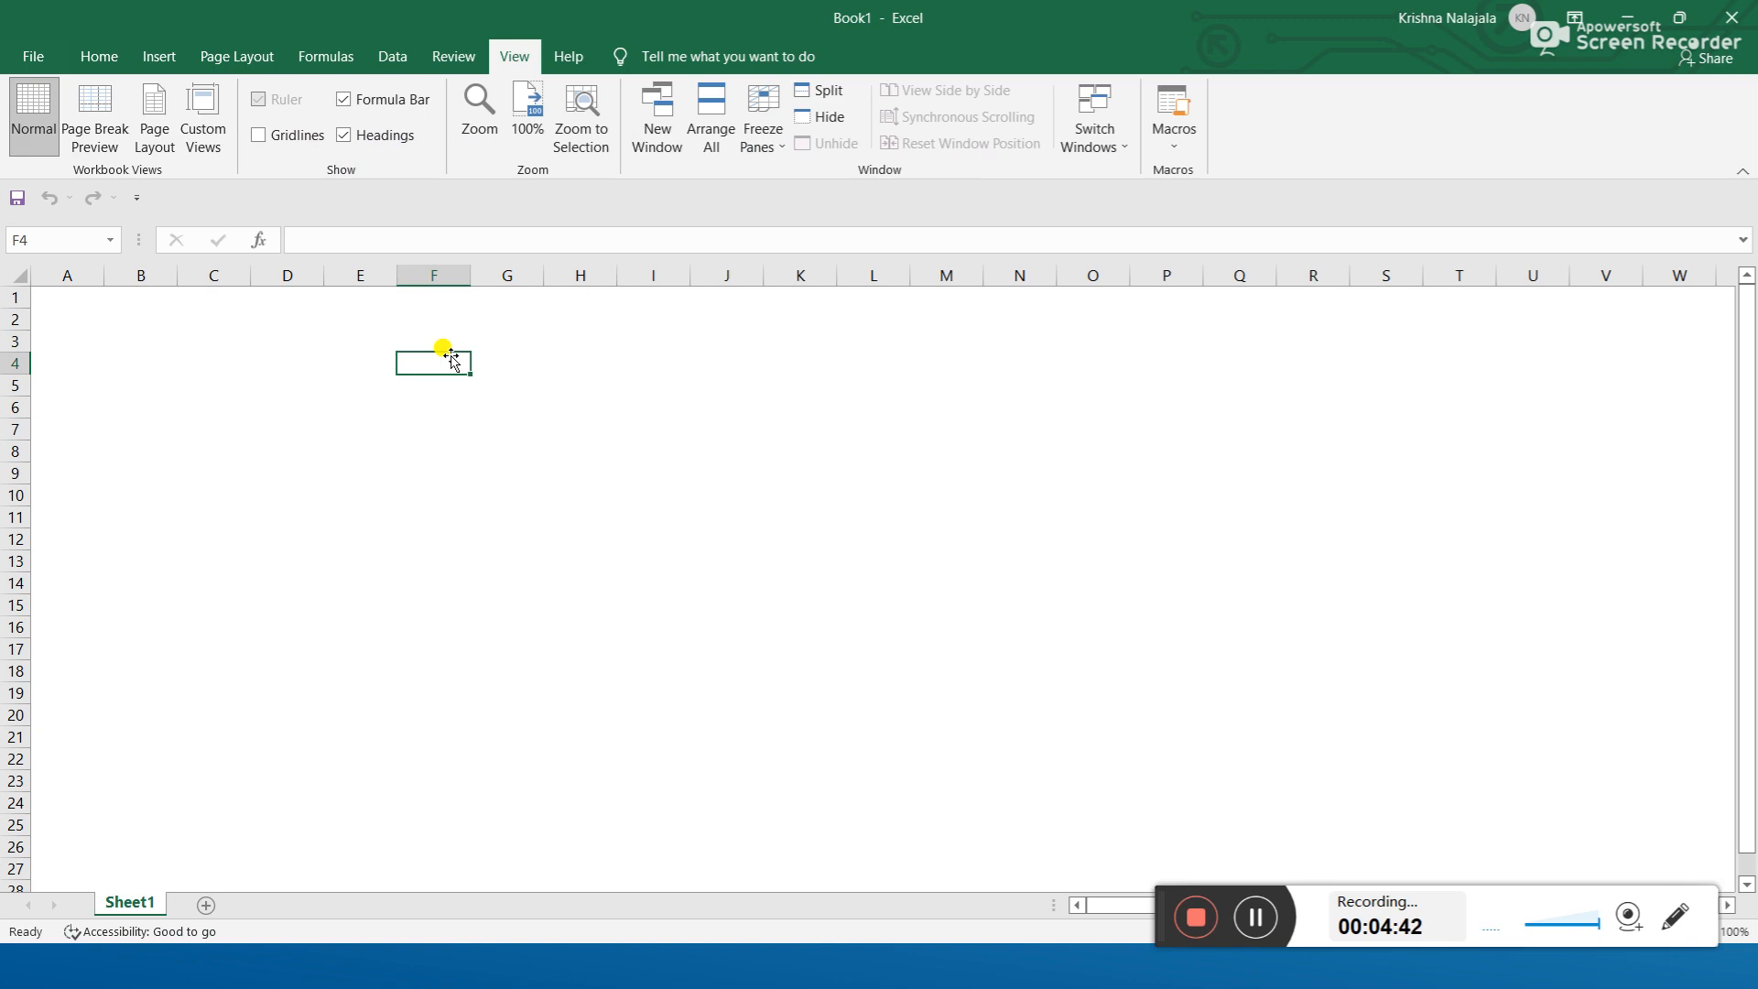
# - Enter the title "Salaries invoice" in cell F6
pyautogui.click(445, 403)
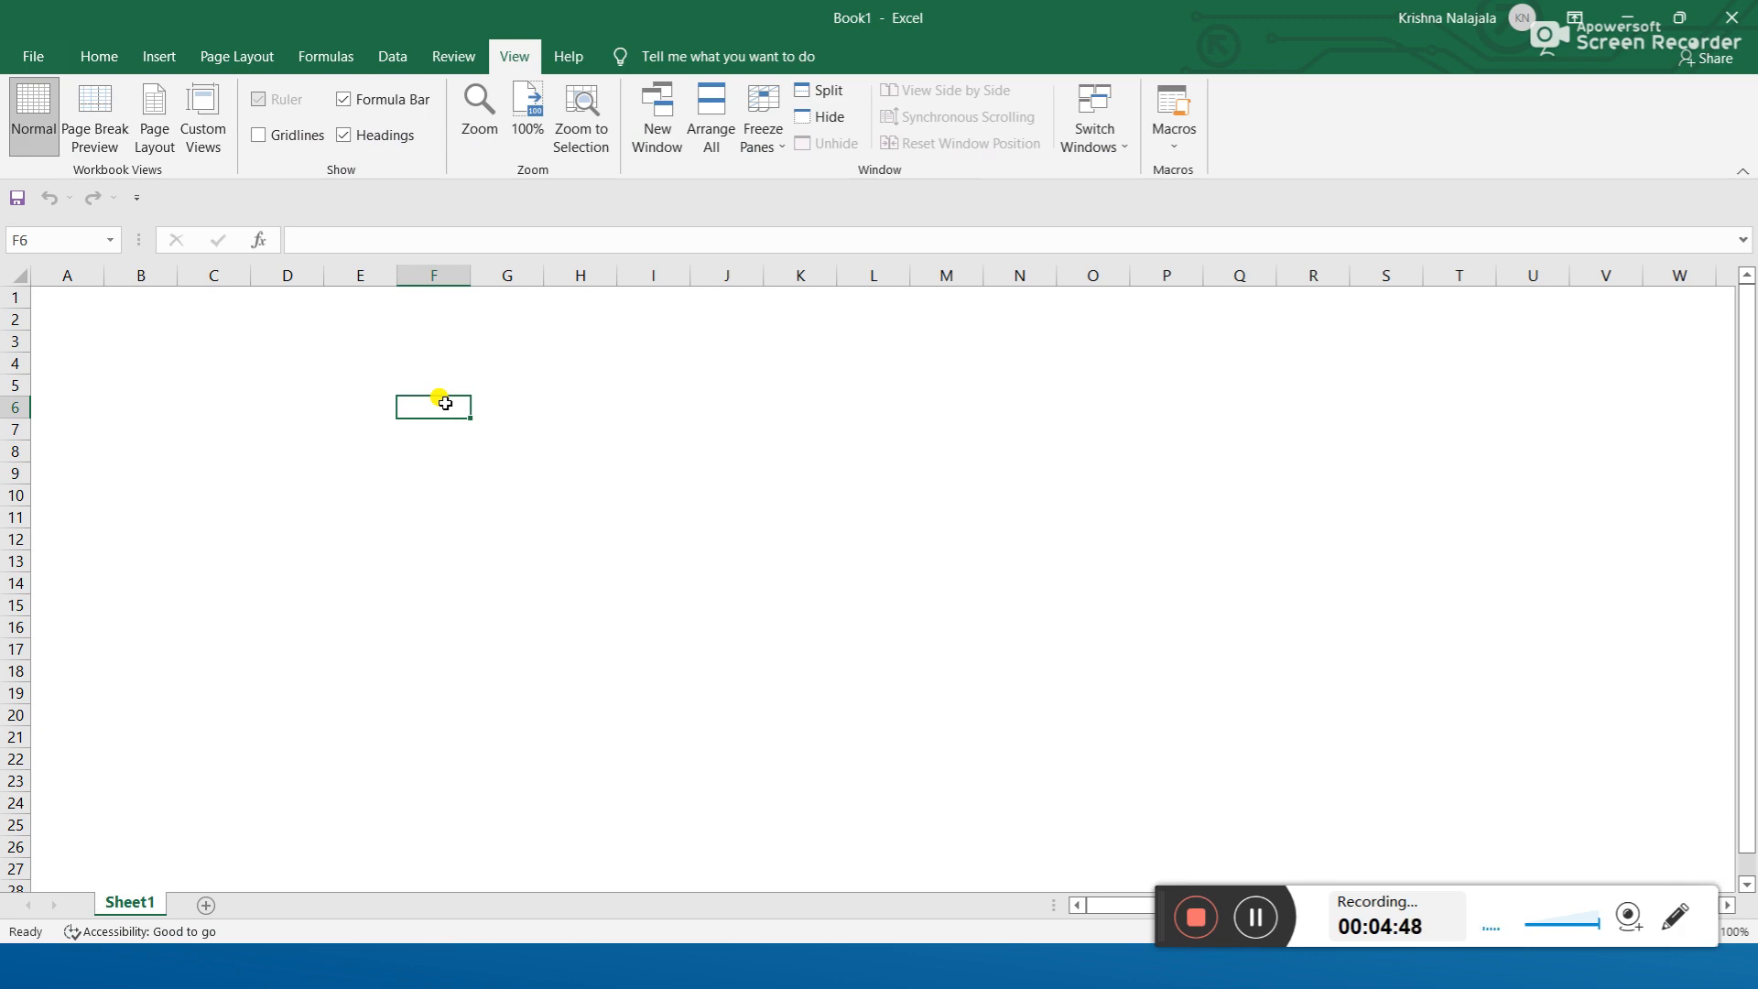
pyautogui.write('Sa')
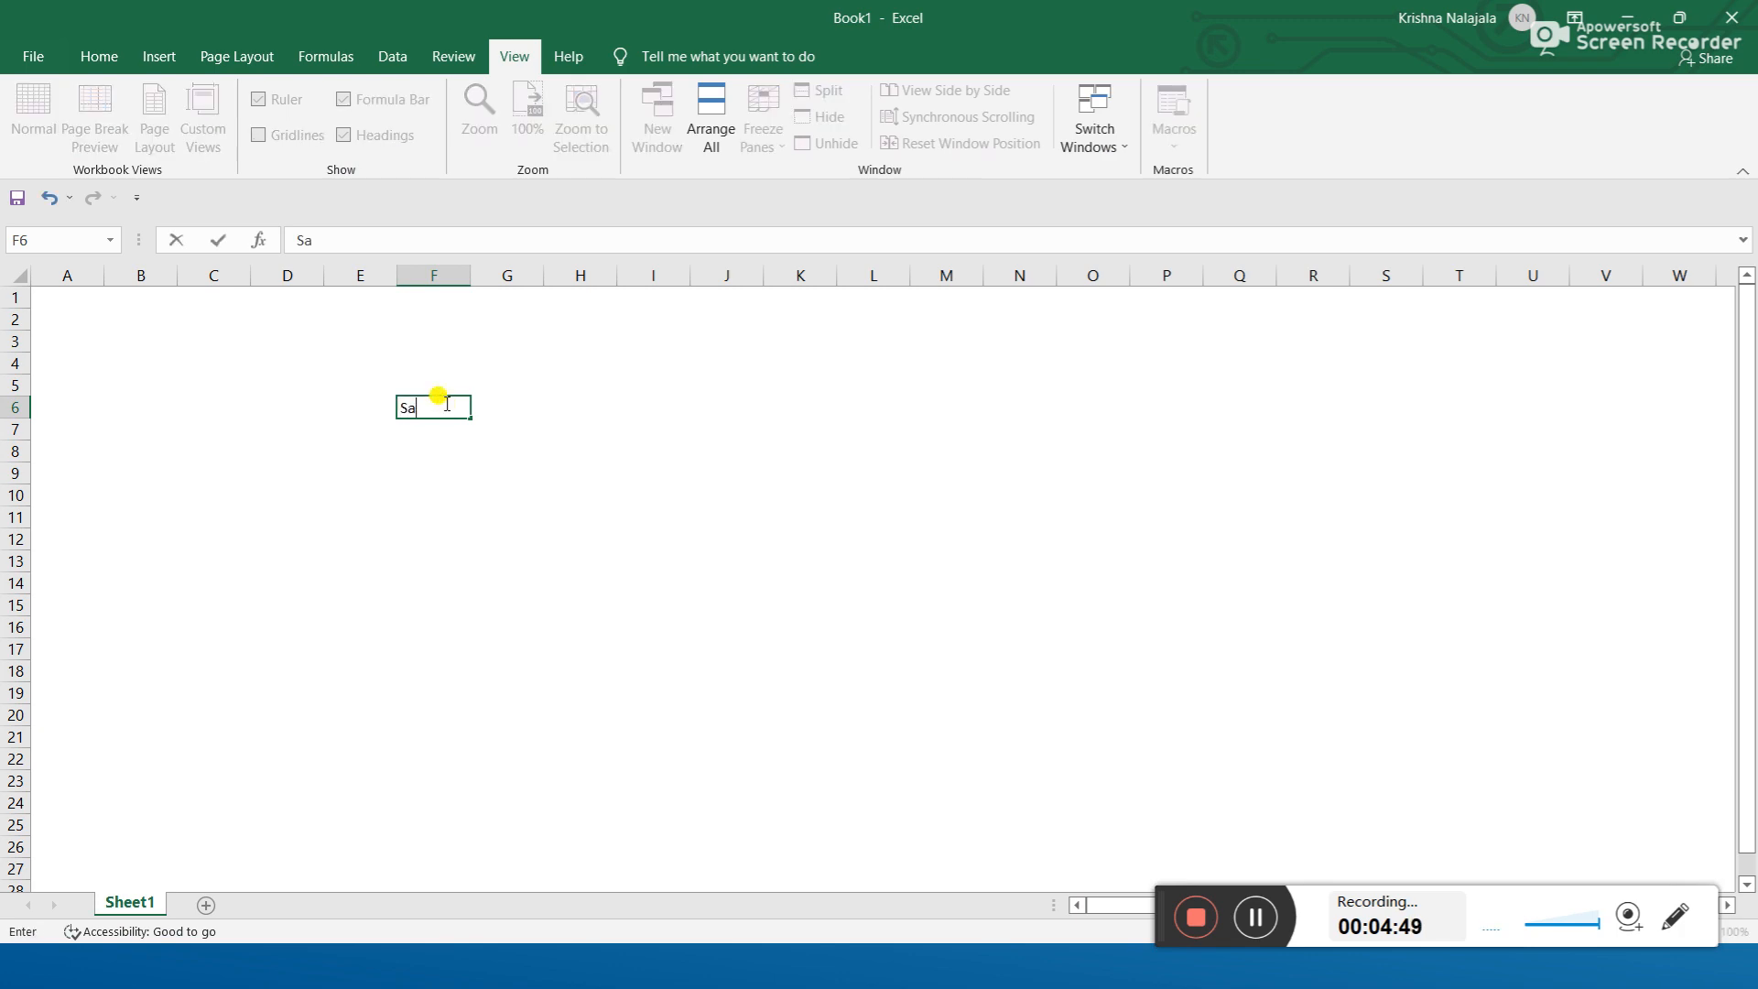
pyautogui.write('laries invoice')
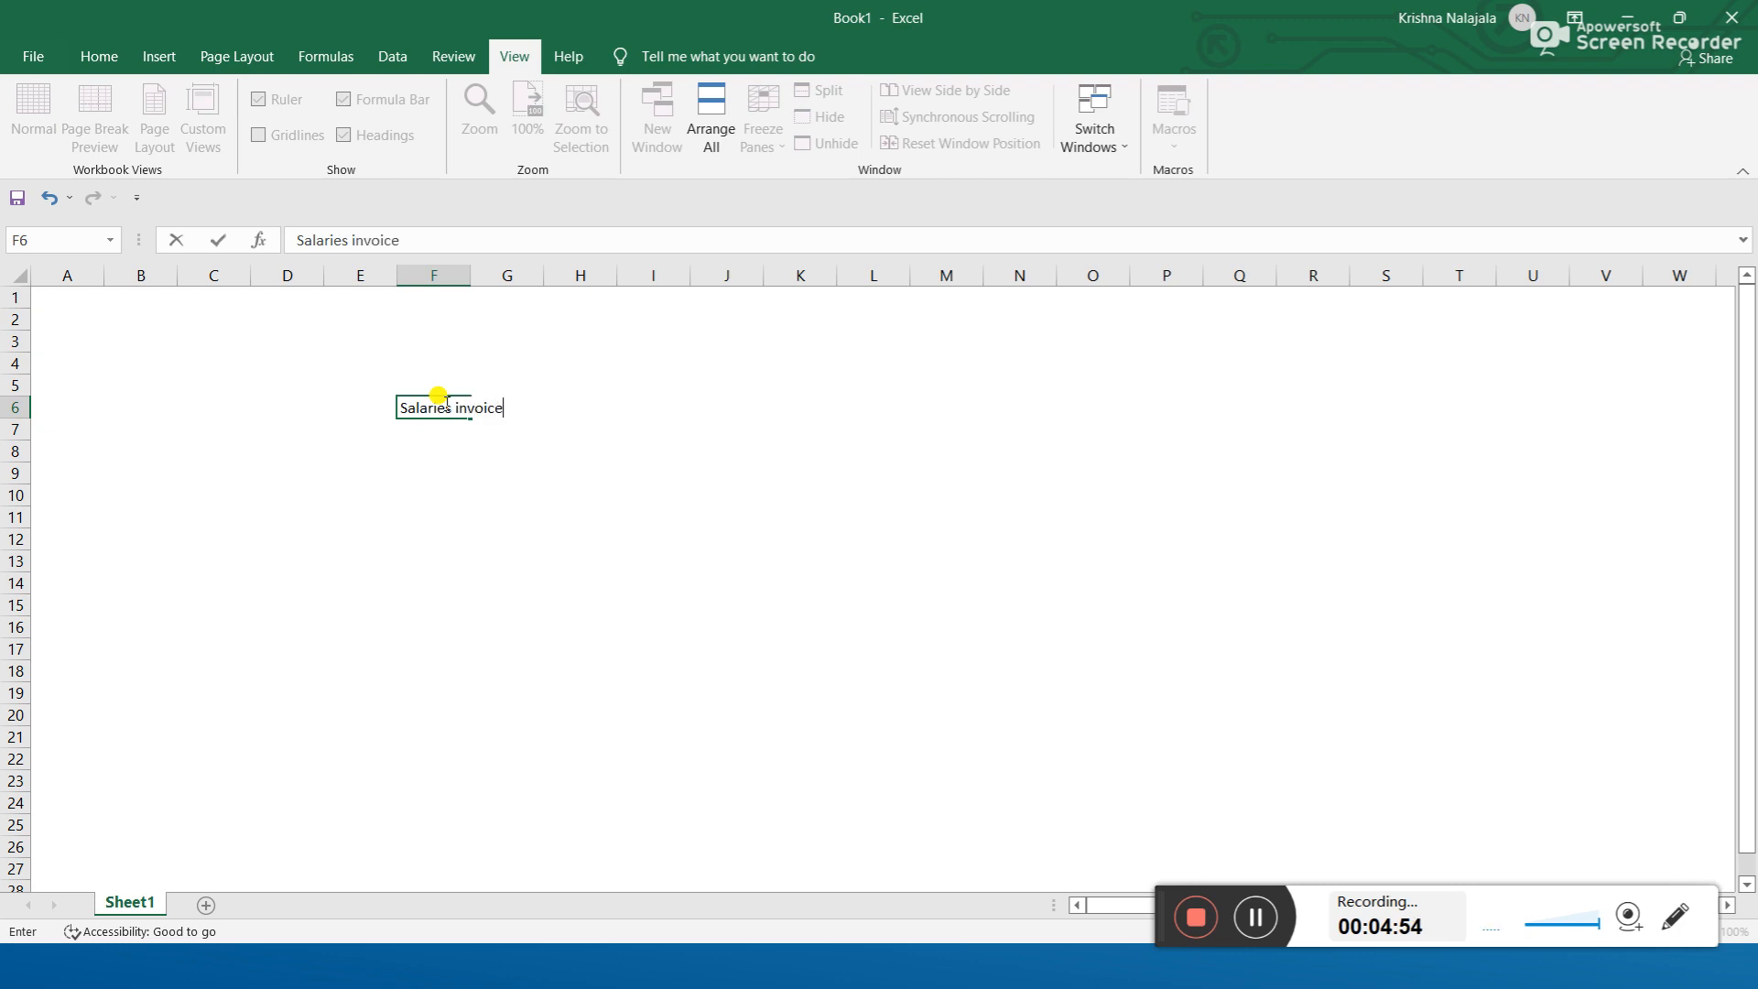
pyautogui.press('Return')
pyautogui.press('Return')
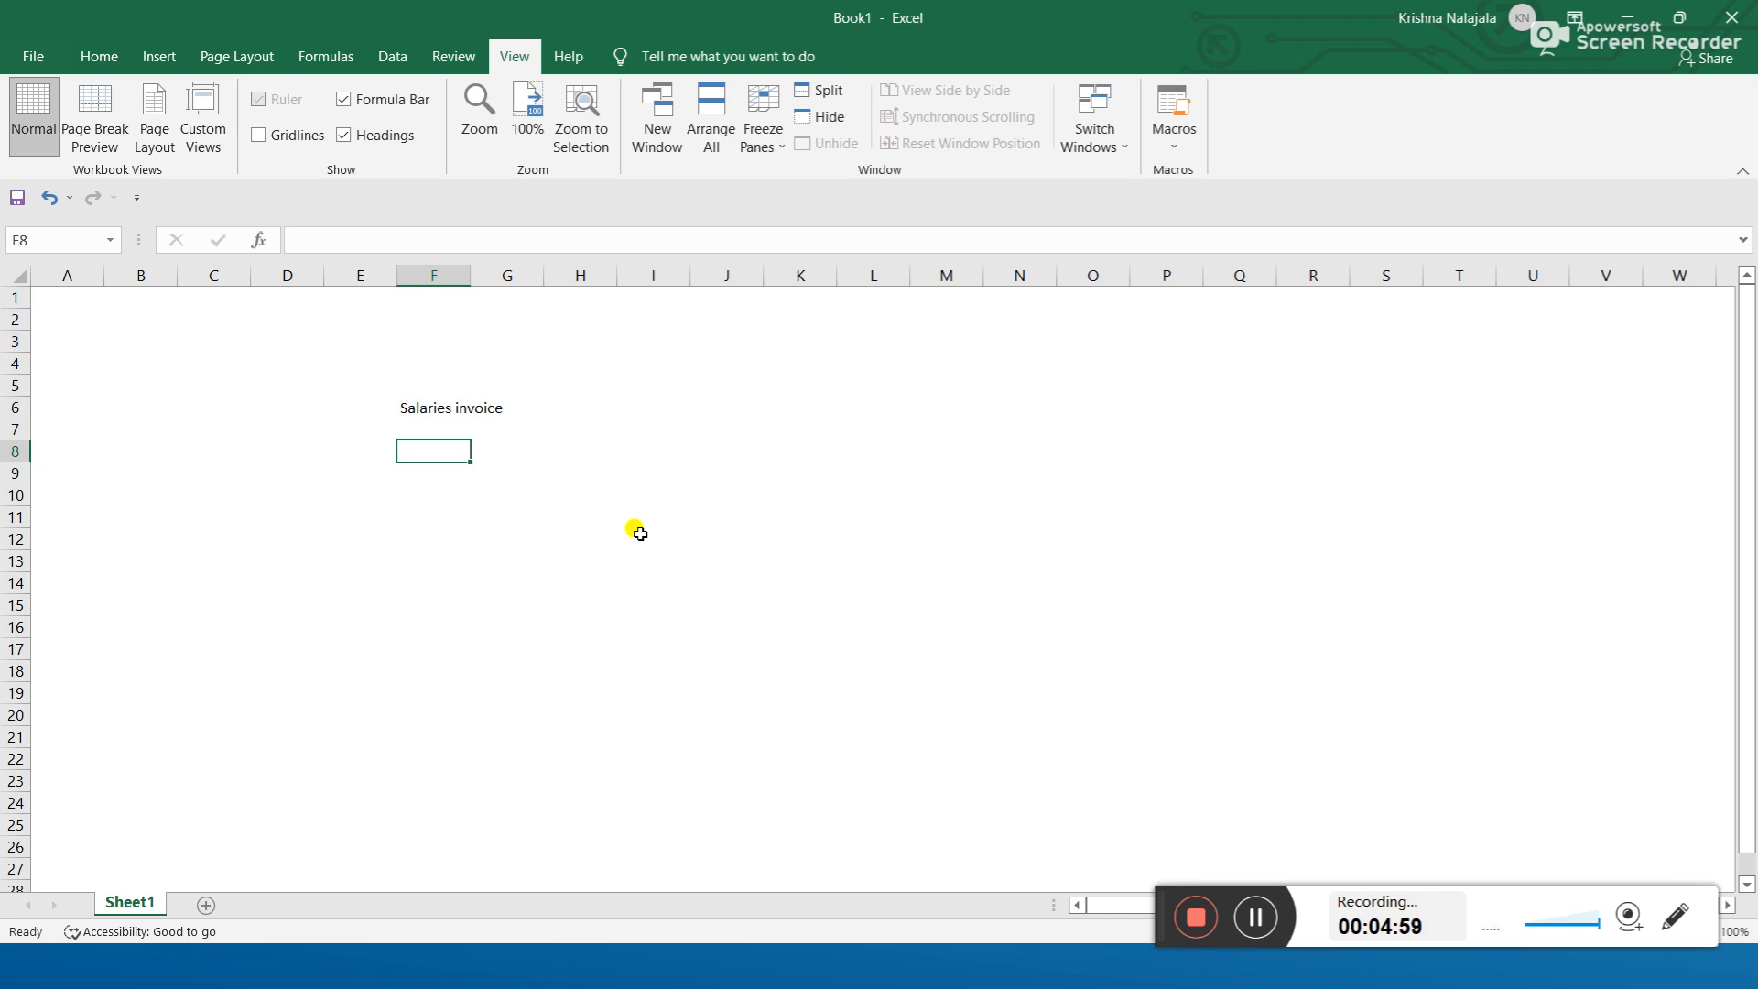
# - Enter the debit line in row 8, with "Salaries" in F8 and "Dr" in G8
pyautogui.write('SAle')
pyautogui.write('aries')
pyautogui.press('Tab')
pyautogui.write('A')
pyautogui.press('BackSpace')
pyautogui.write('Dr')
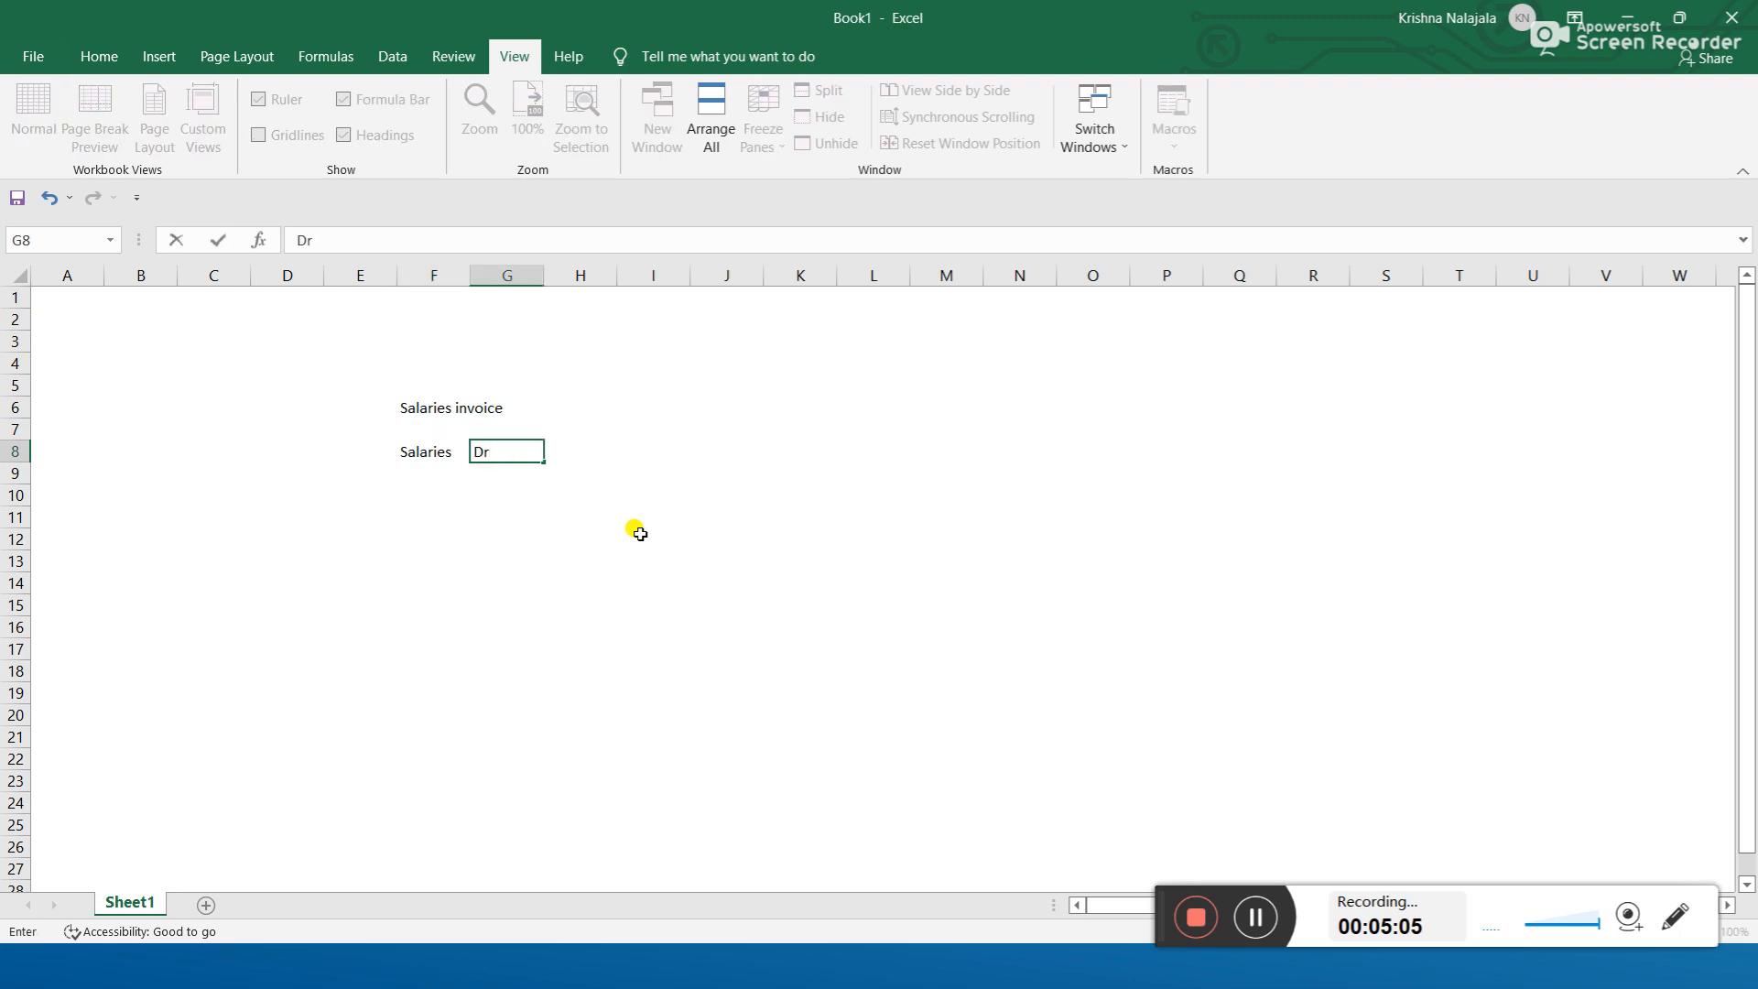
pyautogui.press('Return')
# - Enter "Cash/Bank" in F9 and "Cr" in G9, and widen column F to fit the account names
pyautogui.write('Cash/Ban')
pyautogui.press('BackSpace')
pyautogui.write('ank')
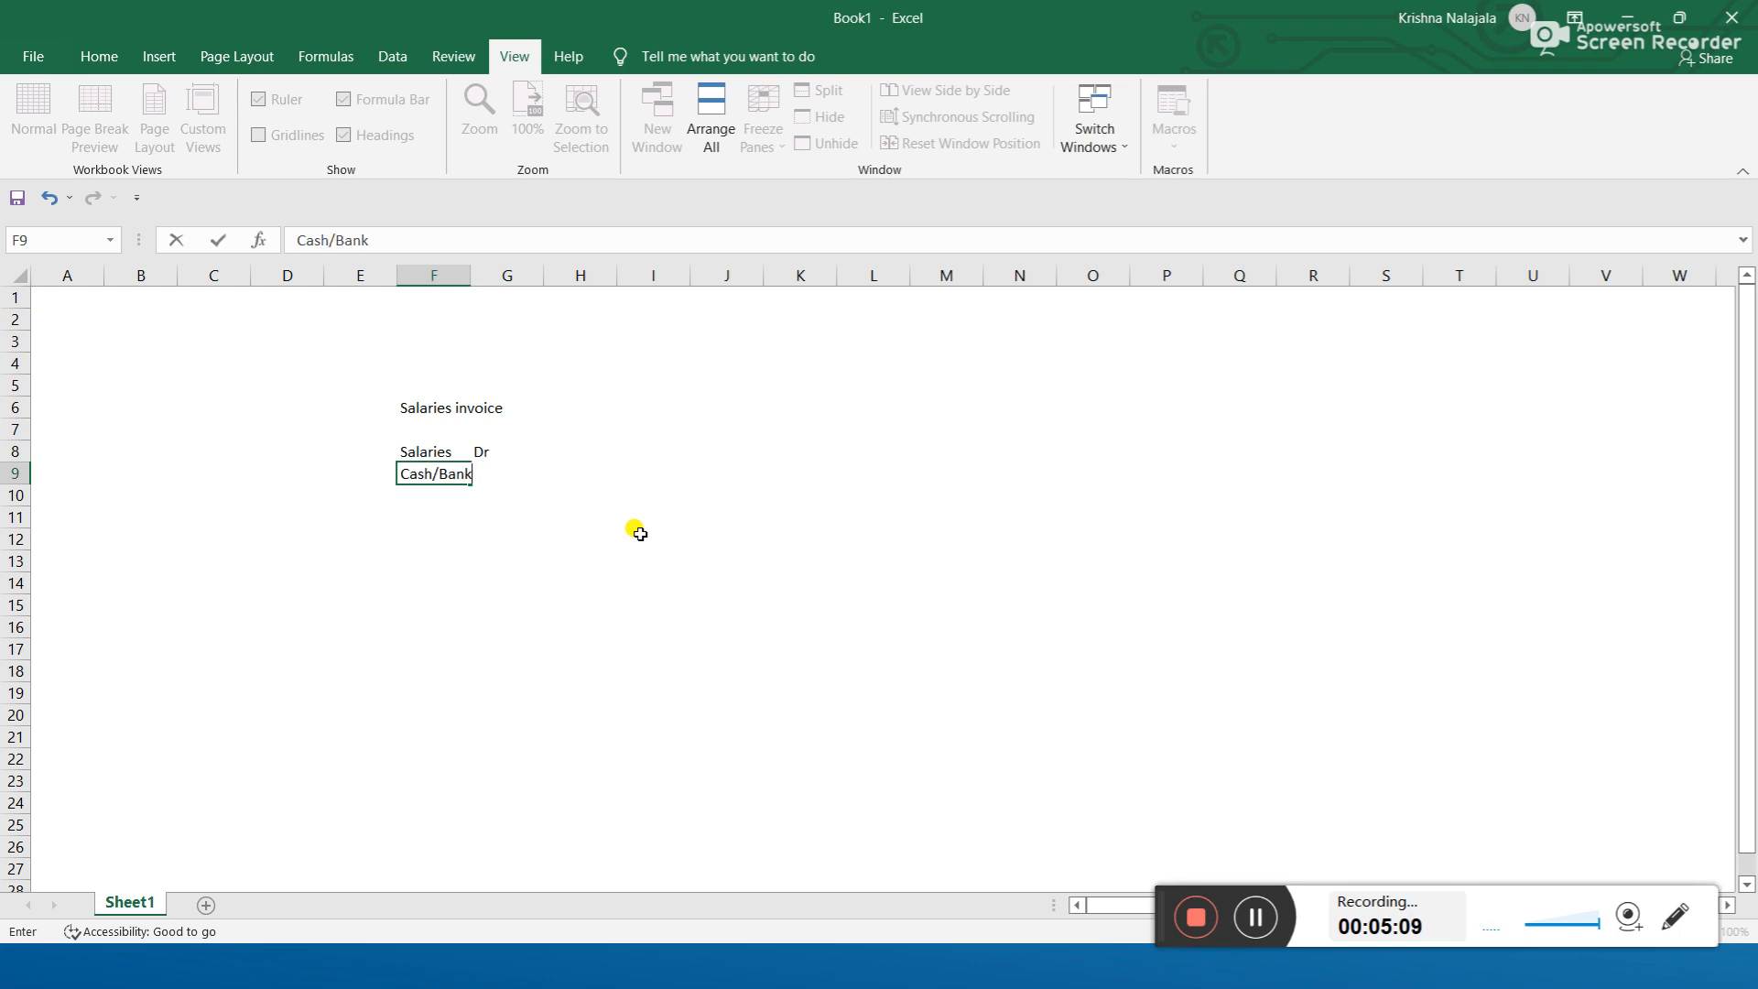
pyautogui.press('Tab')
pyautogui.write('Cr')
pyautogui.press('Return')
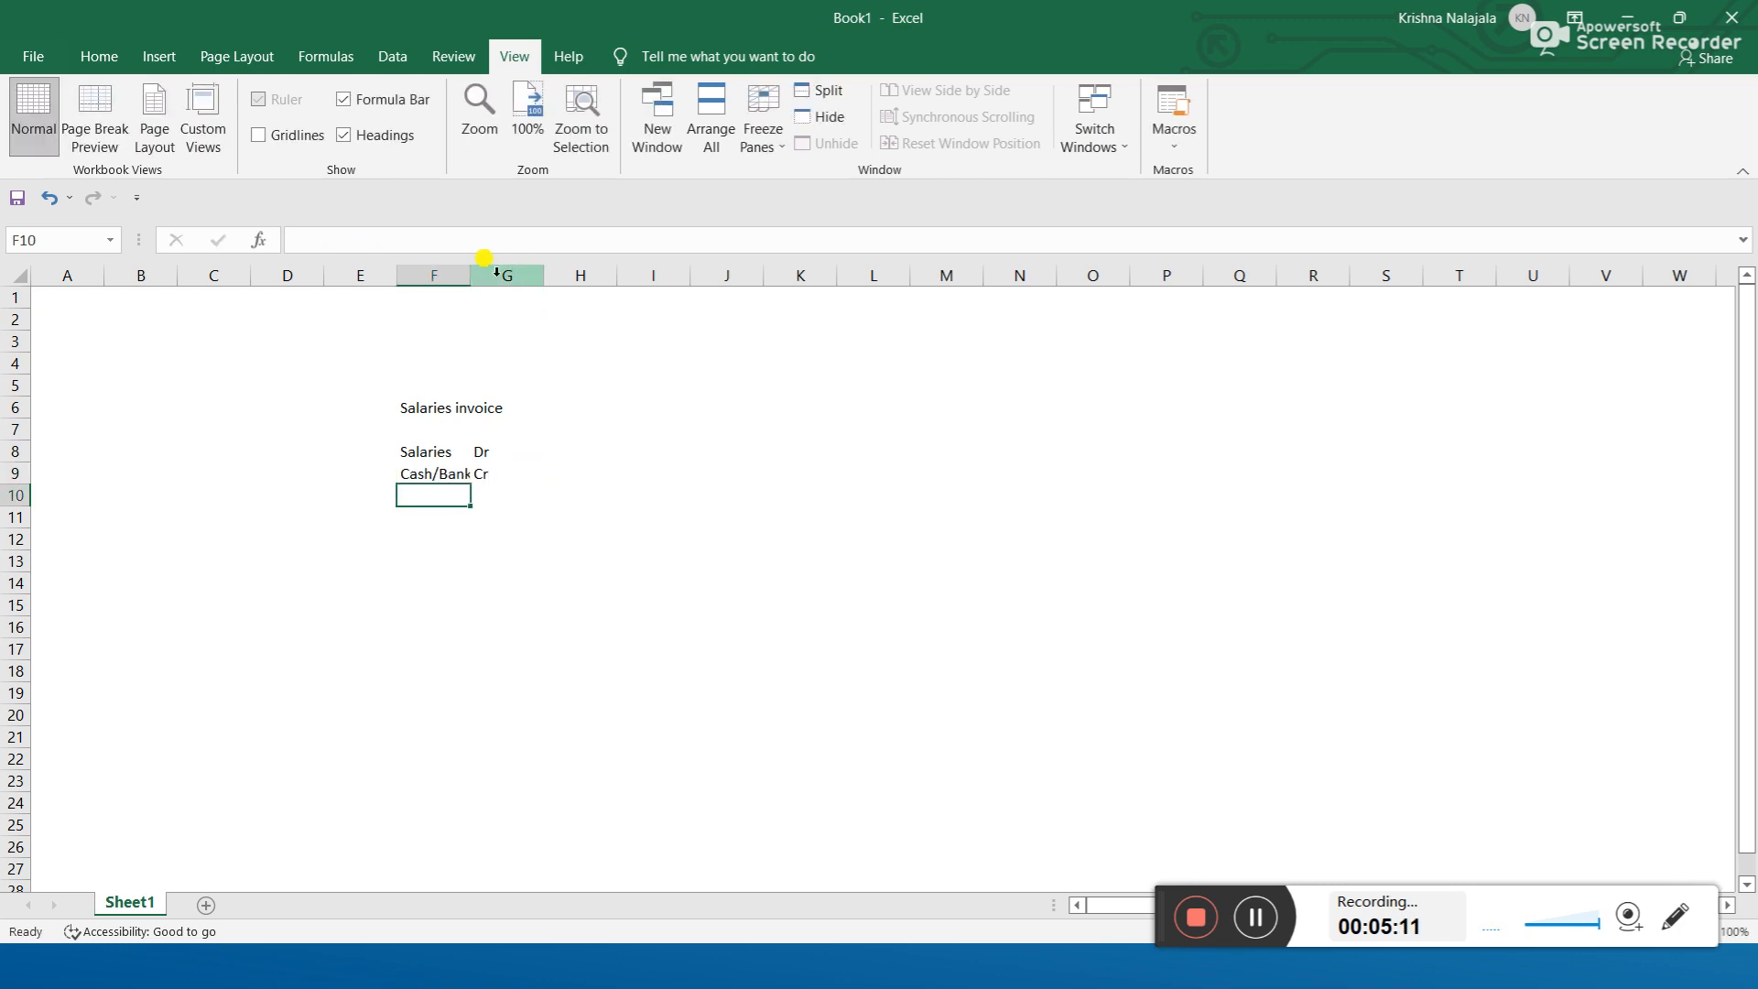
pyautogui.moveTo(470, 274); pyautogui.dragTo(514, 274)
pyautogui.click(483, 446)
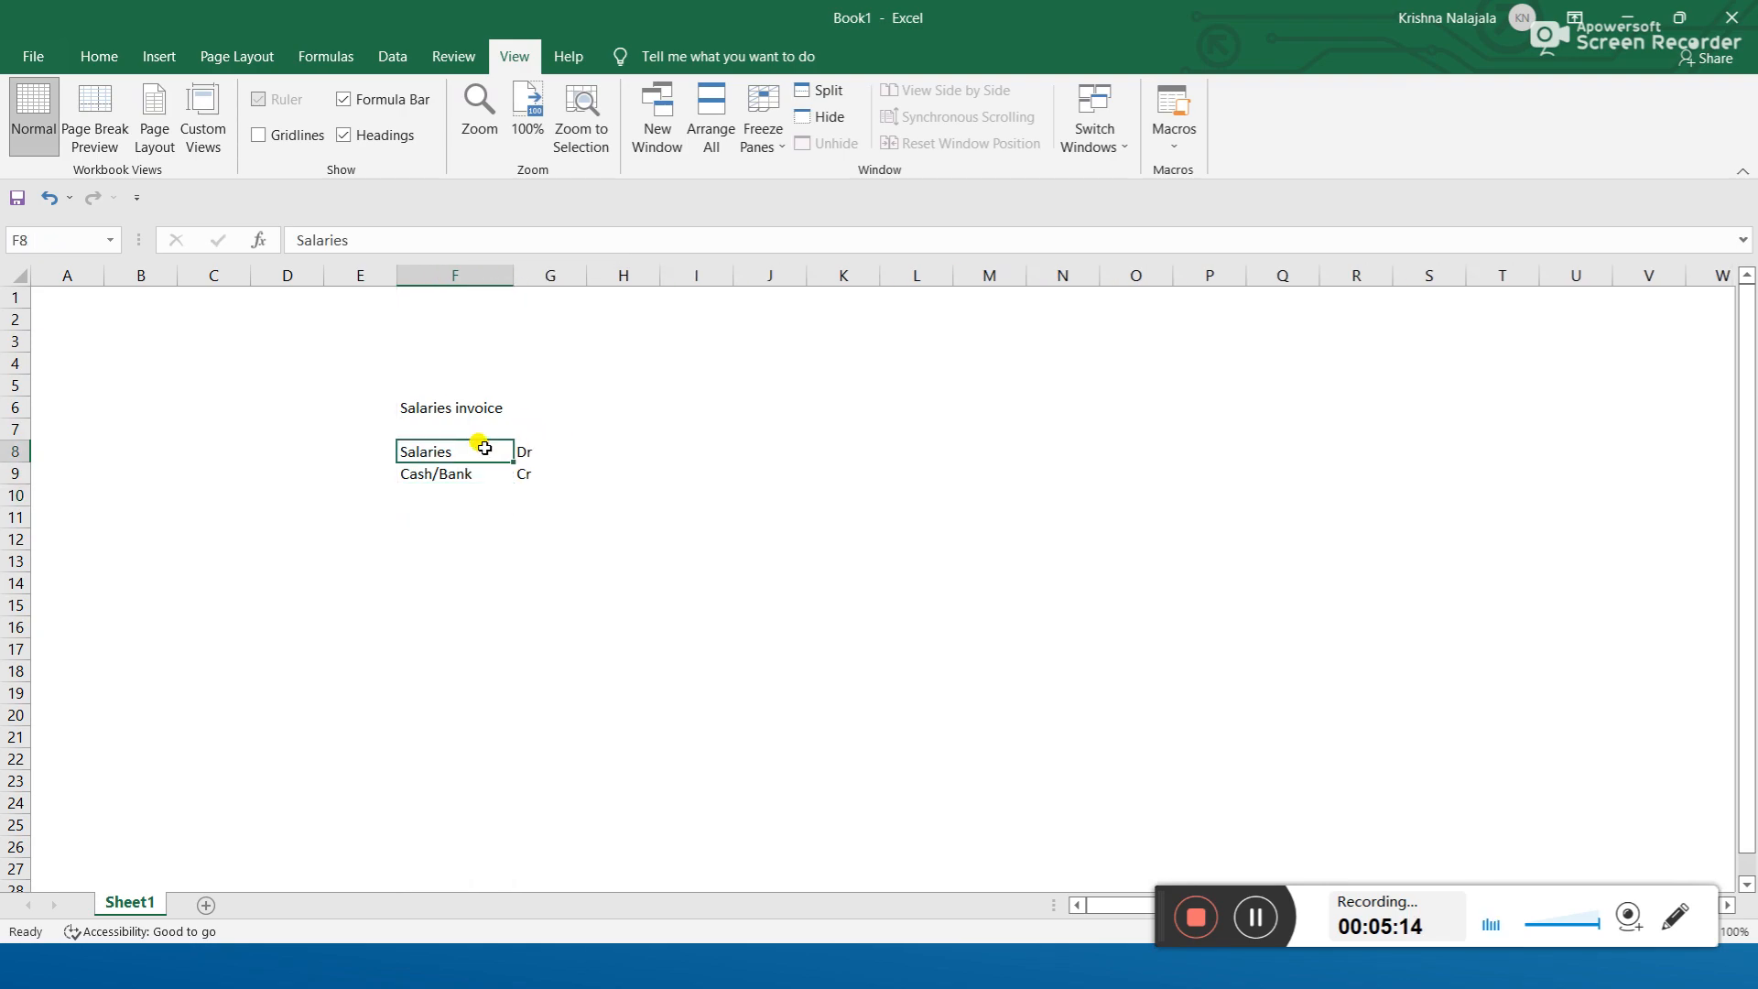
pyautogui.click(356, 454)
pyautogui.click(357, 474)
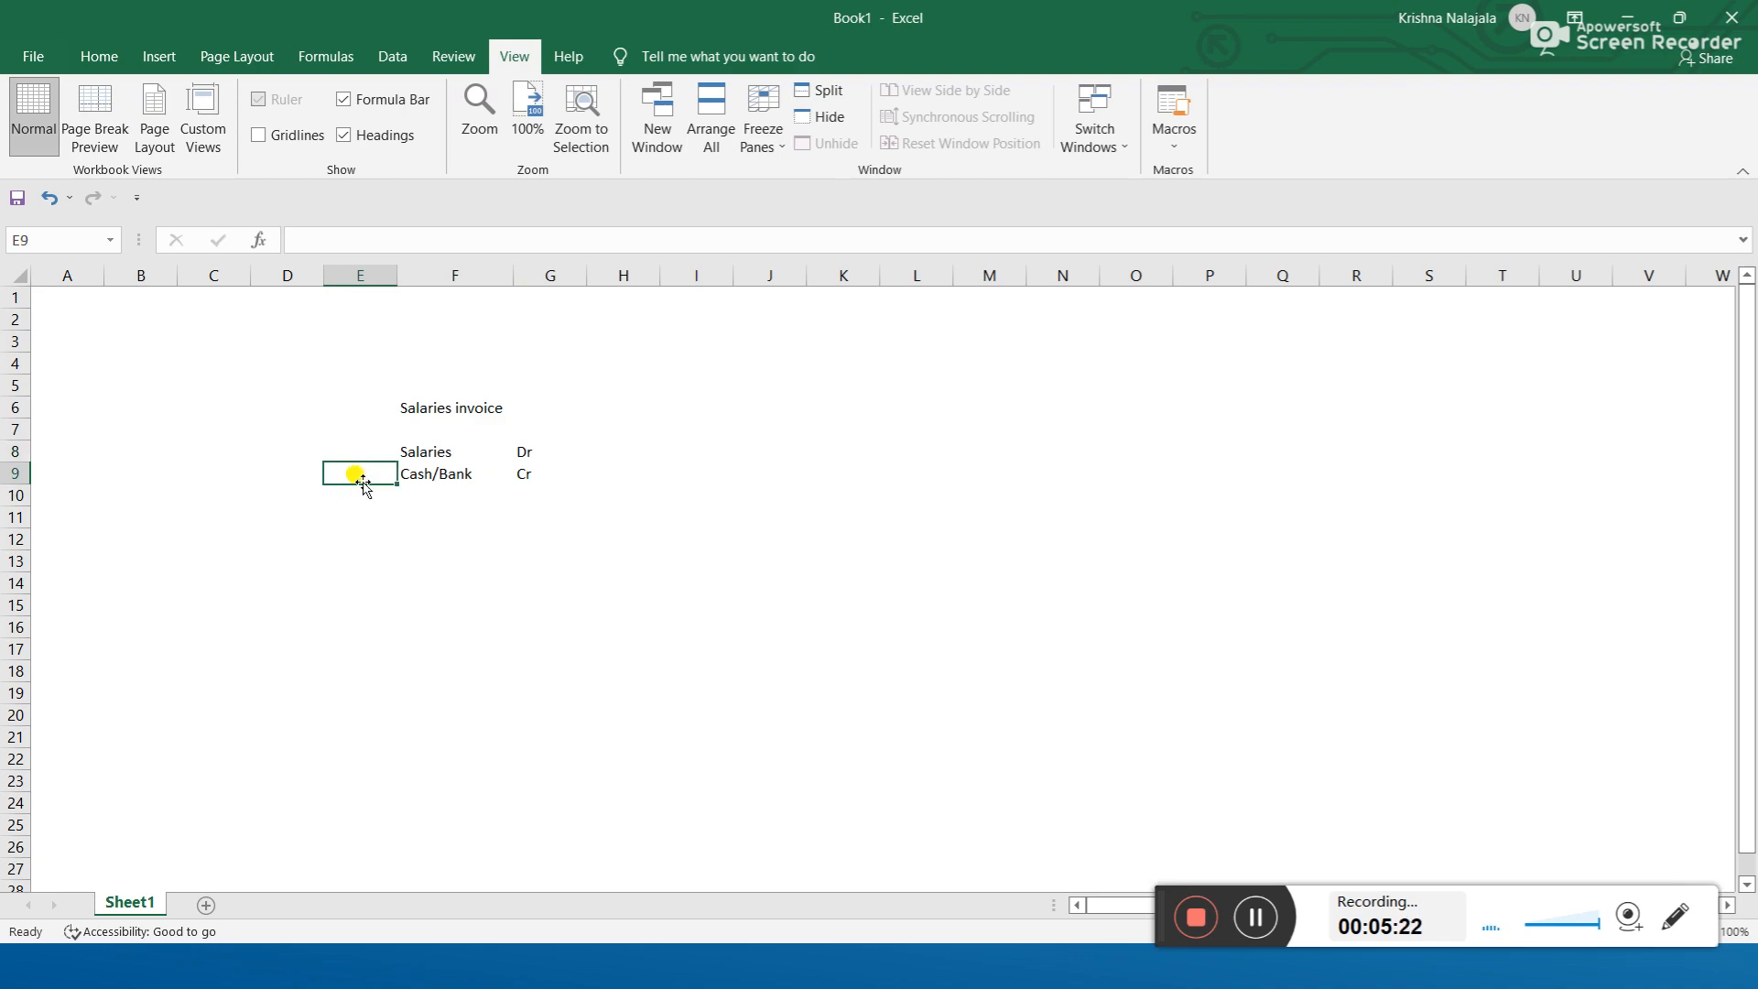
pyautogui.click(614, 448)
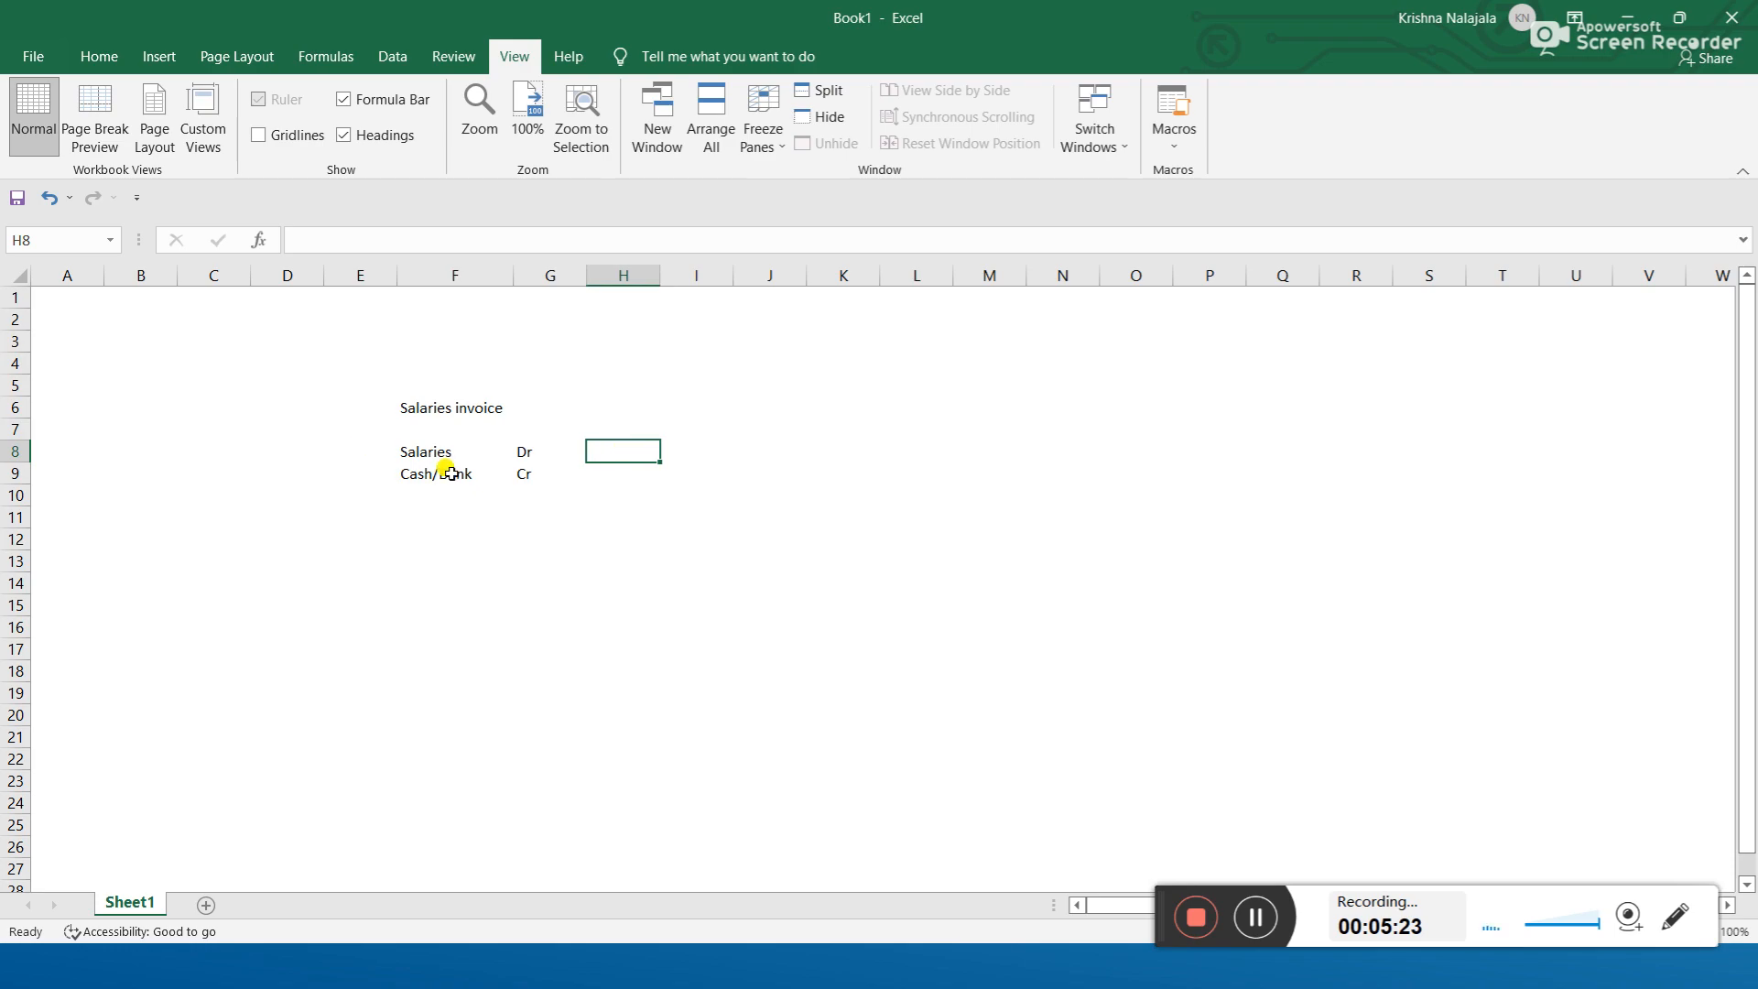
pyautogui.click(466, 452)
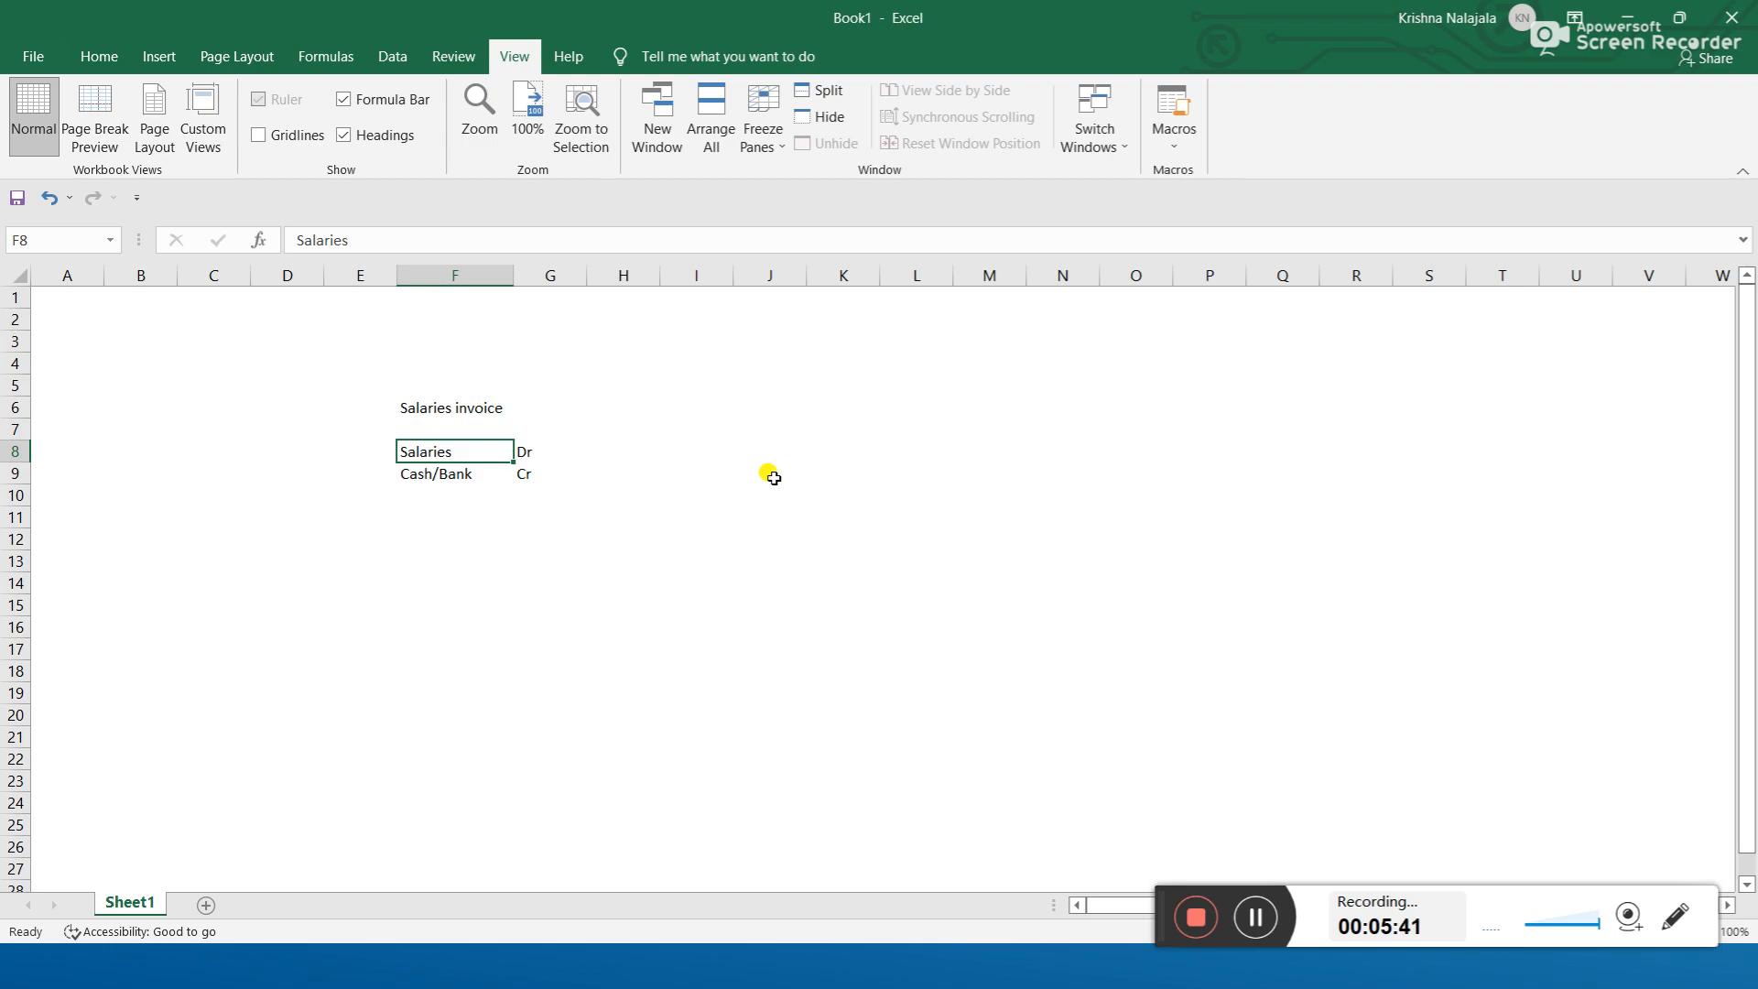
# - Assign the Salaries line "ADMIN" in H8 and "PC1" in I8
pyautogui.click(602, 453)
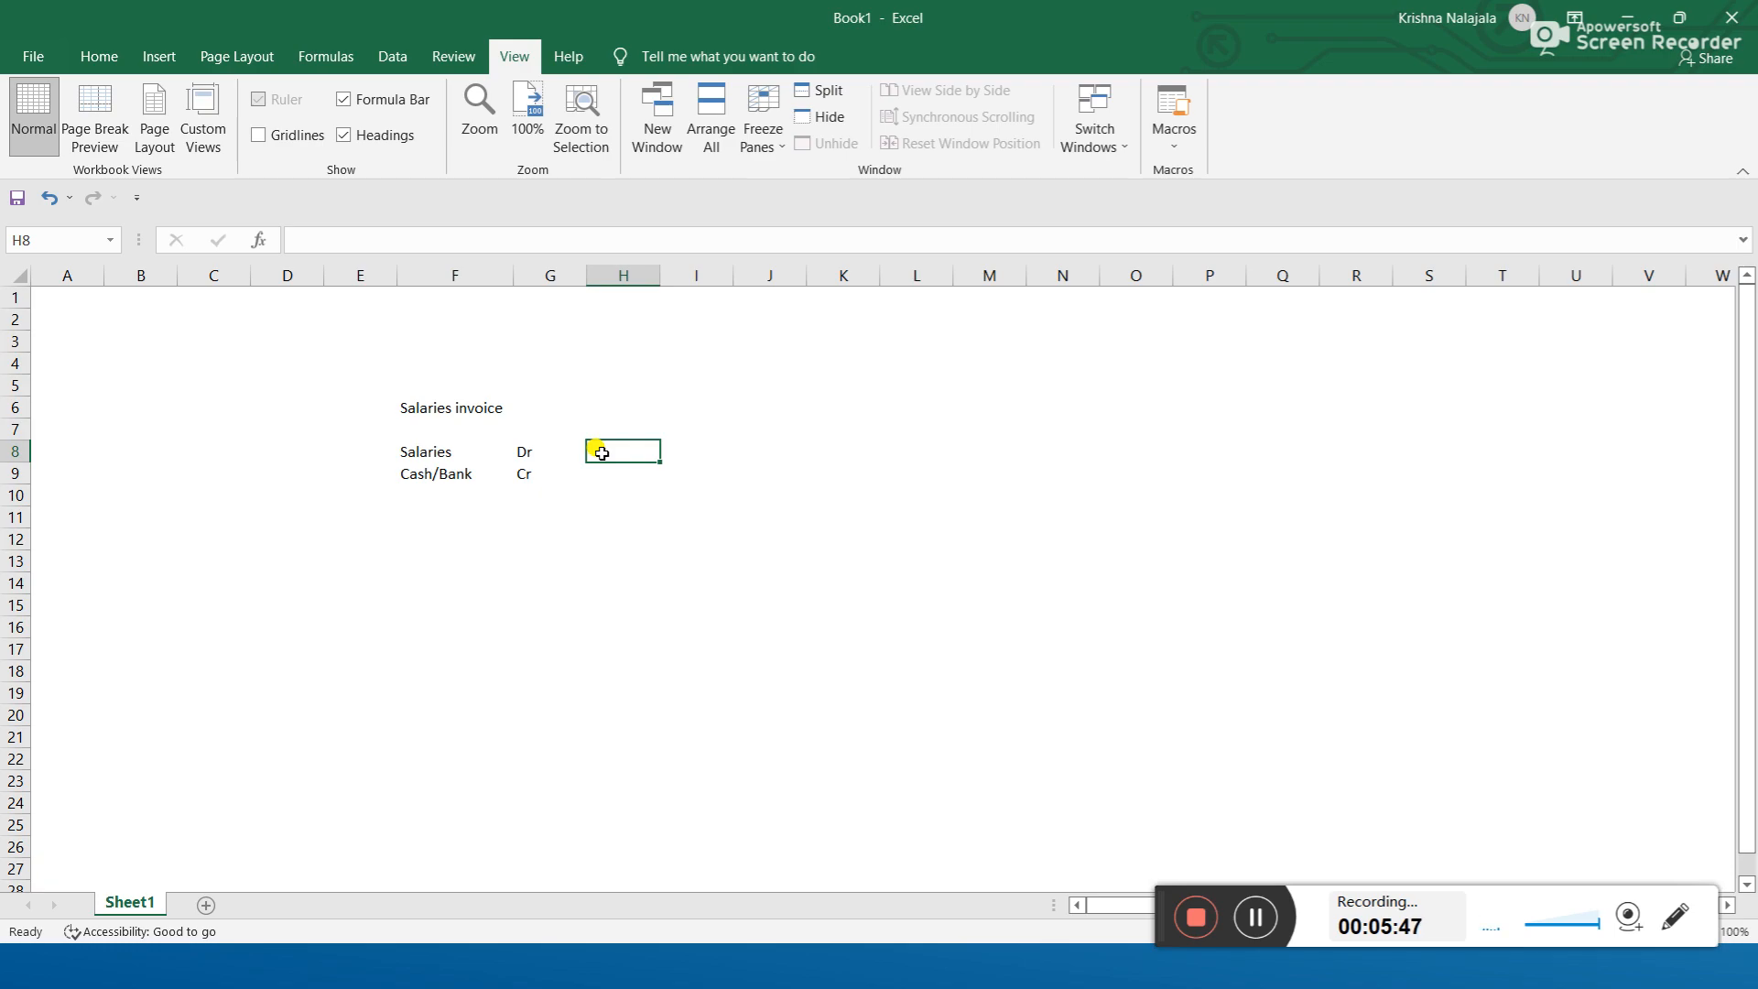
pyautogui.write('ADMIN')
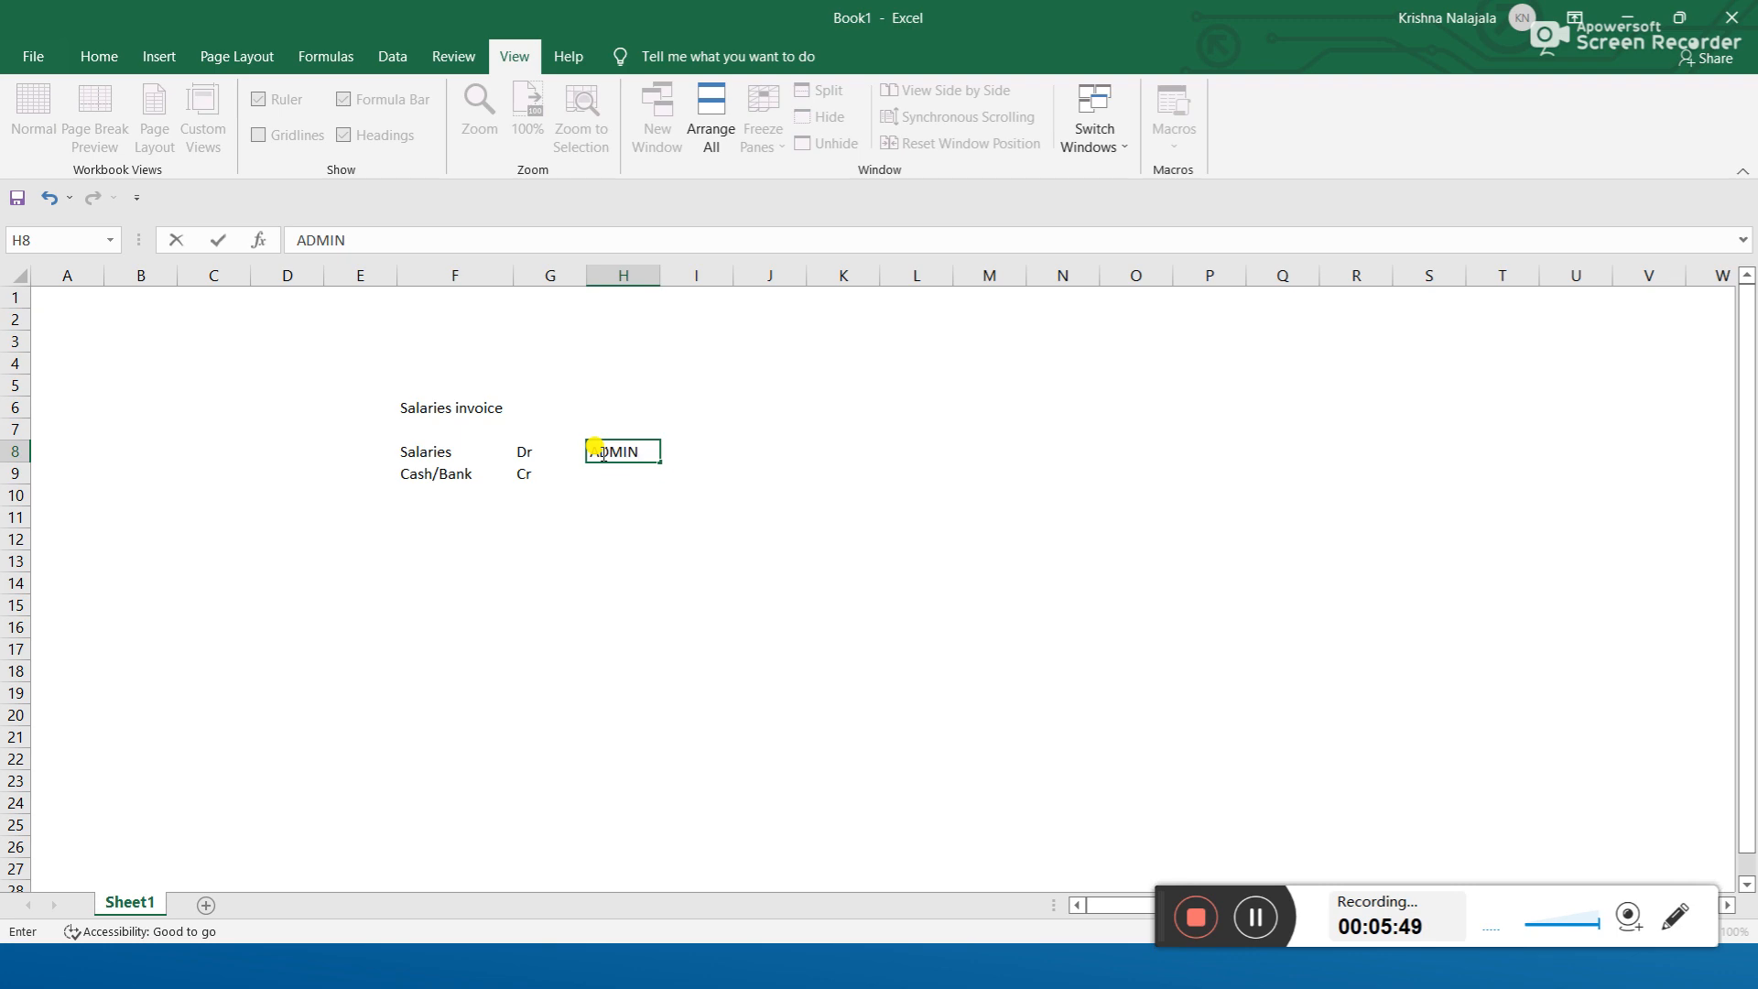
pyautogui.press('Tab')
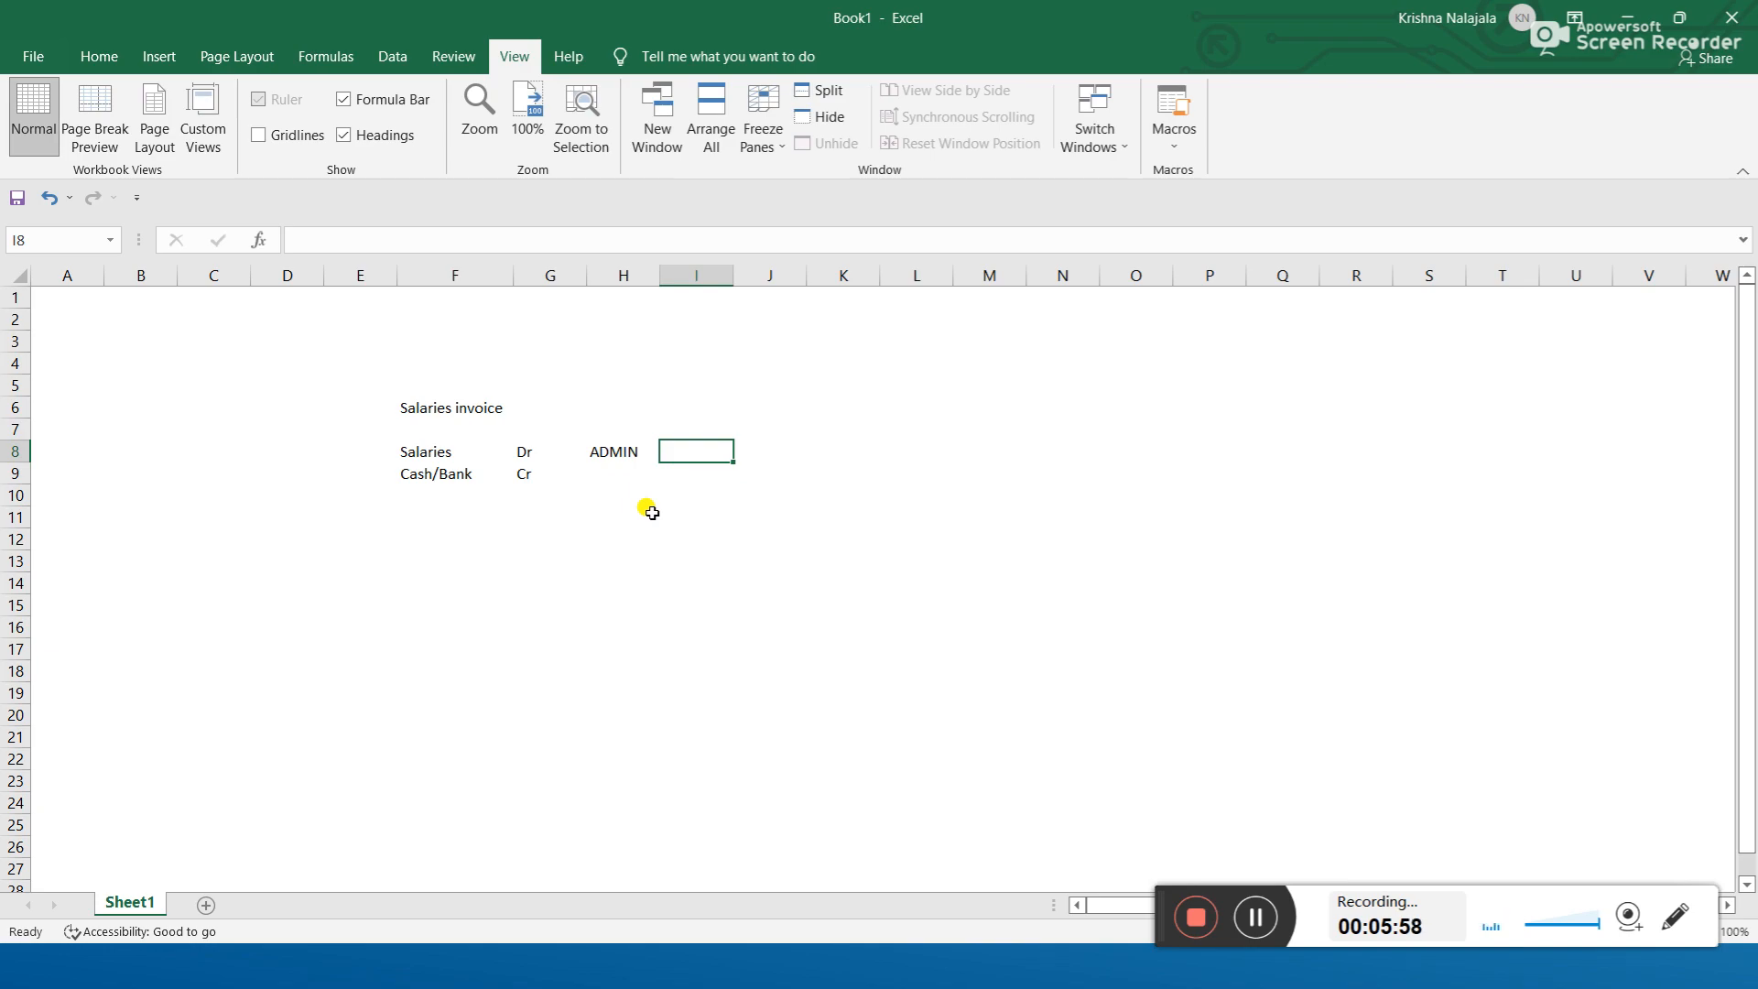
pyautogui.write('PC1')
pyautogui.press('Return')
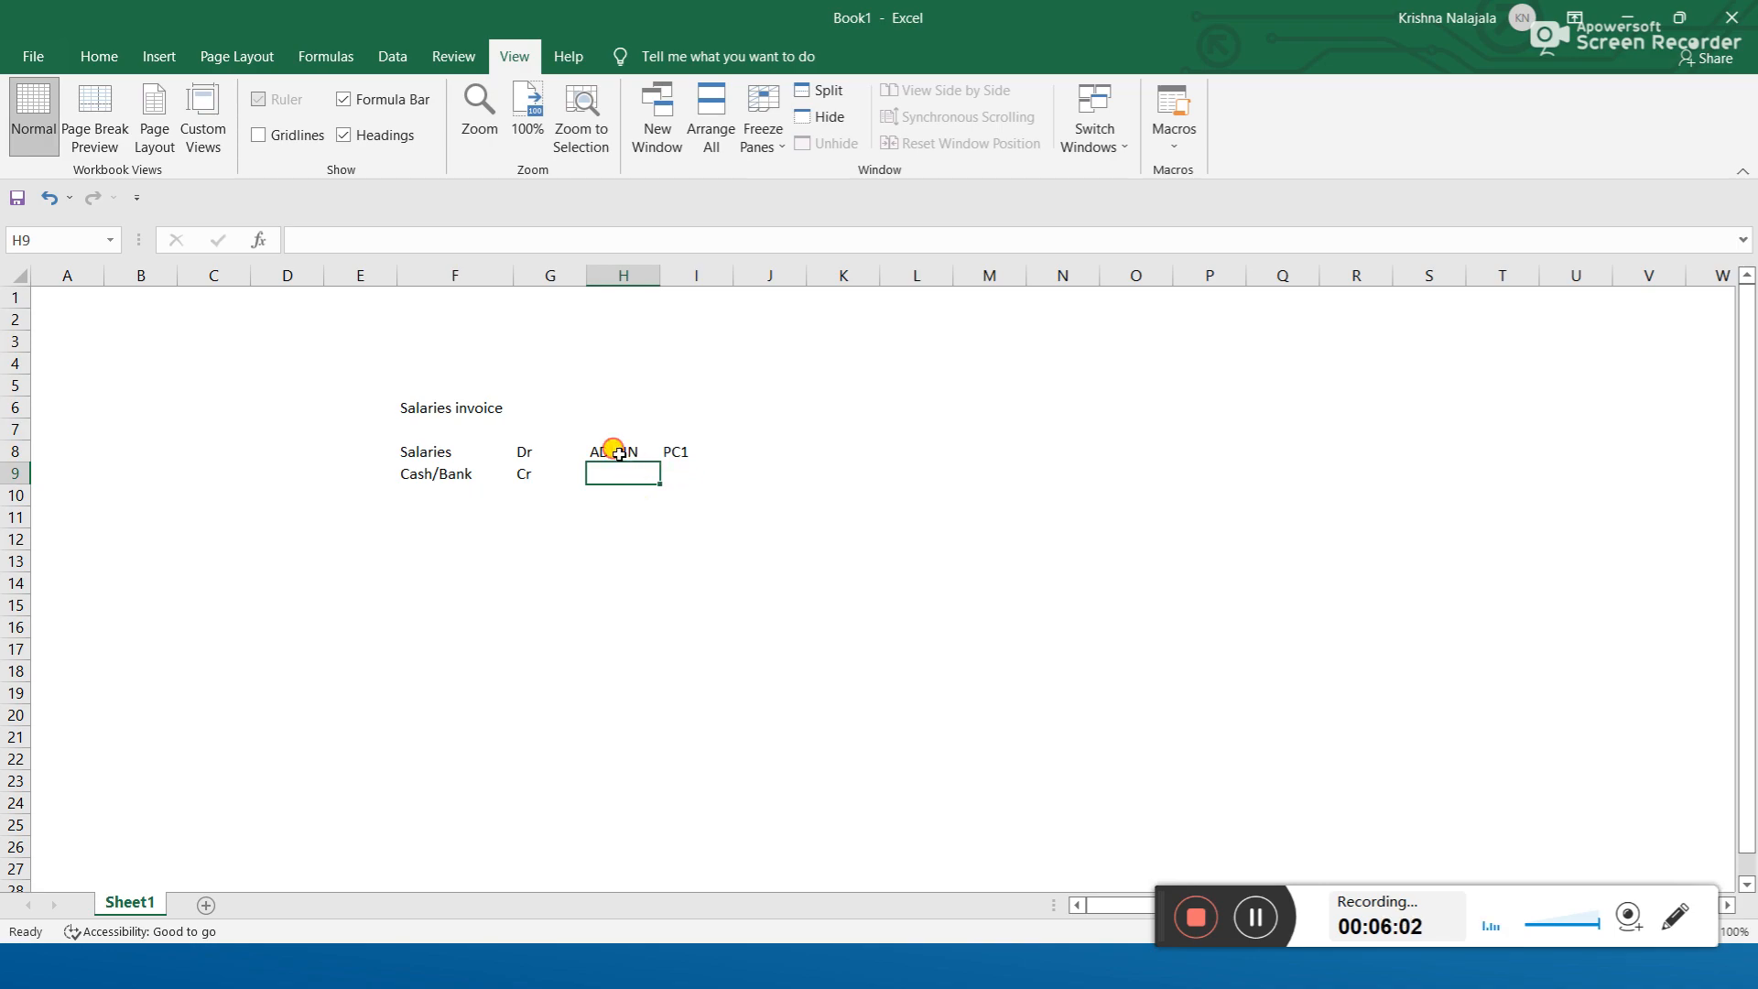
# - Add the headings "Cost center" in H7 and "Profit center" in I7, and autofit column H
pyautogui.click(619, 453)
pyautogui.click(605, 425)
pyautogui.write('Cost center')
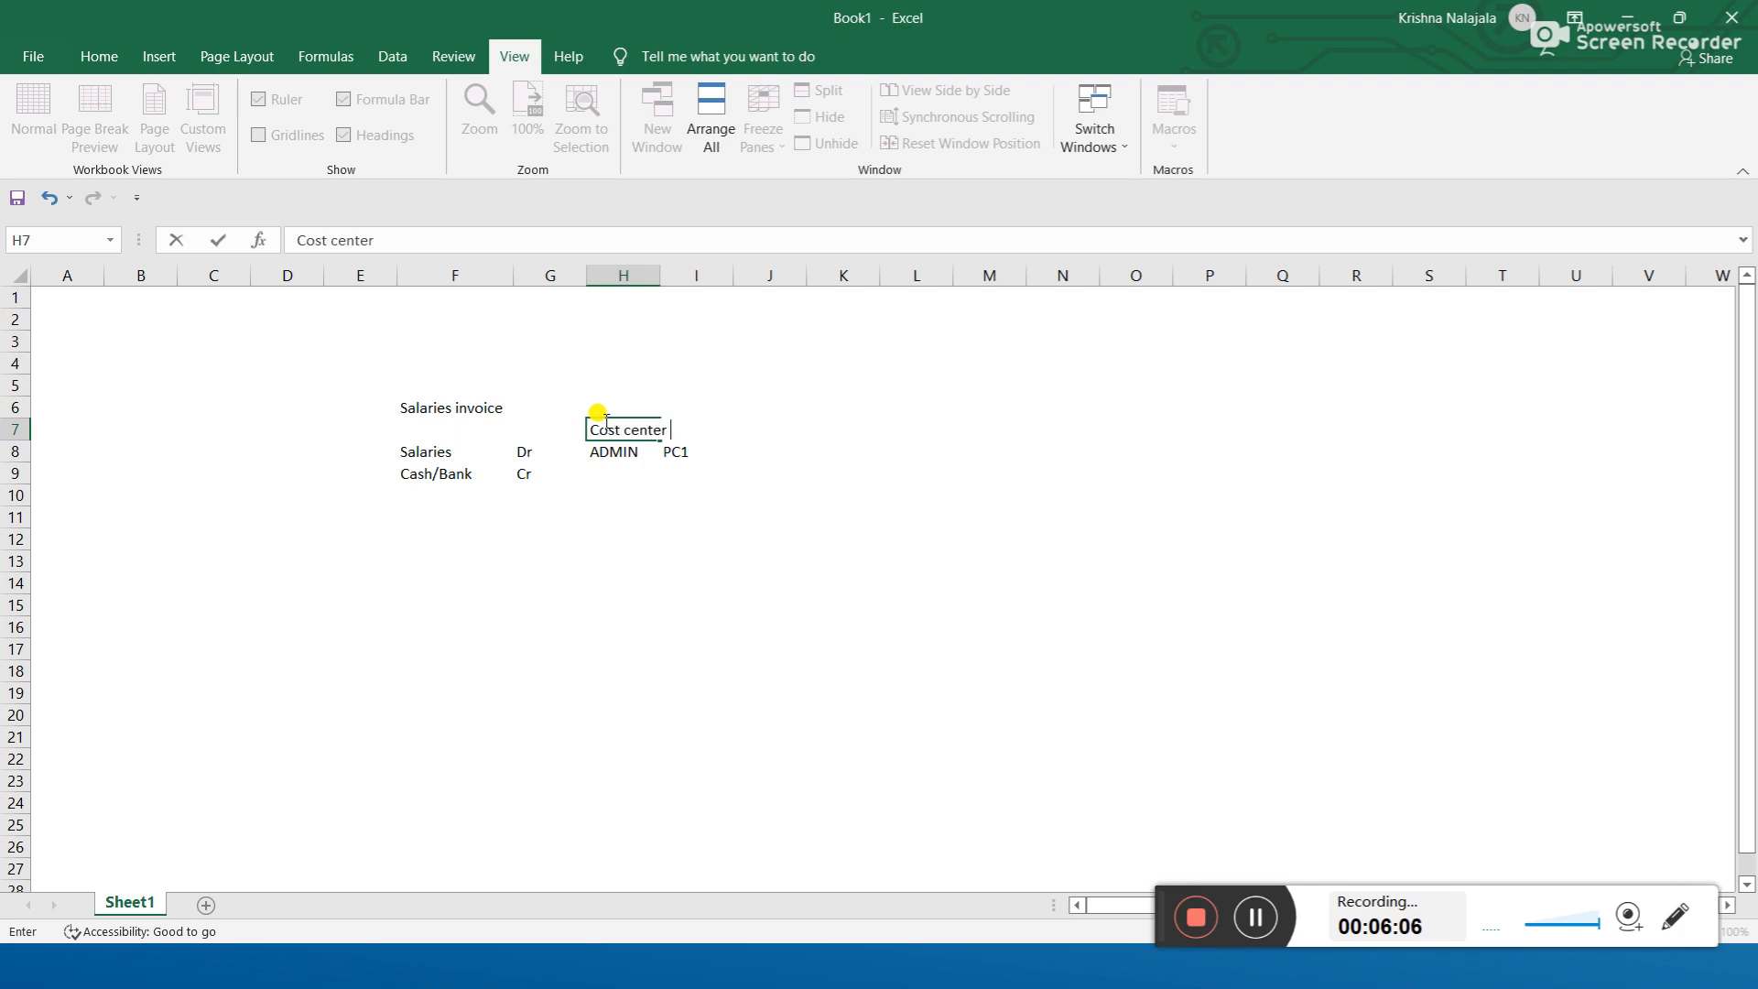
pyautogui.press('Tab')
pyautogui.write('Prof')
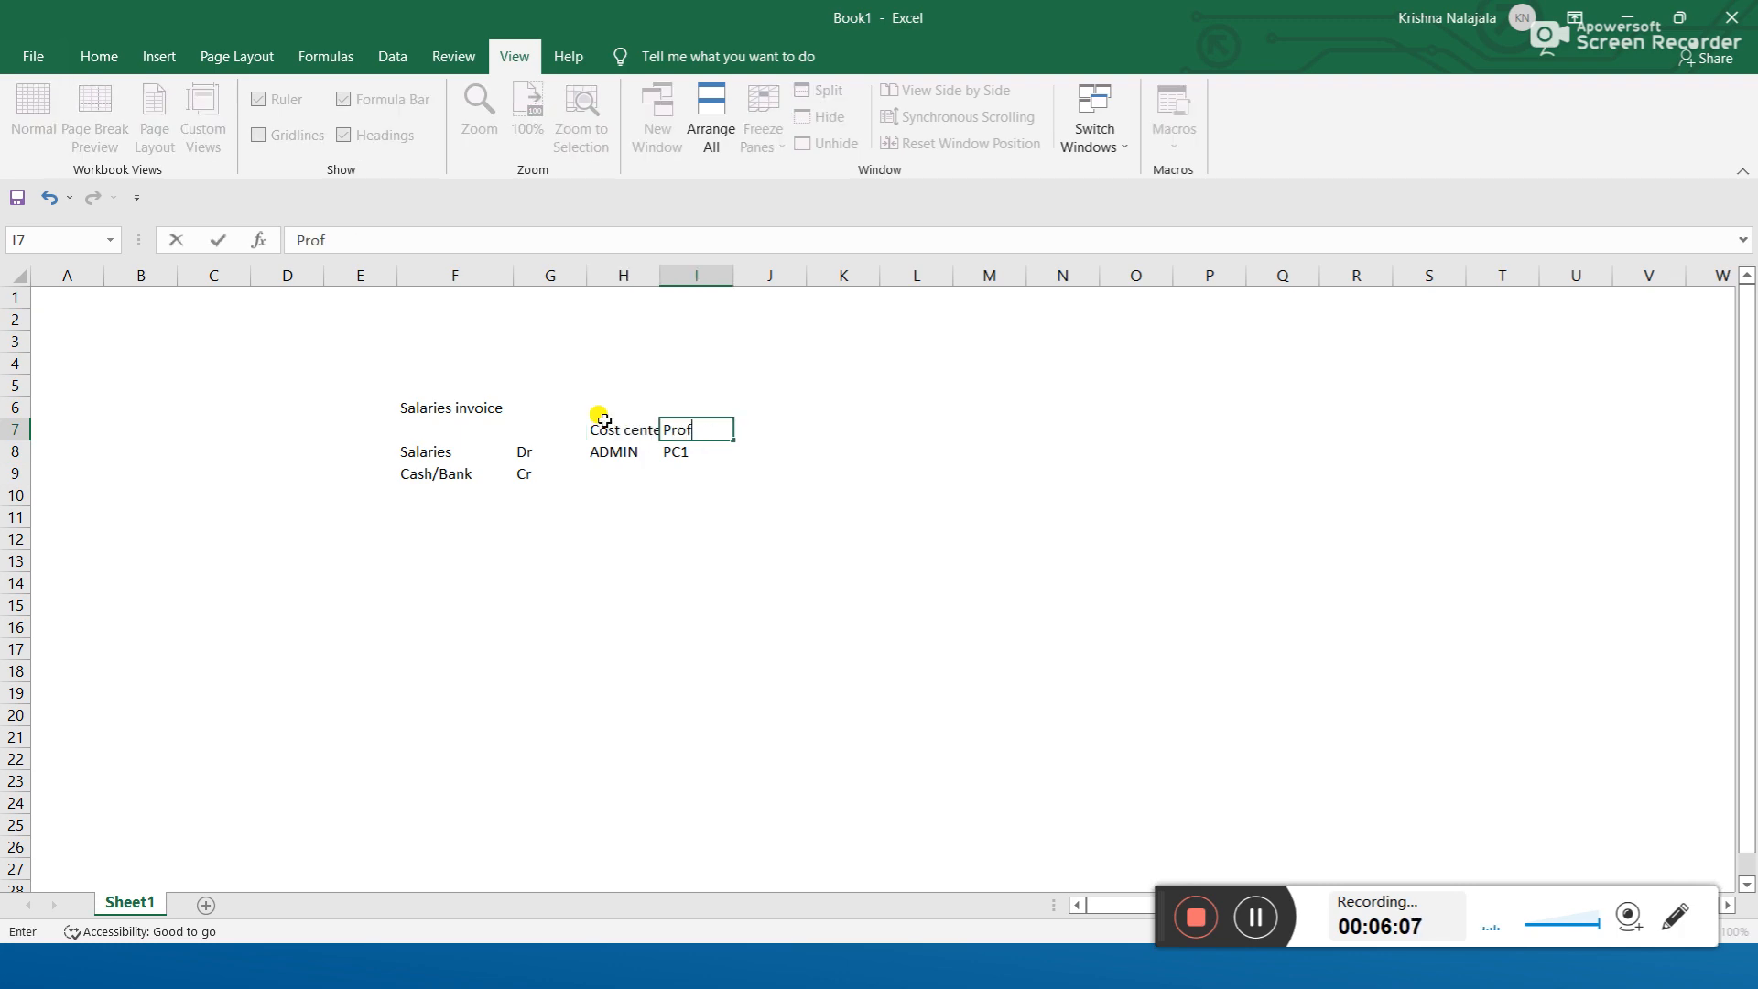
pyautogui.write('it center')
pyautogui.press('Return')
pyautogui.doubleClick(660, 275)
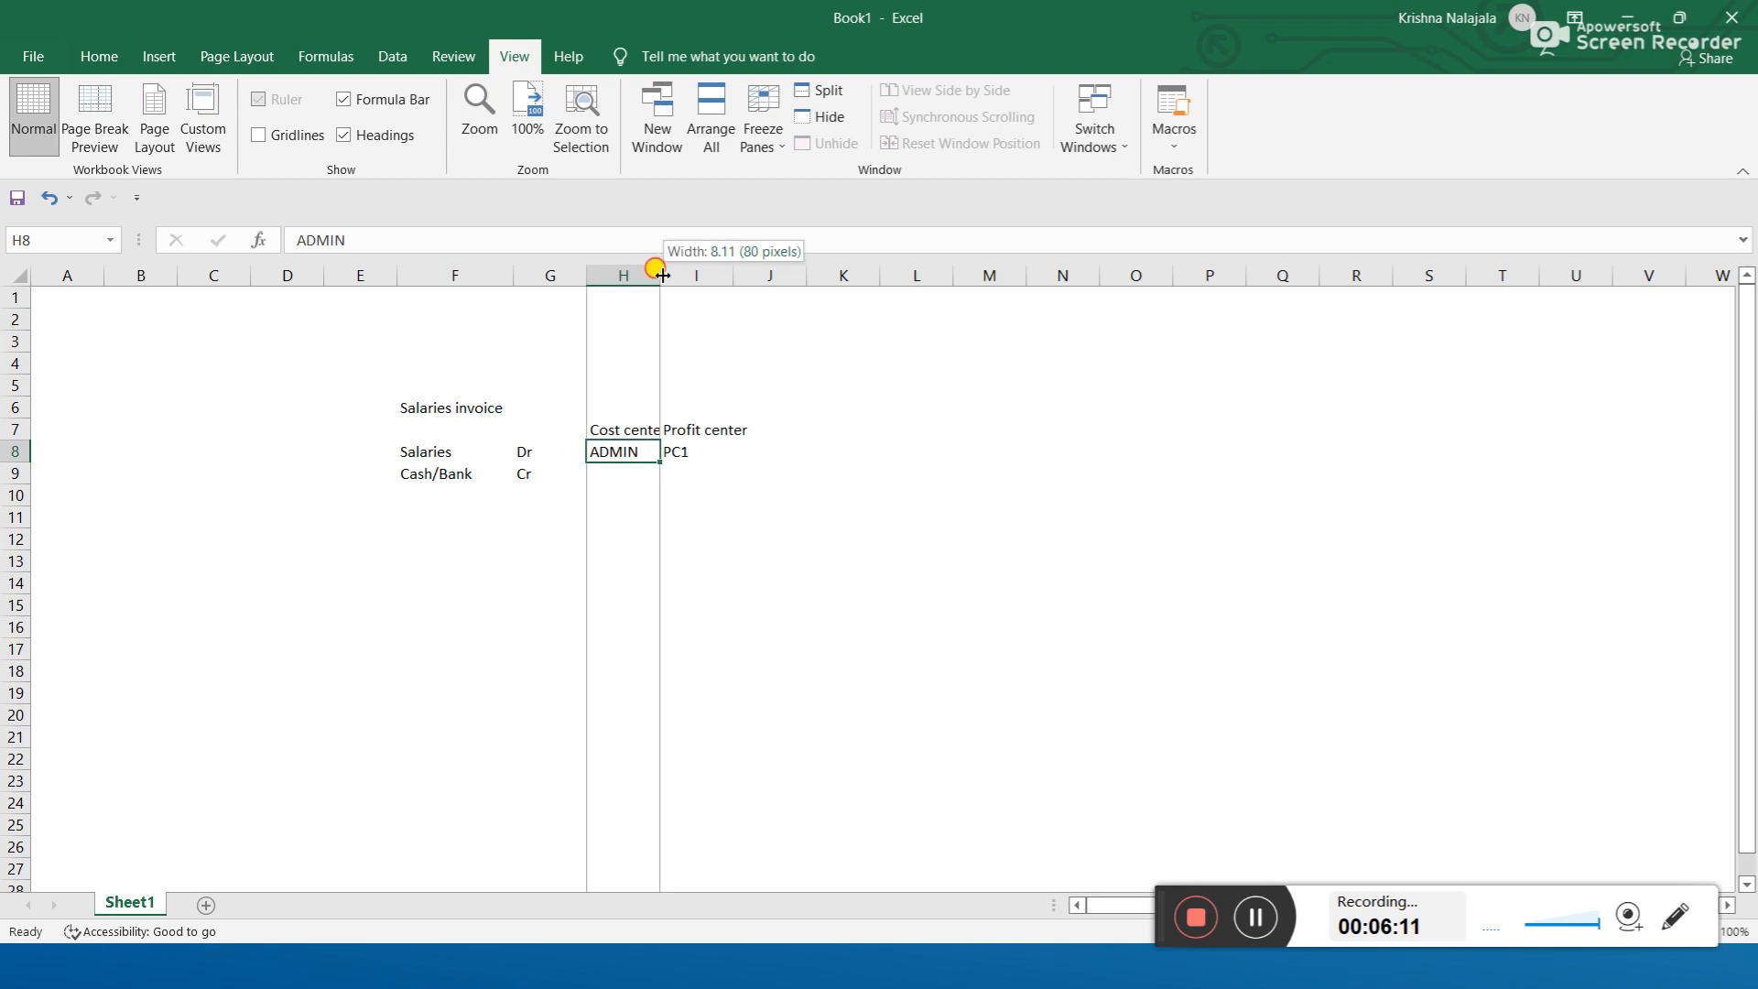
# - Add the heading "Segment" in cell K7
pyautogui.click(829, 427)
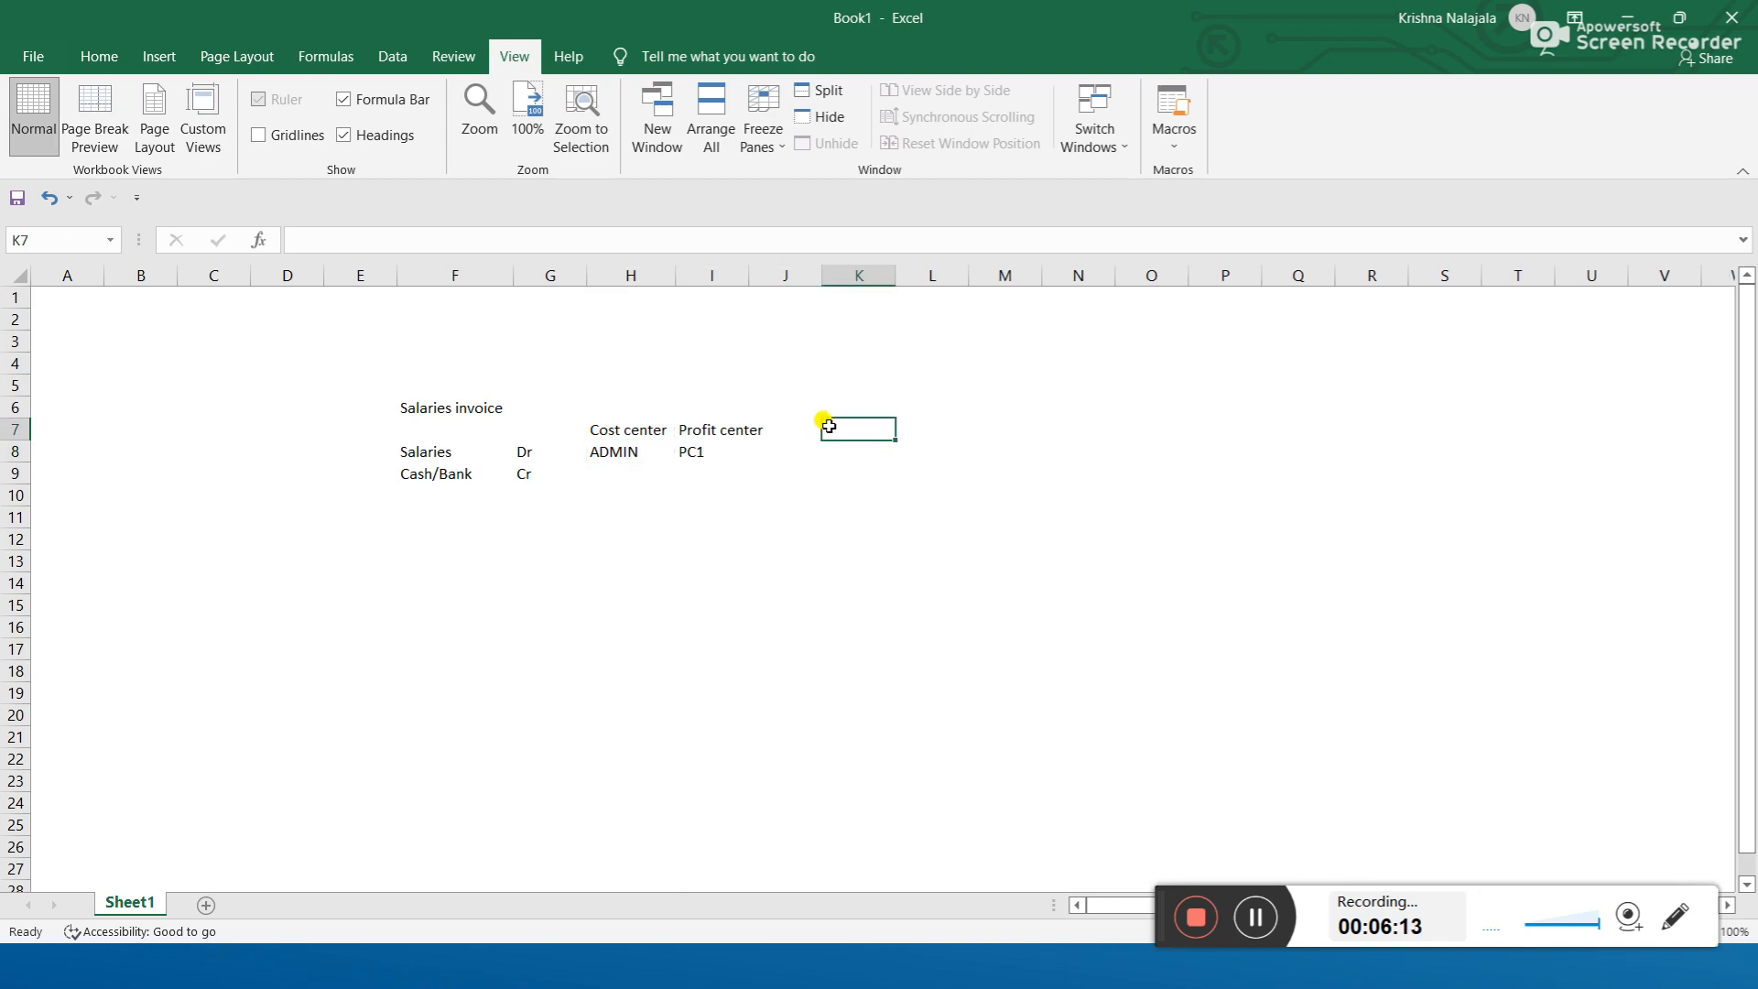
pyautogui.doubleClick(829, 426)
pyautogui.press('Escape')
pyautogui.click(800, 430)
pyautogui.press('Right')
pyautogui.write('Segment')
pyautogui.press('Return')
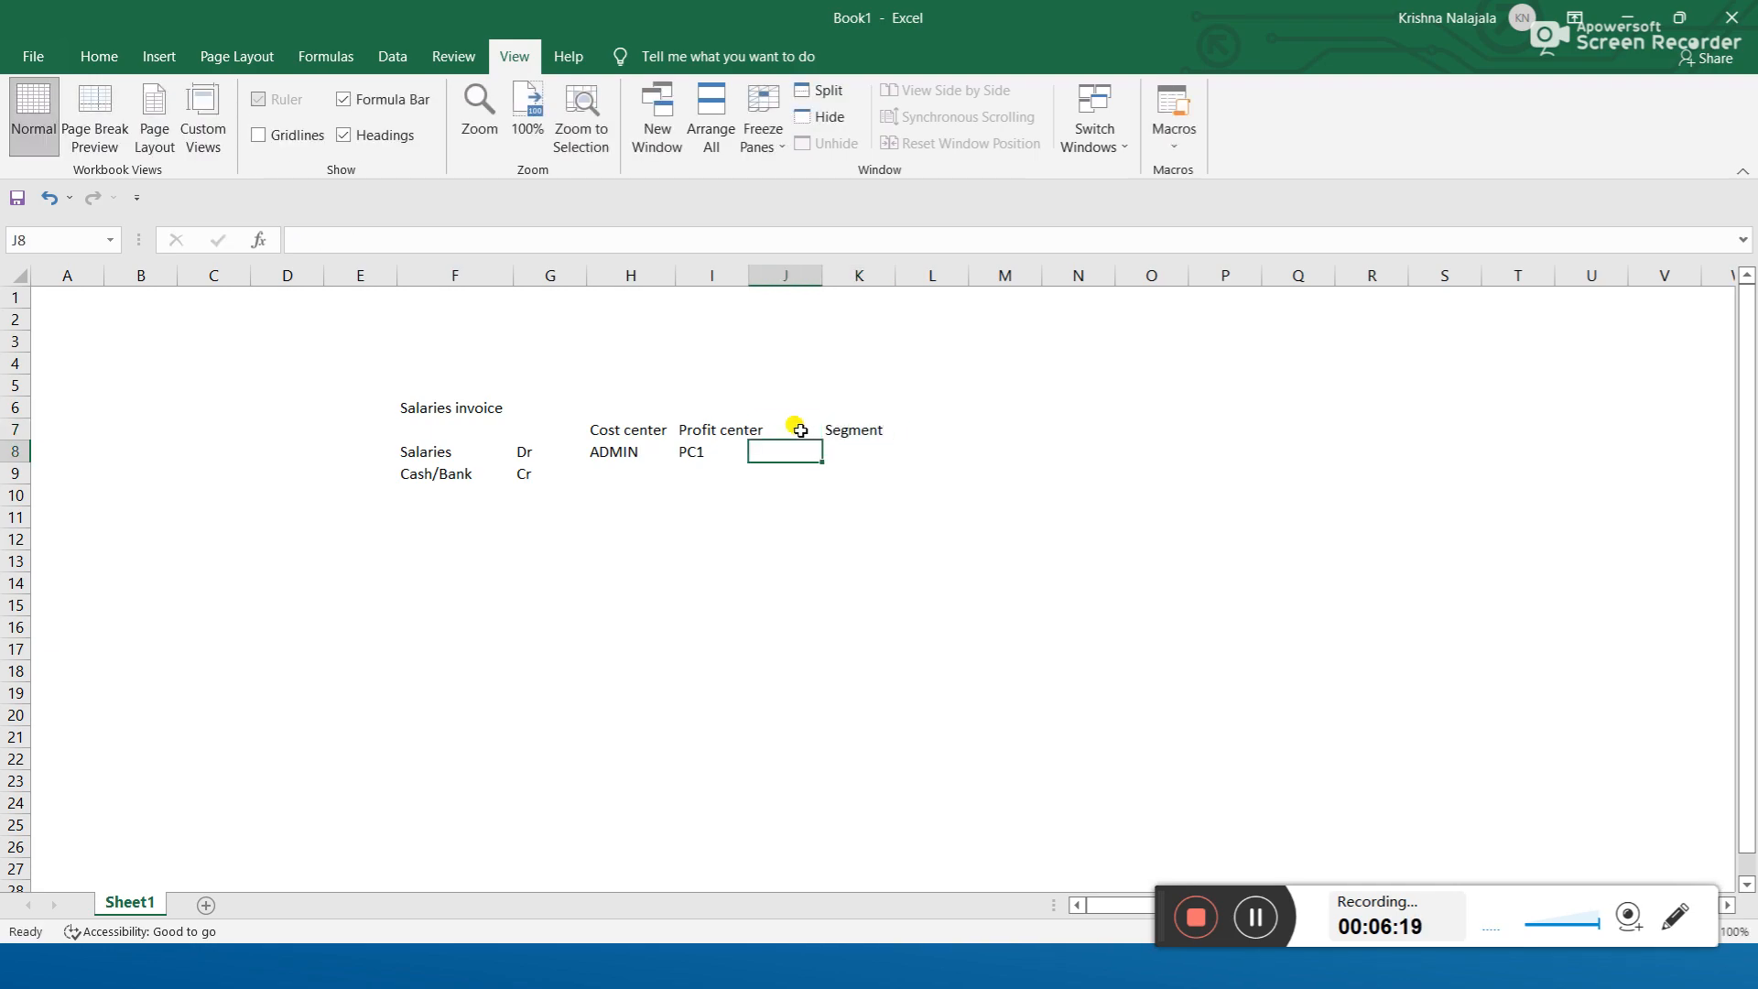
# - Enter "SEG1" as the segment of the Salaries line in K8
pyautogui.click(637, 461)
pyautogui.click(716, 454)
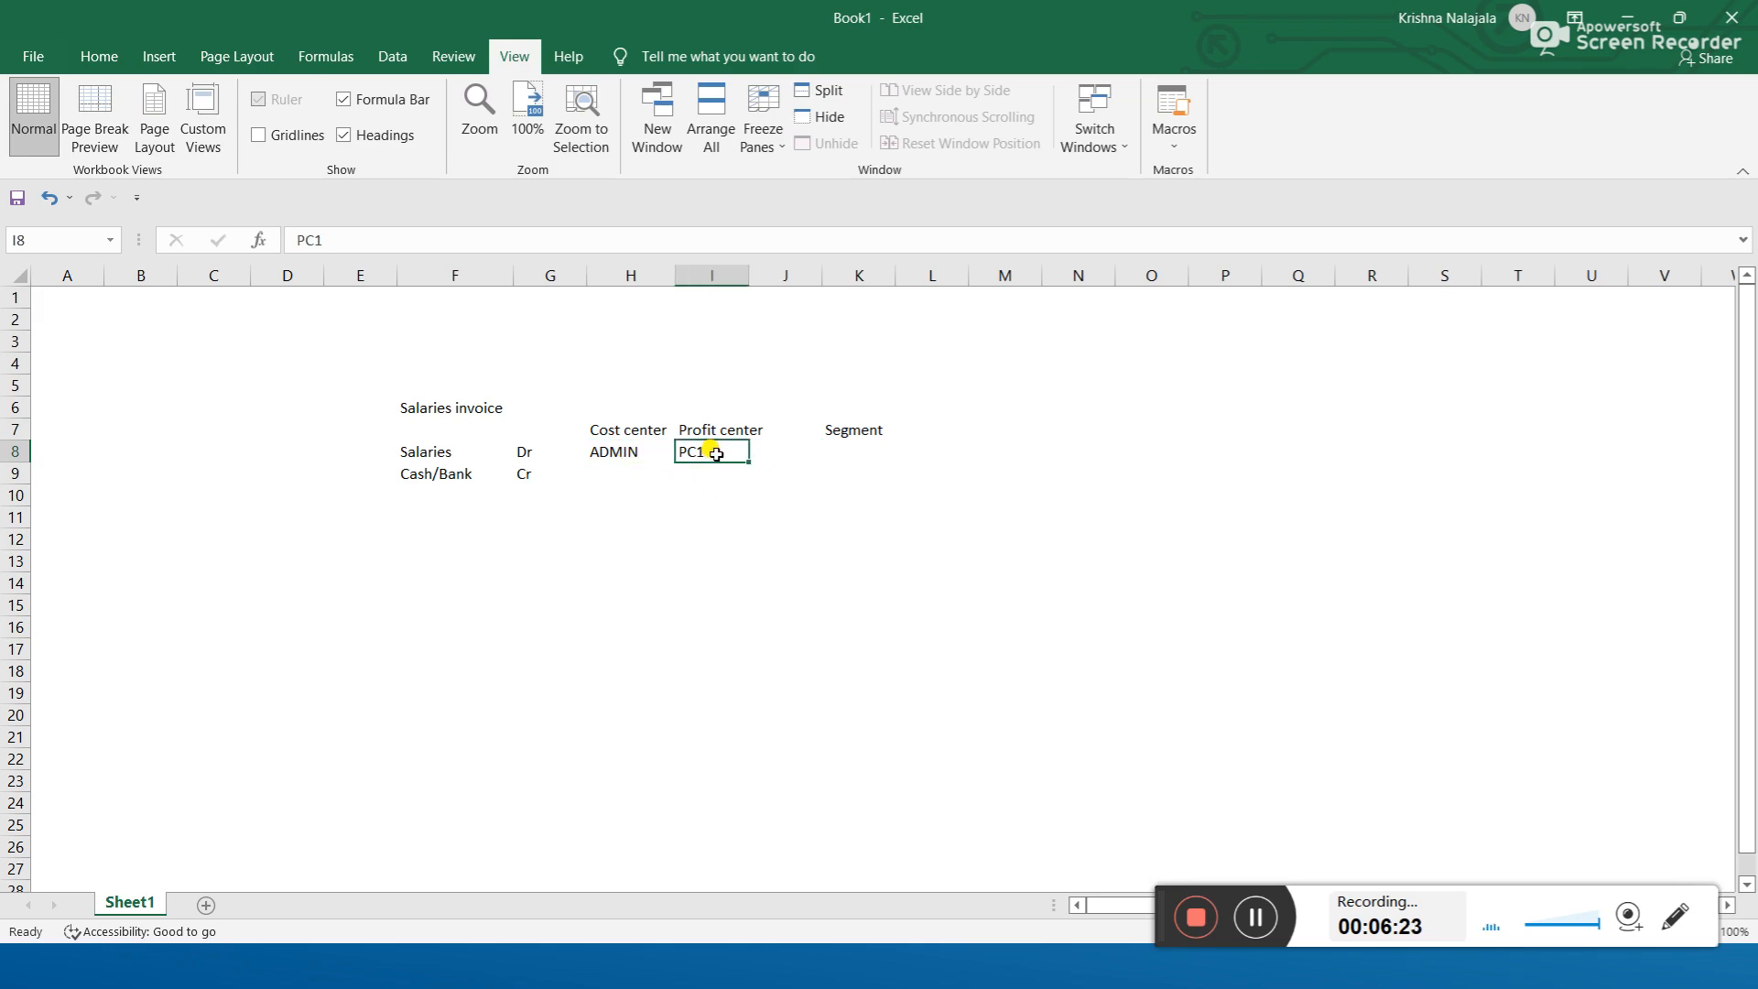
pyautogui.click(837, 466)
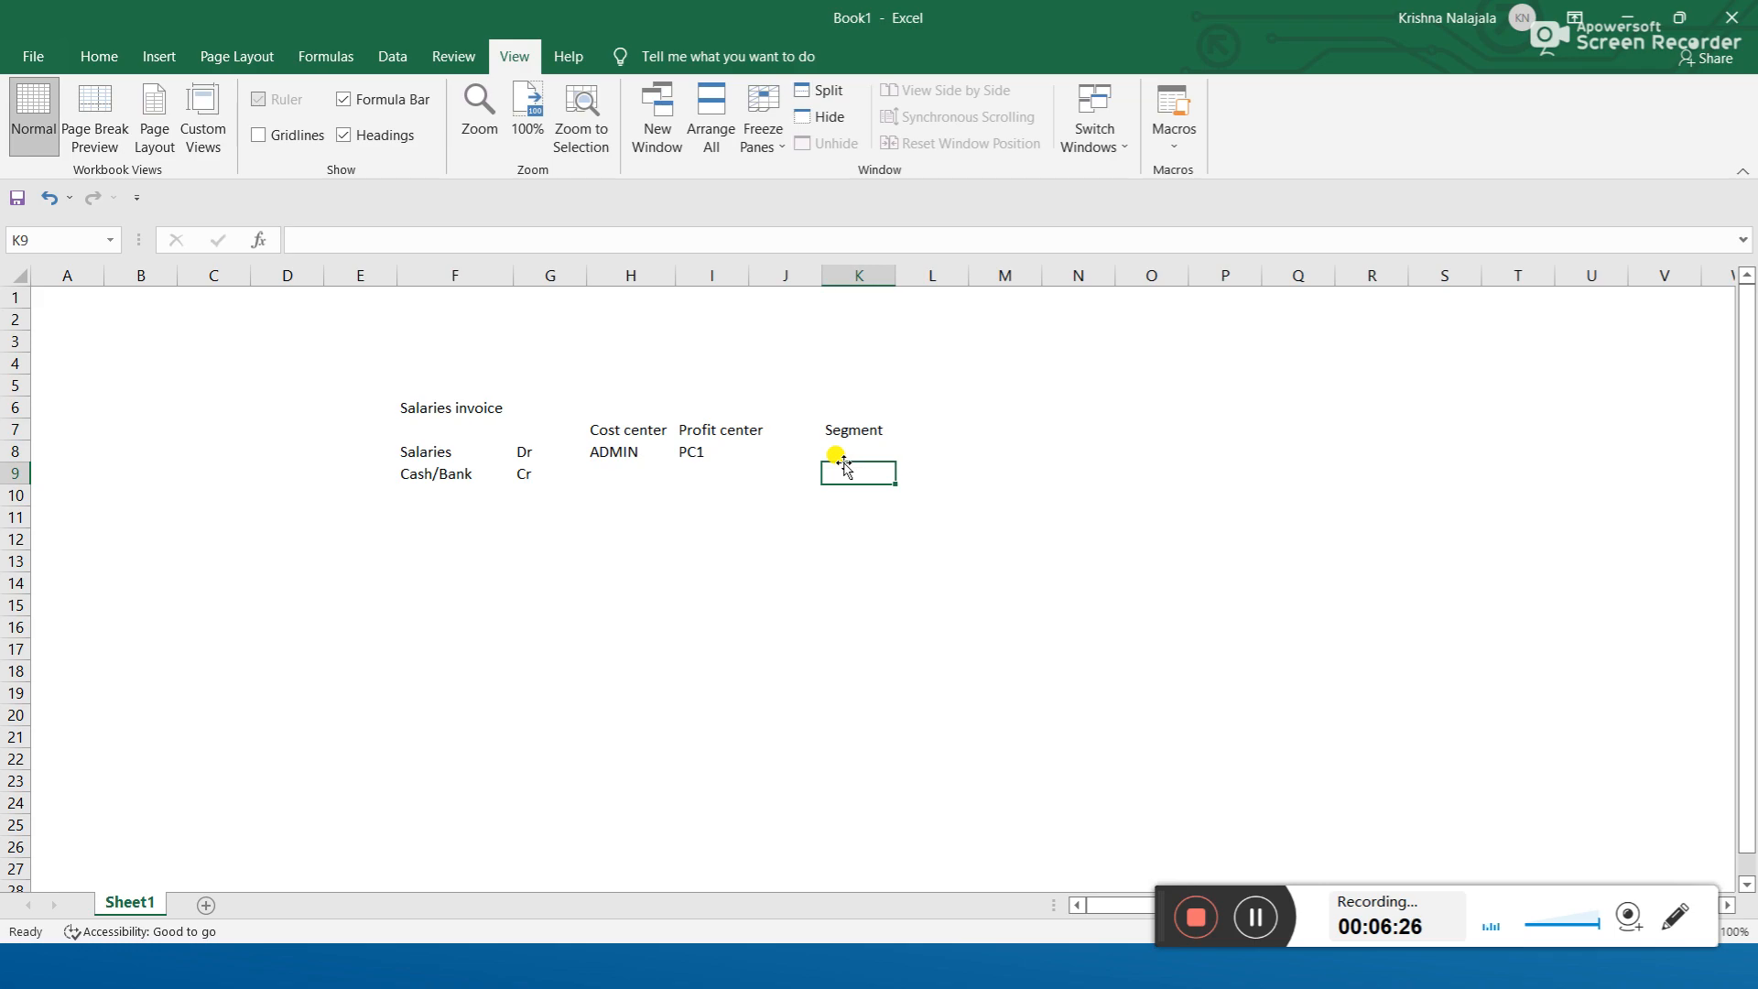
pyautogui.click(841, 454)
pyautogui.write('S')
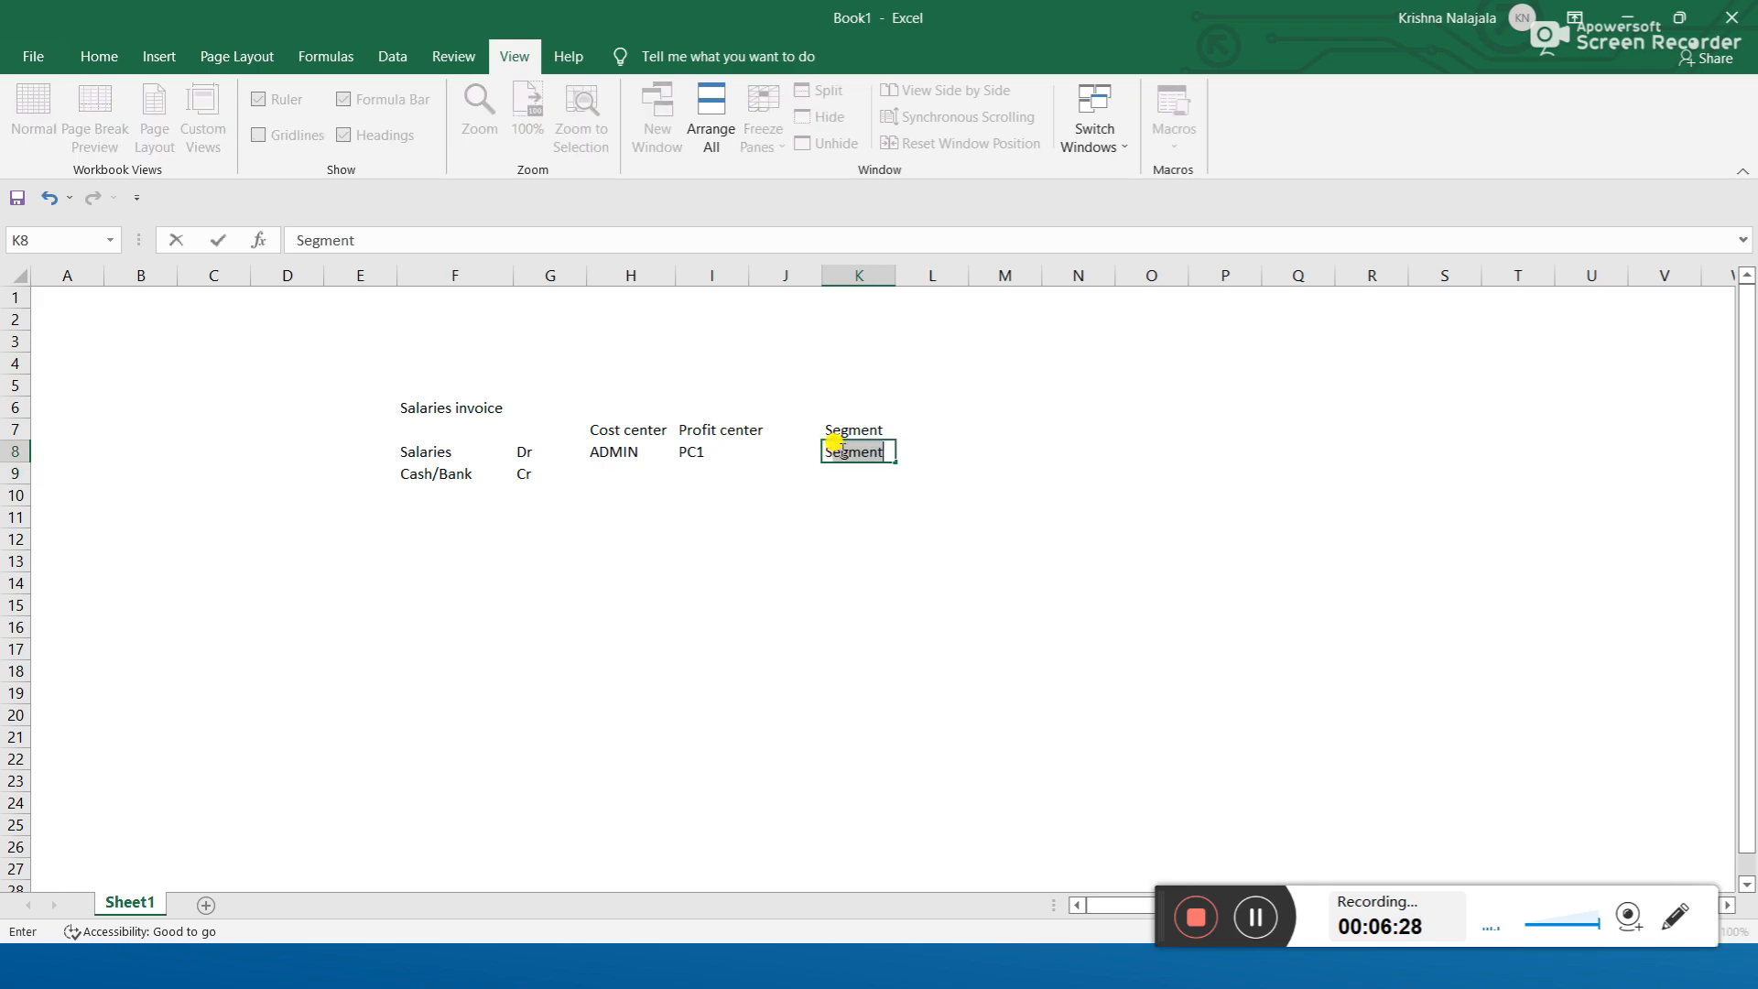
pyautogui.write('EG1')
pyautogui.press('Return')
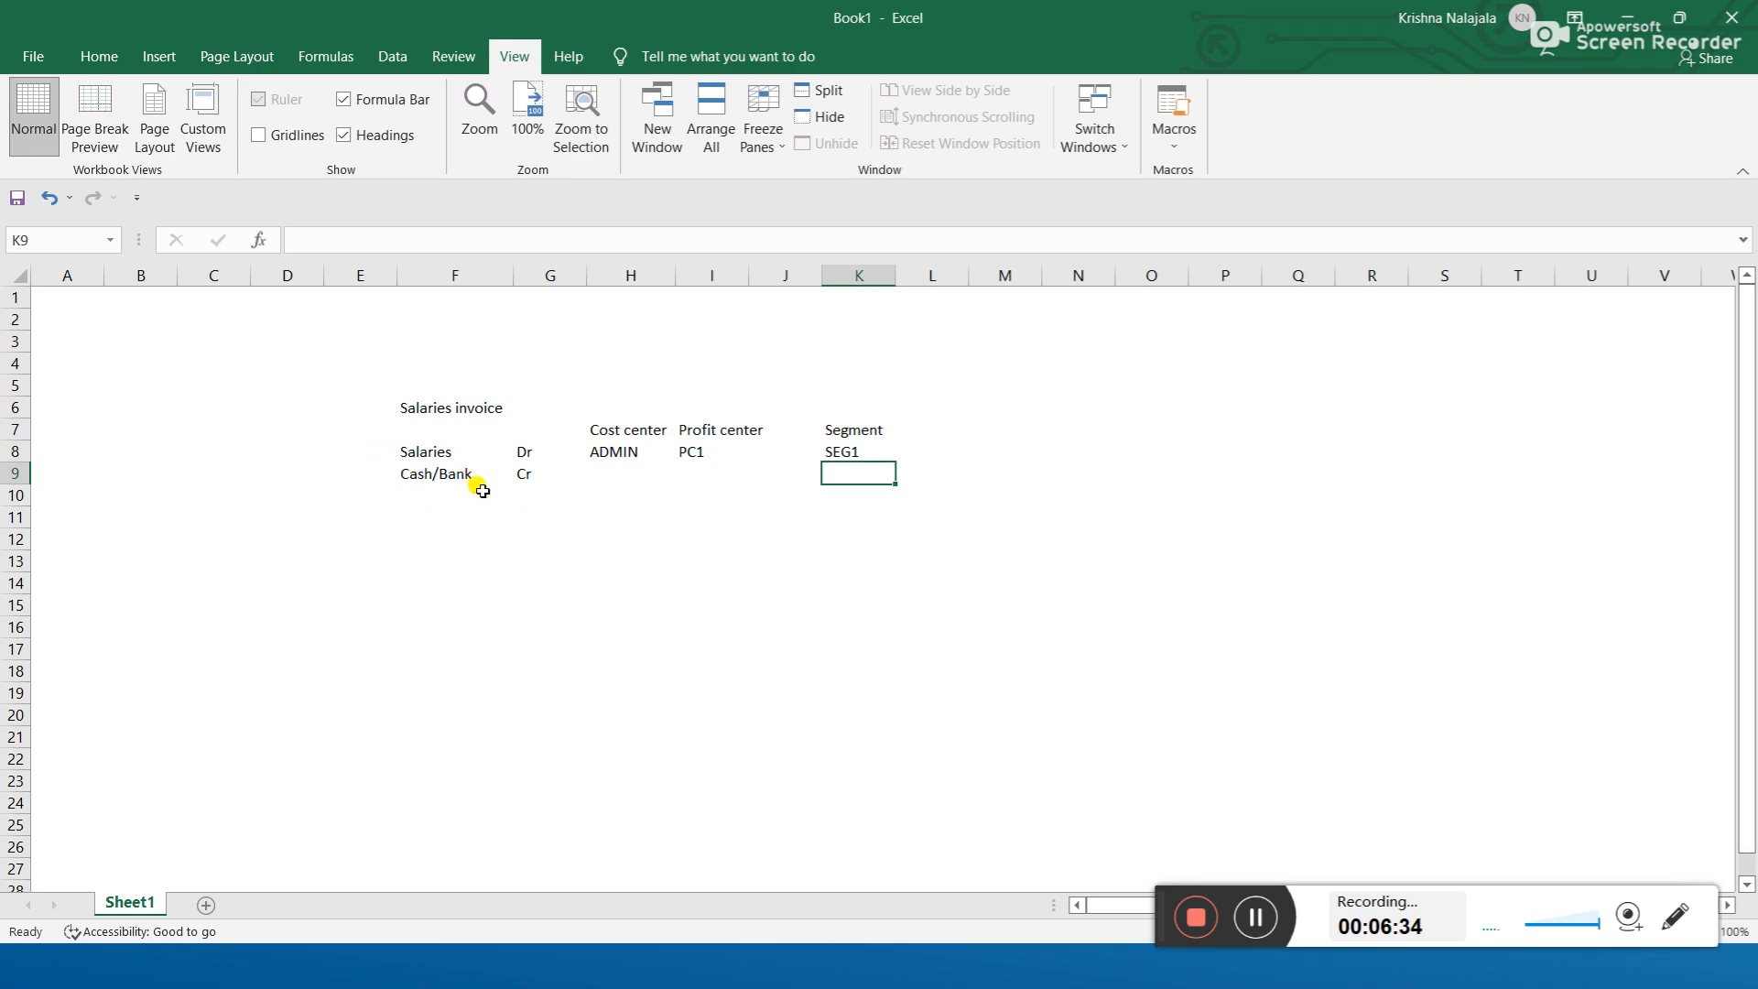
# - Examine the cost center, profit center and segment cells of the Salaries line against those of the Cash/Bank line
pyautogui.click(696, 555)
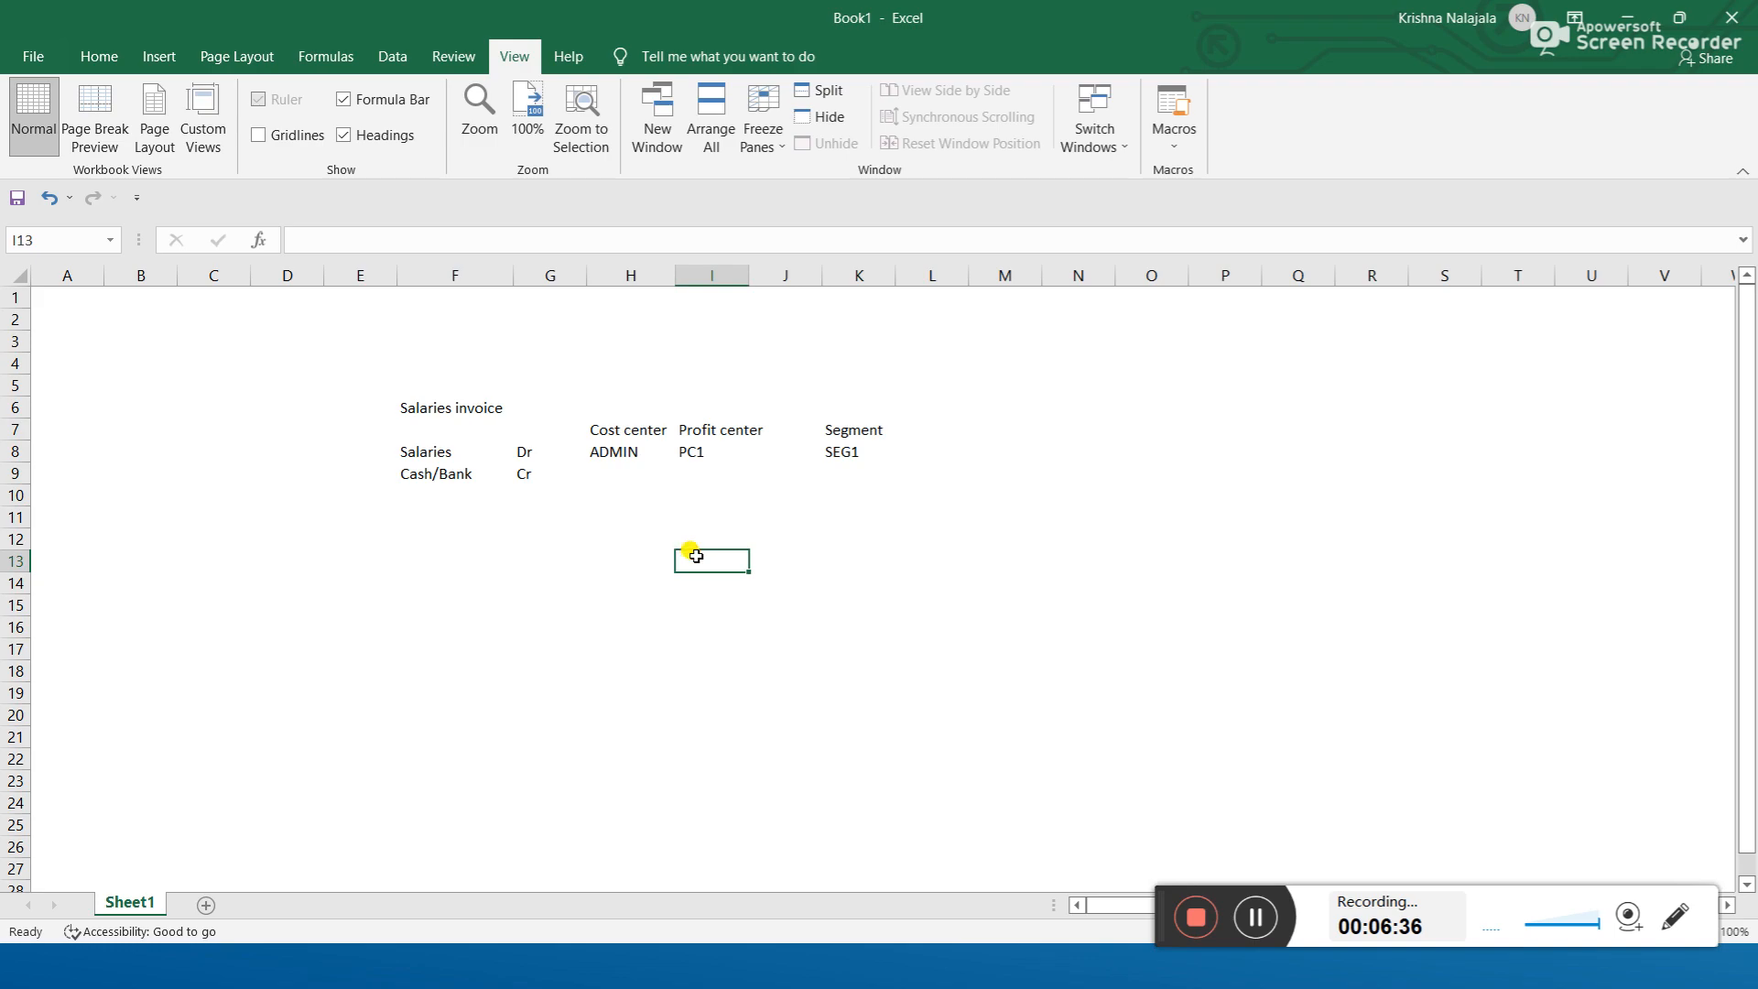
pyautogui.click(601, 449)
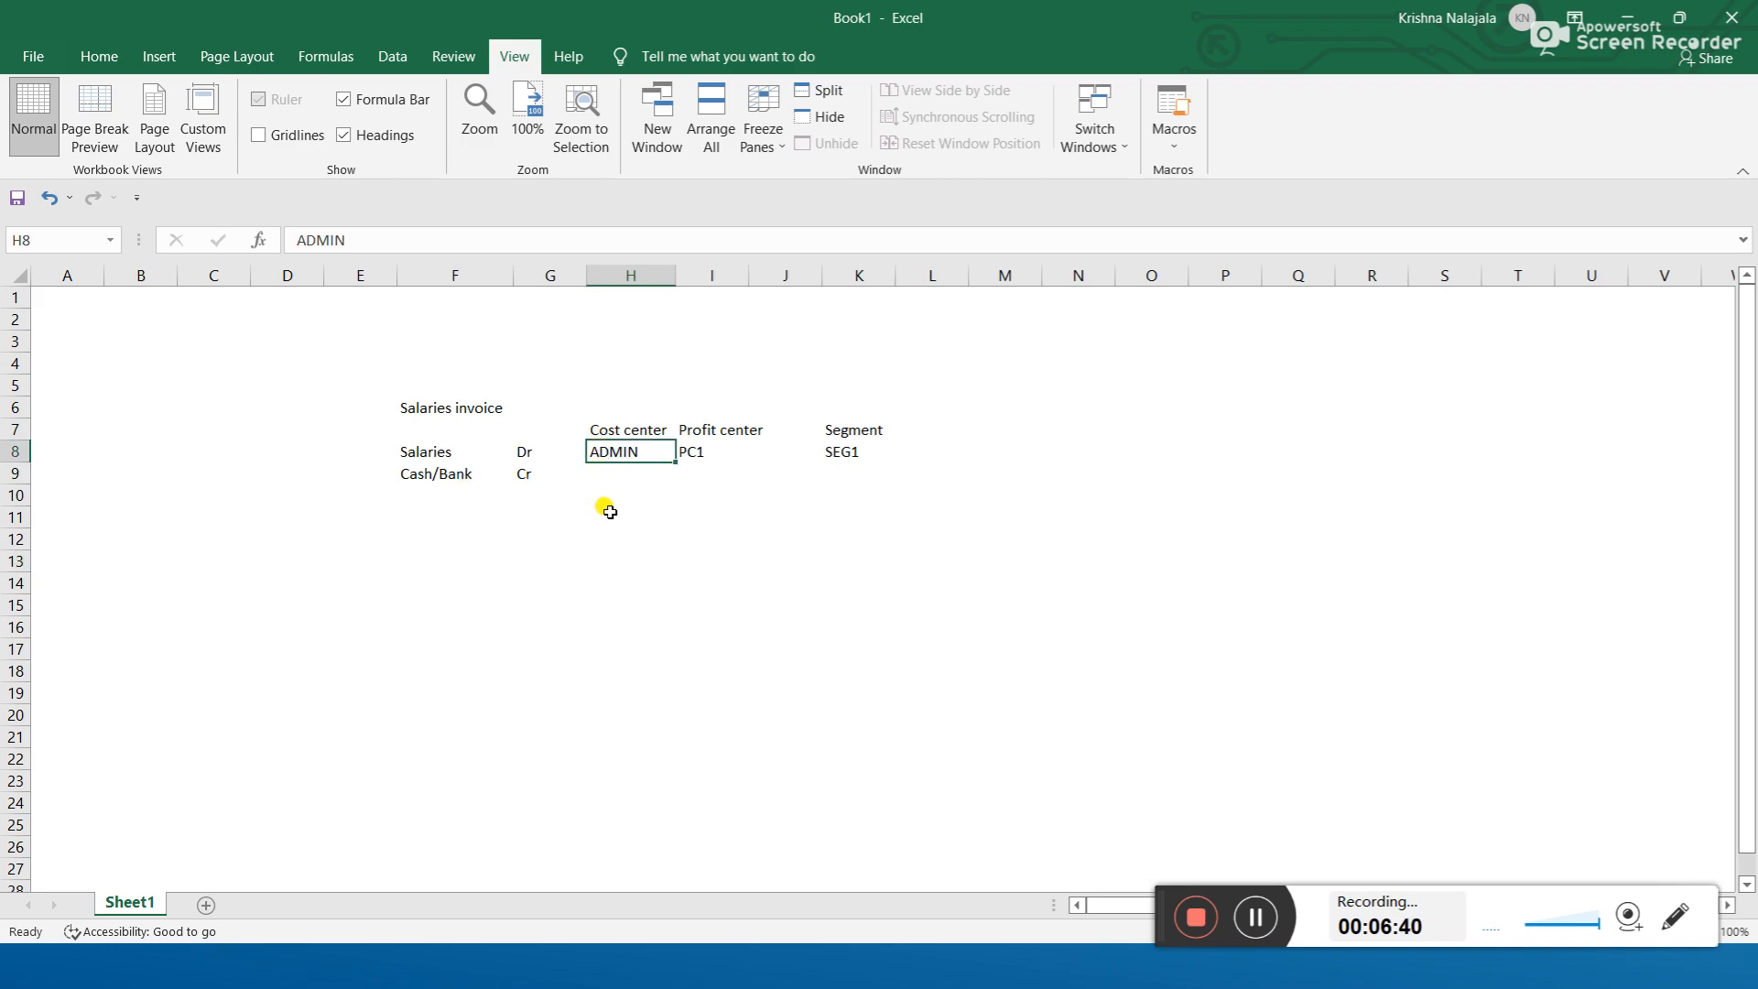
pyautogui.click(714, 455)
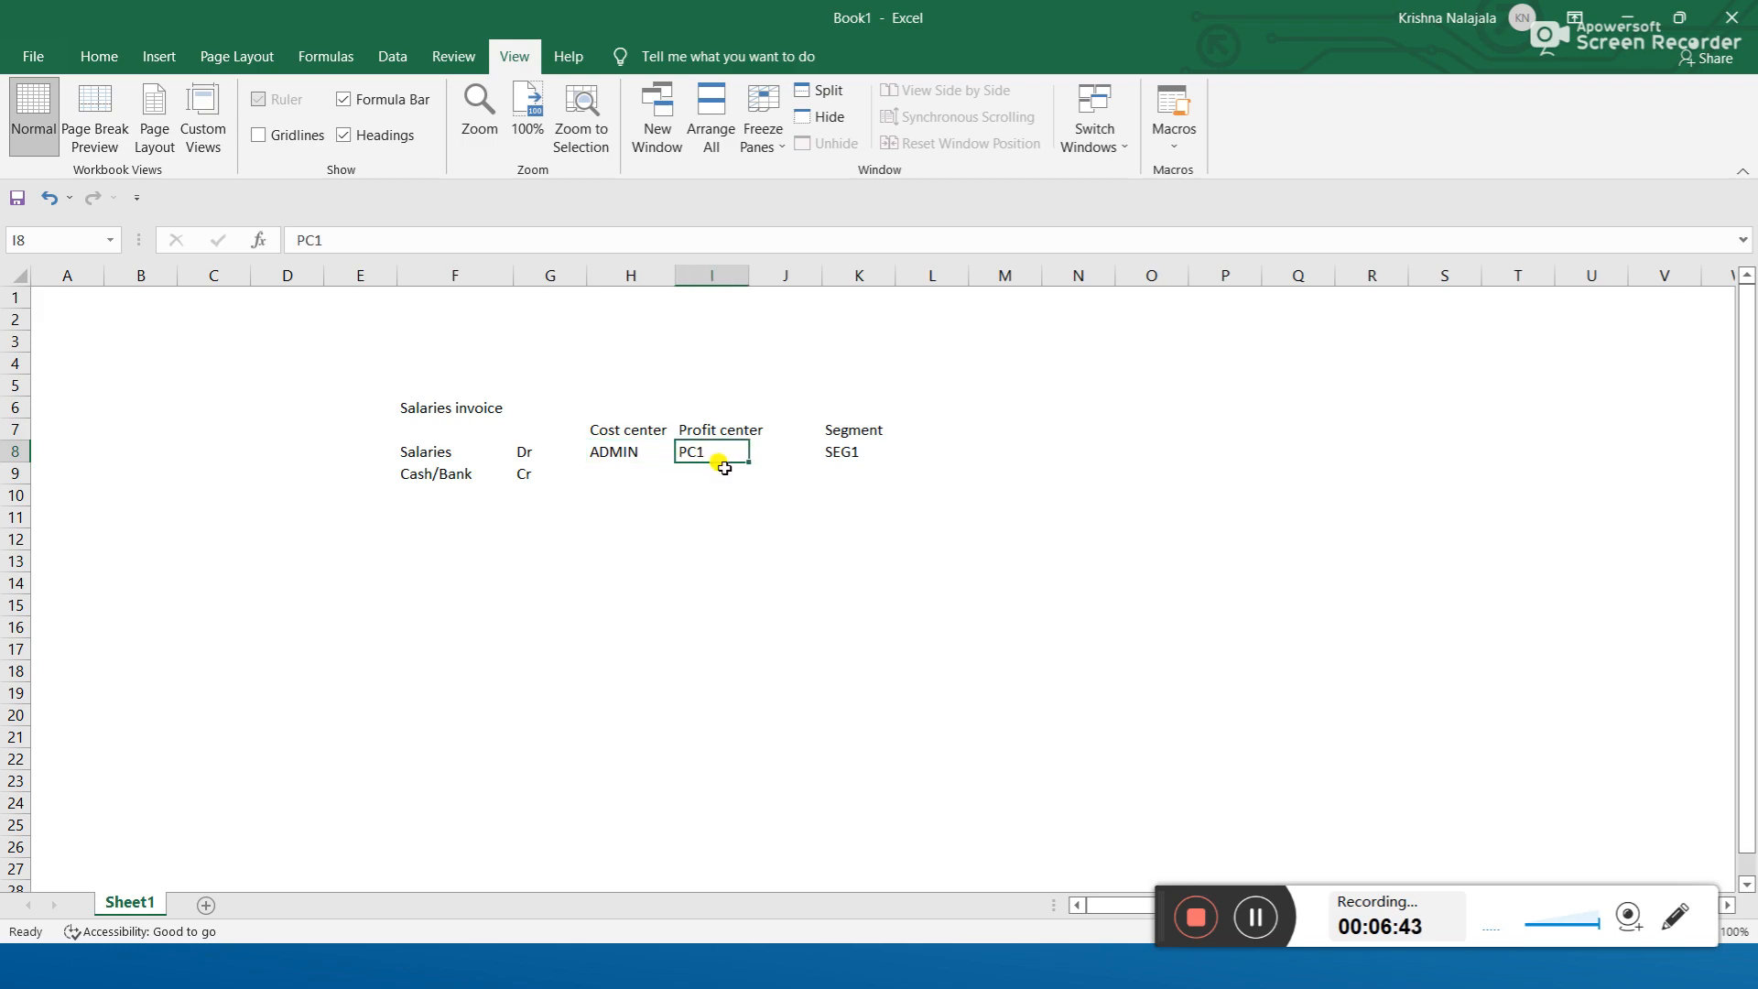
pyautogui.click(836, 450)
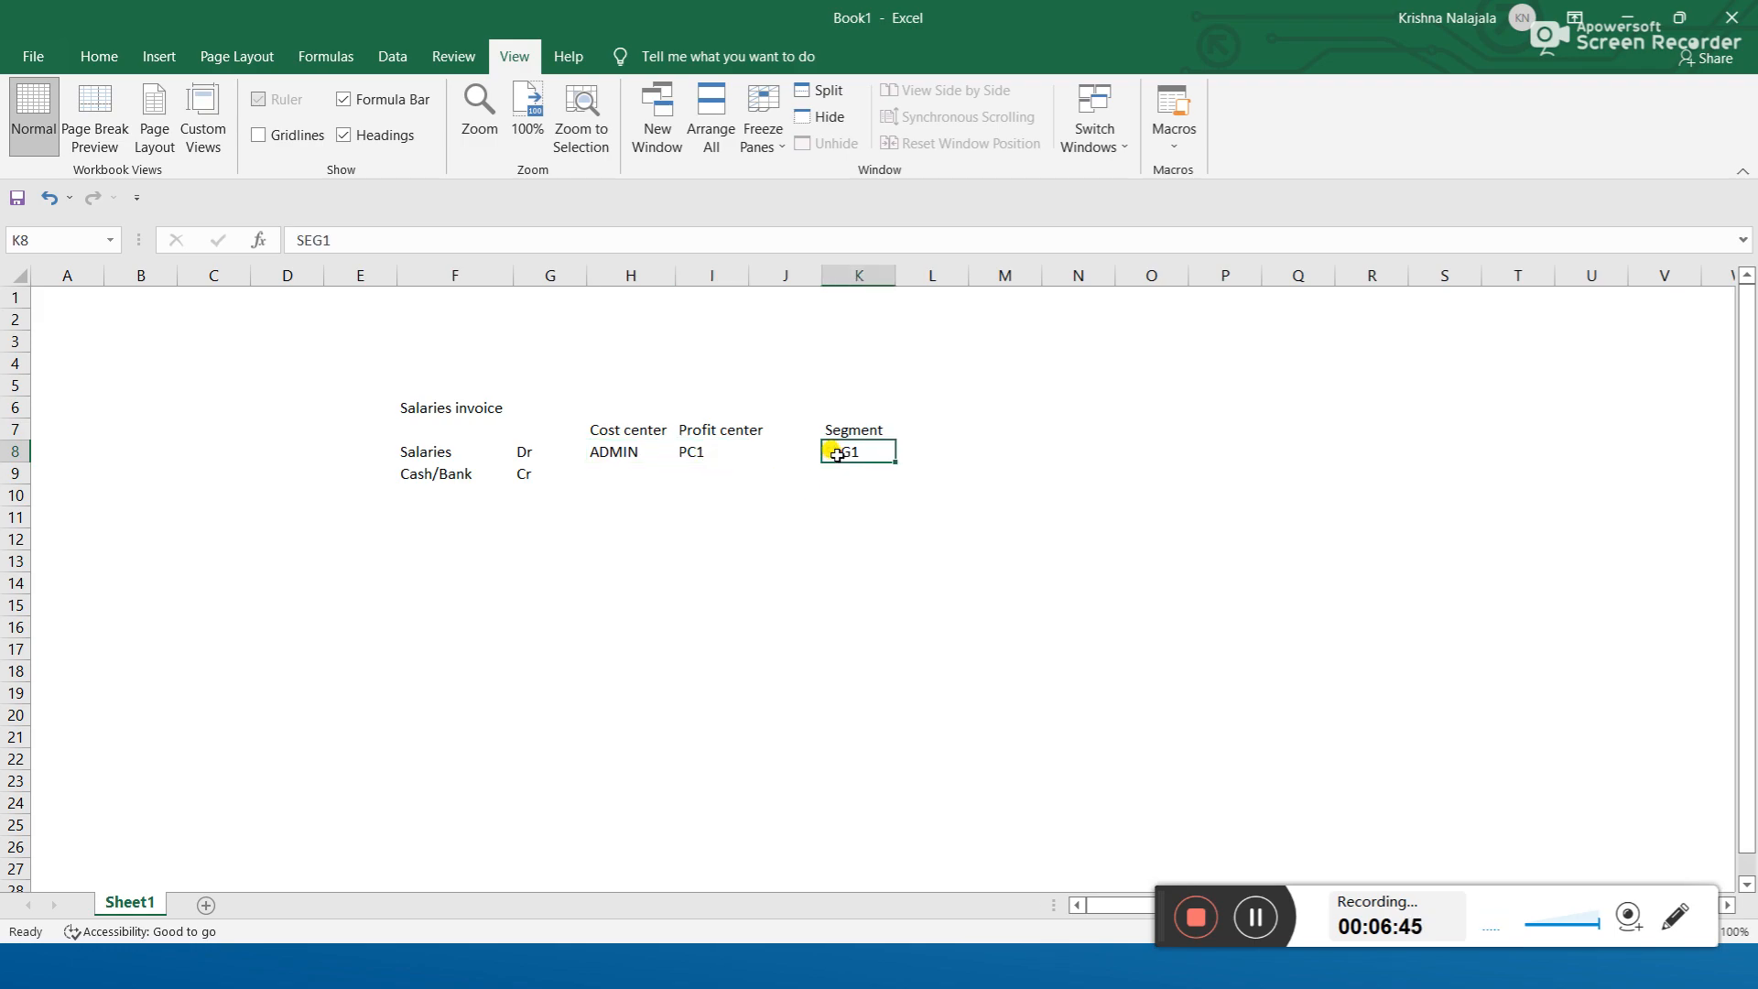
pyautogui.click(17, 451)
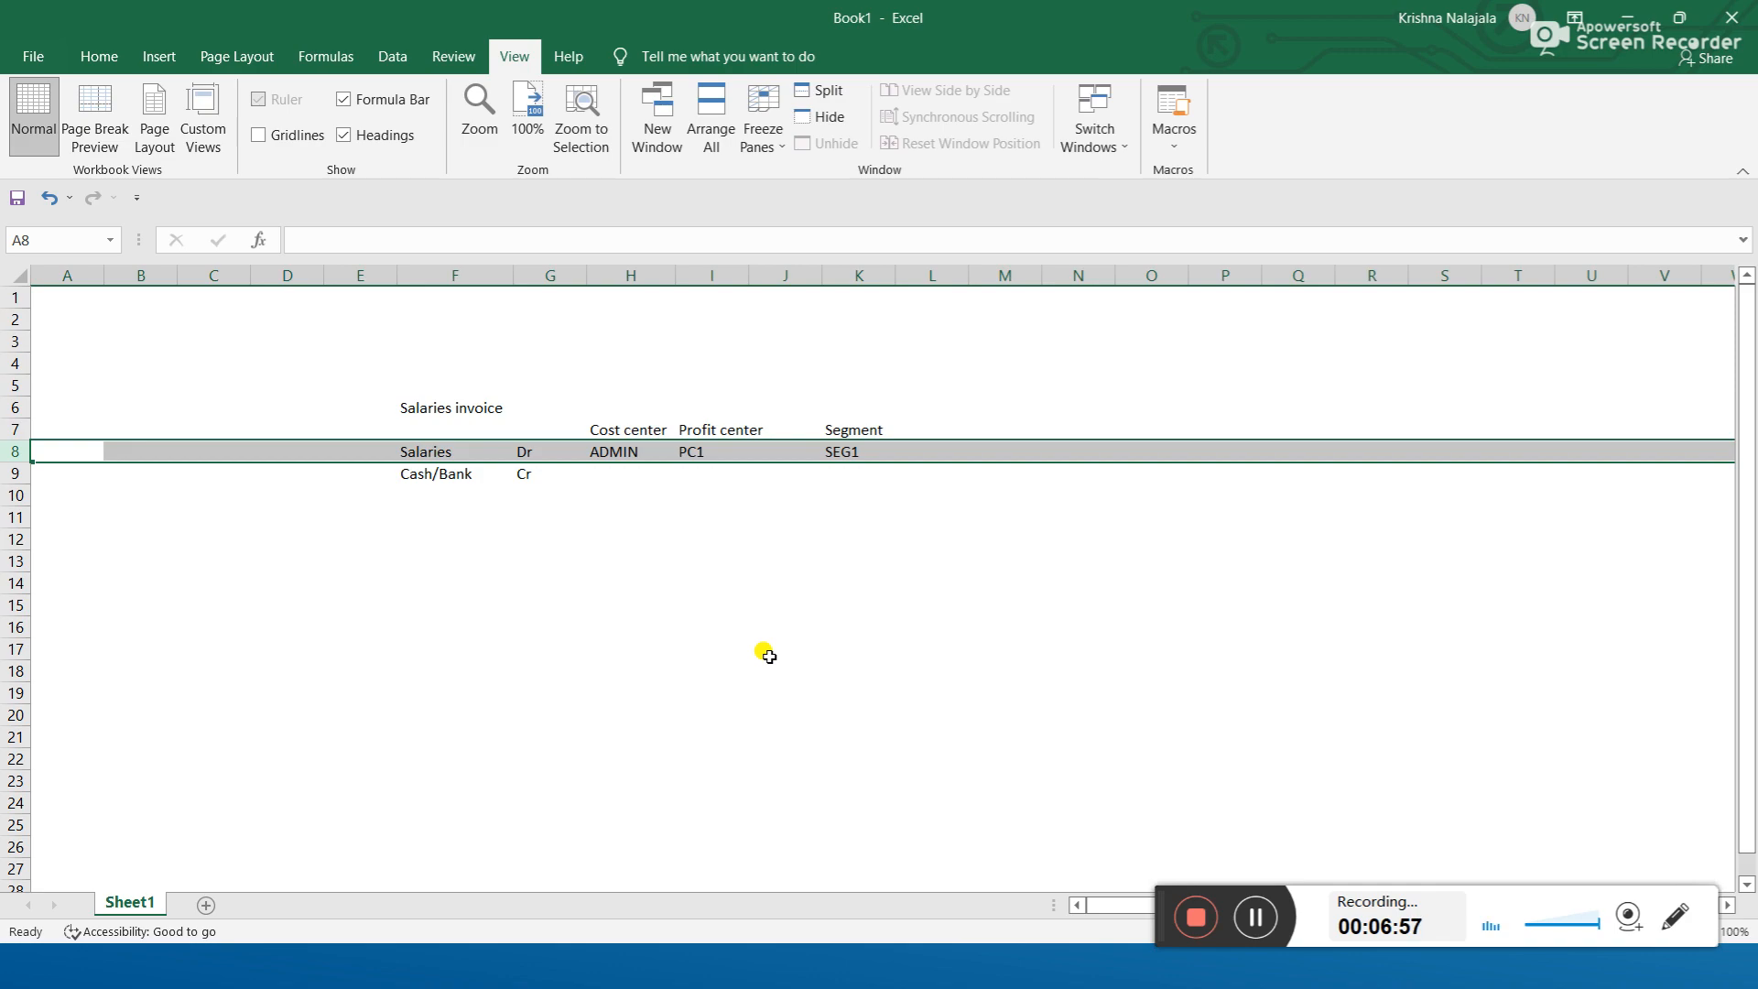
pyautogui.click(11, 473)
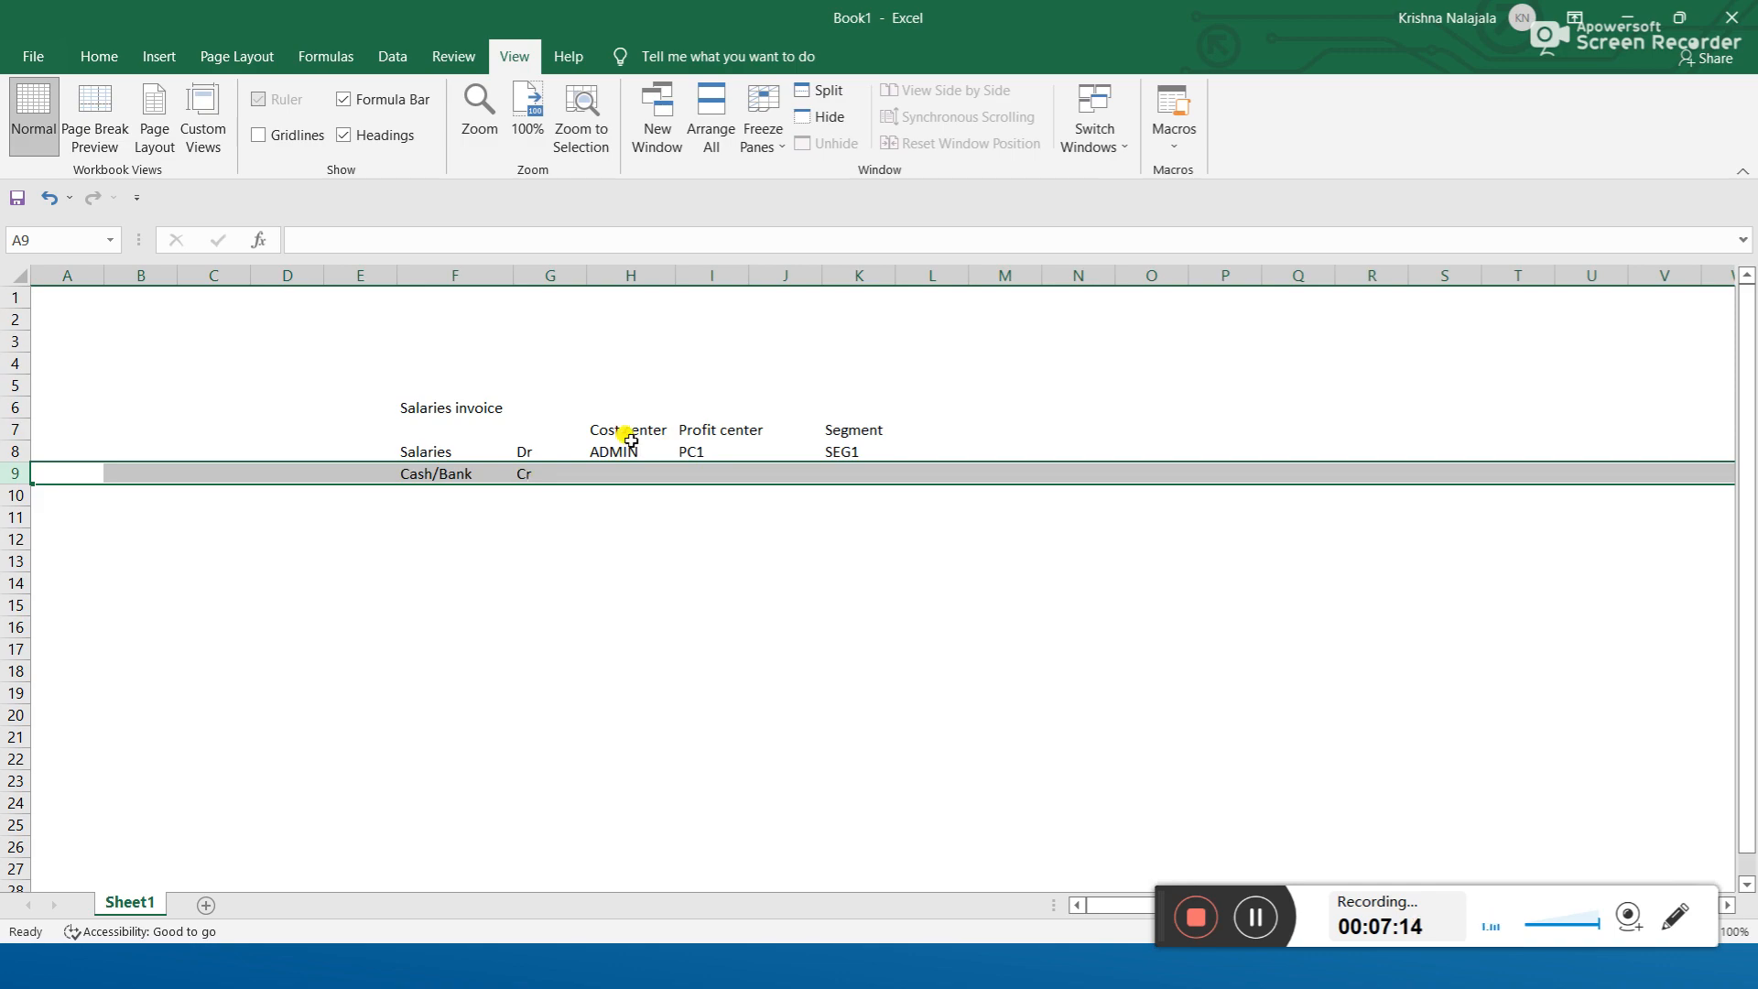
pyautogui.click(637, 473)
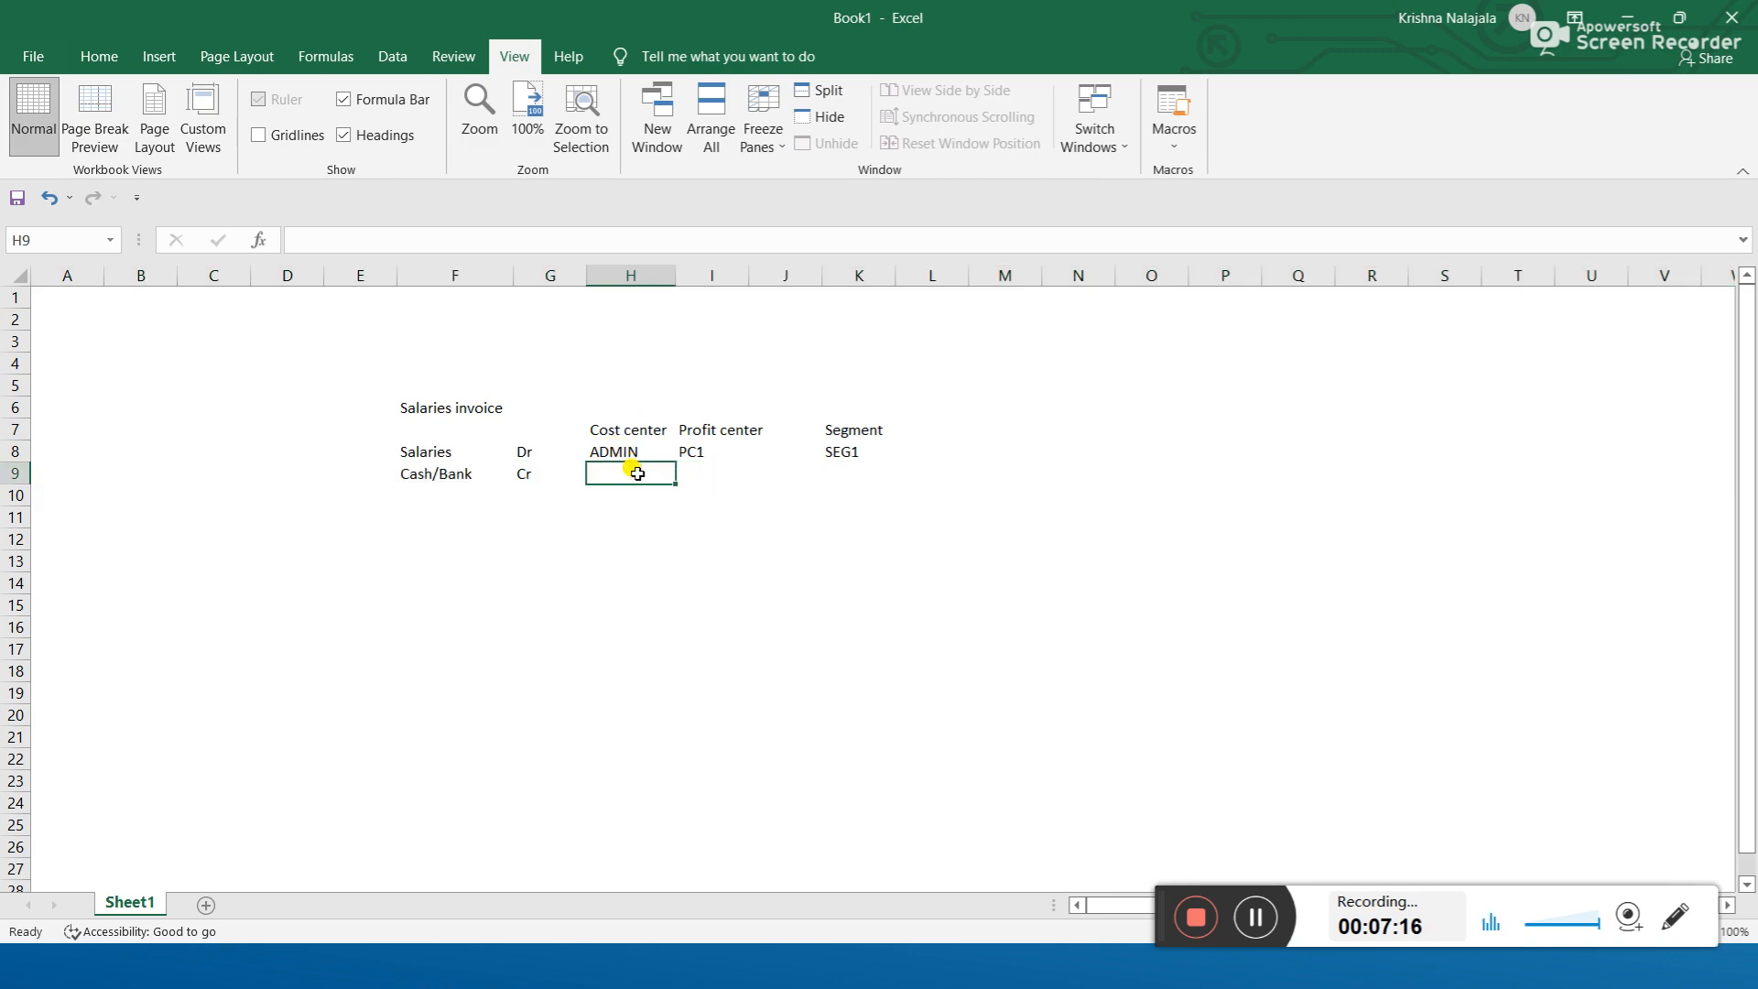
pyautogui.moveTo(595, 450); pyautogui.dragTo(875, 451)
pyautogui.moveTo(608, 471); pyautogui.dragTo(898, 477)
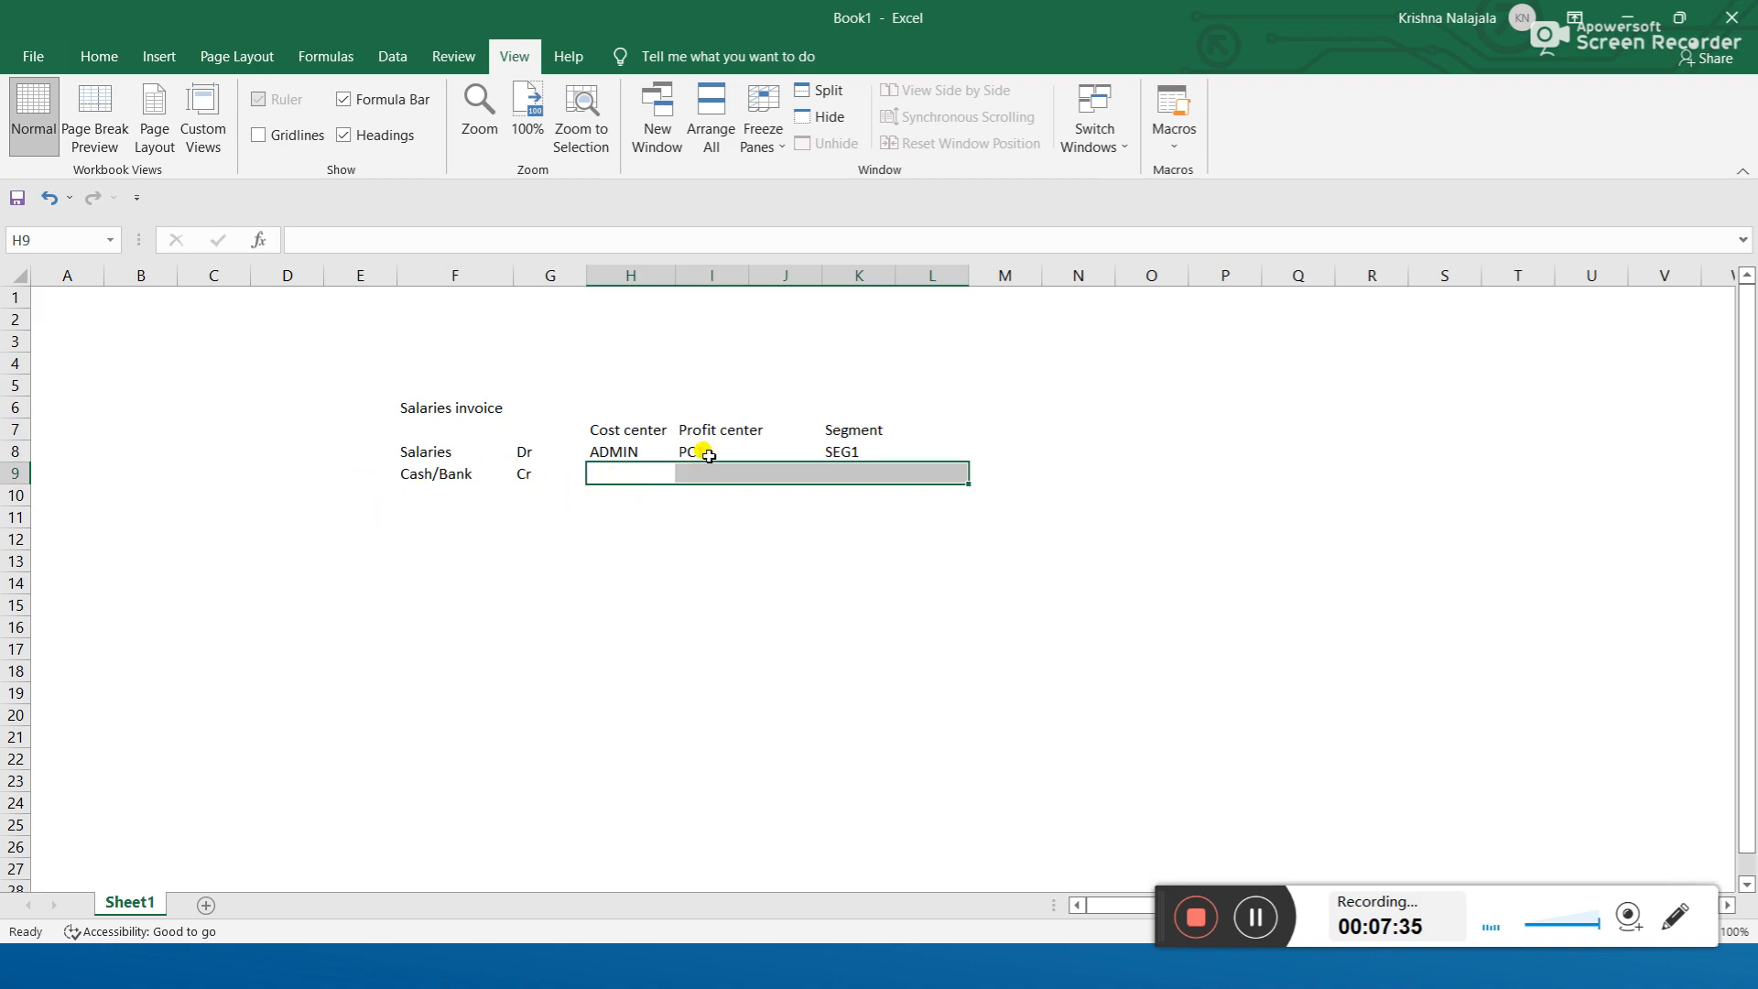
# - Make the whole Cash/Bank row 9 bold
pyautogui.click(8, 474)
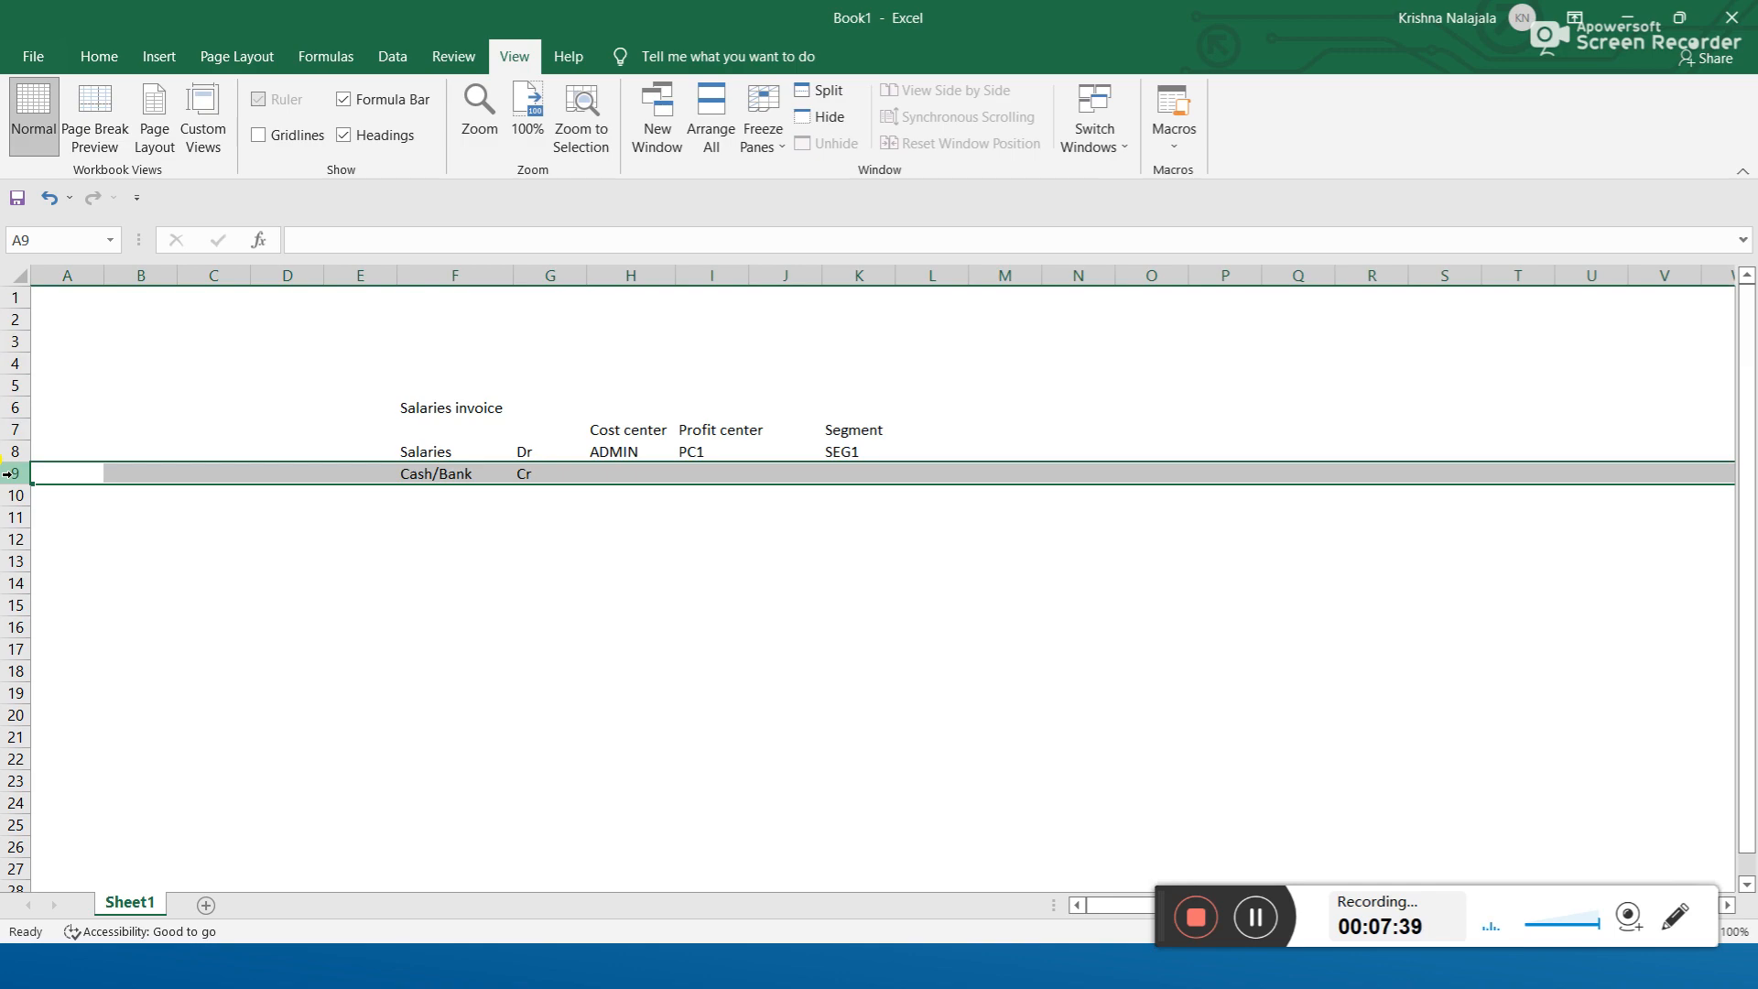
pyautogui.hotkey('ctrl', 'b')
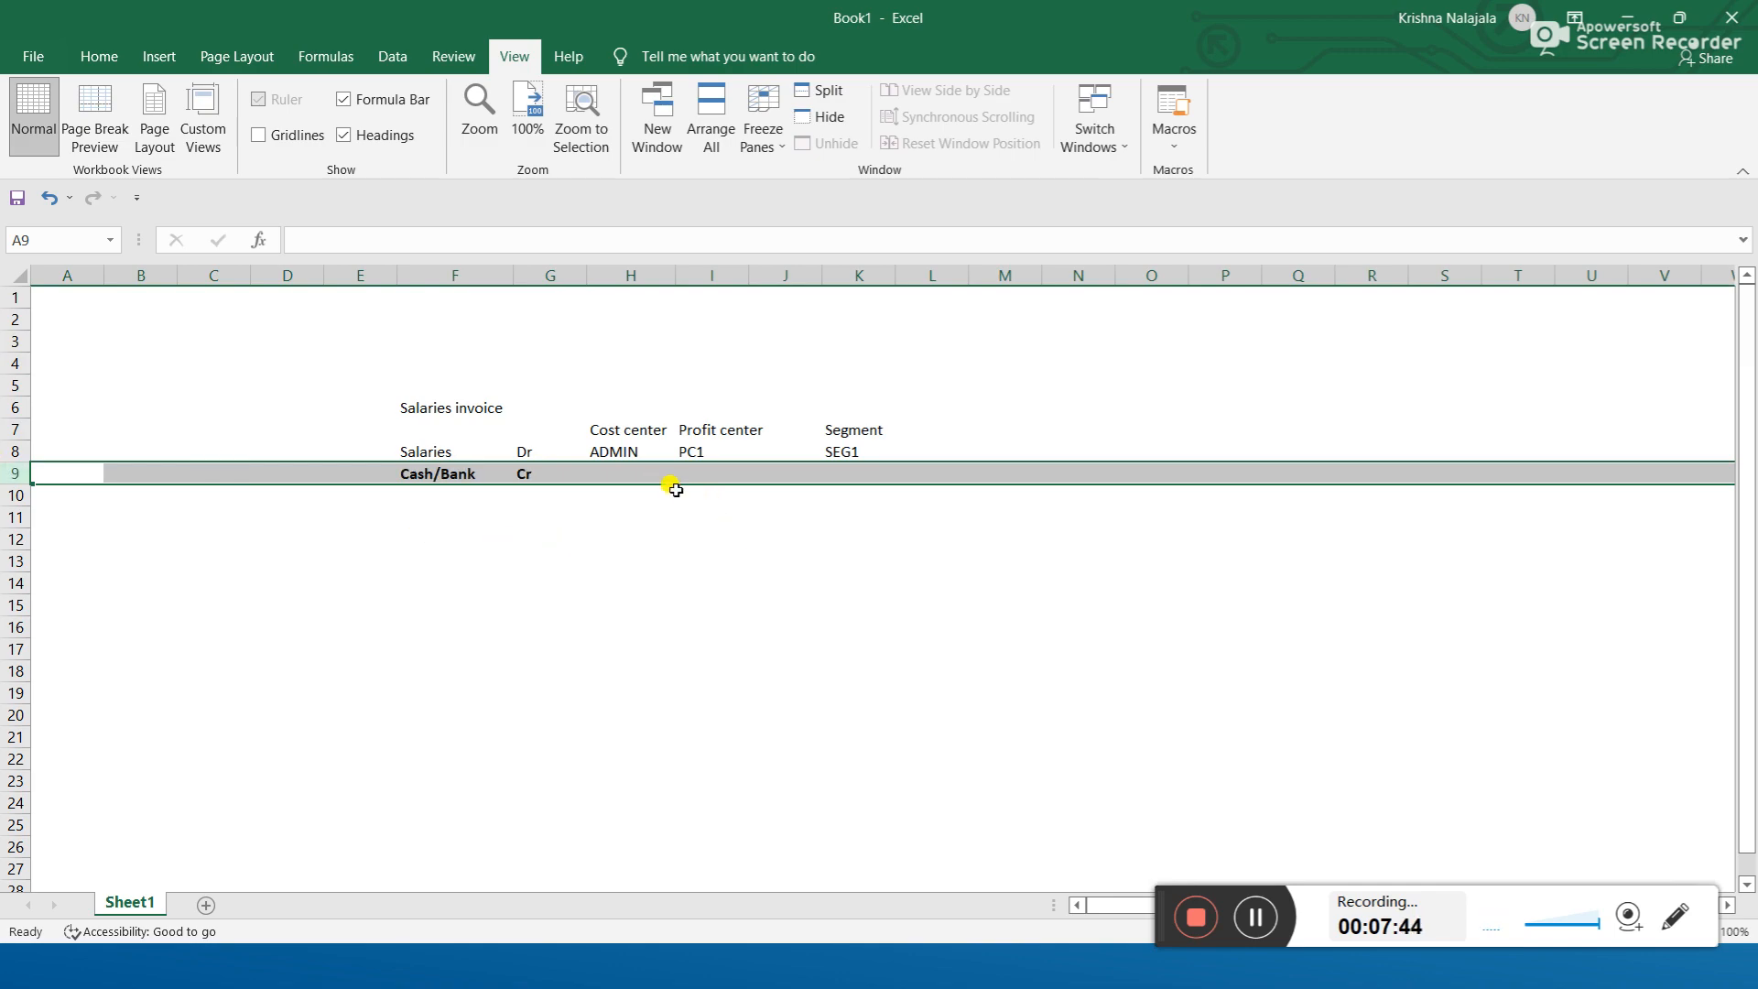
pyautogui.click(635, 469)
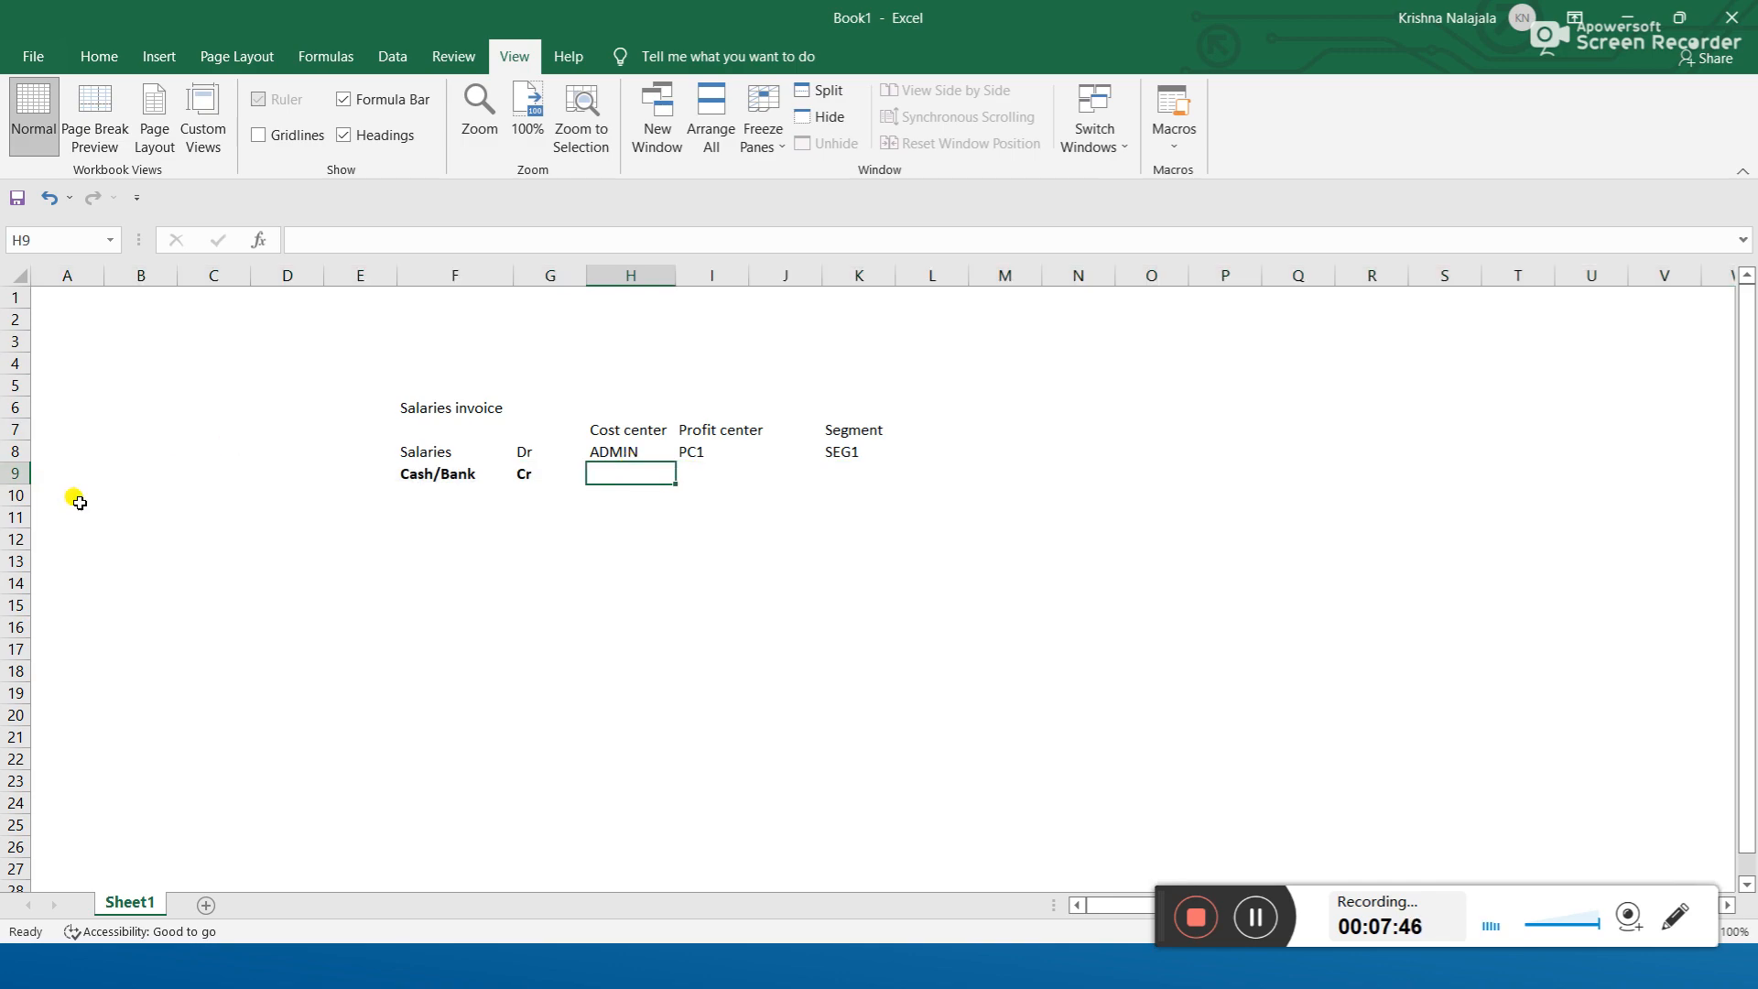
pyautogui.moveTo(9, 483); pyautogui.dragTo(9, 481)
pyautogui.click(12, 473)
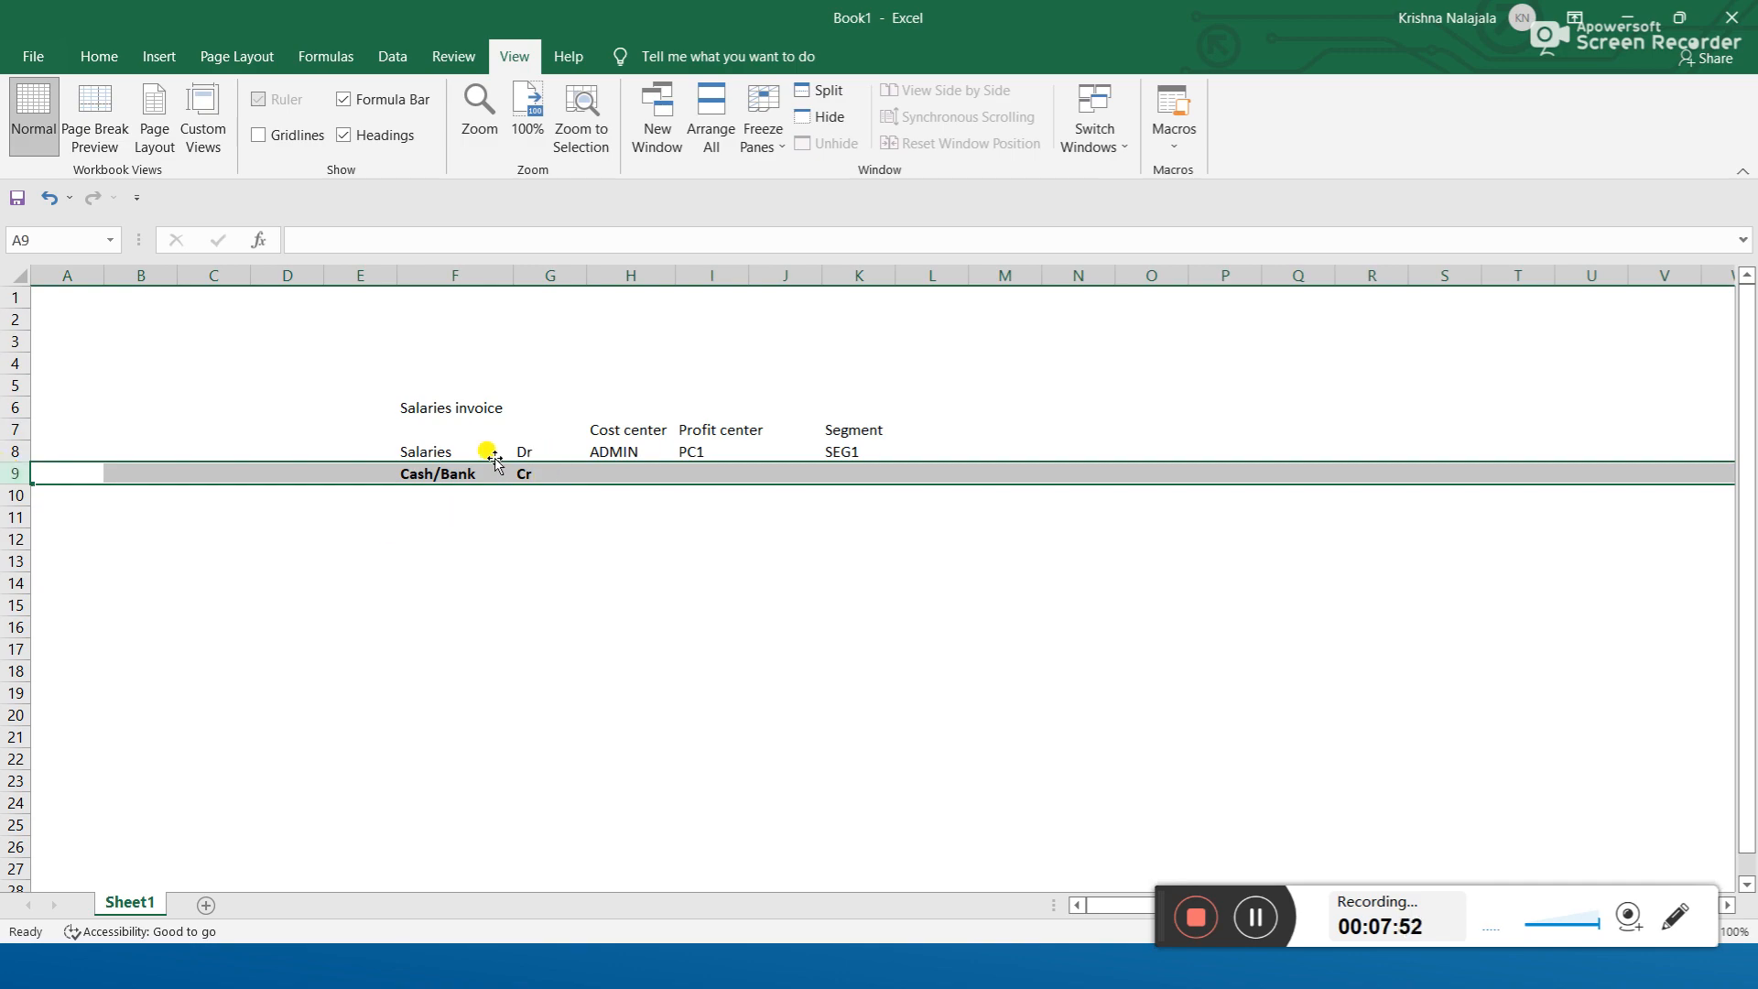
pyautogui.click(417, 451)
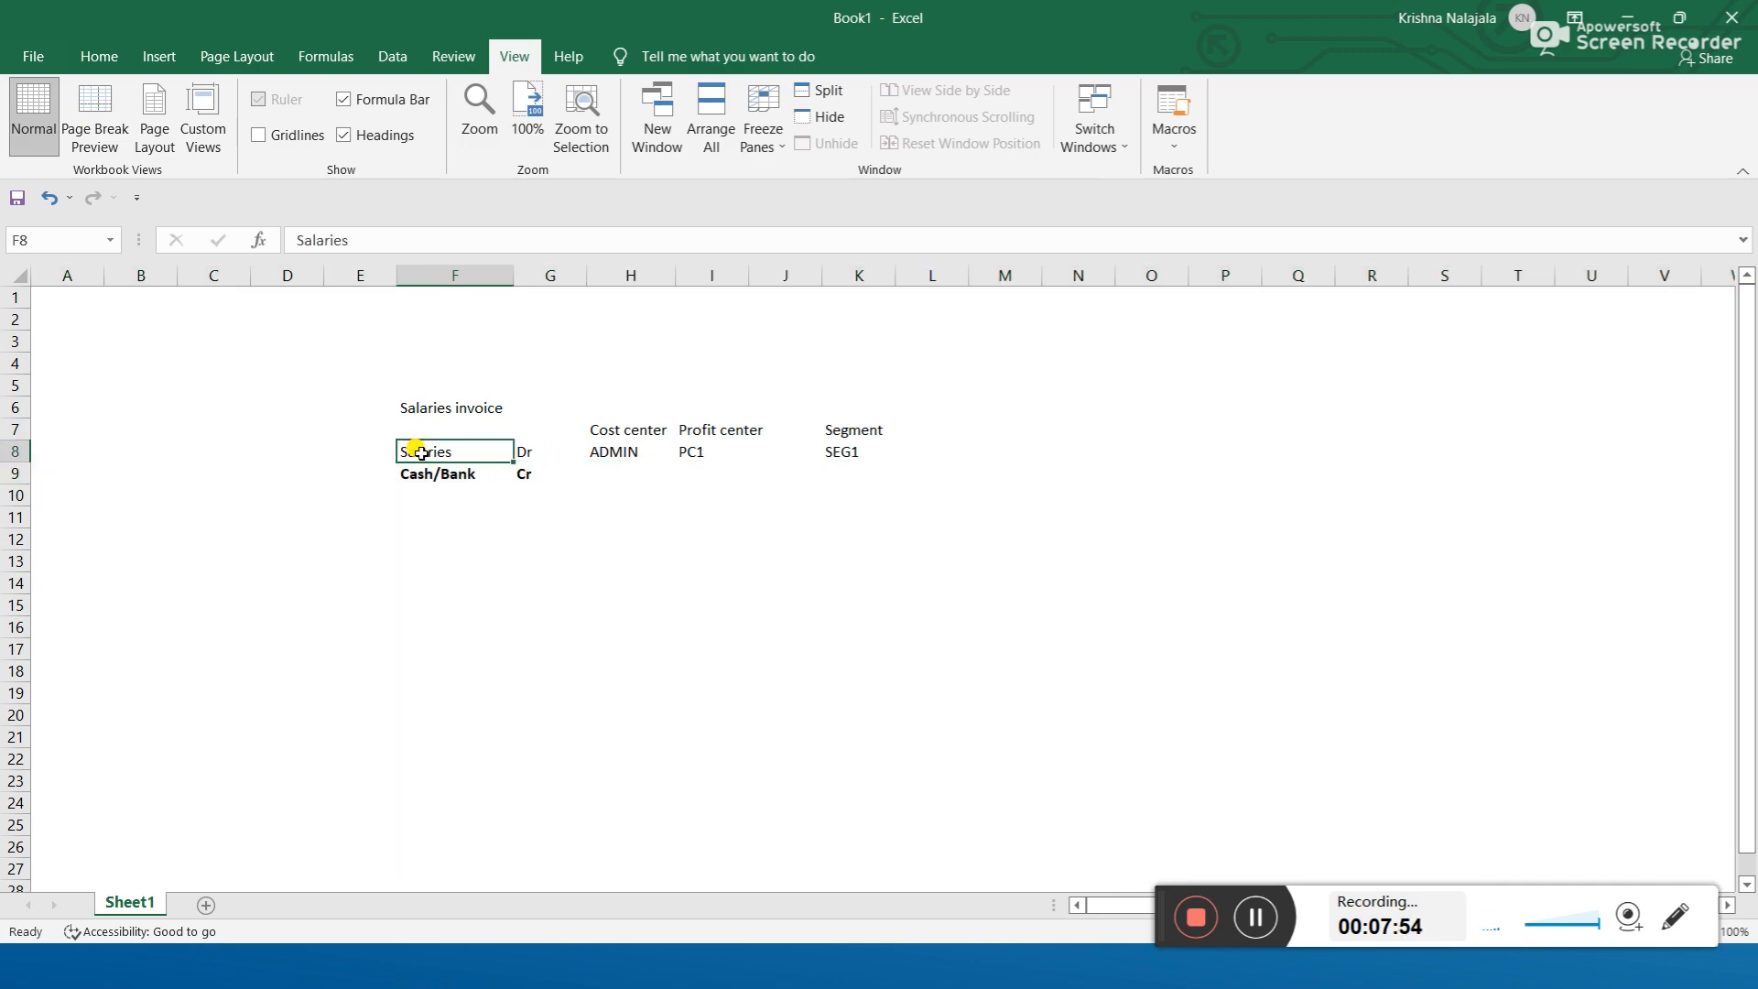
pyautogui.click(9, 429)
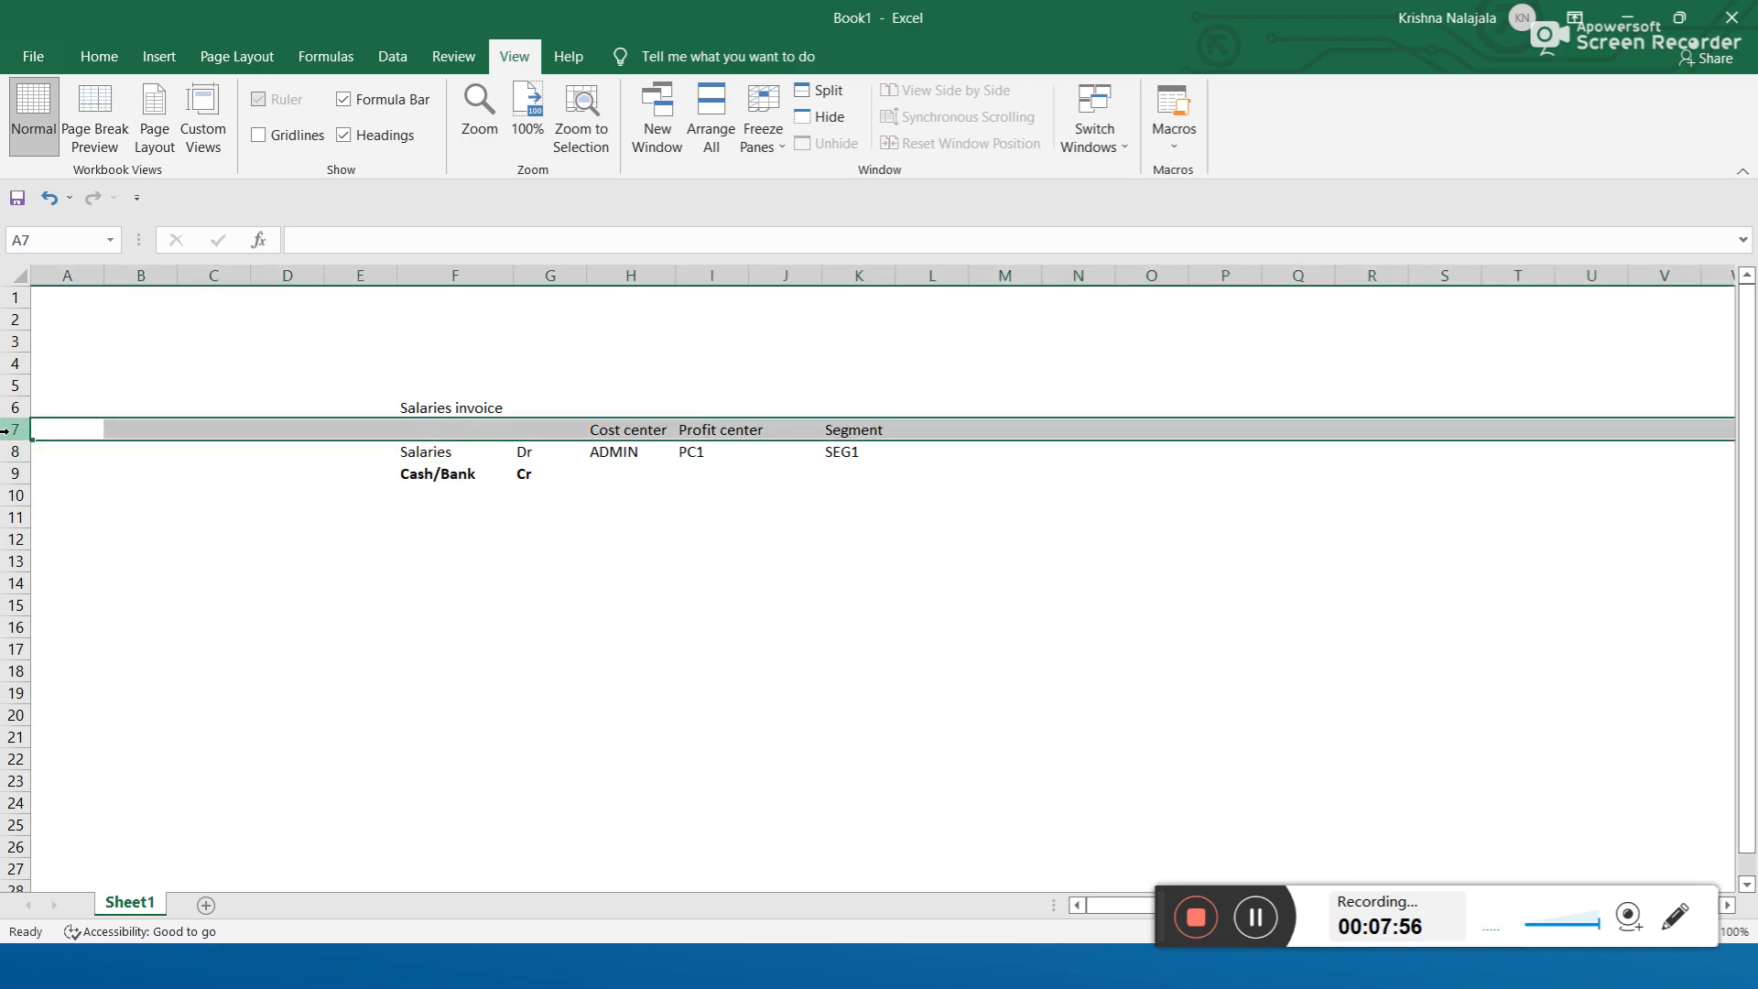
# - Copy the Salaries line's cost center, profit center and segment values from H8:K8 into the Cash/Bank line starting at H9
pyautogui.click(629, 448)
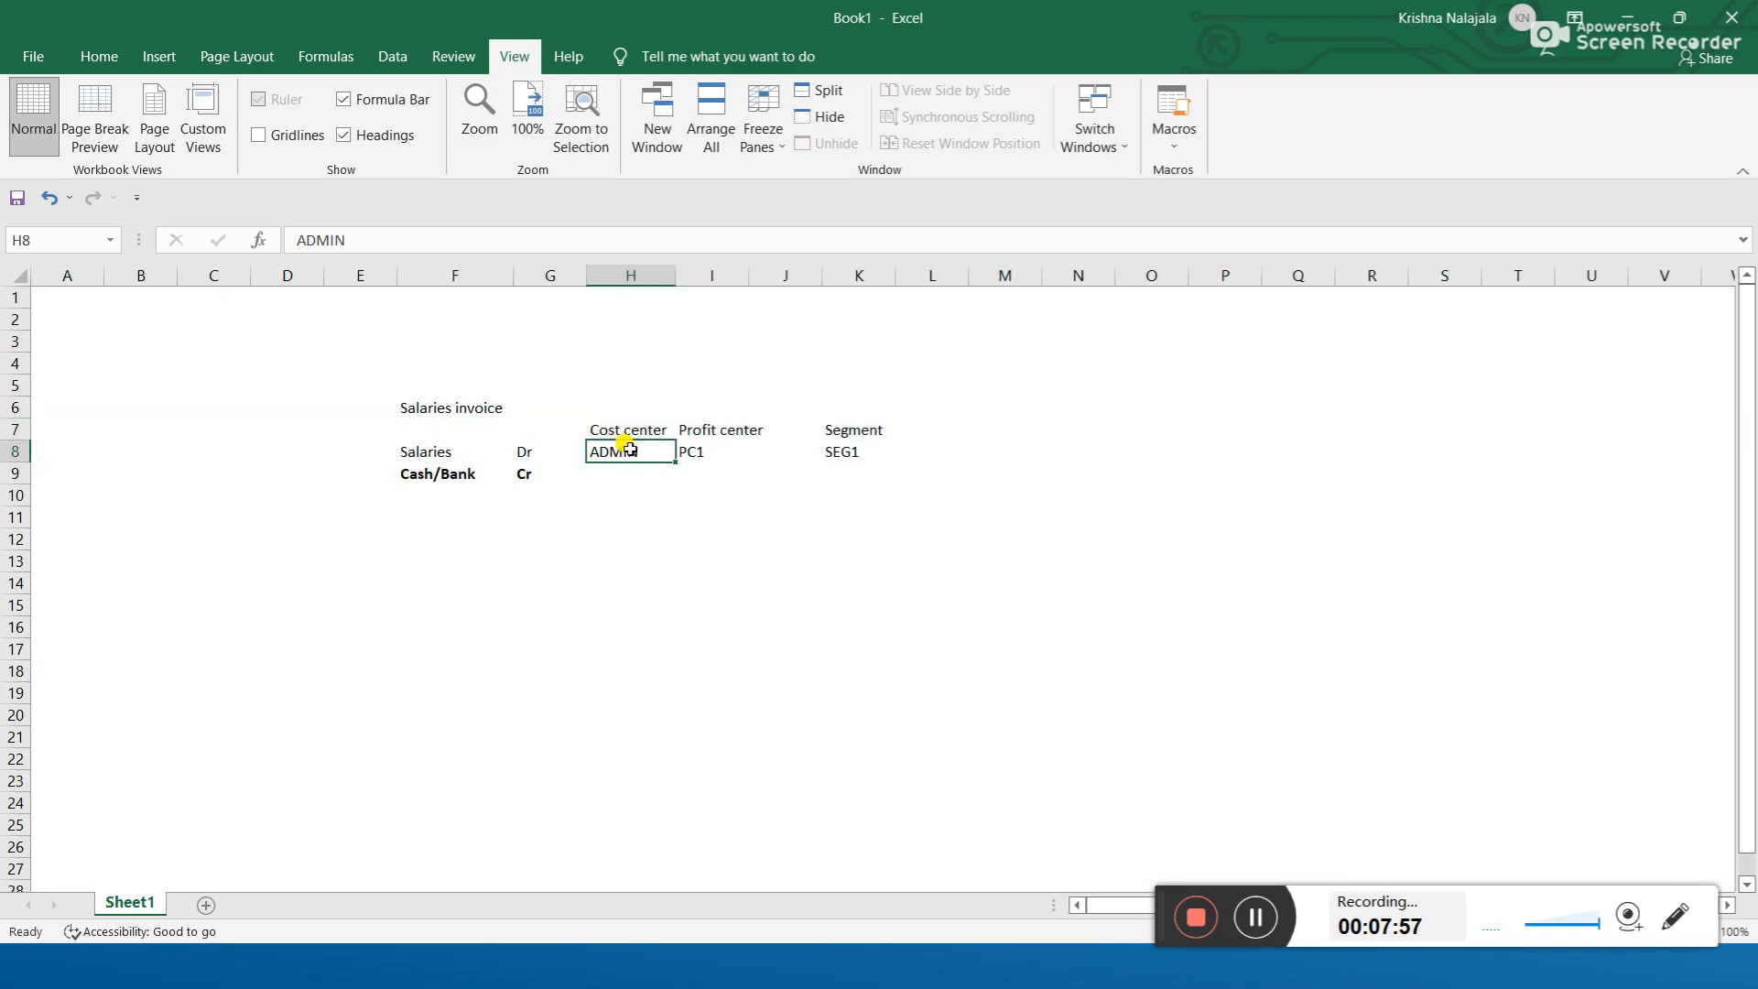
pyautogui.hotkey('shift', 'Right')
pyautogui.hotkey('shift', 'Right')
pyautogui.hotkey('shift', 'Right')
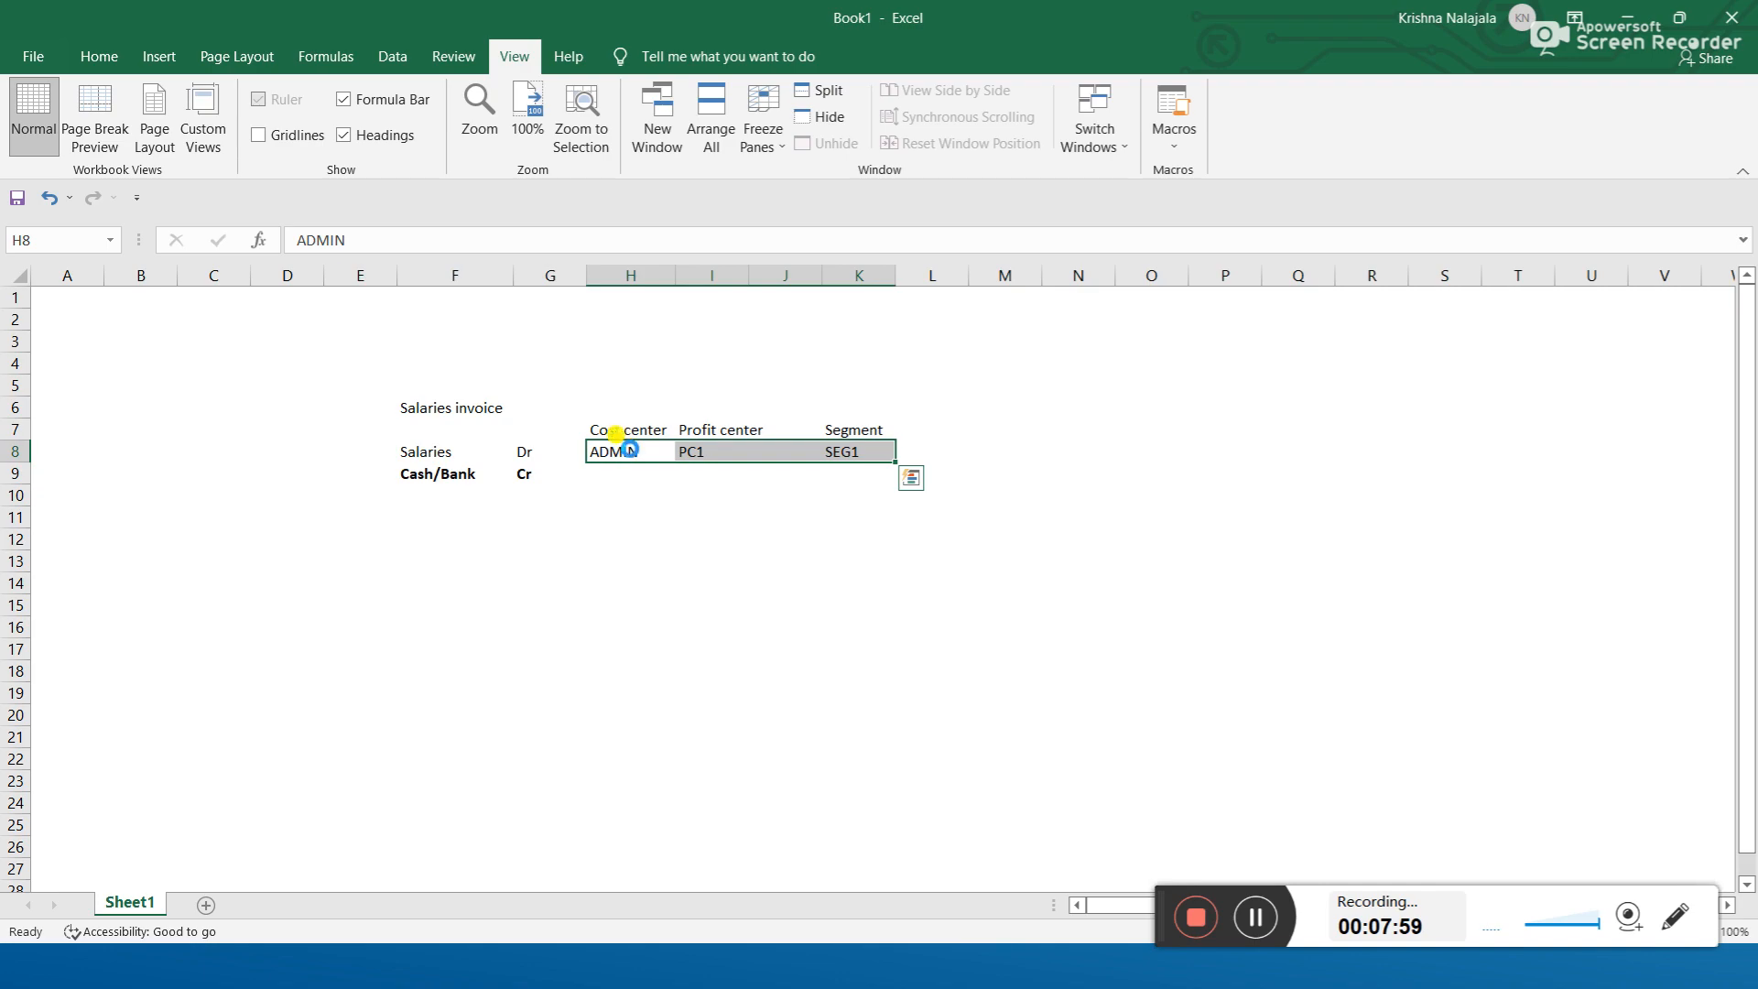
pyautogui.hotkey('ctrl', 'c')
pyautogui.press('Down')
pyautogui.press('Return')
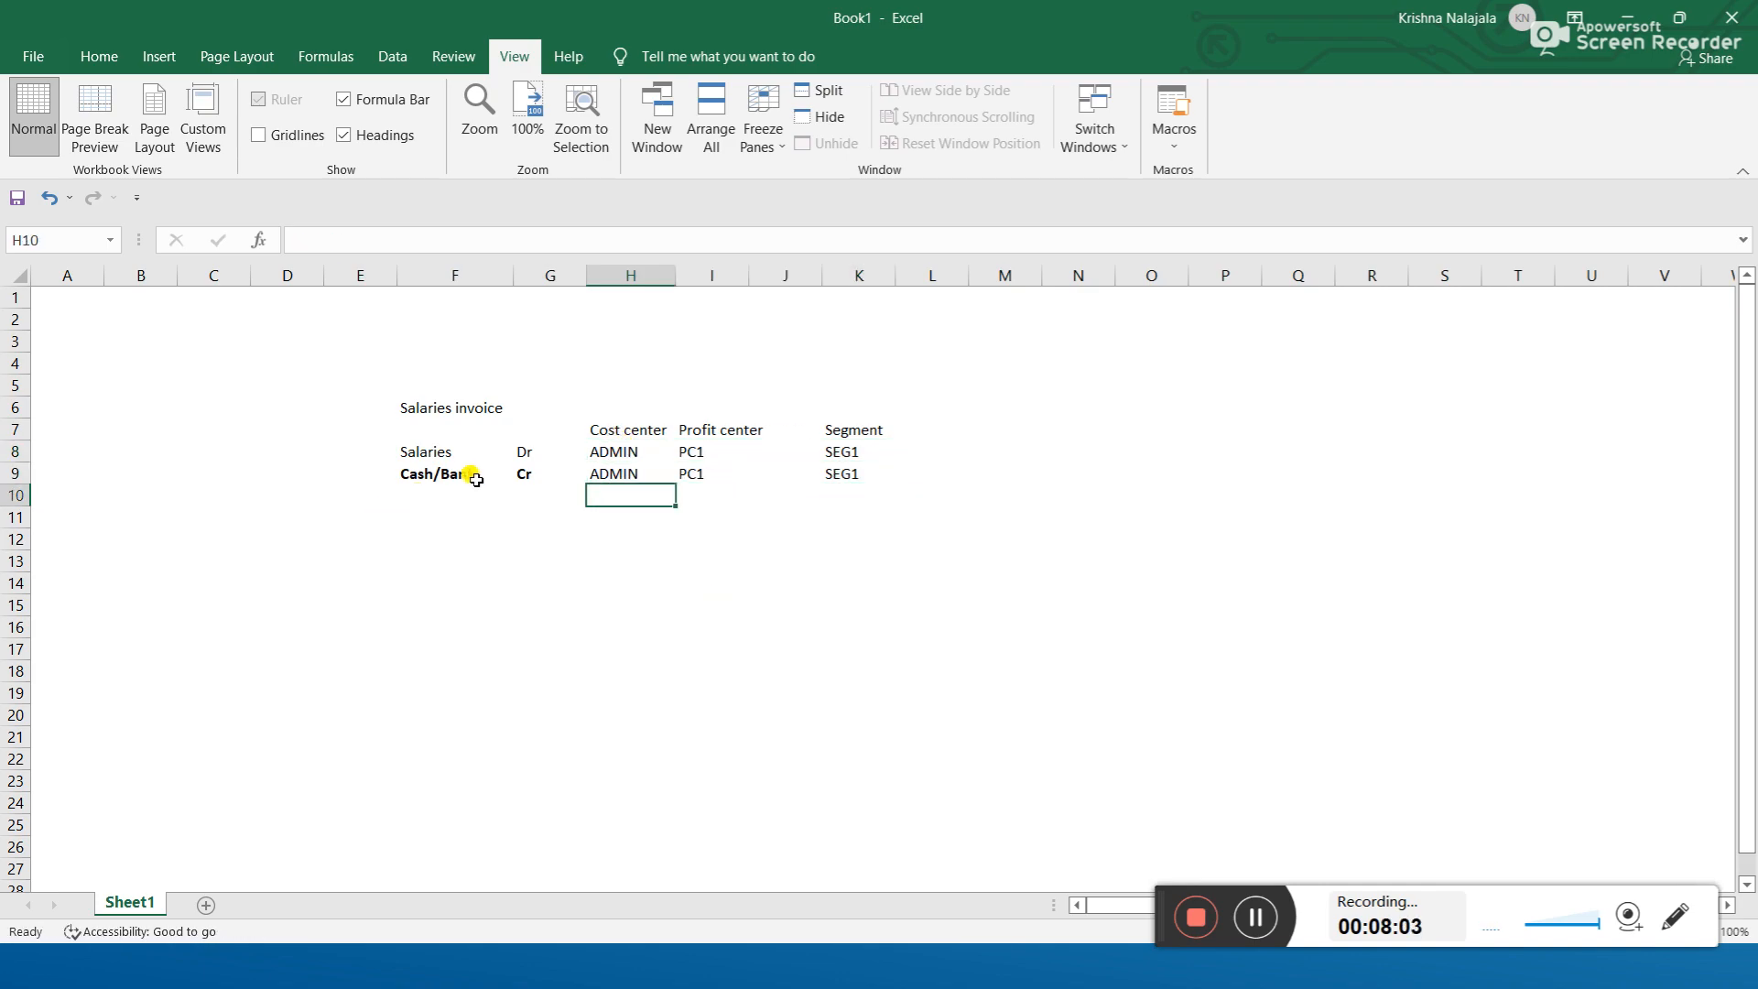
# - Compare the cost center, profit center and segment assignments of the Salaries debit line with those of the Cash/Bank credit line
pyautogui.click(16, 452)
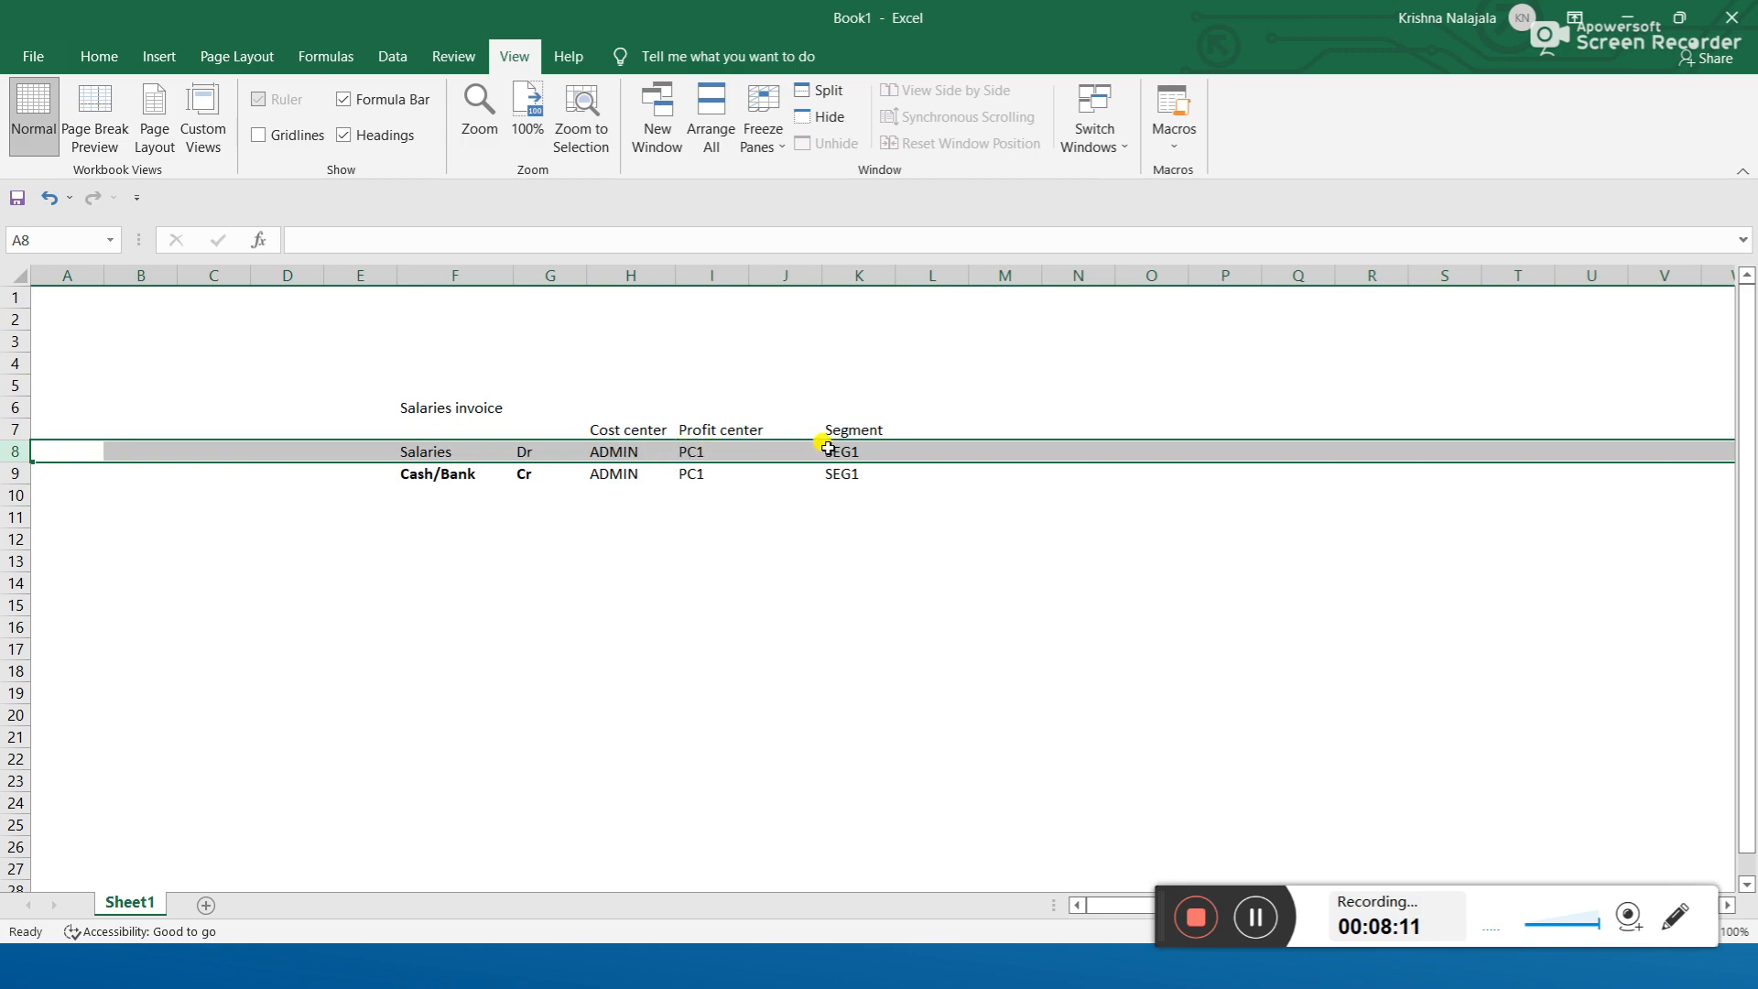
pyautogui.click(614, 471)
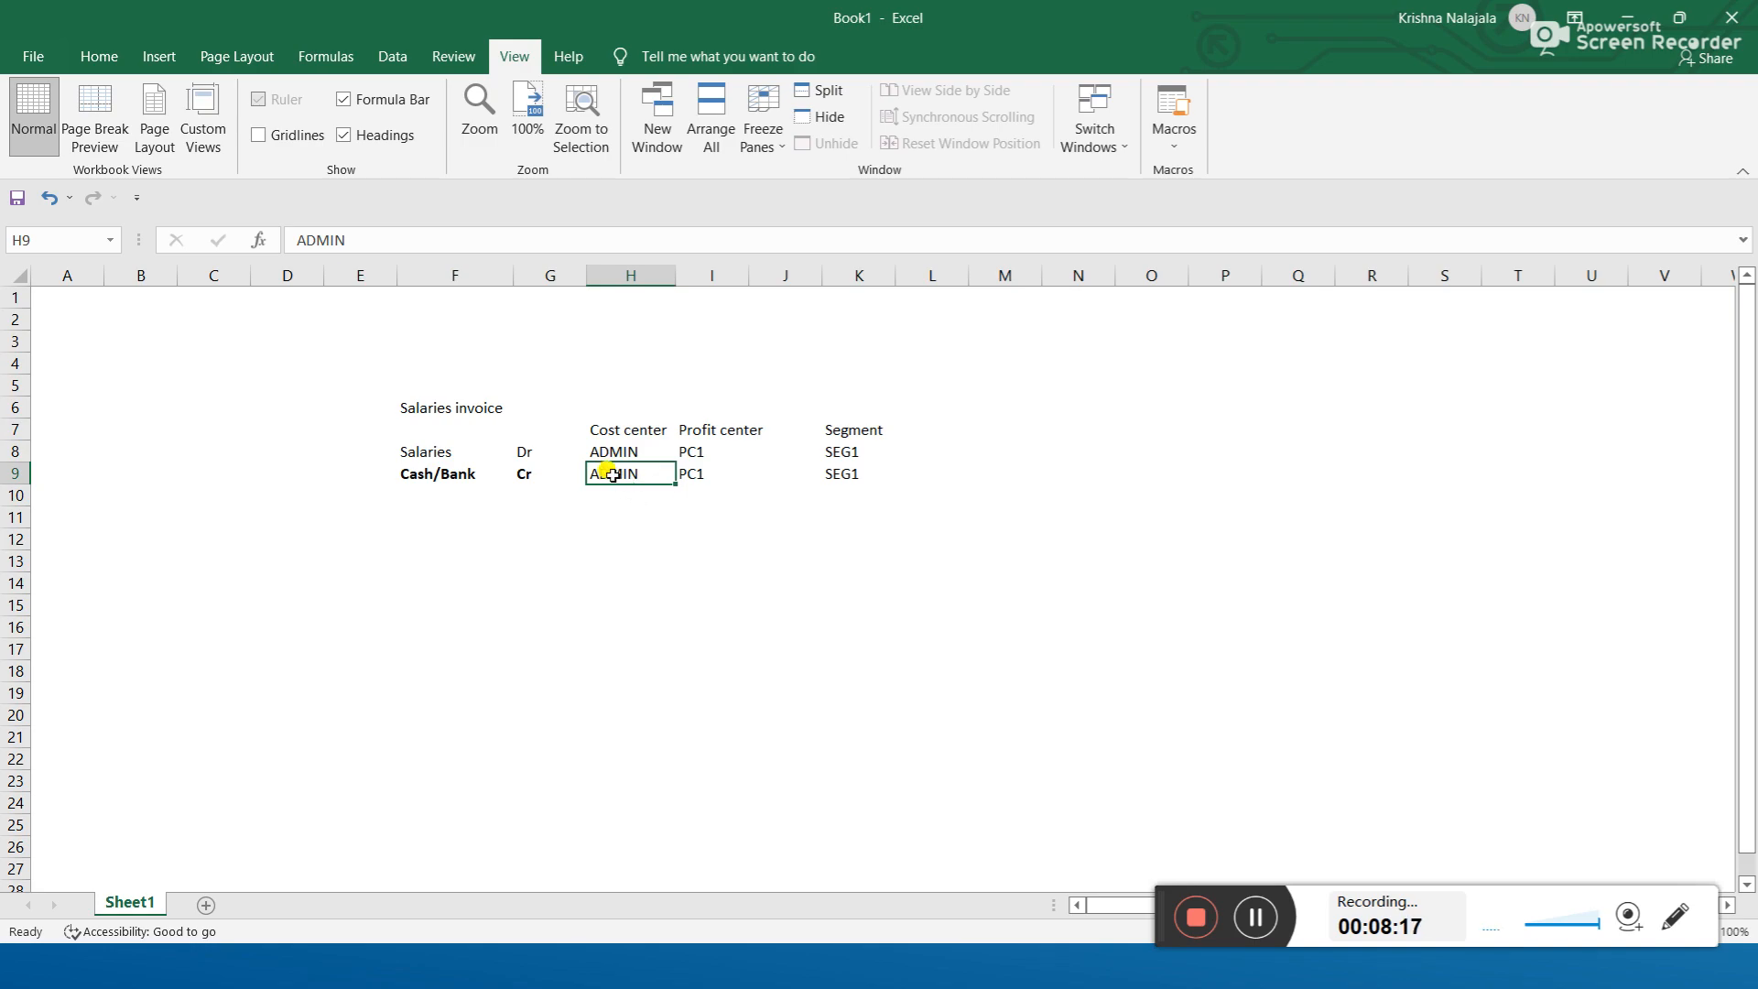
pyautogui.hotkey('shift', 'Right')
pyautogui.hotkey('shift', 'Right')
pyautogui.hotkey('shift', 'Right')
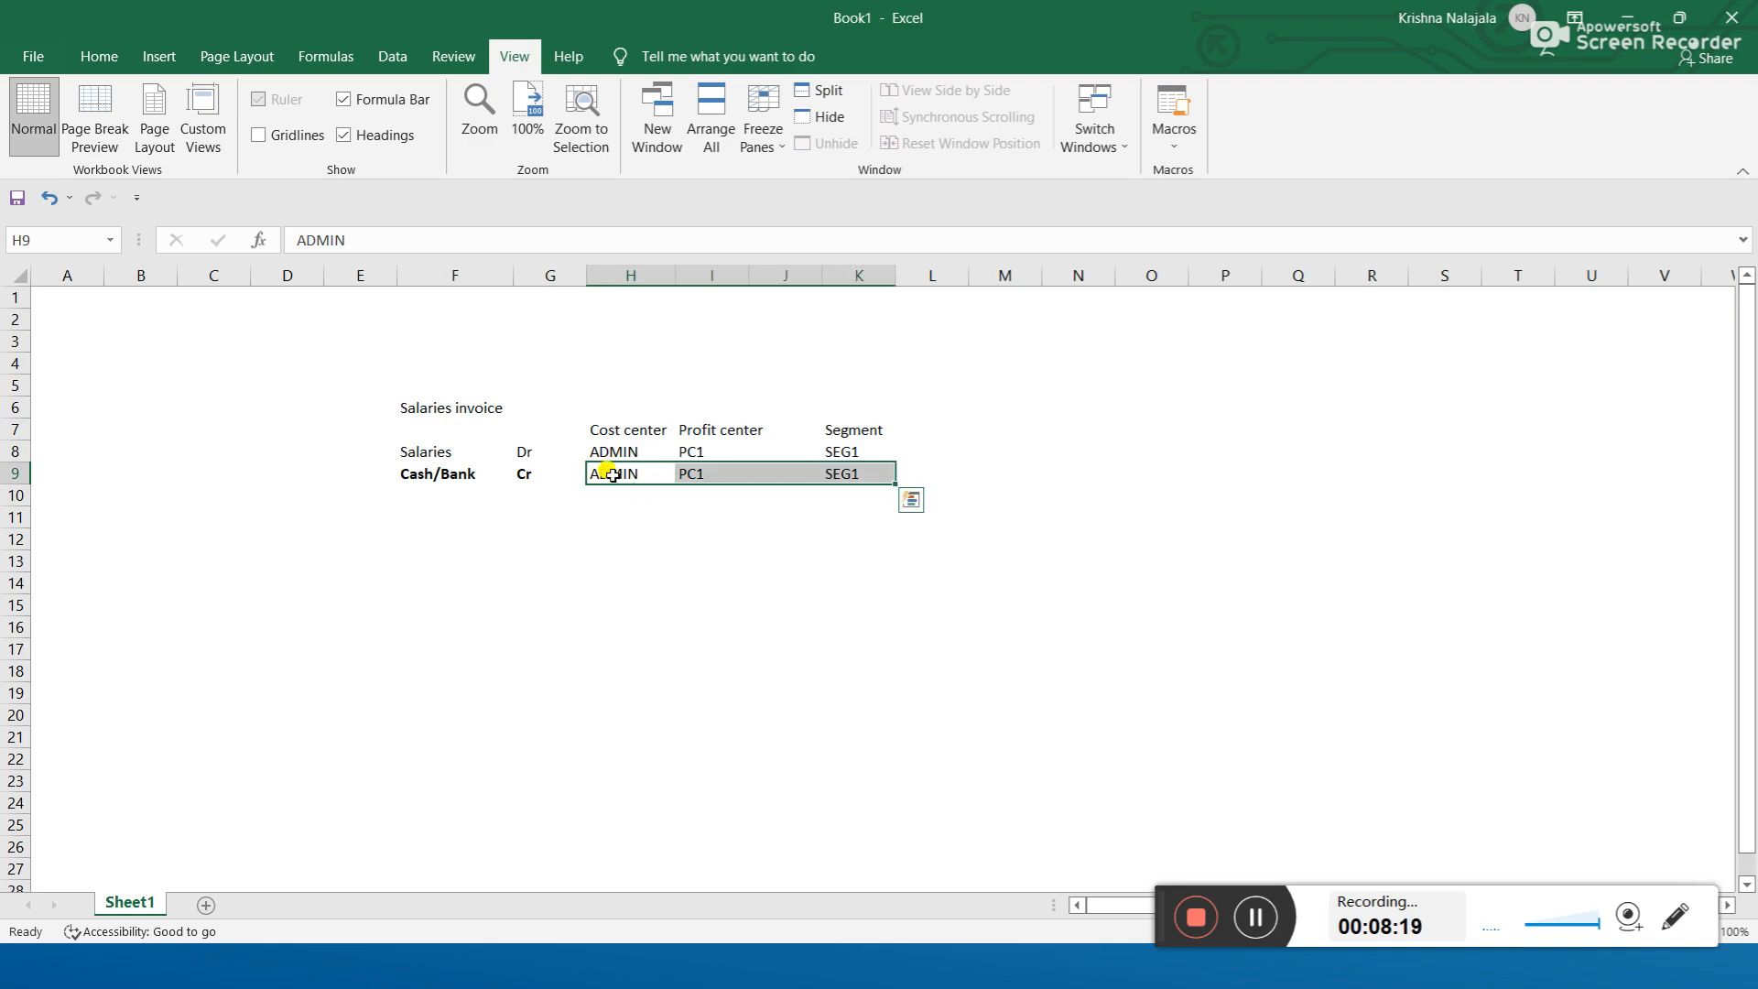
pyautogui.click(675, 599)
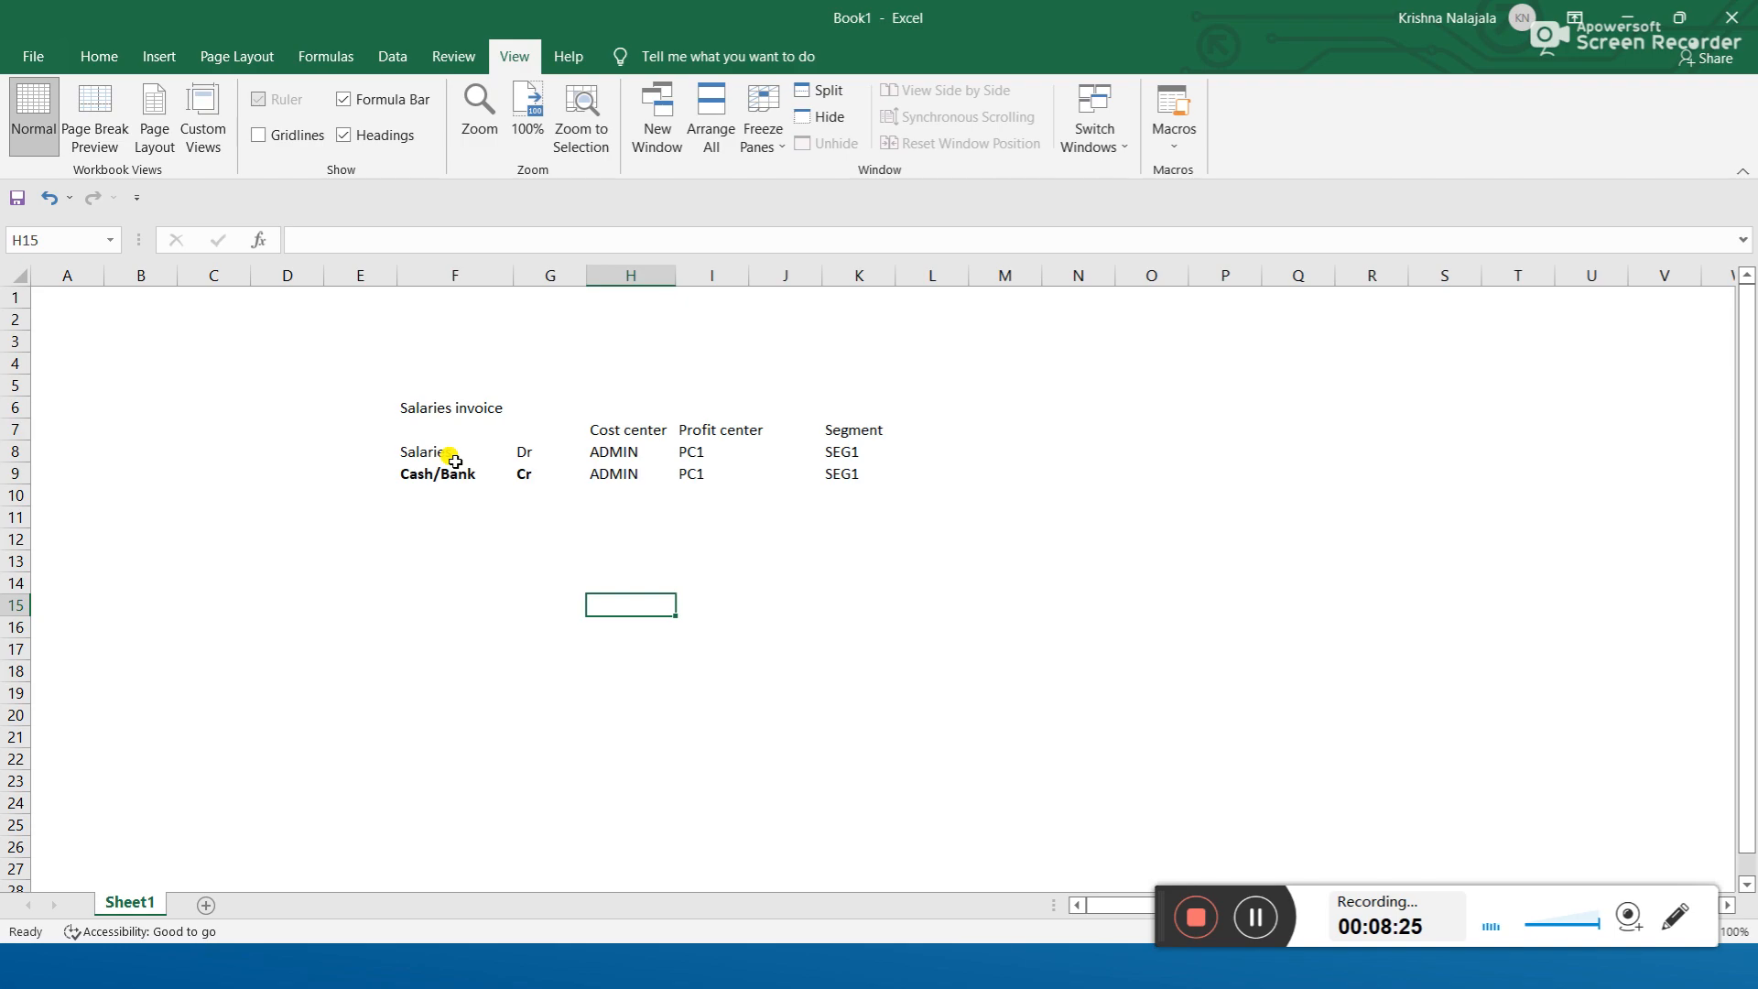
pyautogui.moveTo(412, 448); pyautogui.dragTo(569, 490)
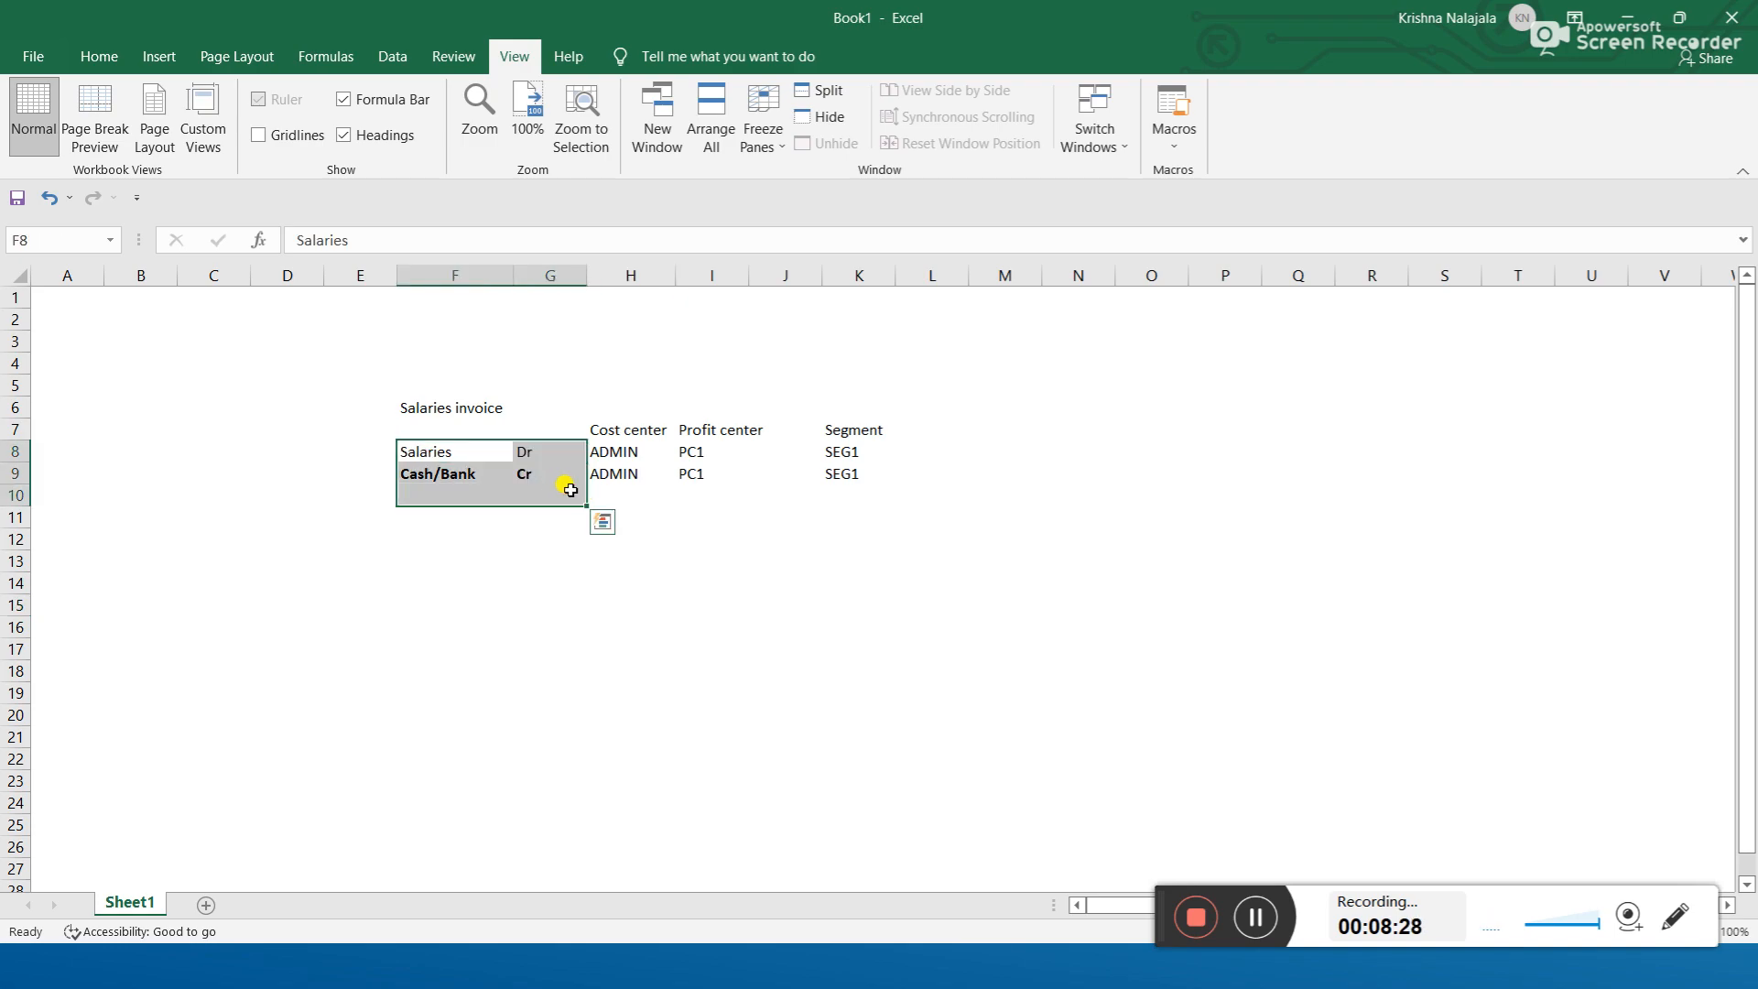
# - Start a second journal entry with "Rent" in F12 and "Dr" in G12
pyautogui.click(412, 554)
pyautogui.press('Up')
pyautogui.write('Rent')
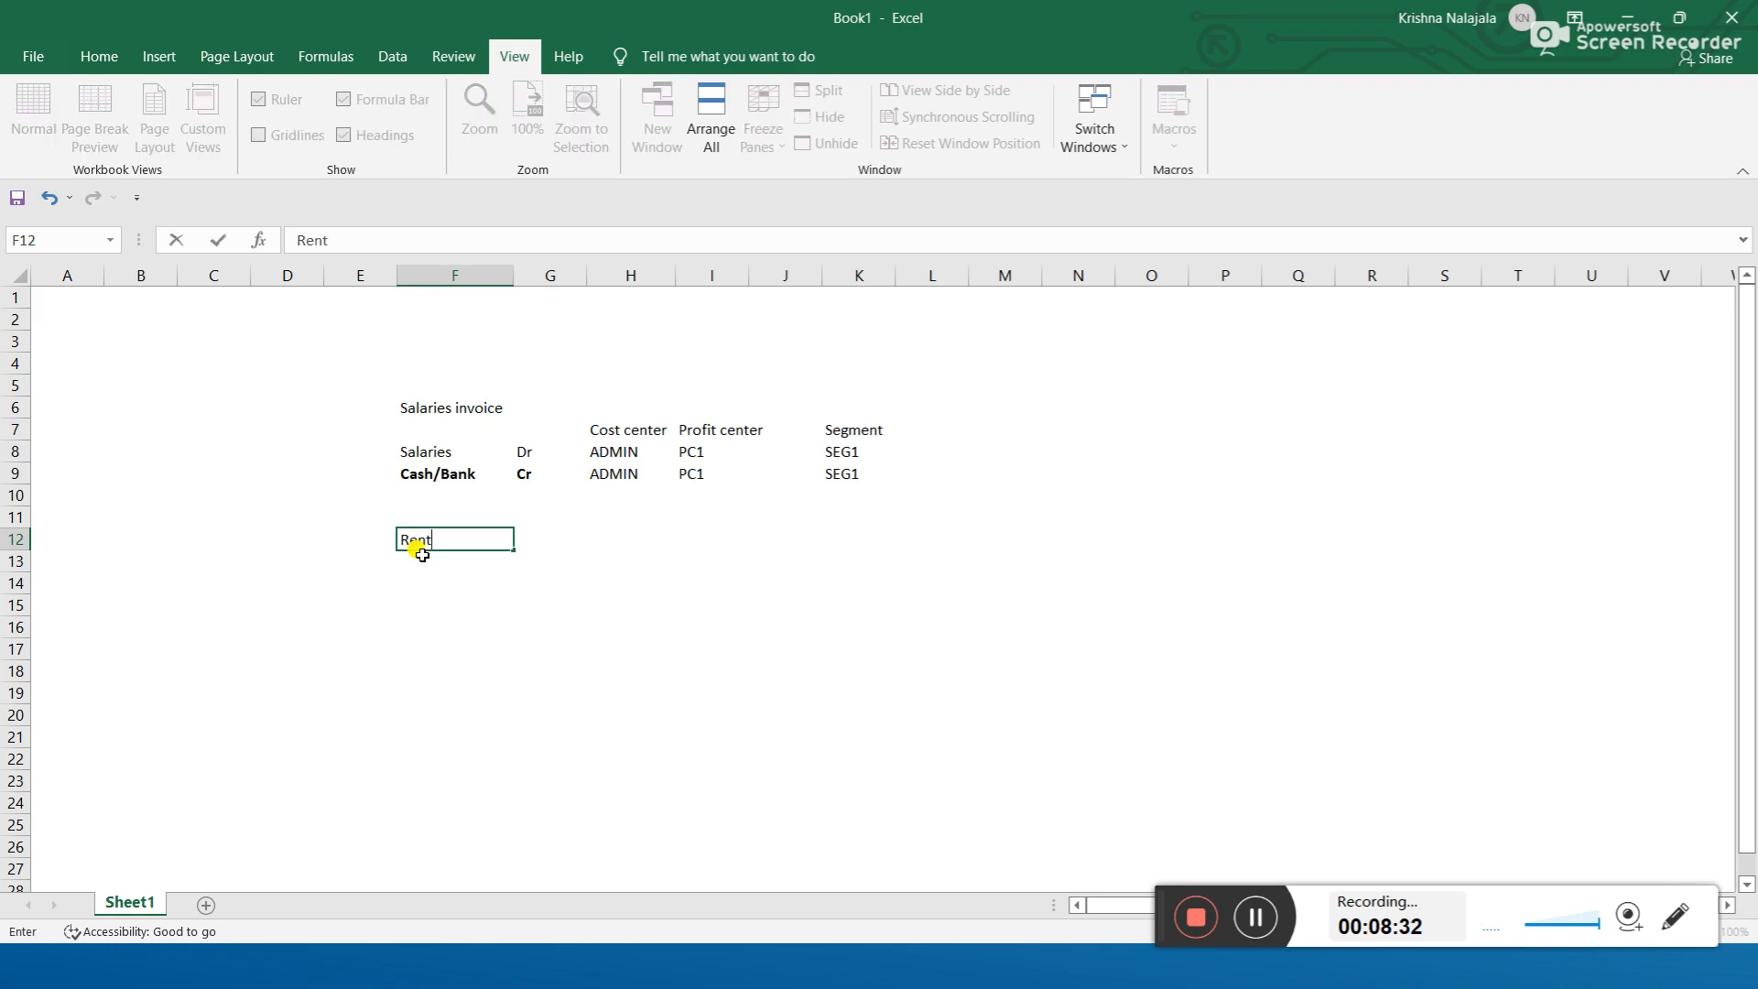
pyautogui.press('Tab')
pyautogui.write('Dr')
pyautogui.press('Return')
# - Add the credit line below Rent with "Cash/Bank" in F13 and "Cr" in G13
pyautogui.write('Cas')
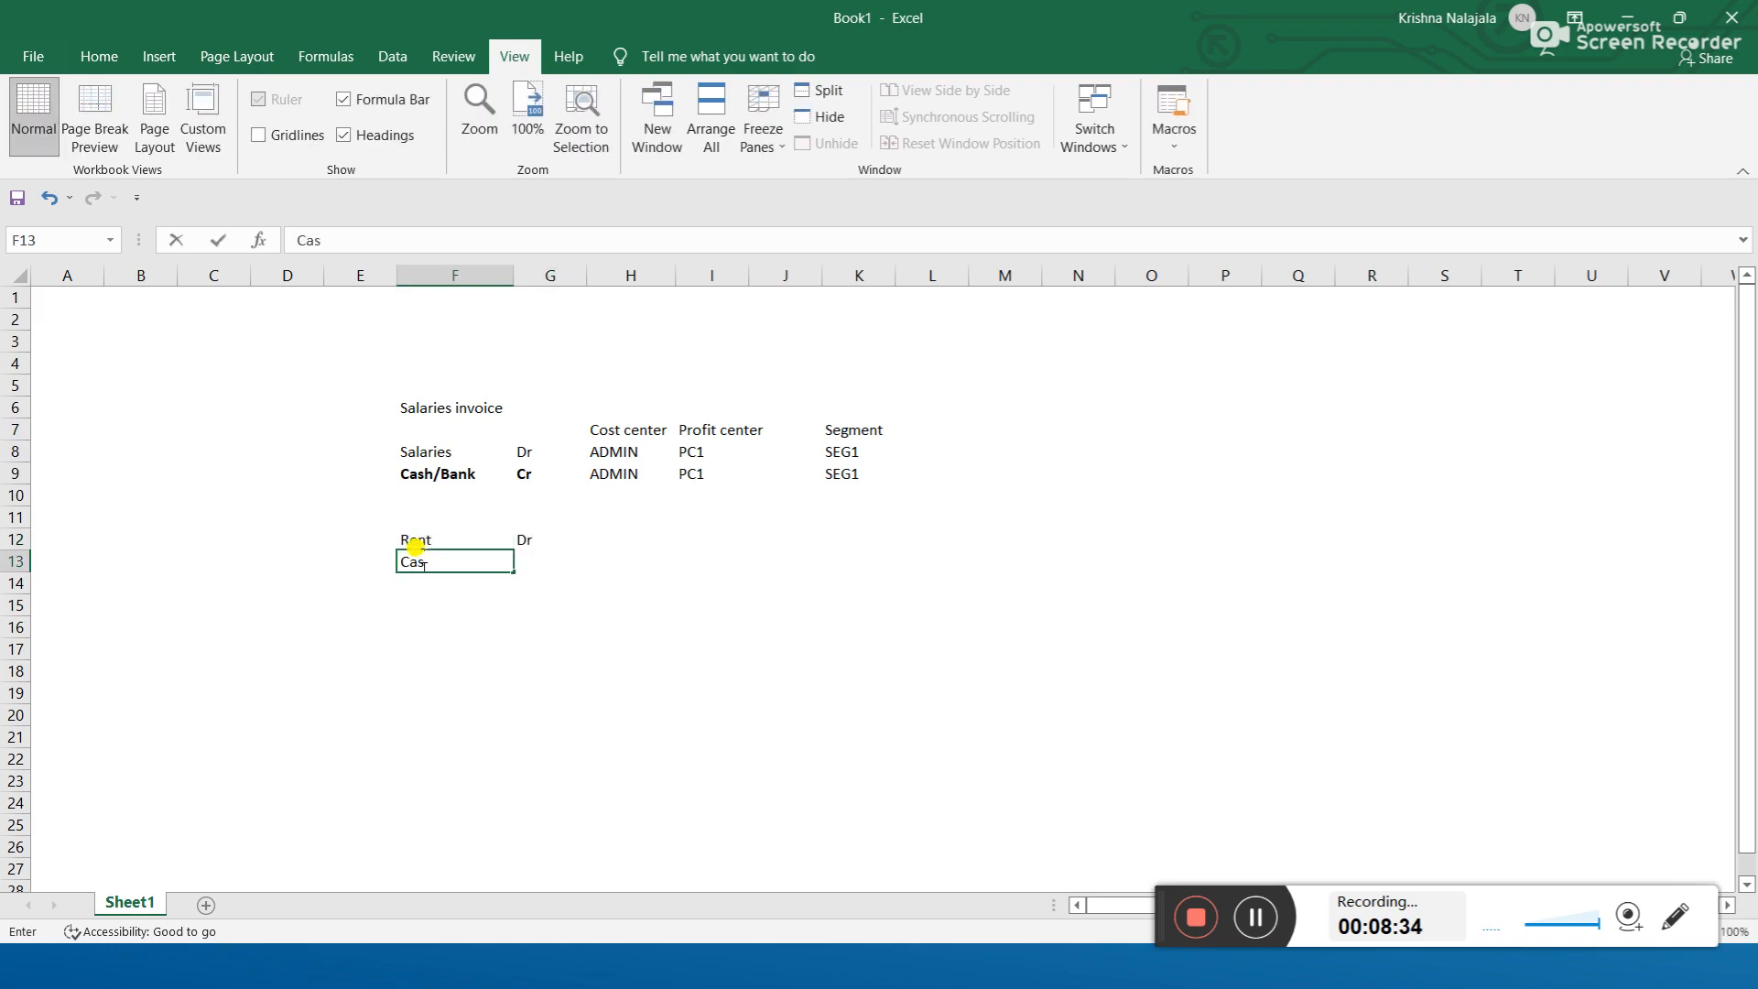
pyautogui.write('h/Bamk')
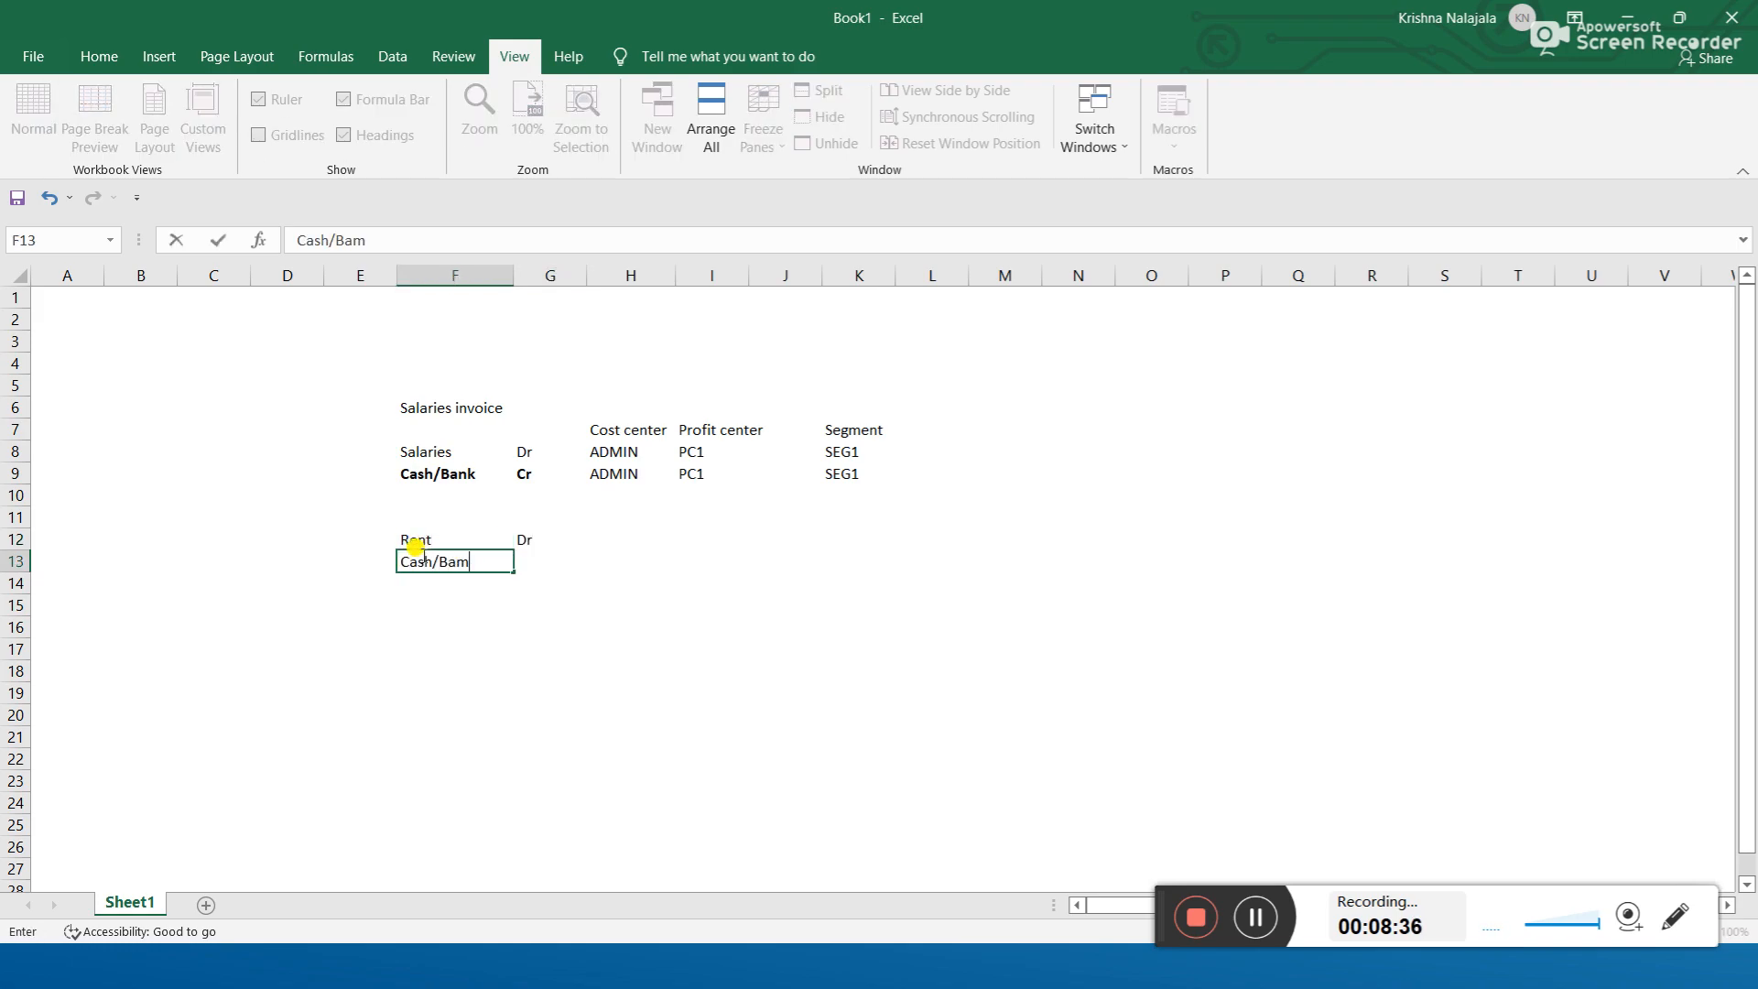
pyautogui.press('Return')
pyautogui.click(421, 554)
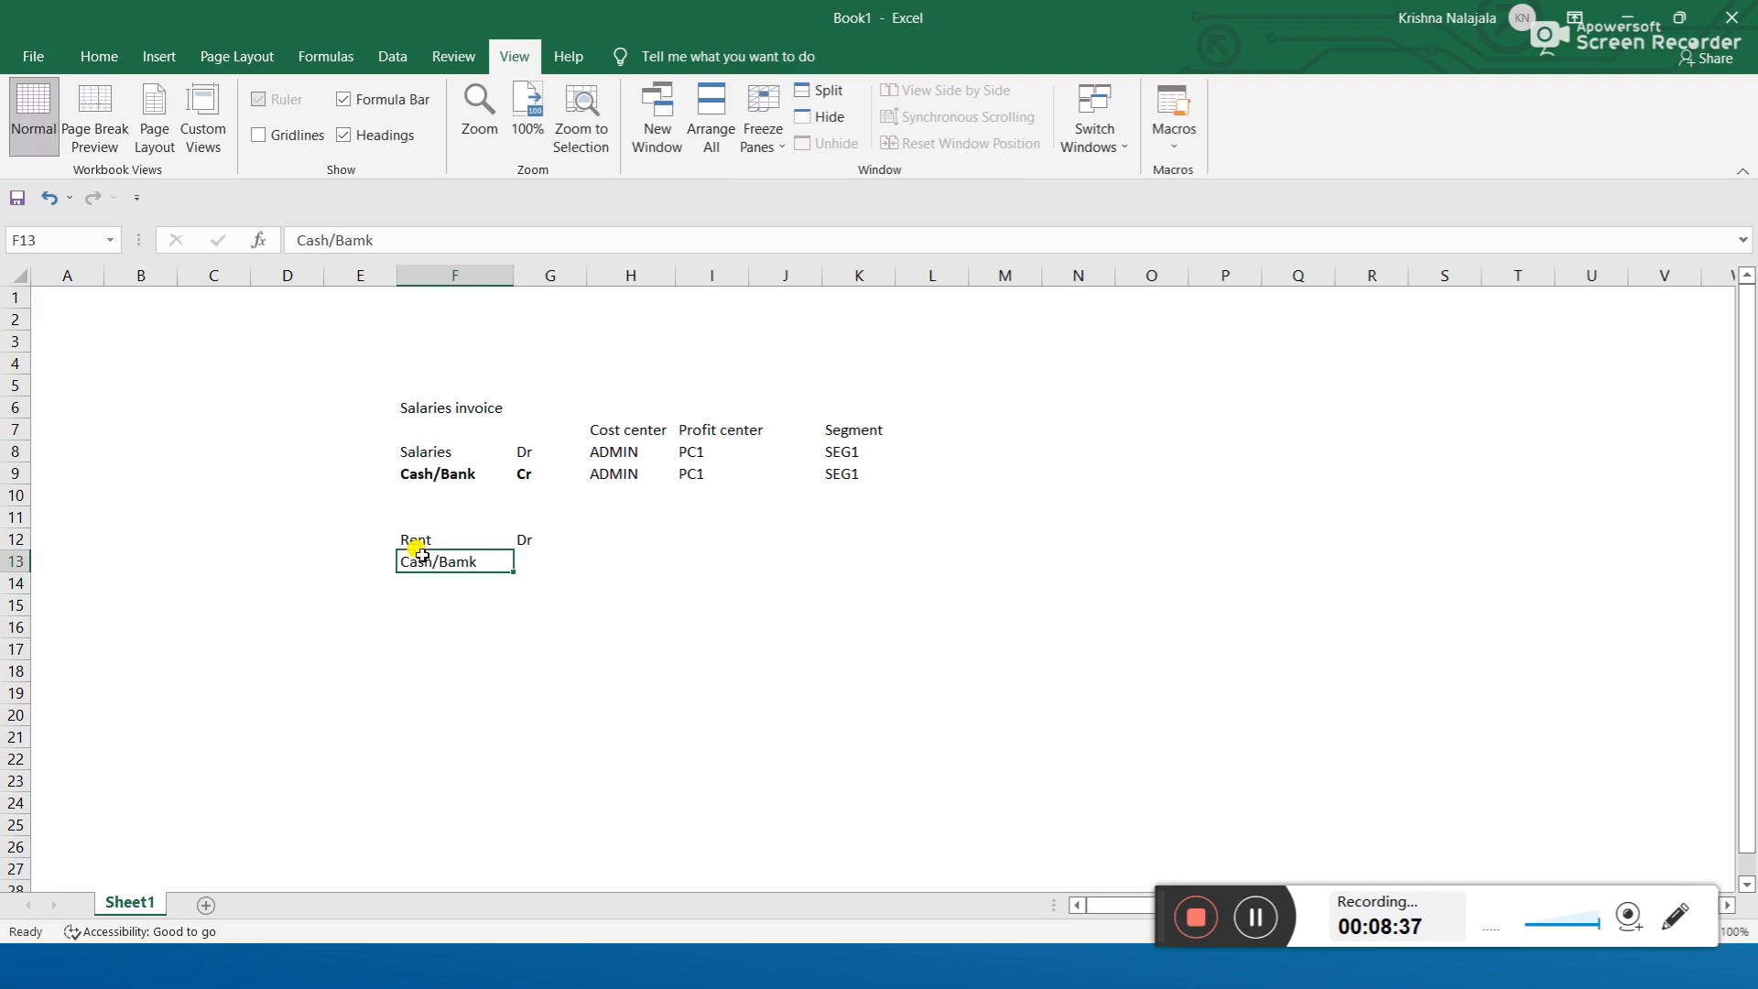
pyautogui.write('Cash/Bank')
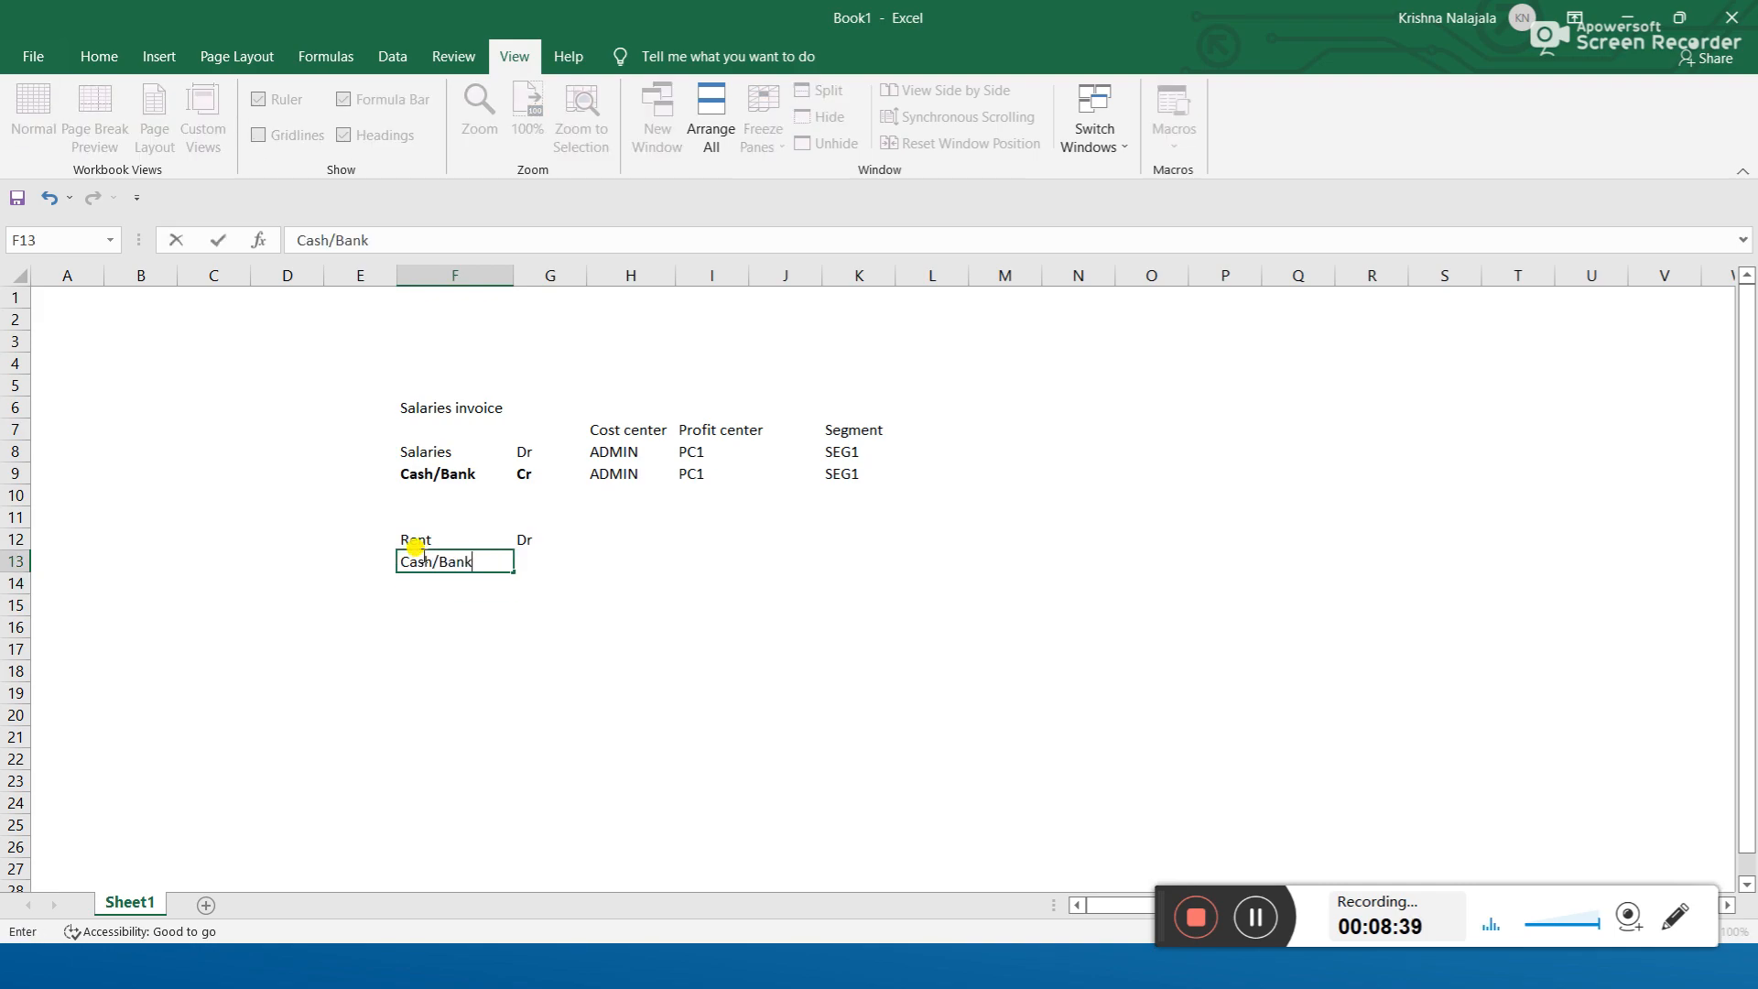
pyautogui.press('Tab')
pyautogui.write('Cr')
pyautogui.press('Return')
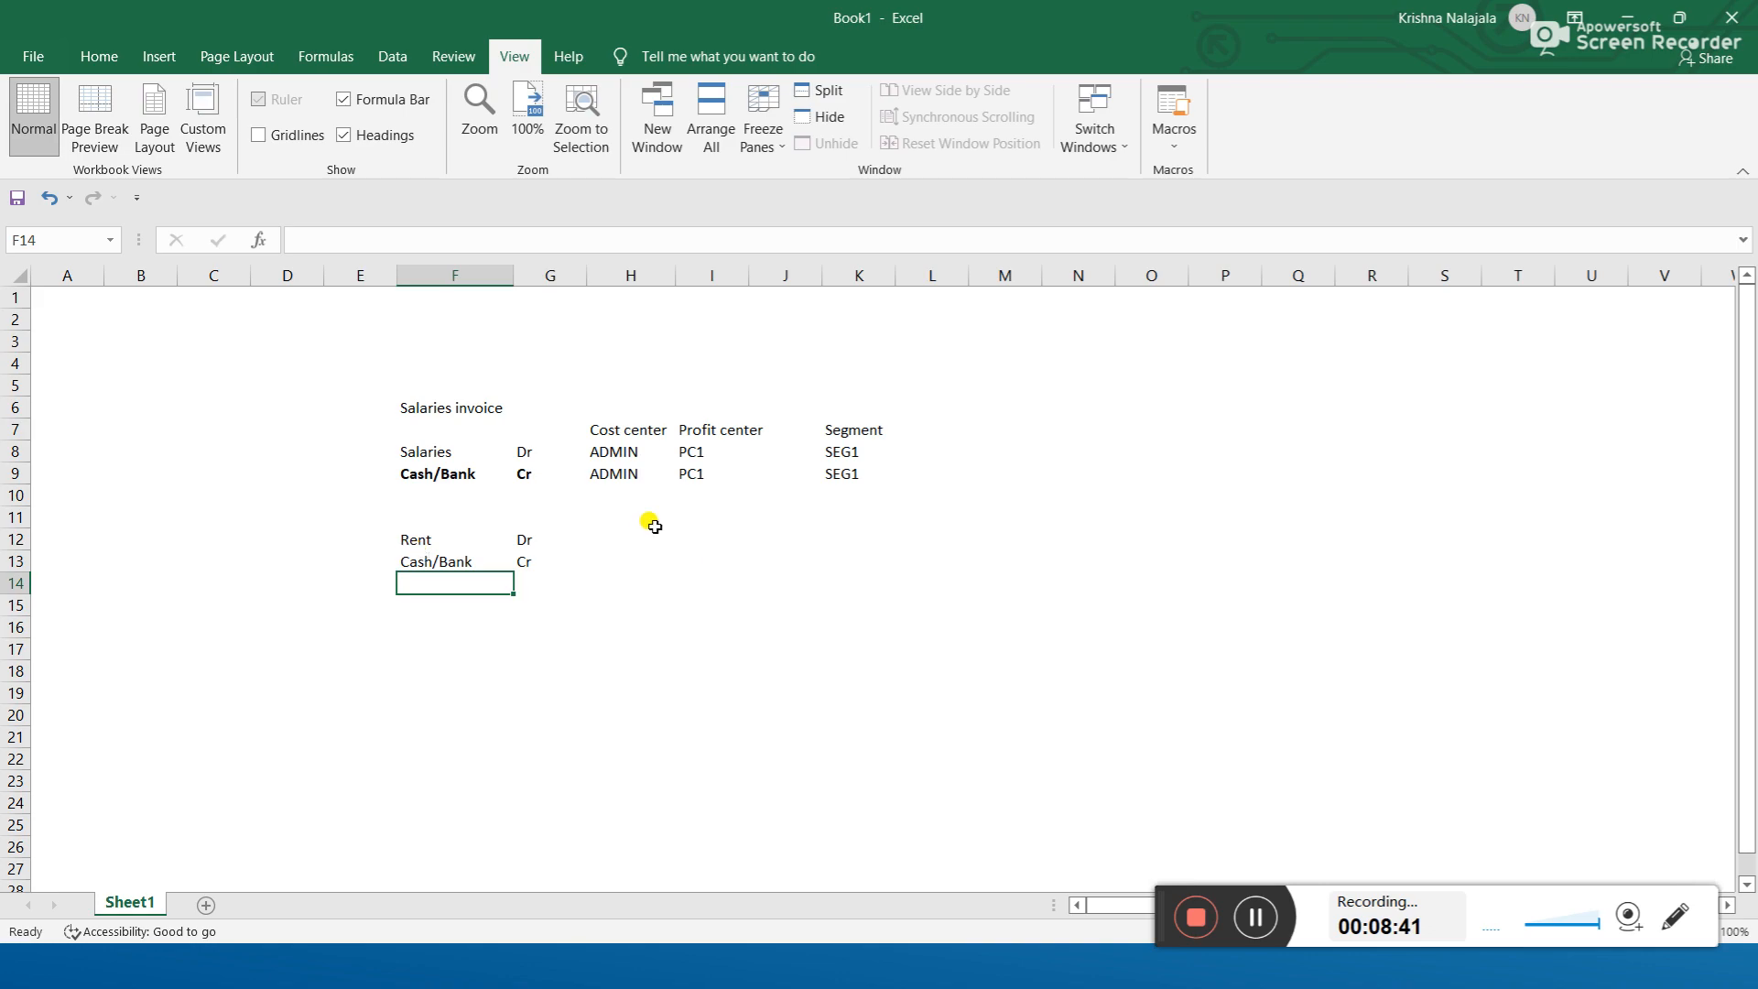
# - Examine the Rent line in row 12 and its cells for cost center, profit center and segment
pyautogui.click(451, 546)
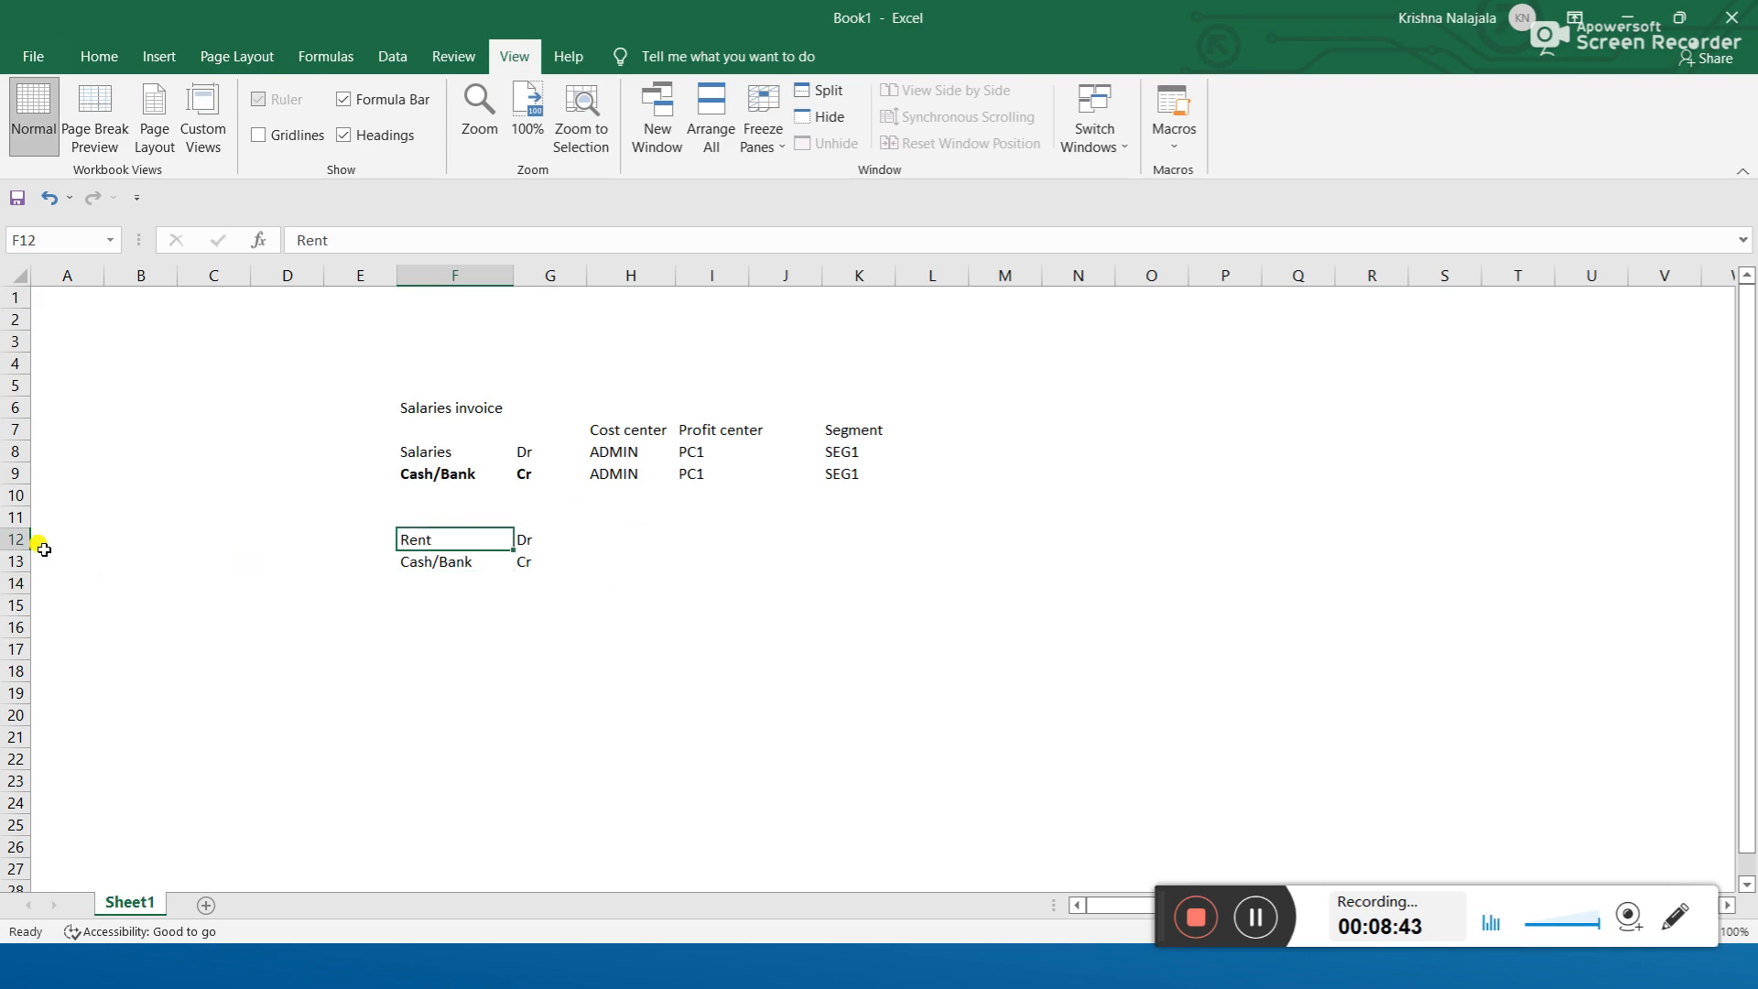
pyautogui.click(9, 539)
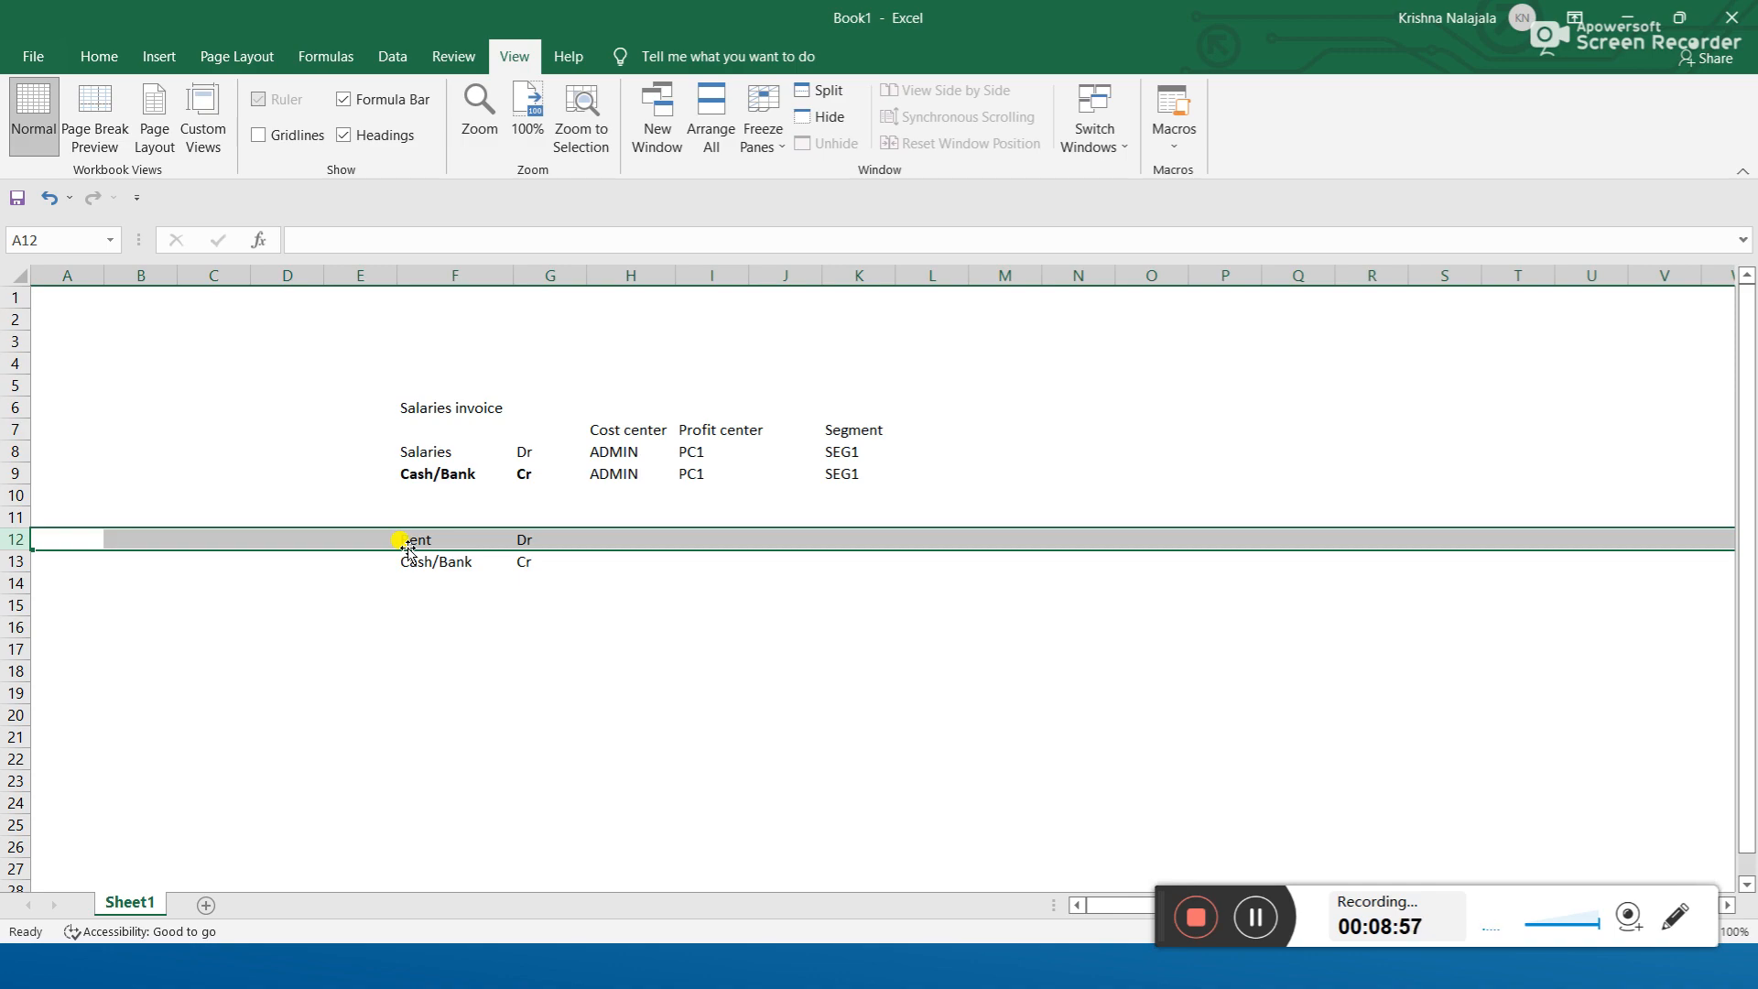
pyautogui.click(629, 539)
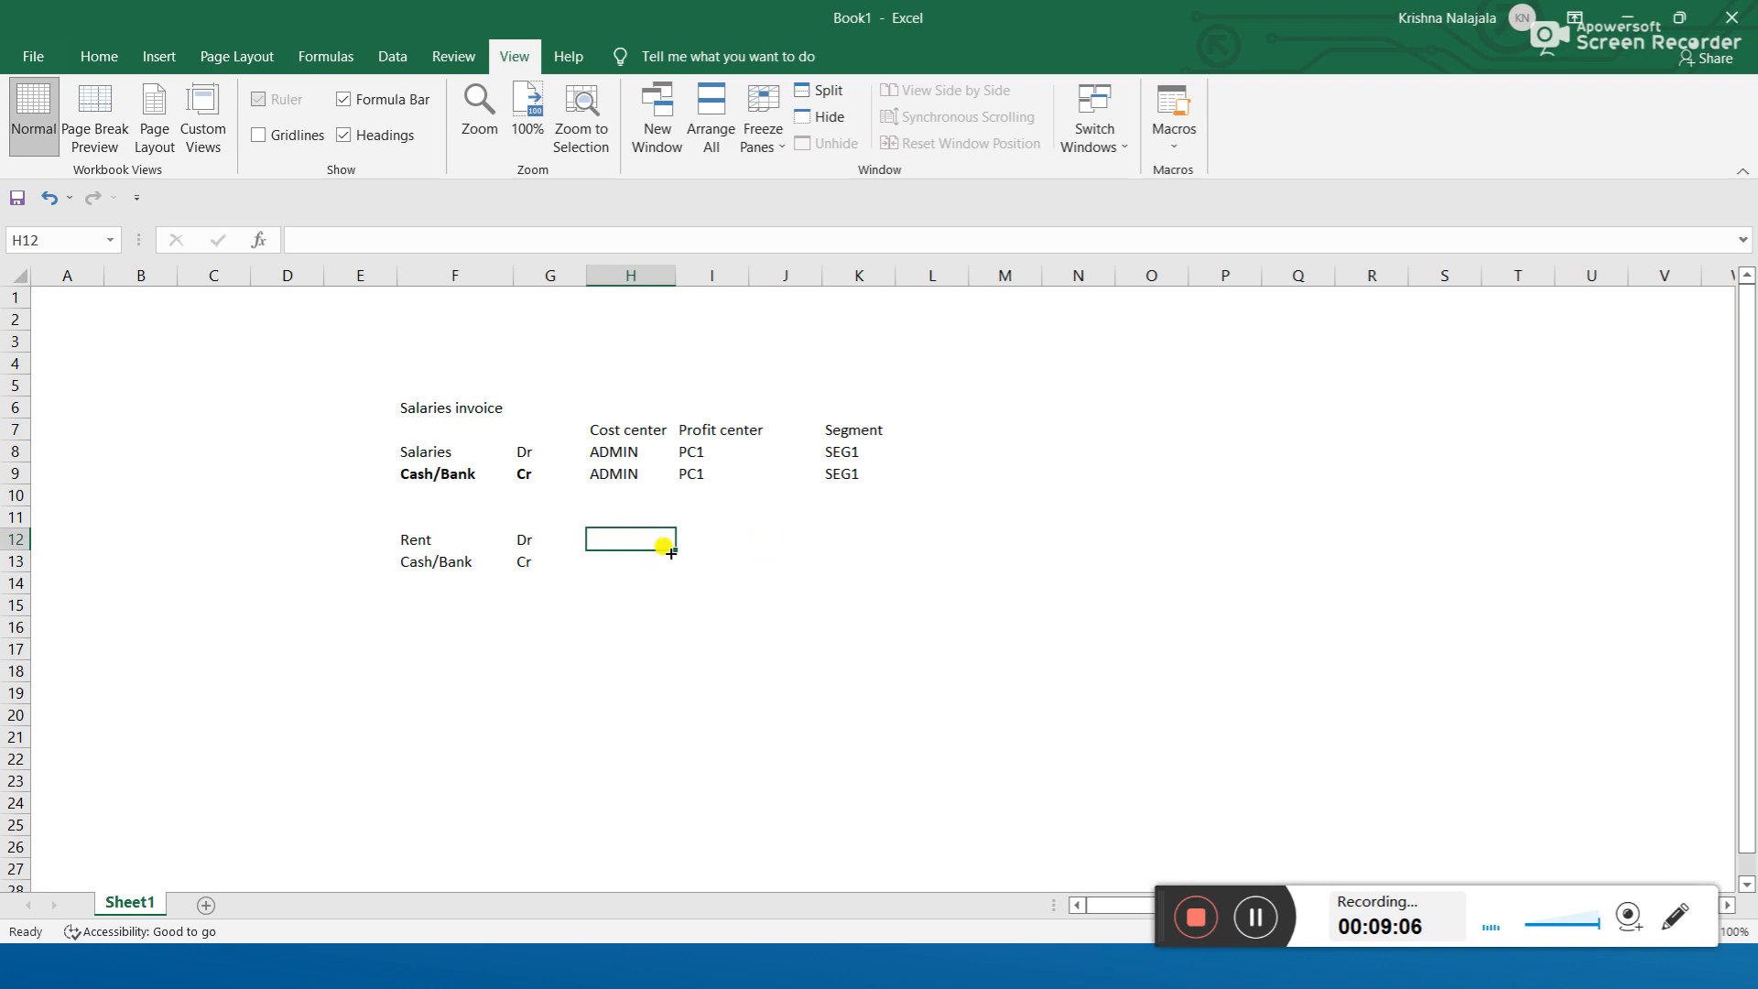
pyautogui.click(712, 541)
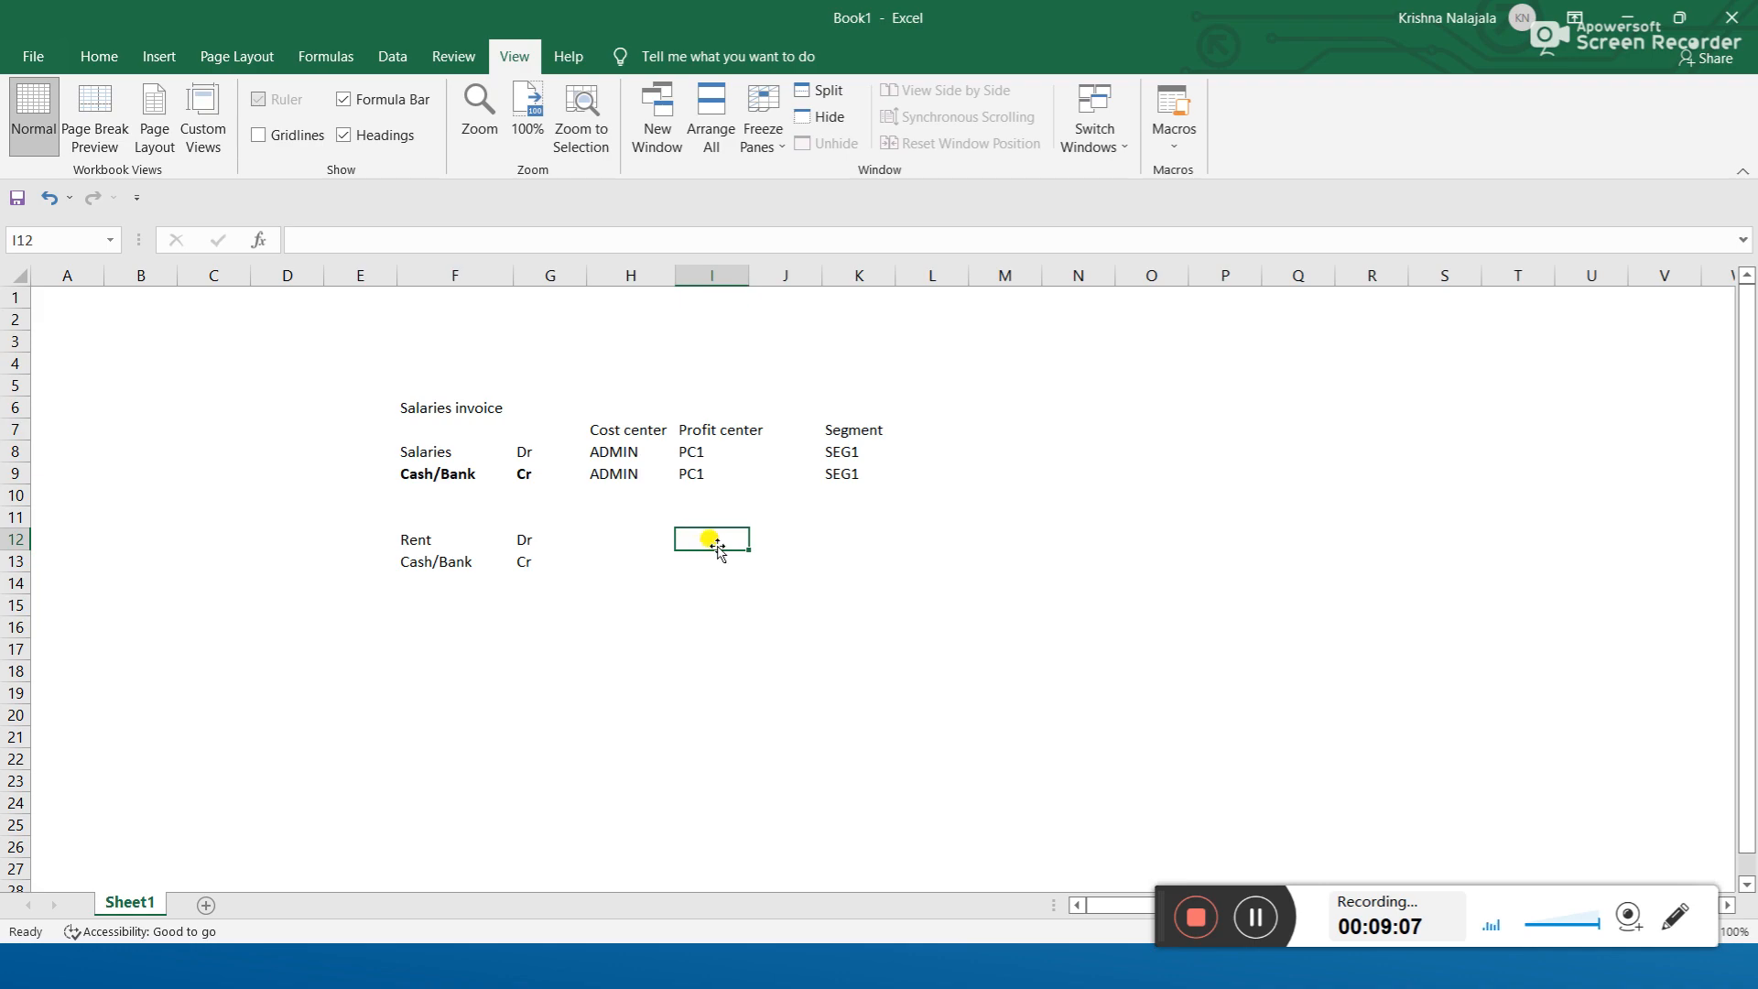
pyautogui.click(860, 533)
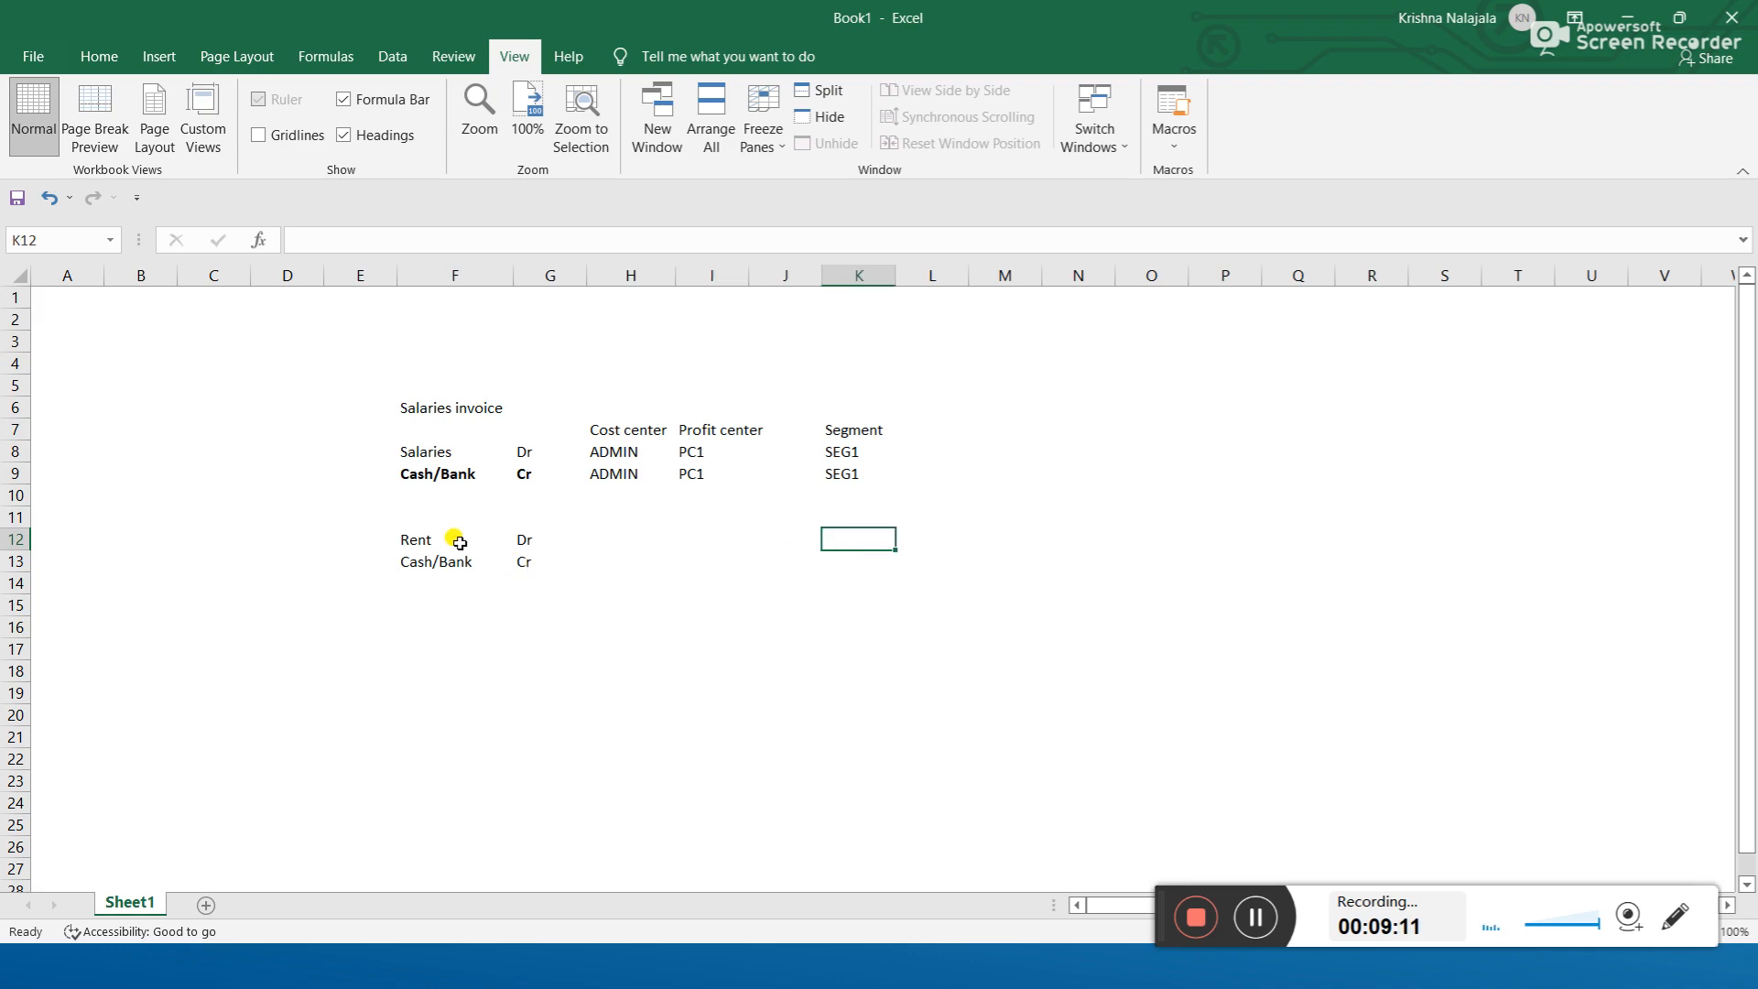
pyautogui.click(712, 531)
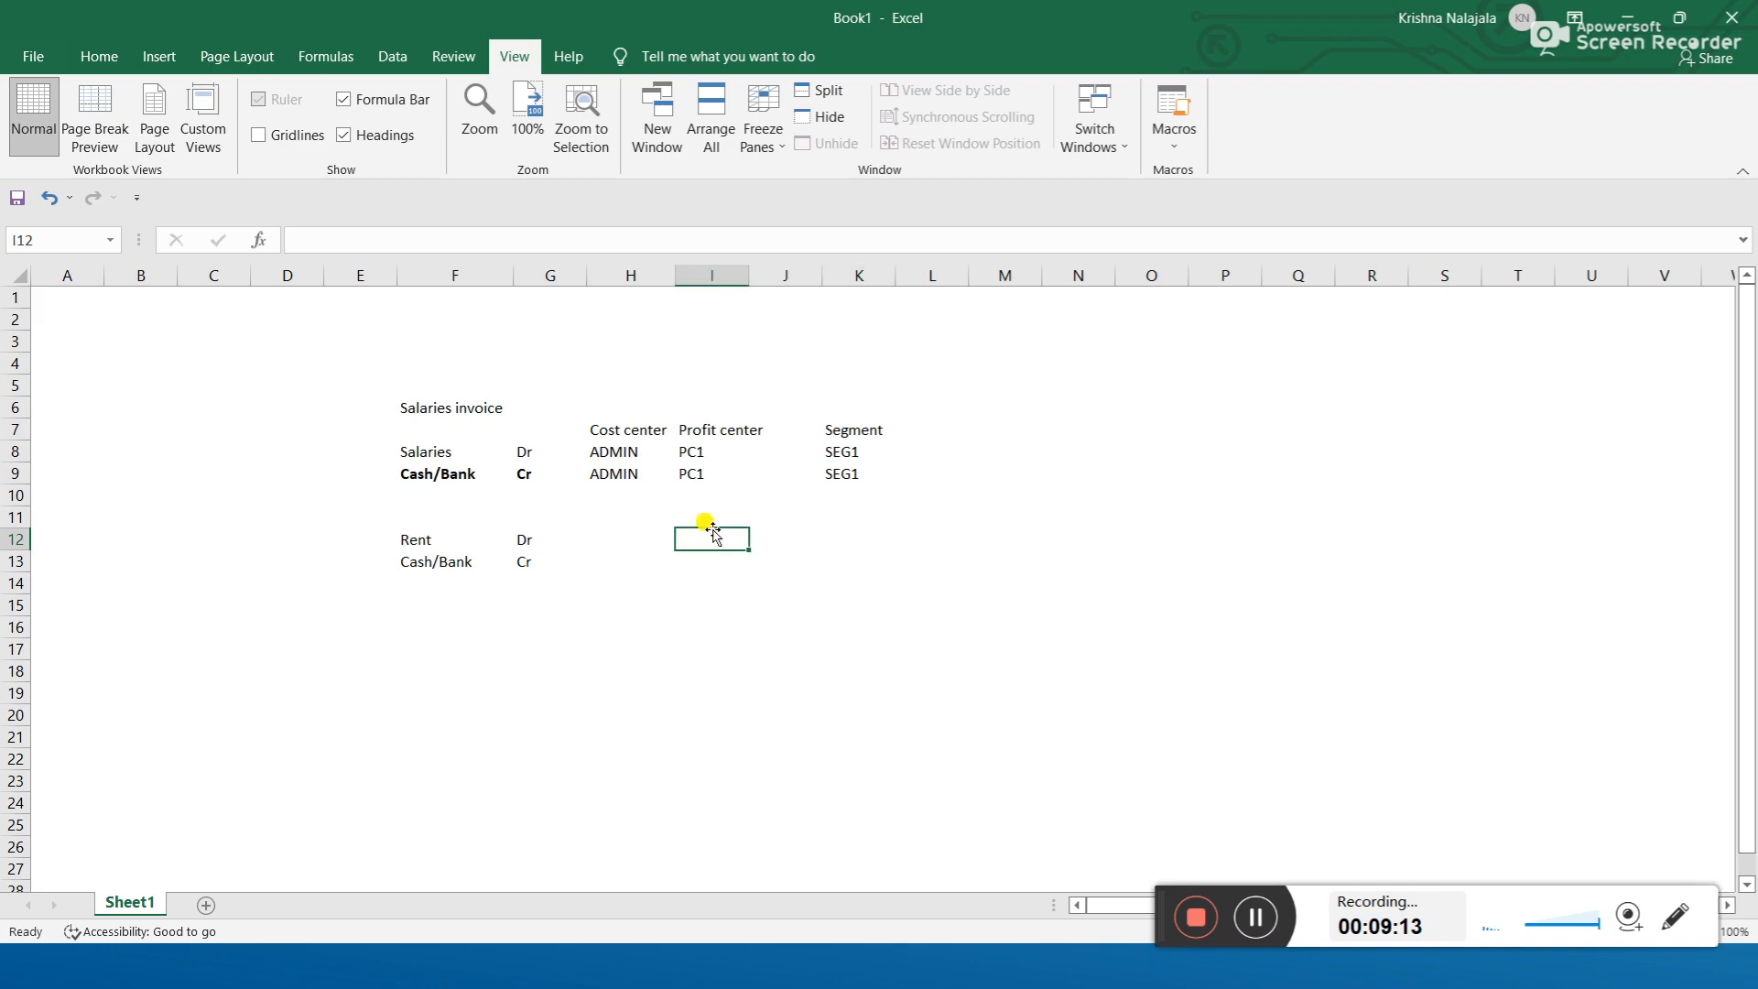
pyautogui.click(809, 537)
pyautogui.click(835, 537)
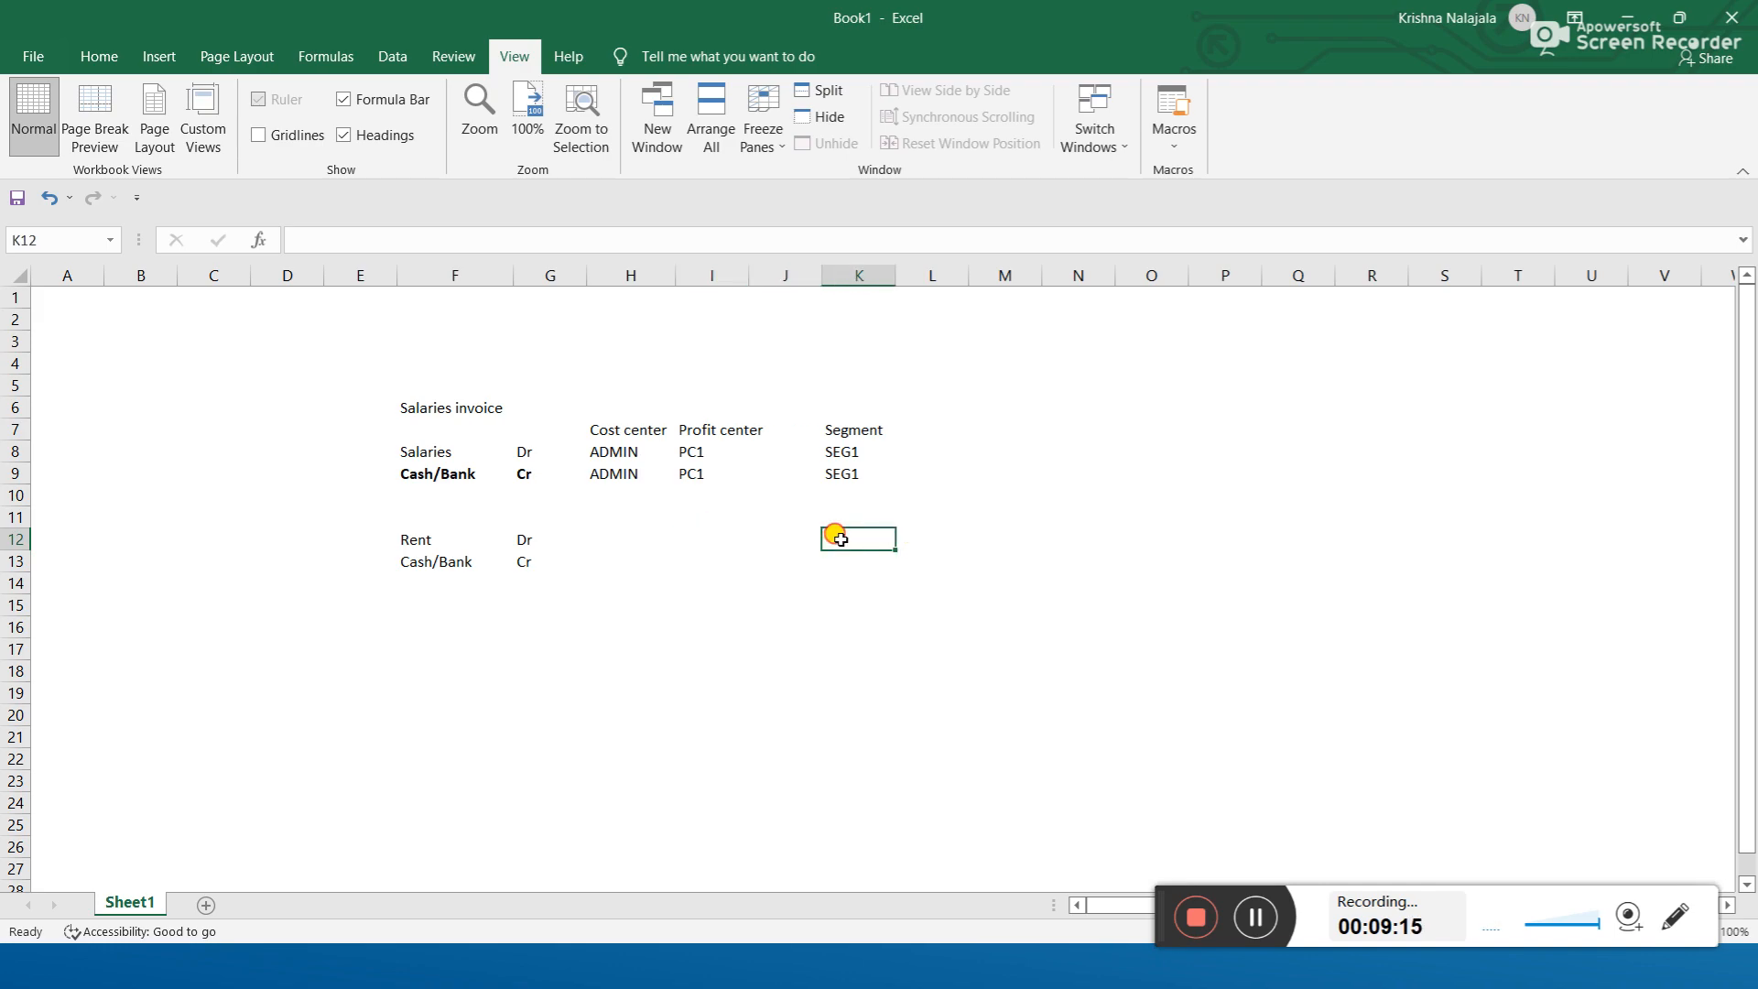
pyautogui.click(701, 548)
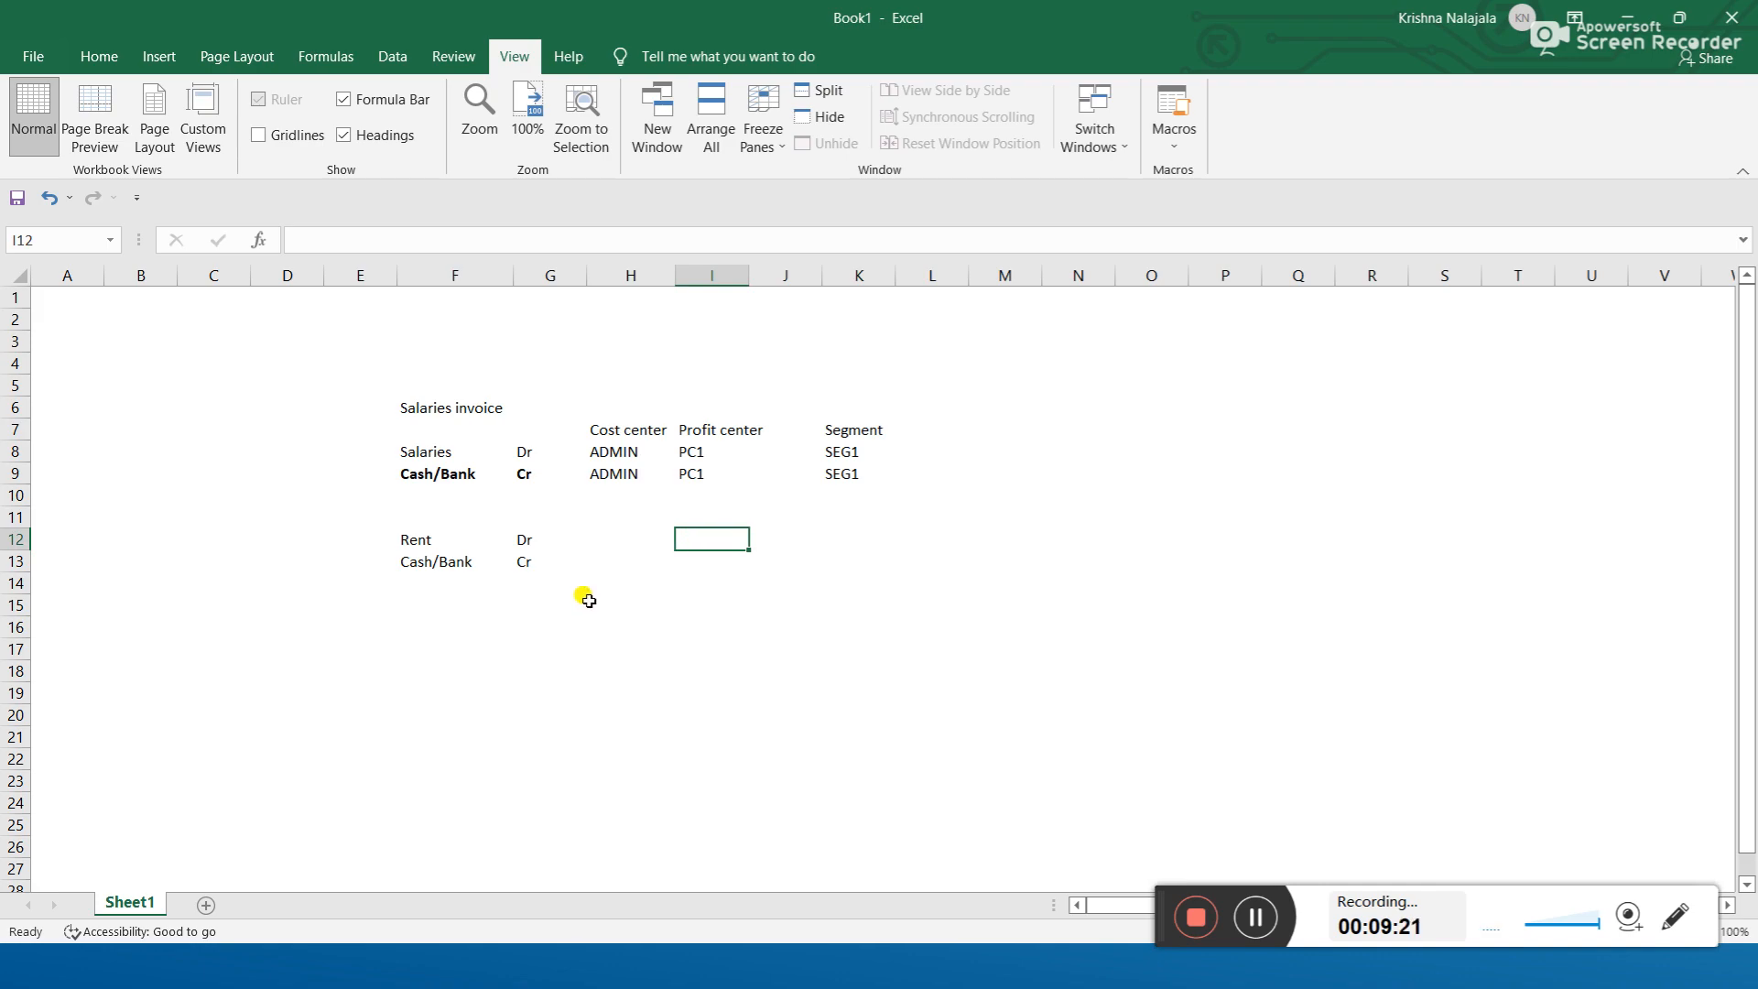
pyautogui.click(868, 542)
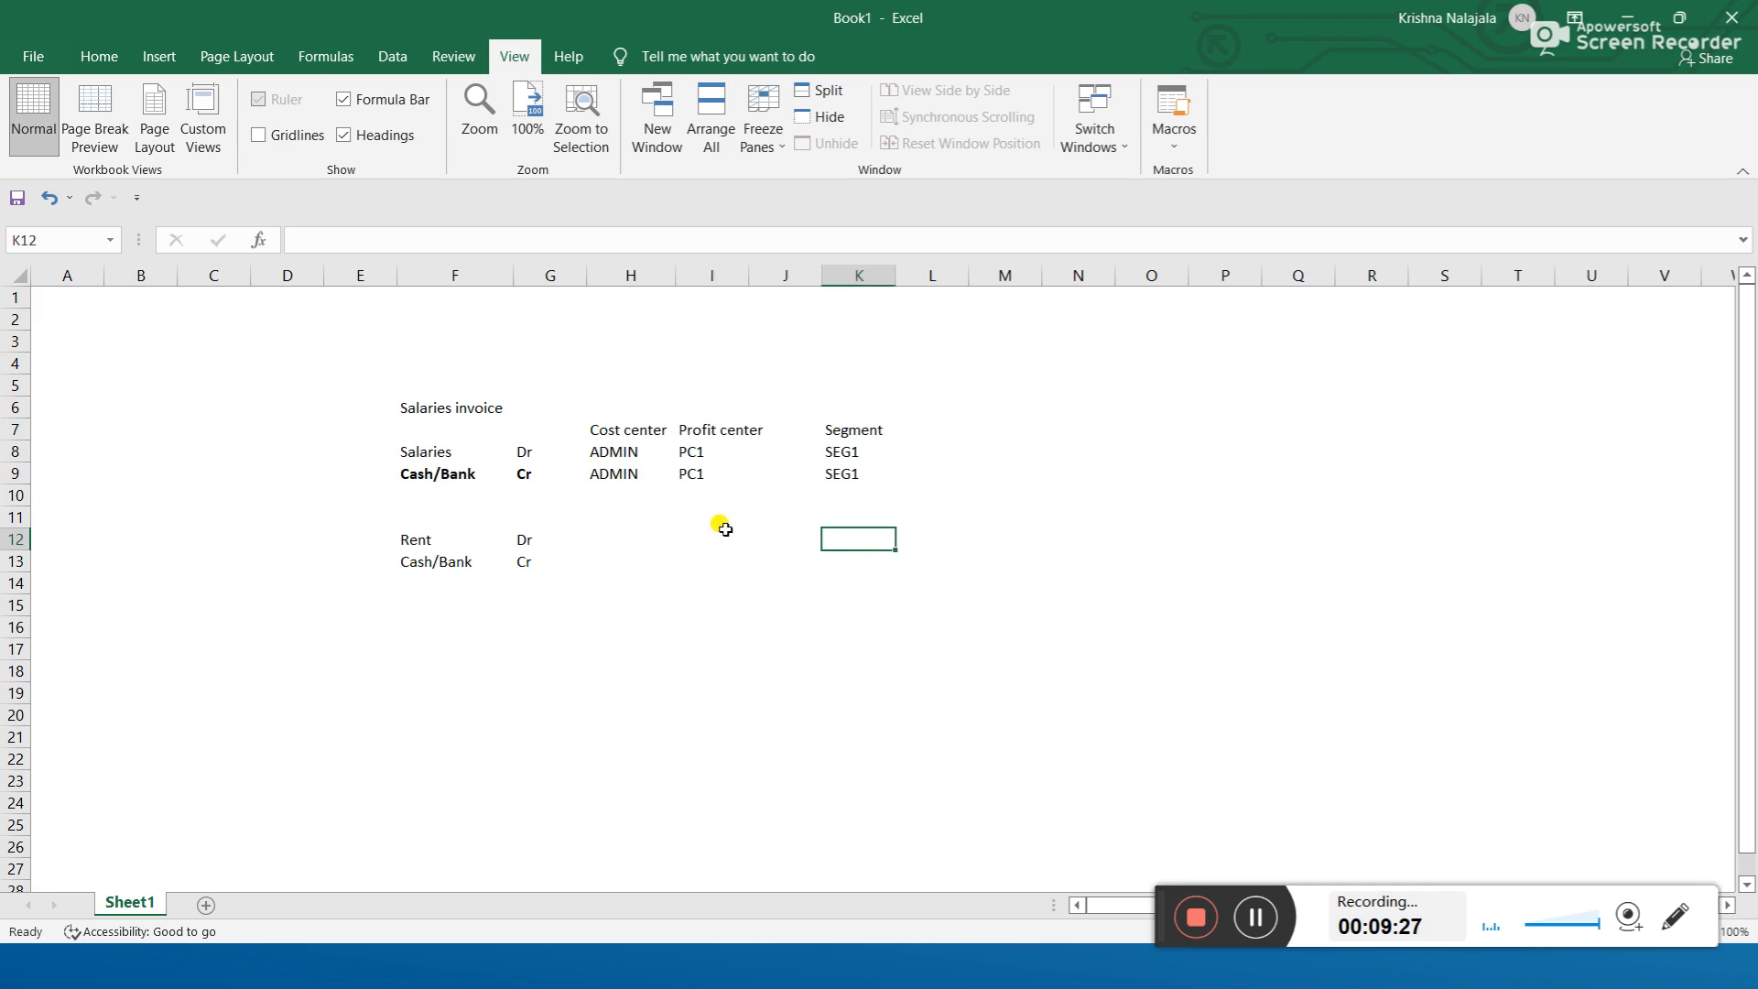
# - Enter "PC1" in I12 and K12 of the Rent line and as the Cash/Bank line's profit center in I13
pyautogui.click(678, 544)
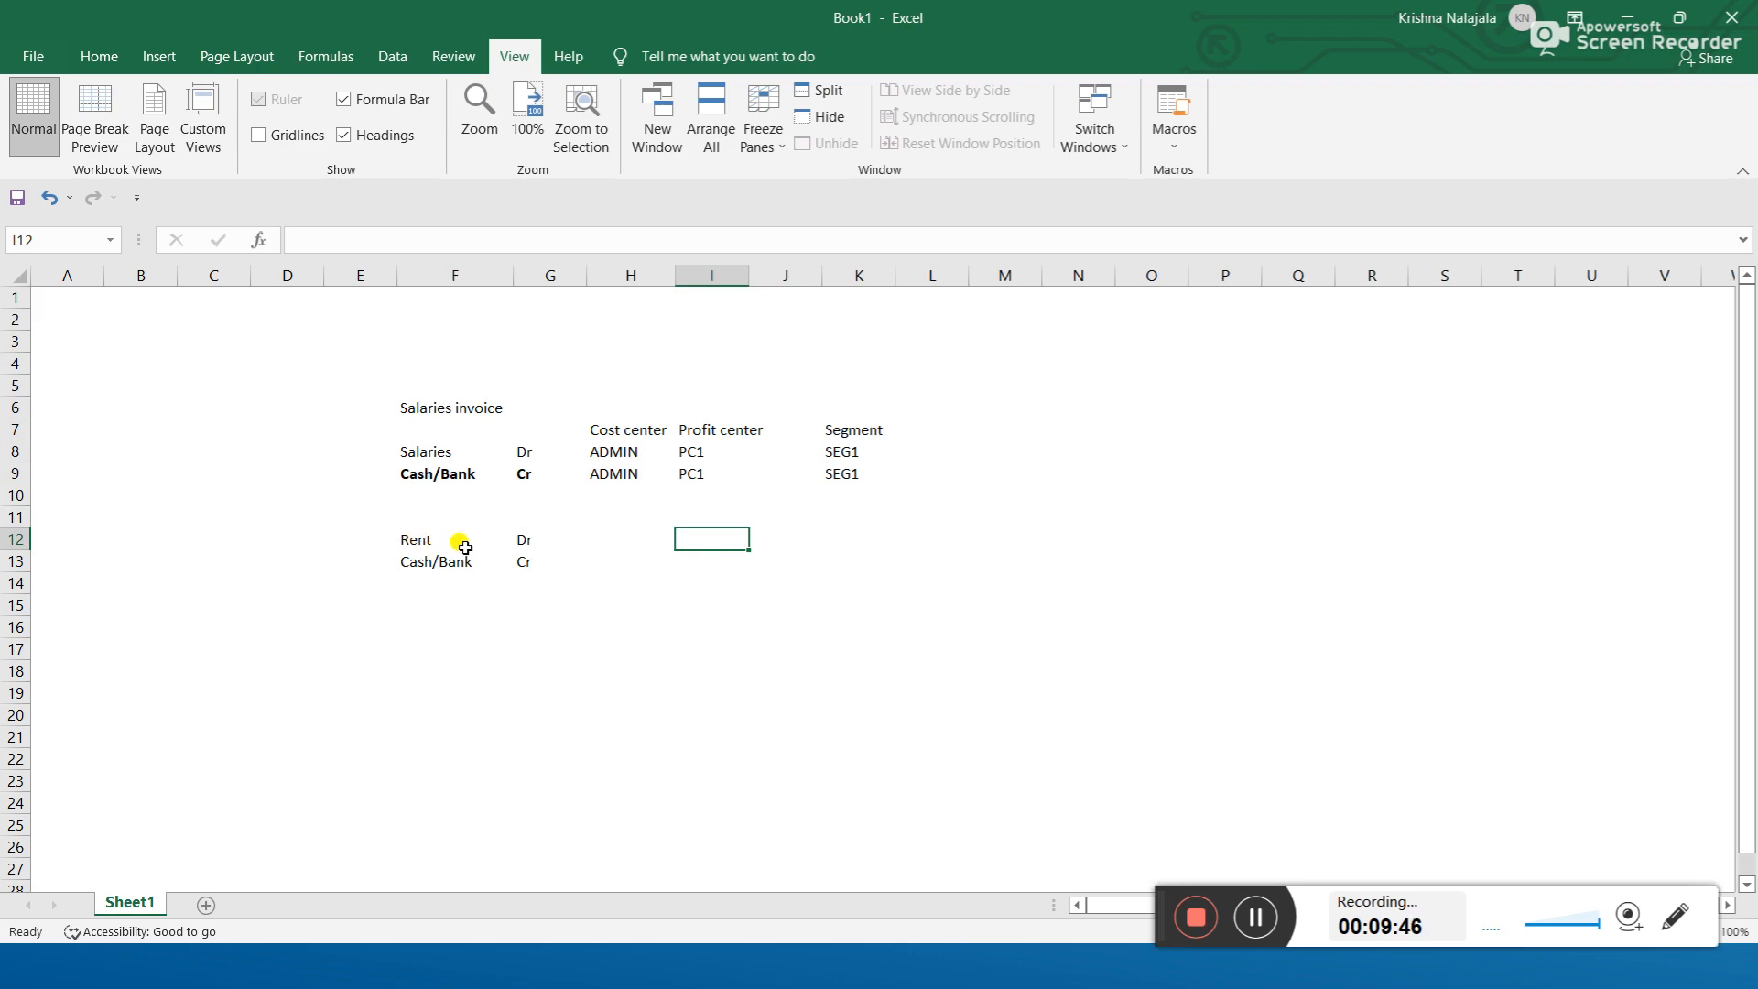
pyautogui.write('PC1')
pyautogui.press('Tab')
pyautogui.press('Tab')
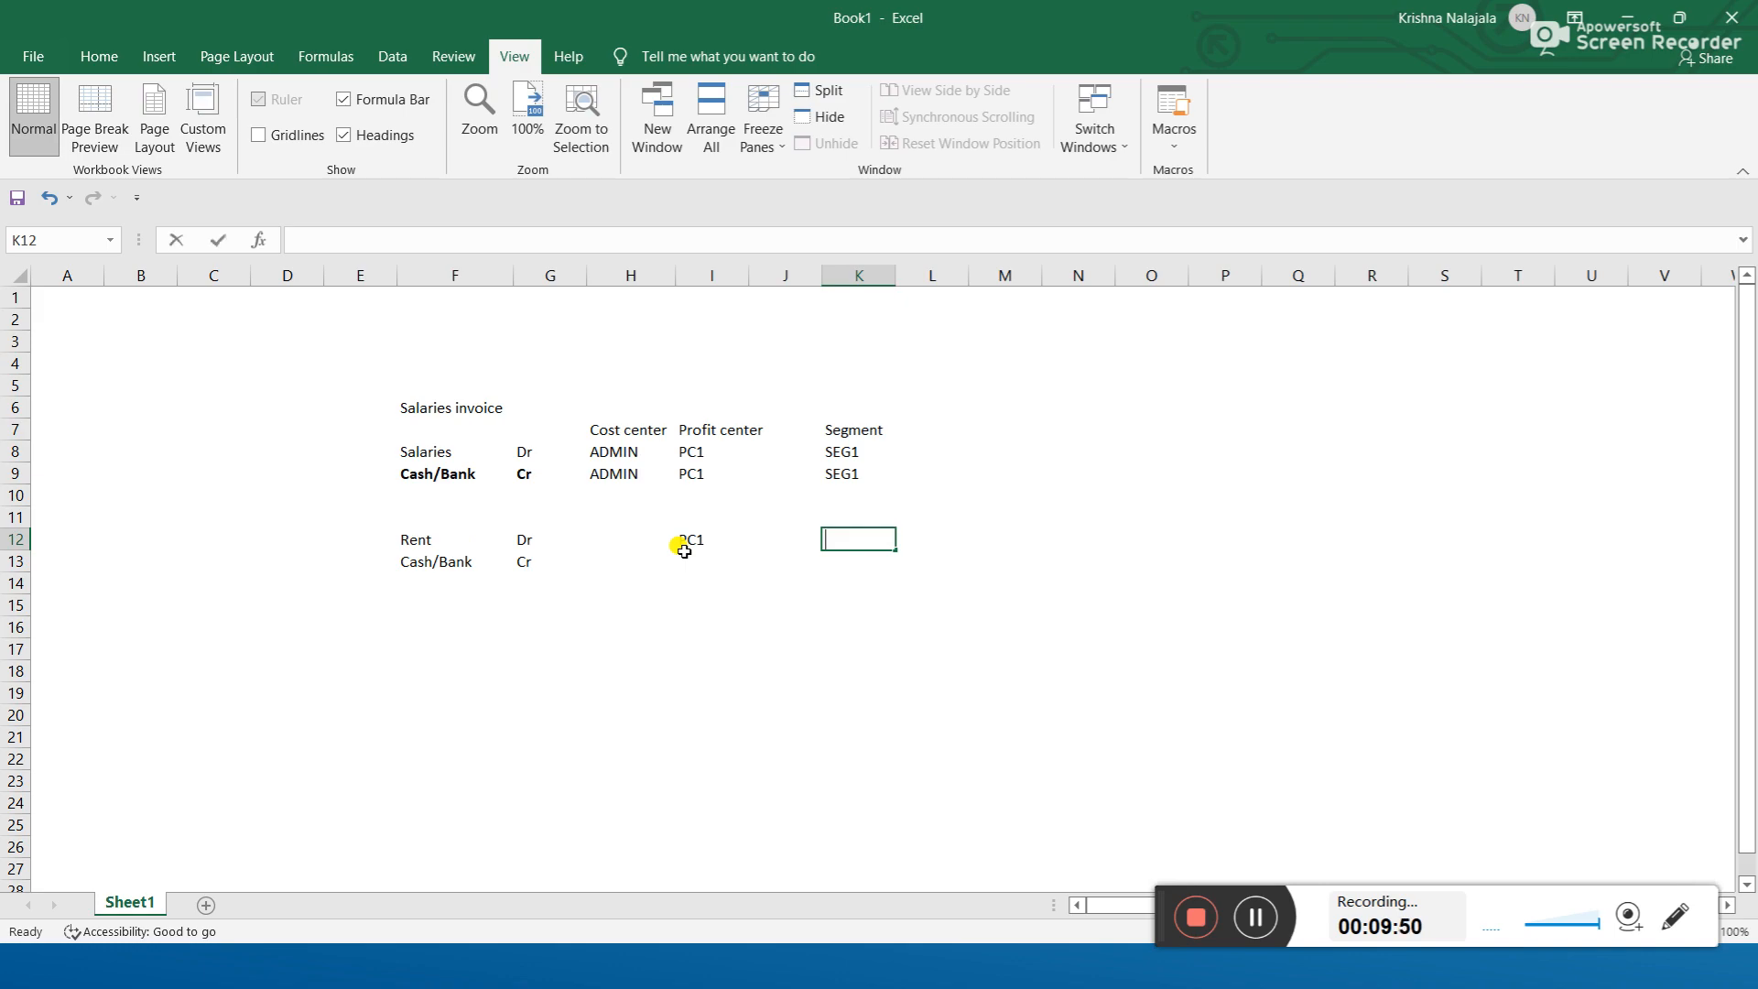
pyautogui.write('PC1')
pyautogui.click(686, 557)
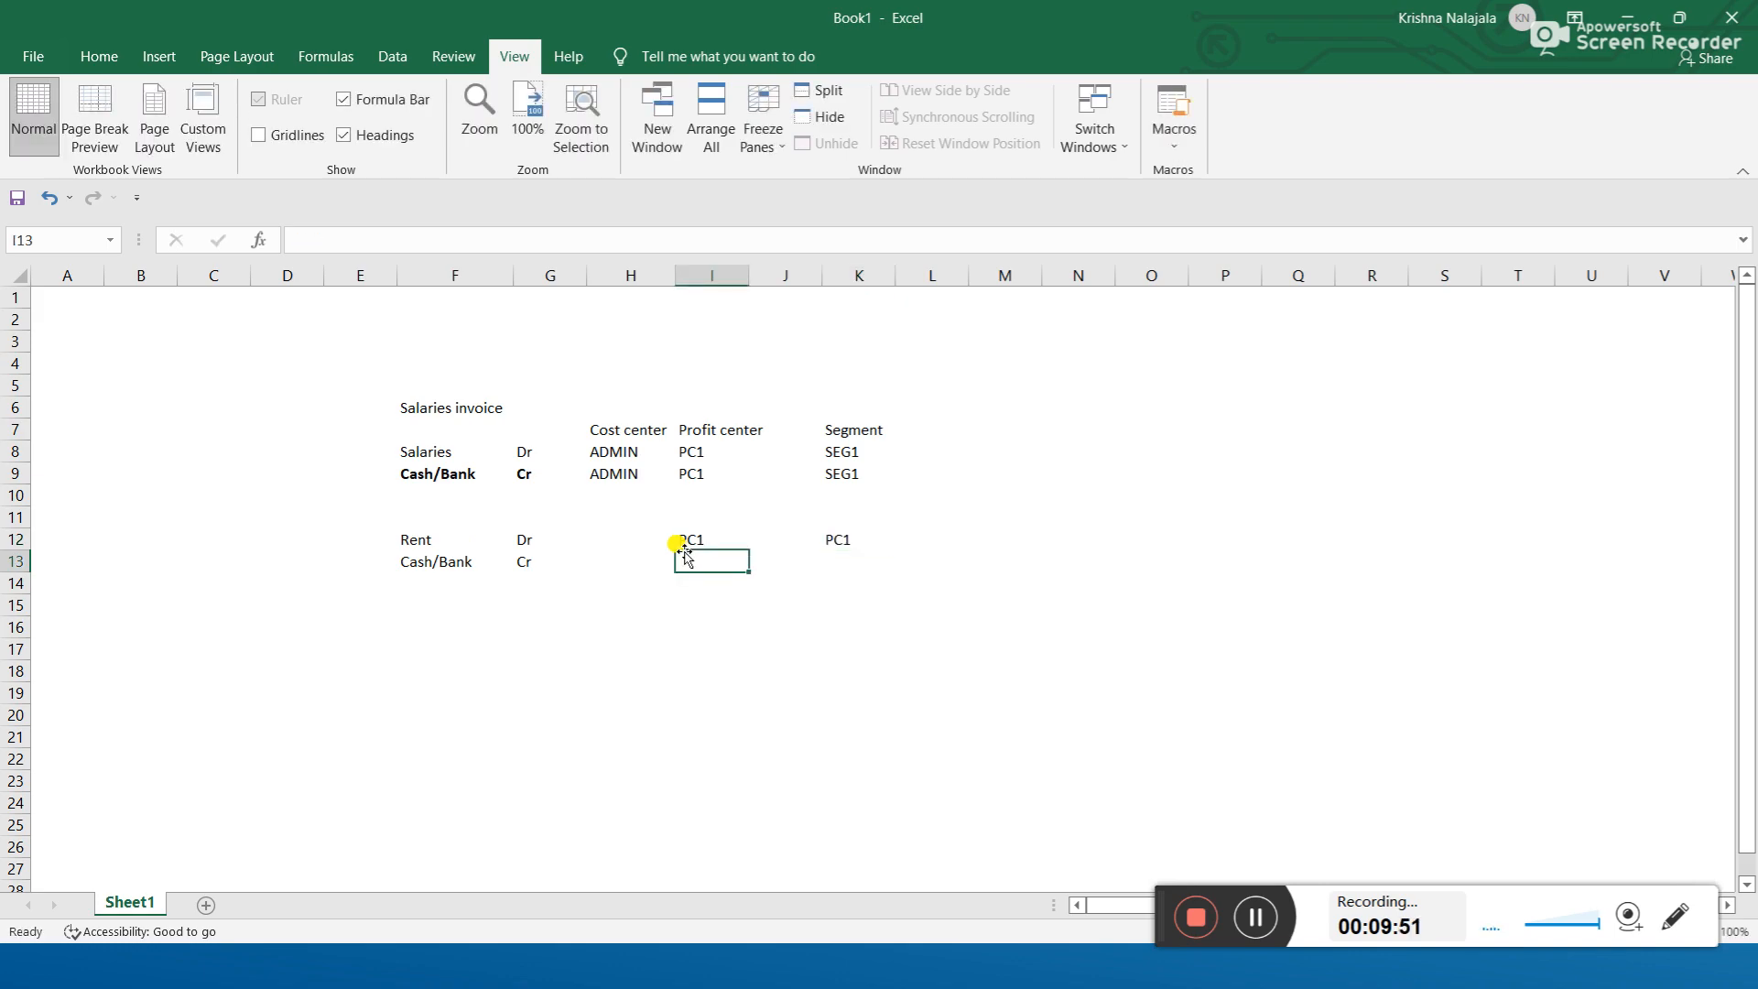
pyautogui.write('P')
pyautogui.press('Tab')
pyautogui.press('Tab')
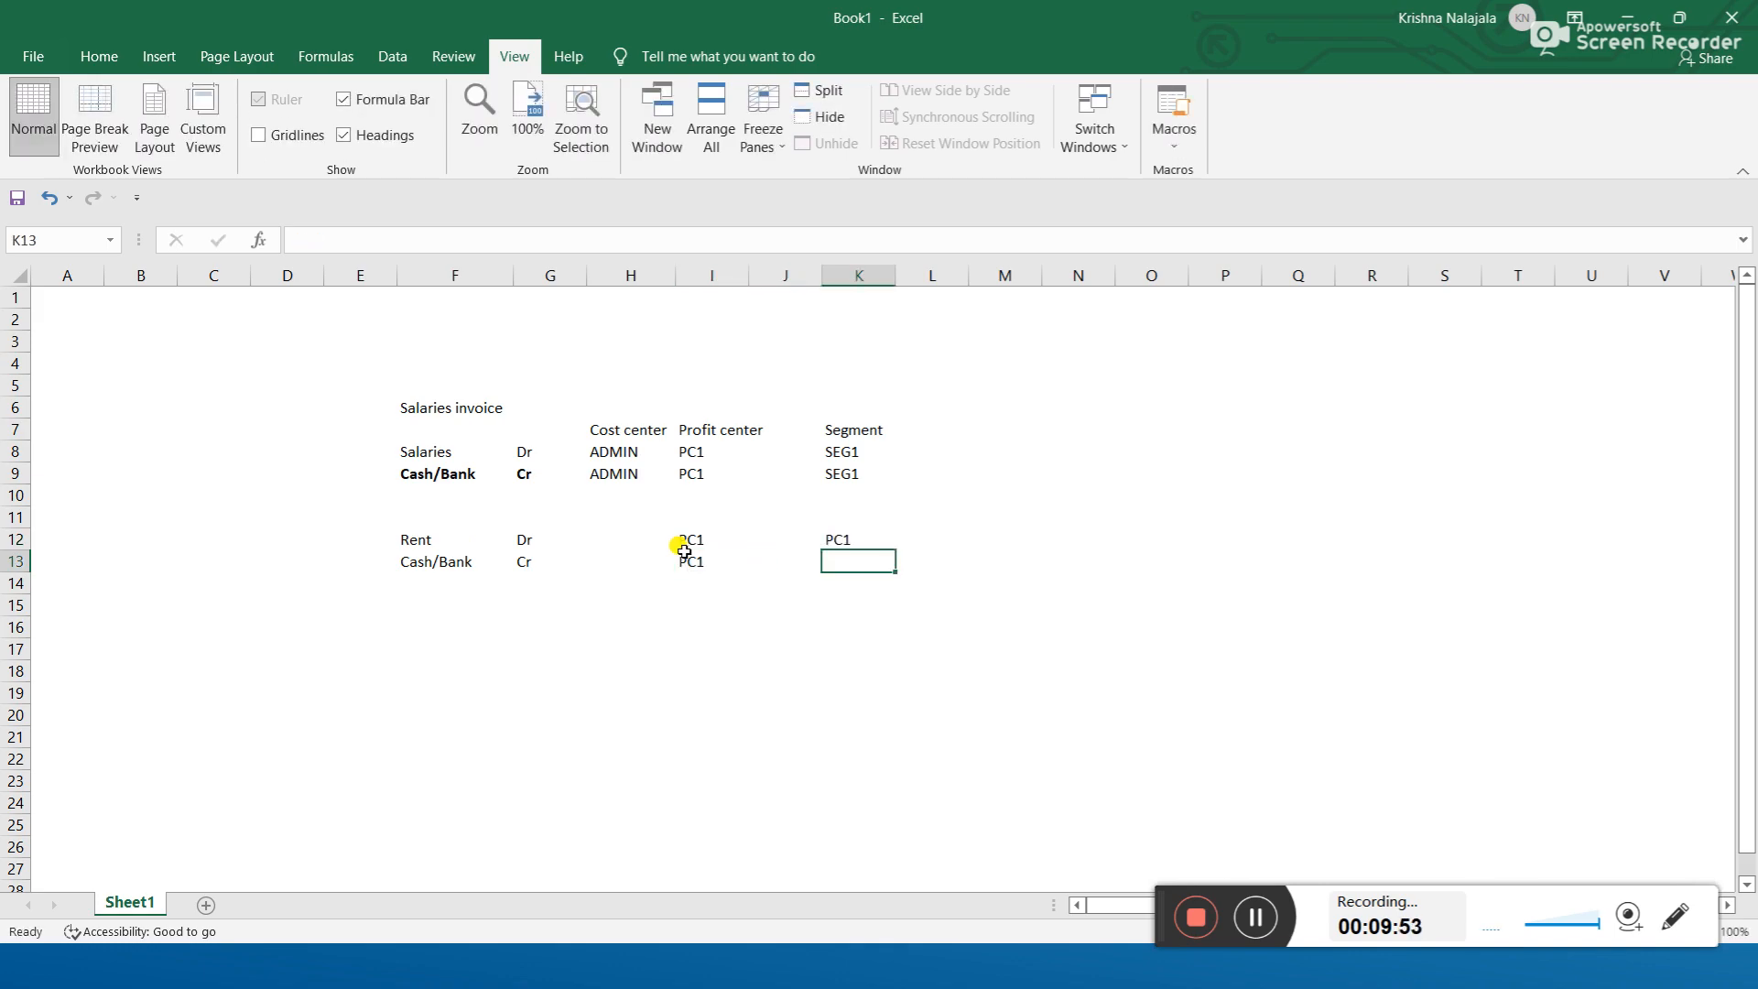
# - Set the segment of both the Rent line in K12 and the Cash/Bank line in K13 to "SEG1"
pyautogui.press('Up')
pyautogui.write('SEG1')
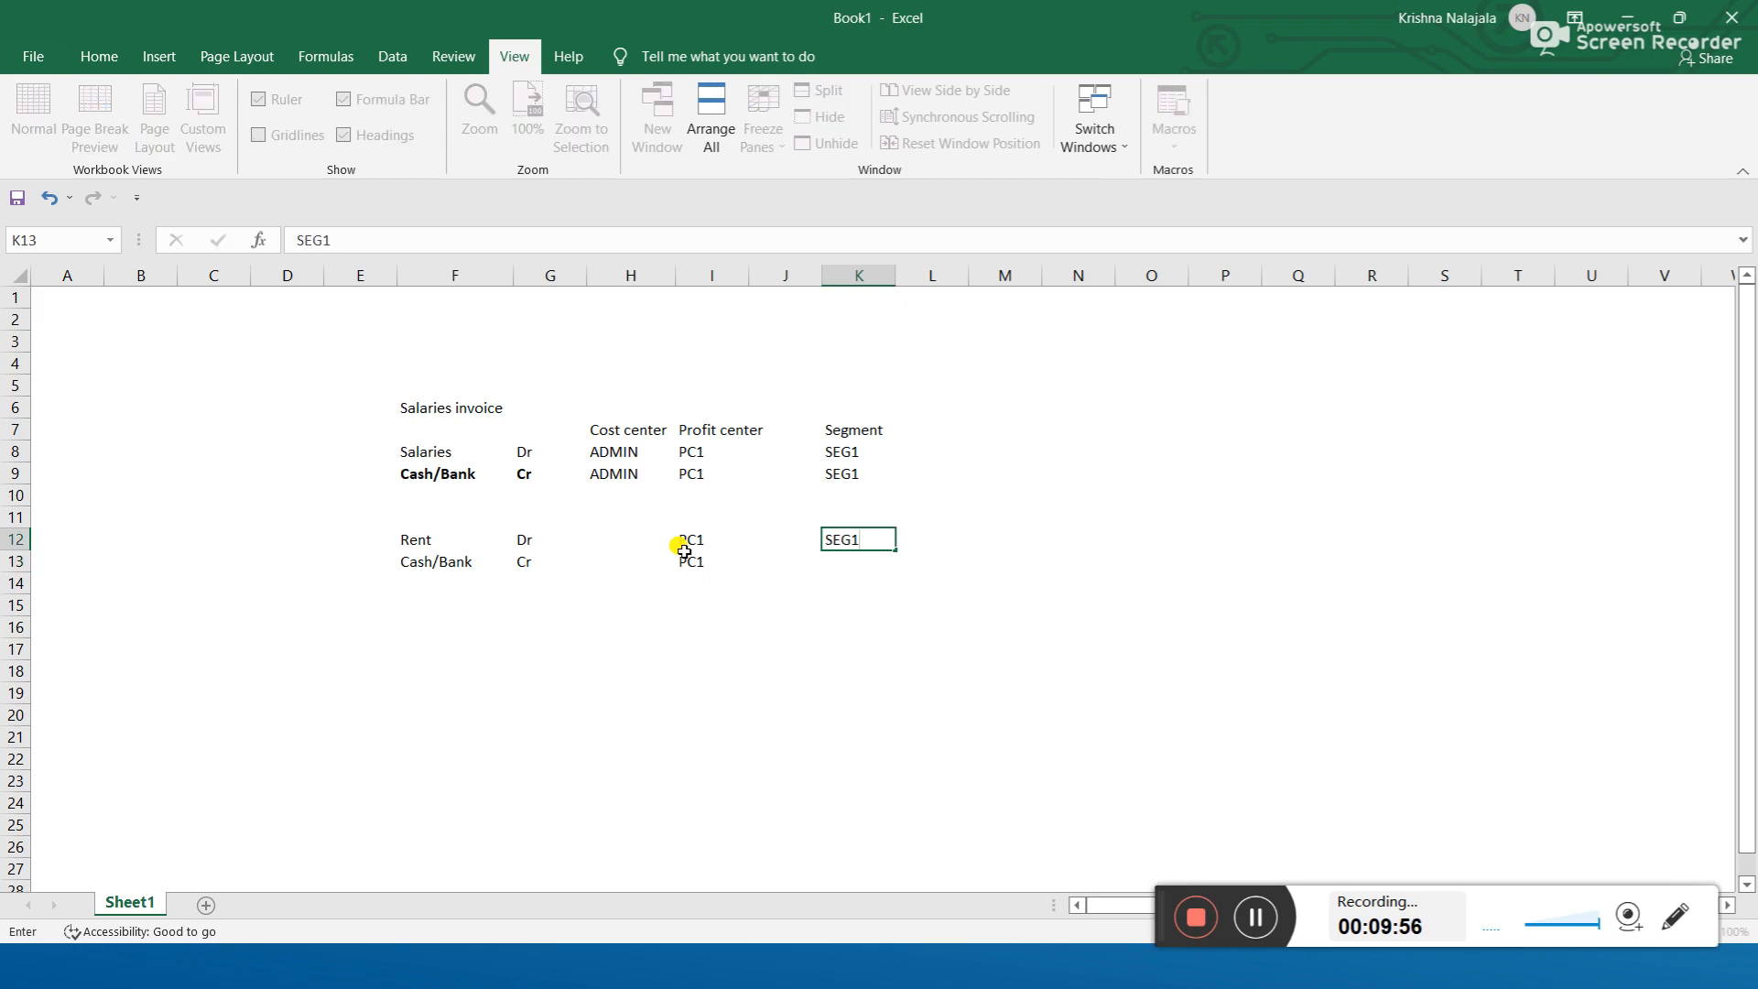
pyautogui.press('Return')
pyautogui.write('SEG1')
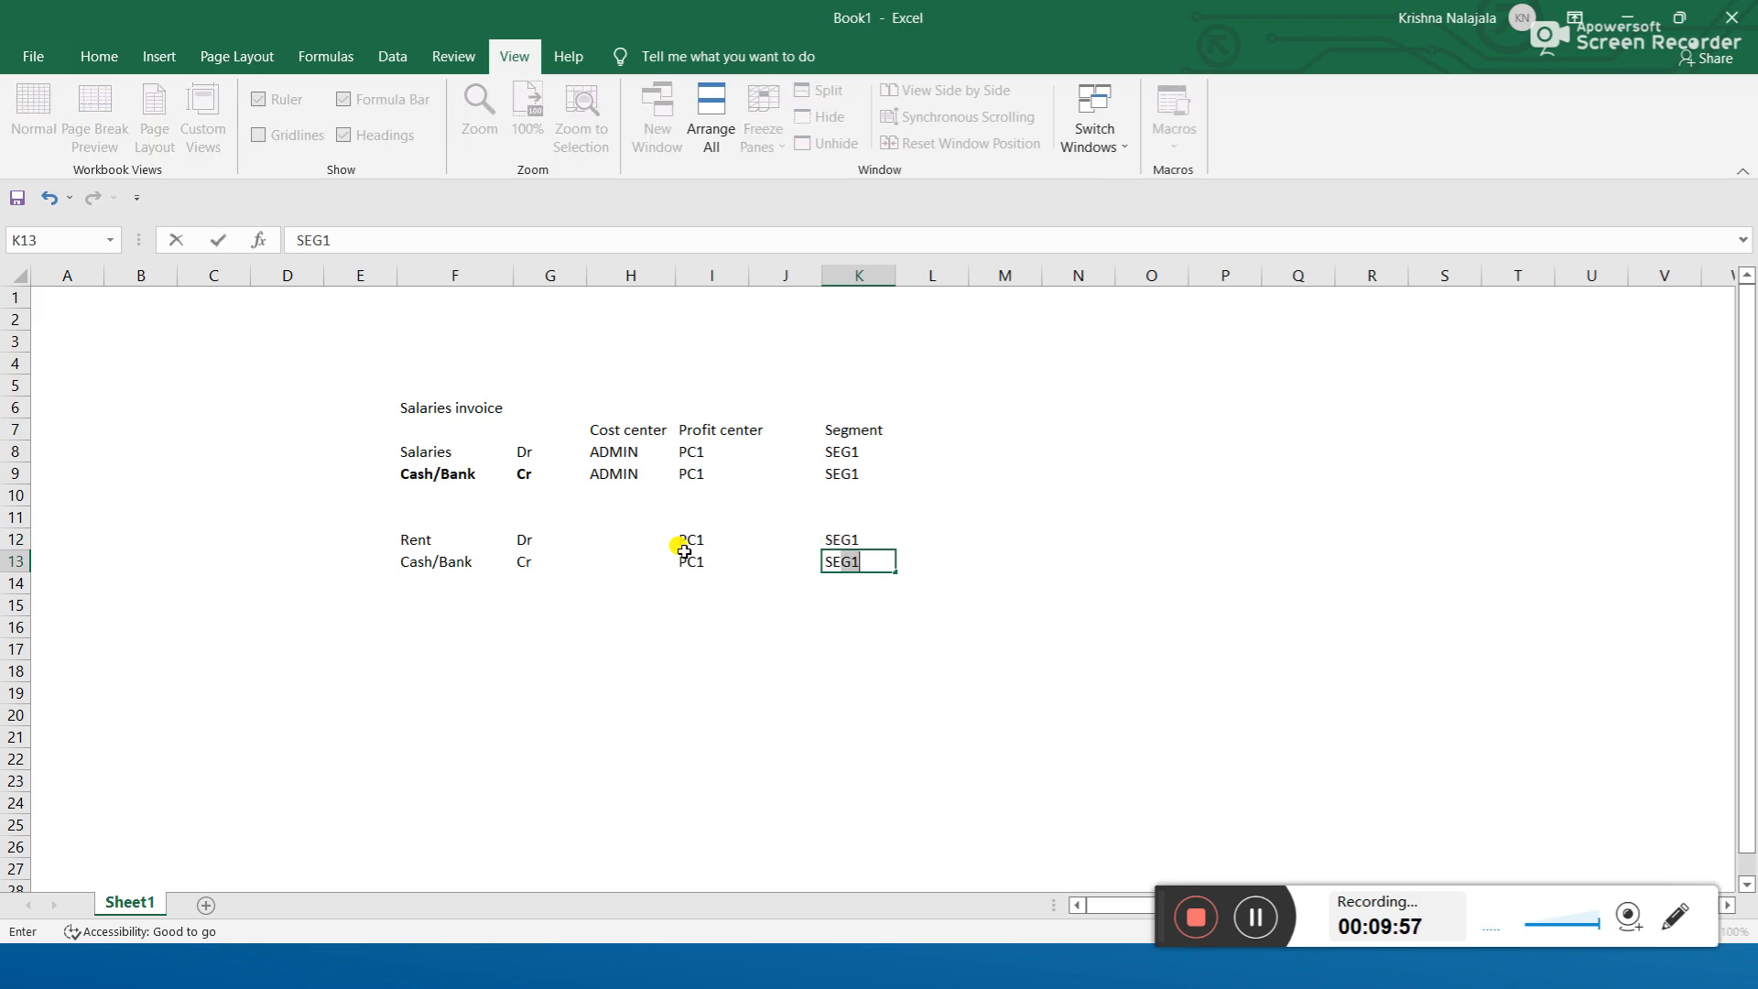
pyautogui.press('Return')
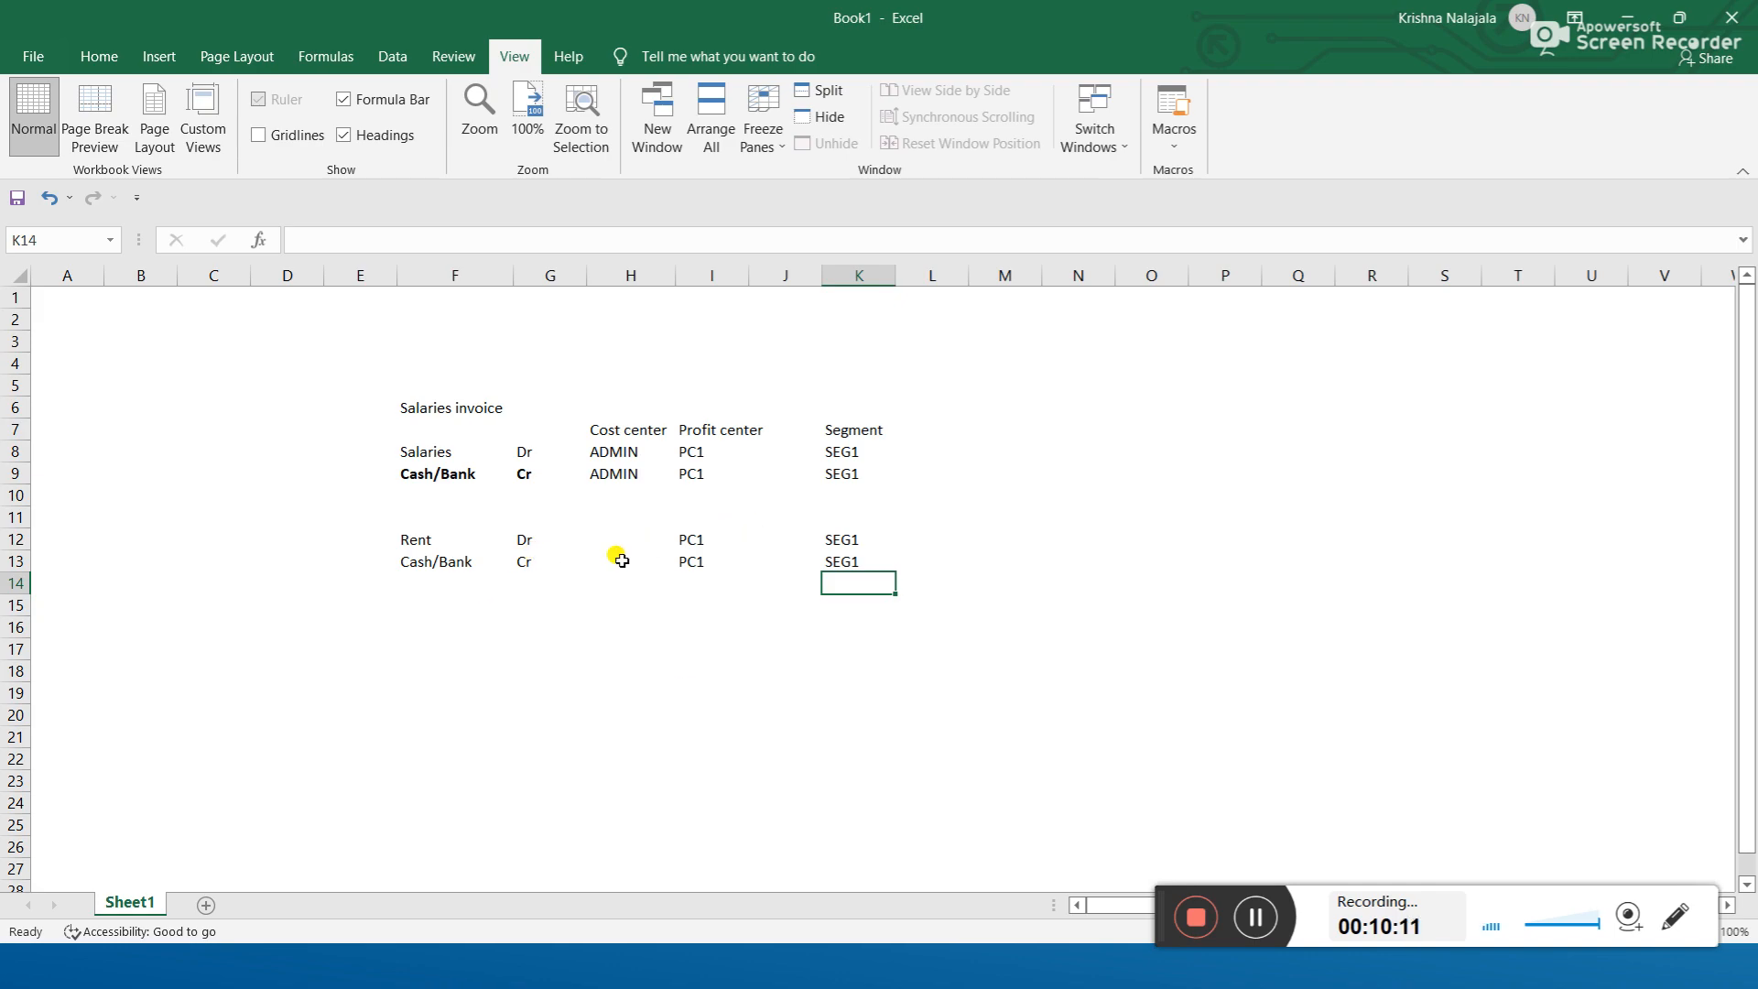
pyautogui.moveTo(682, 538); pyautogui.dragTo(833, 555)
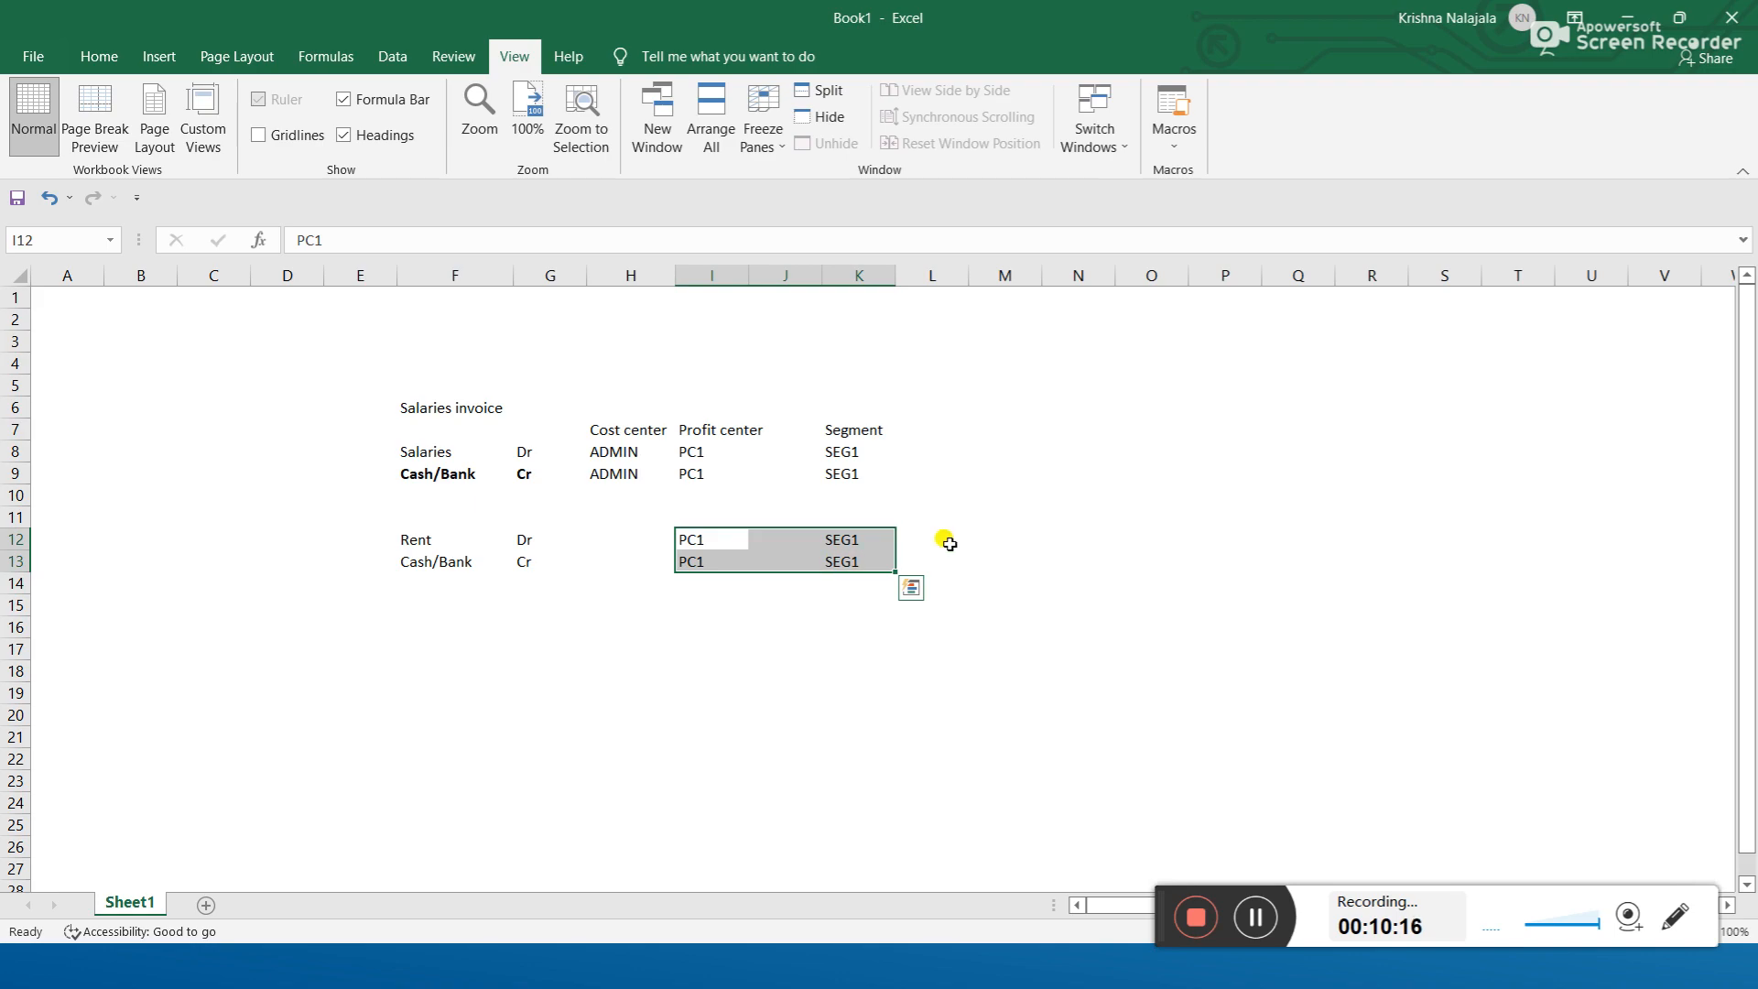
pyautogui.click(1090, 498)
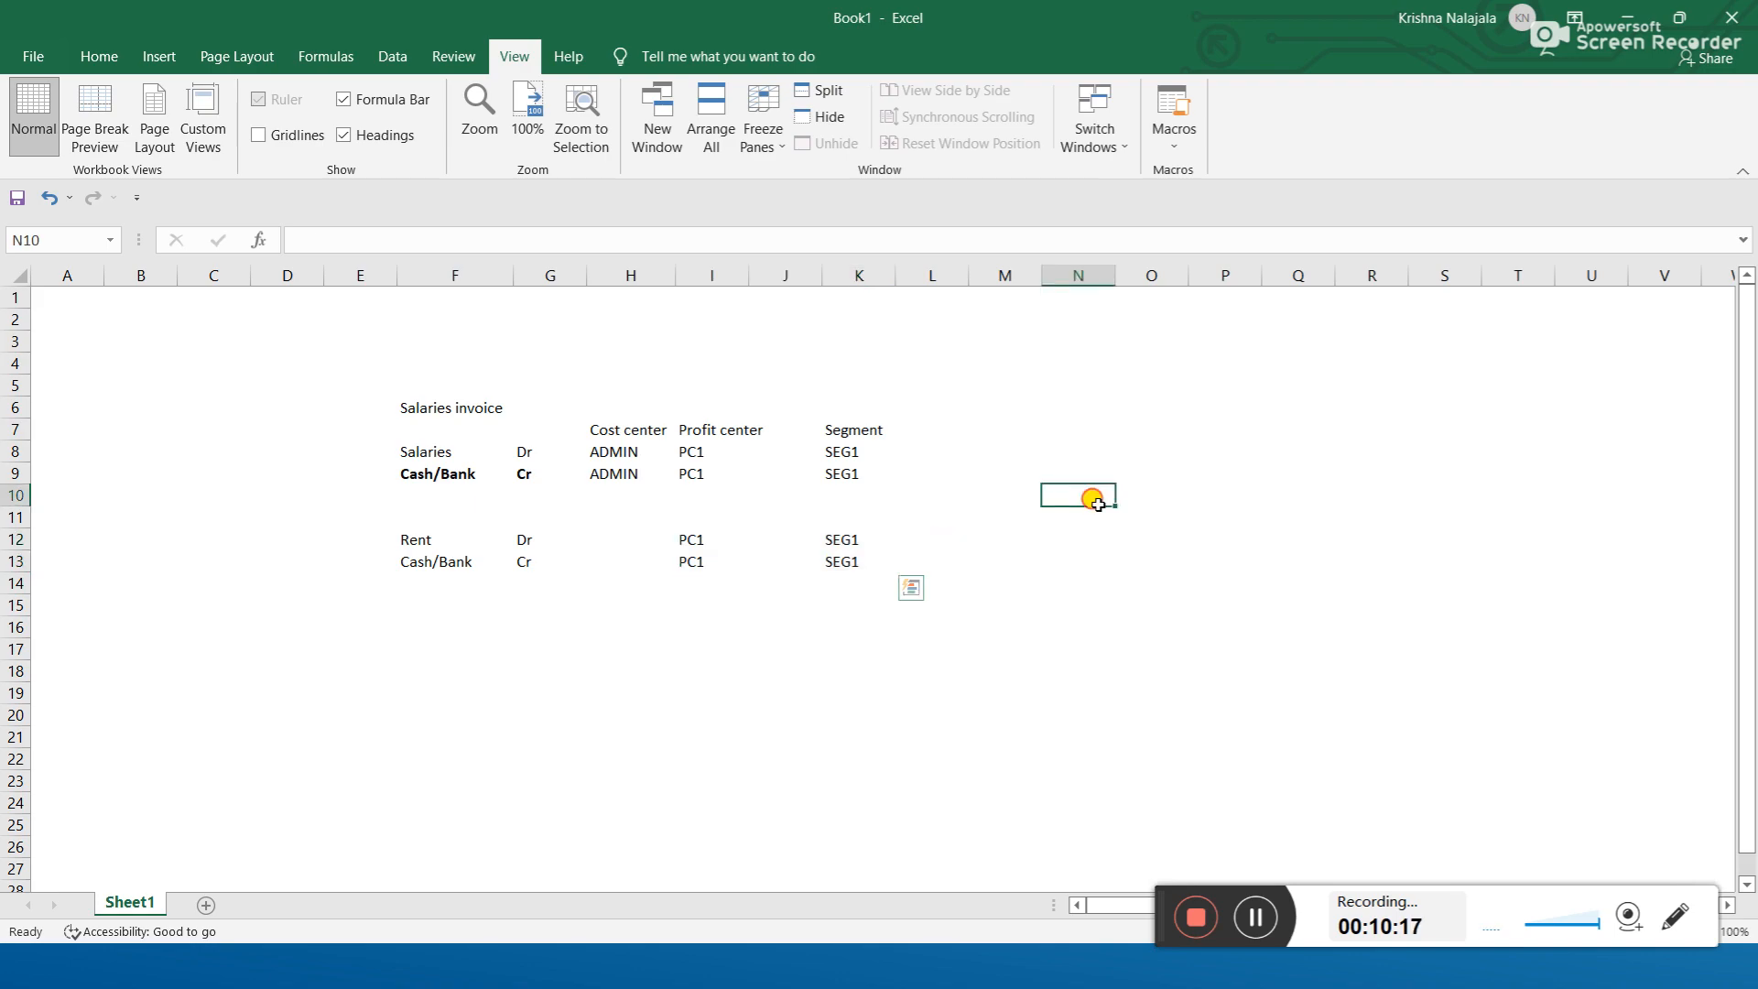
pyautogui.click(611, 452)
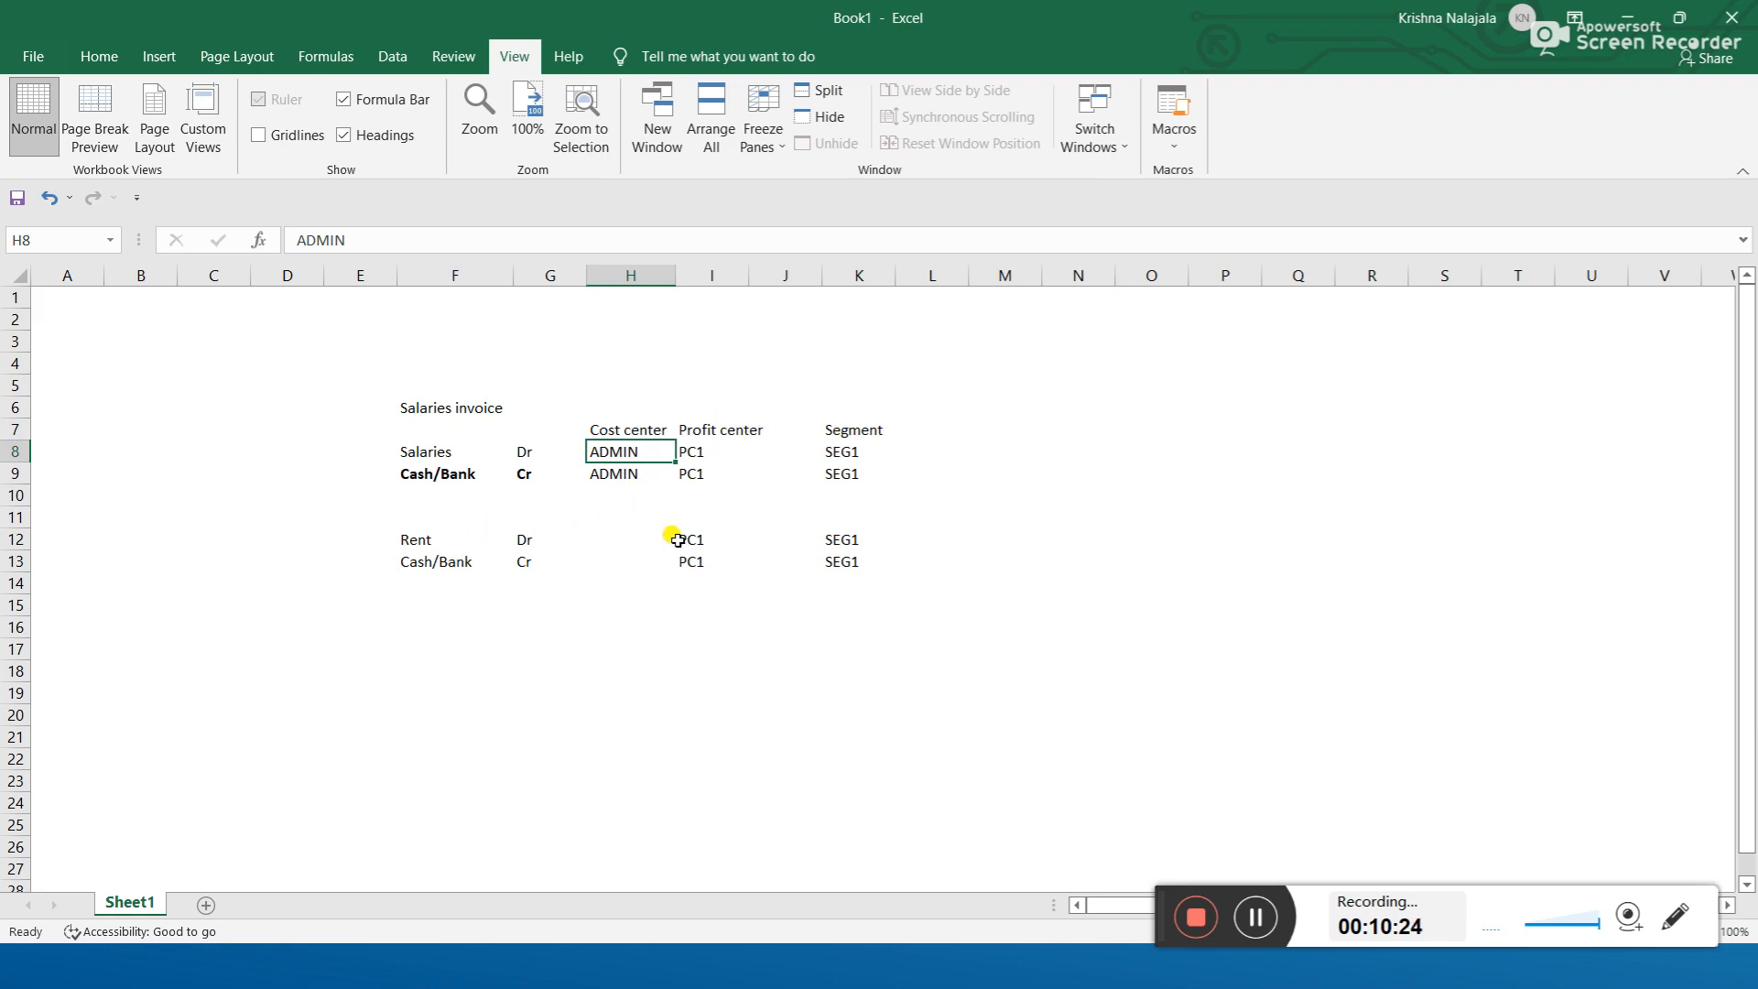
pyautogui.click(626, 519)
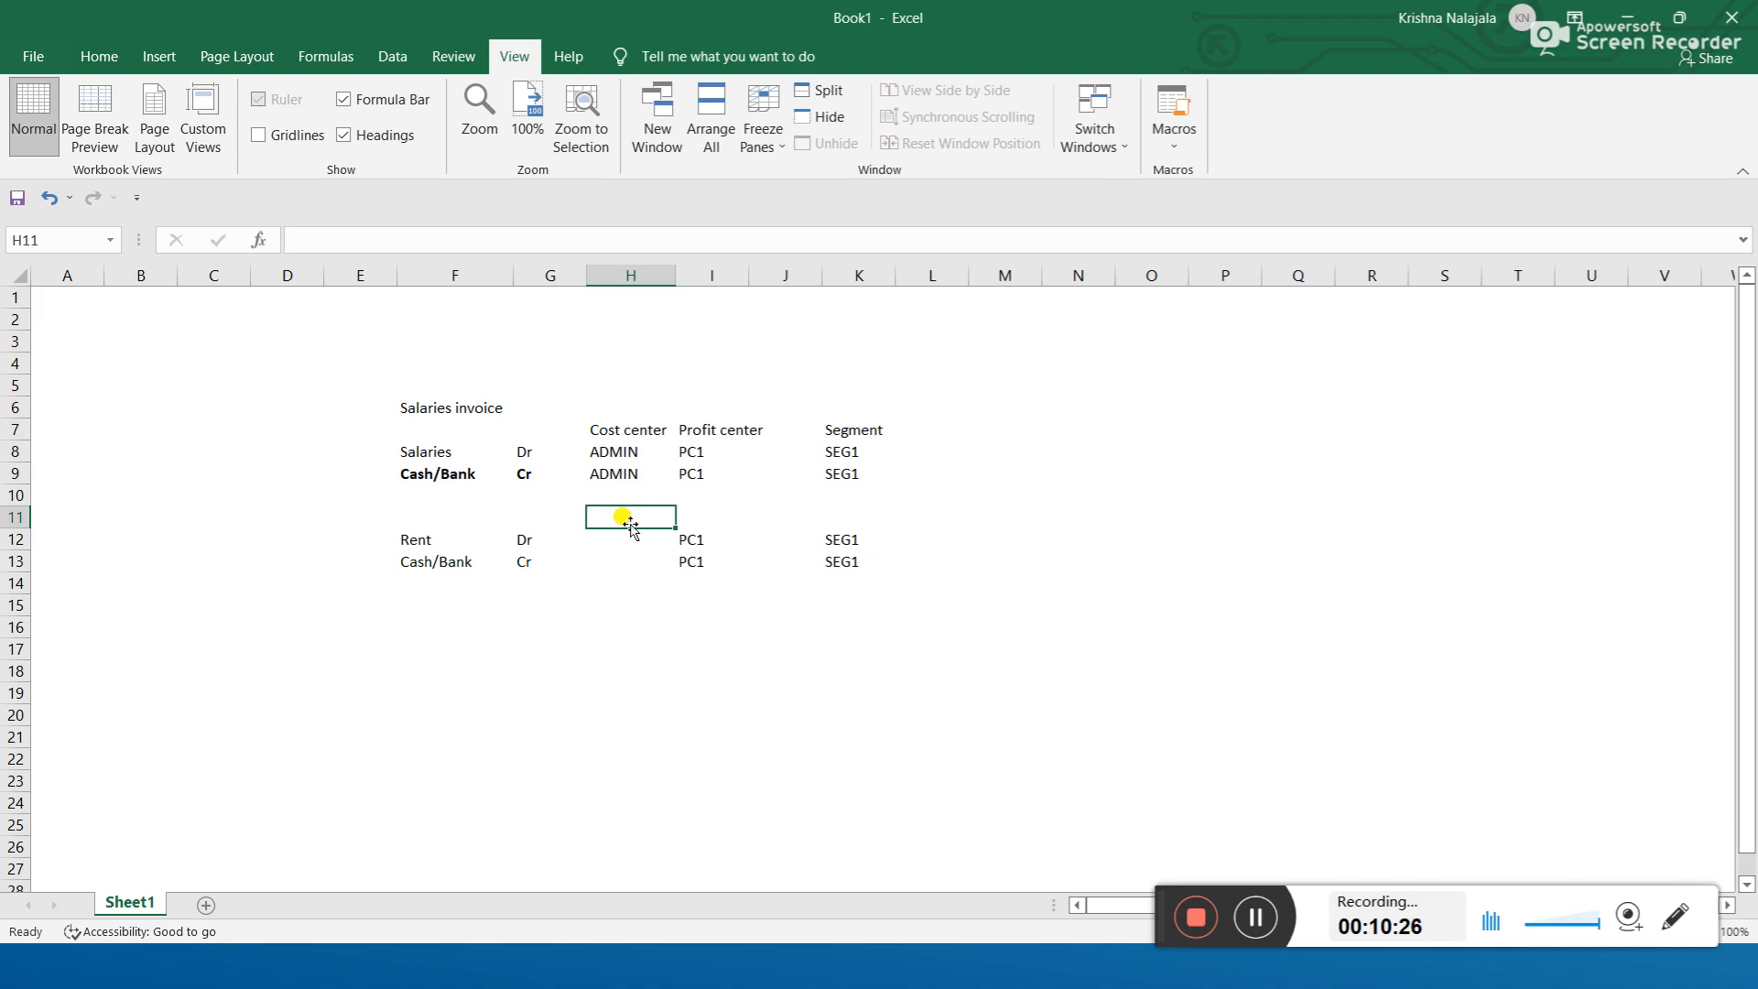
pyautogui.click(441, 541)
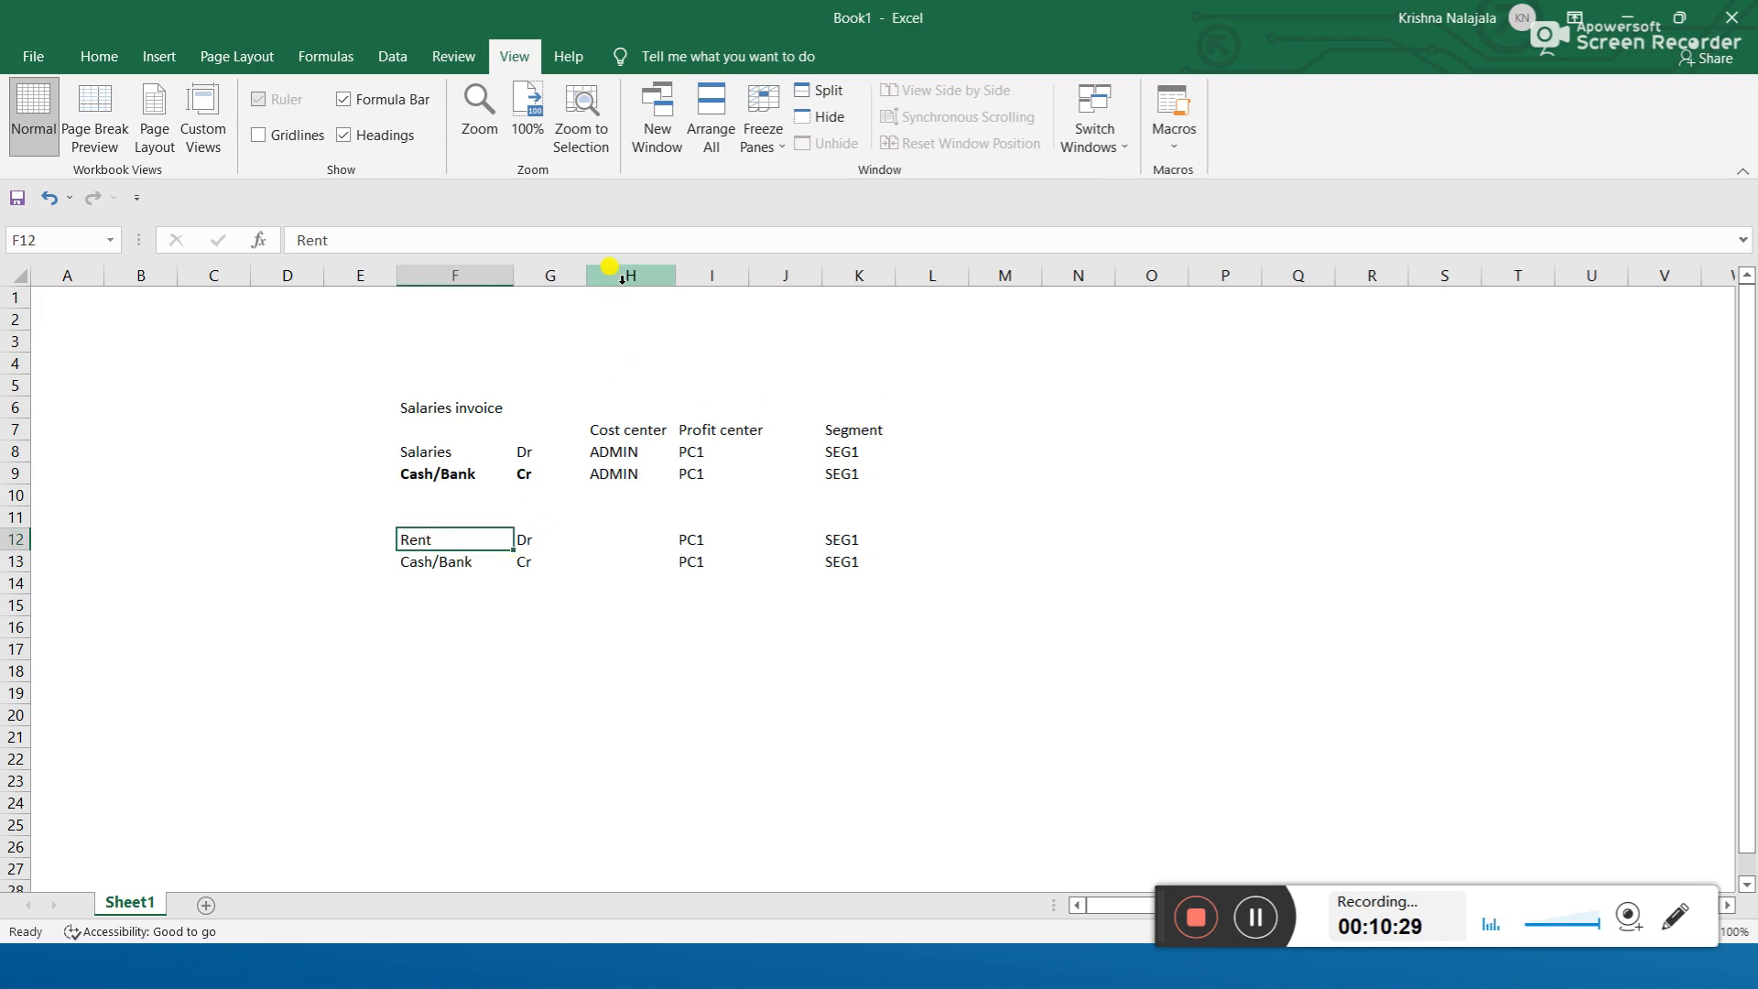
pyautogui.click(600, 536)
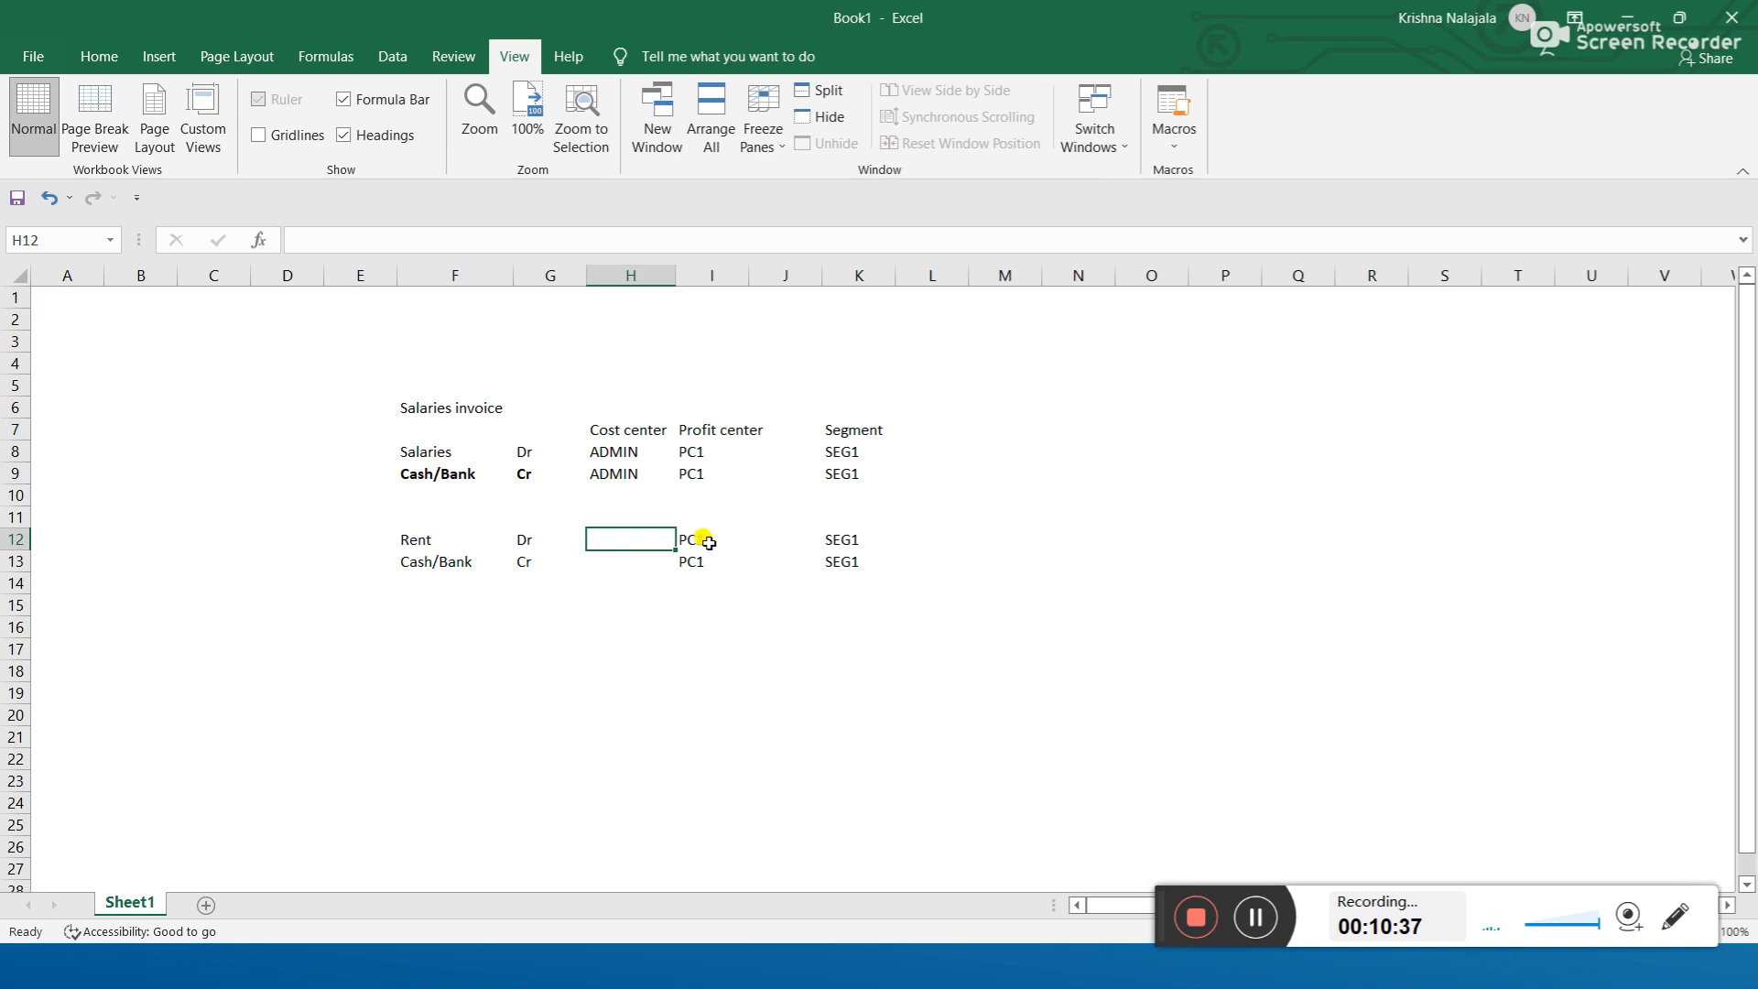
pyautogui.click(731, 633)
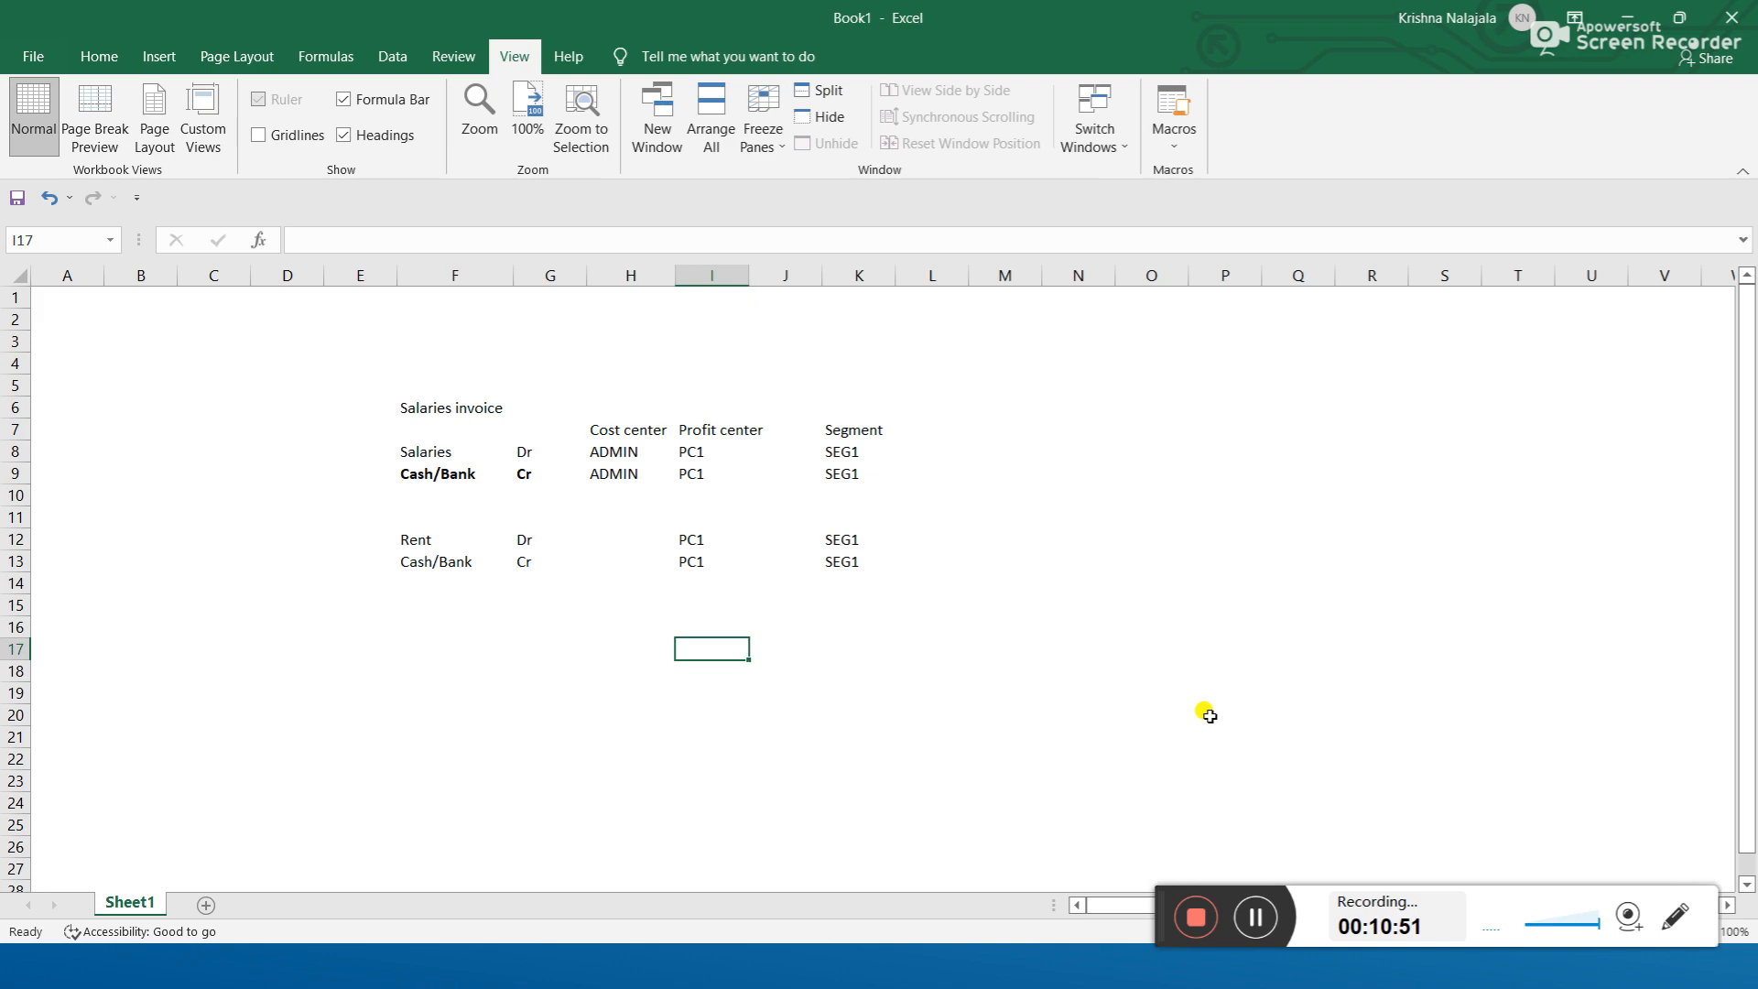
pyautogui.moveTo(1256, 911); pyautogui.dragTo(1066, 959)
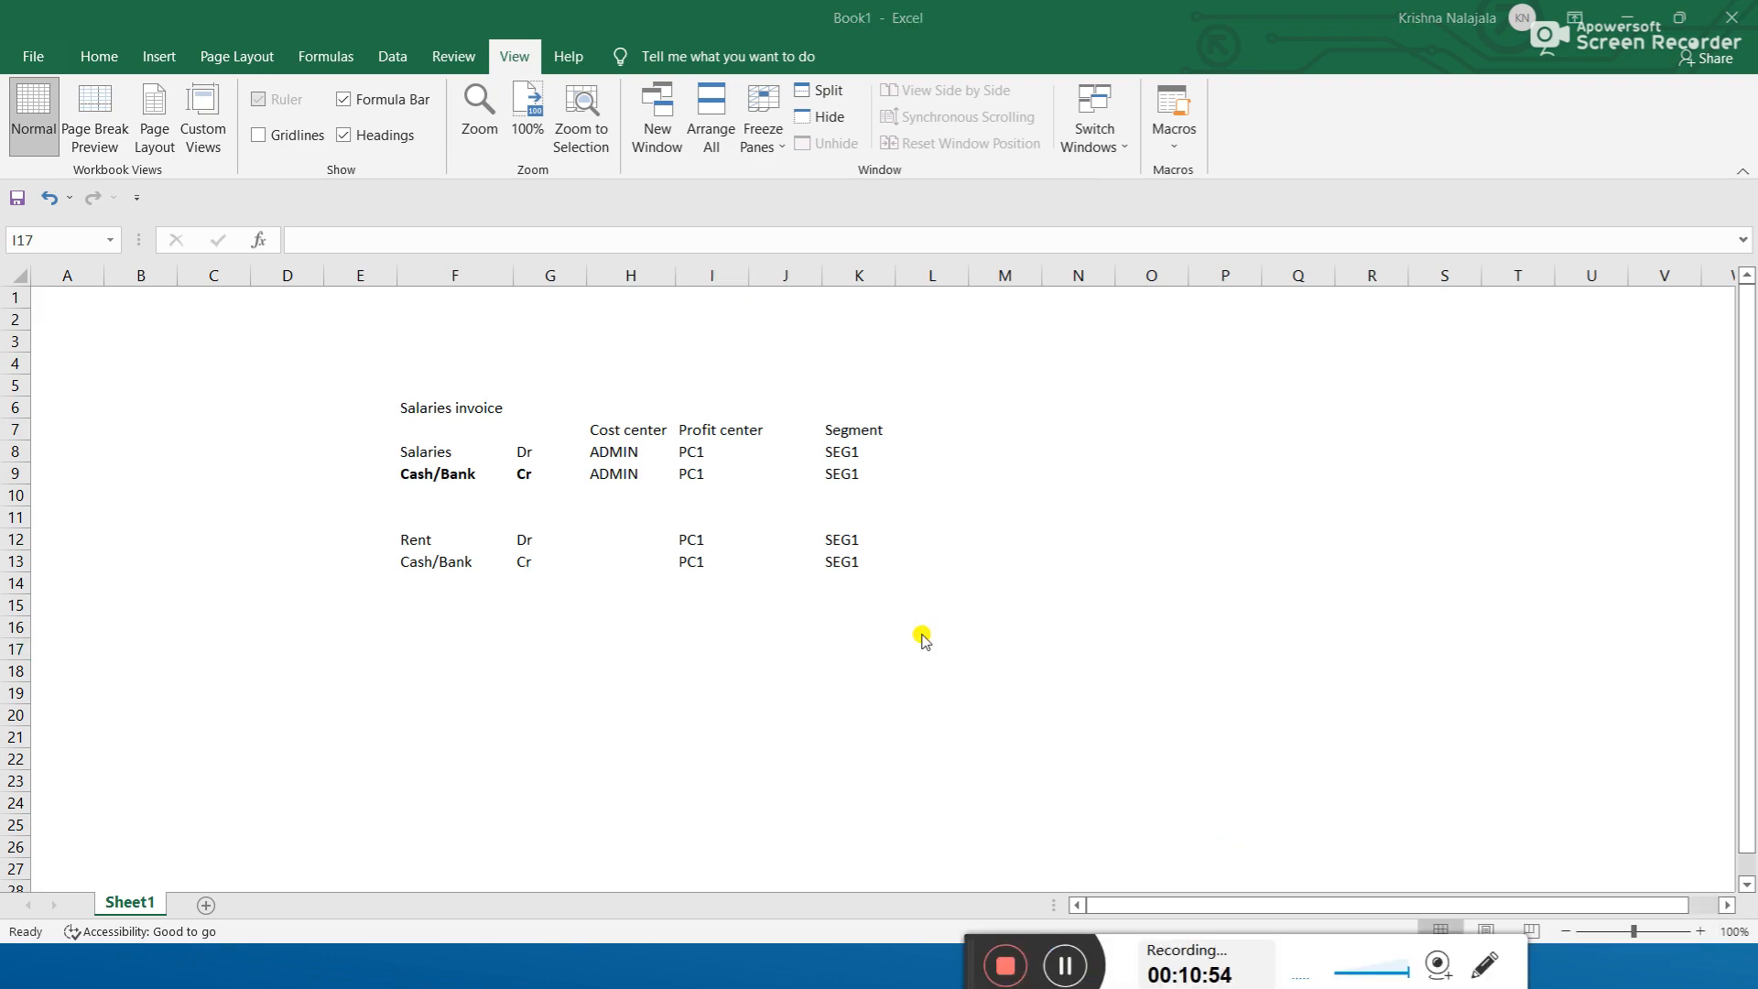
# - Switch to the SAP remote desktop session, run transaction spro and open the SAP Reference IMG
pyautogui.hotkey('alt', 'Tab')
pyautogui.hotkey('alt', 'Tab')
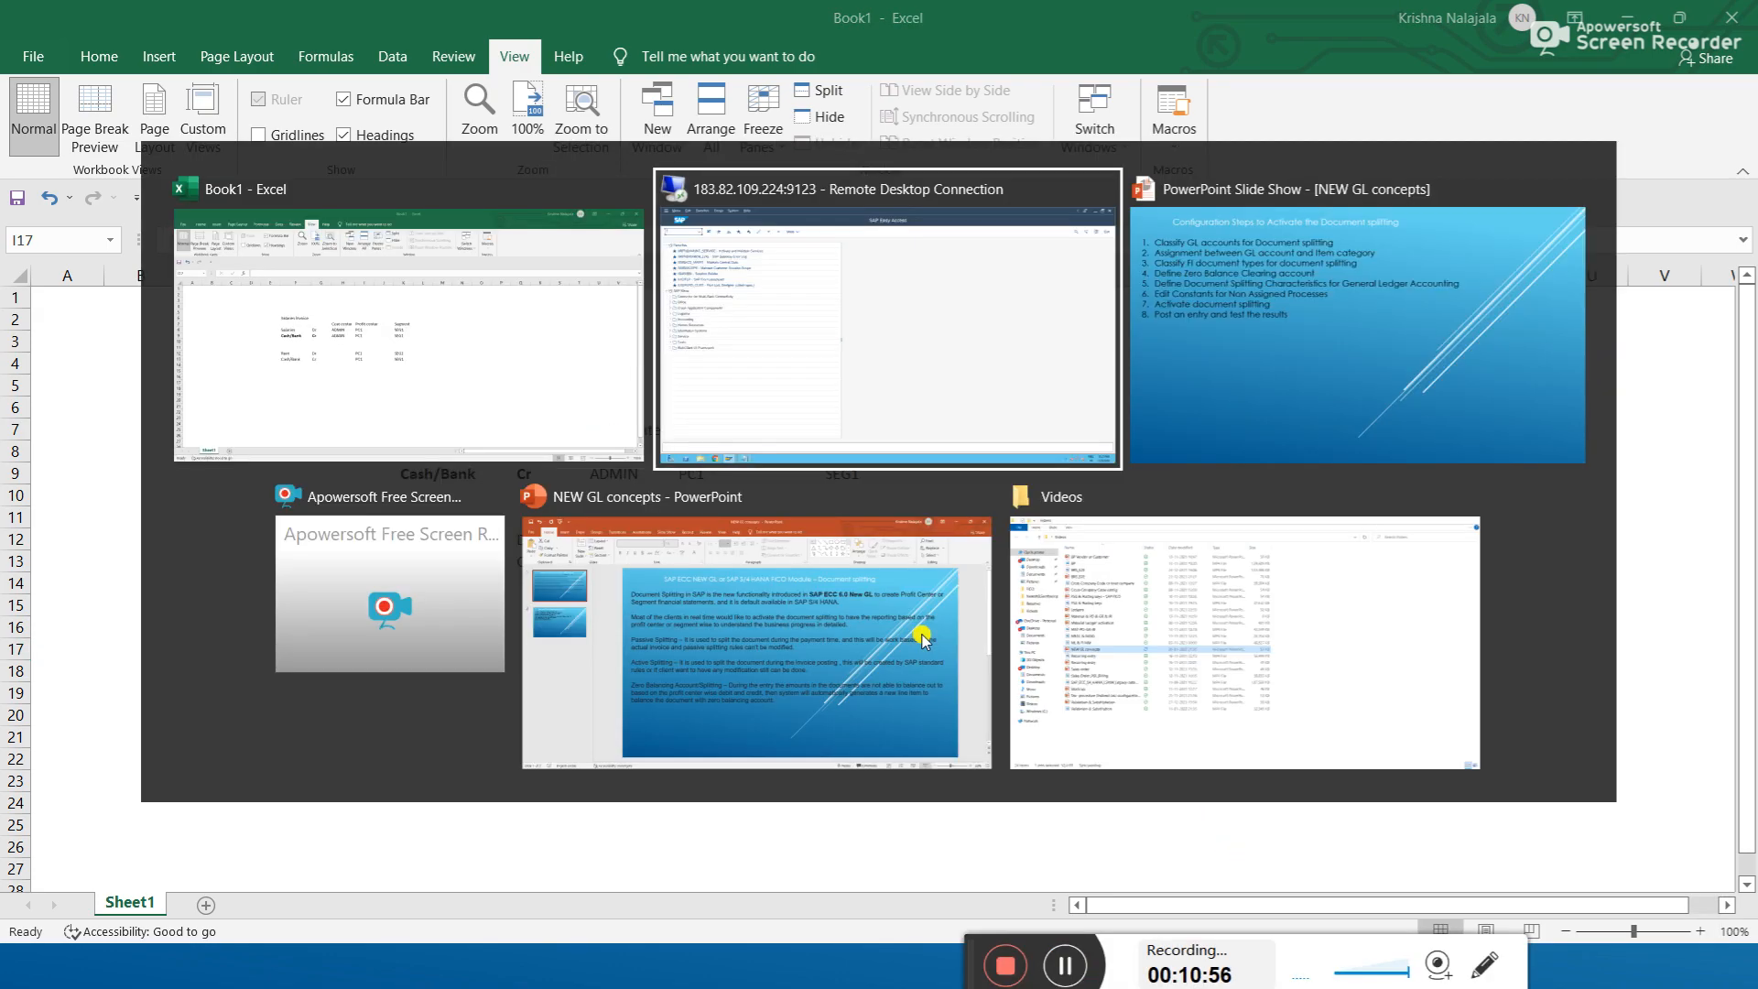
pyautogui.write('spro')
pyautogui.press('Return')
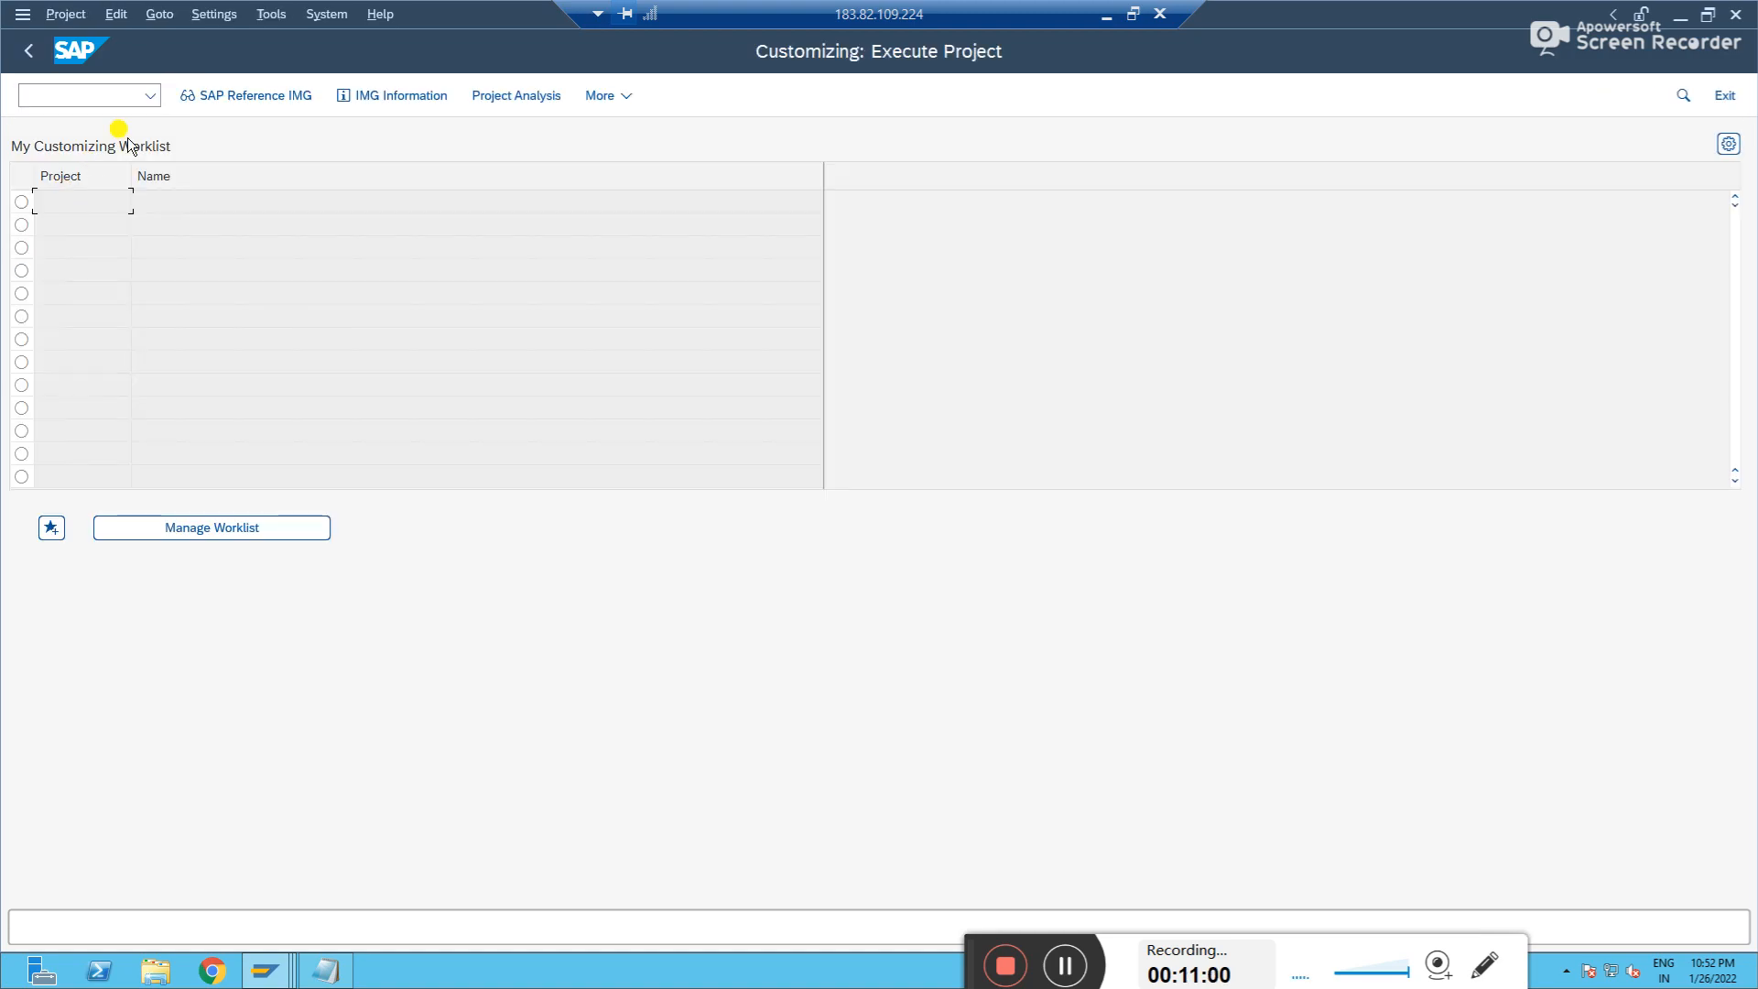
pyautogui.click(218, 94)
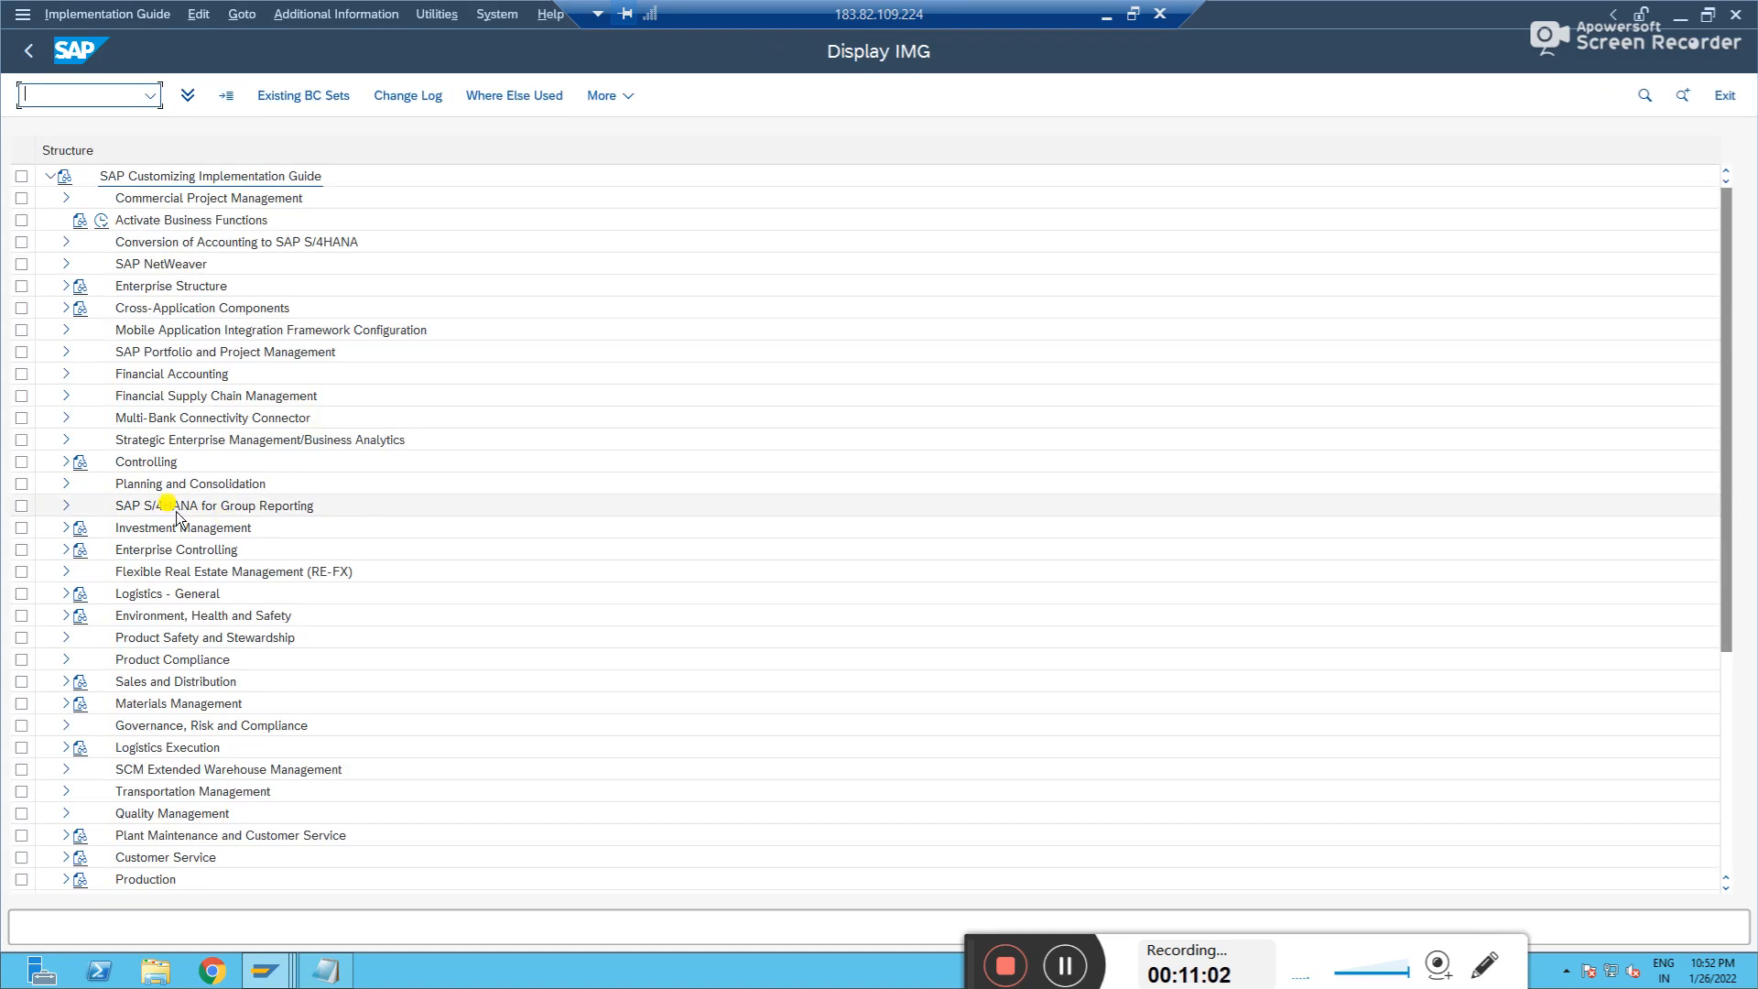
# - Expand Financial Accounting, General Ledger Accounting, Business Transactions and Document Splitting in the implementation guide
pyautogui.click(65, 374)
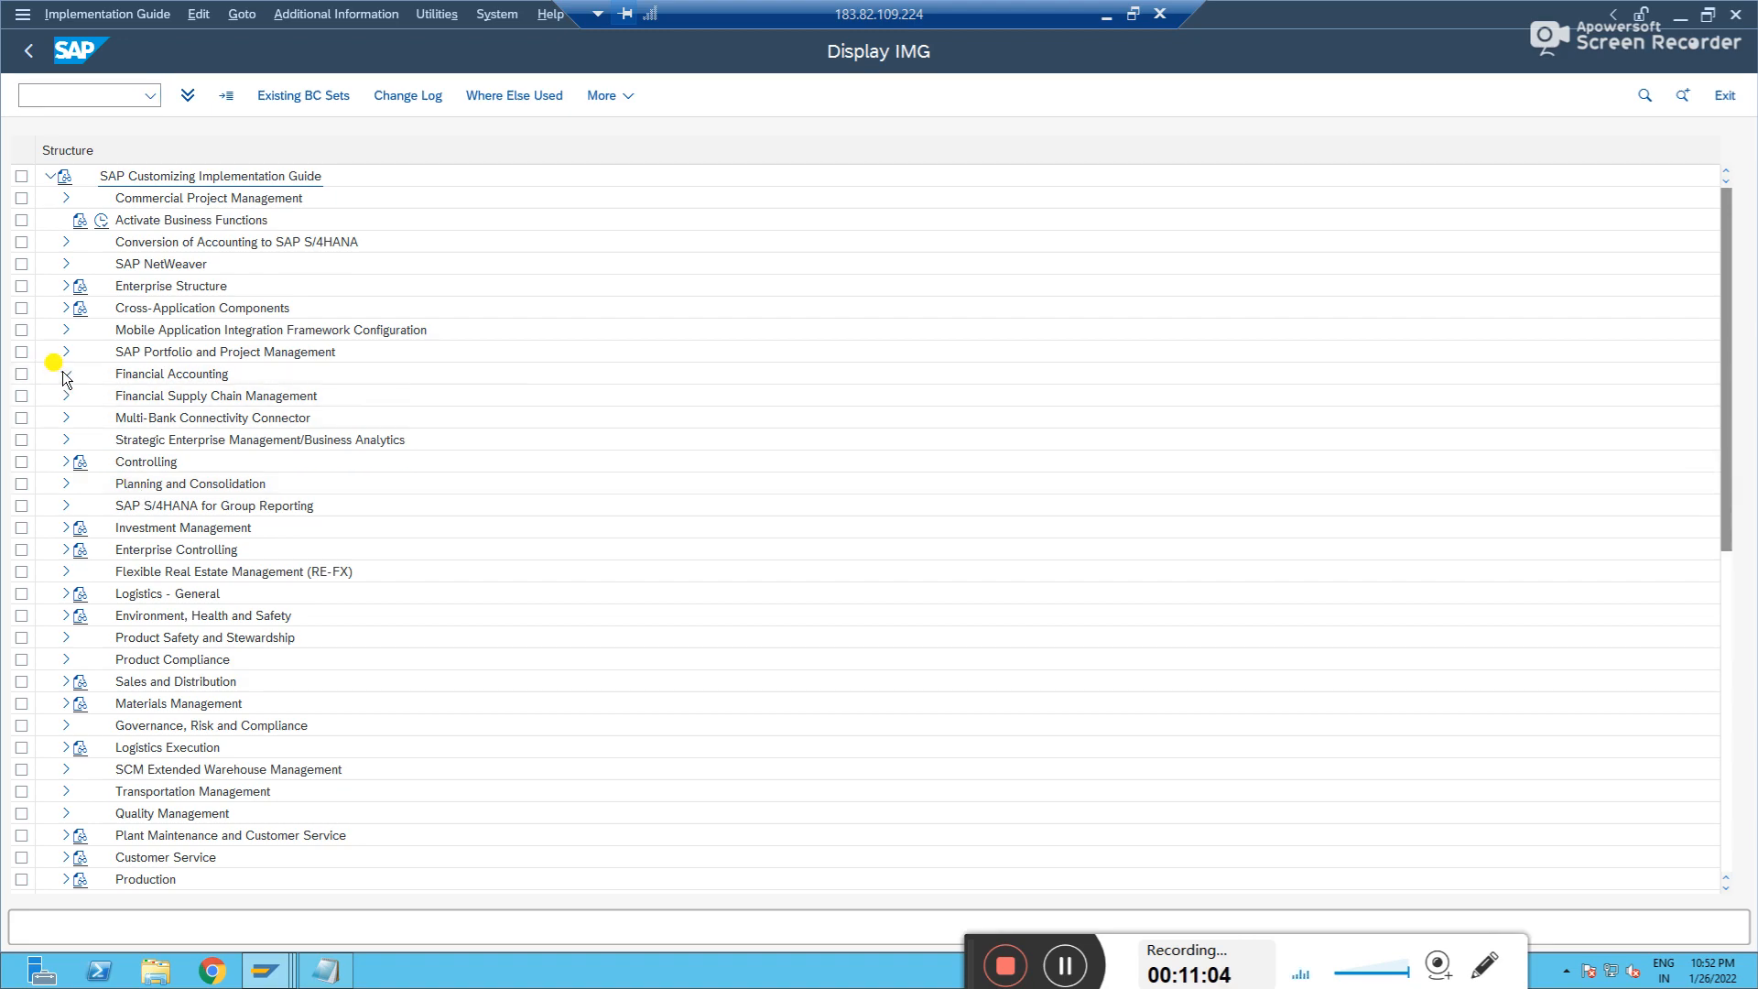
pyautogui.click(82, 397)
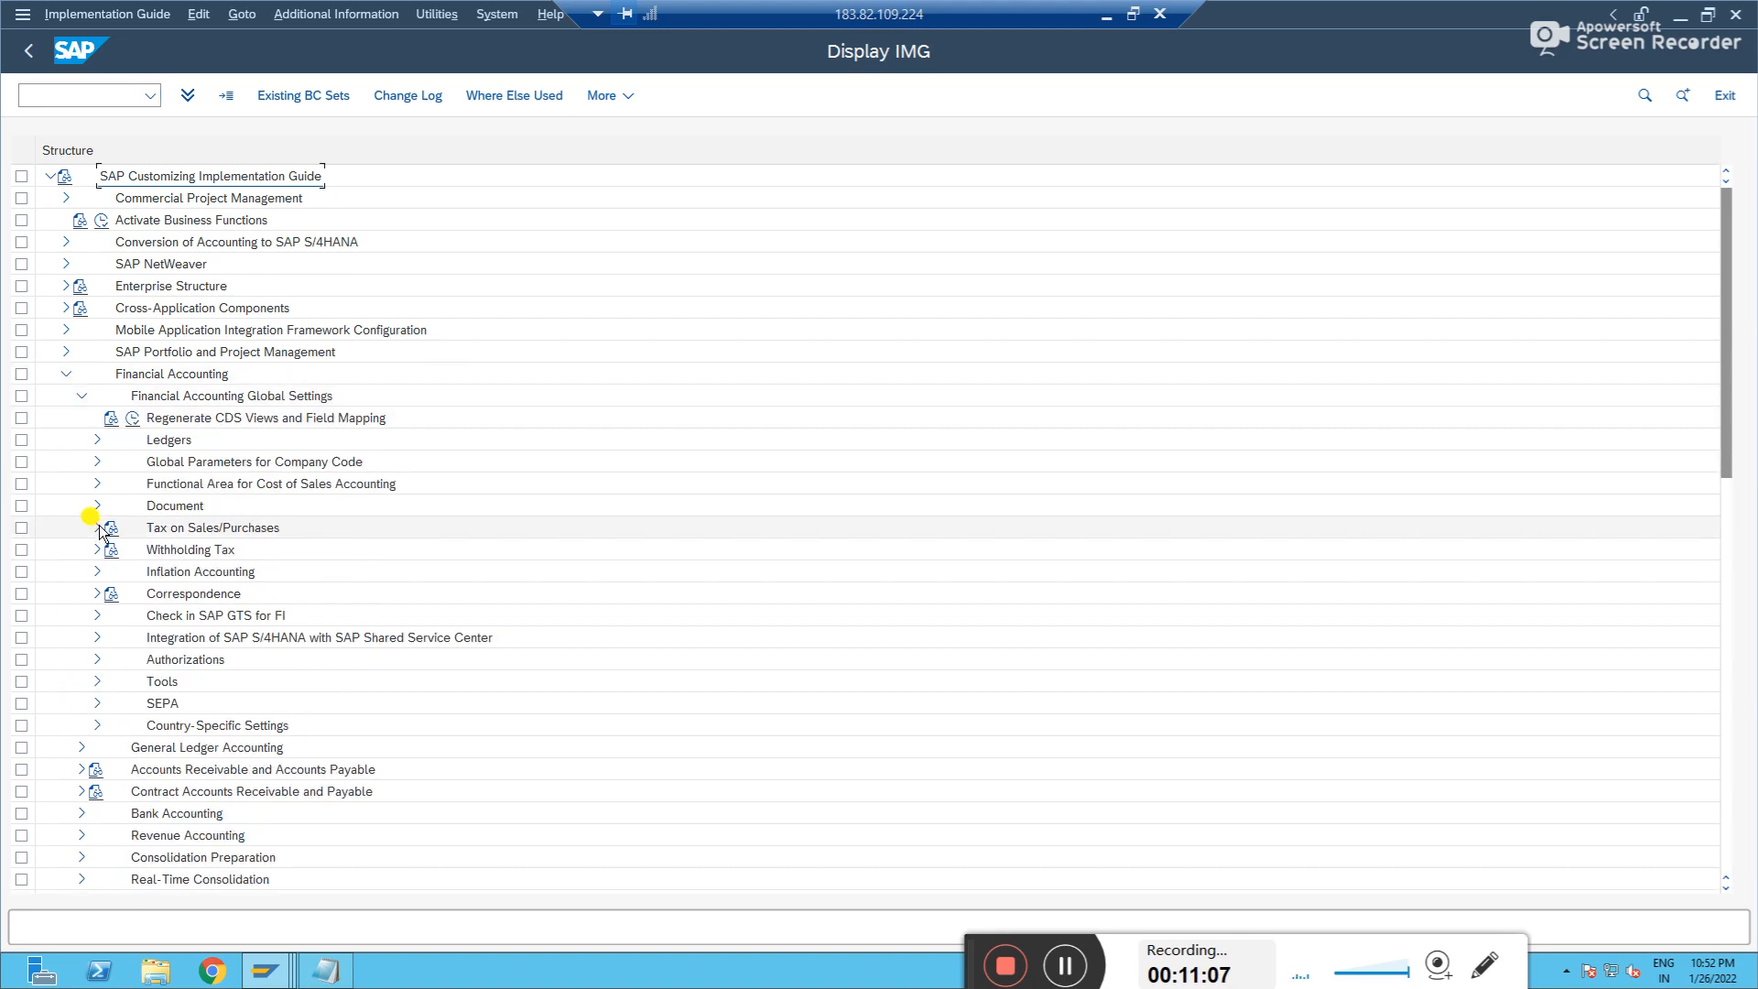
pyautogui.click(81, 396)
pyautogui.click(82, 418)
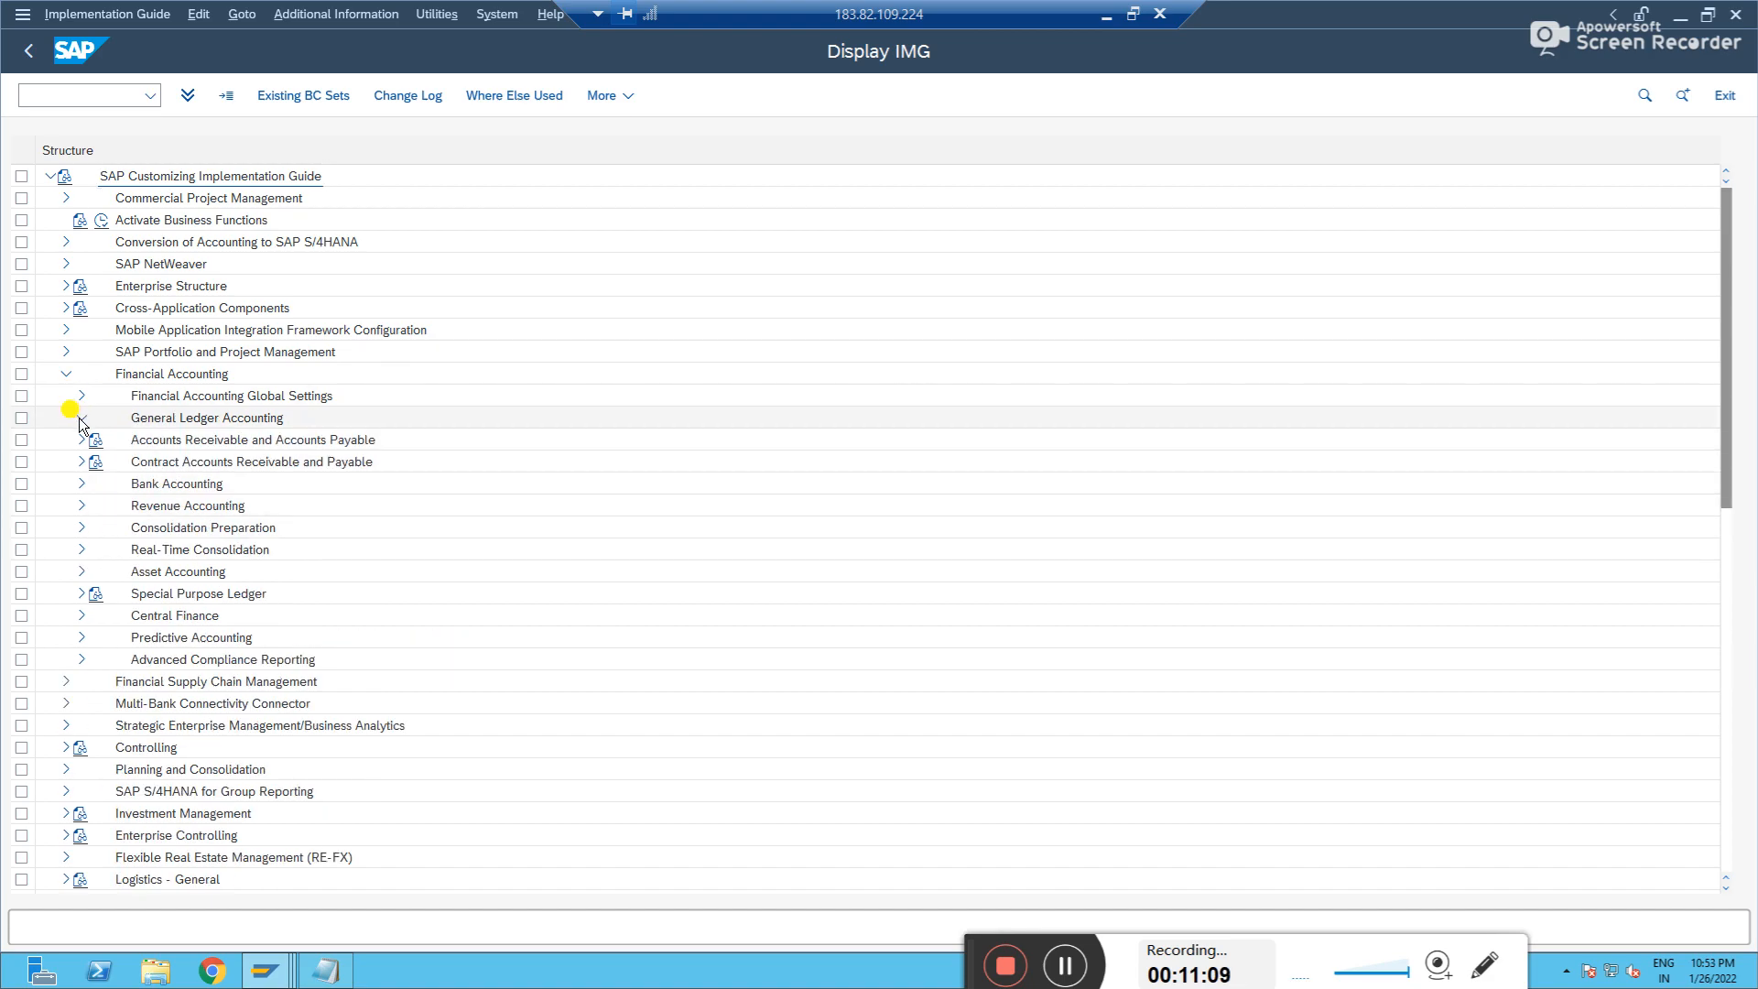
pyautogui.click(97, 462)
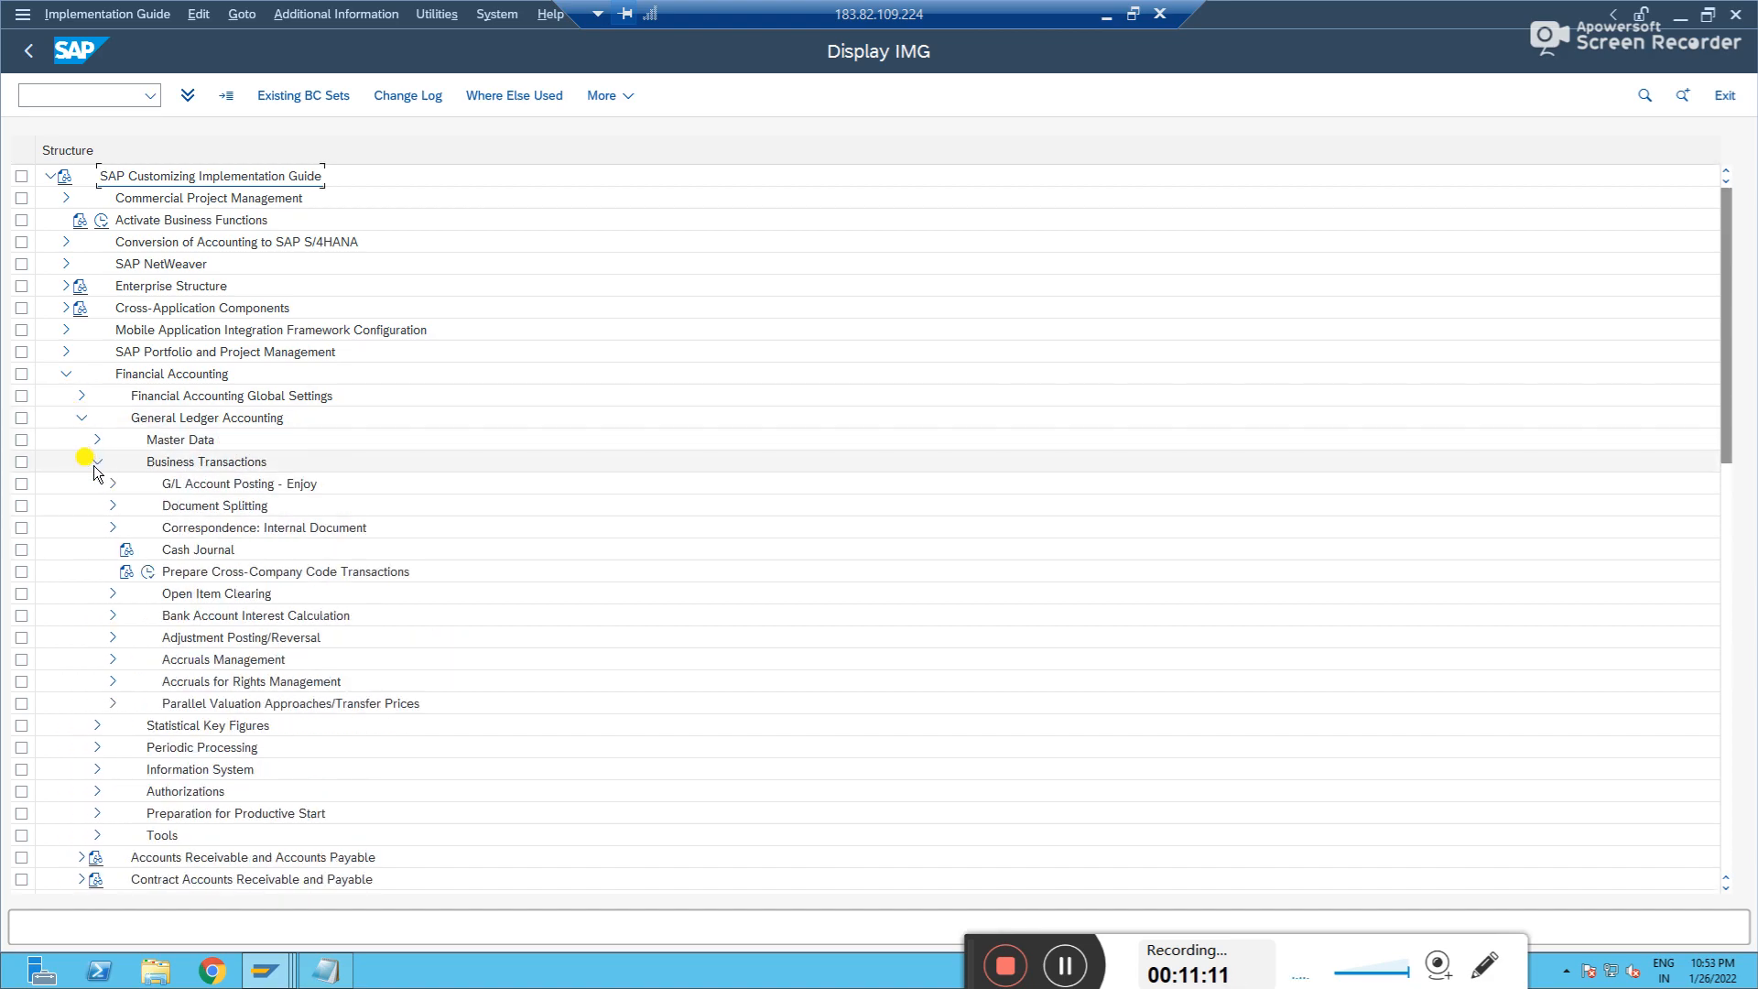
pyautogui.click(112, 506)
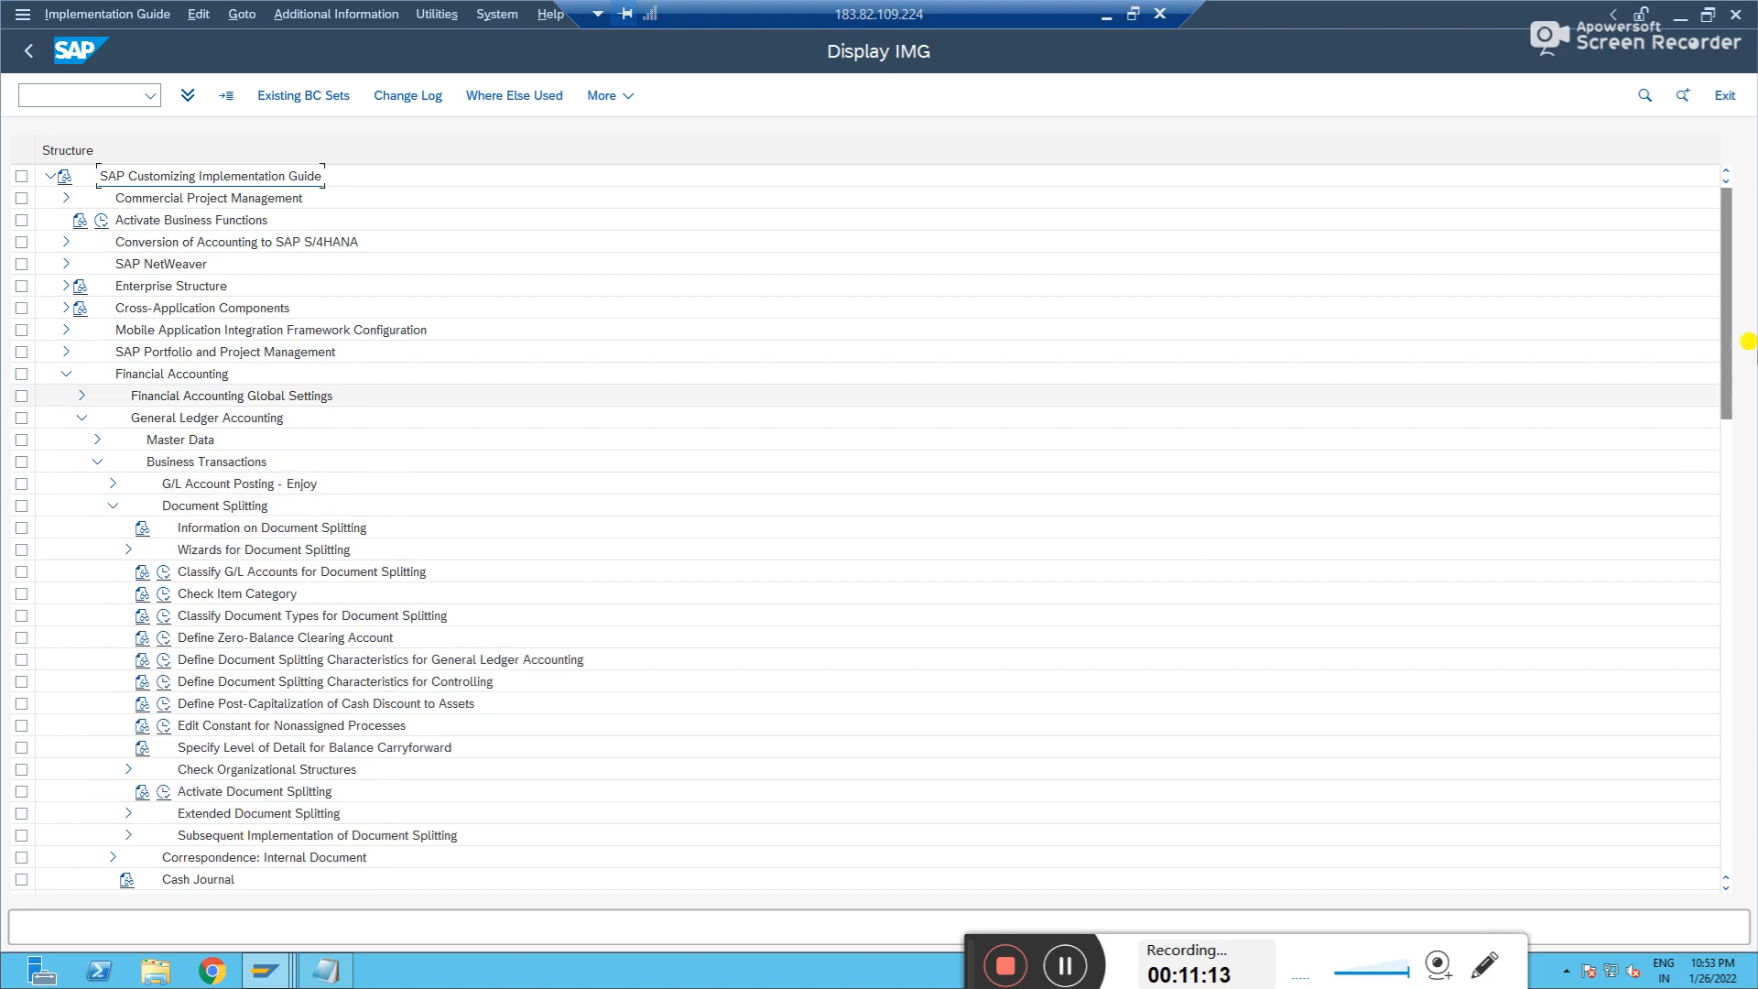
pyautogui.click(1710, 285)
pyautogui.moveTo(1725, 362); pyautogui.dragTo(1725, 414)
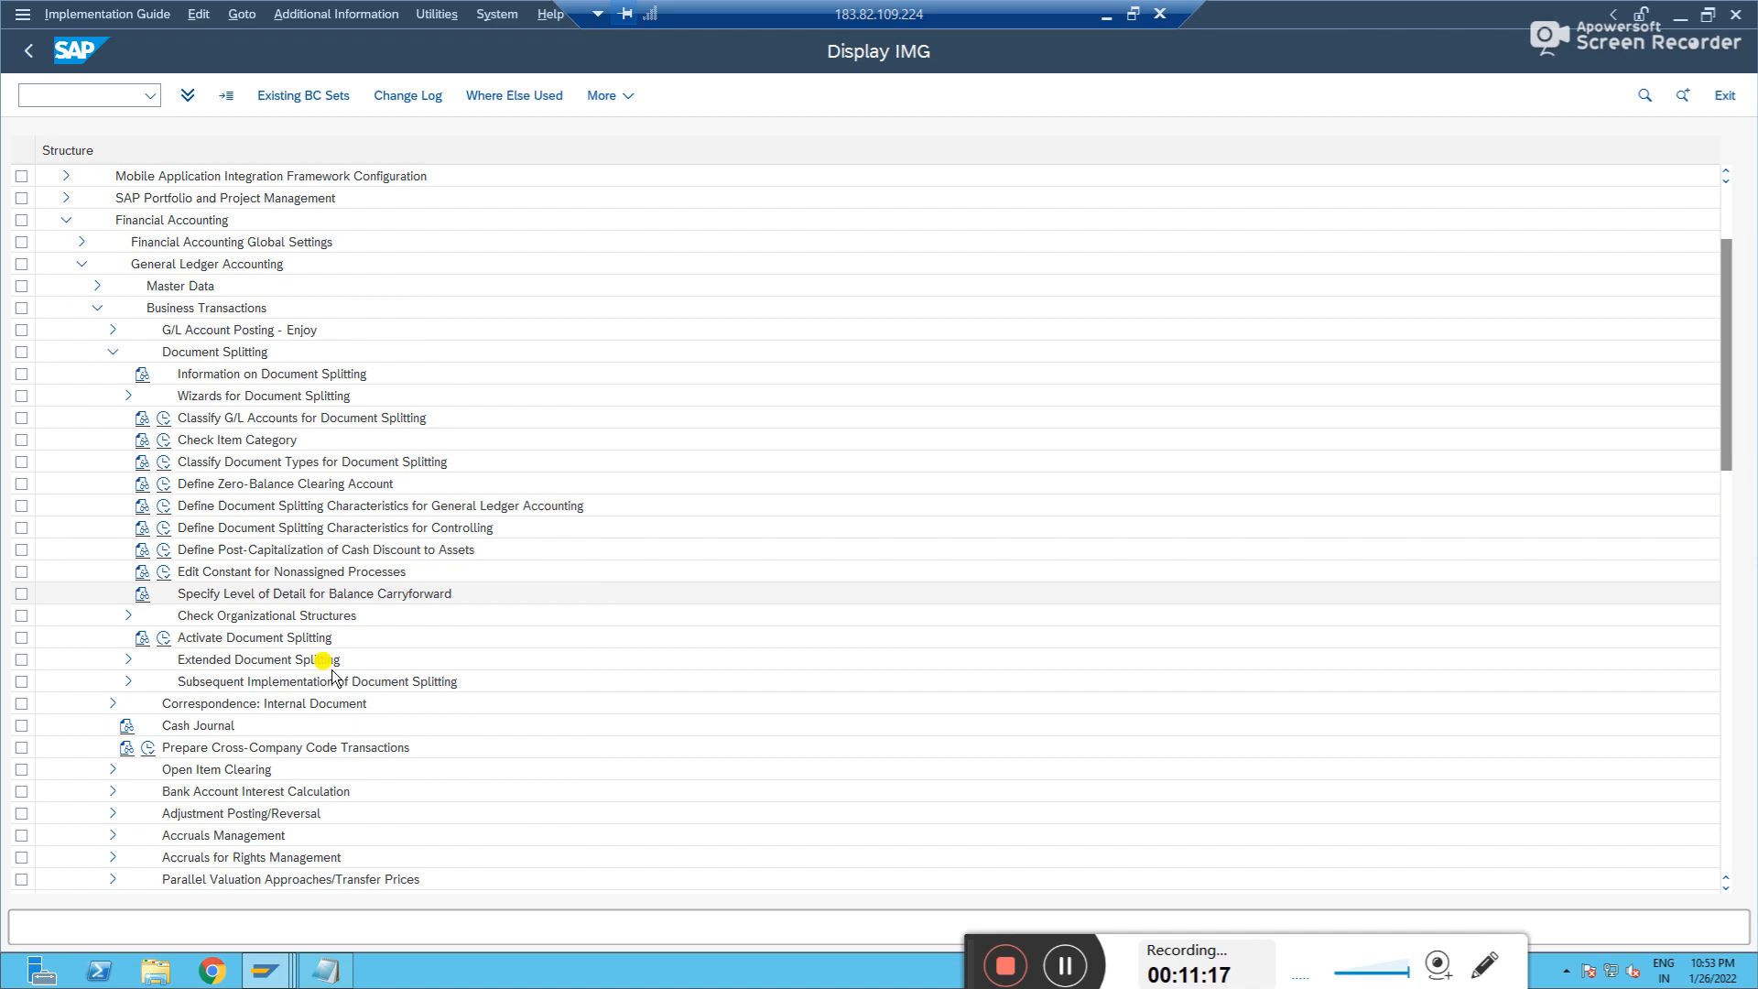
# - Open the Activate Document Splitting activity and find company code AB88 under Deactivation per Company Code
pyautogui.click(163, 639)
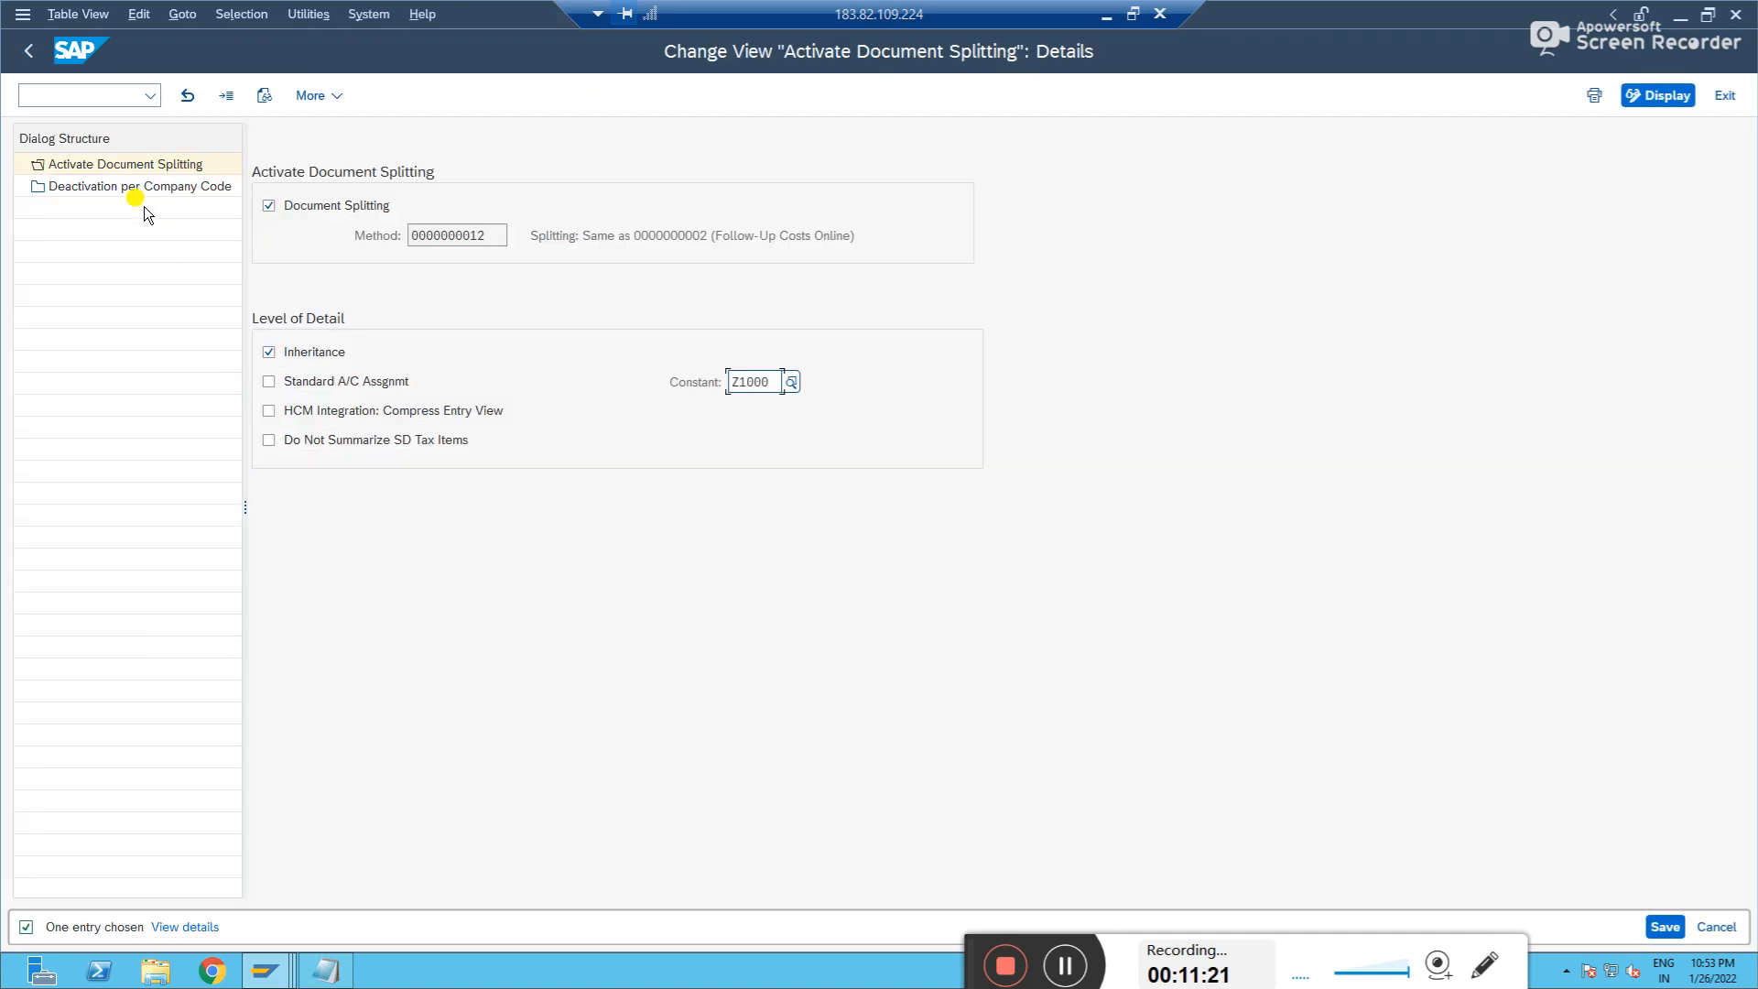
pyautogui.click(142, 187)
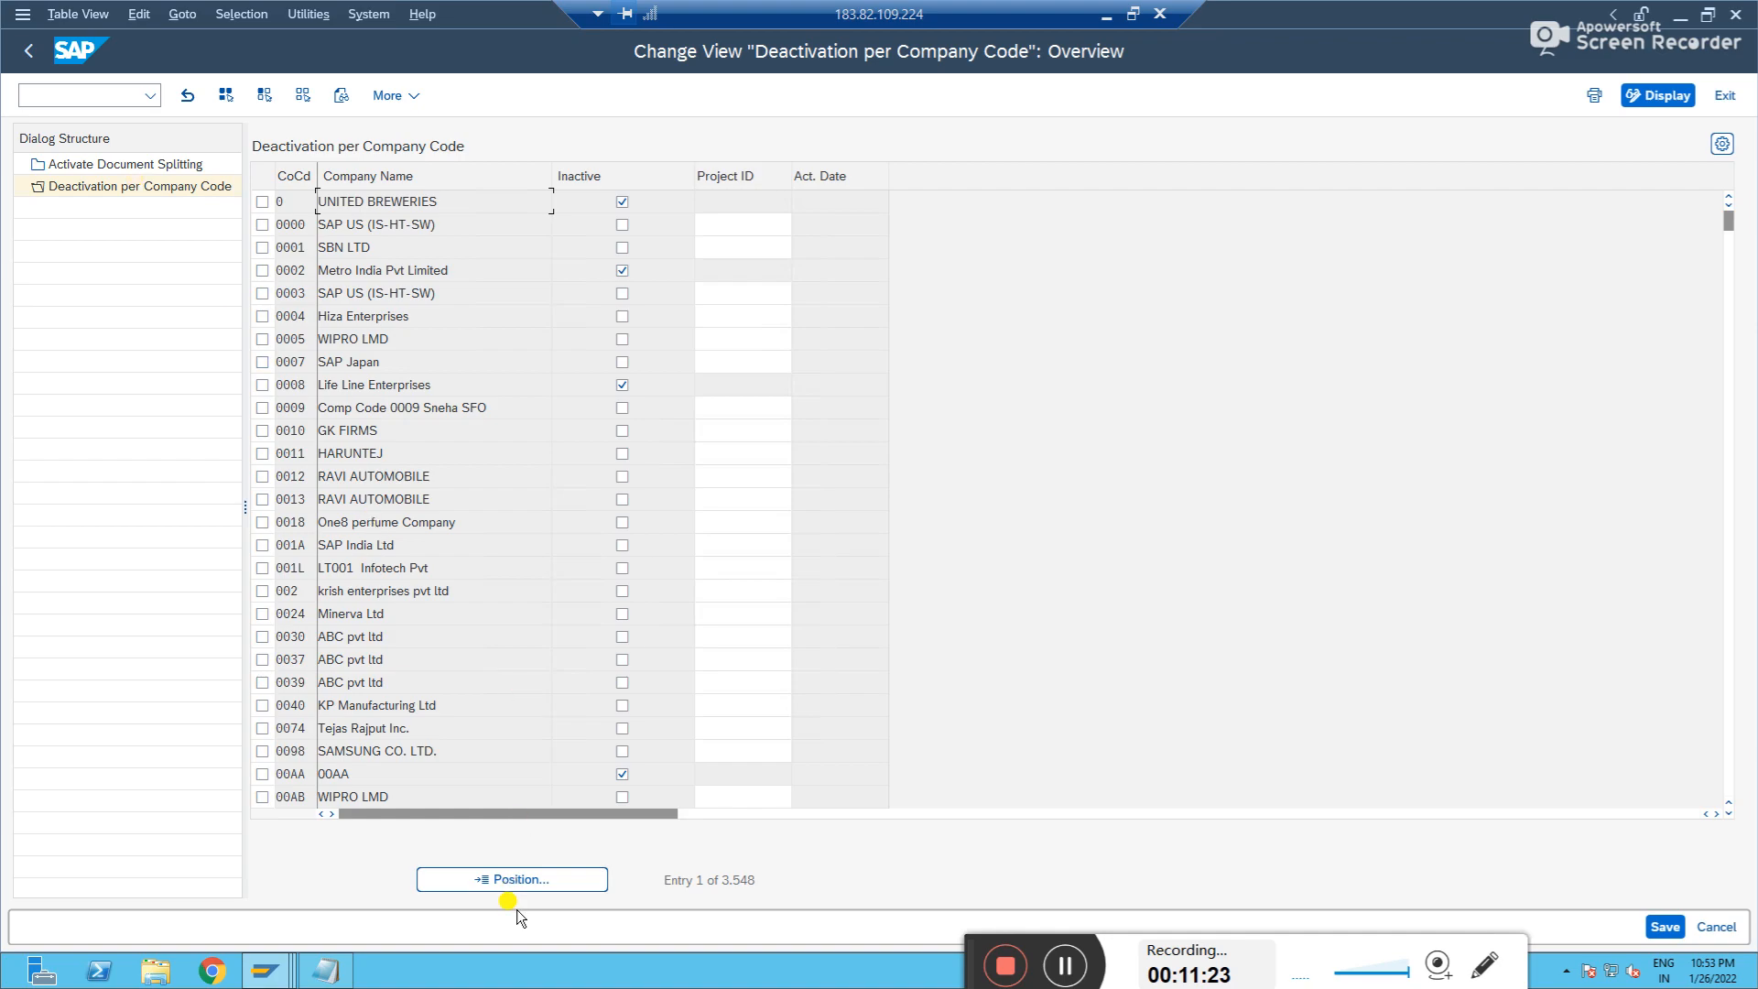
pyautogui.click(513, 879)
pyautogui.write('AB88')
pyautogui.press('Return')
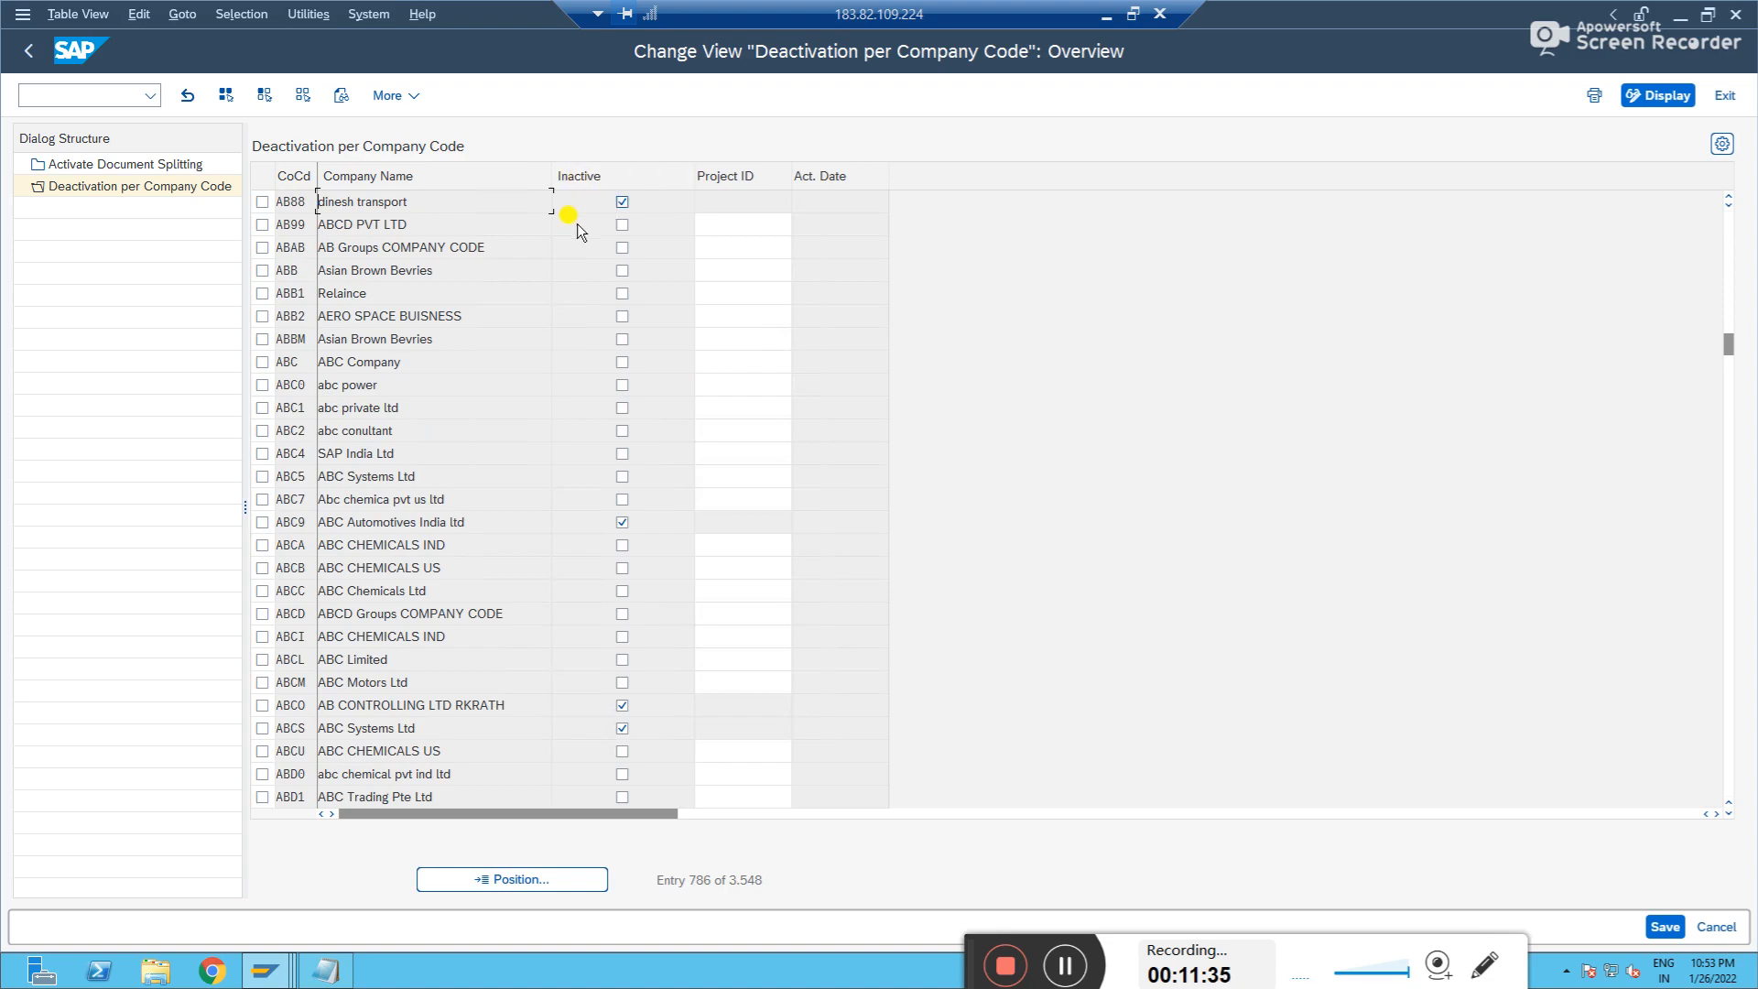
# - Switch to the Display G/L Account Centrally session and start transaction /nf-02 for a G/L account posting
pyautogui.hotkey('alt', 'Tab')
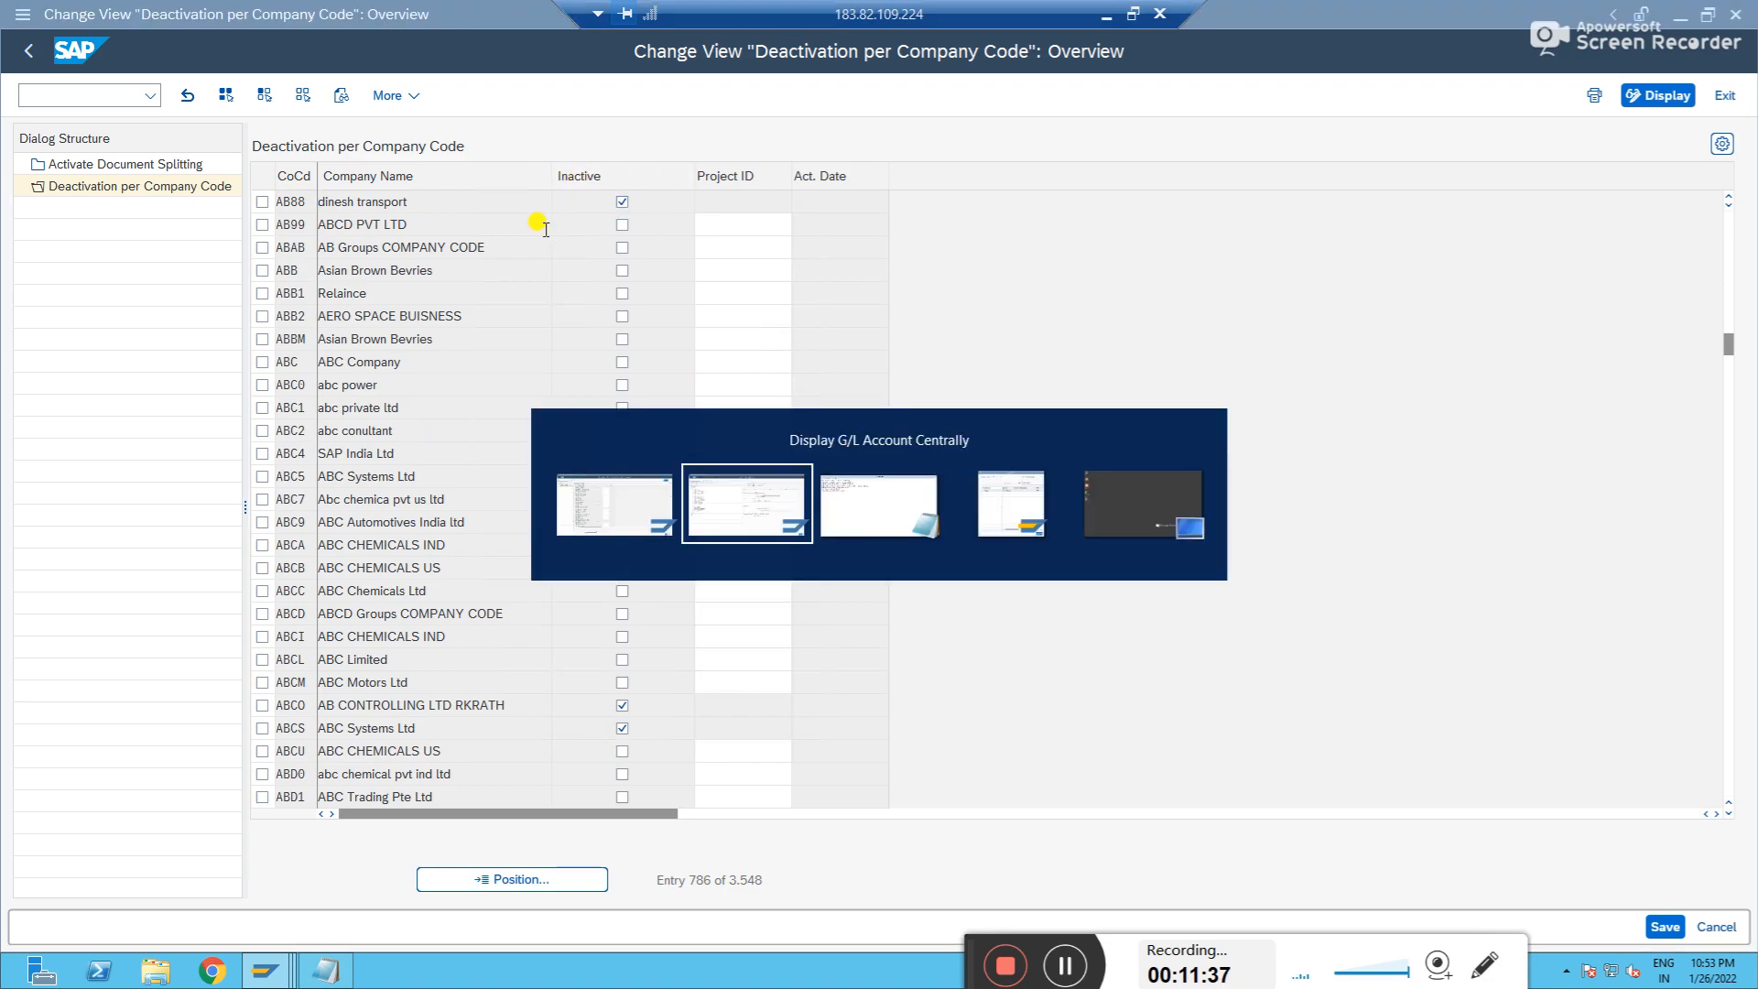
pyautogui.hotkey('alt', 'Tab')
pyautogui.hotkey('alt', 'Tab')
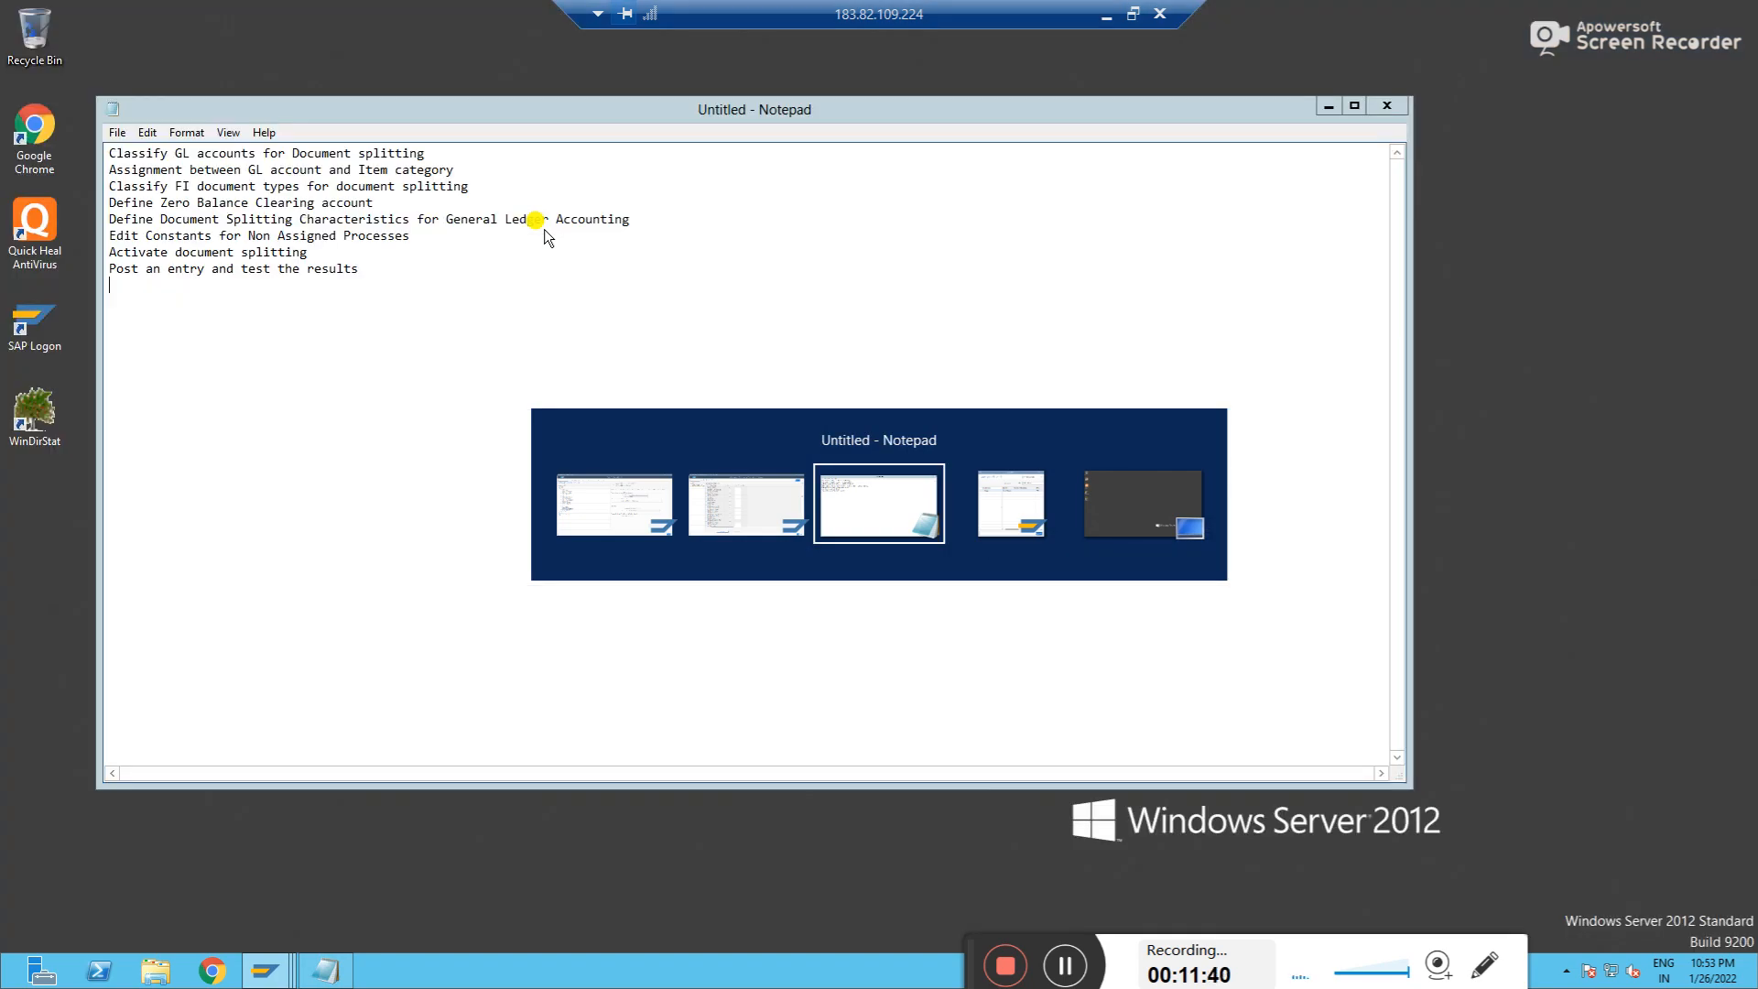
pyautogui.hotkey('alt', 'Tab')
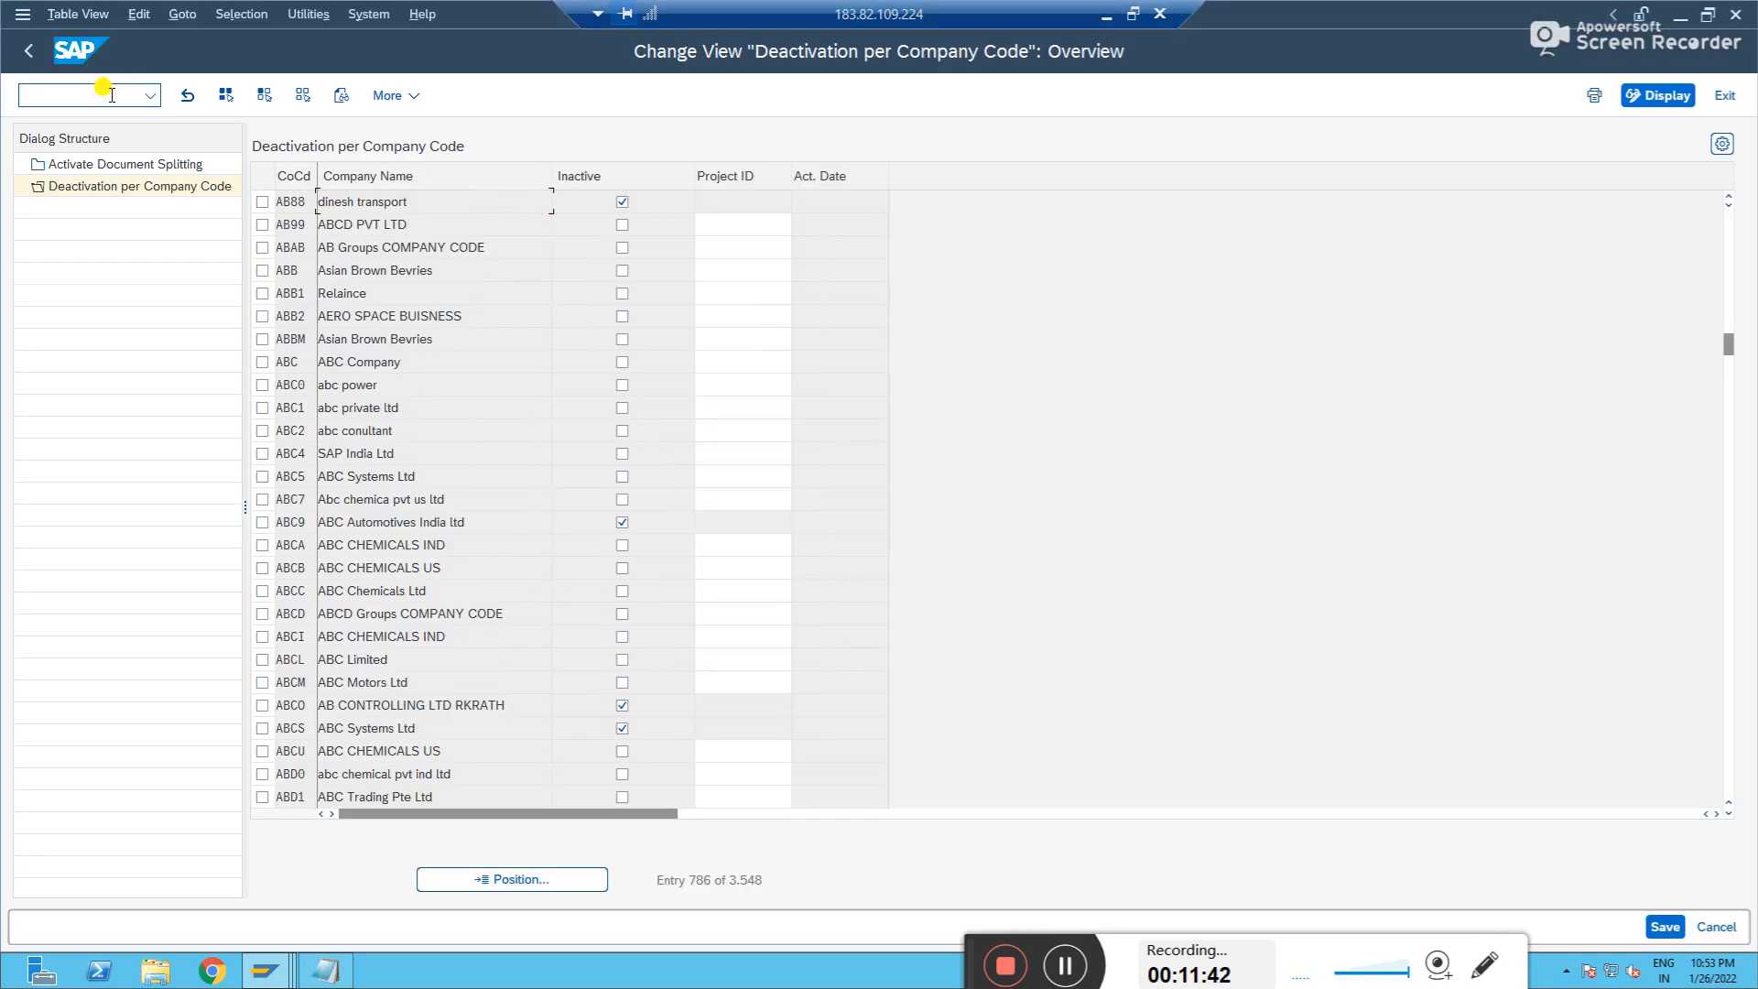
pyautogui.hotkey('alt', 'Tab')
pyautogui.click(105, 101)
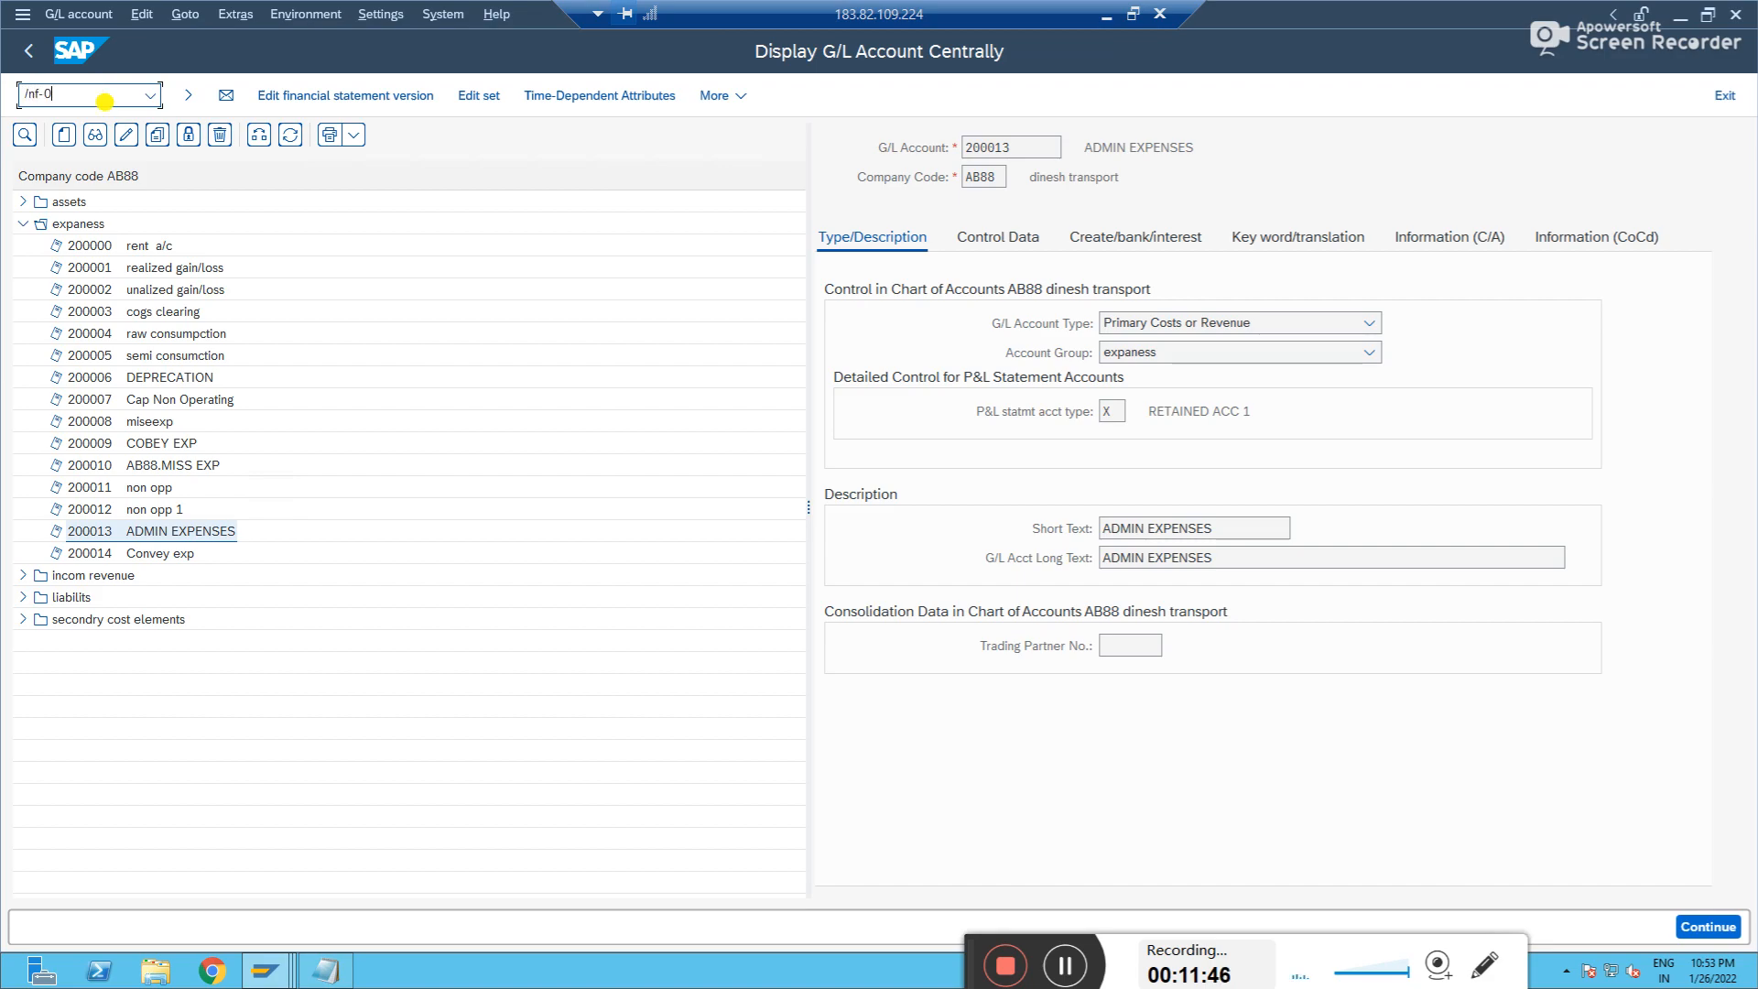
pyautogui.write('/nf-02')
pyautogui.press('Return')
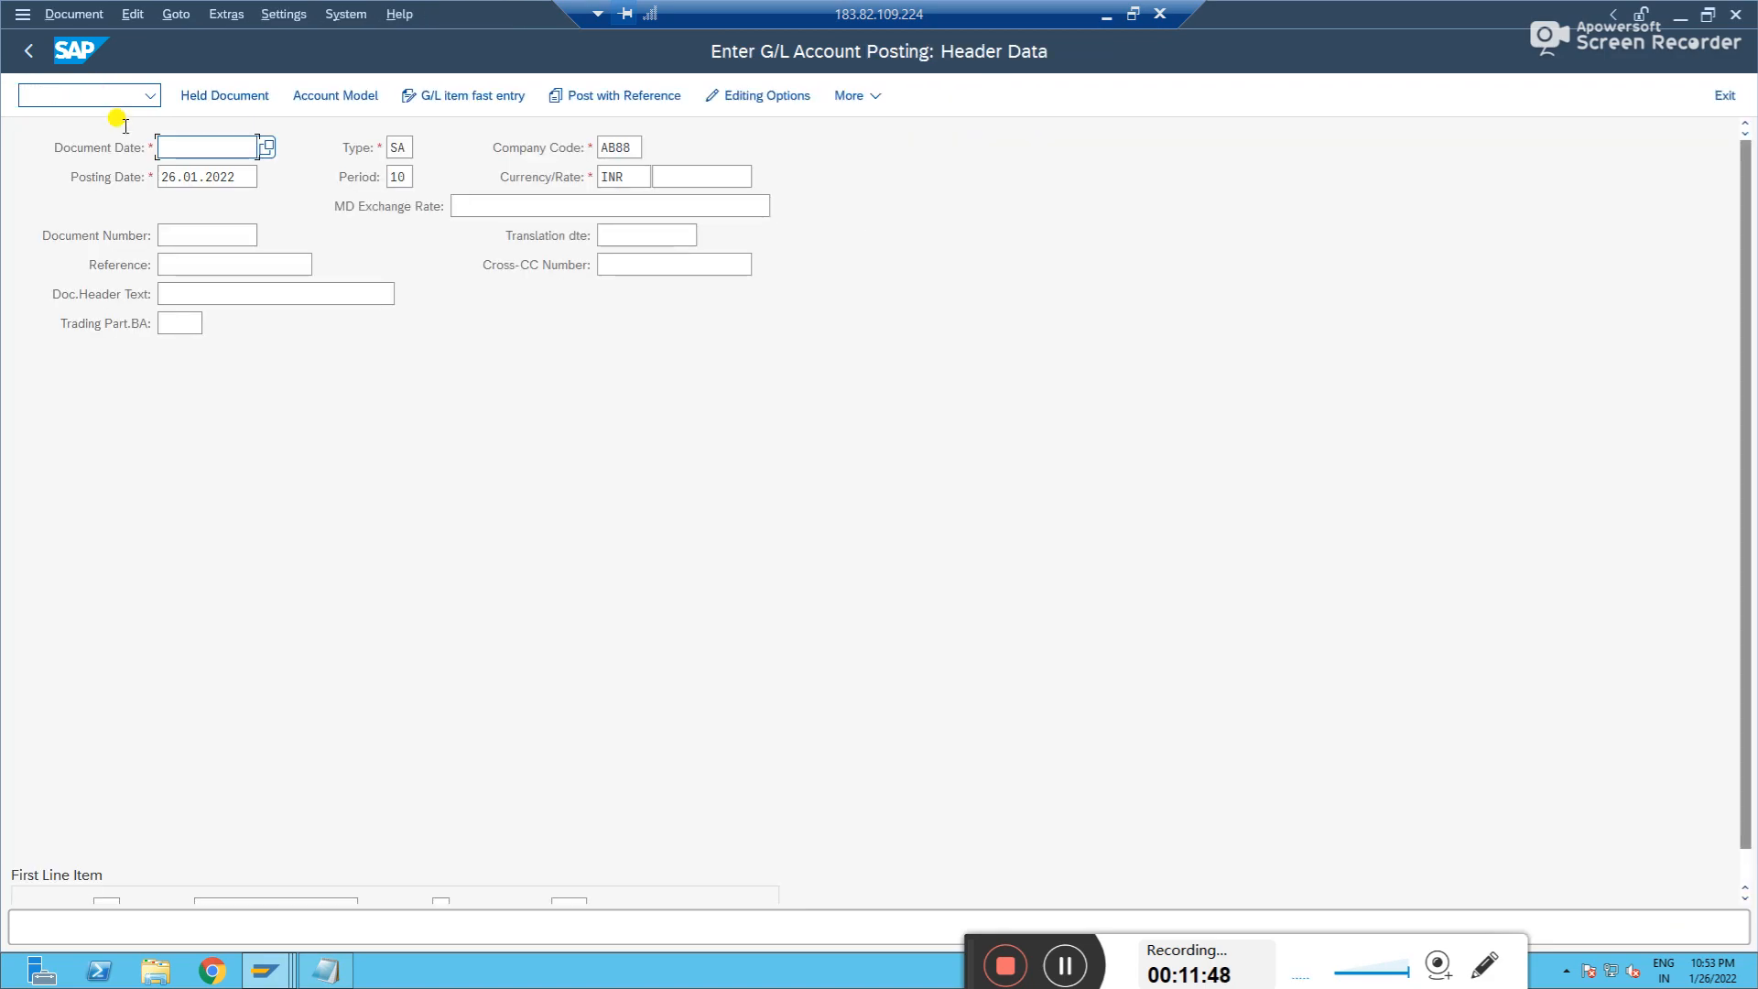
# - Enter document date 26012022 and the Convey Exp G/L account as the first line item with posting key 40
pyautogui.press('Tab')
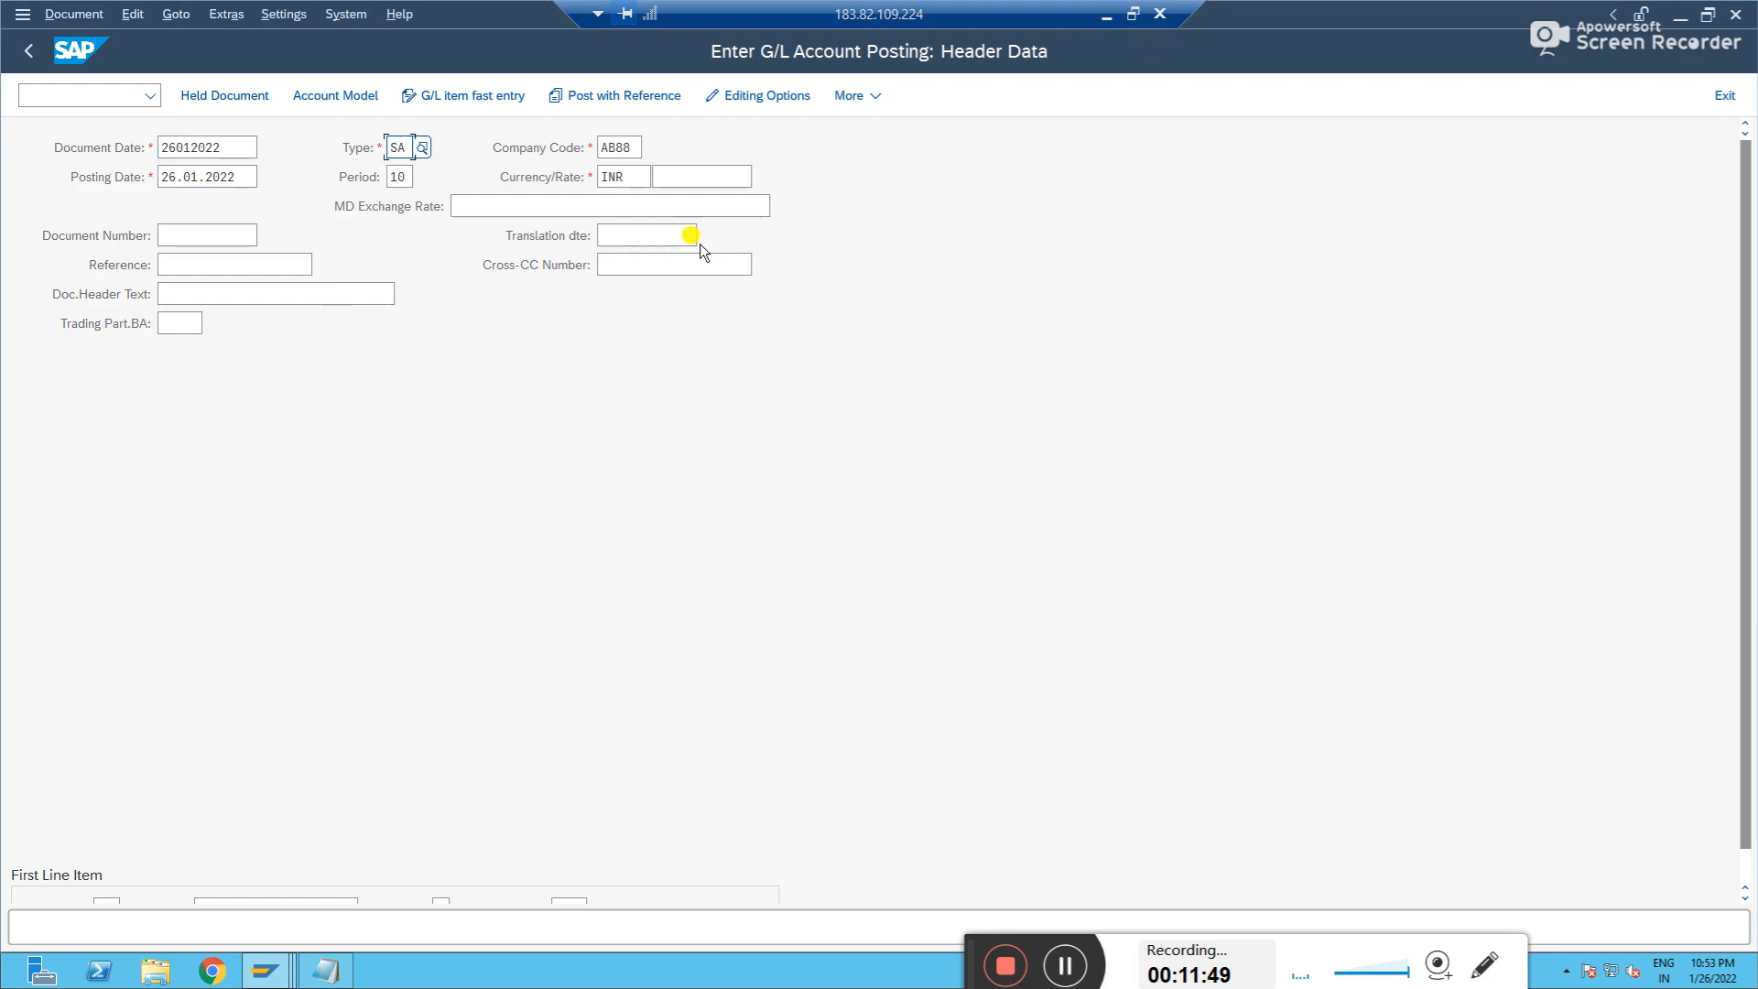
pyautogui.moveTo(1742, 373); pyautogui.dragTo(1749, 630)
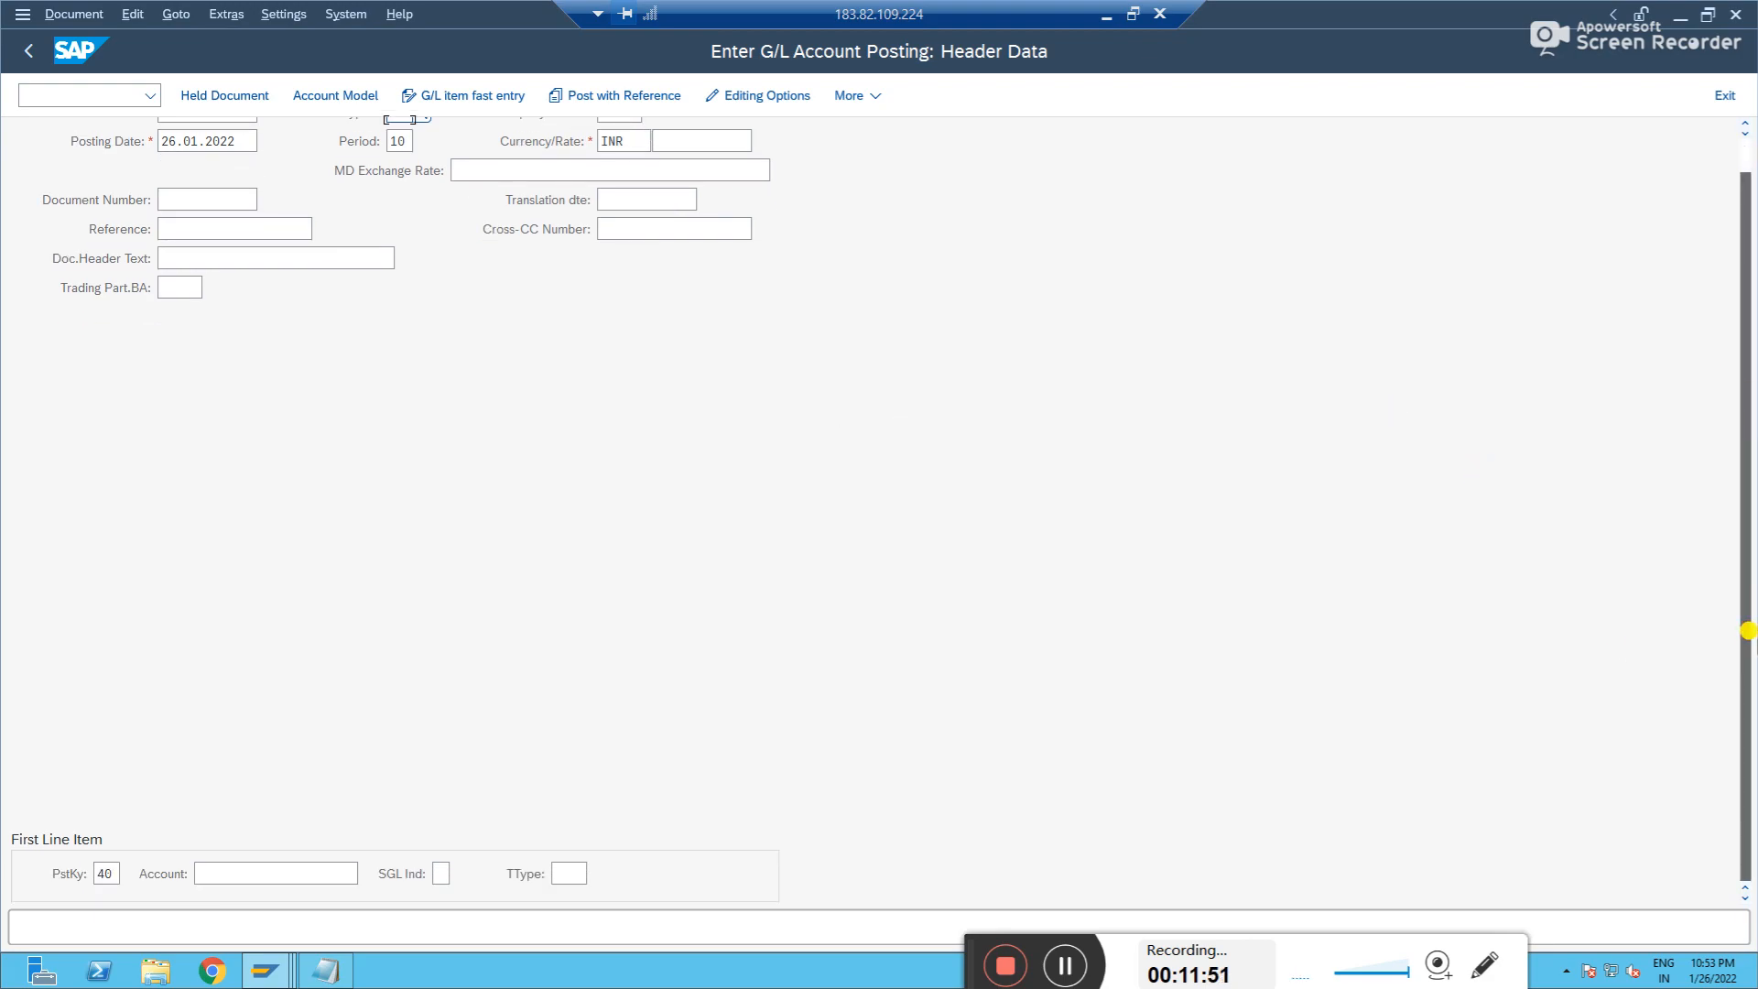
pyautogui.click(316, 870)
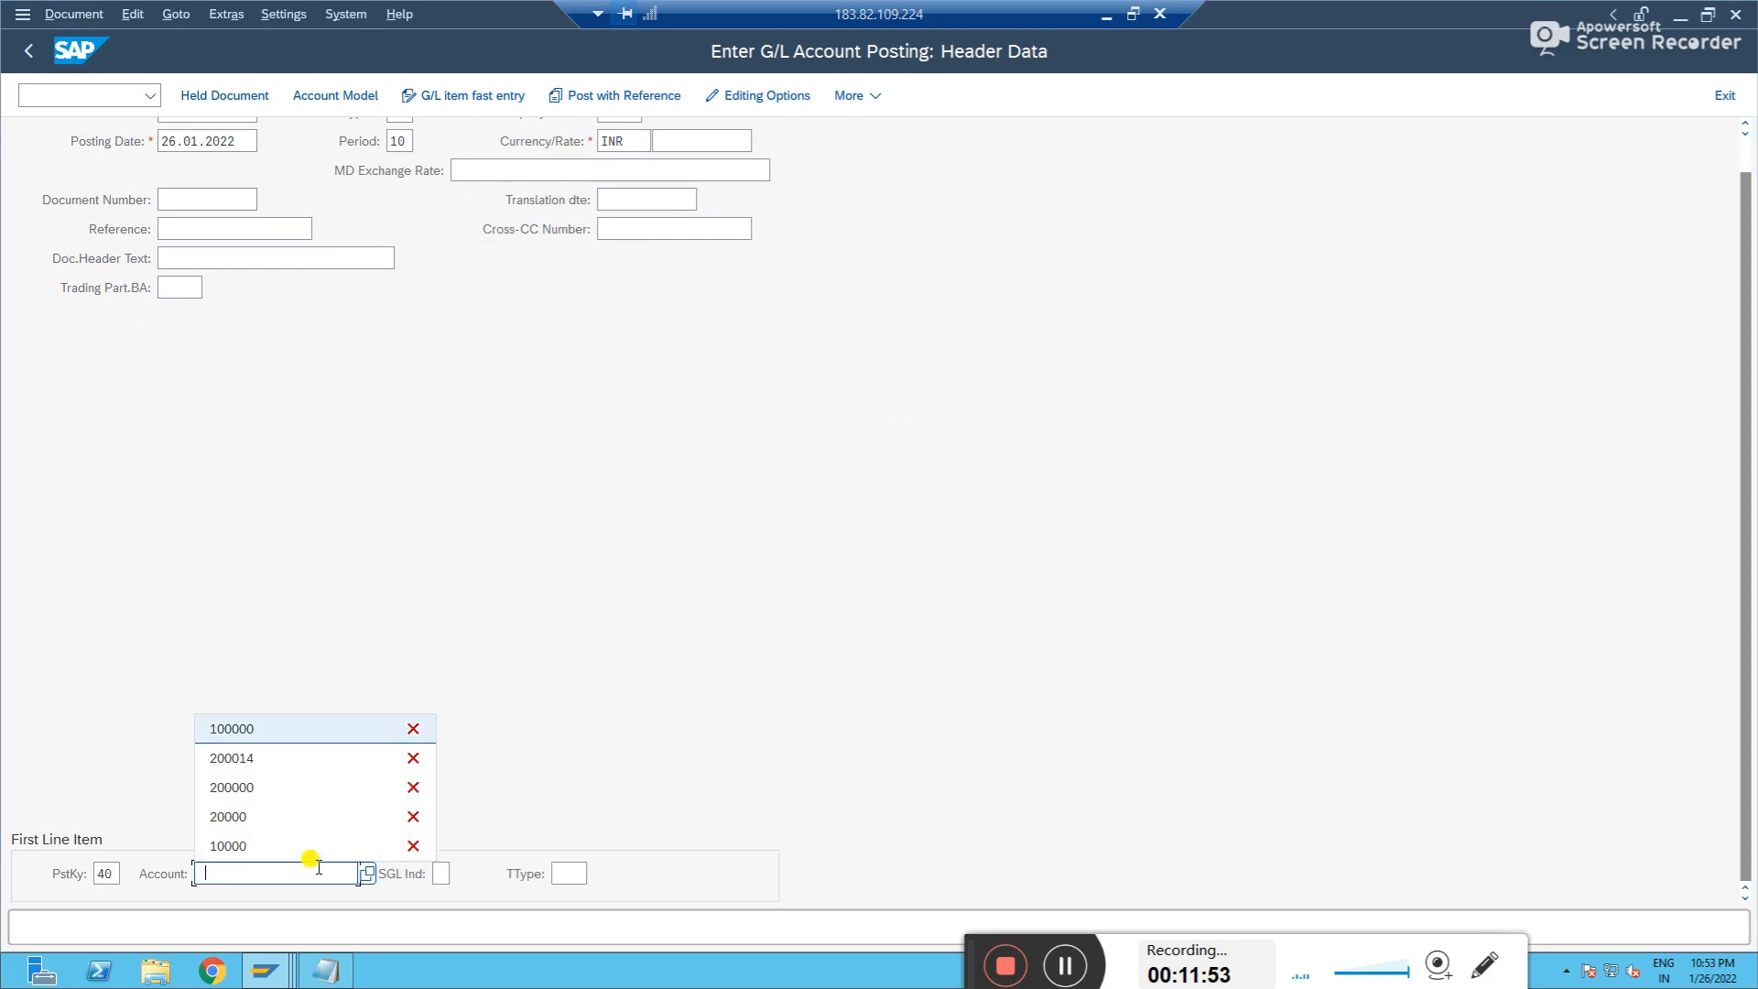
pyautogui.press('Down')
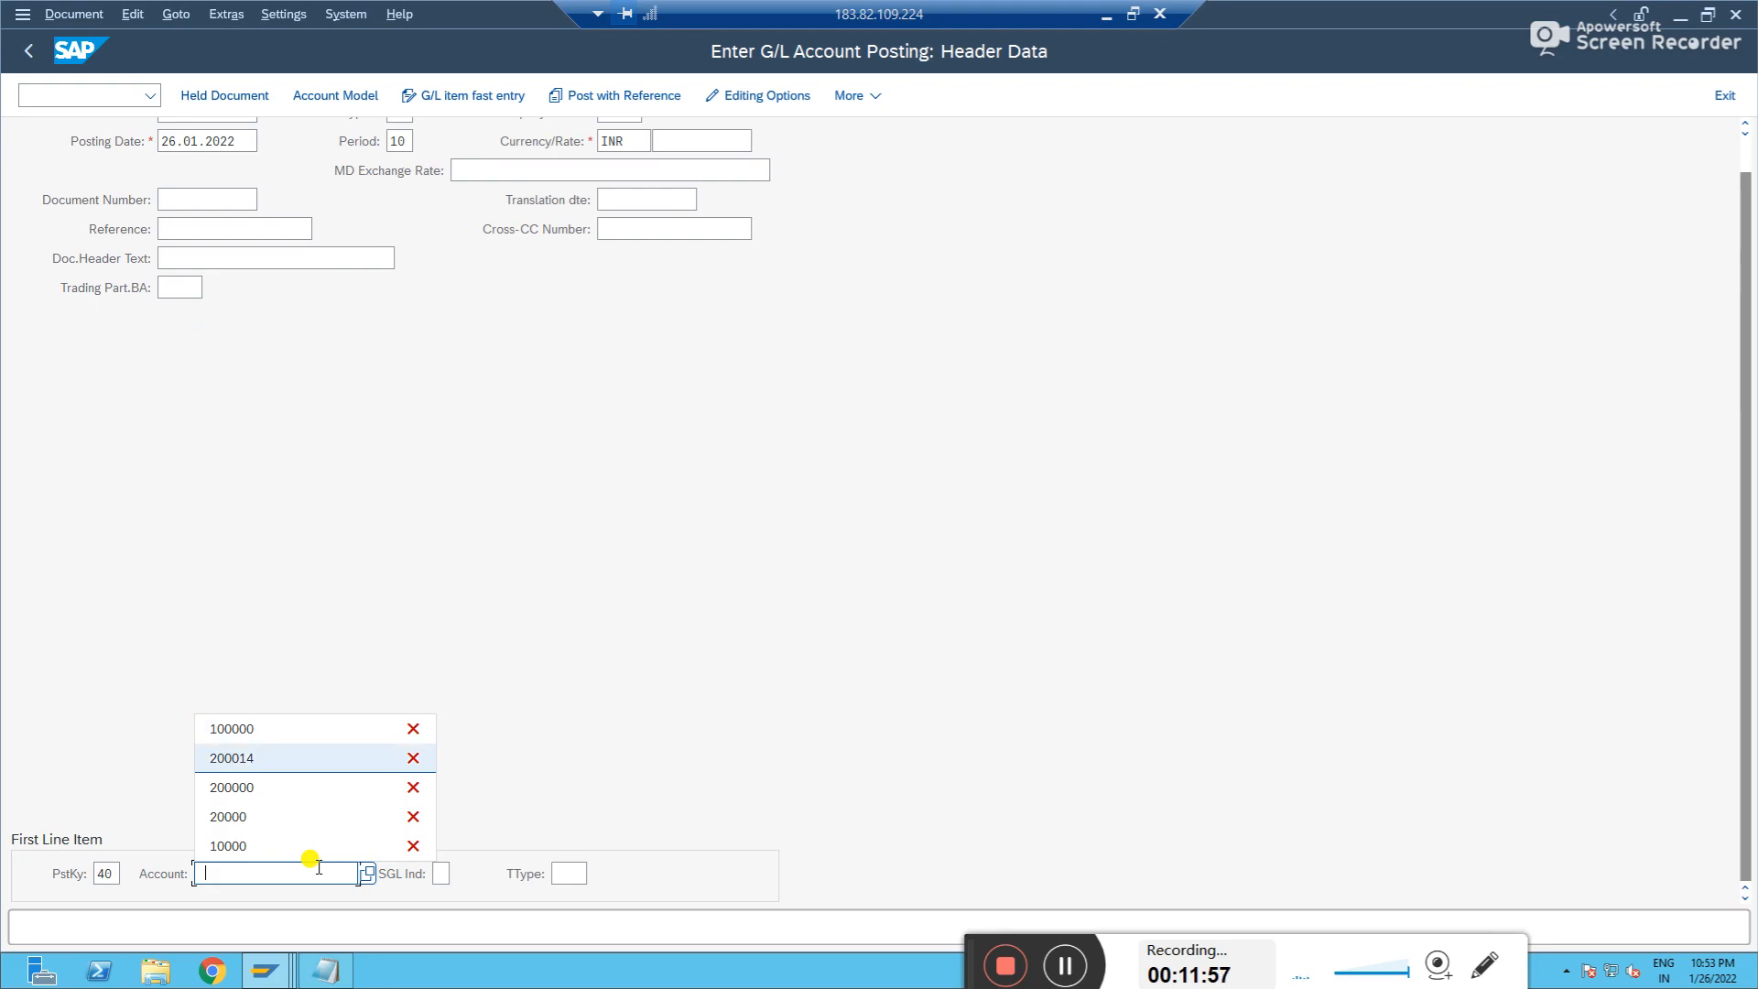
pyautogui.press('Return')
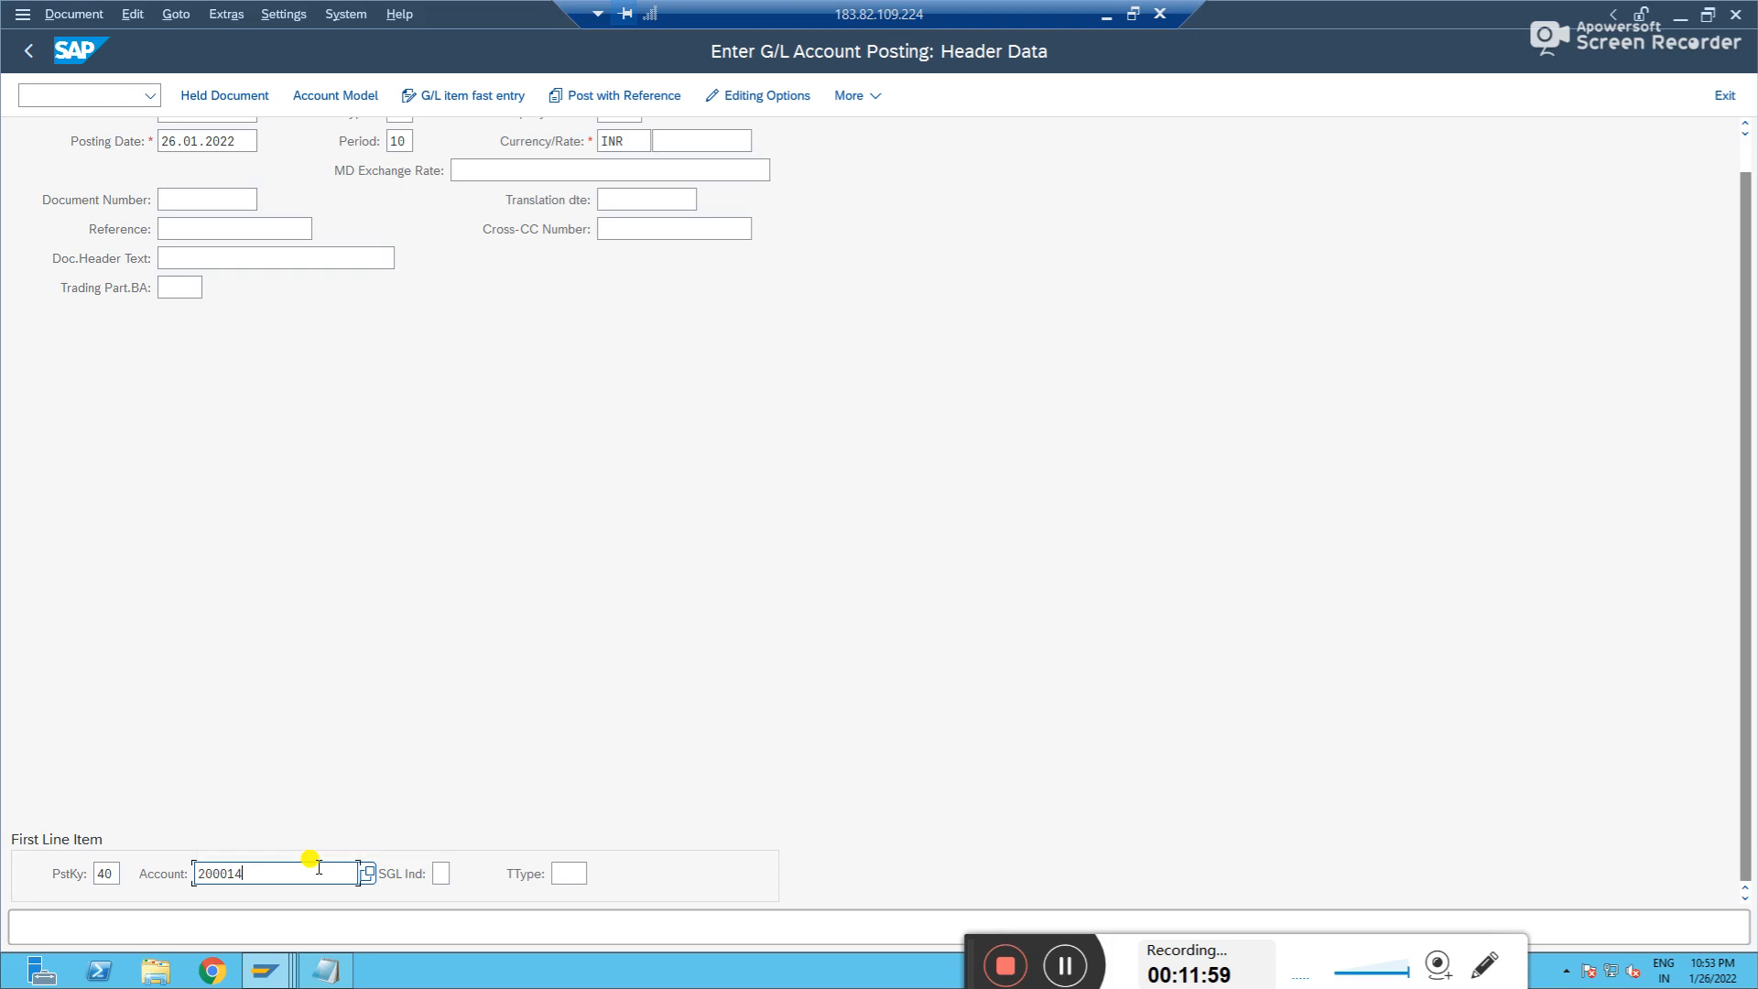
pyautogui.press('Return')
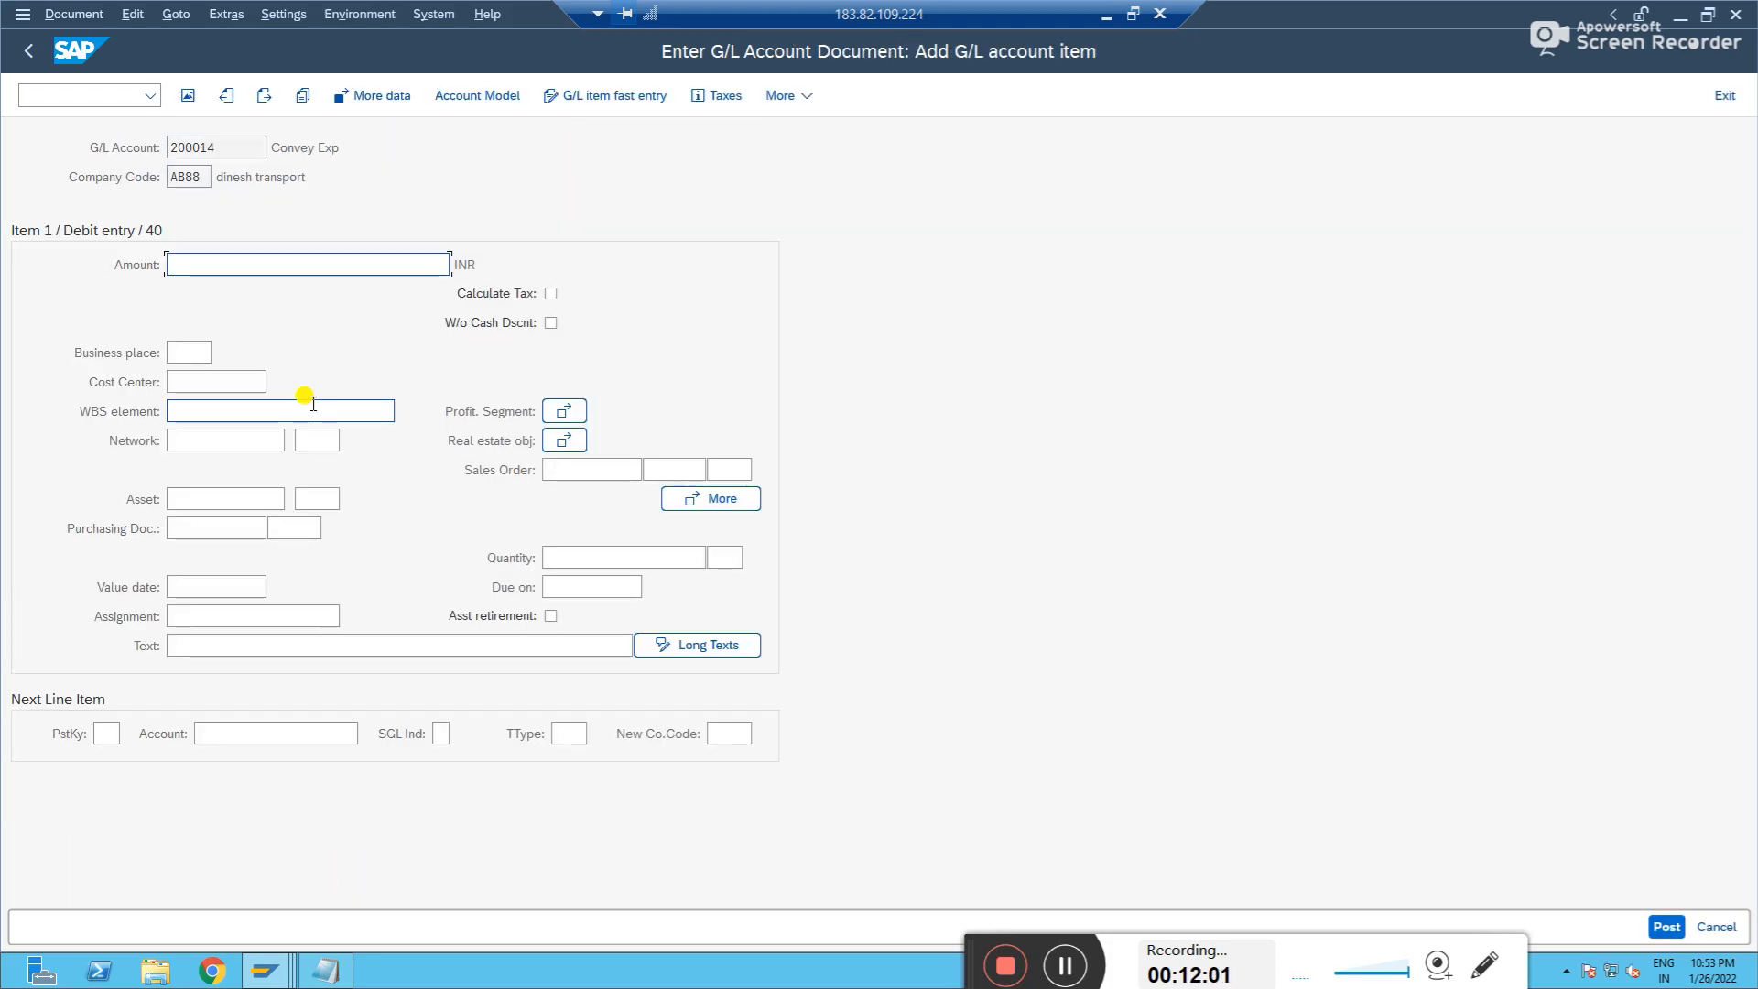
# - Set the debit item's amount to 1000 INR and its text to "test"
pyautogui.write('1000')
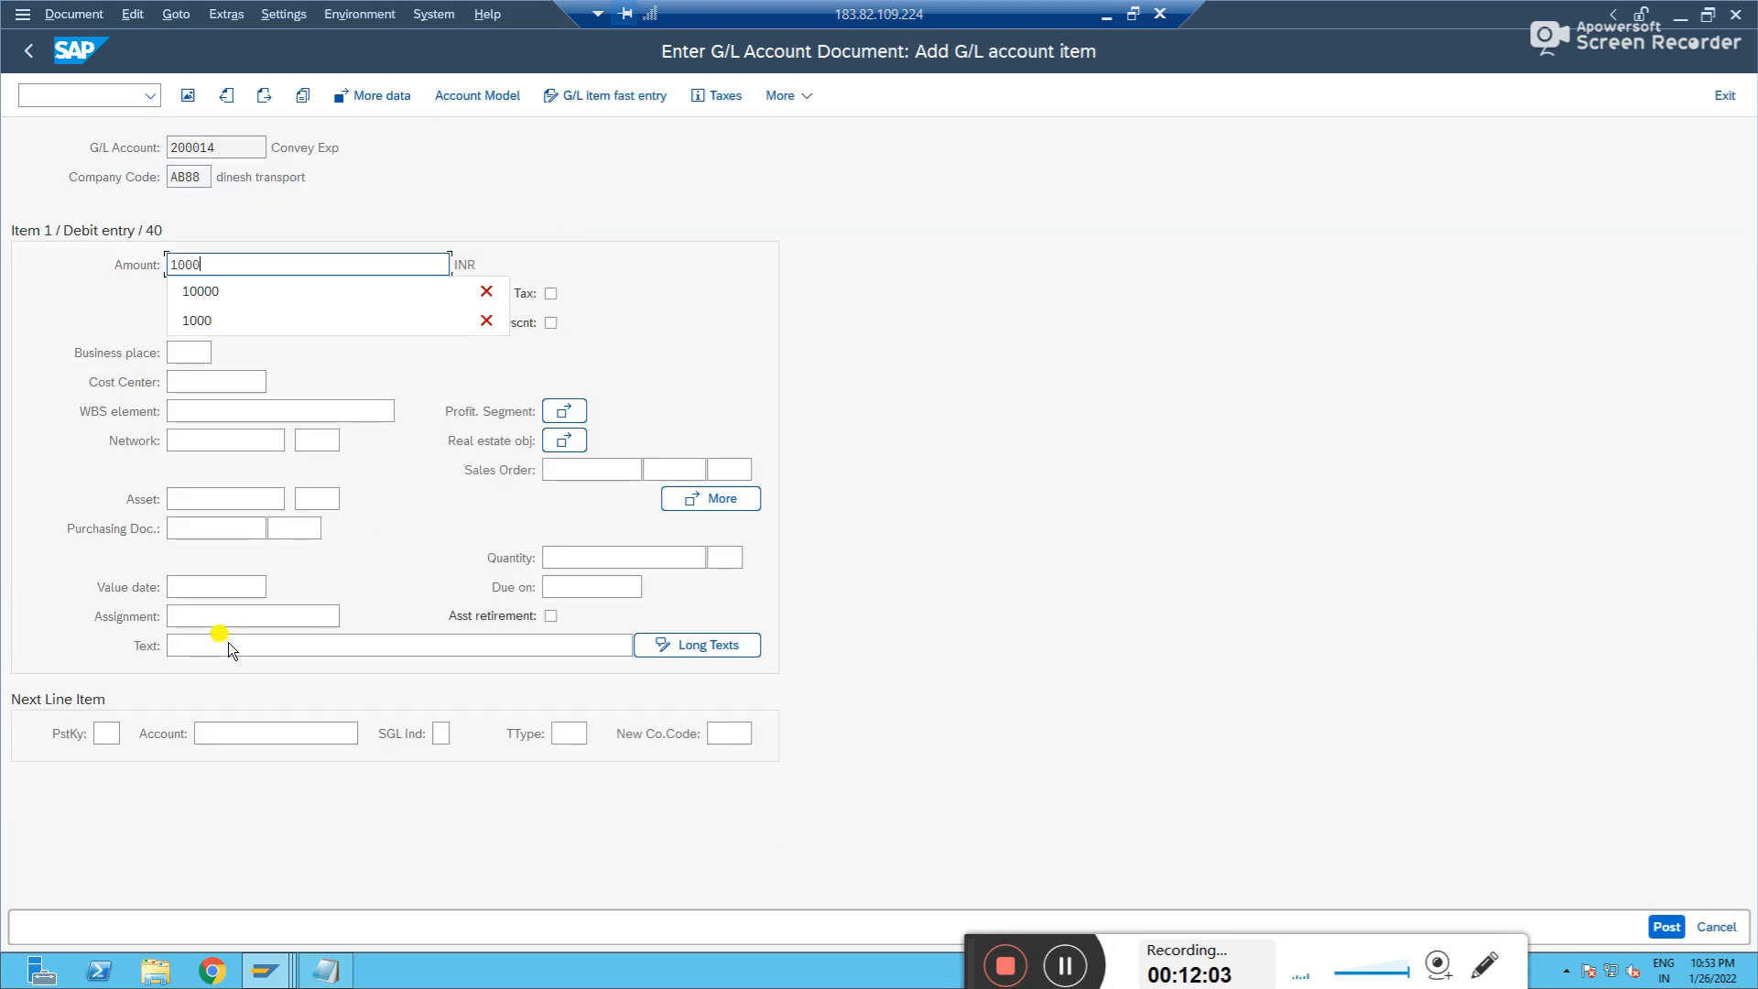
pyautogui.click(229, 649)
pyautogui.write('test')
pyautogui.press('Tab')
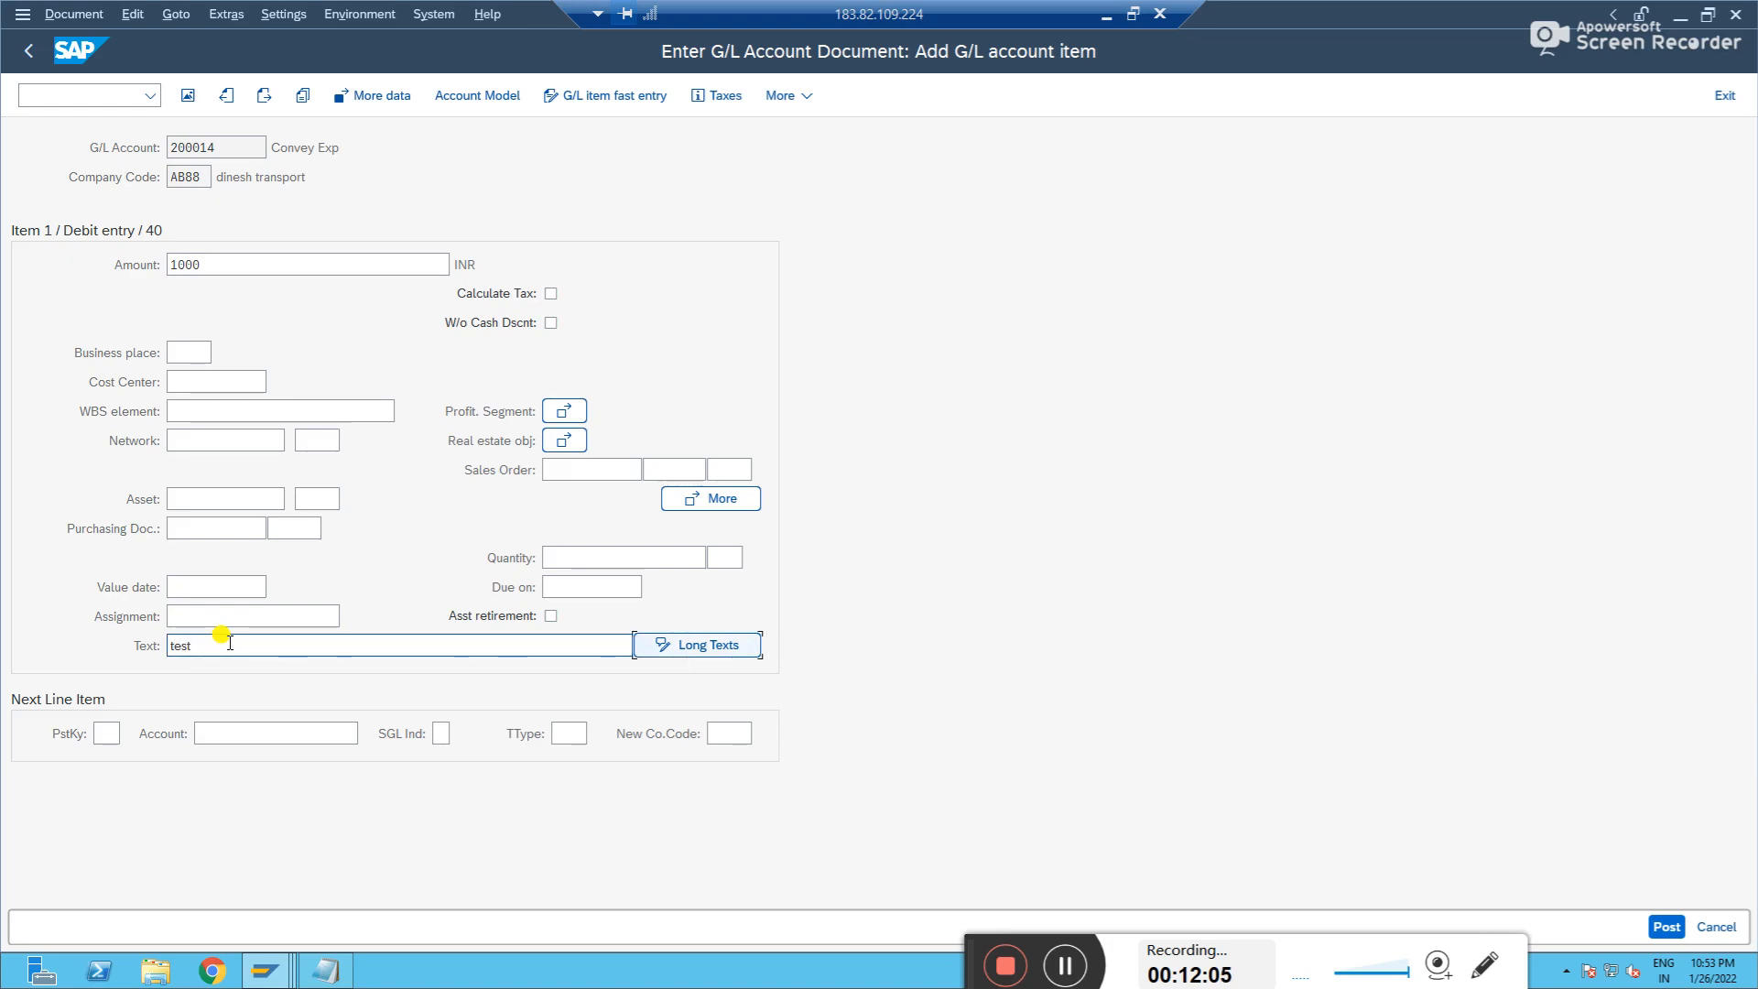
# - Set the next line item to posting key 50 and the cash a/c G/L account
pyautogui.click(106, 732)
pyautogui.press('Tab')
pyautogui.press('Down')
pyautogui.press('Down')
pyautogui.press('Down')
pyautogui.press('Return')
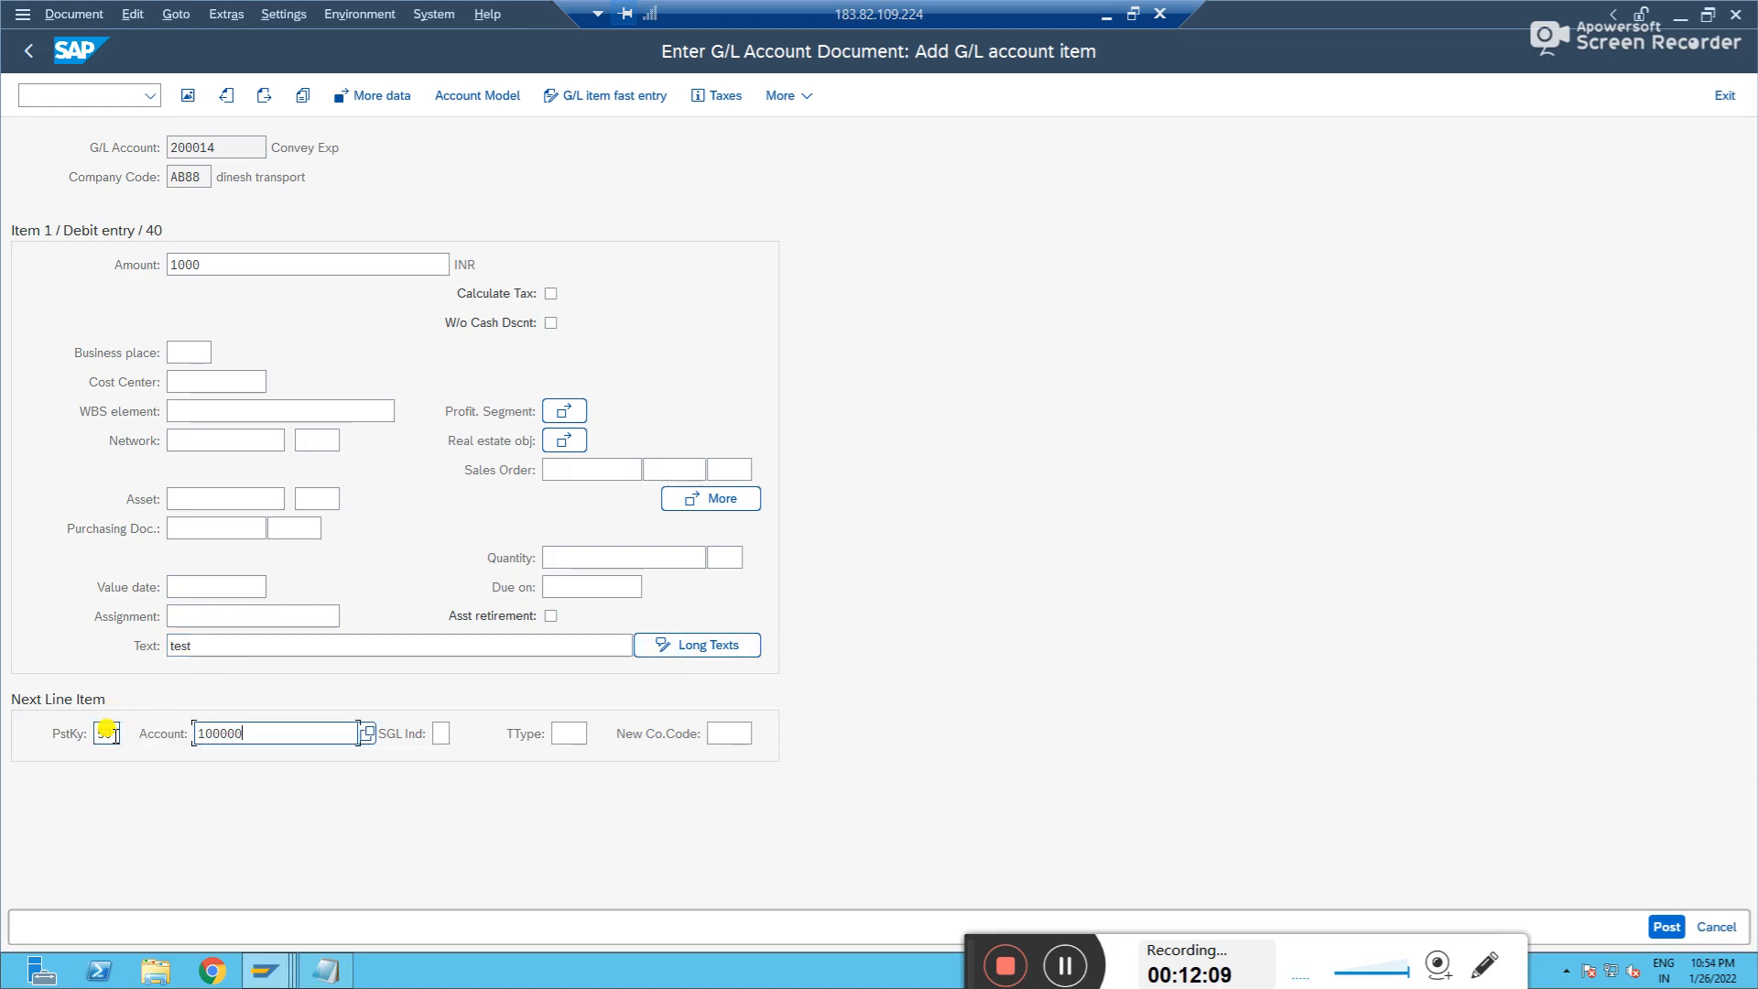
# - Enter "*" as the credit item's amount and display the document overview
pyautogui.press('Return')
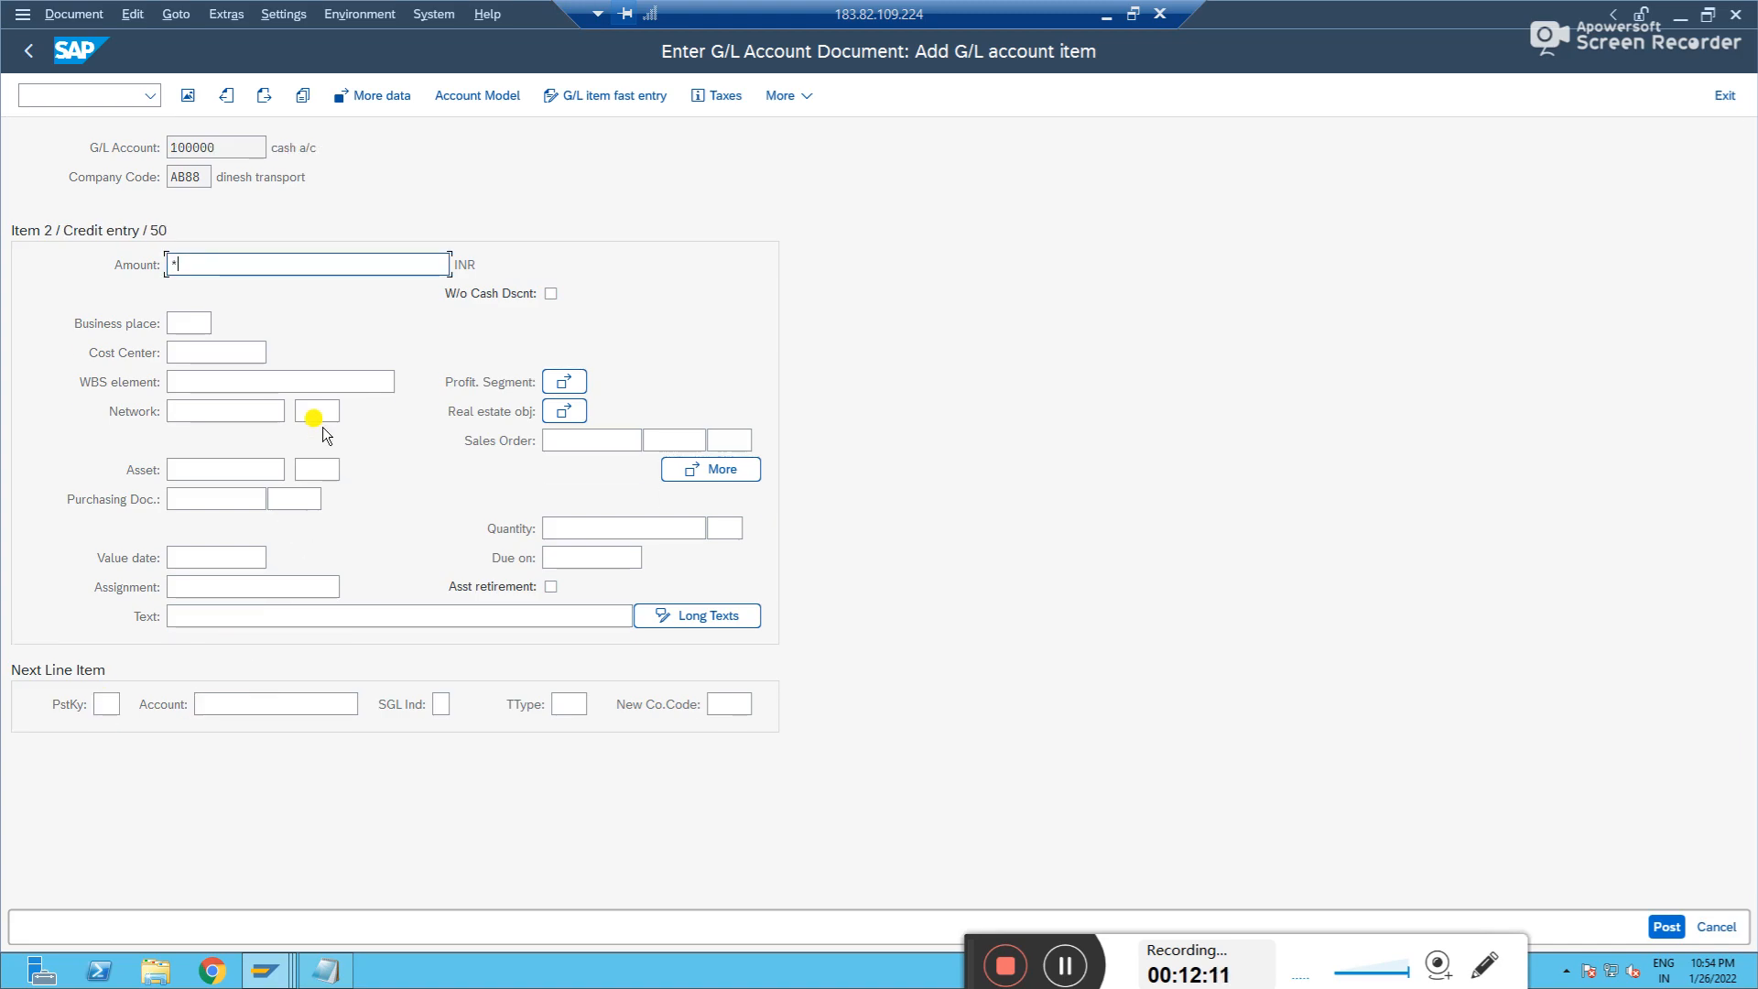
pyautogui.press('Return')
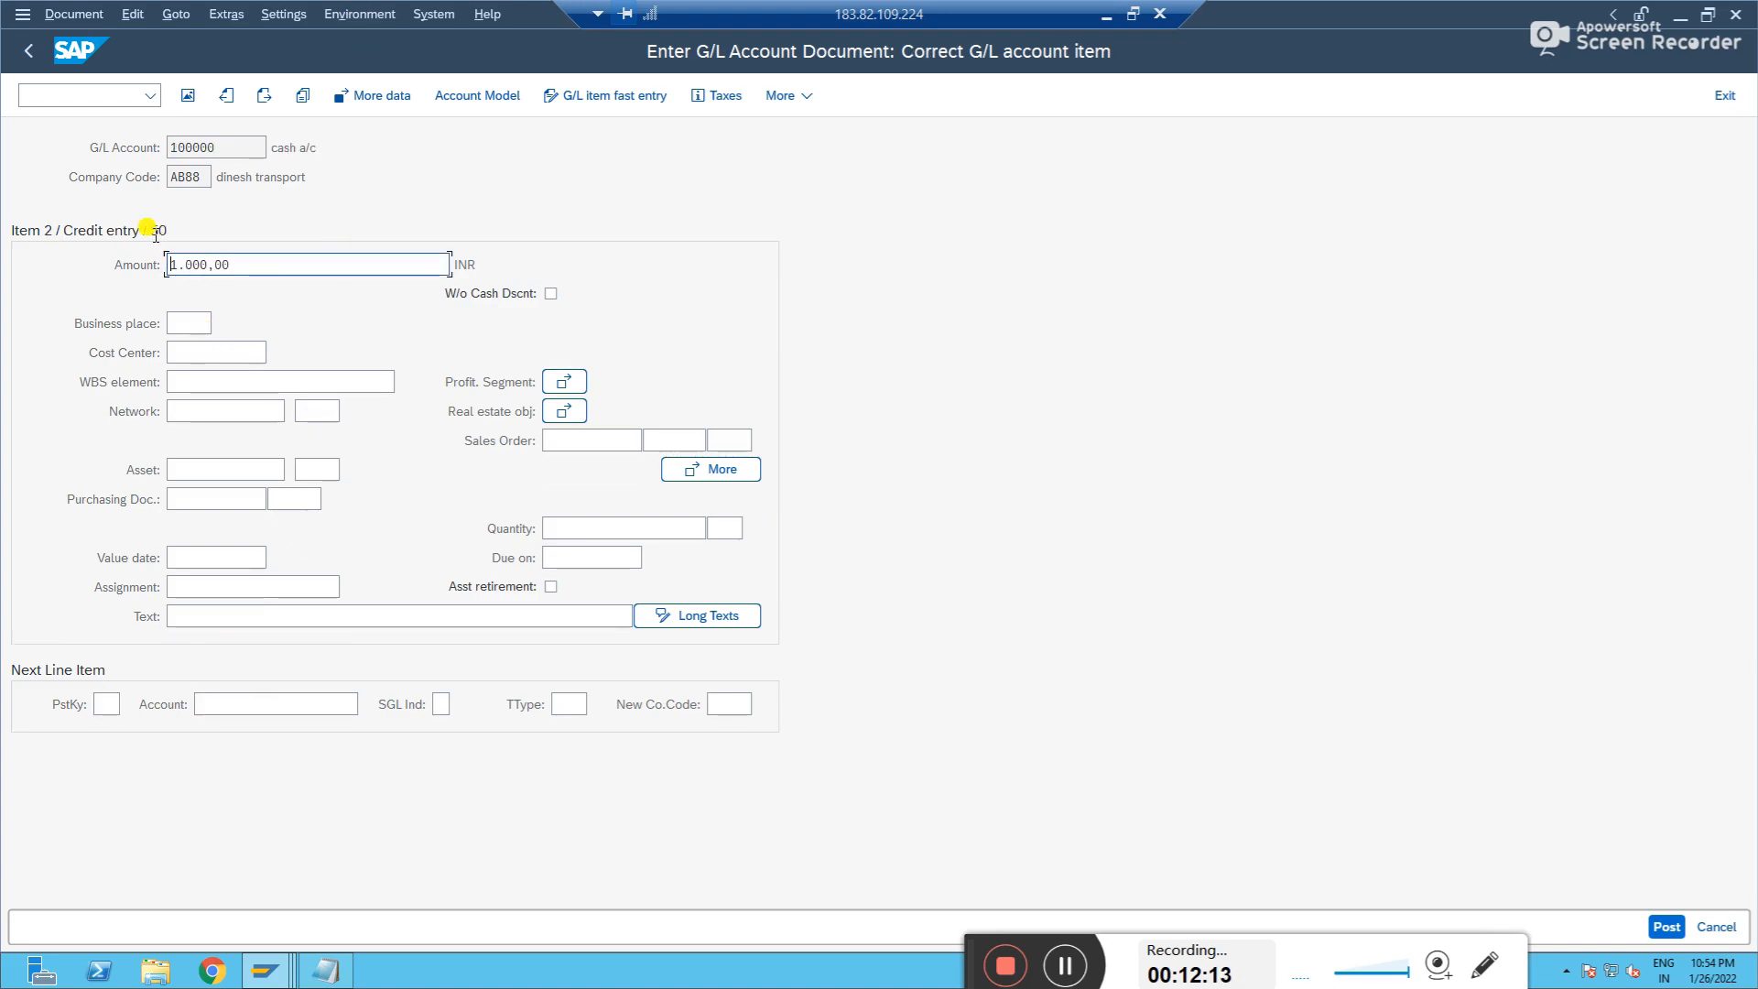
pyautogui.click(188, 94)
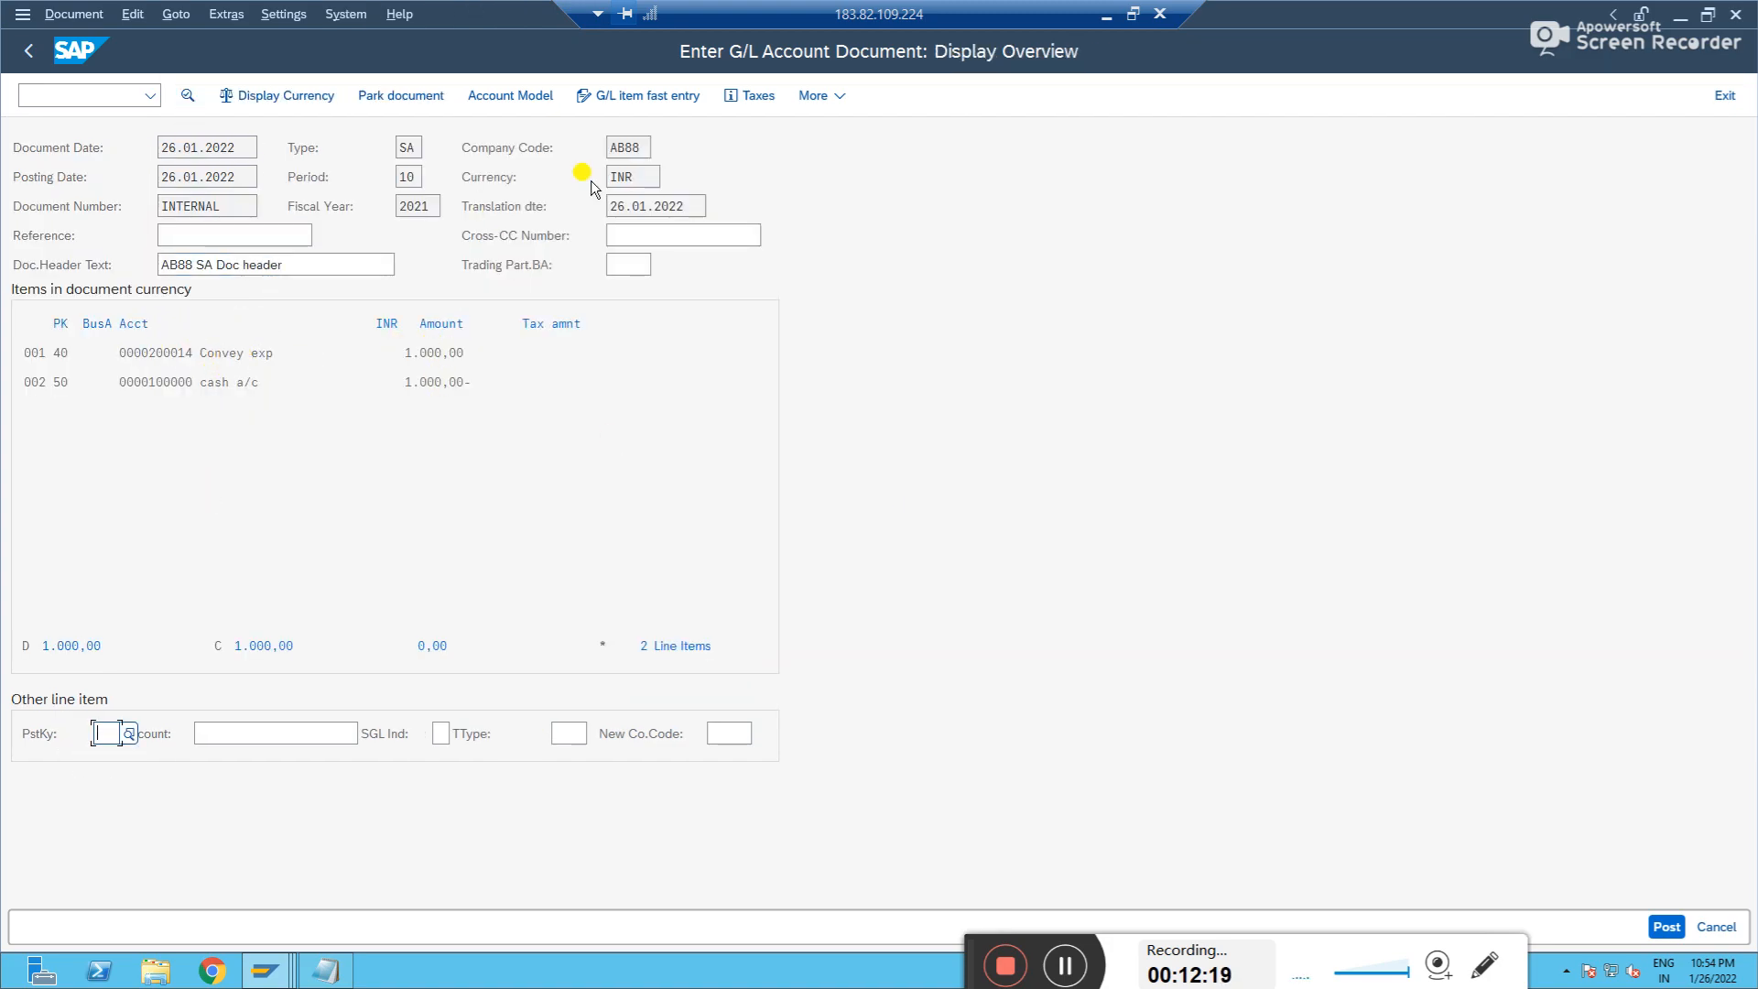
# - Post the G/L document and display the posted document in the general ledger view
pyautogui.click(1665, 927)
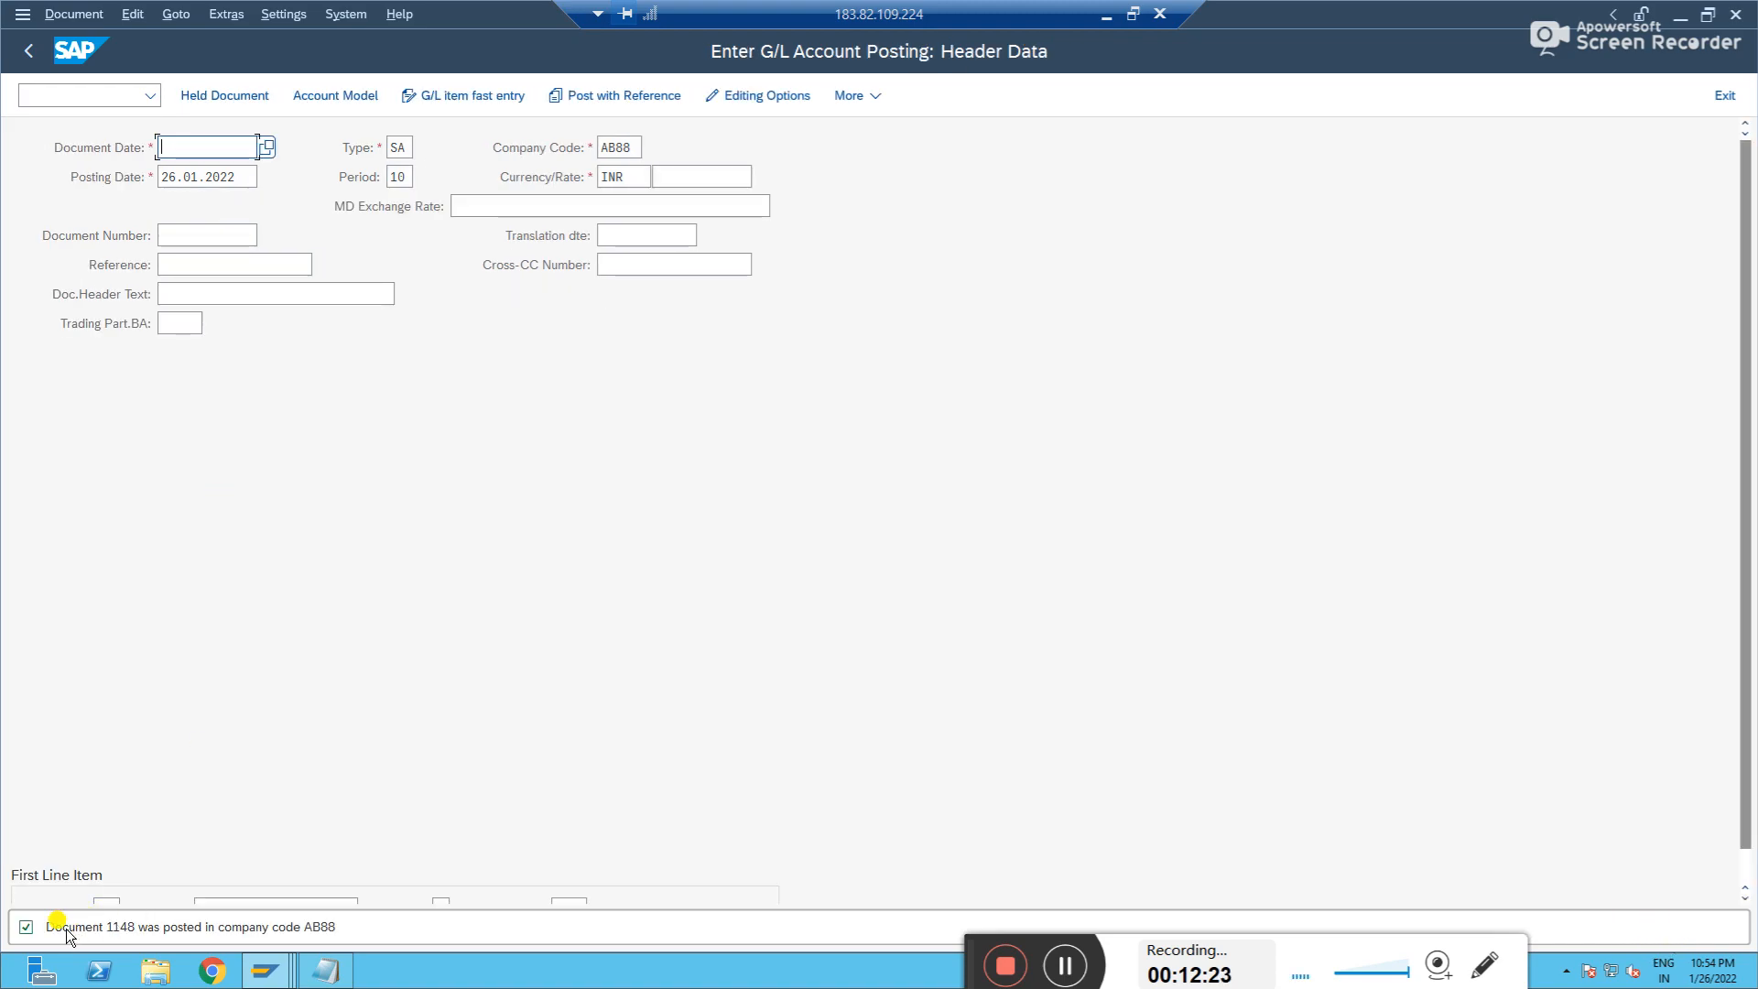
pyautogui.click(73, 13)
pyautogui.click(88, 102)
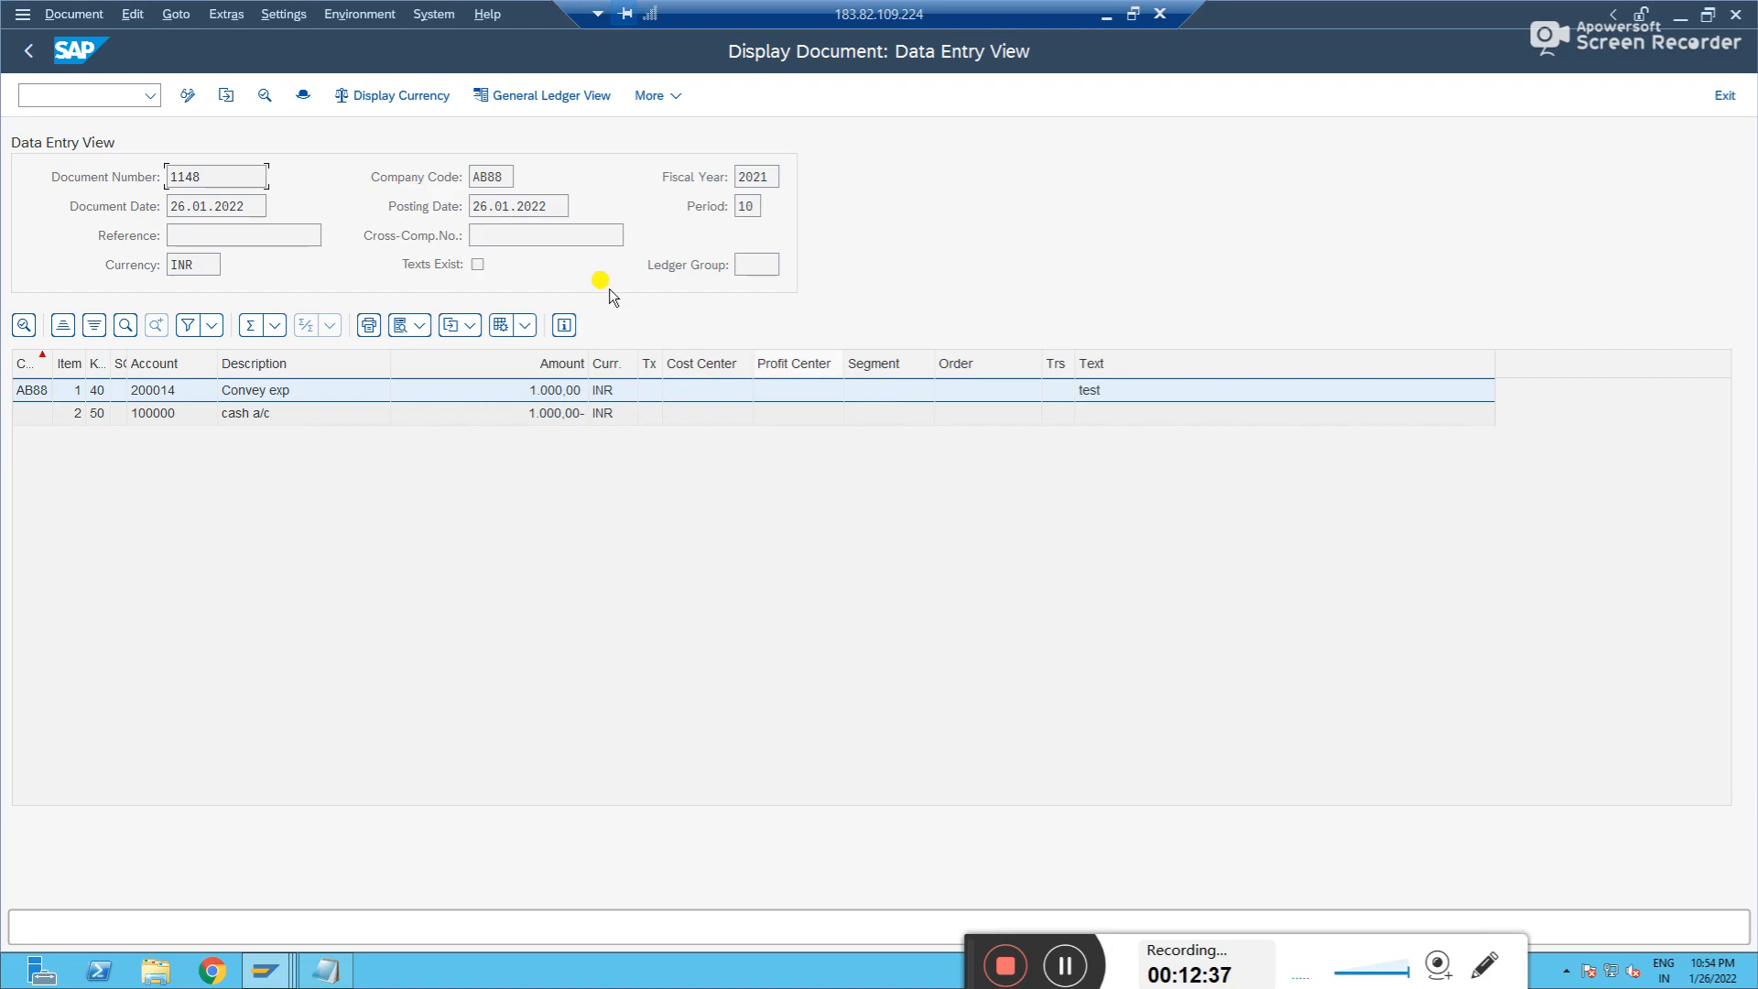
pyautogui.click(522, 96)
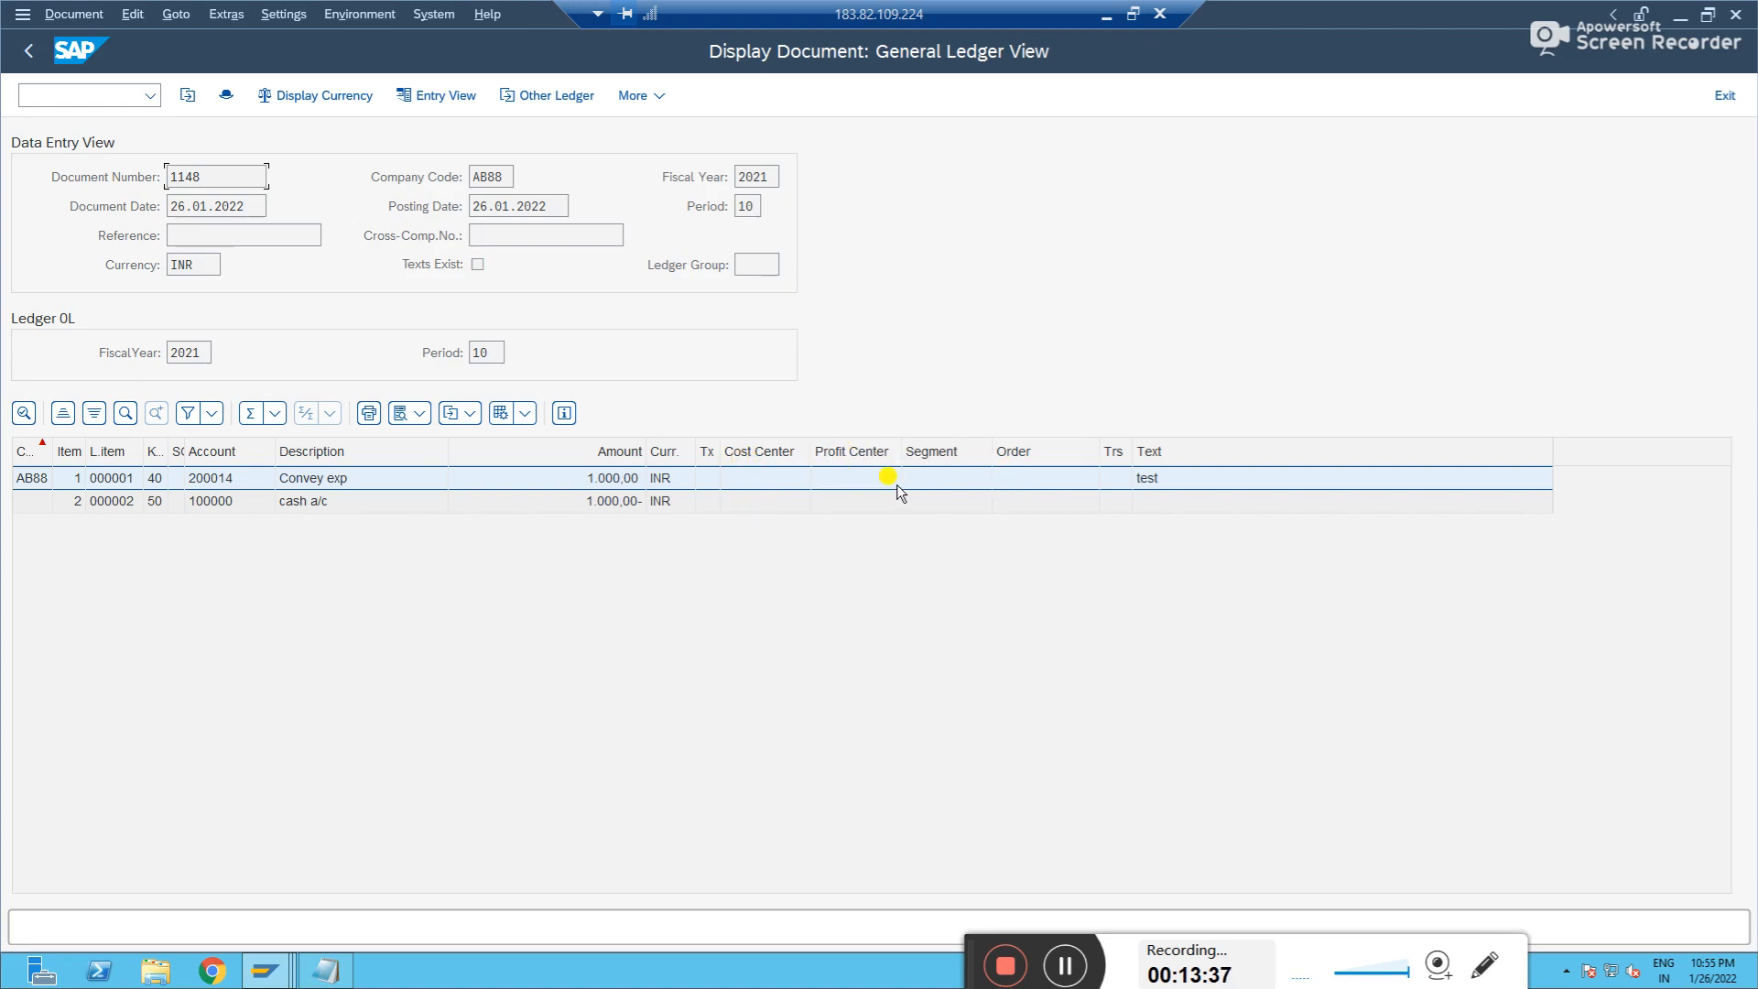
# - Return to the IMG session and open Classify G/L Accounts for Document Splitting for chart of accounts AB88
pyautogui.click(284, 978)
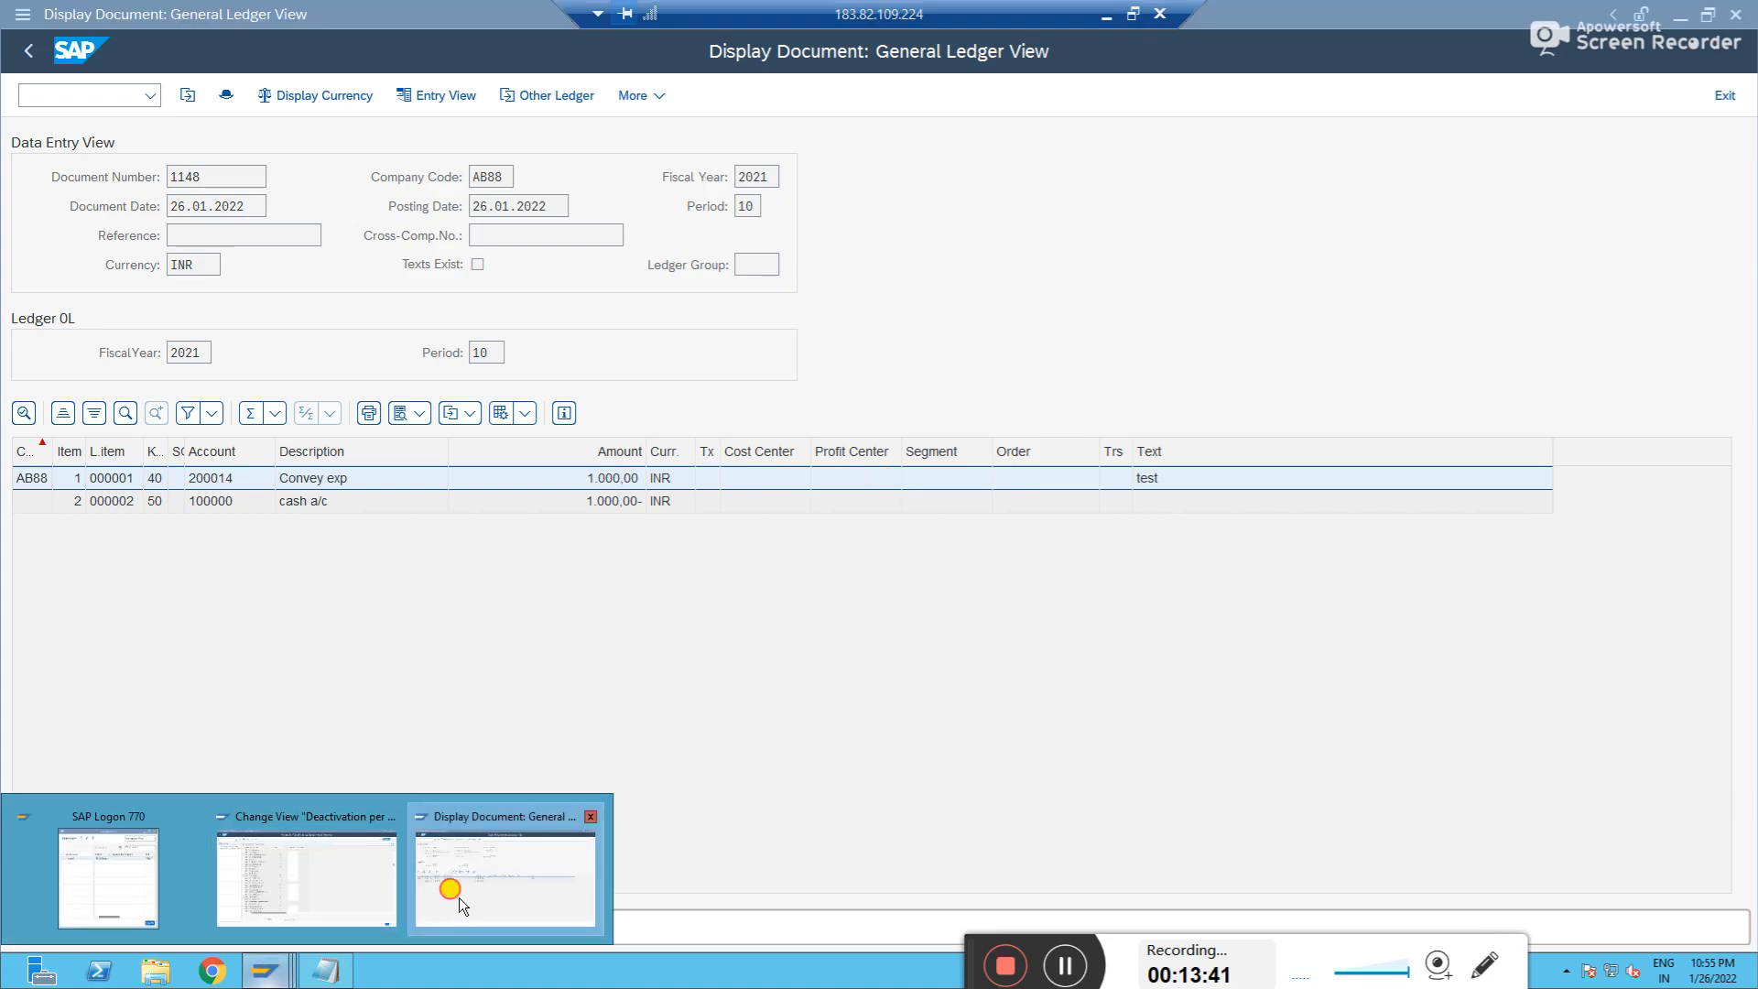
pyautogui.click(459, 898)
pyautogui.click(273, 976)
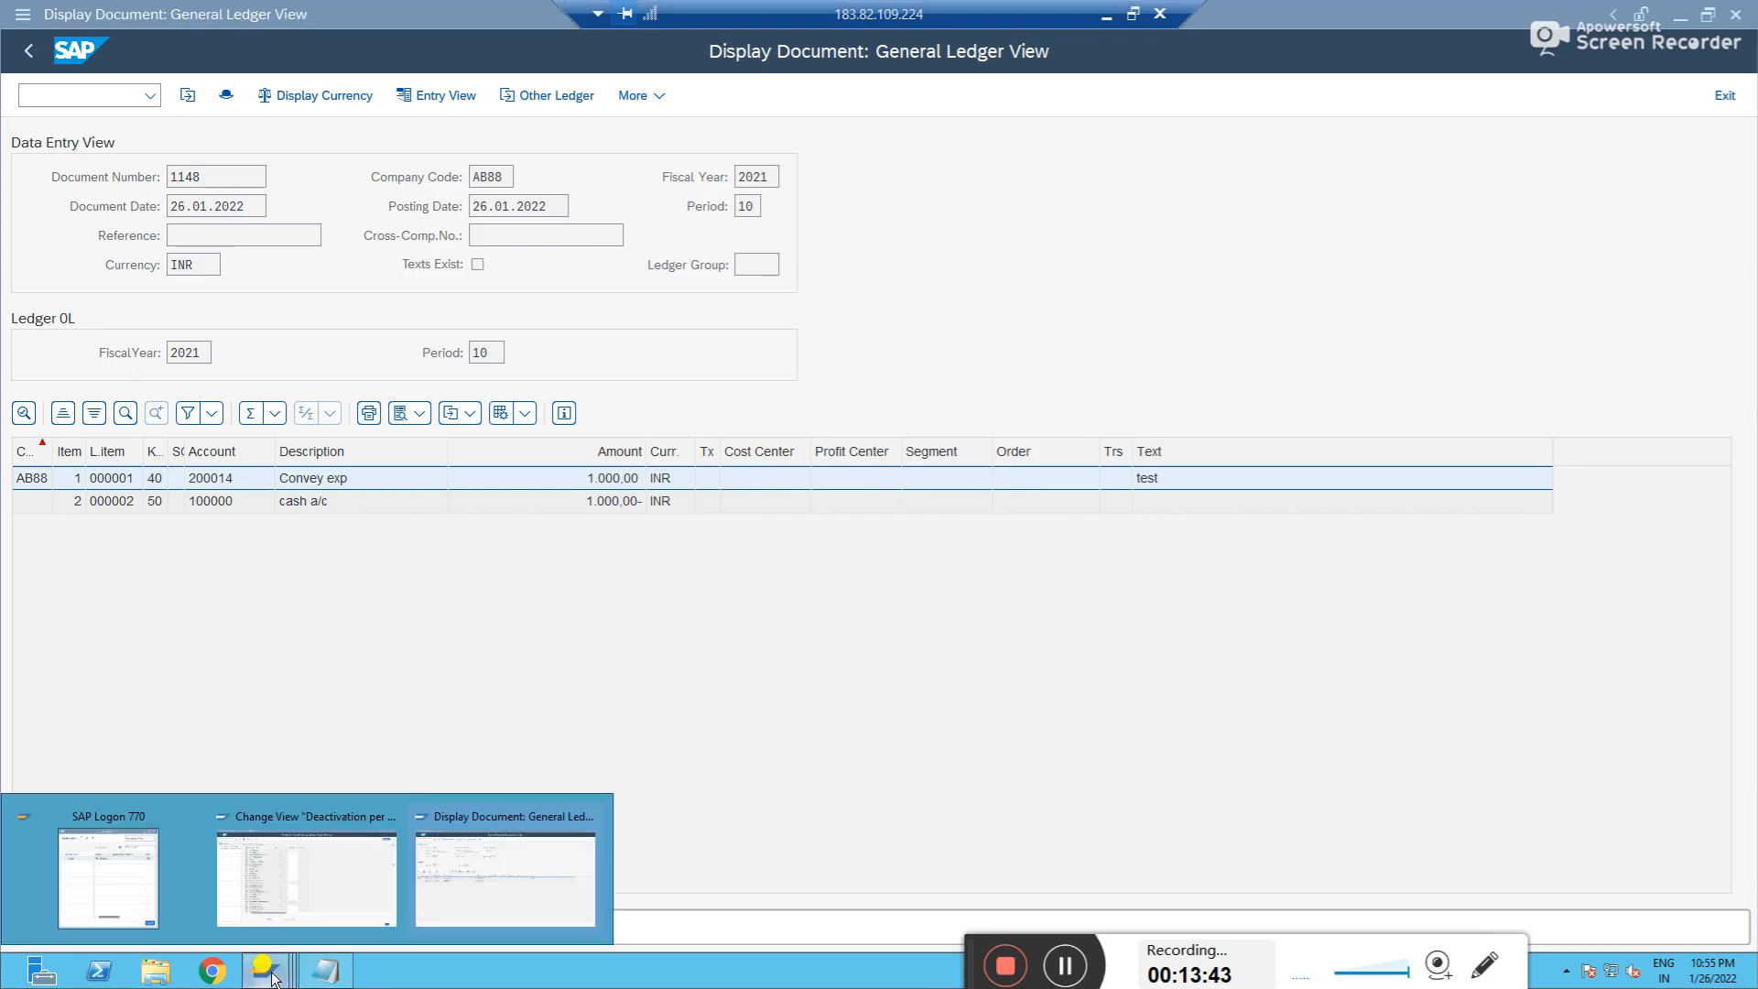
pyautogui.click(265, 874)
pyautogui.click(32, 53)
pyautogui.click(32, 57)
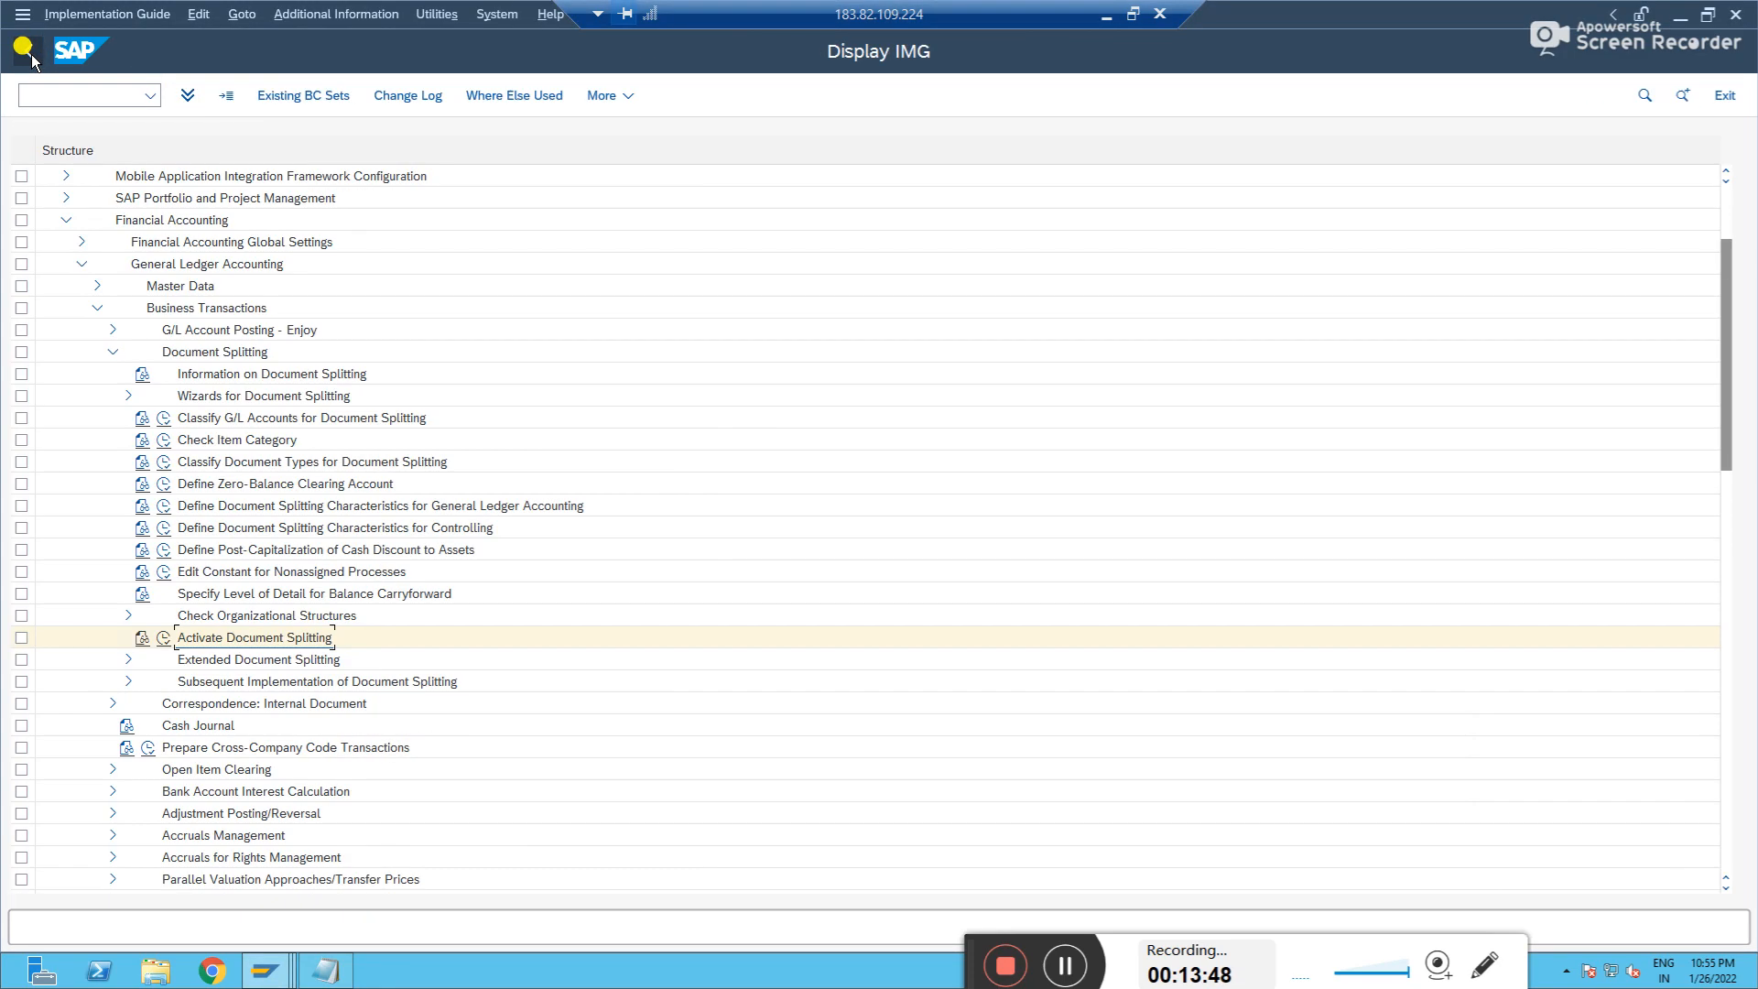
pyautogui.click(162, 419)
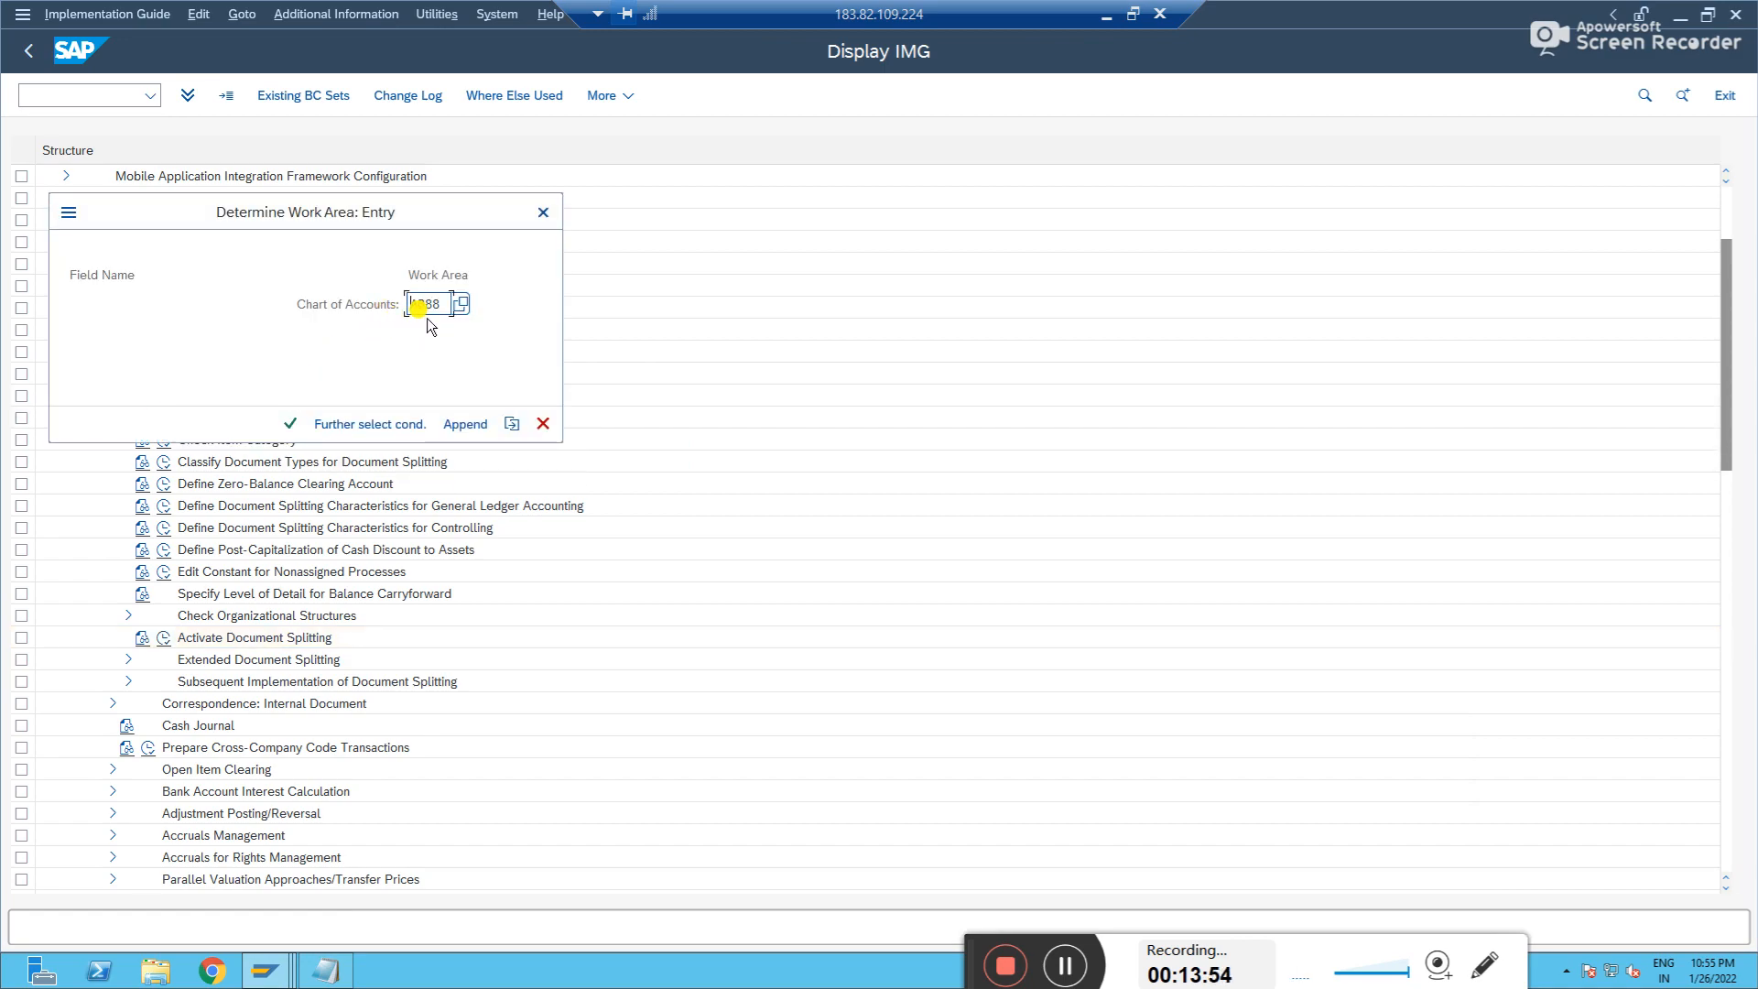
pyautogui.click(290, 425)
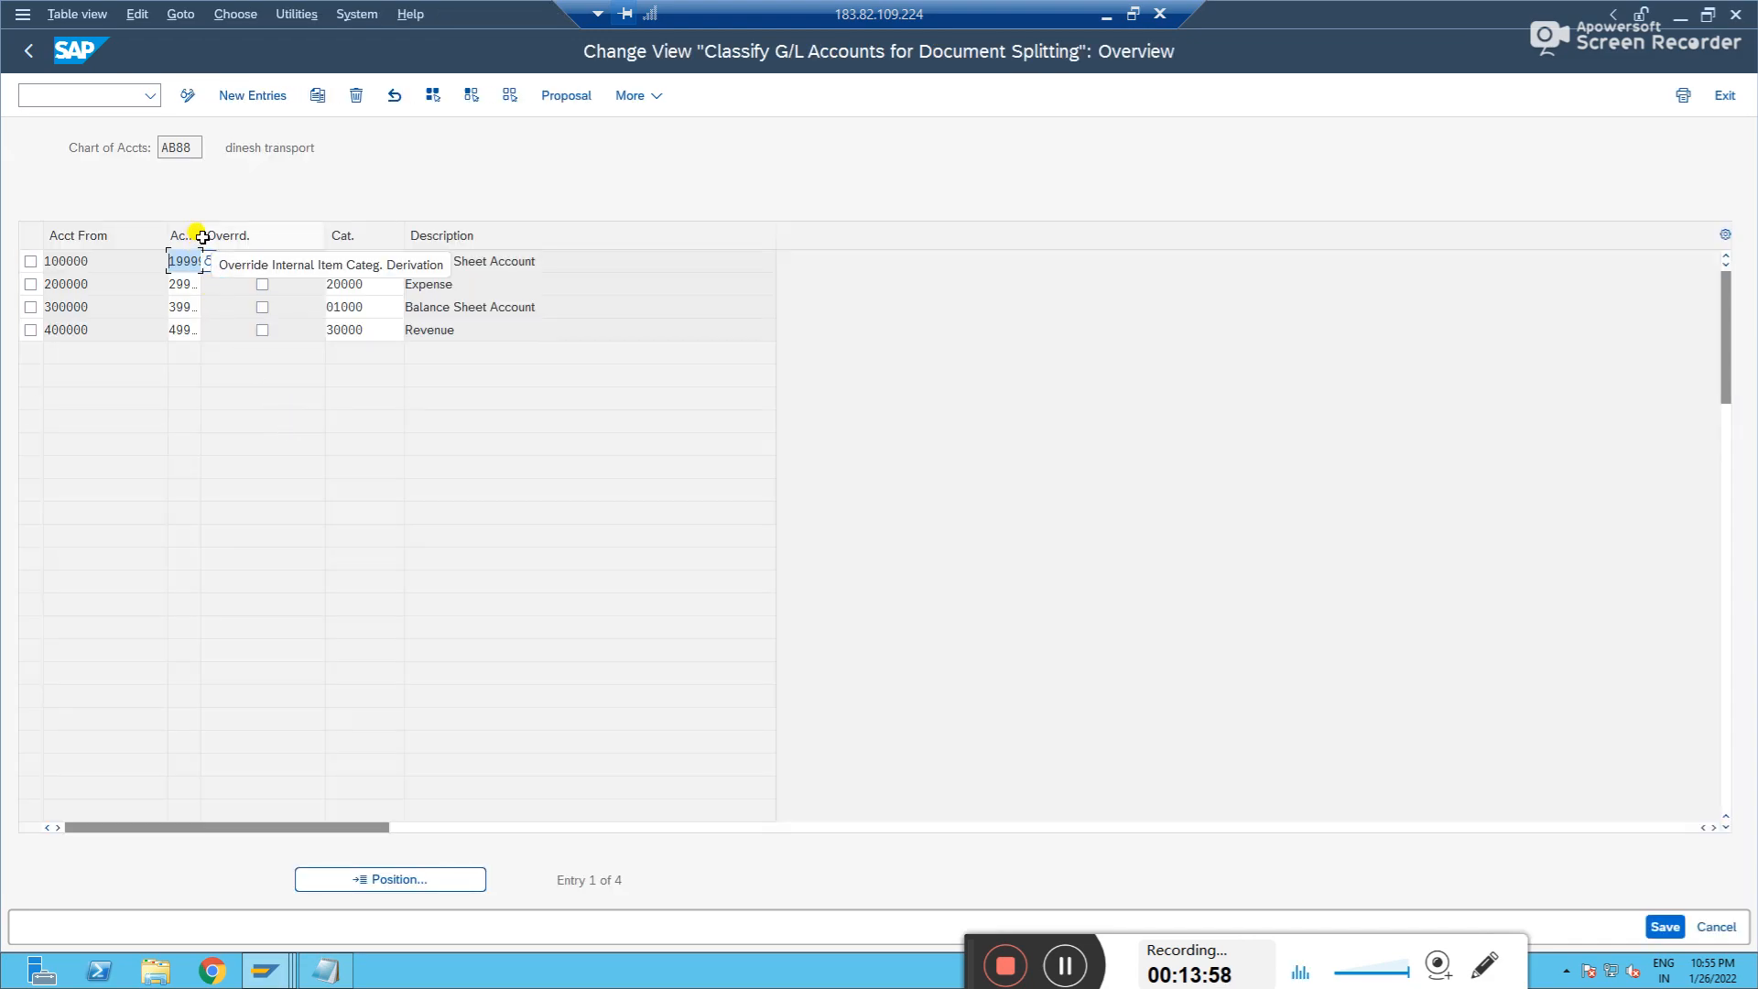
# - Widen the Account To column and examine the account ranges with their item categories and descriptions
pyautogui.moveTo(201, 232); pyautogui.dragTo(329, 234)
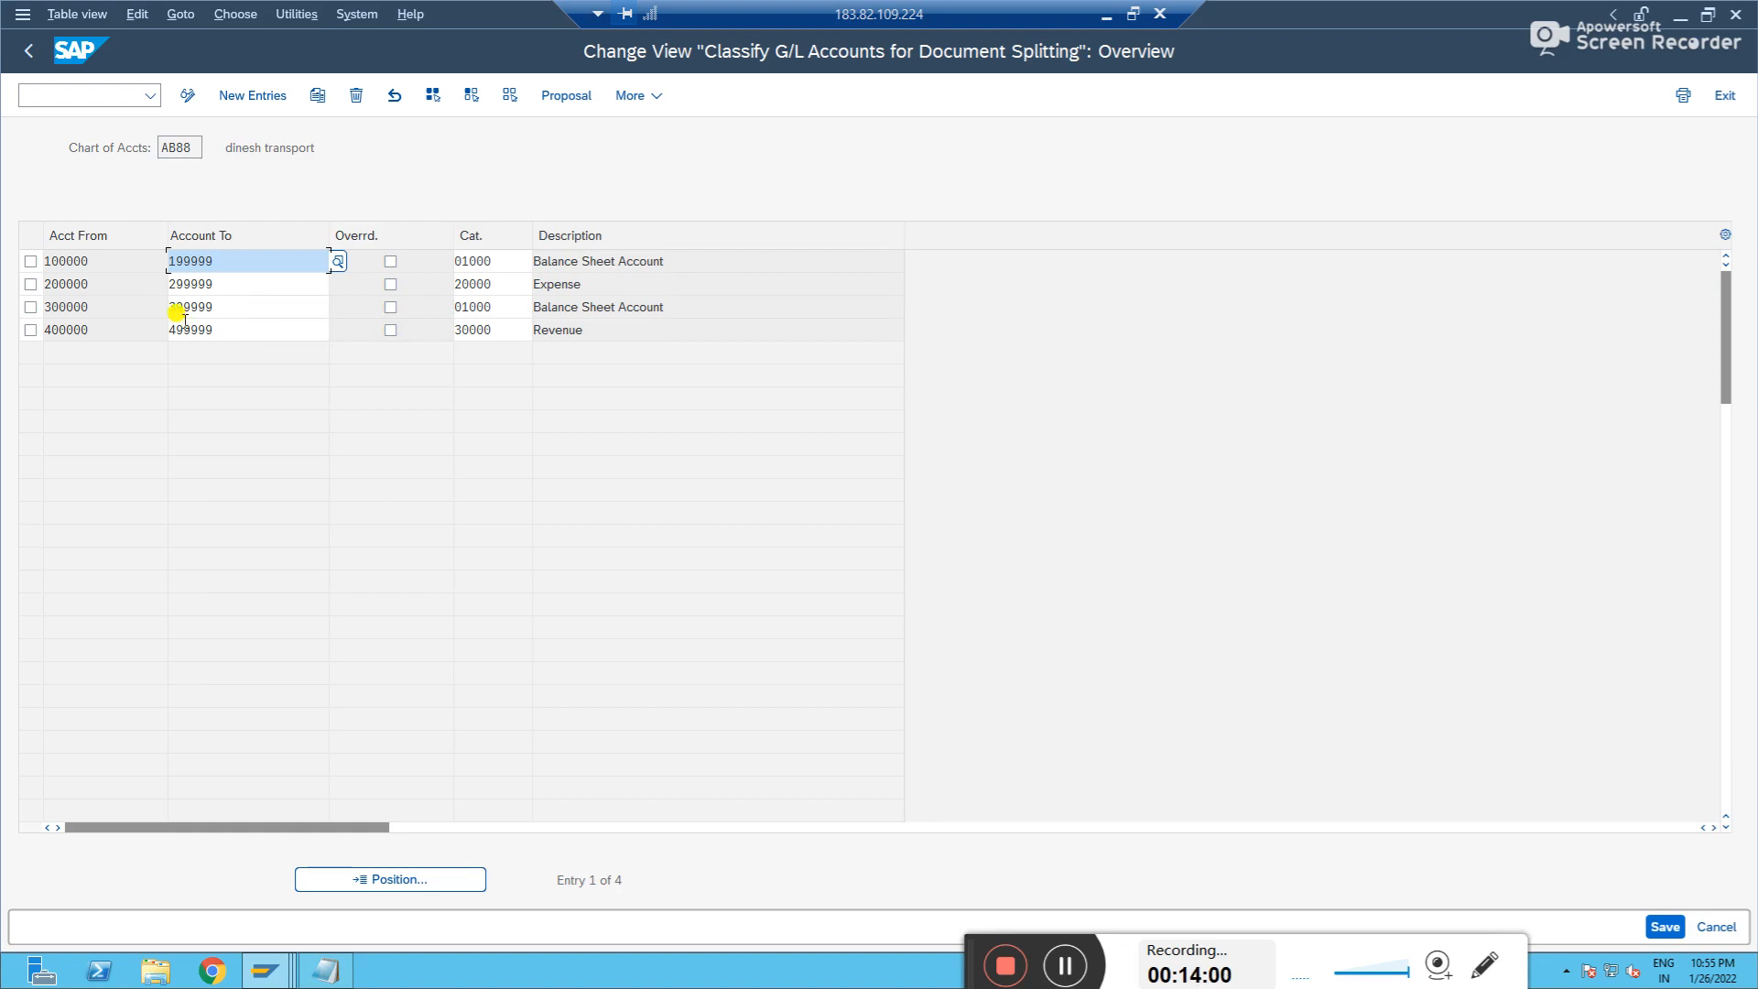
pyautogui.click(105, 309)
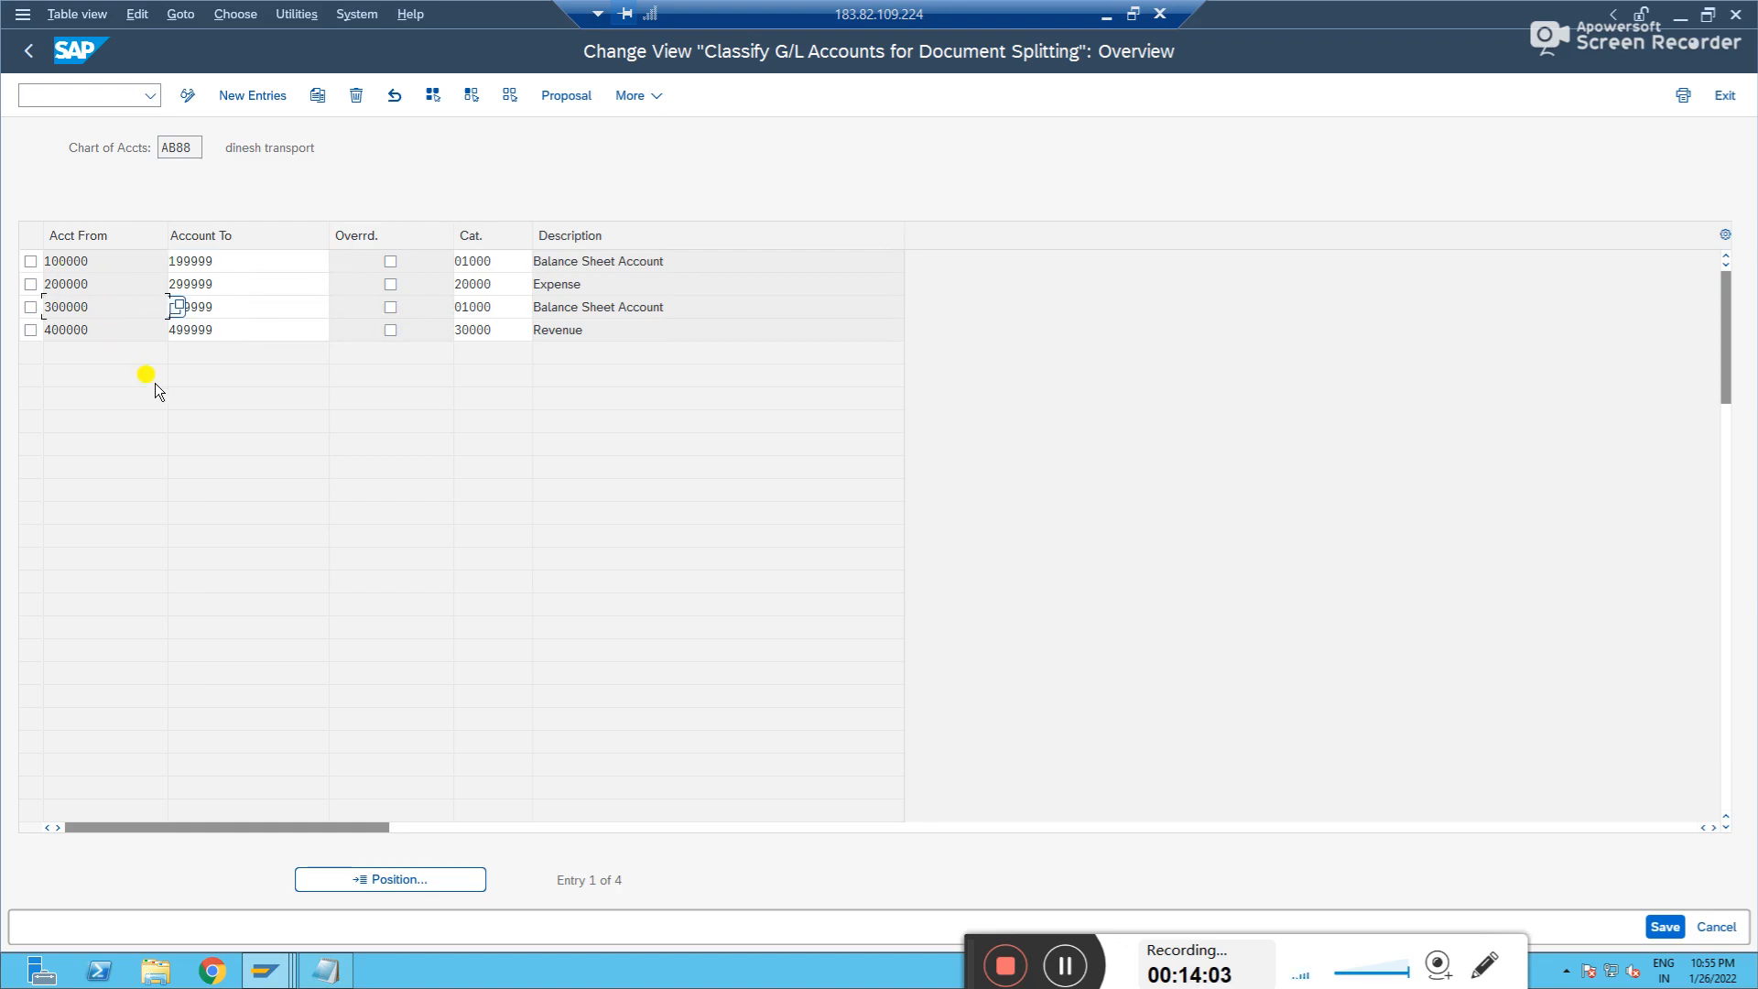
pyautogui.click(98, 260)
pyautogui.click(236, 254)
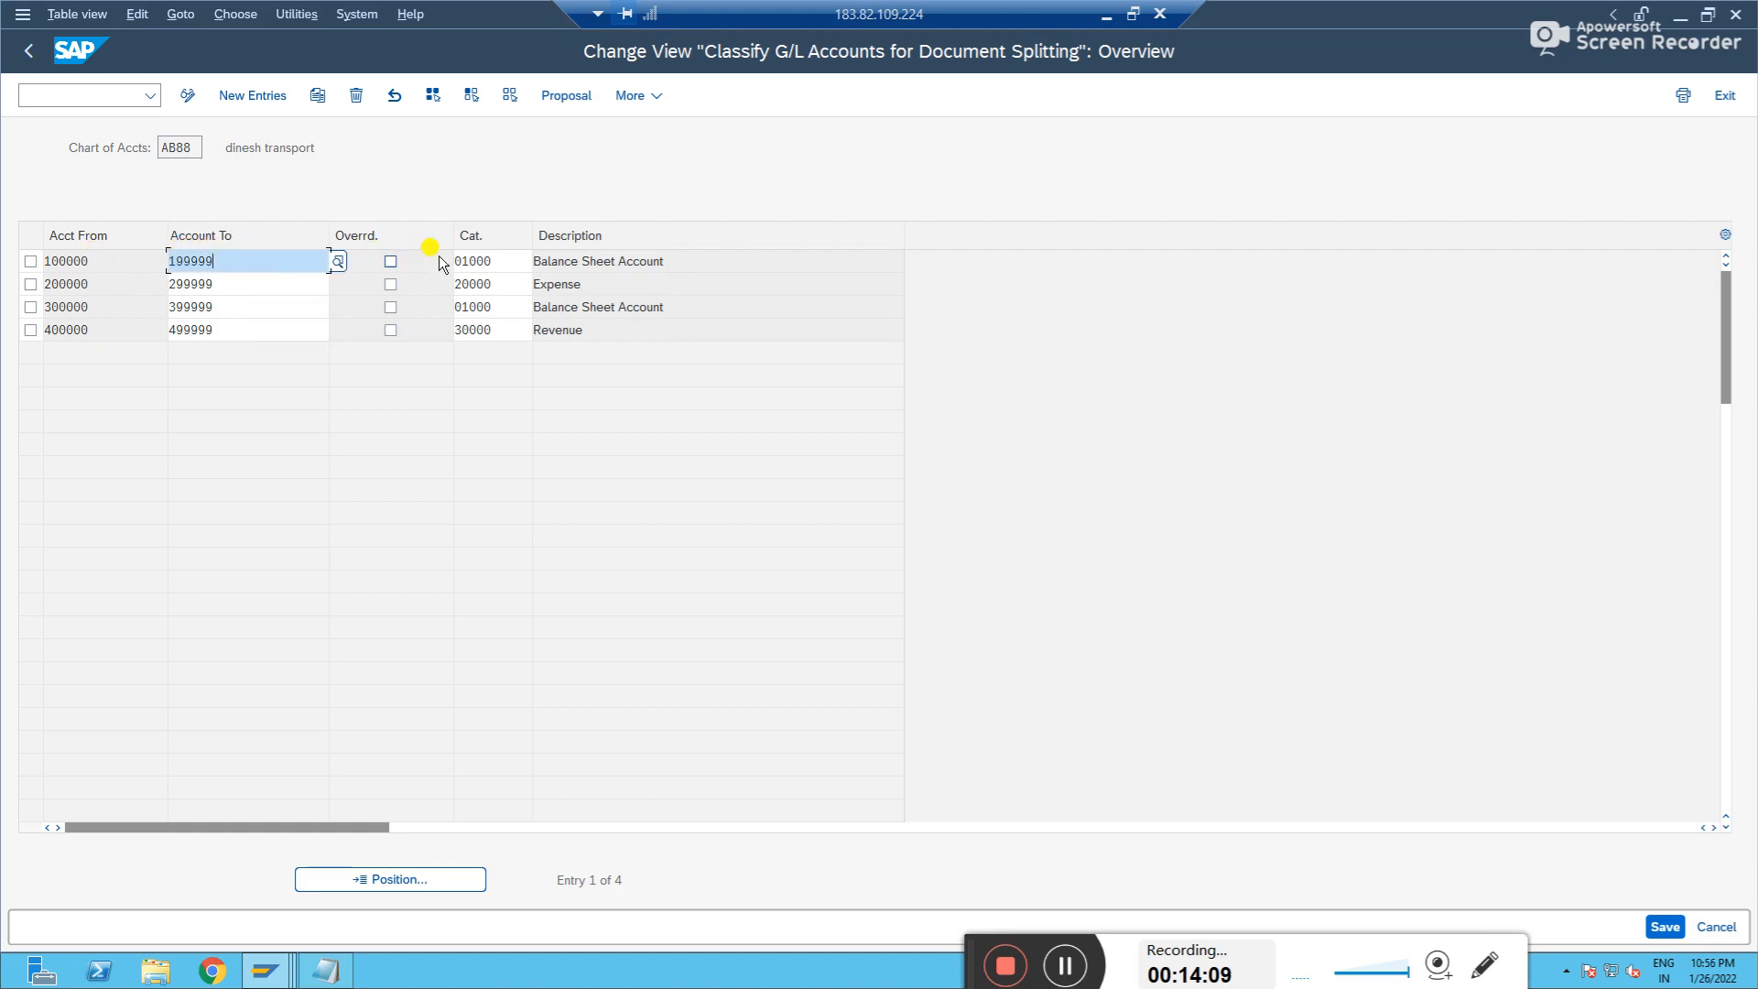
pyautogui.click(511, 263)
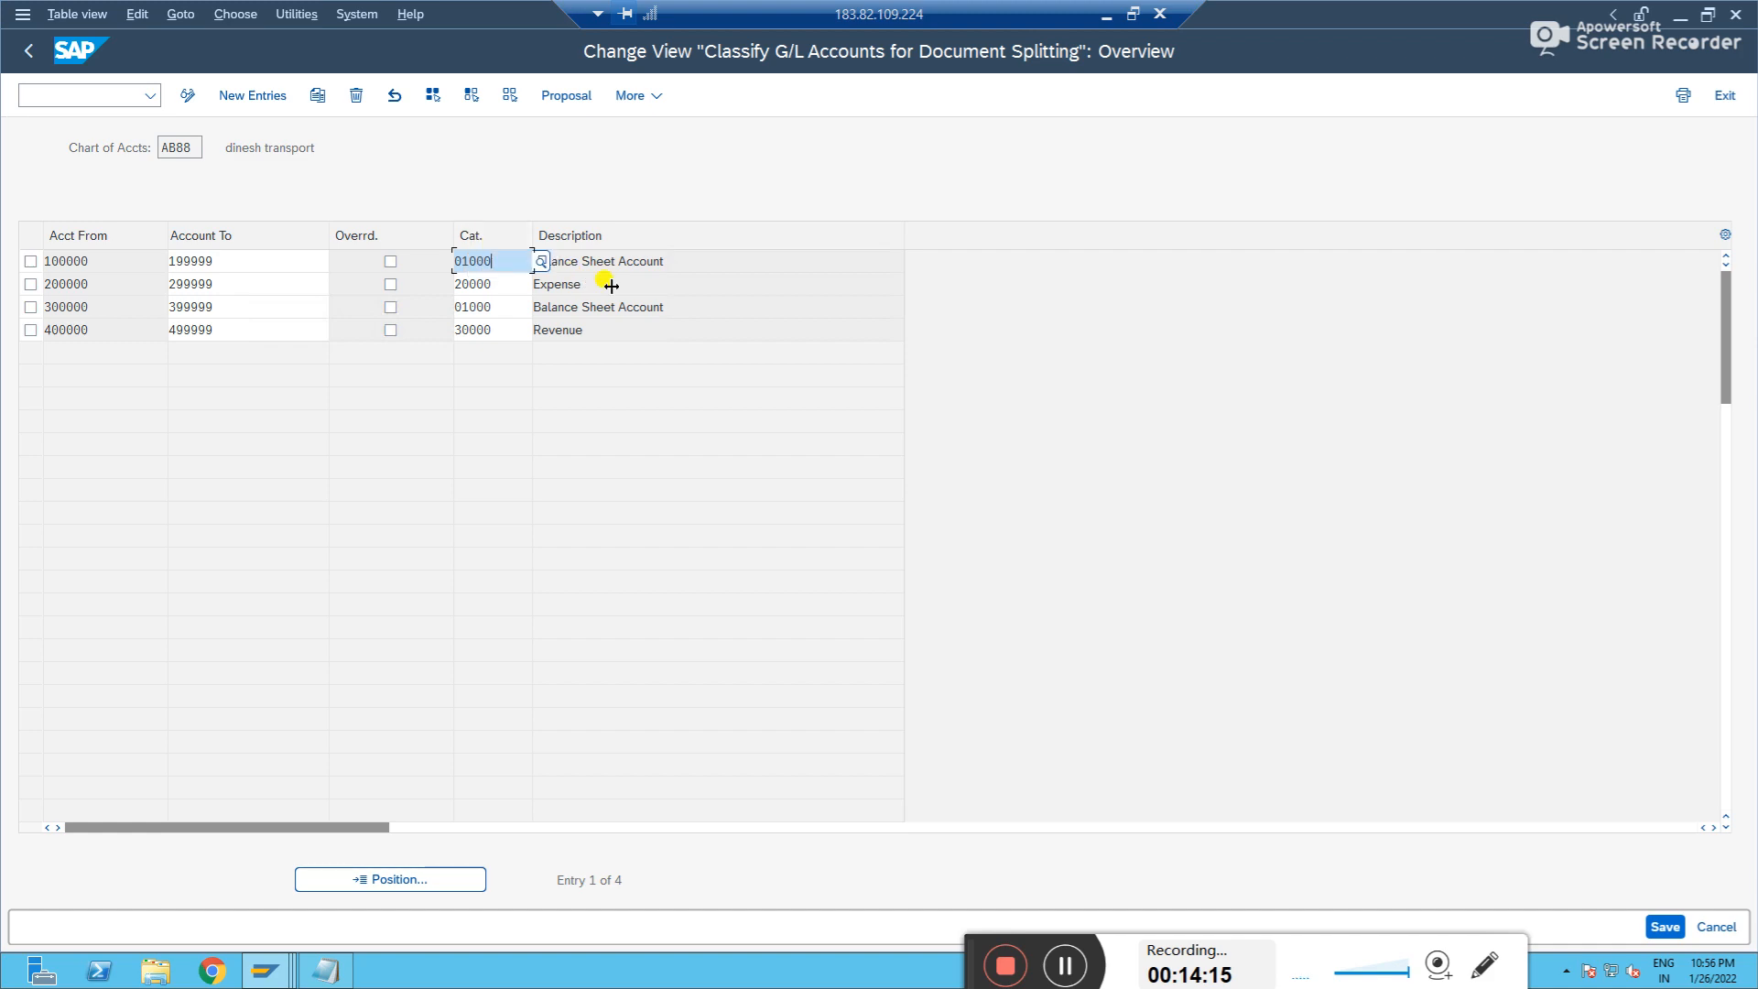
pyautogui.click(654, 262)
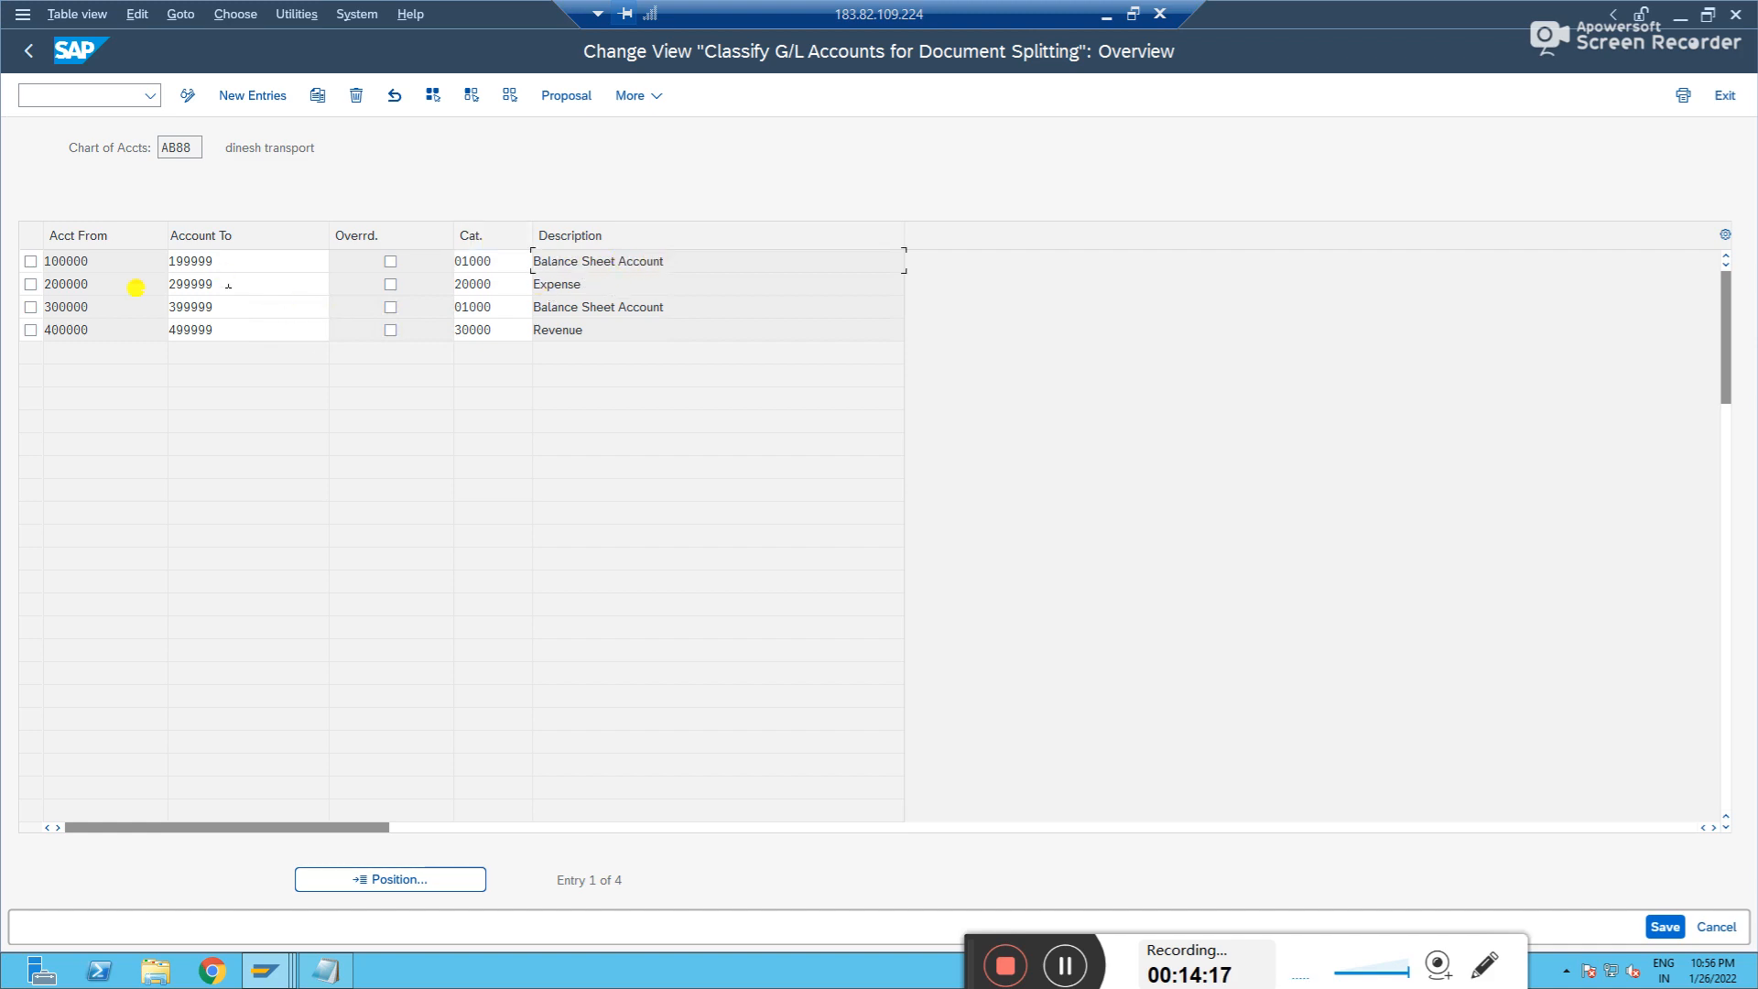
pyautogui.click(106, 287)
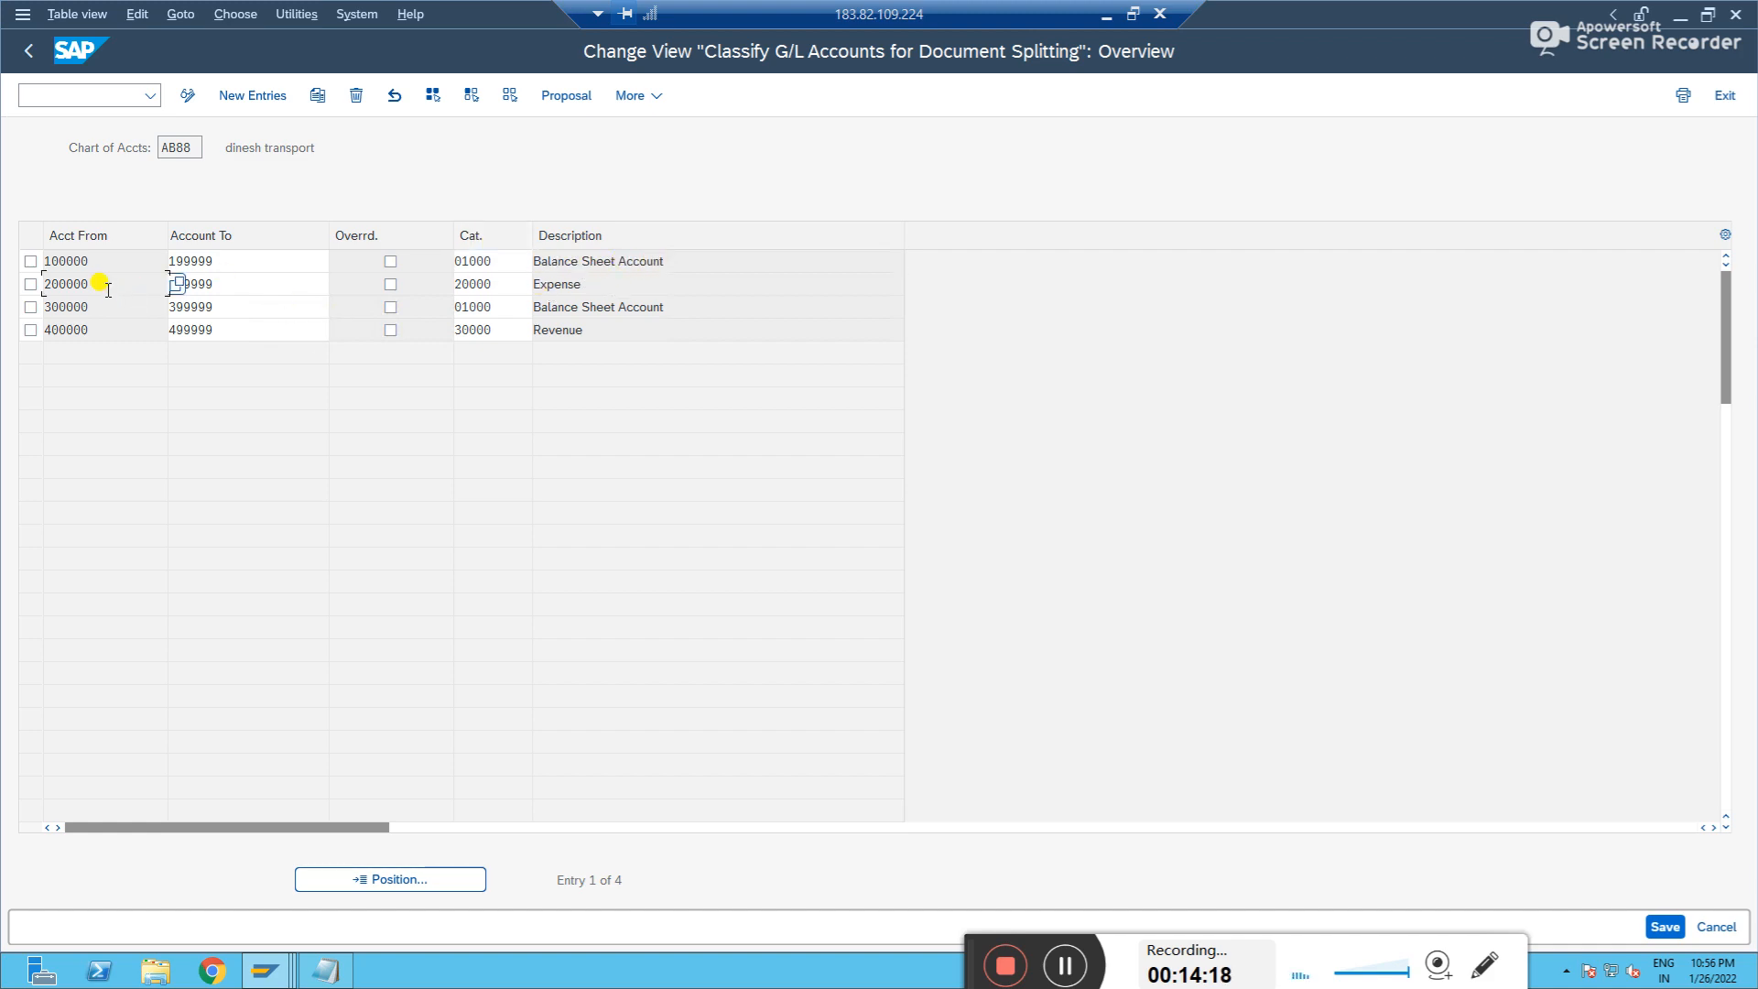
pyautogui.click(591, 282)
pyautogui.click(511, 286)
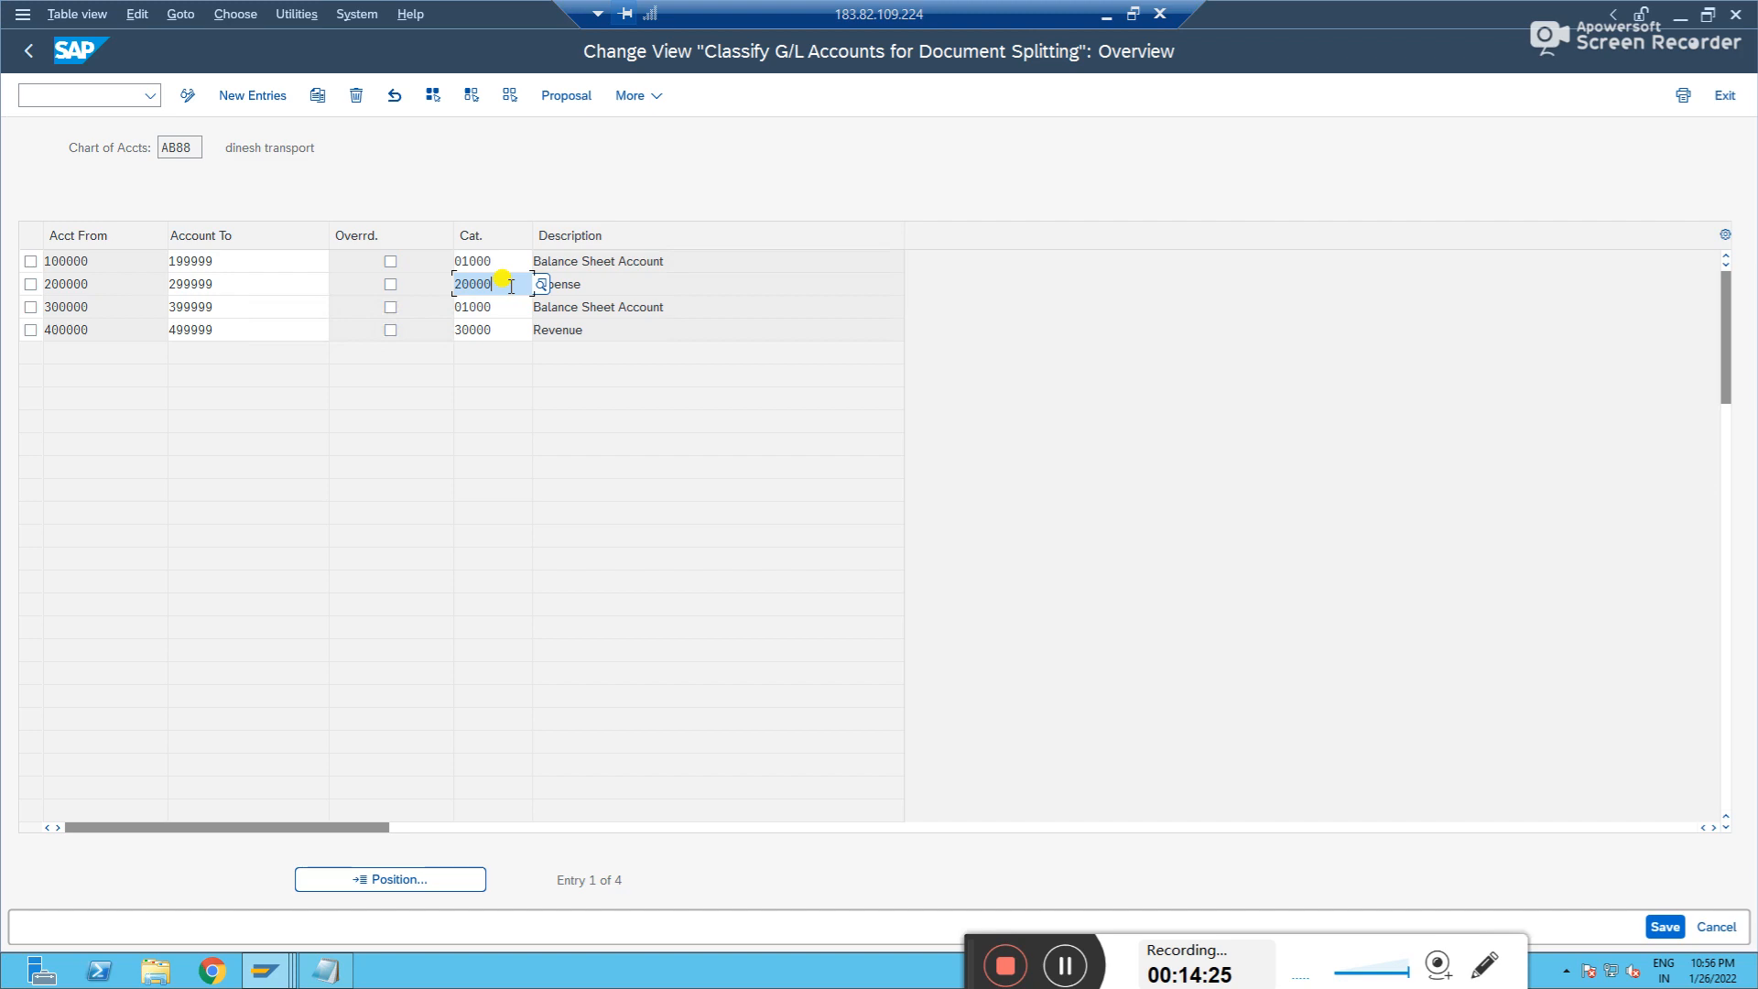
pyautogui.click(91, 302)
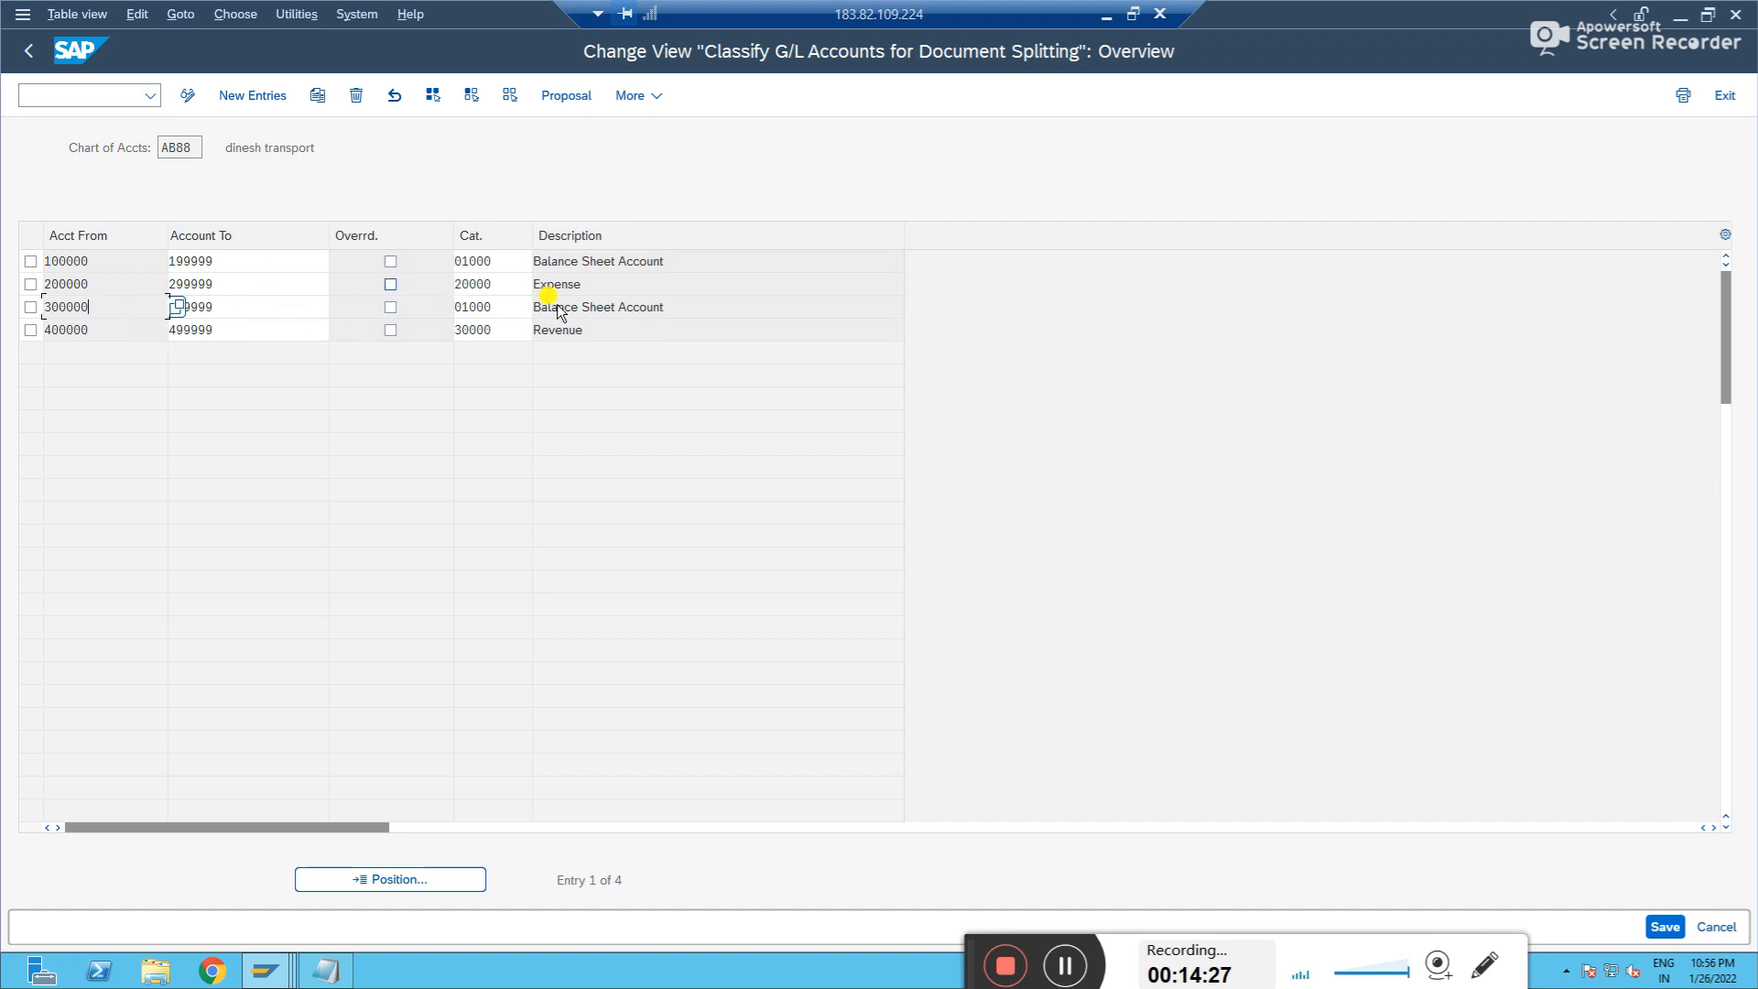
pyautogui.click(508, 308)
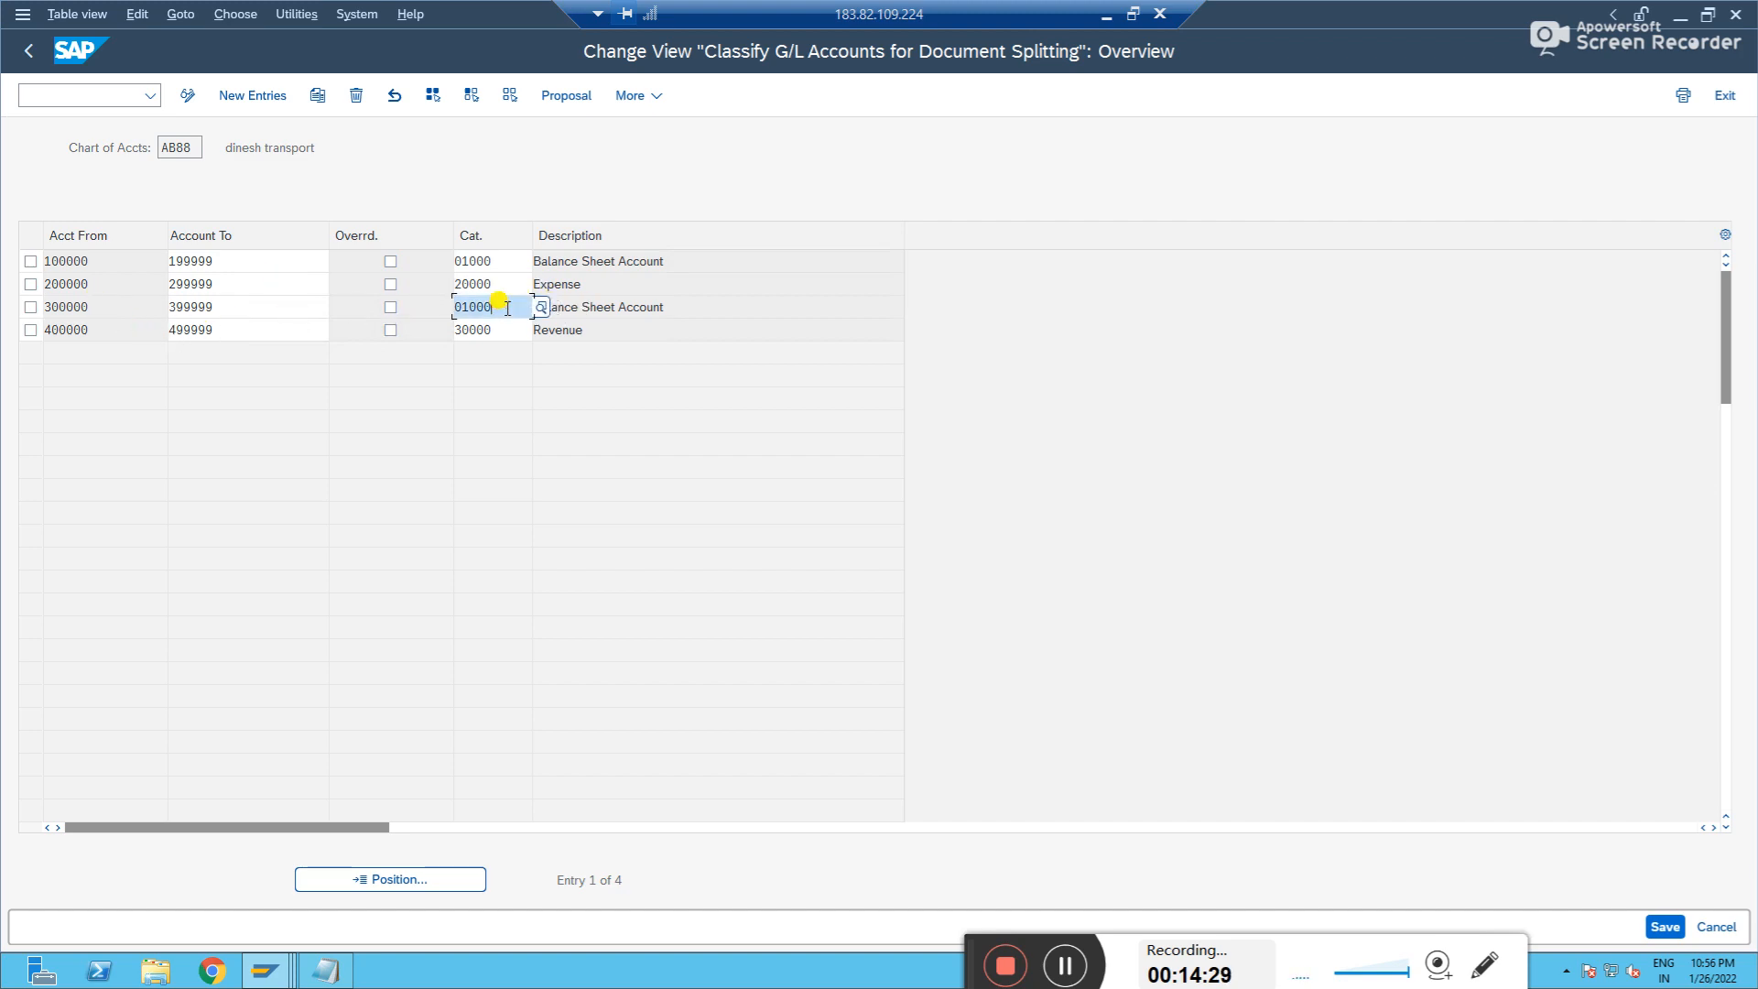
pyautogui.click(677, 311)
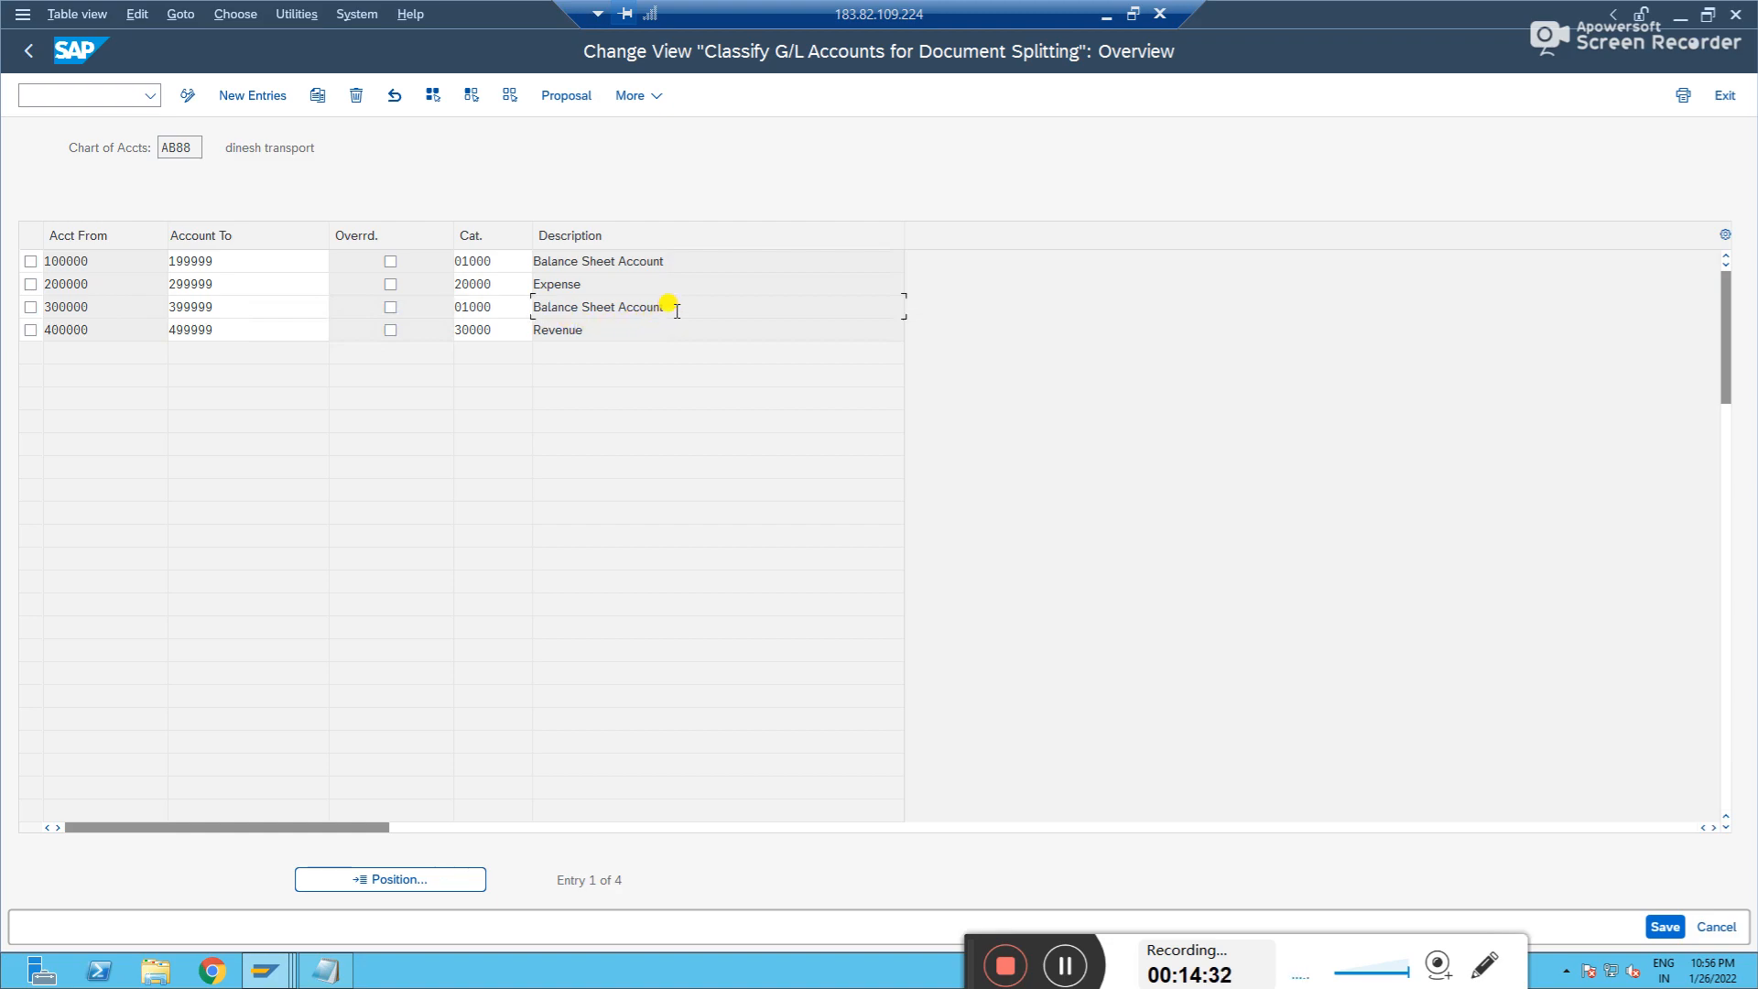
# - Pick item category 30000 (Revenue) for the account range starting at 400000 and exit the classification view
pyautogui.click(514, 322)
pyautogui.press('F4')
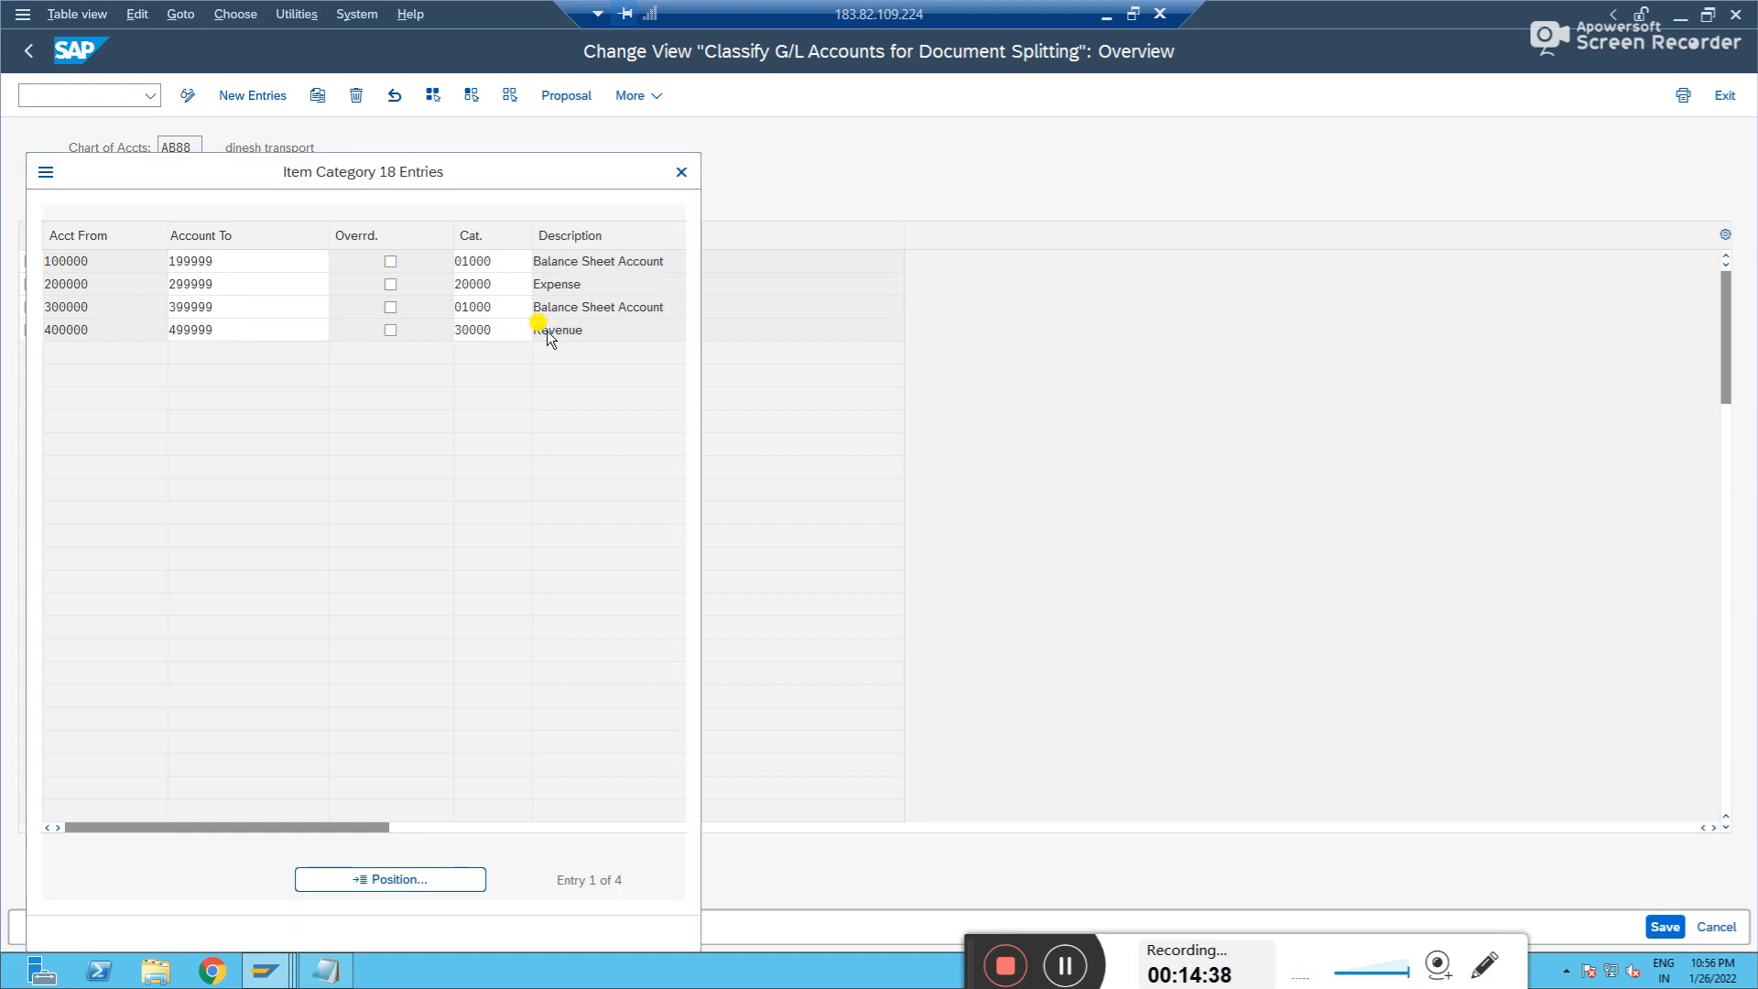
pyautogui.click(84, 622)
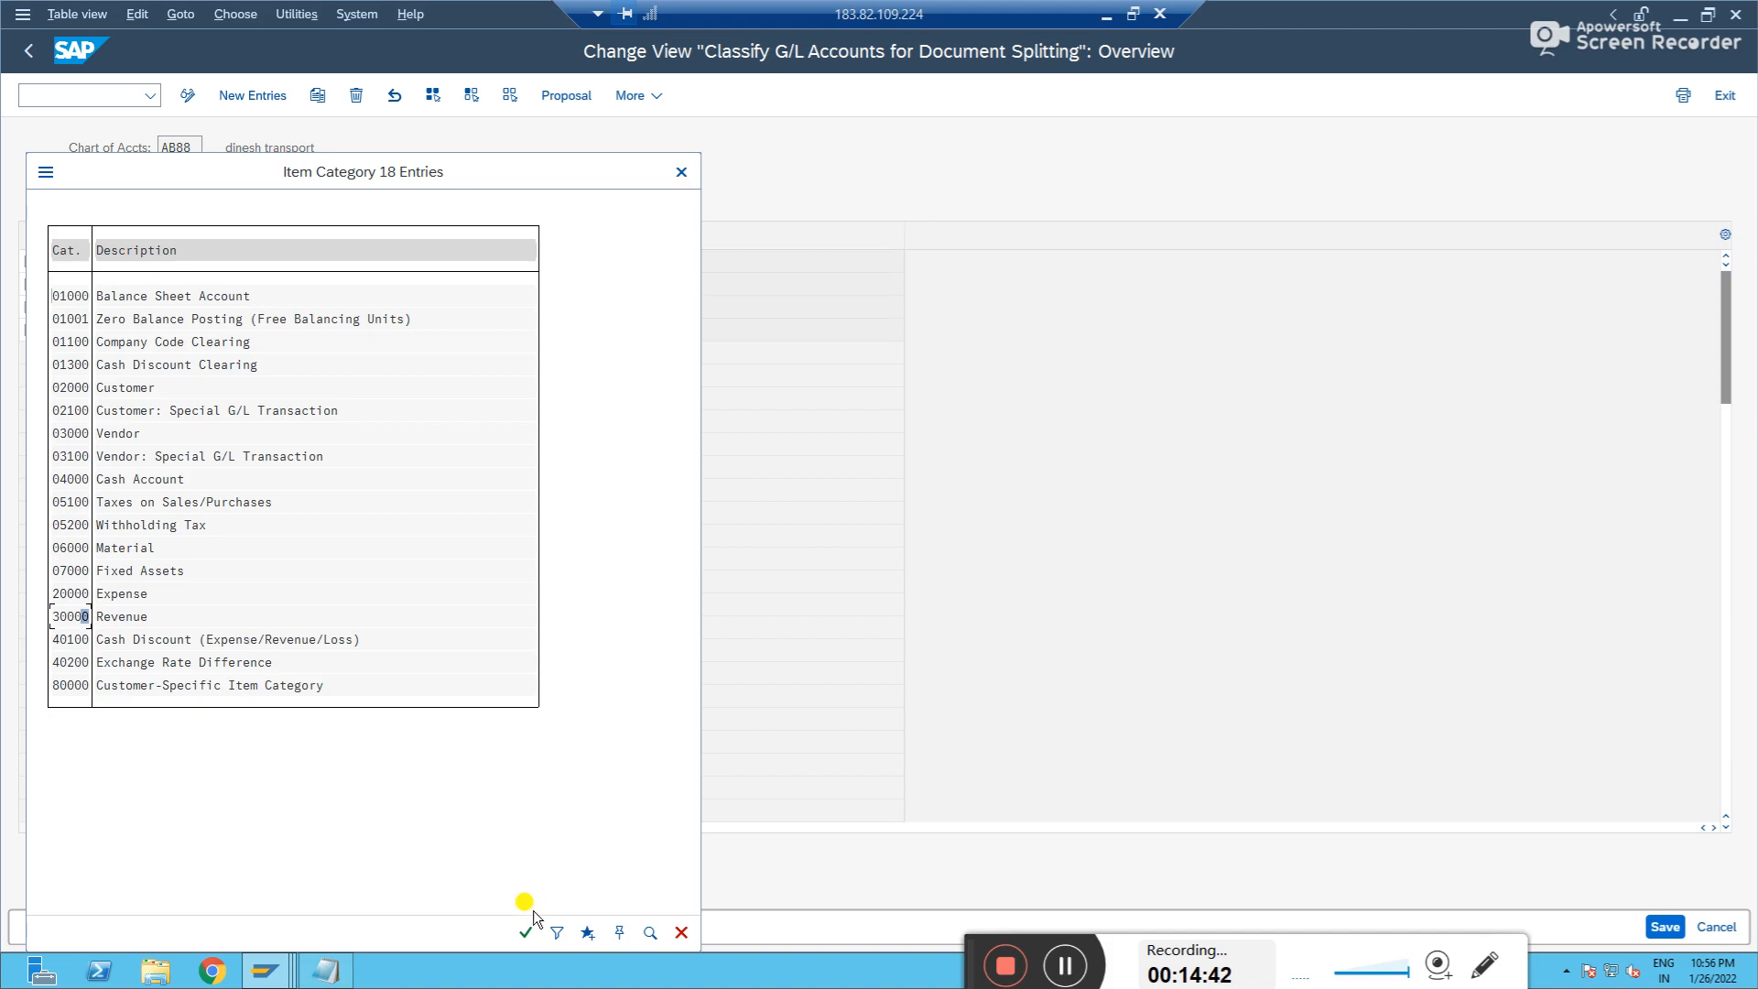
pyautogui.click(530, 936)
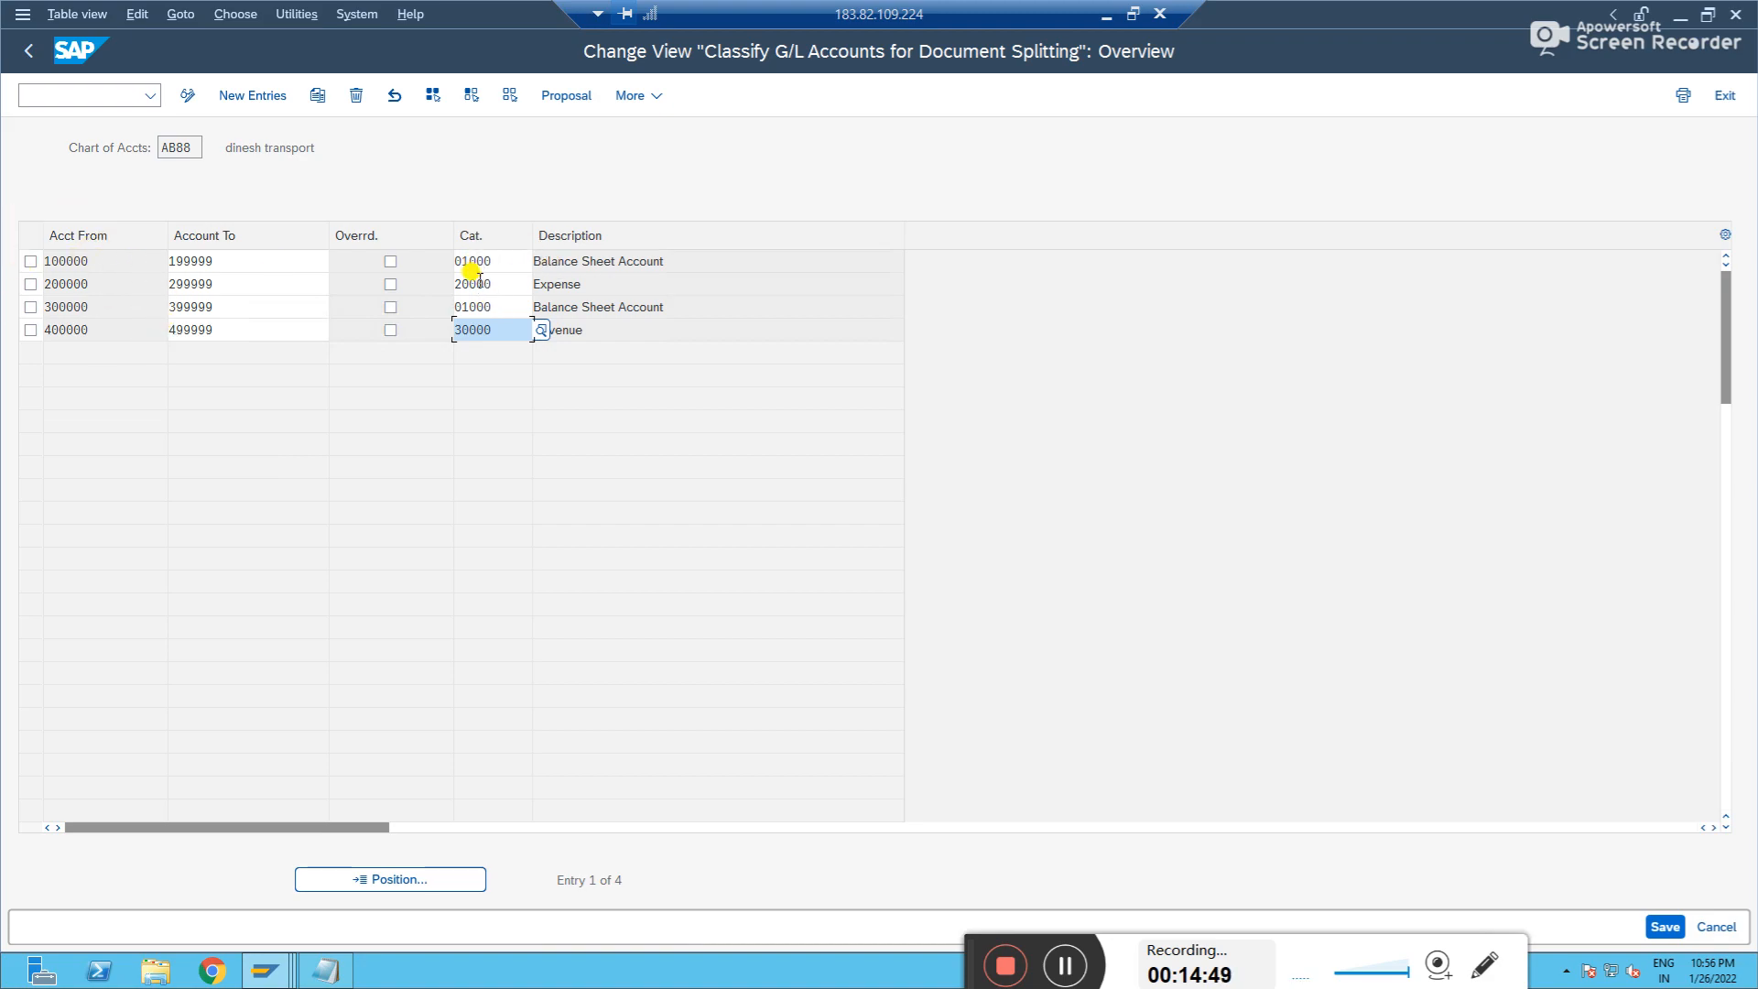
pyautogui.click(27, 53)
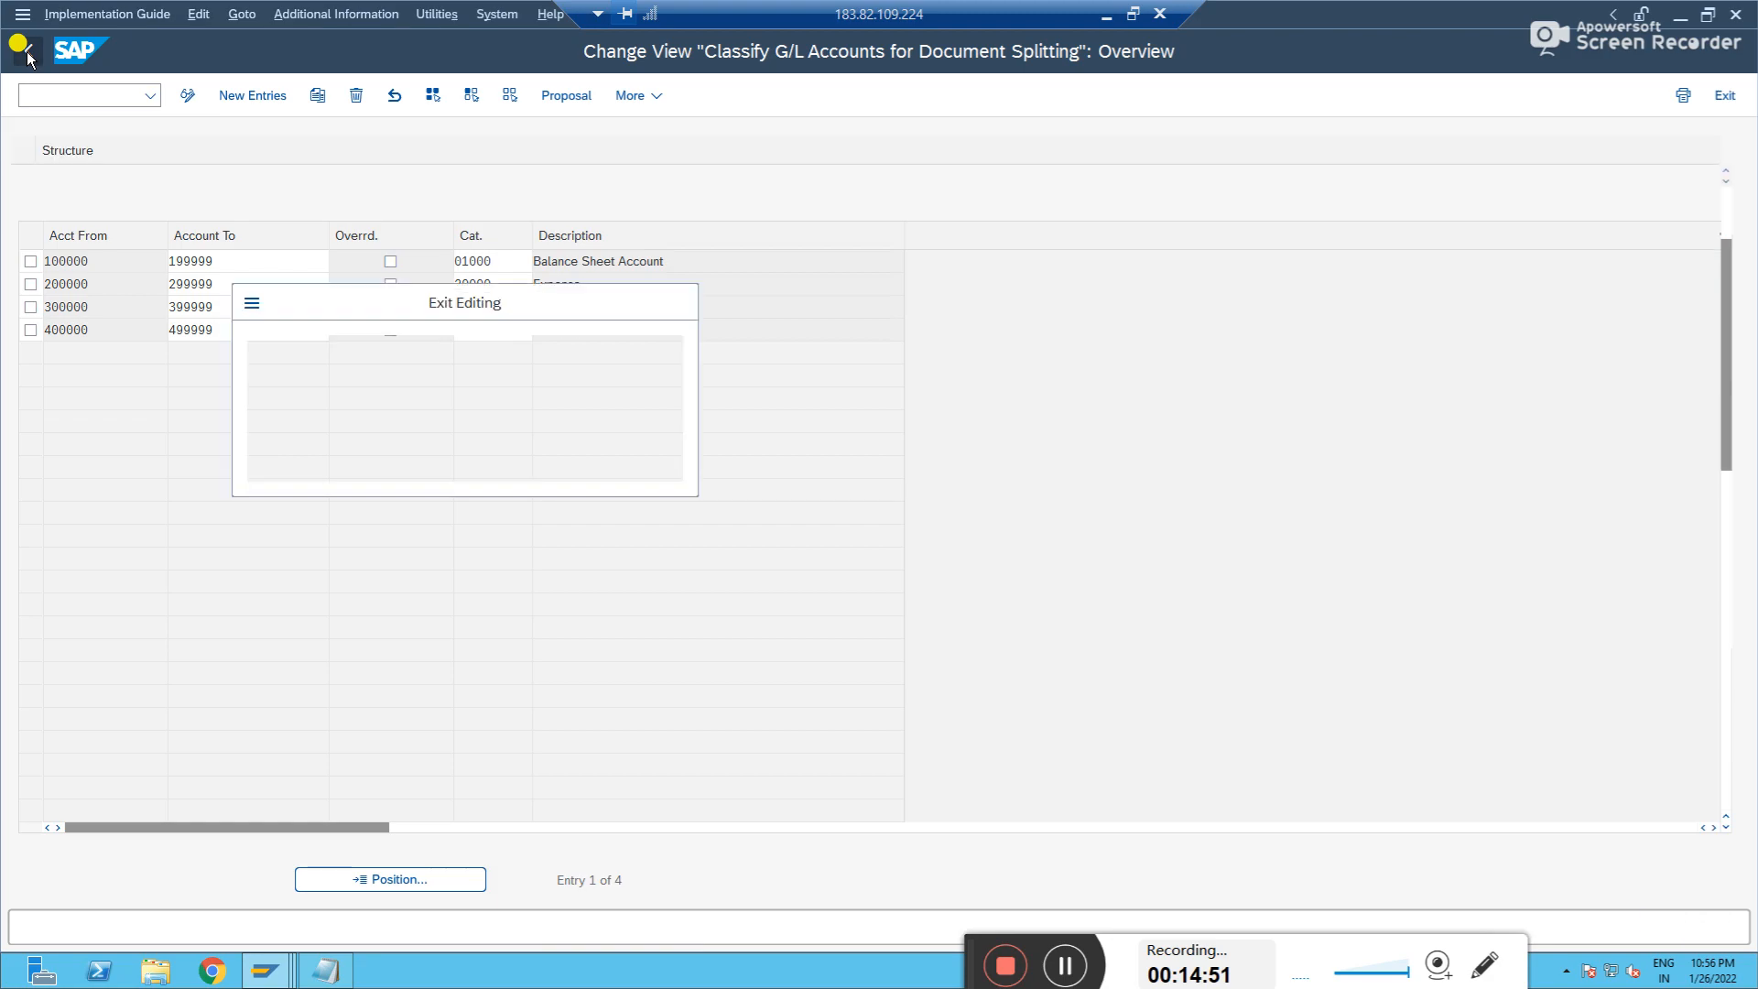
pyautogui.click(466, 453)
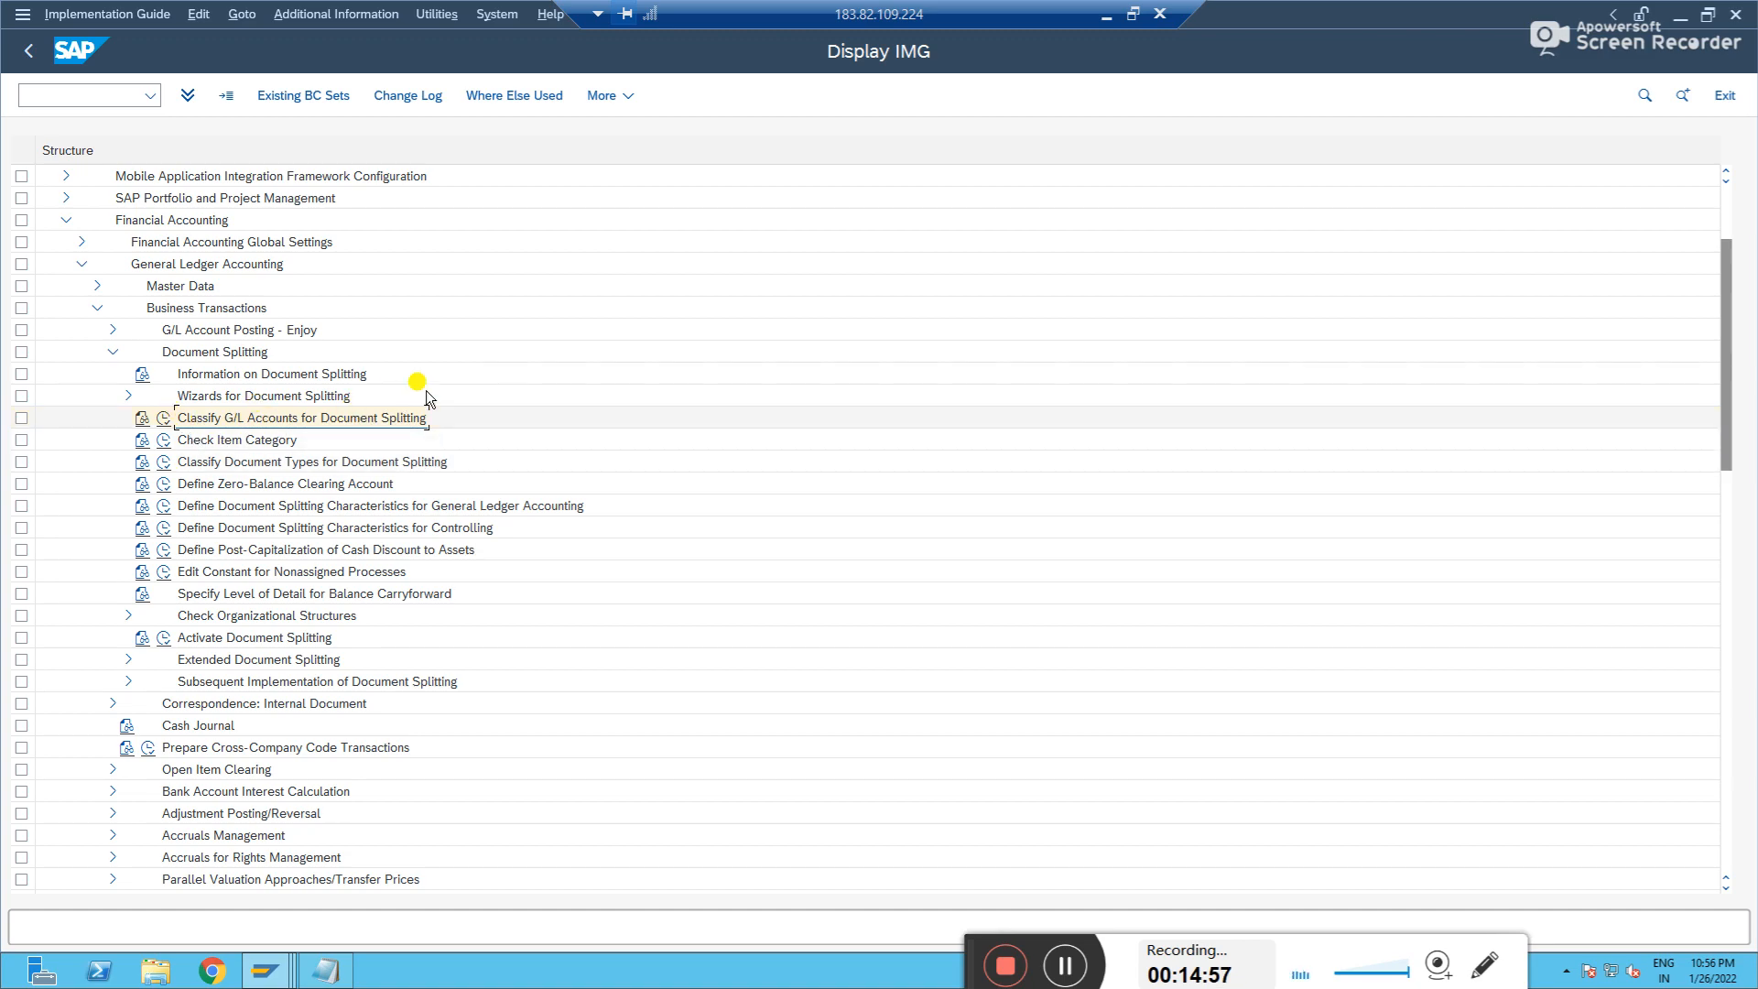
# - Run Check Item Category for company code AB88 and examine the item category assigned to the TDS ON RENT account
pyautogui.click(163, 443)
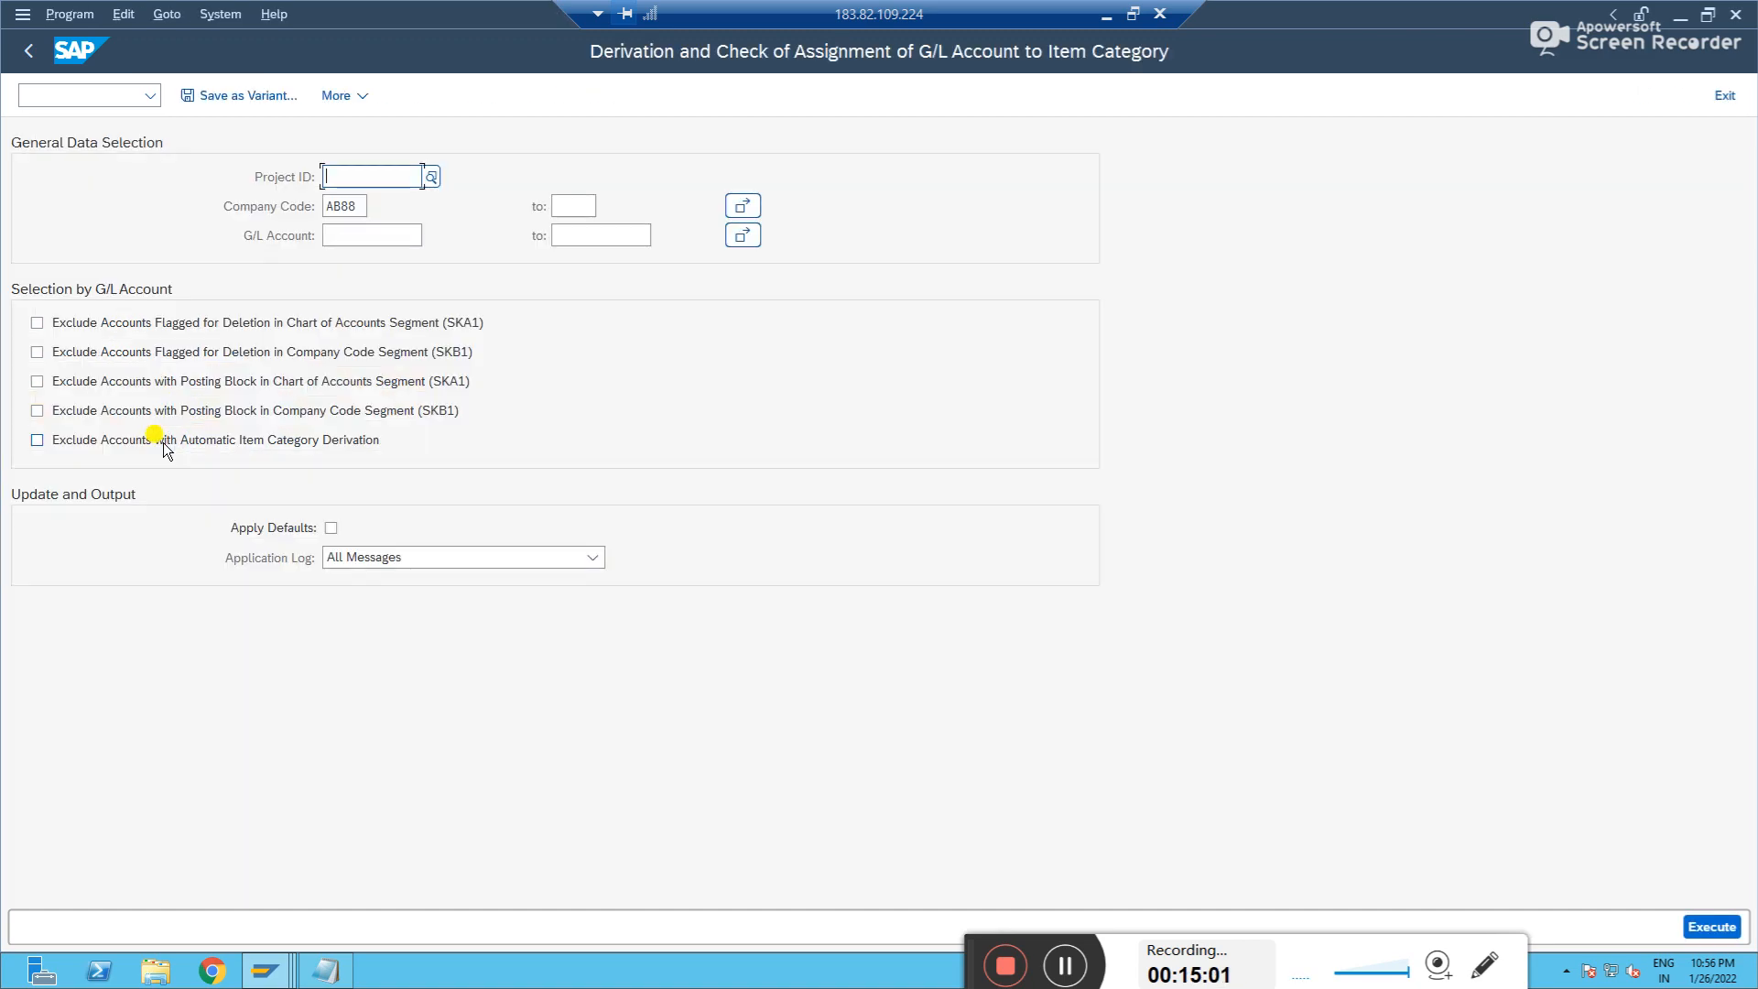
pyautogui.click(1714, 927)
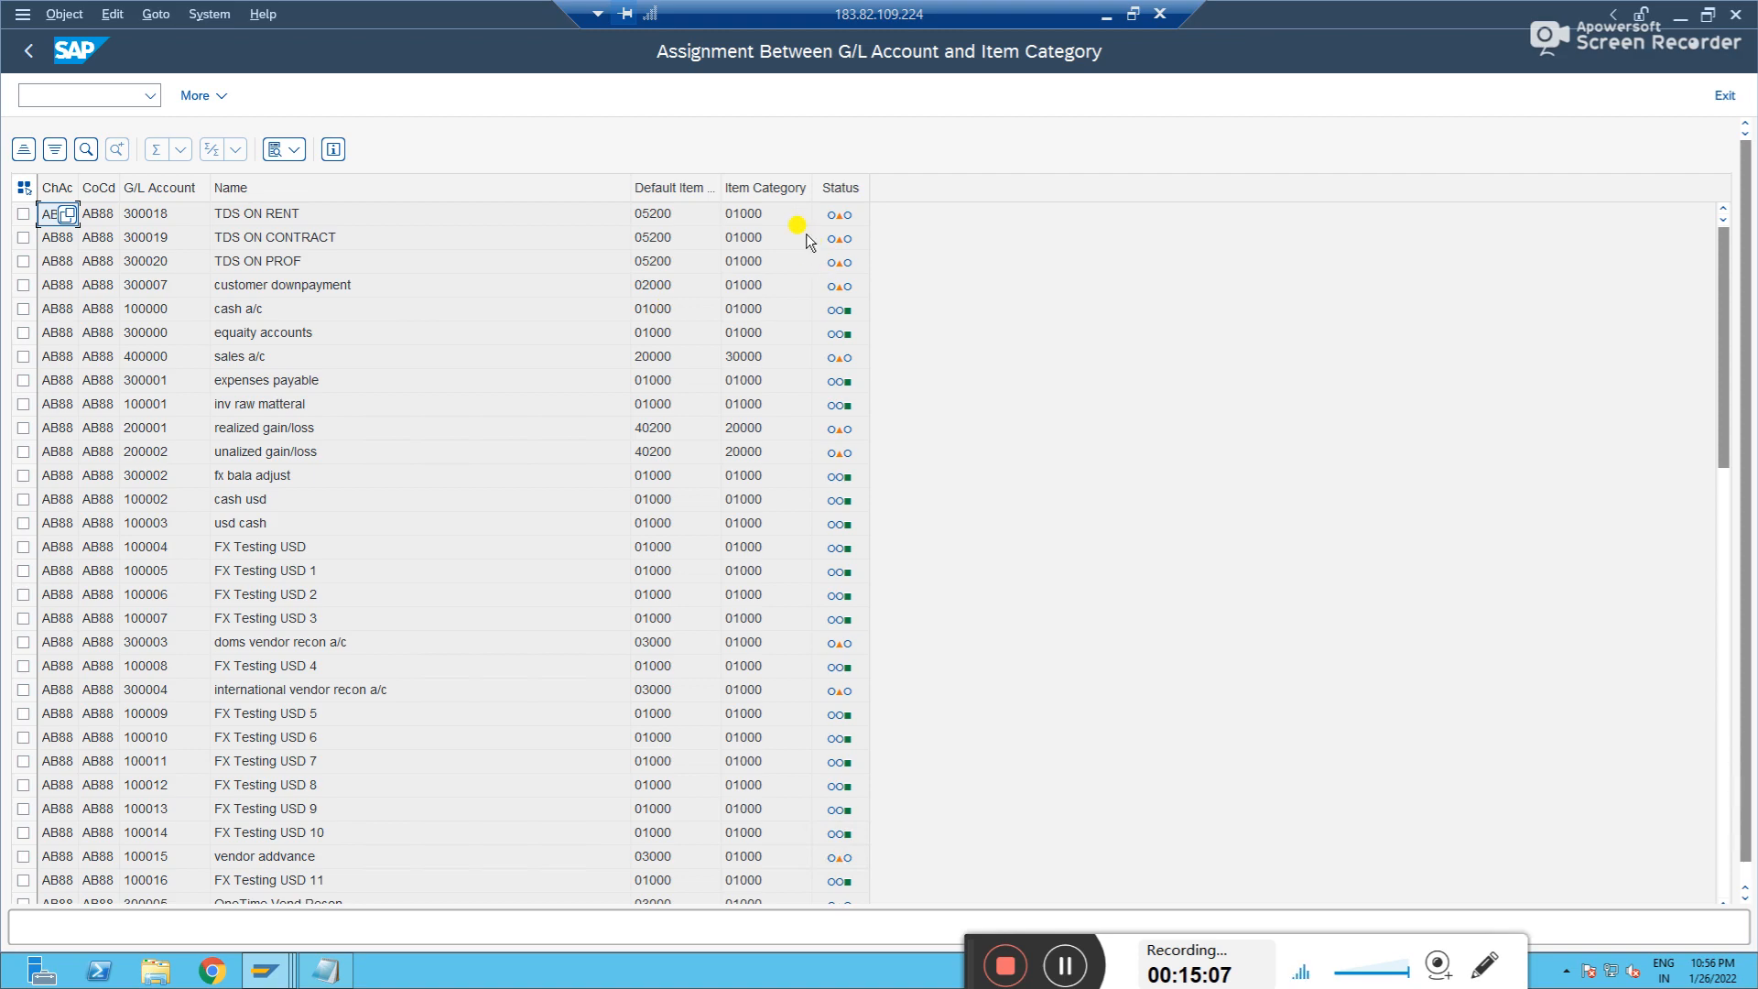
pyautogui.click(749, 186)
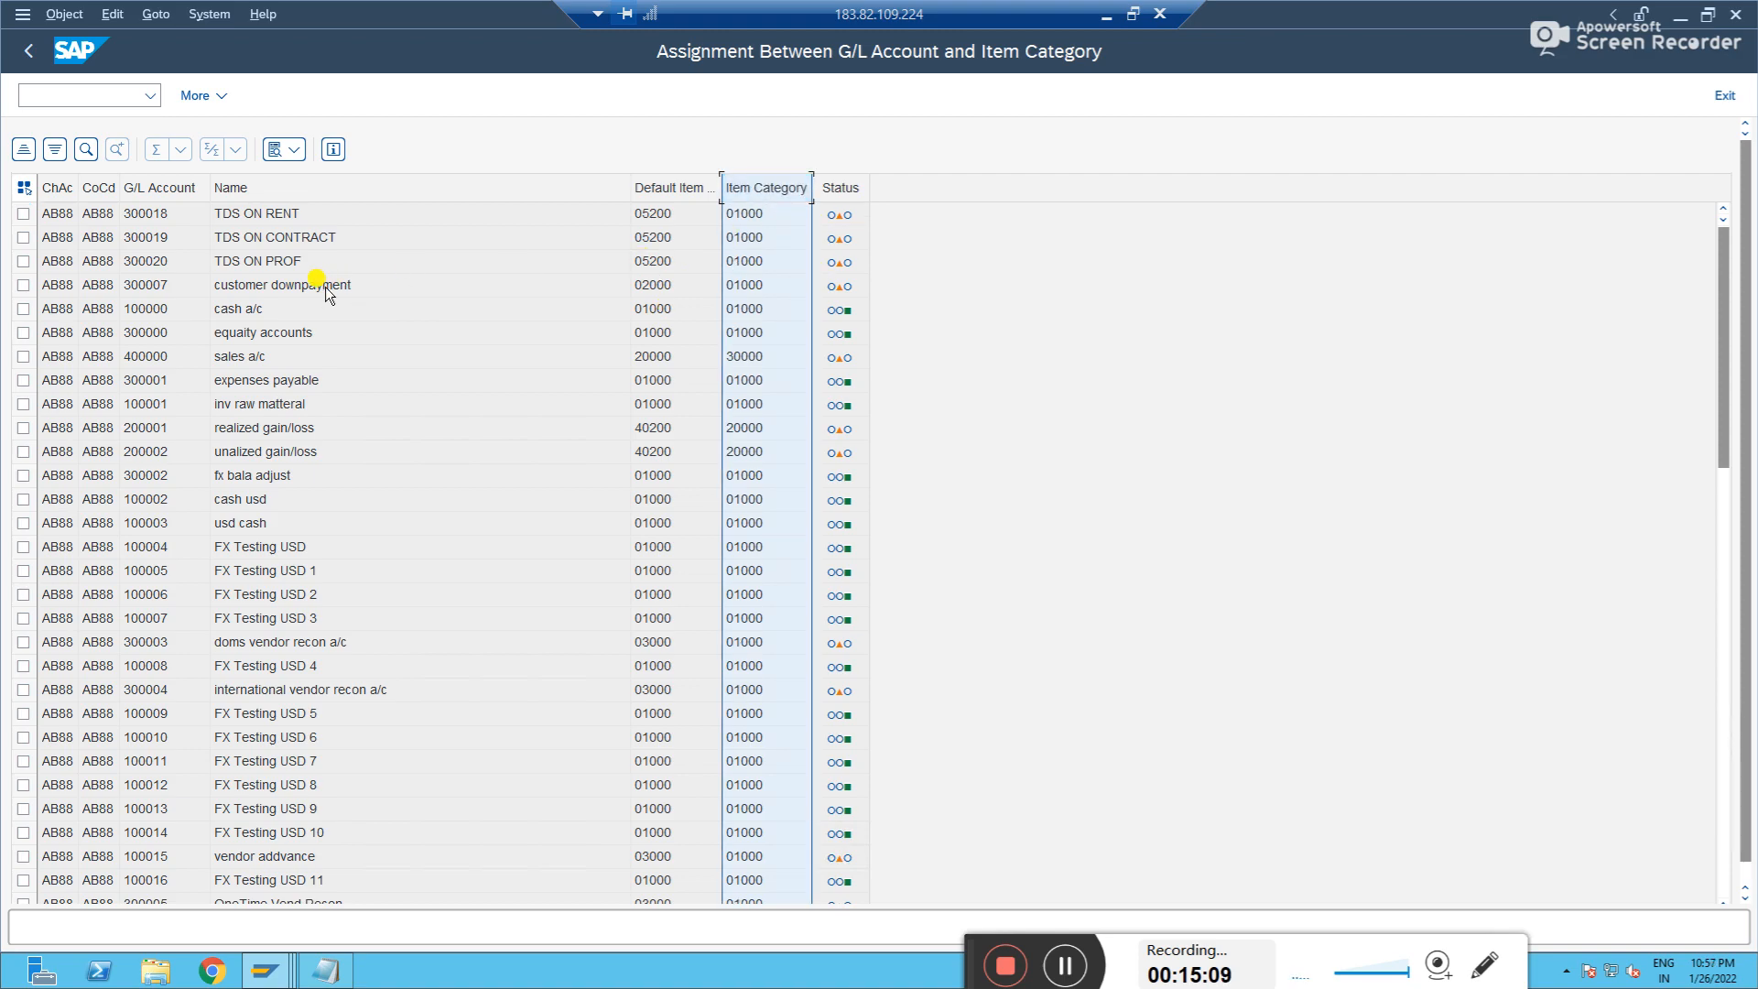
pyautogui.click(155, 220)
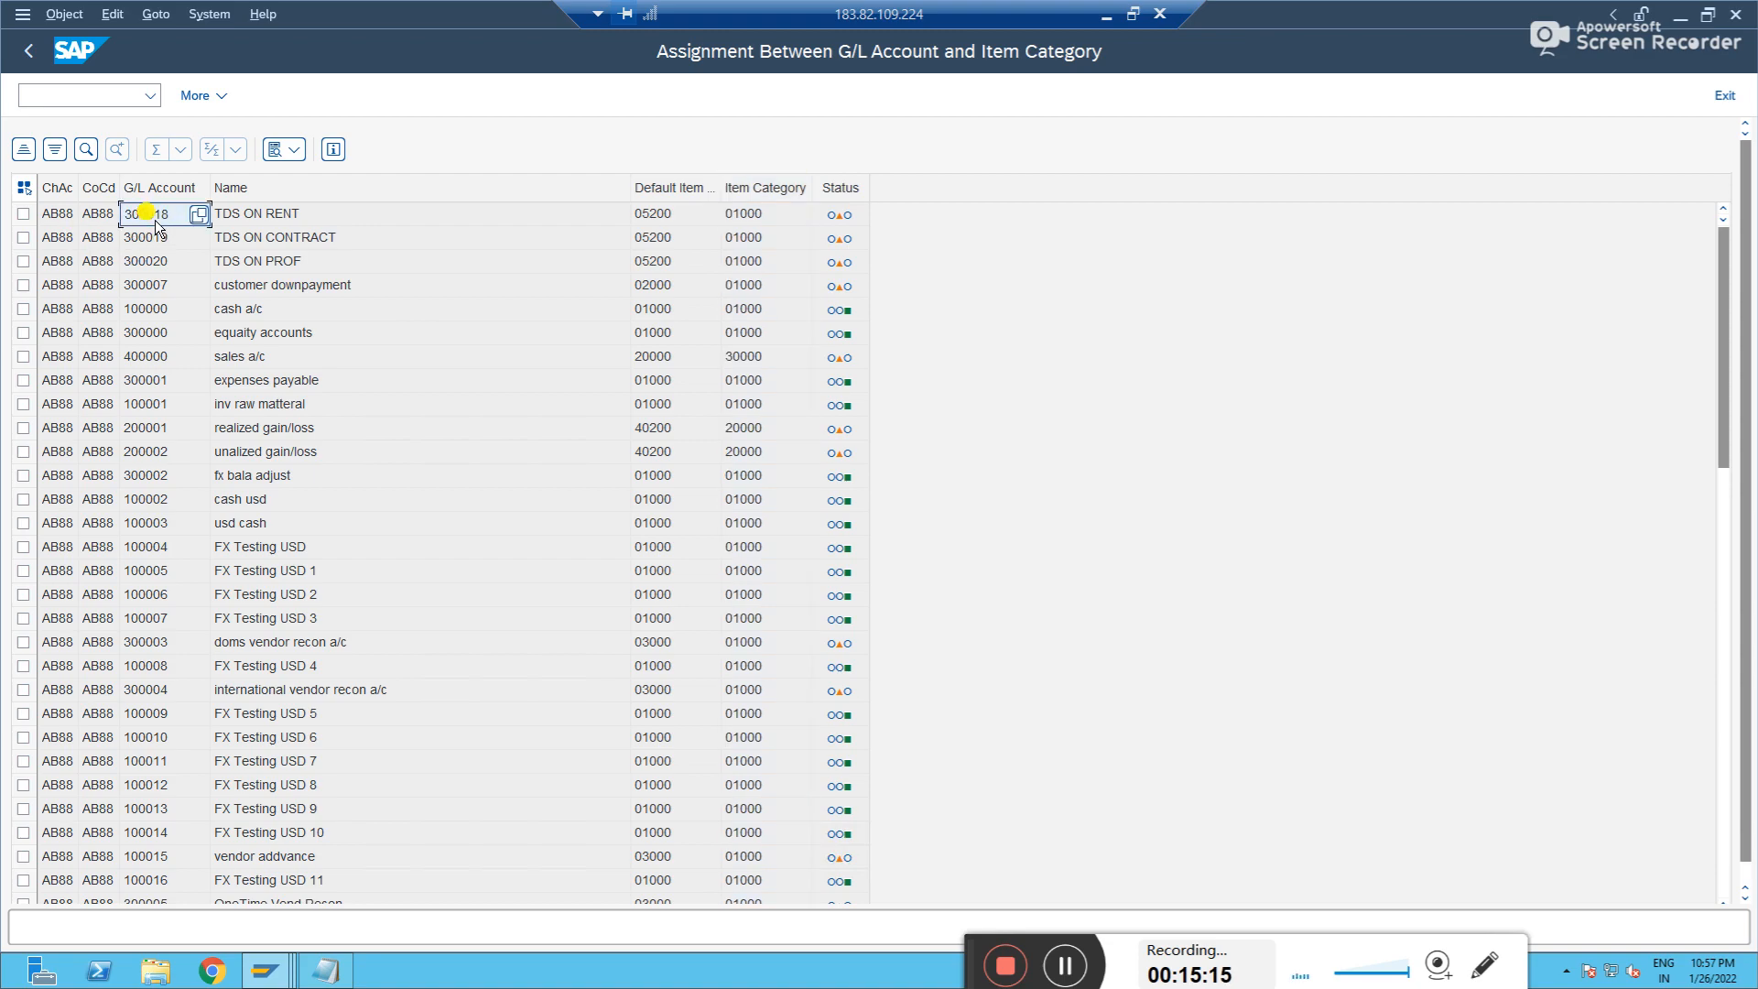
pyautogui.click(308, 222)
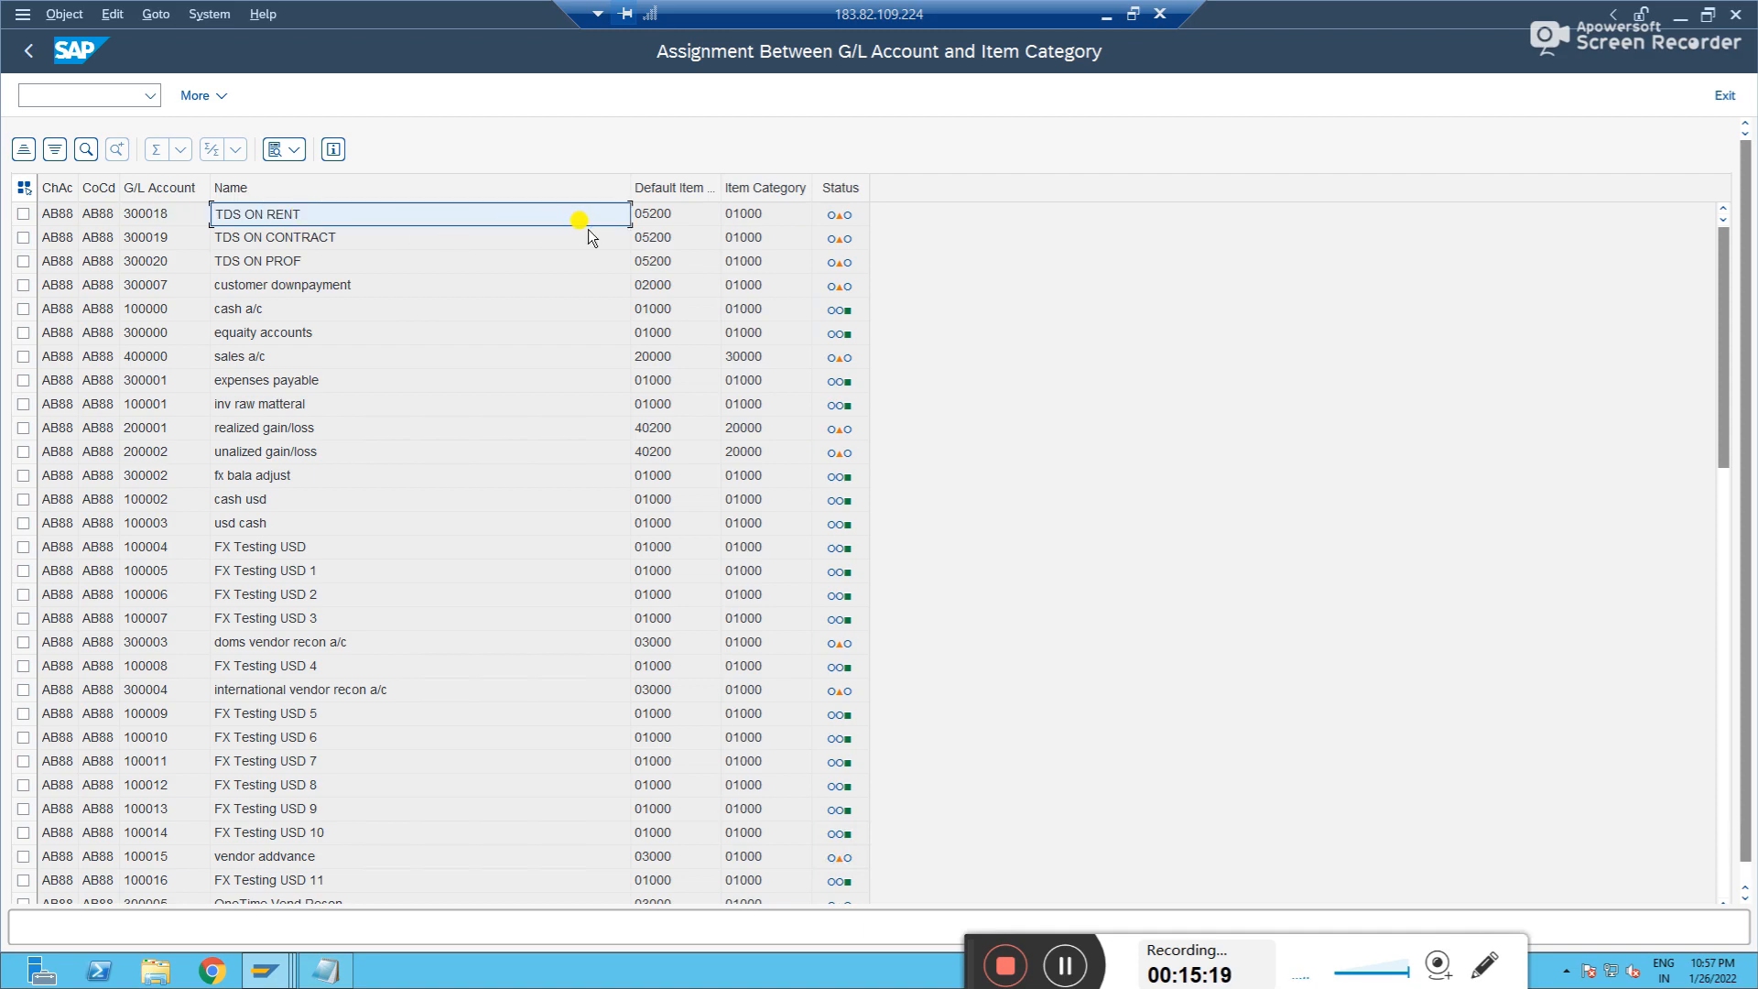
pyautogui.click(743, 220)
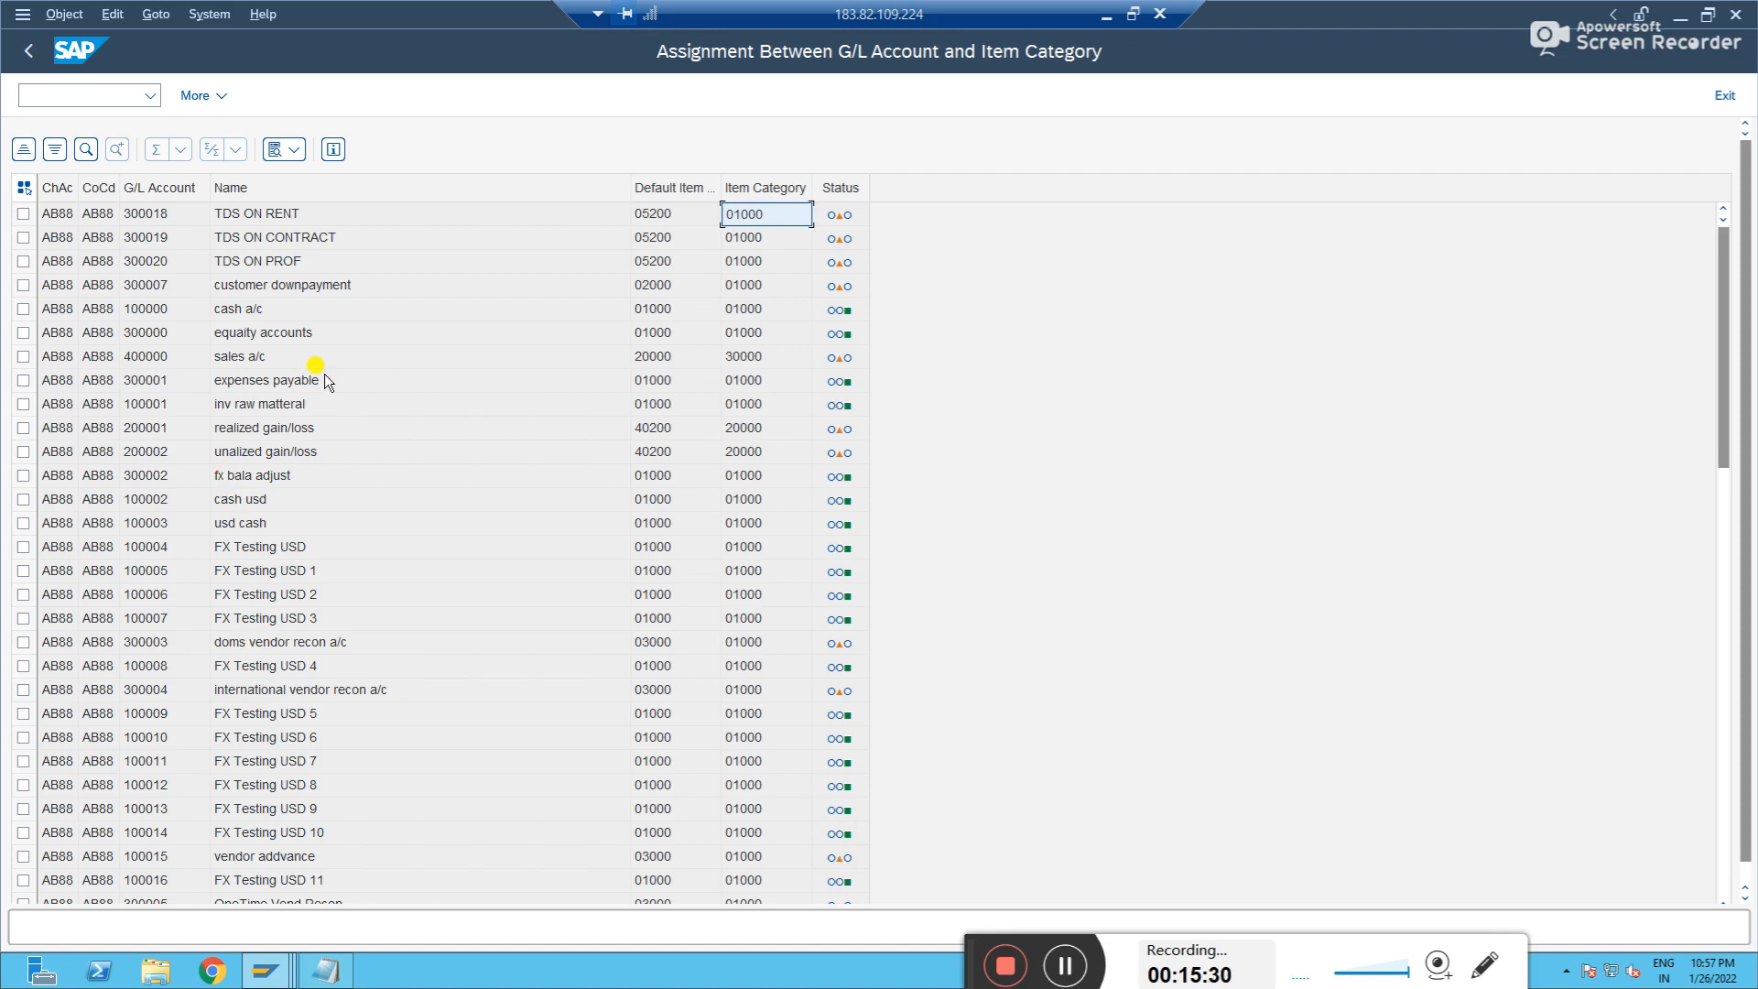
# - Examine the item category assigned to the rent a/c account further down the G/L account list
pyautogui.moveTo(1717, 379); pyautogui.dragTo(1716, 535)
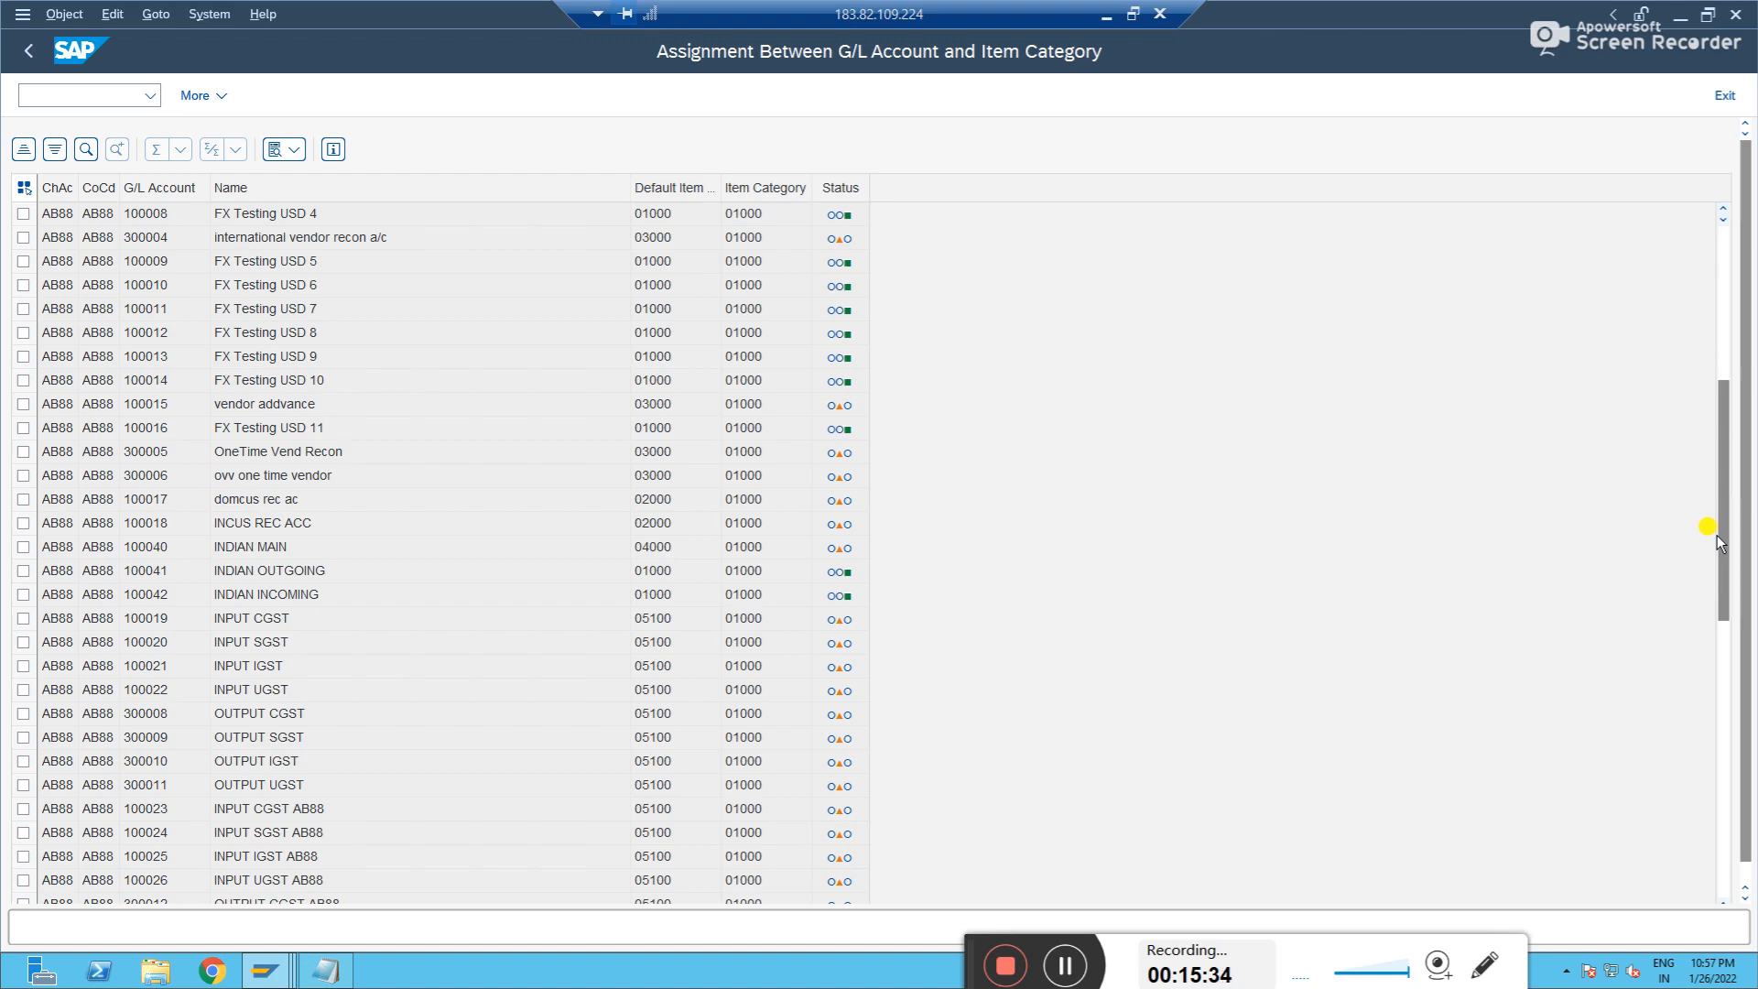
pyautogui.click(1727, 730)
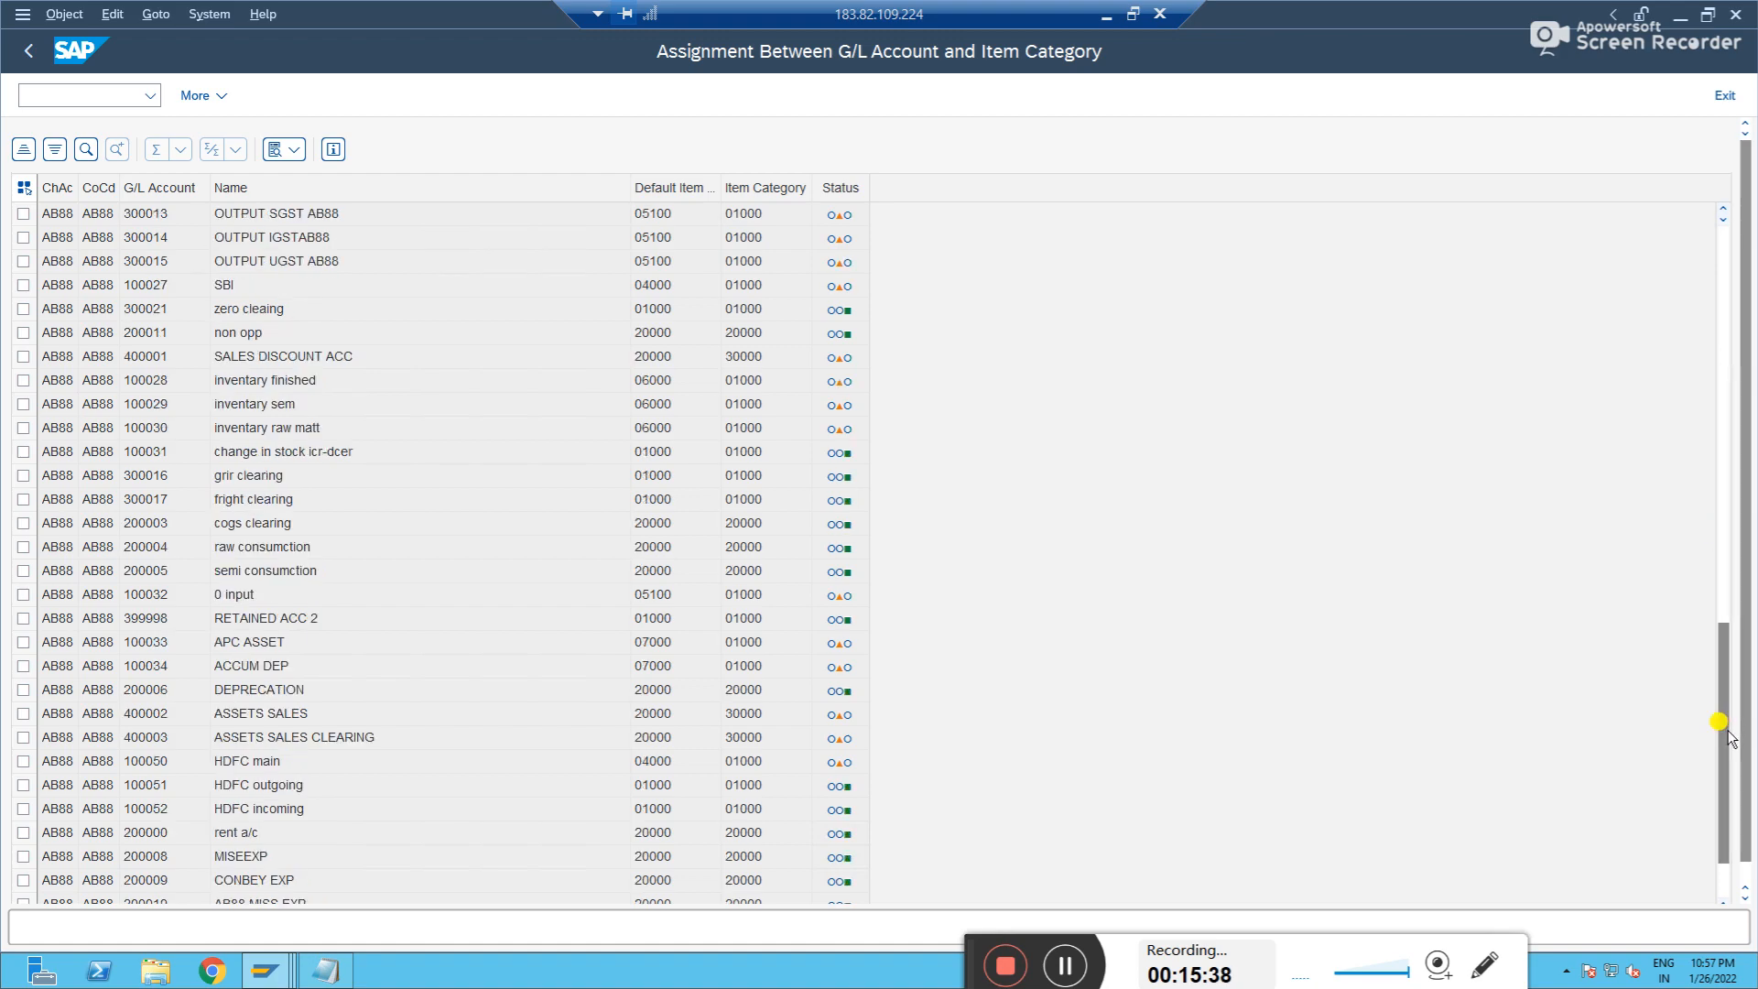
pyautogui.click(248, 858)
pyautogui.click(243, 833)
pyautogui.click(738, 834)
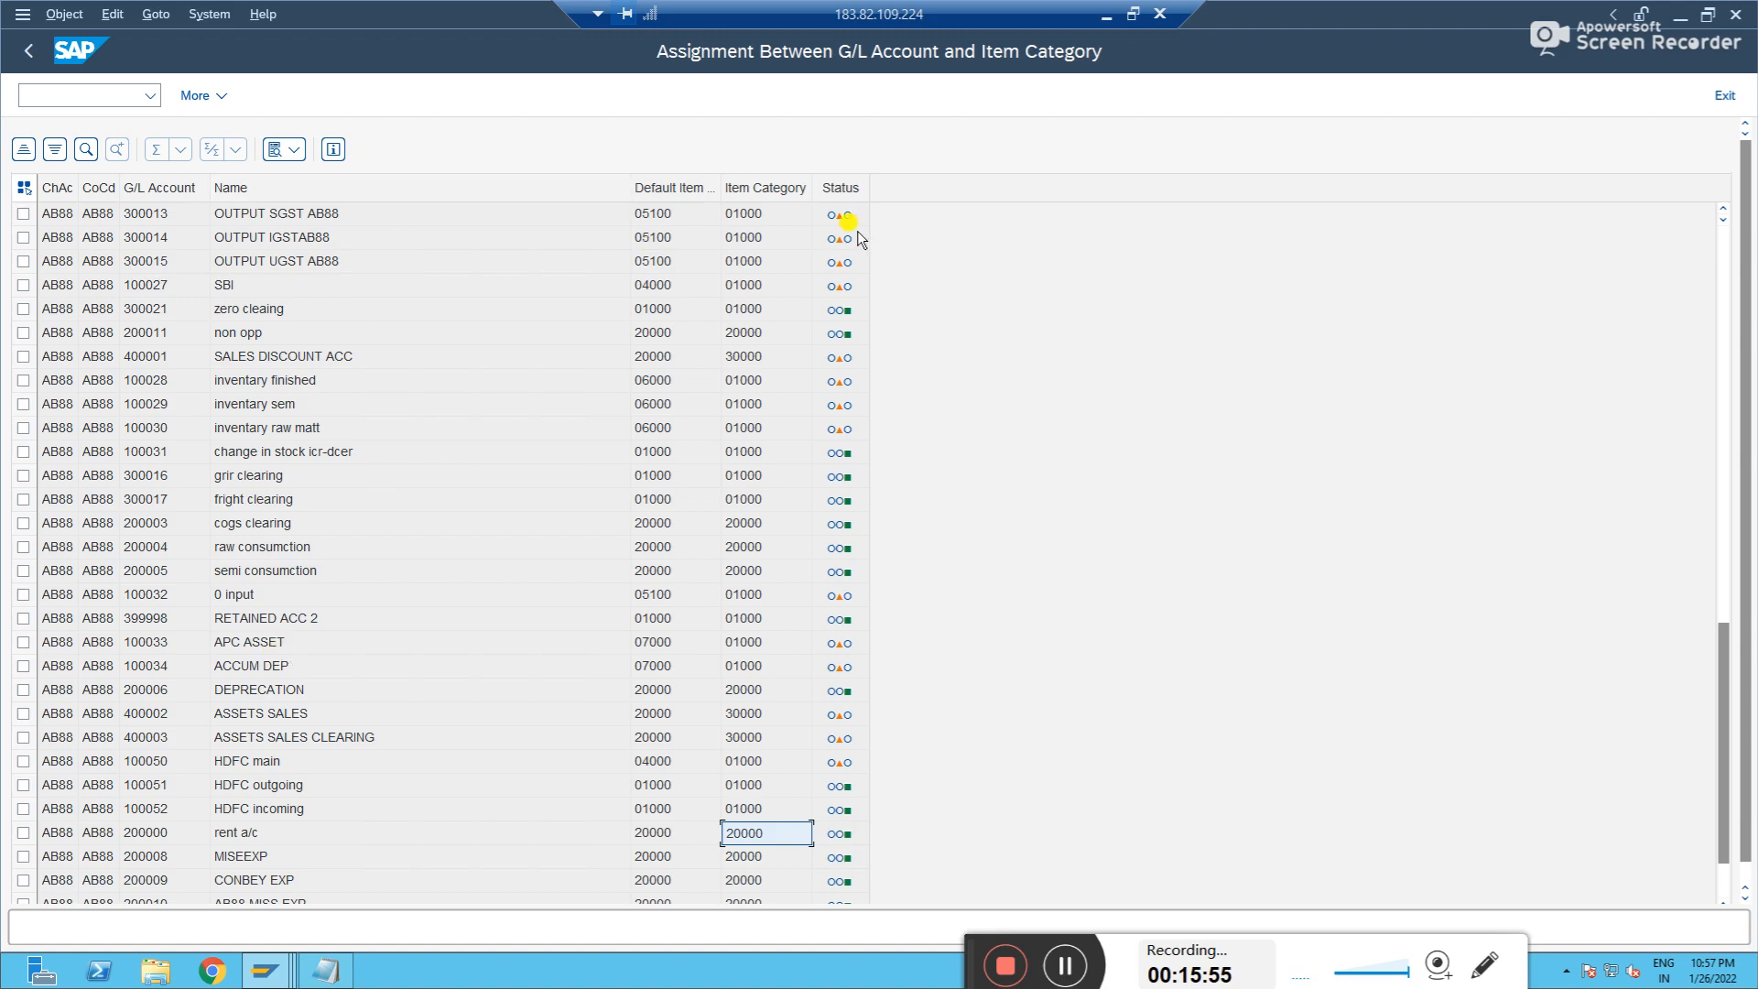
# - Leave the item category check and open Classify Document Types for Document Splitting in the IMG
pyautogui.click(22, 56)
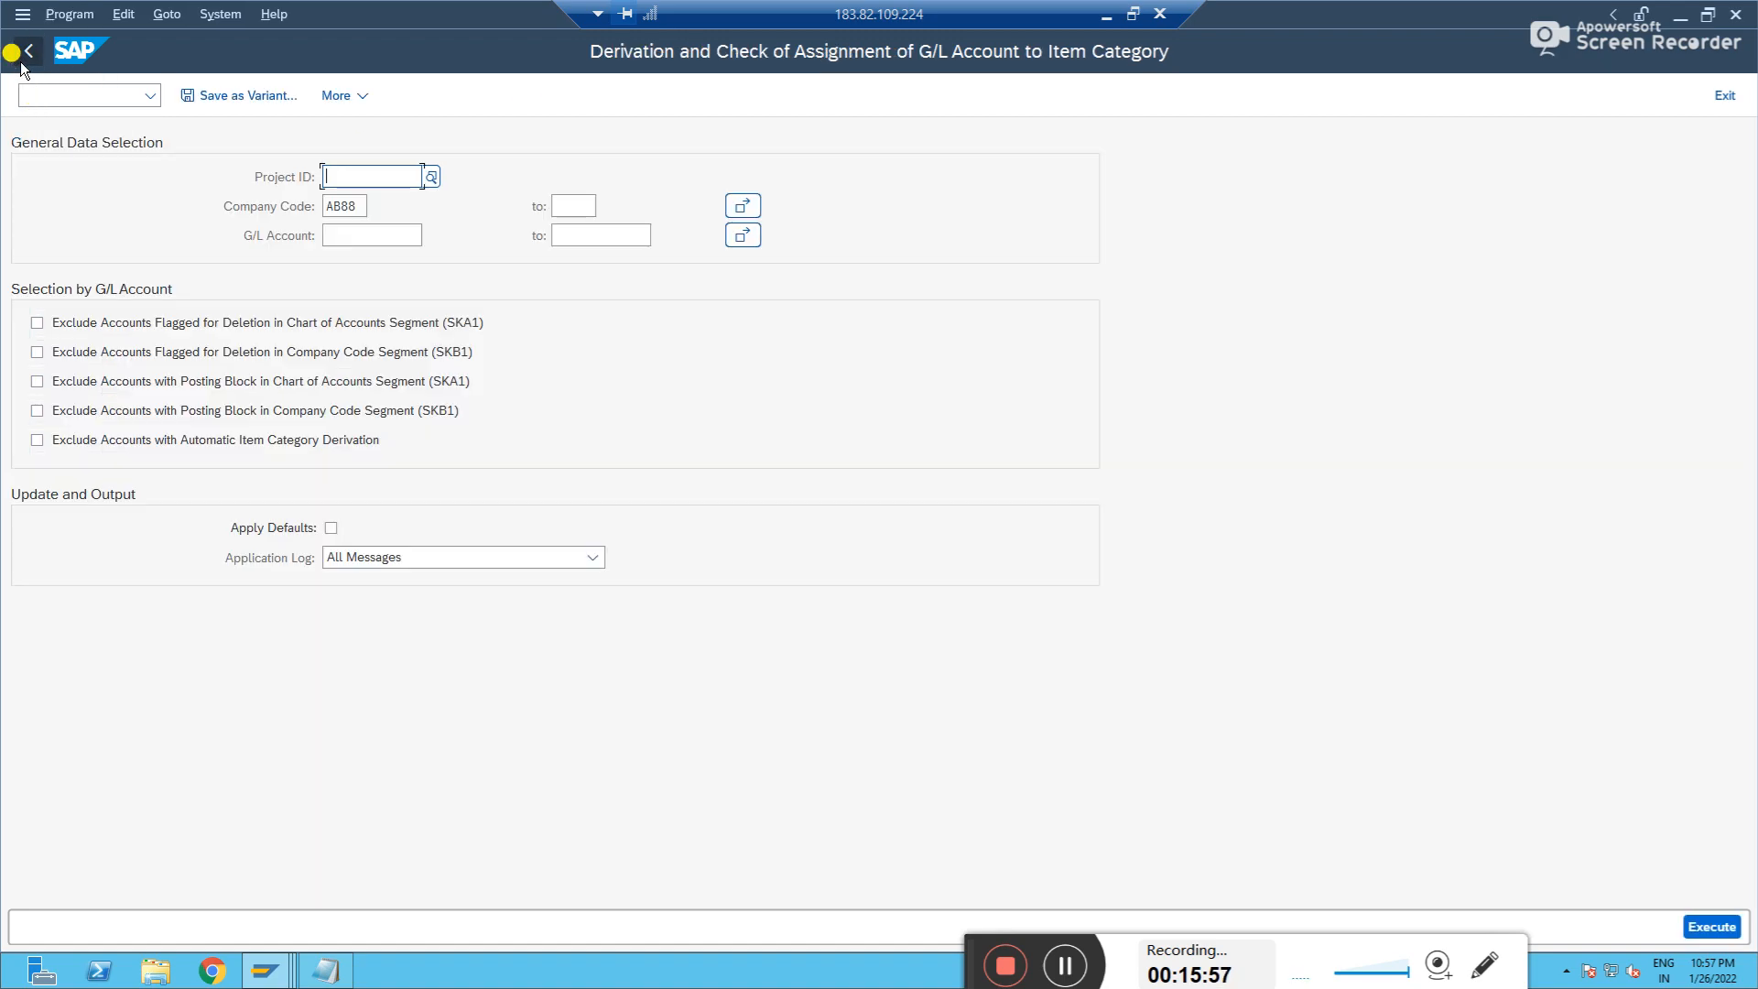
pyautogui.click(26, 55)
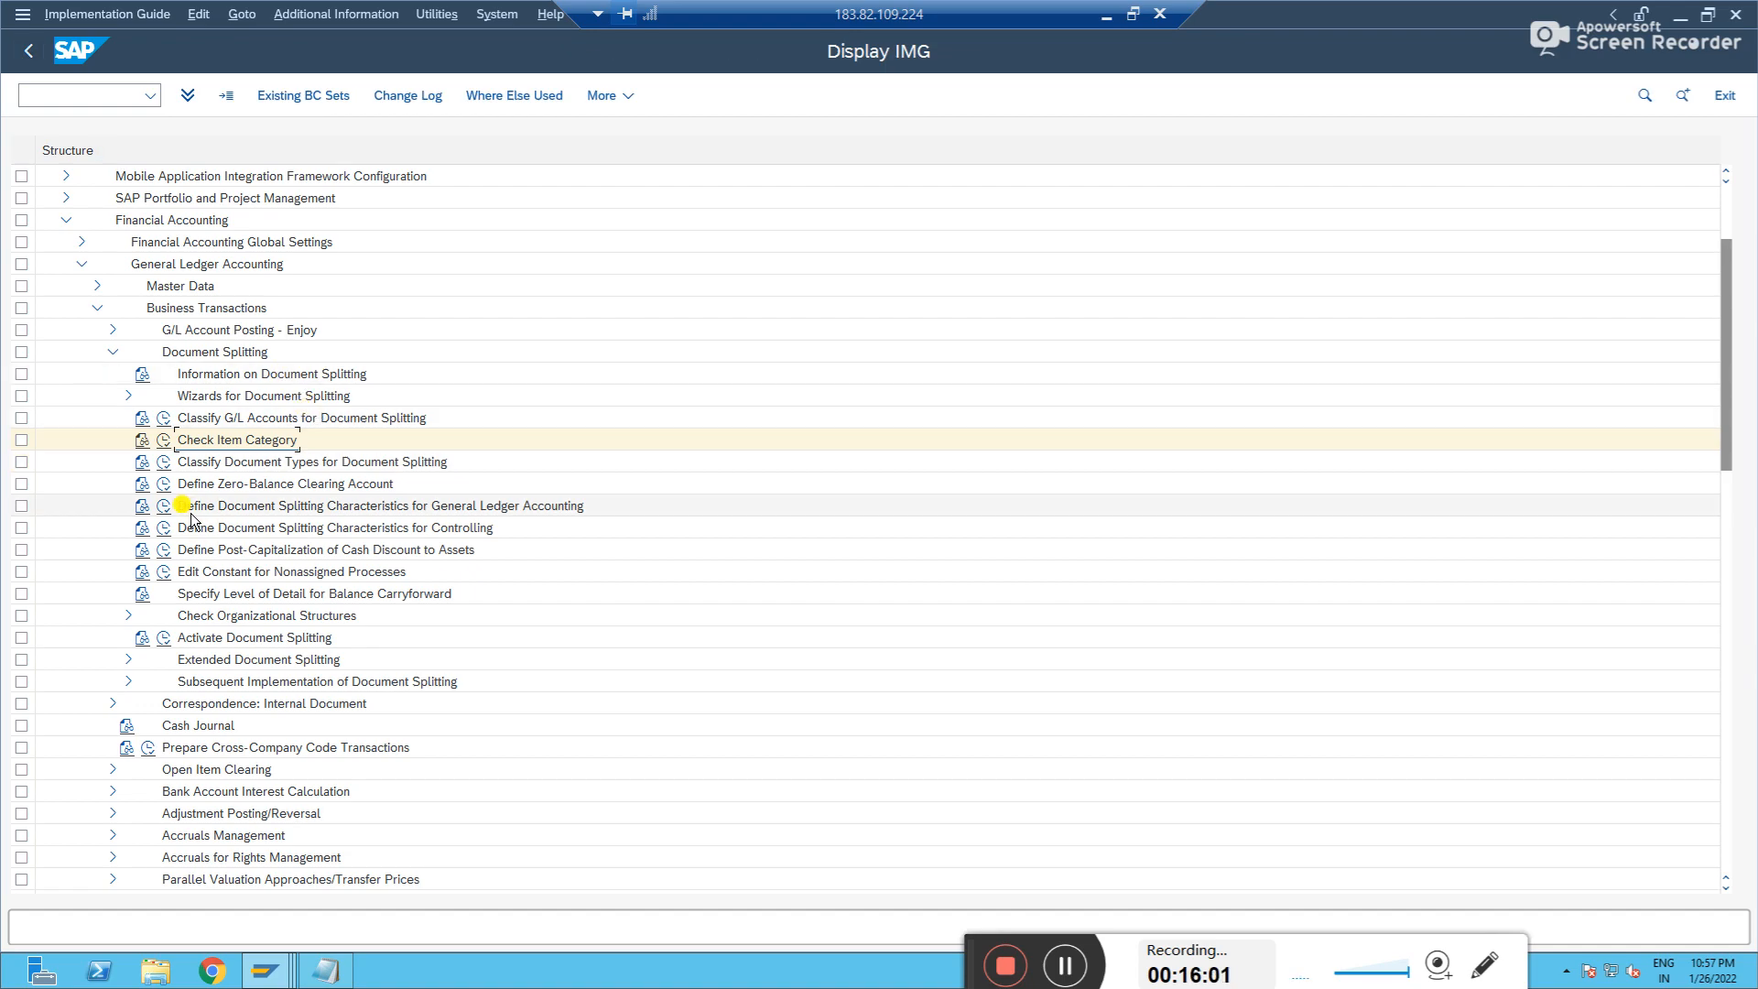
pyautogui.click(163, 463)
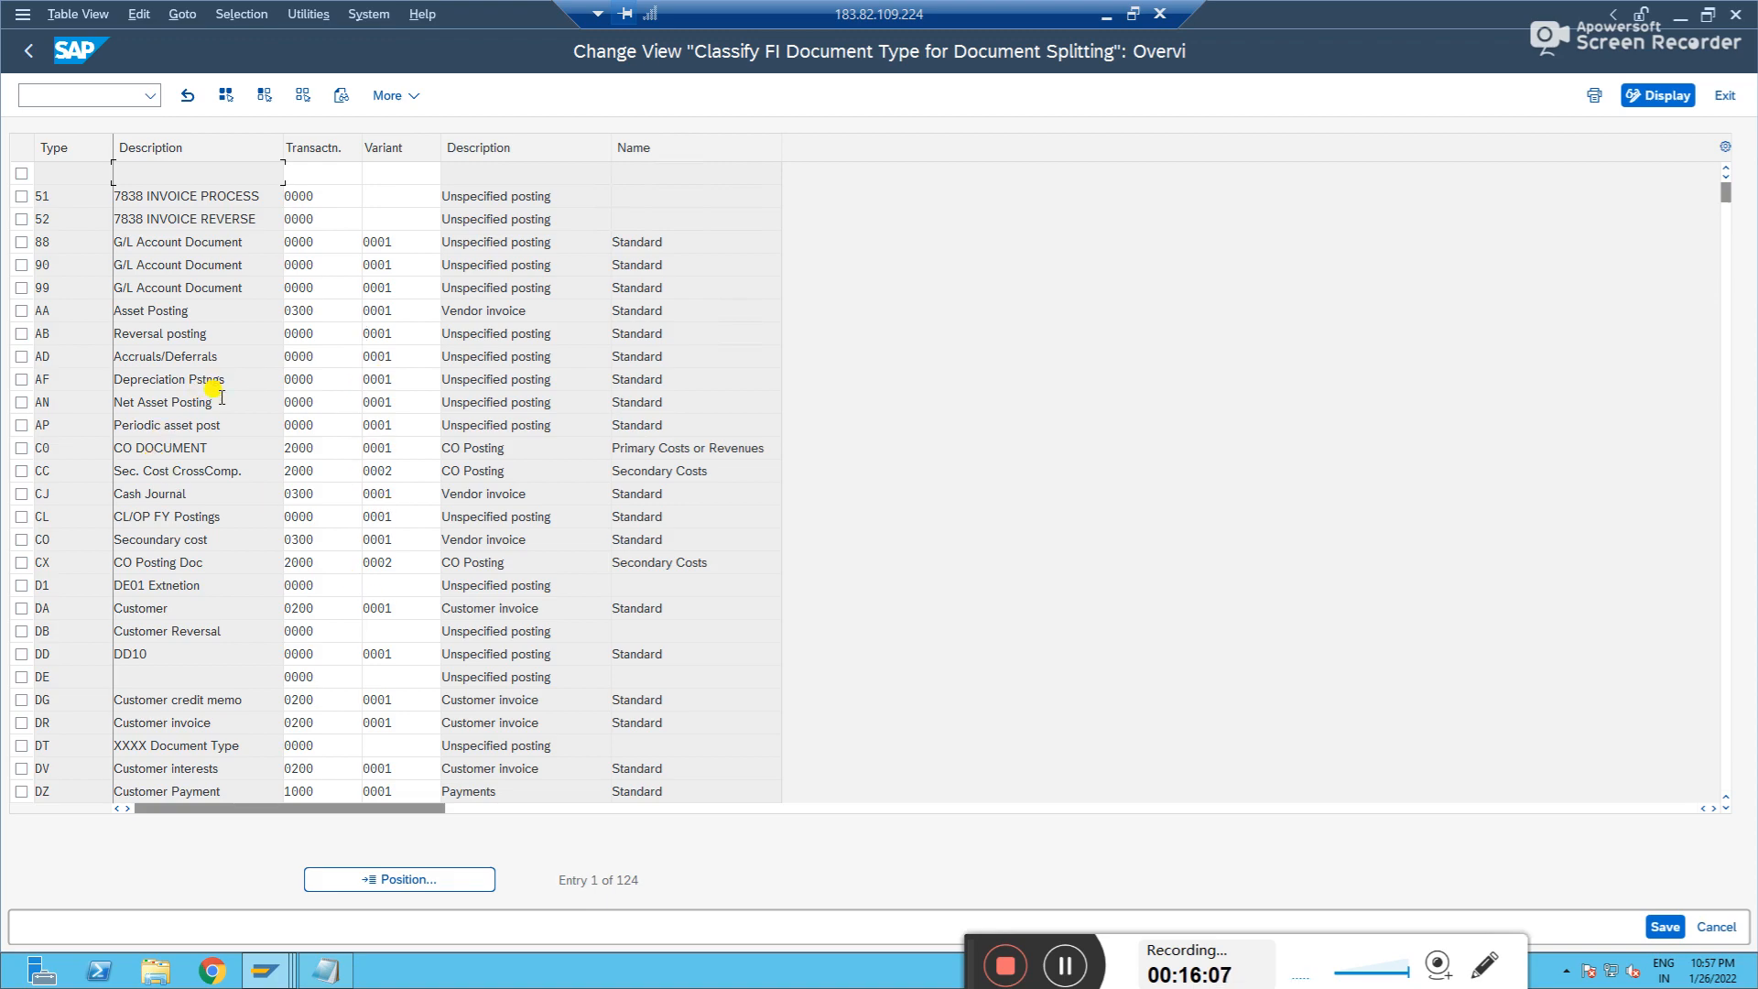
# - Position the document type list at SA, examine its business transaction and variant, and leave the classification view
pyautogui.click(393, 881)
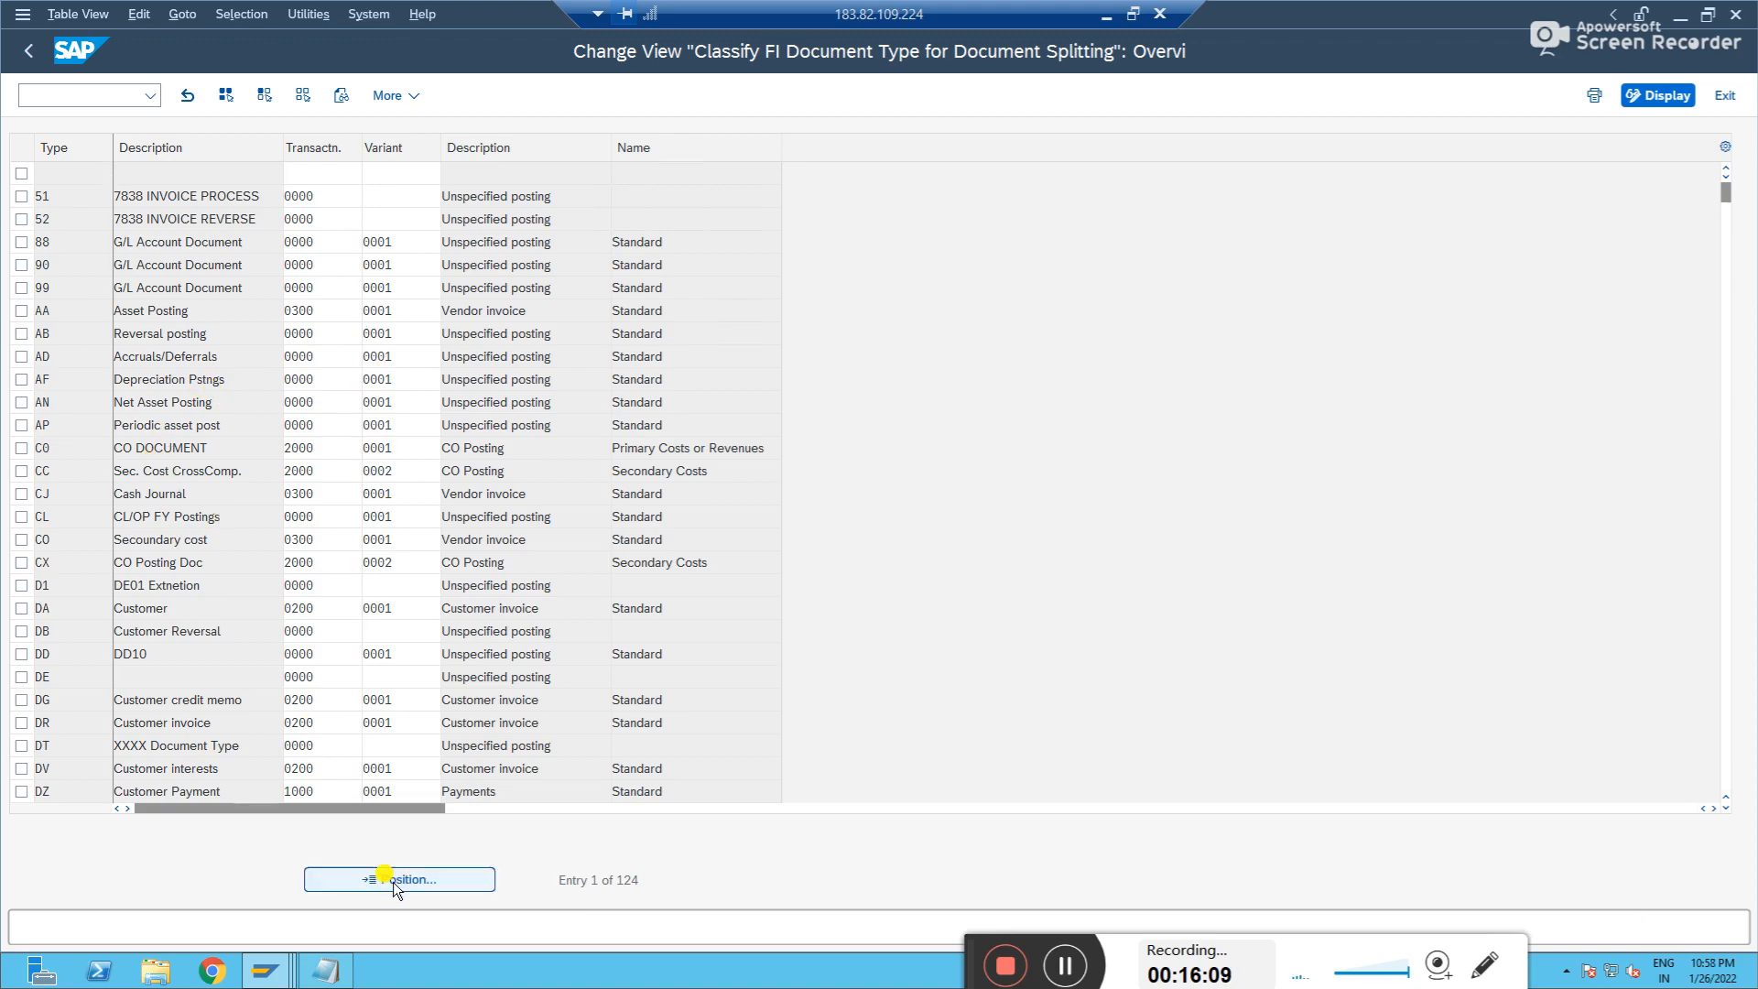
pyautogui.write('SA')
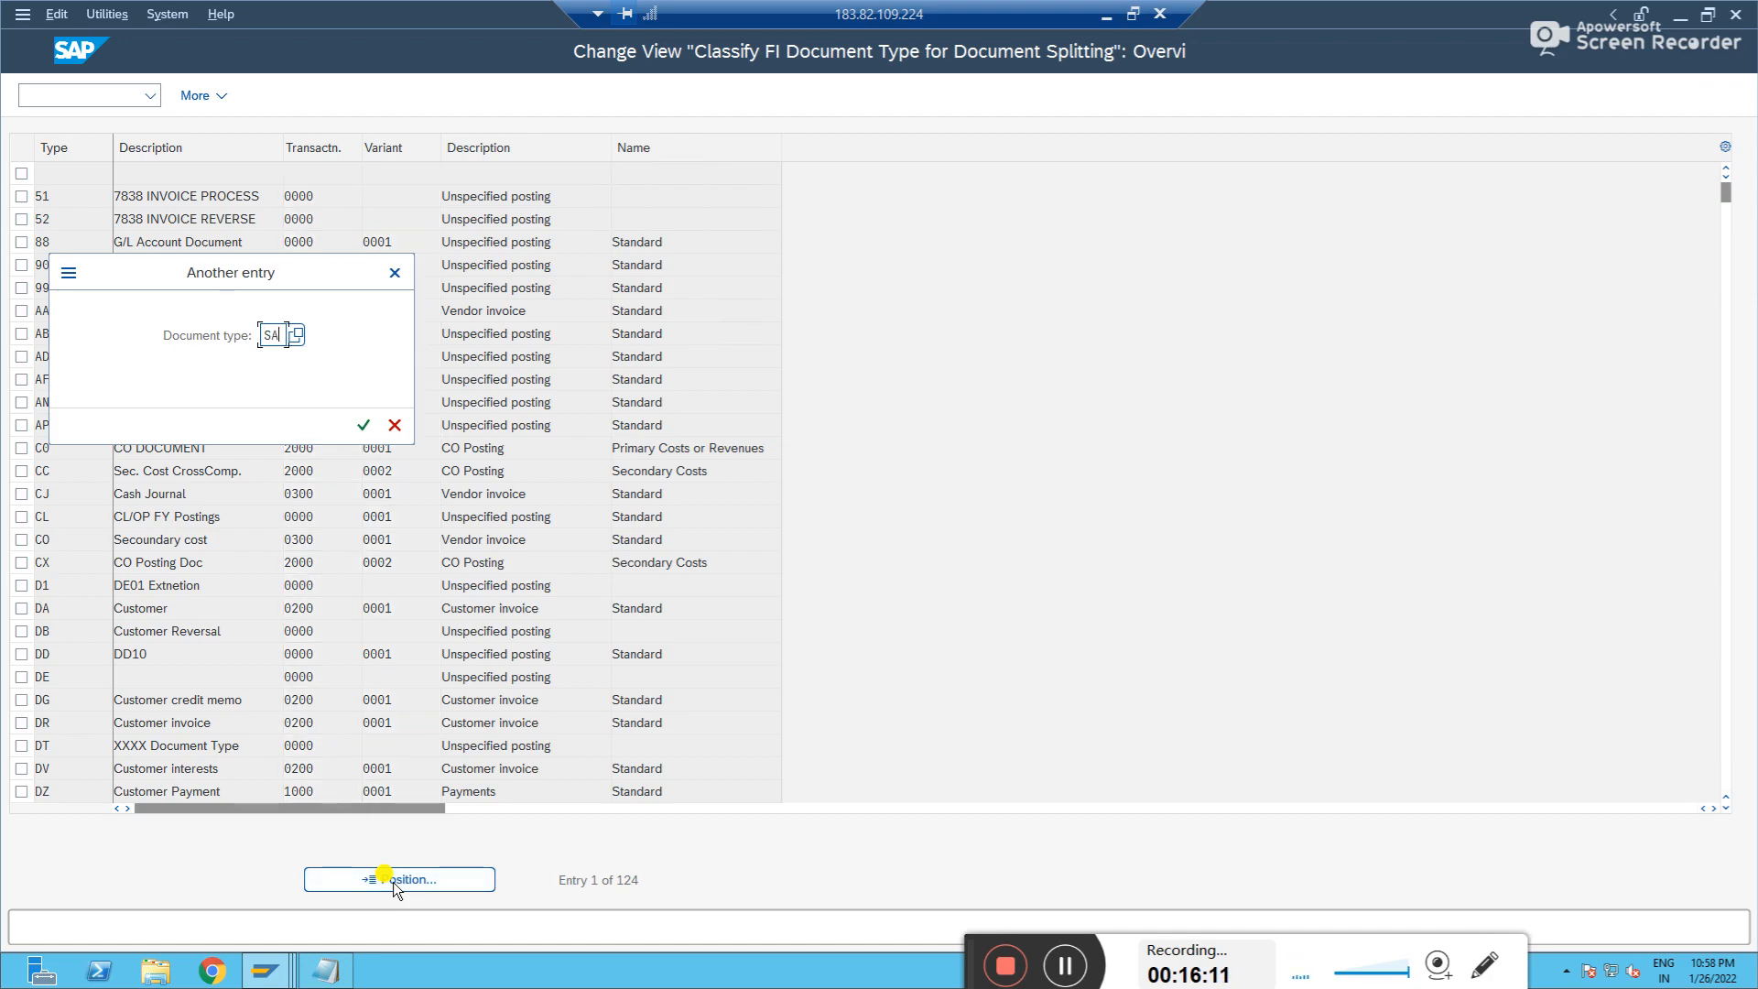
pyautogui.press('Return')
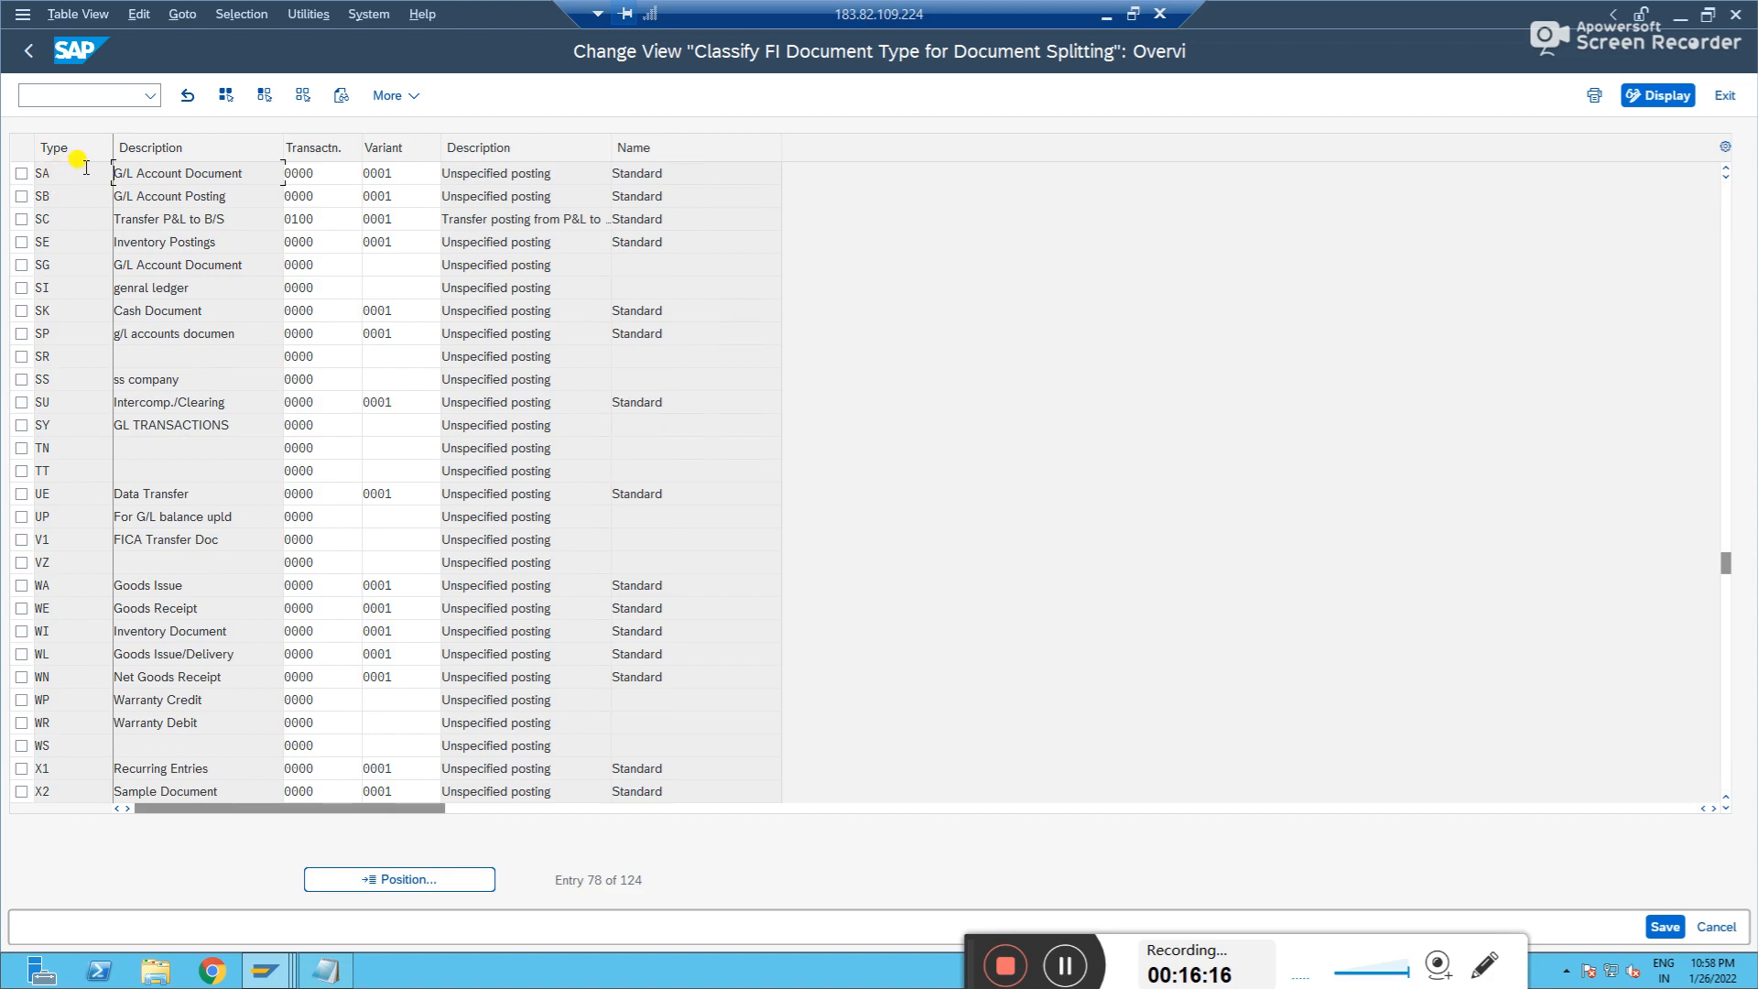
pyautogui.click(307, 173)
pyautogui.click(417, 174)
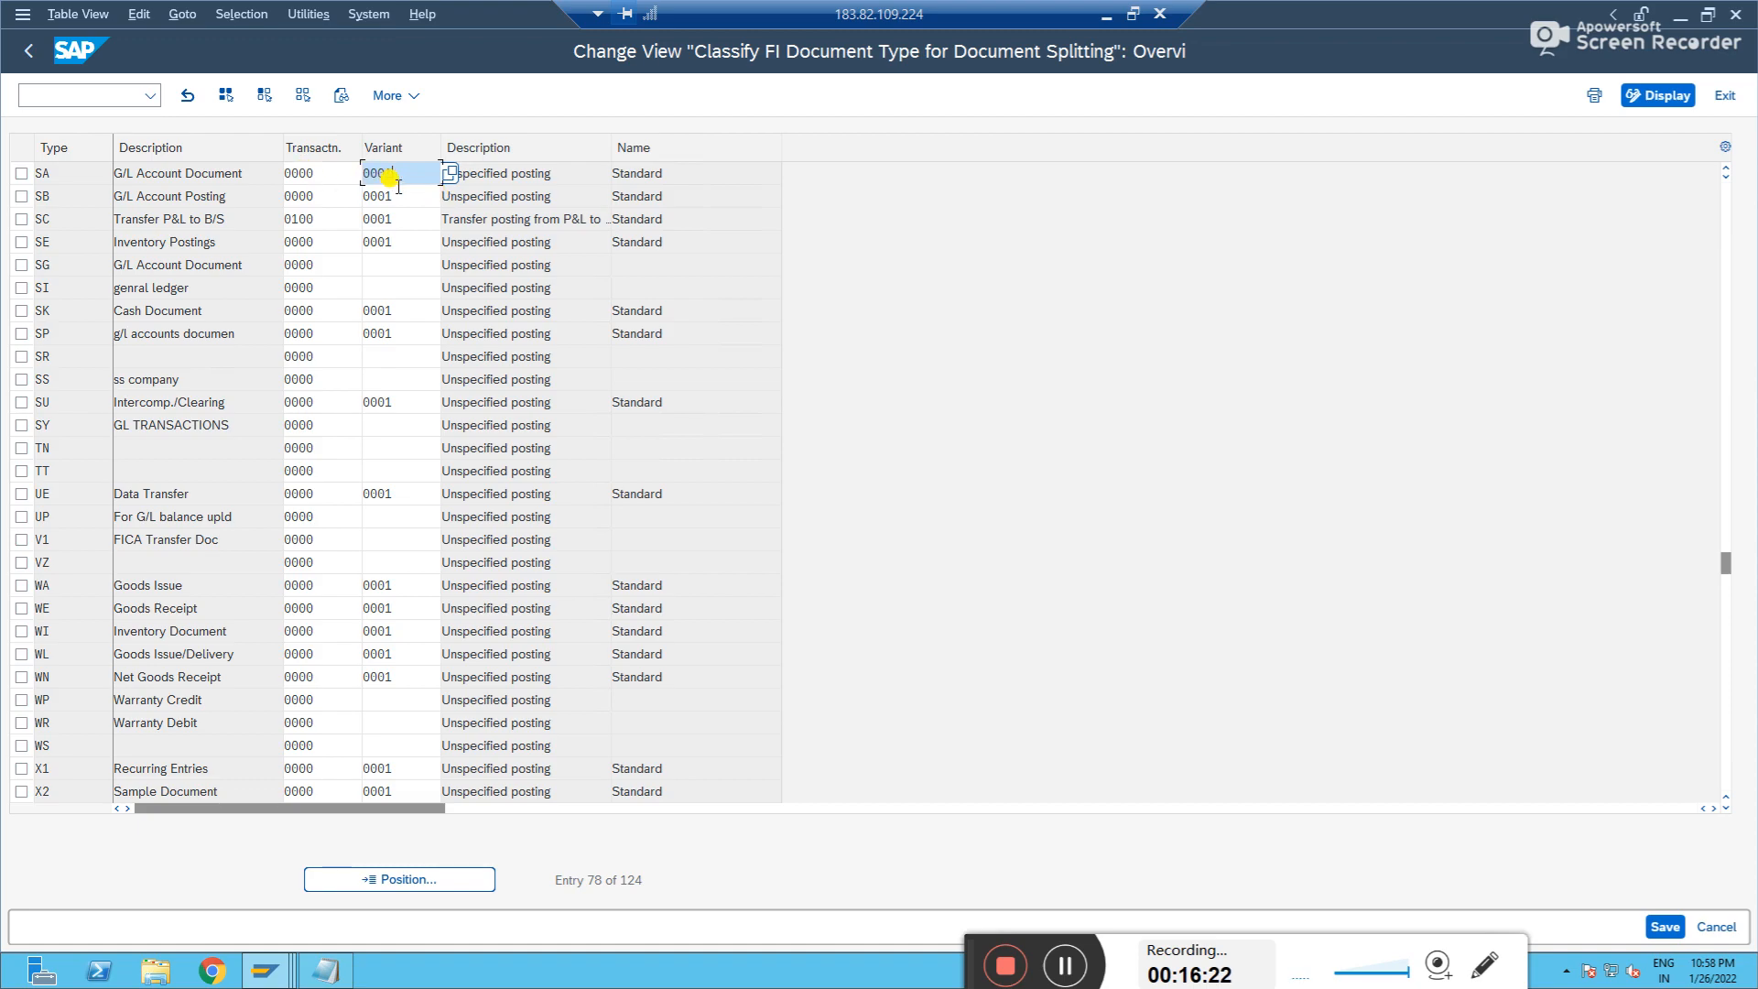
pyautogui.click(394, 174)
pyautogui.click(33, 68)
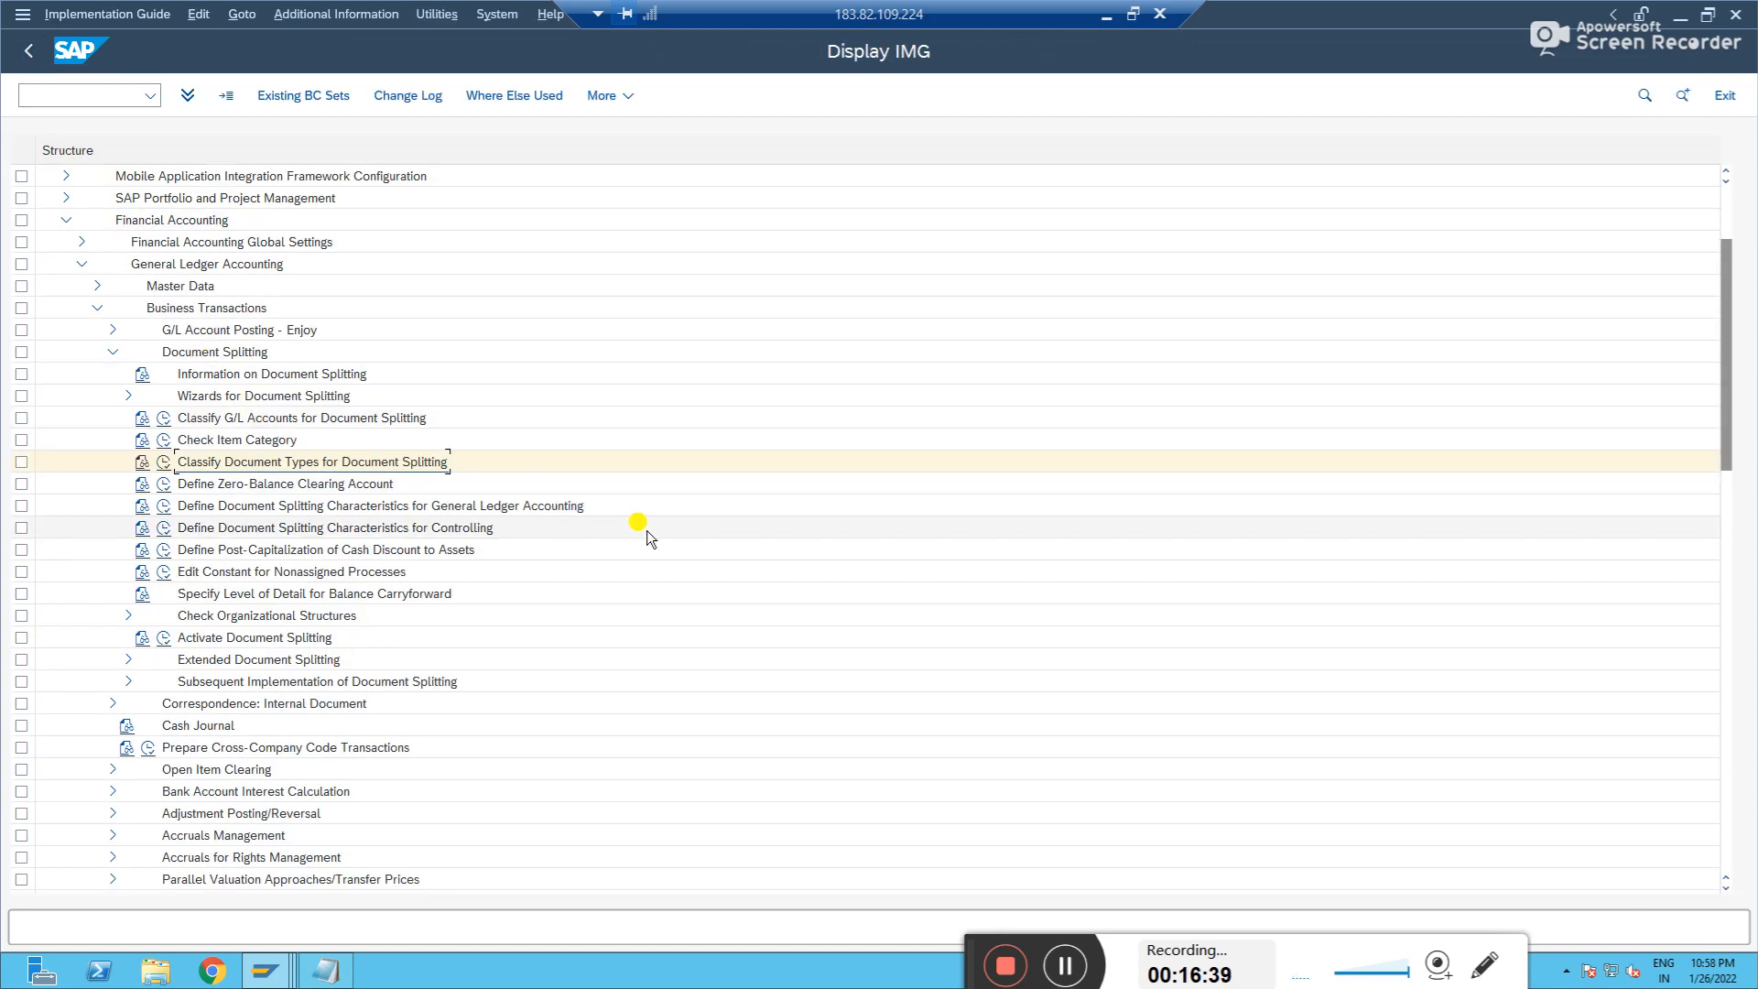
# - Open Define Zero-Balance Clearing Account and display the accounts of account key 000 for chart of accounts AB88
pyautogui.click(164, 485)
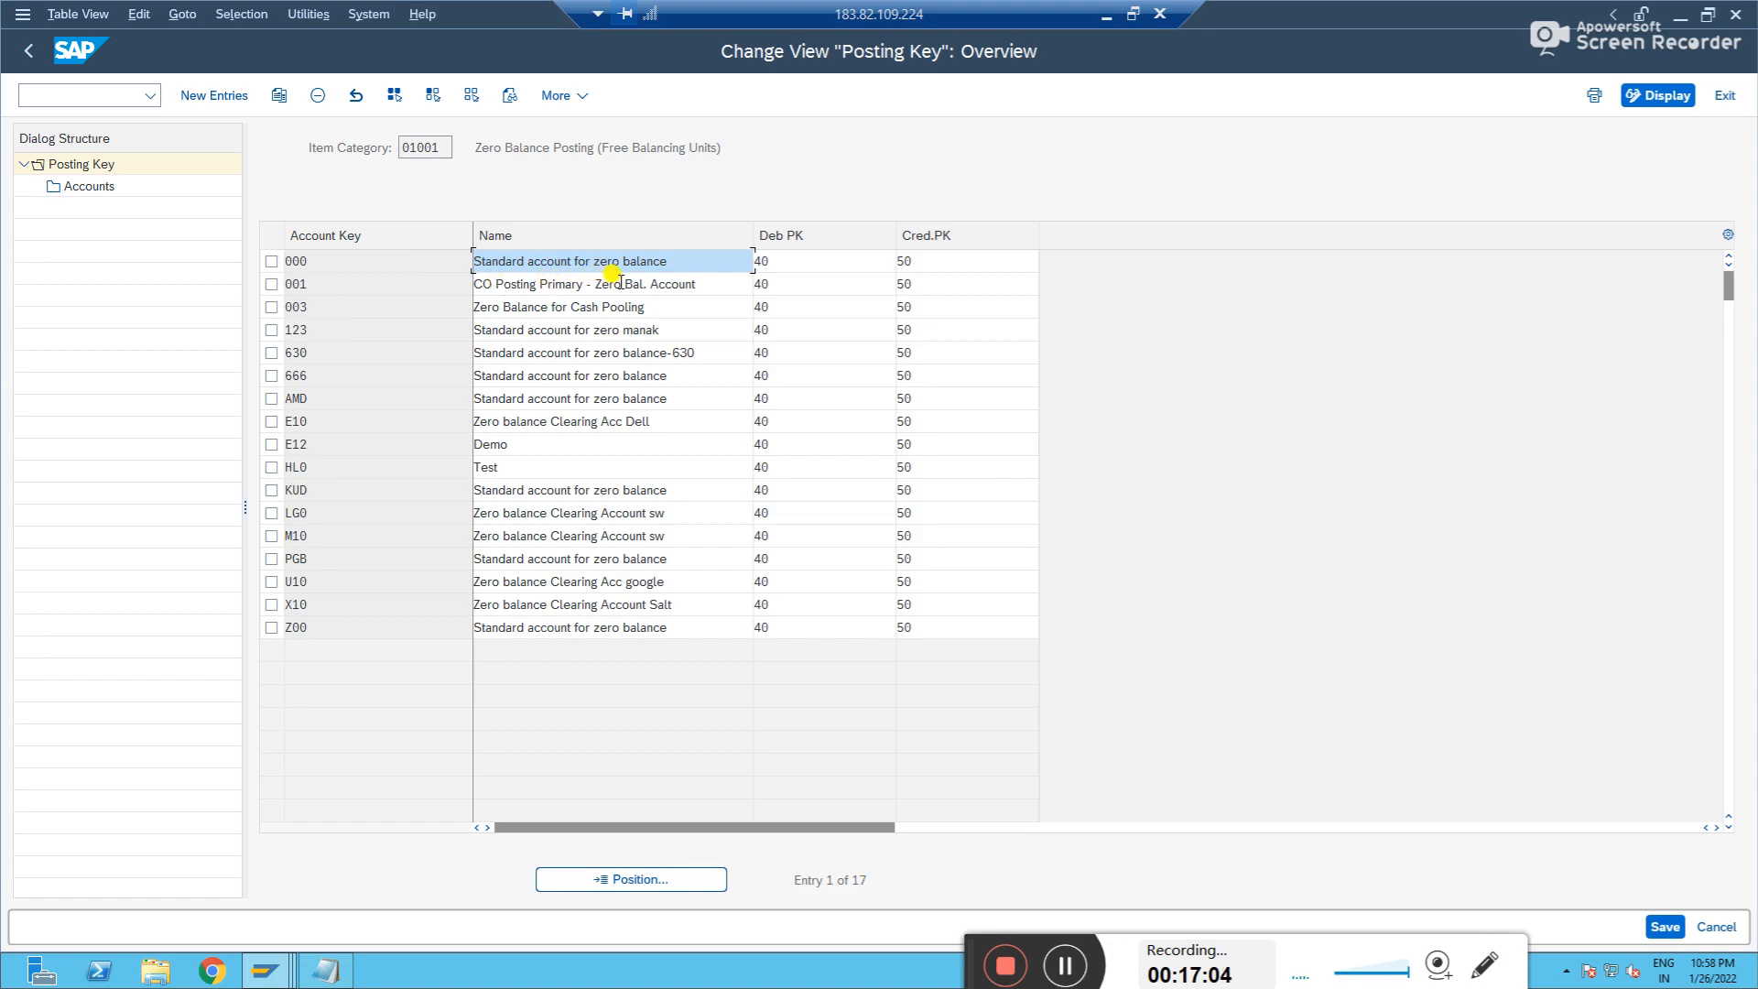
pyautogui.click(267, 263)
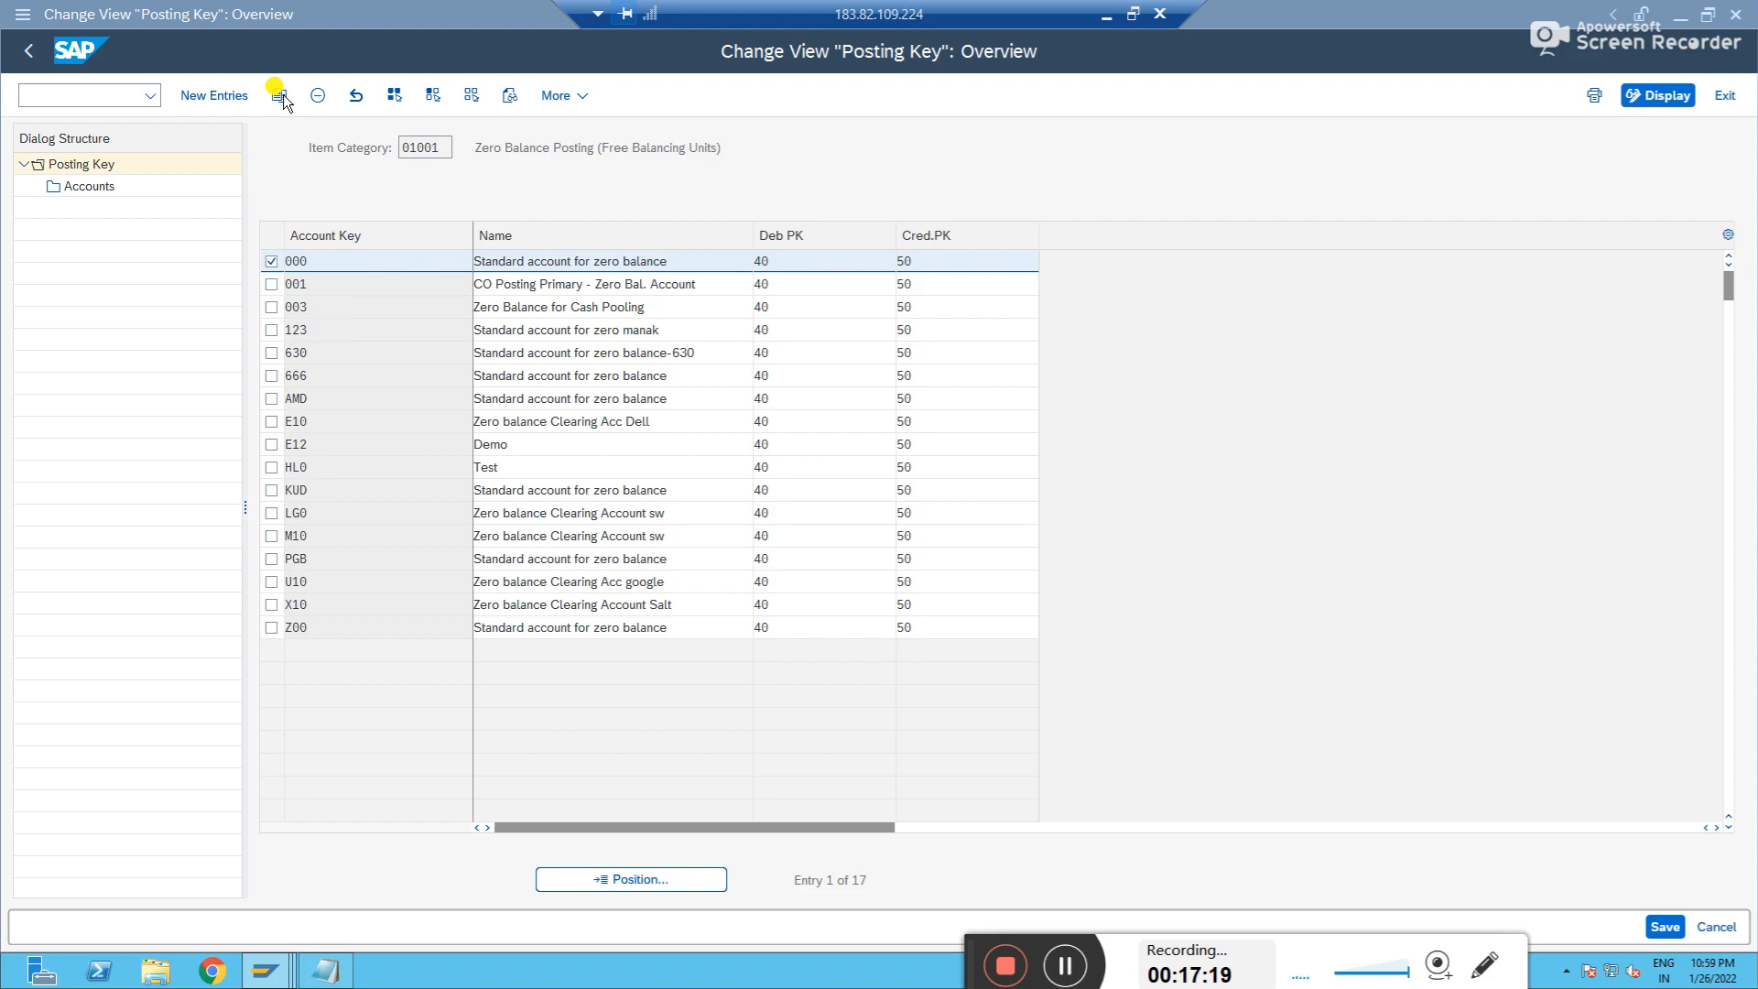
pyautogui.doubleClick(77, 194)
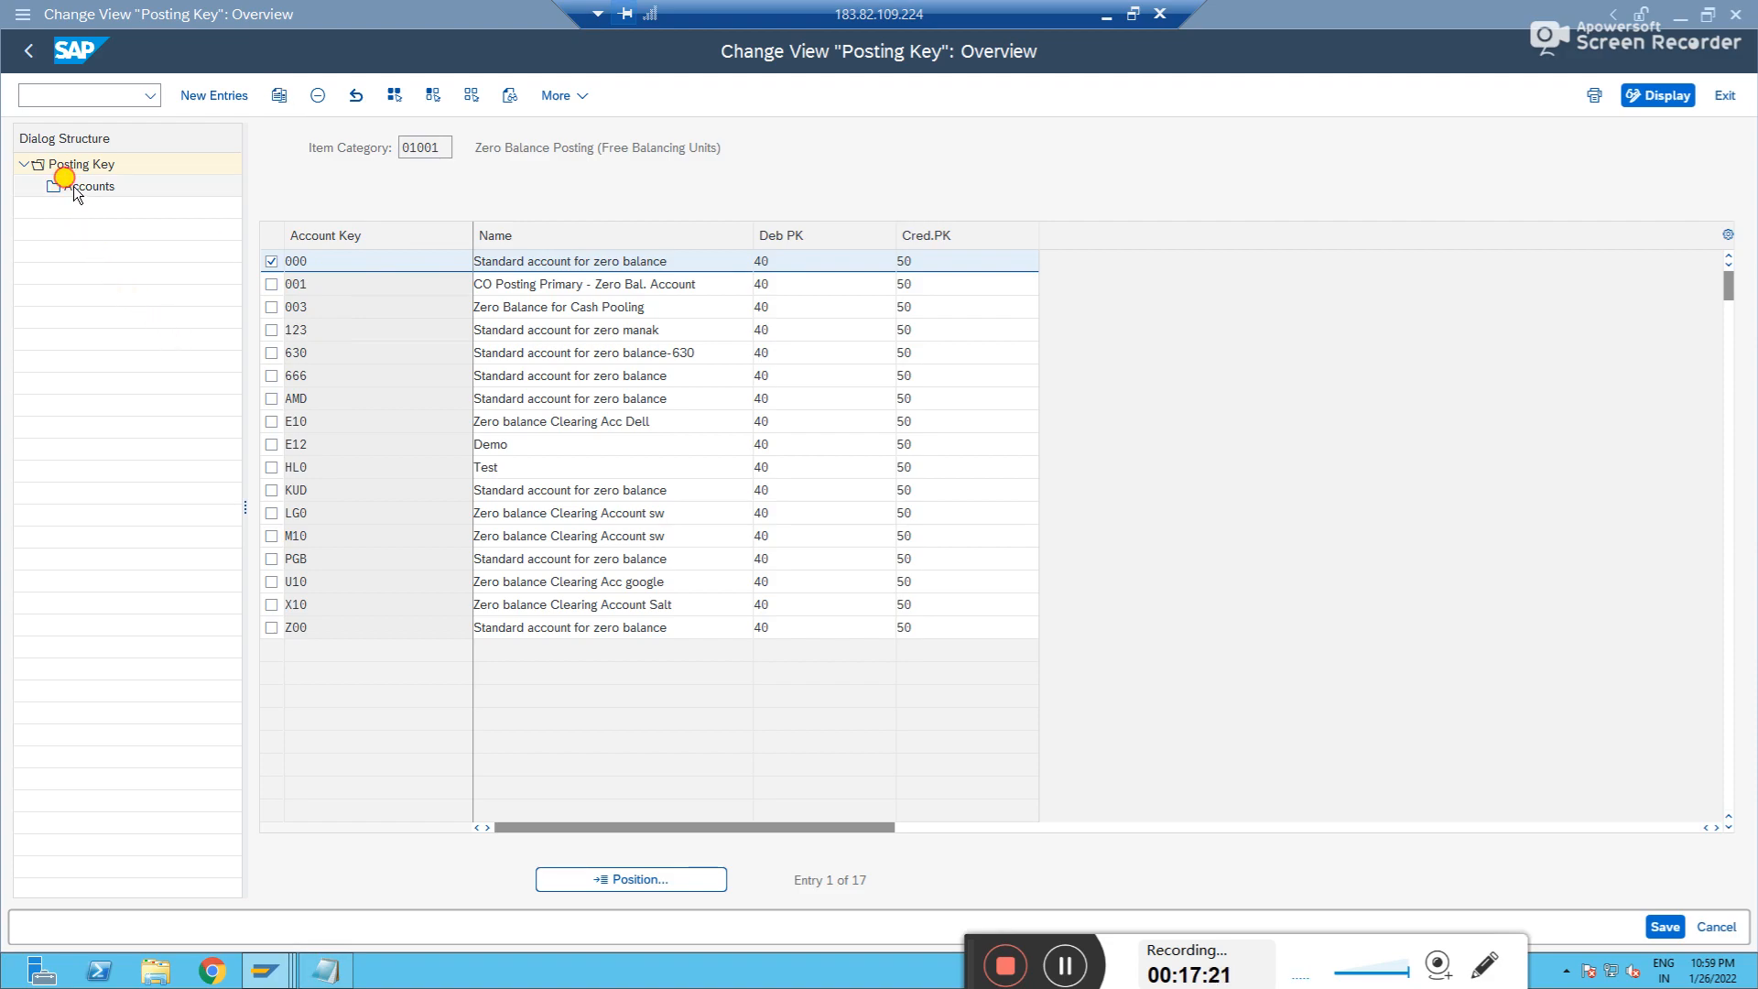
pyautogui.write('AB88')
pyautogui.press('Return')
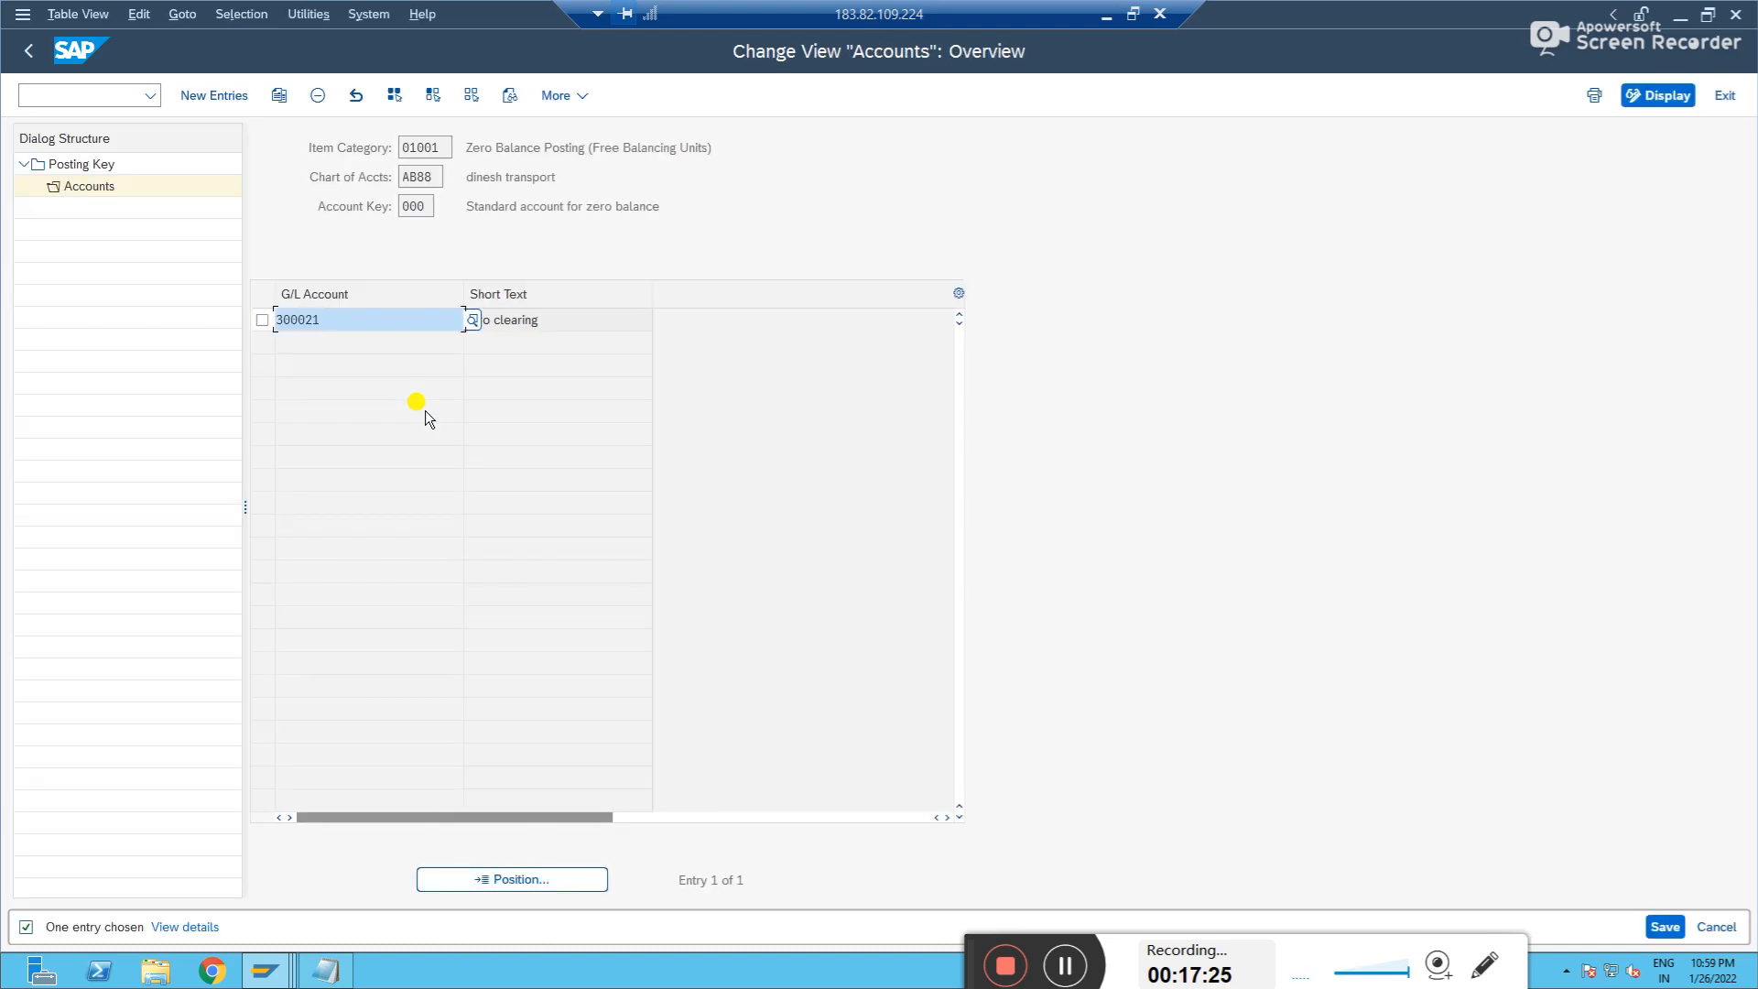
# - Examine the clearing G/L account and its short text for account key 000, and return to the IMG
pyautogui.click(540, 322)
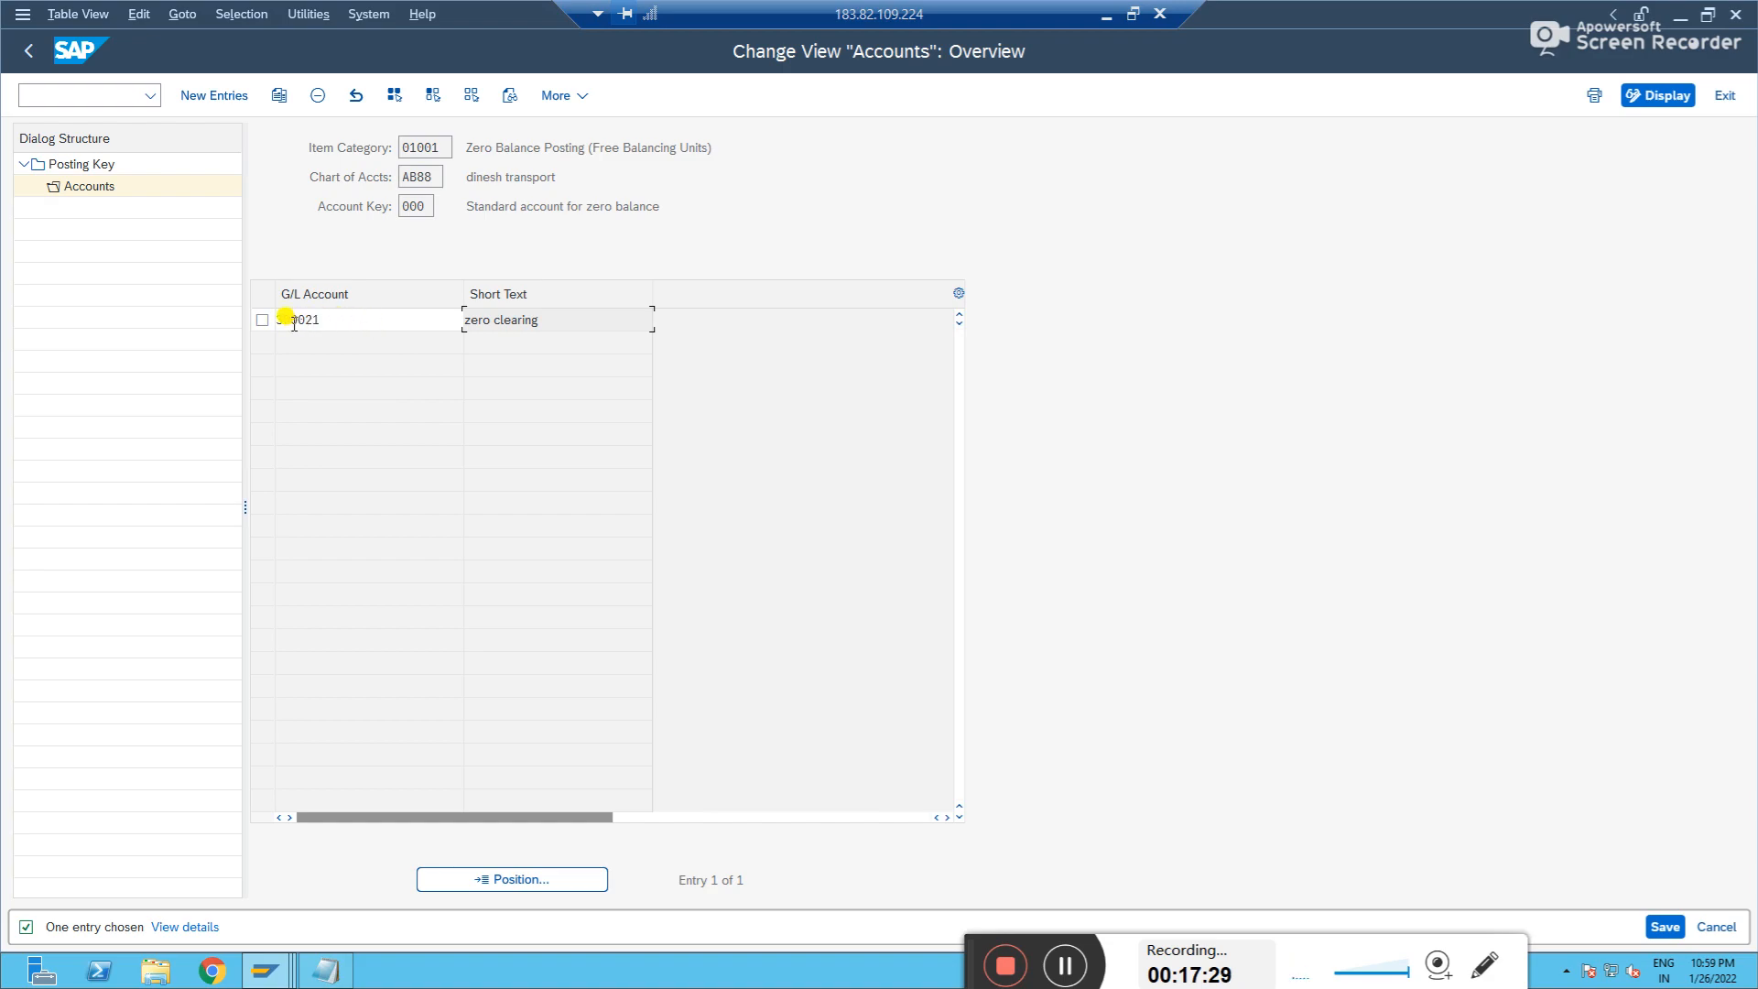
pyautogui.click(352, 320)
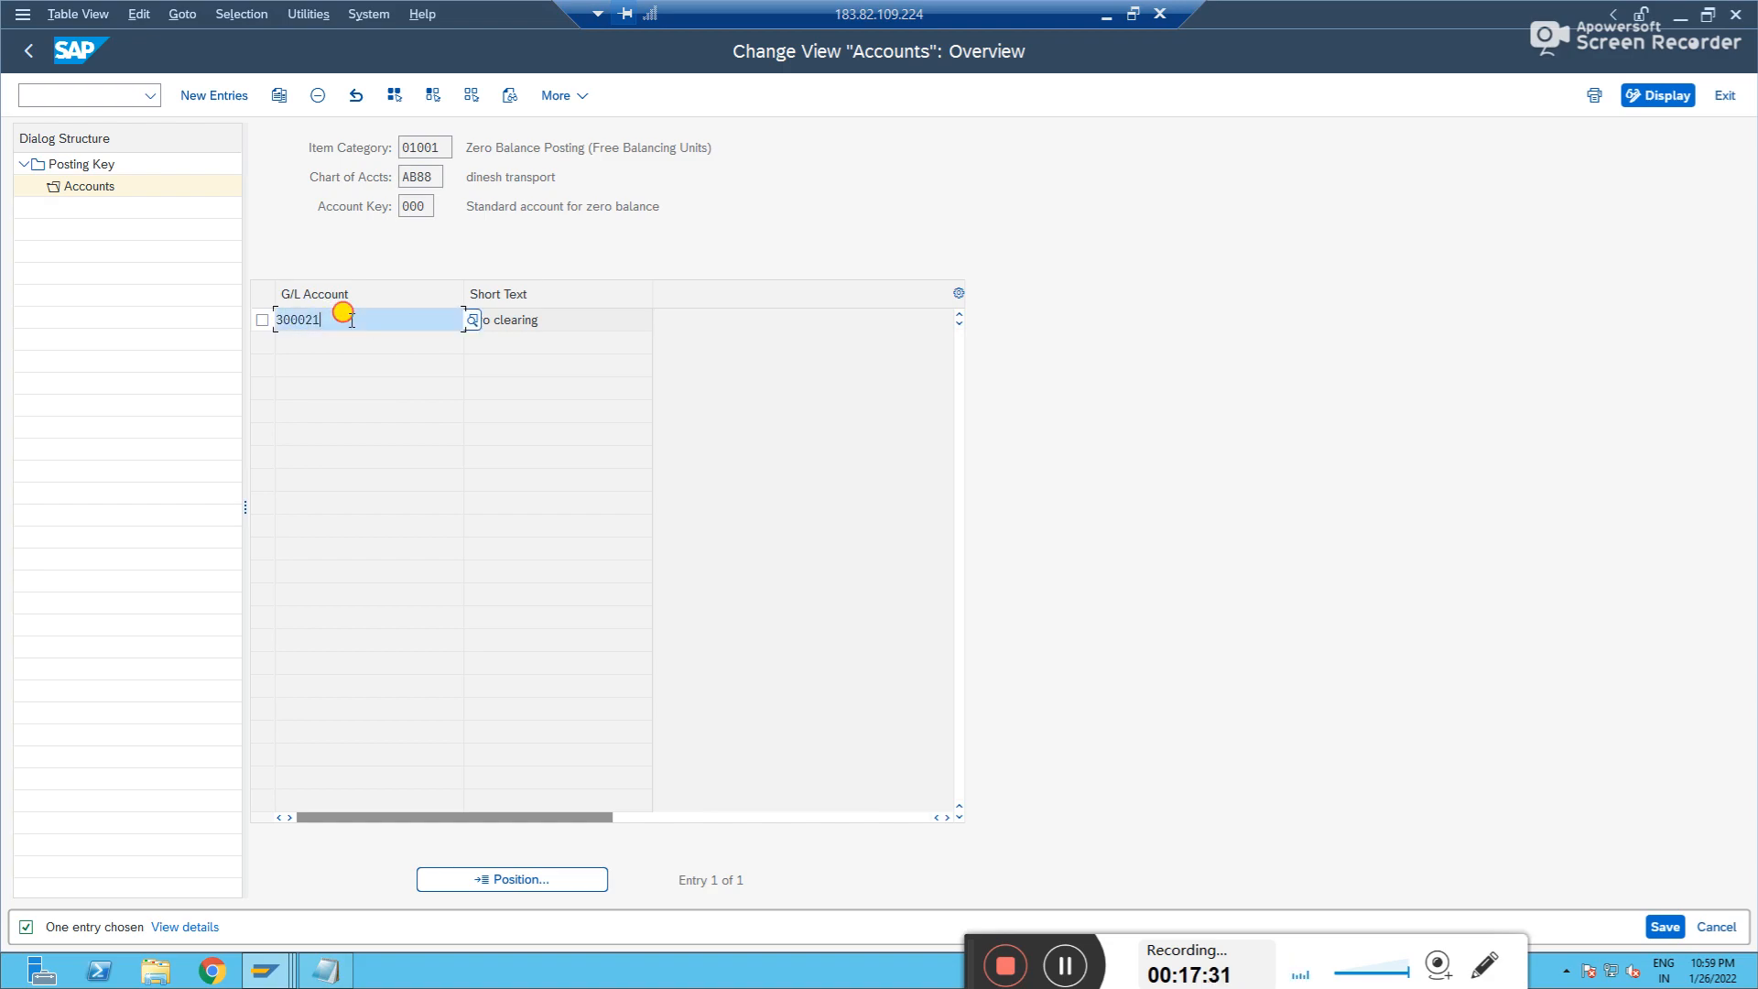
pyautogui.click(542, 320)
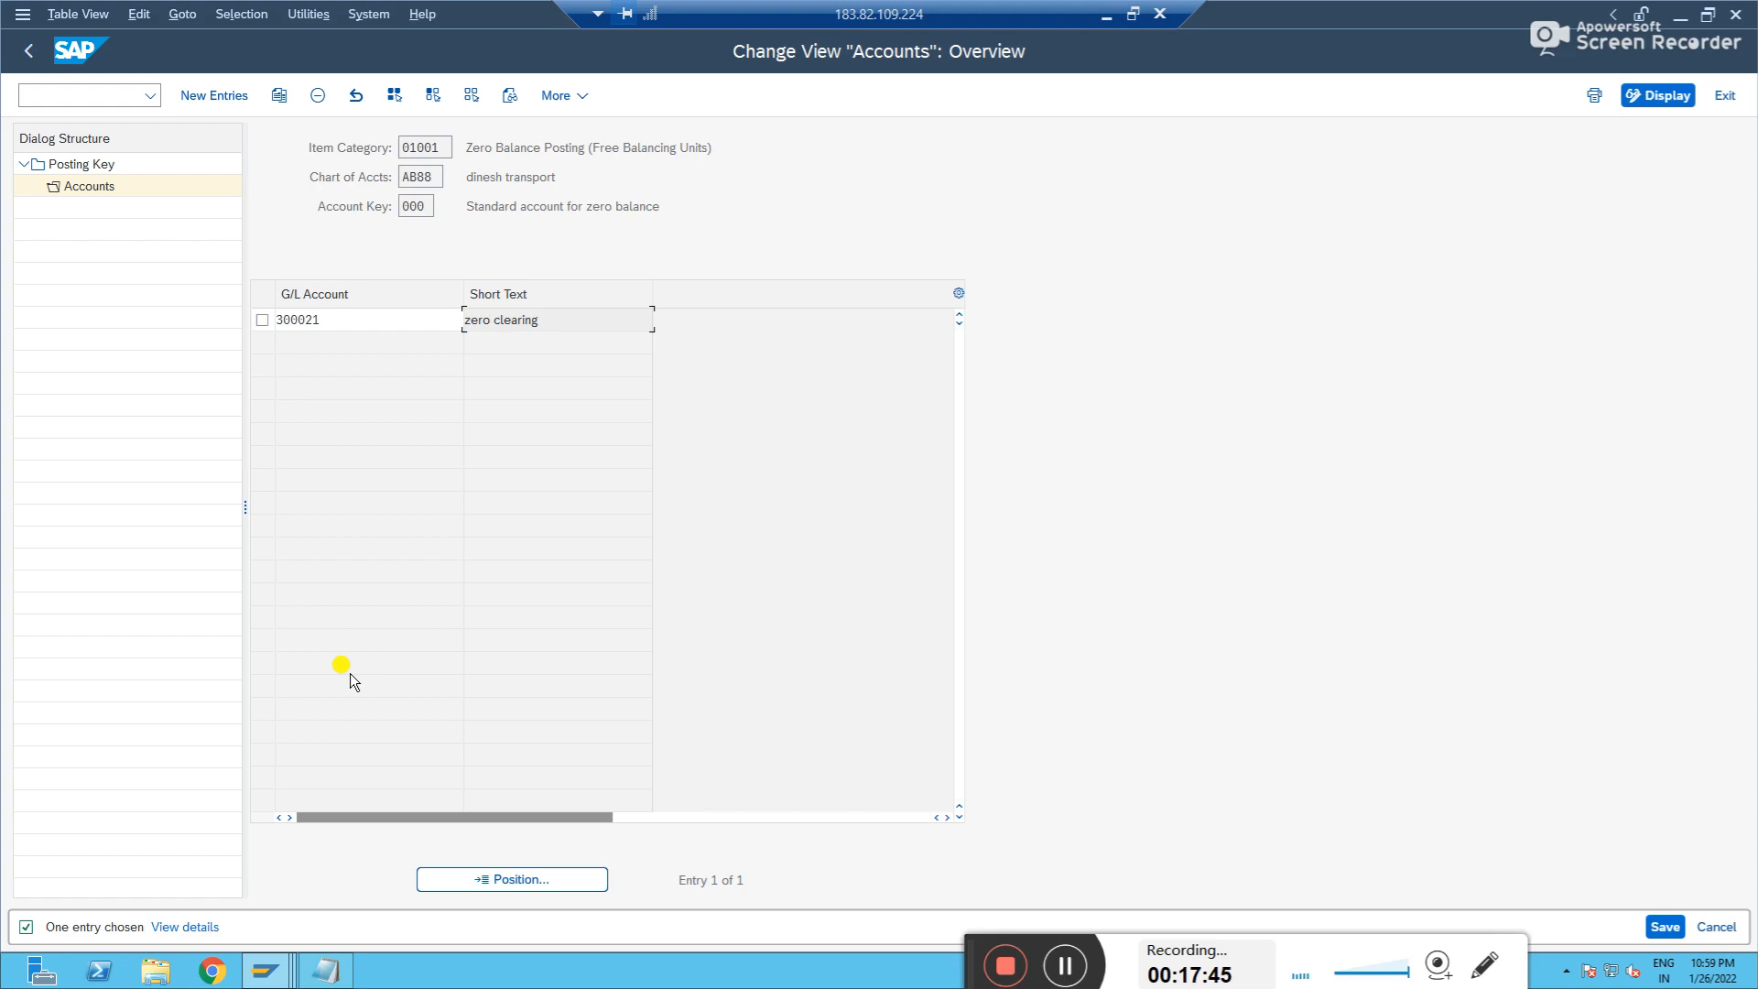
pyautogui.click(425, 318)
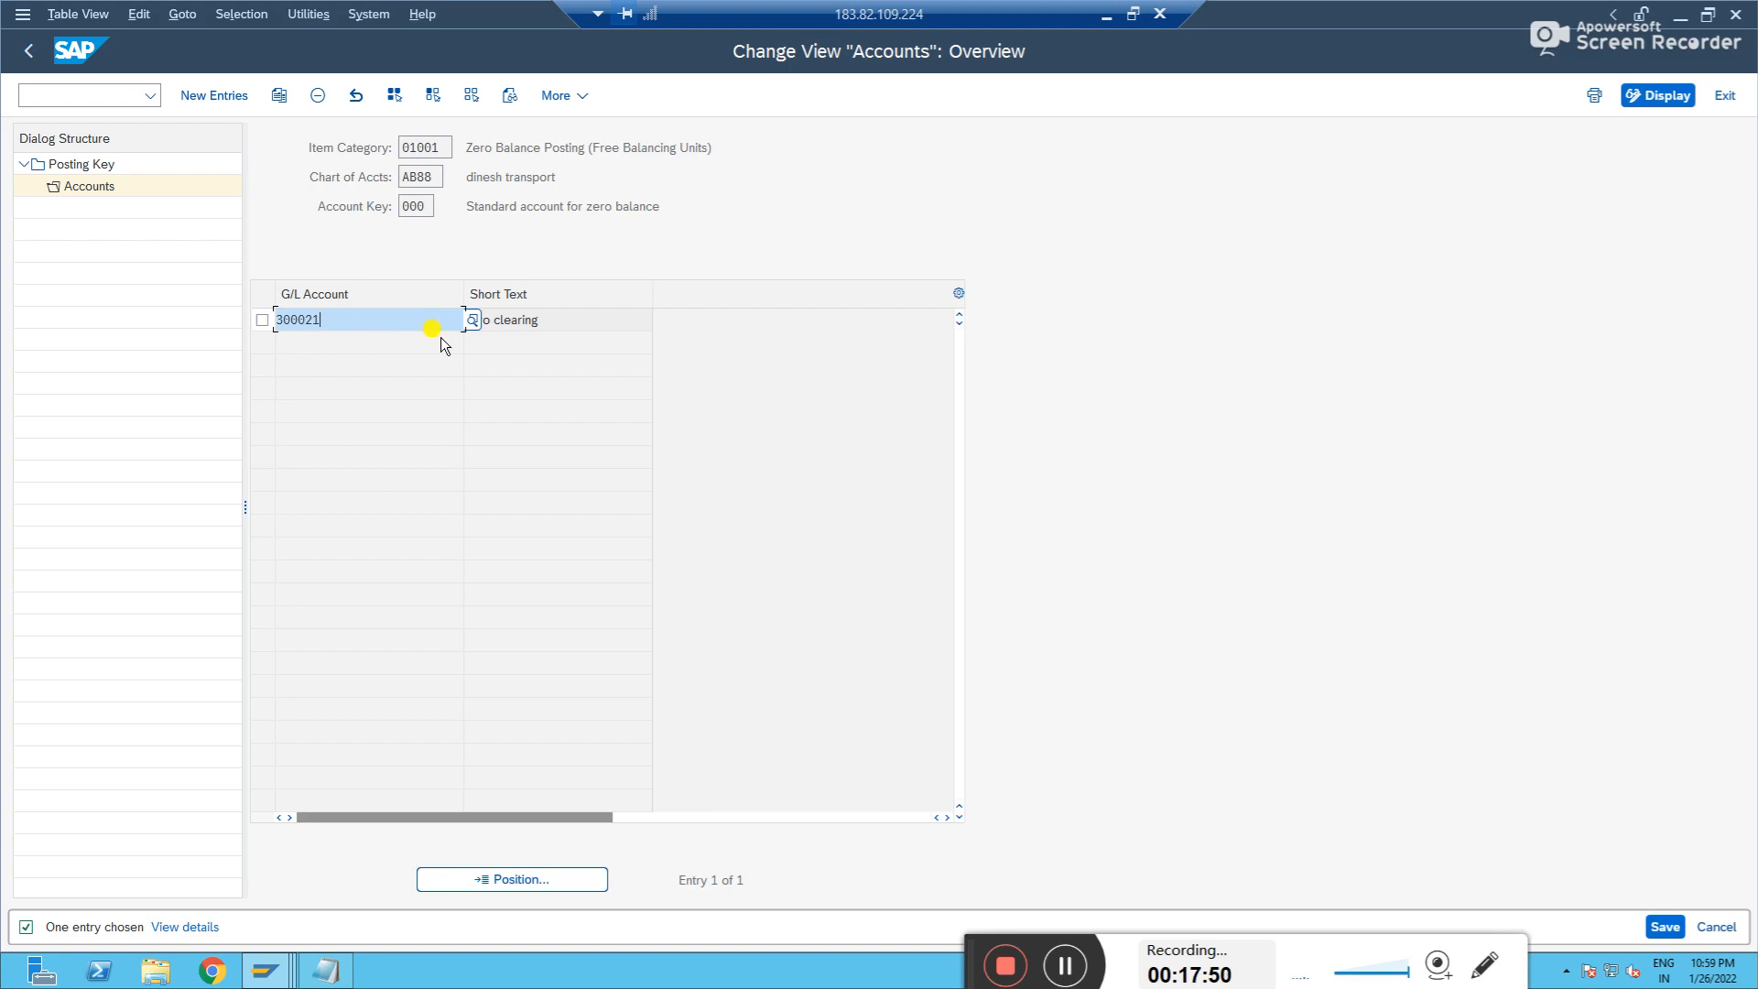
pyautogui.click(29, 57)
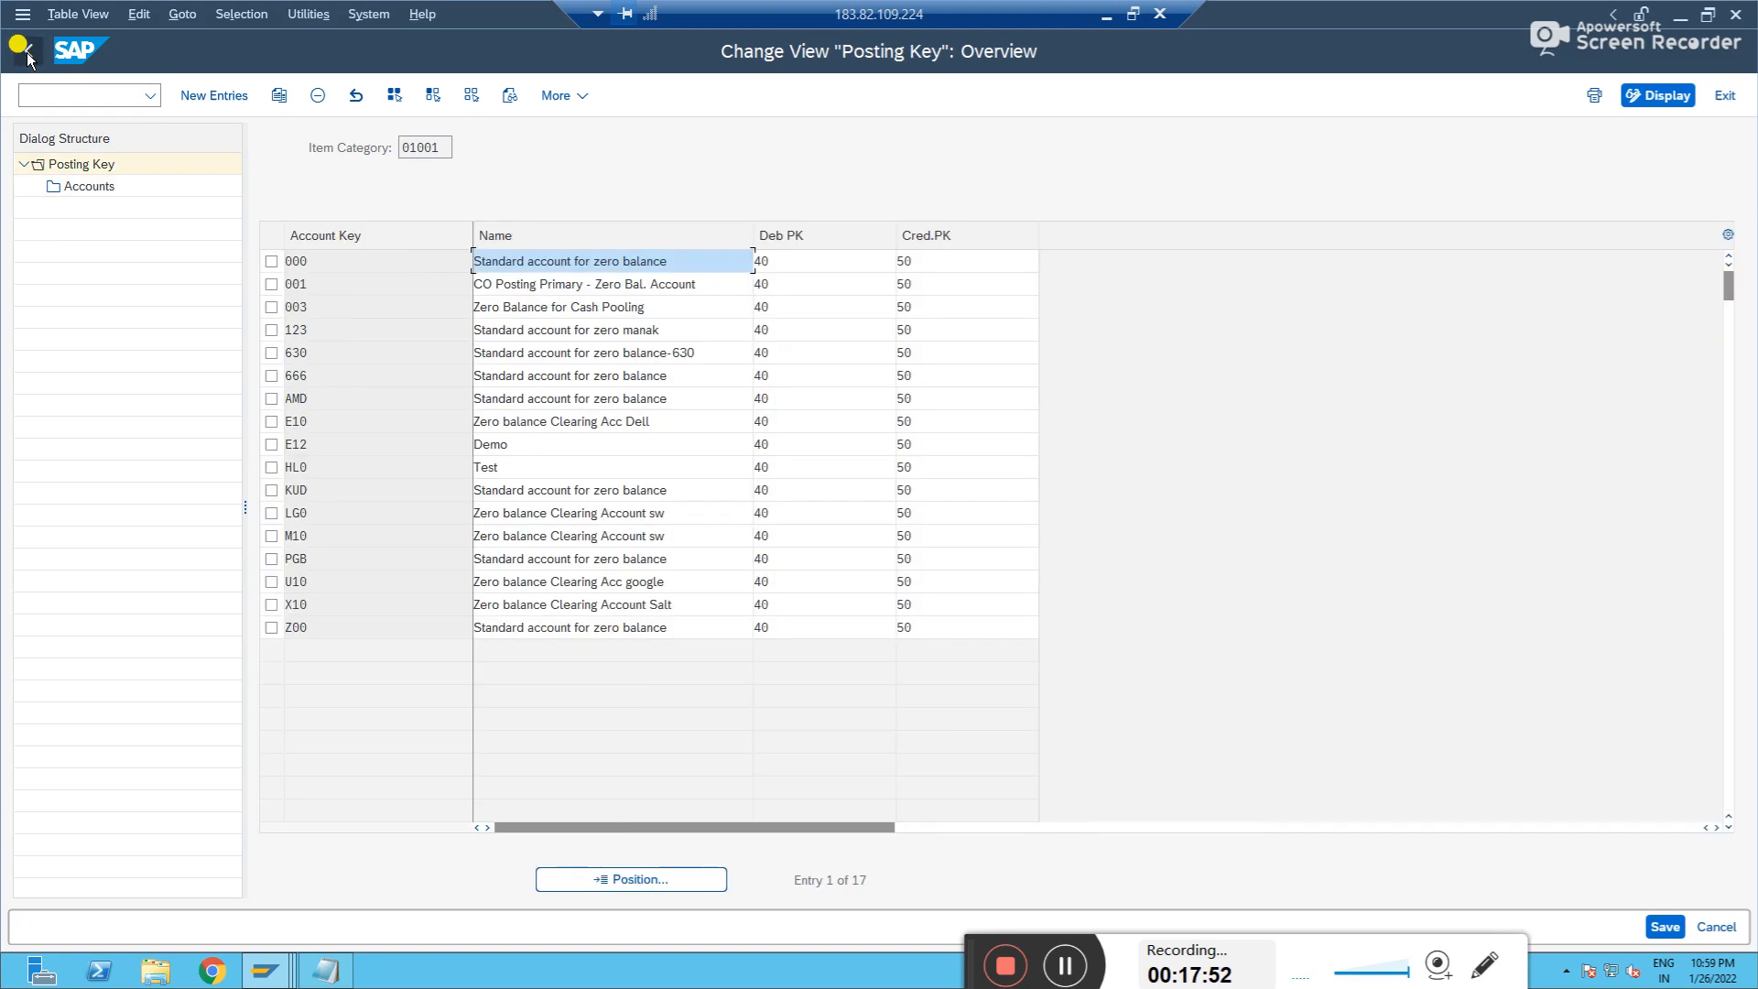
pyautogui.click(28, 57)
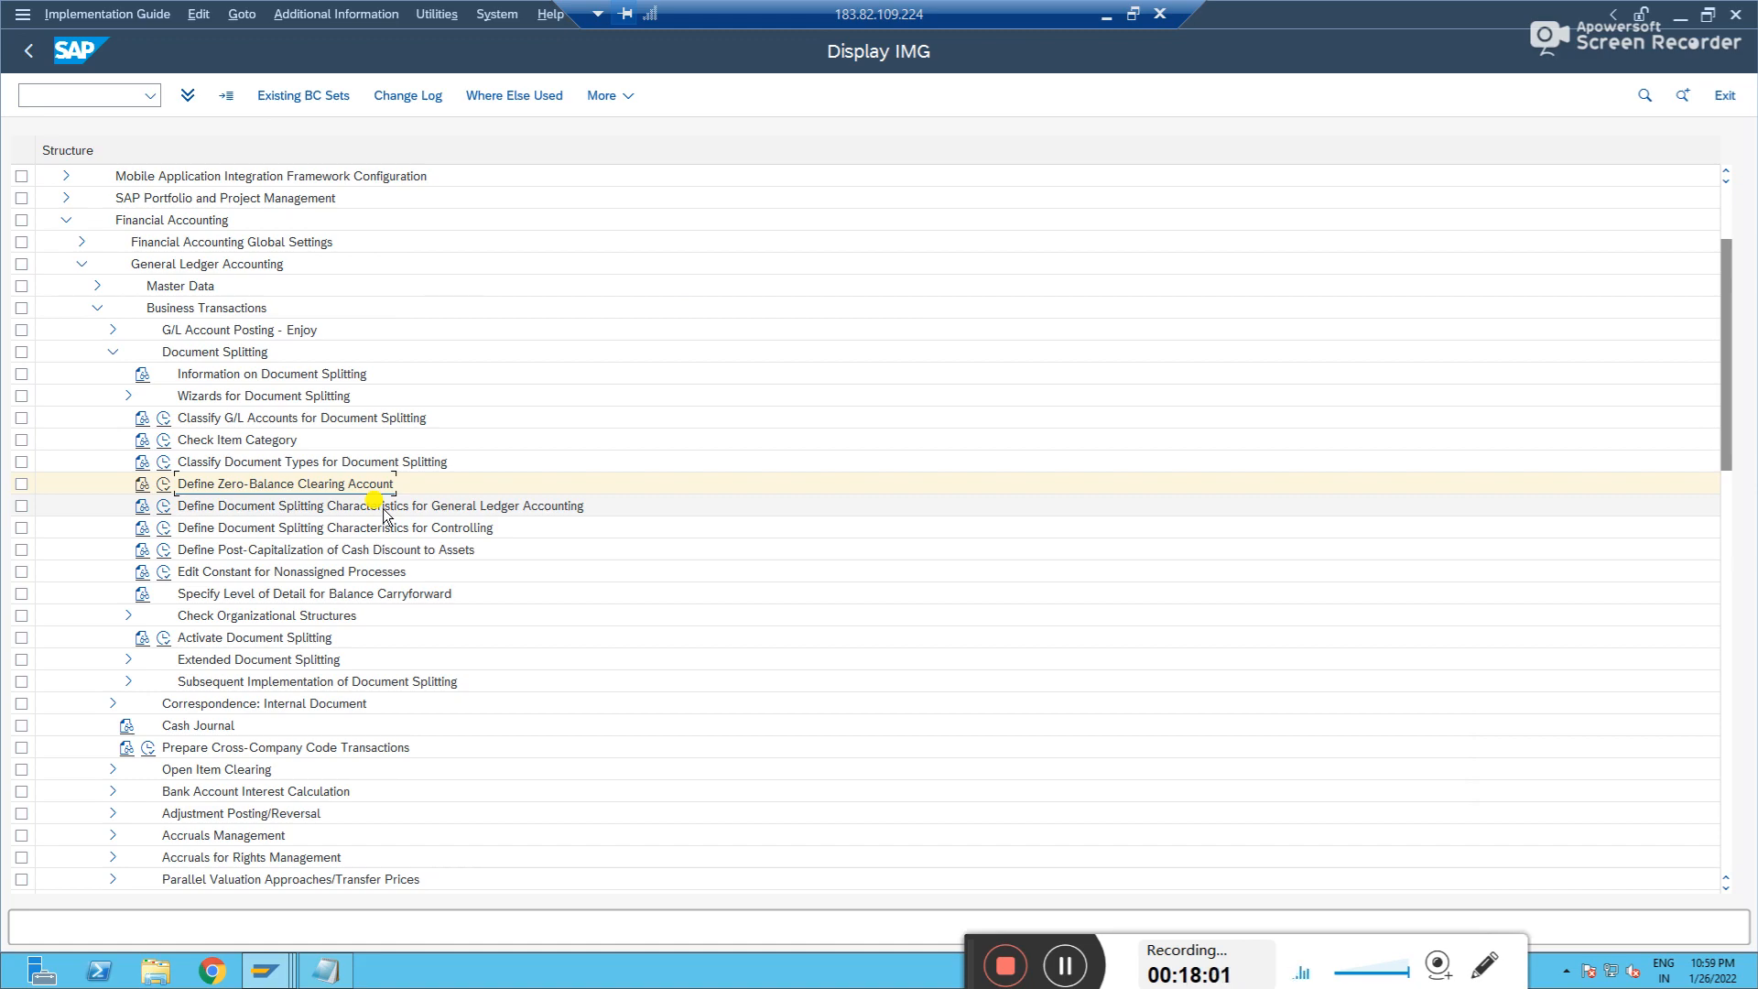
# - In Define Document Splitting Characteristics for General Ledger Accounting, enable Zero Balance and Mandatory Field for PRCTR Profit Center
pyautogui.click(162, 509)
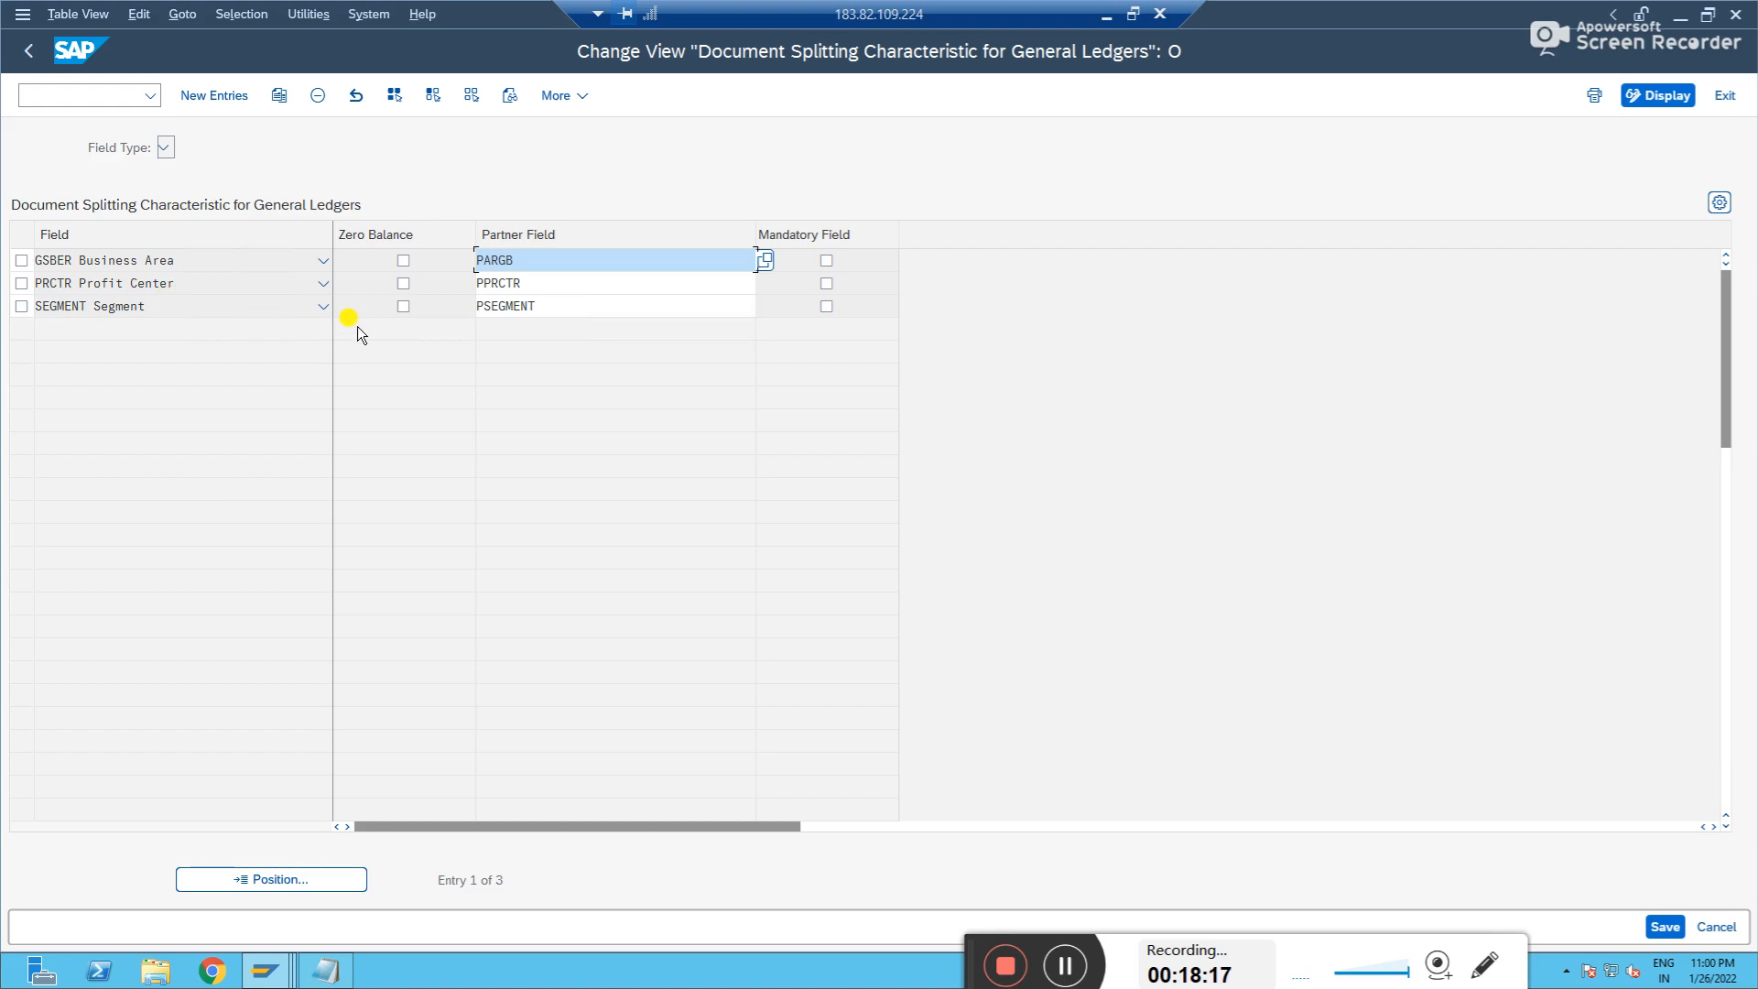
pyautogui.click(402, 284)
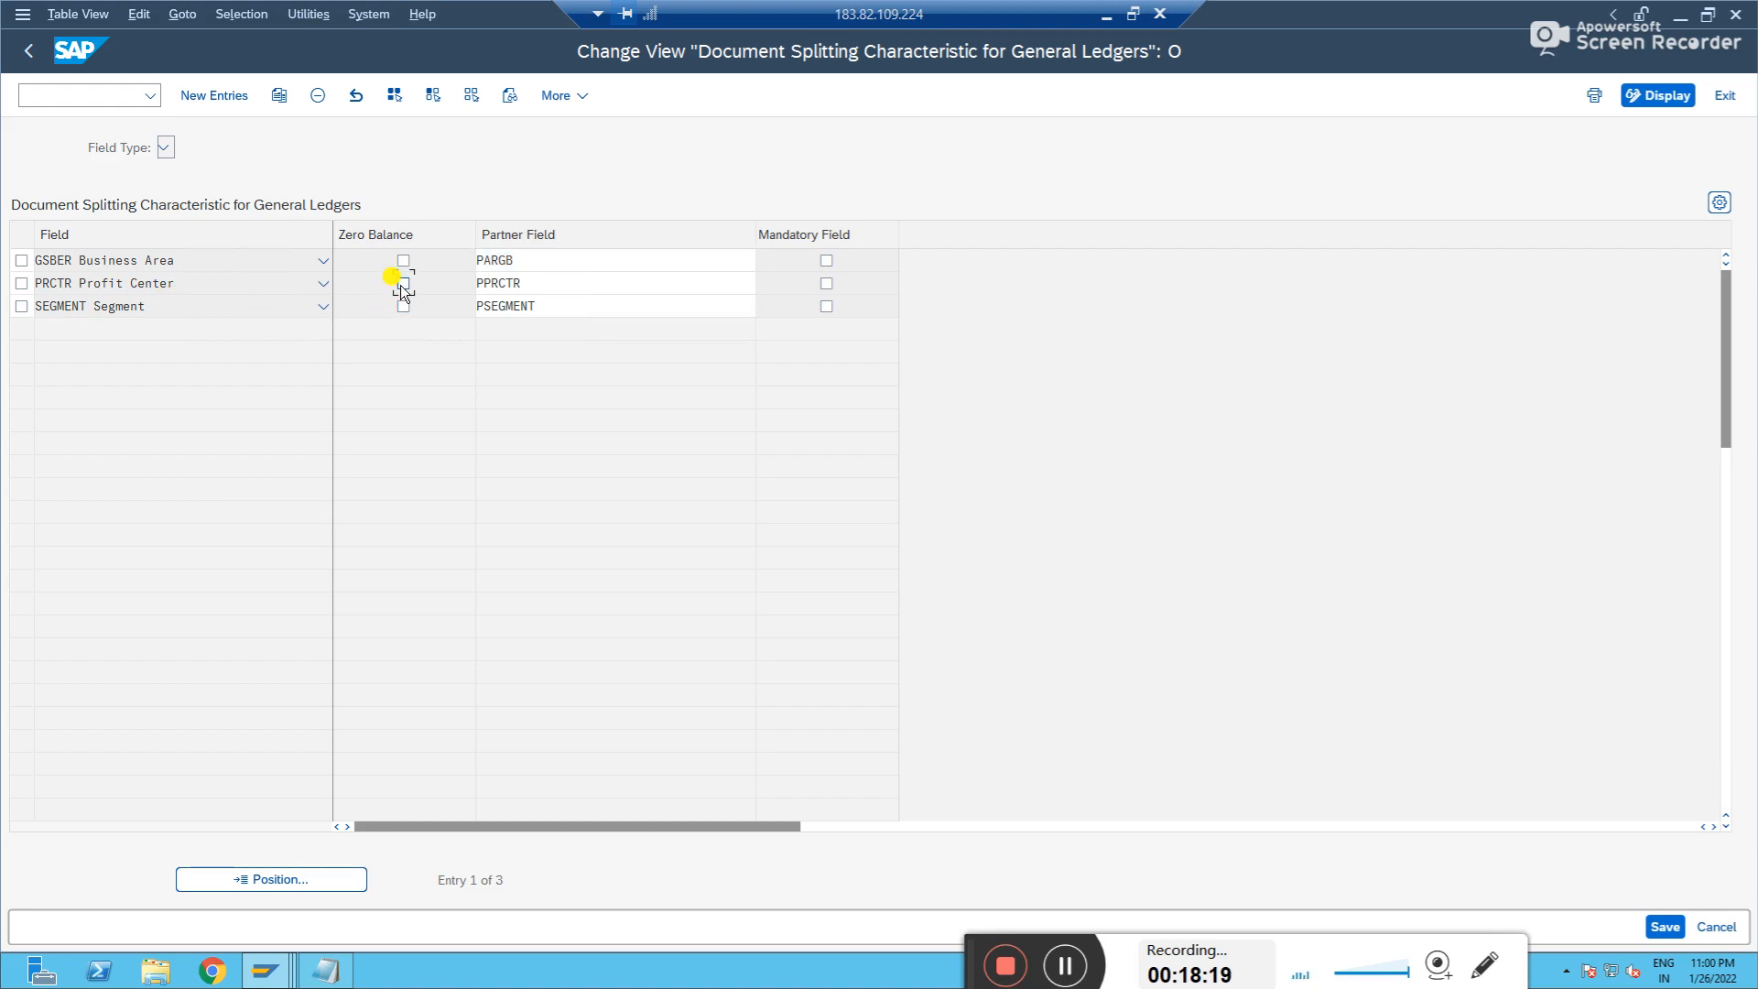
pyautogui.click(400, 285)
pyautogui.click(827, 283)
# - Save the splitting characteristics, accepting the customizing check and the proposed customizing request, and return to the IMG
pyautogui.click(1663, 927)
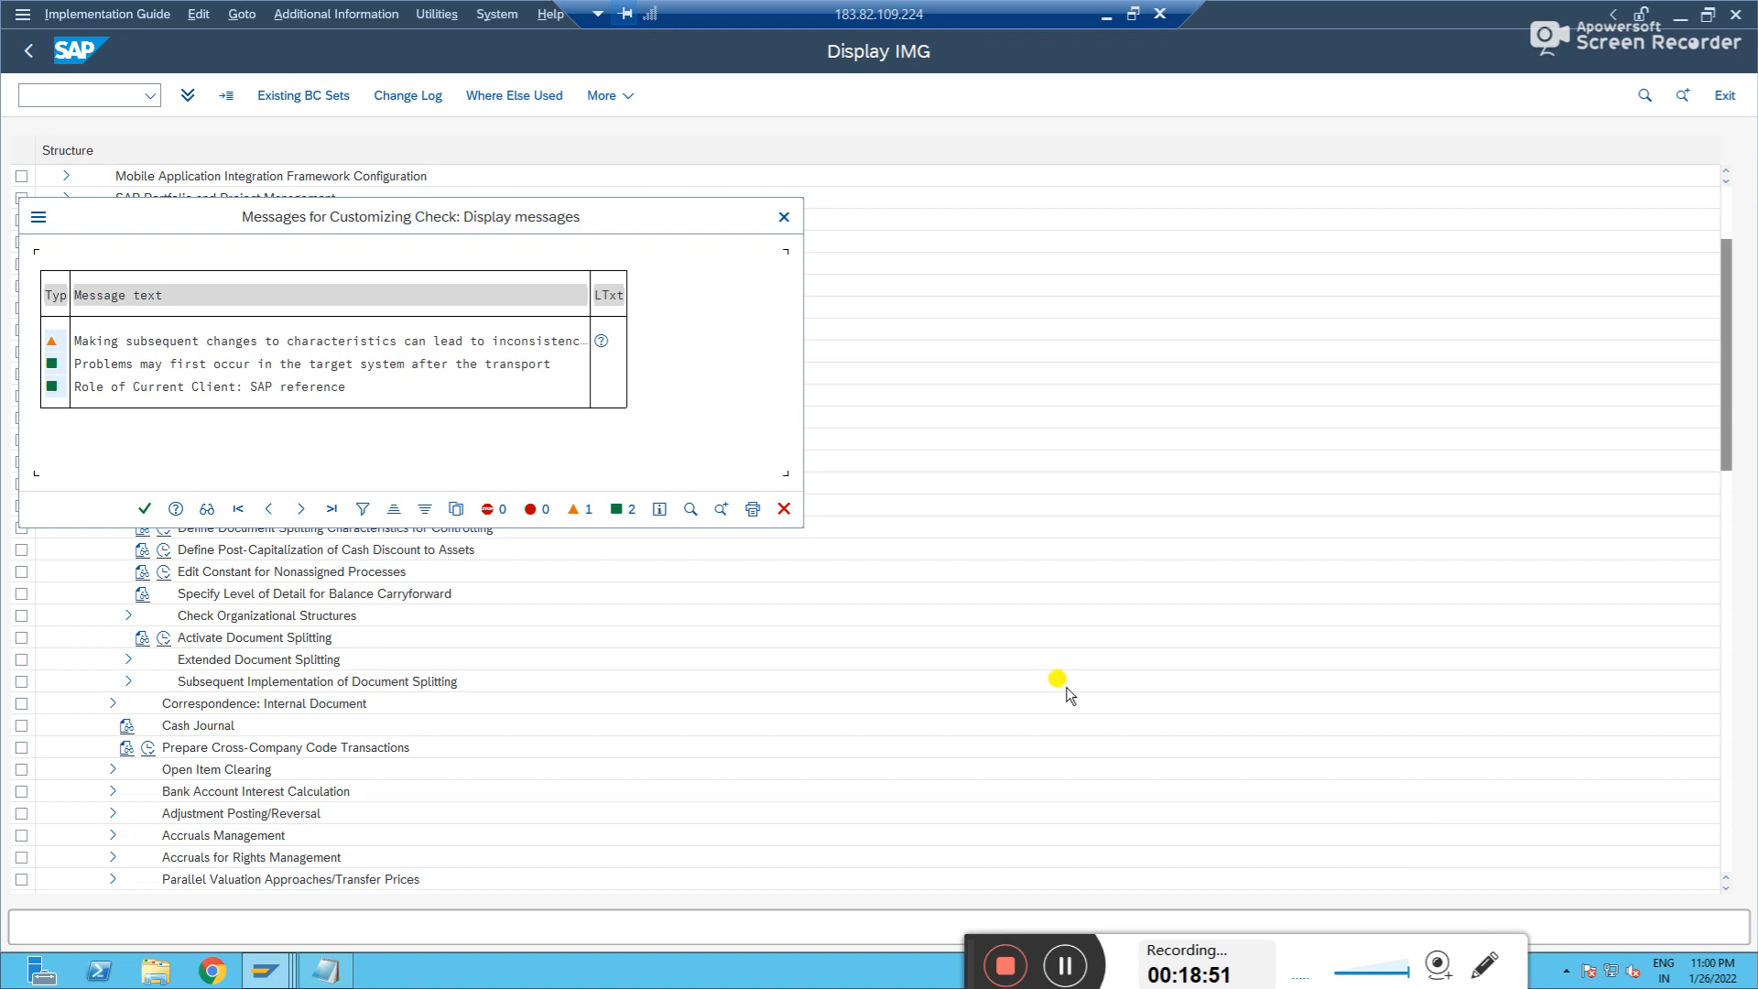
pyautogui.click(143, 507)
pyautogui.click(352, 482)
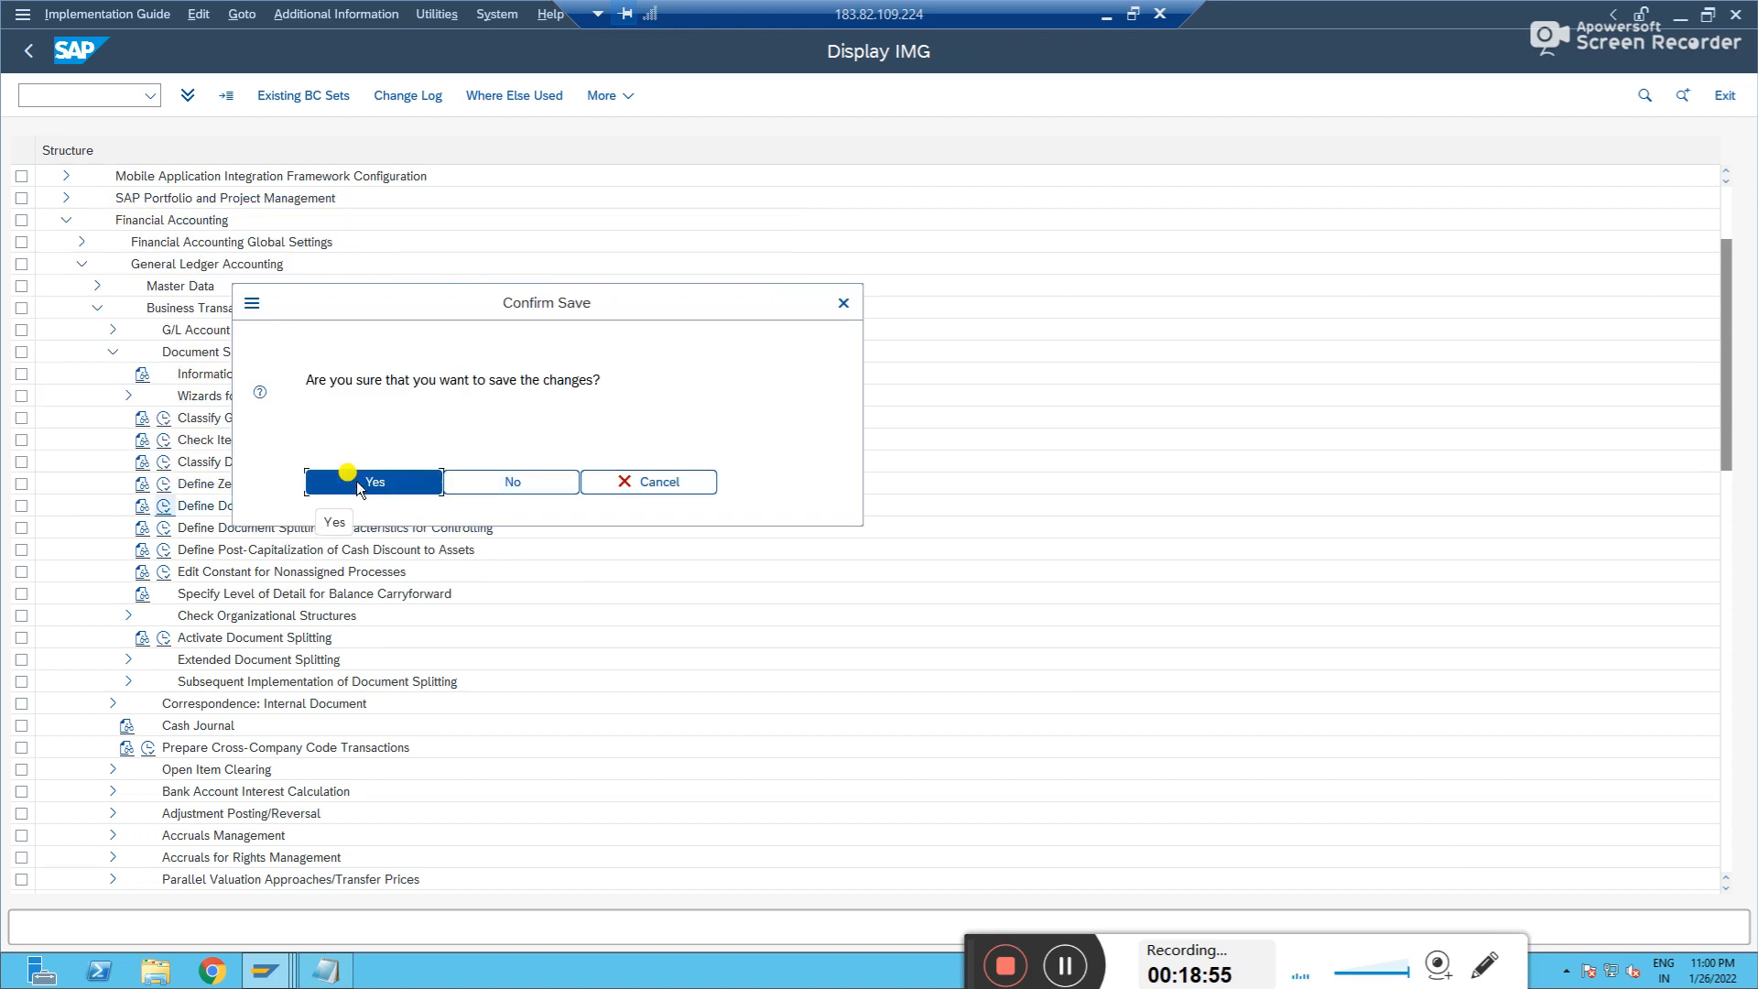
pyautogui.click(482, 423)
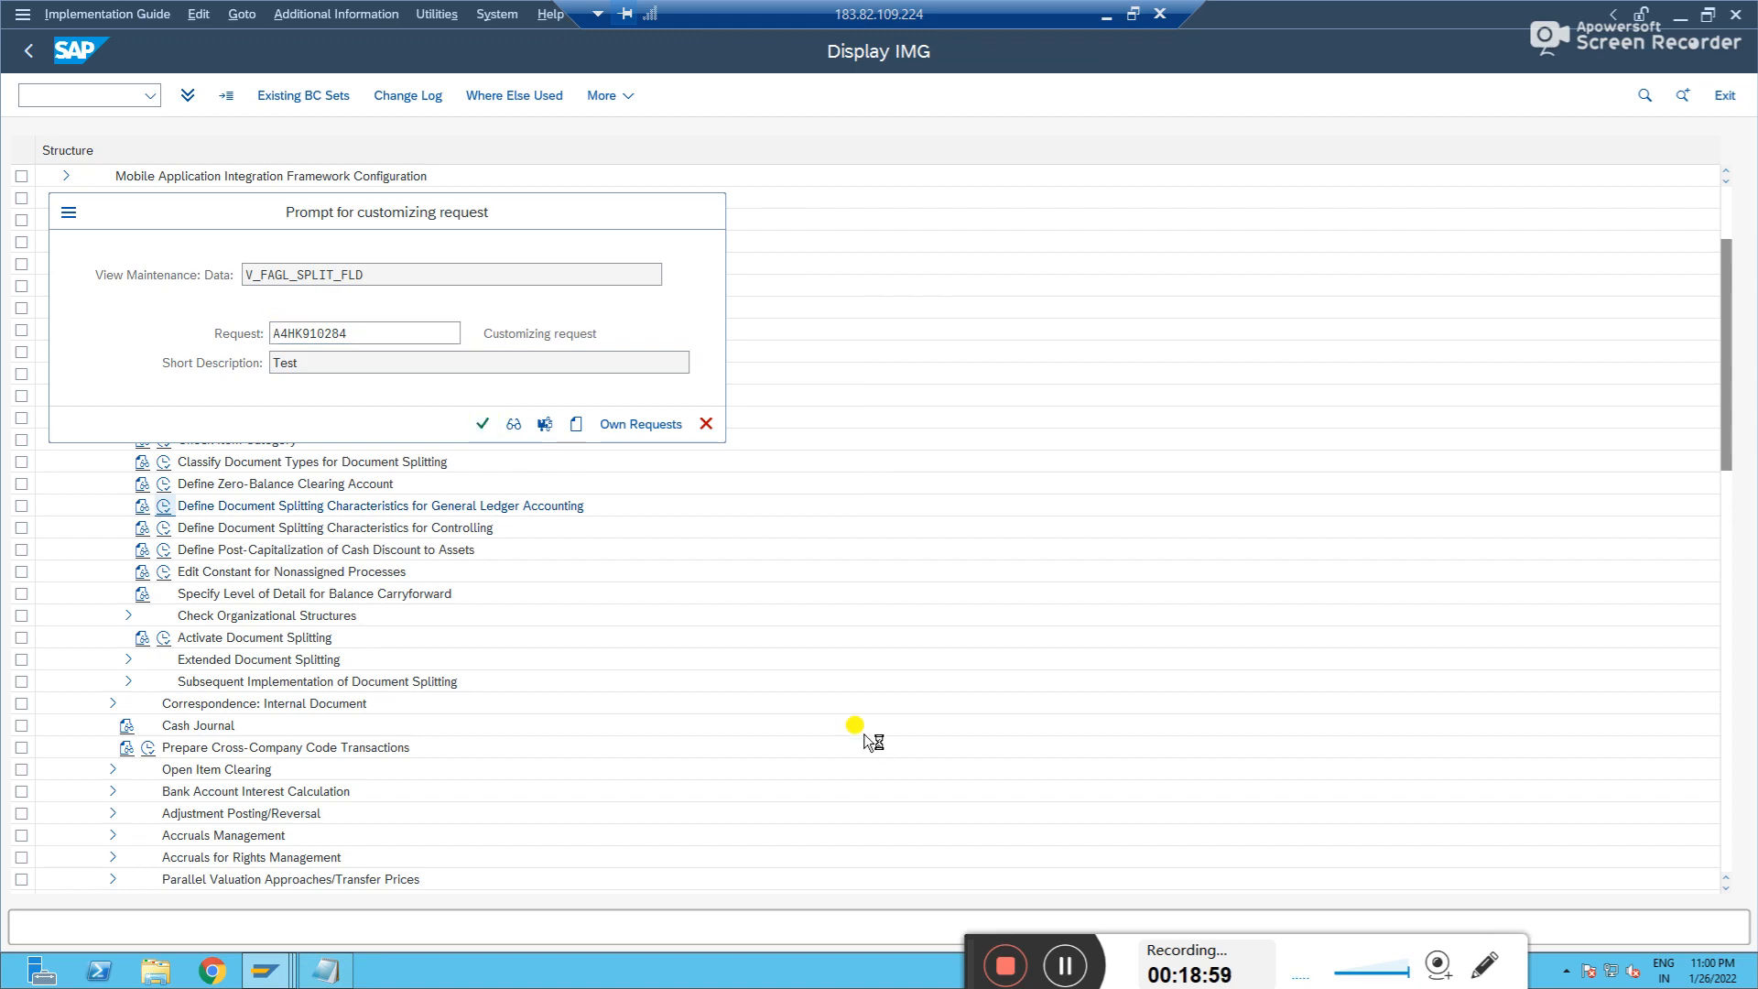
pyautogui.click(1067, 967)
pyautogui.click(1067, 967)
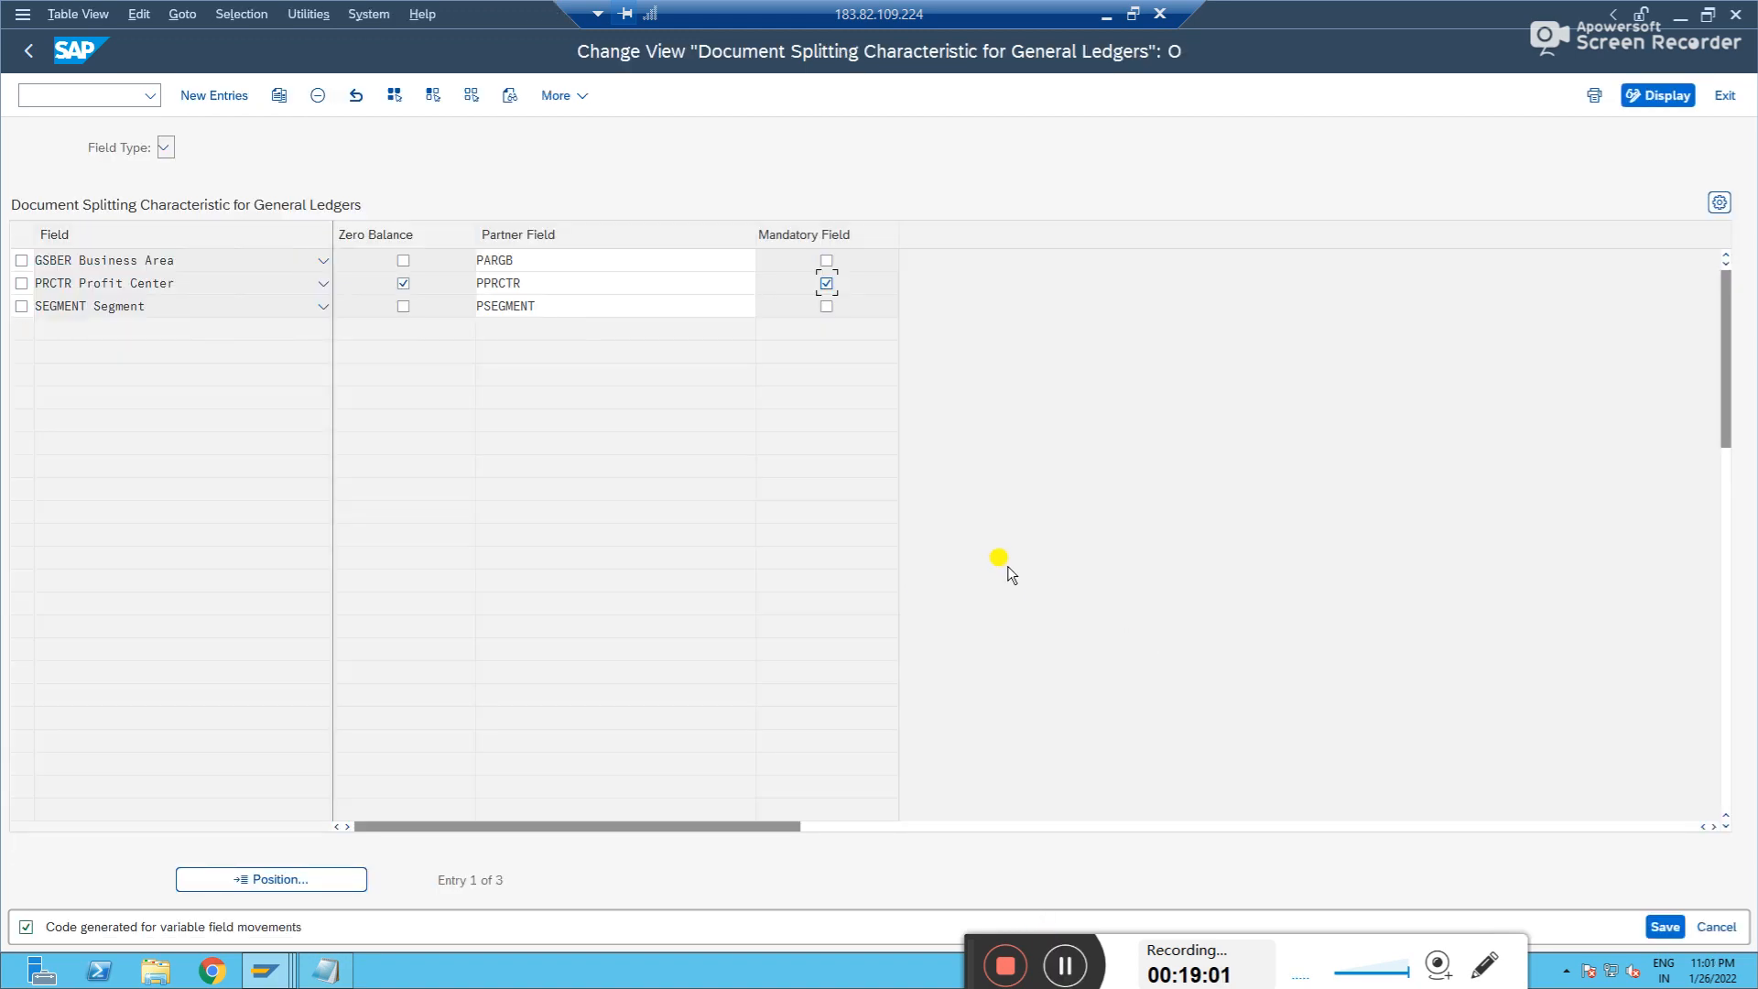
pyautogui.click(22, 51)
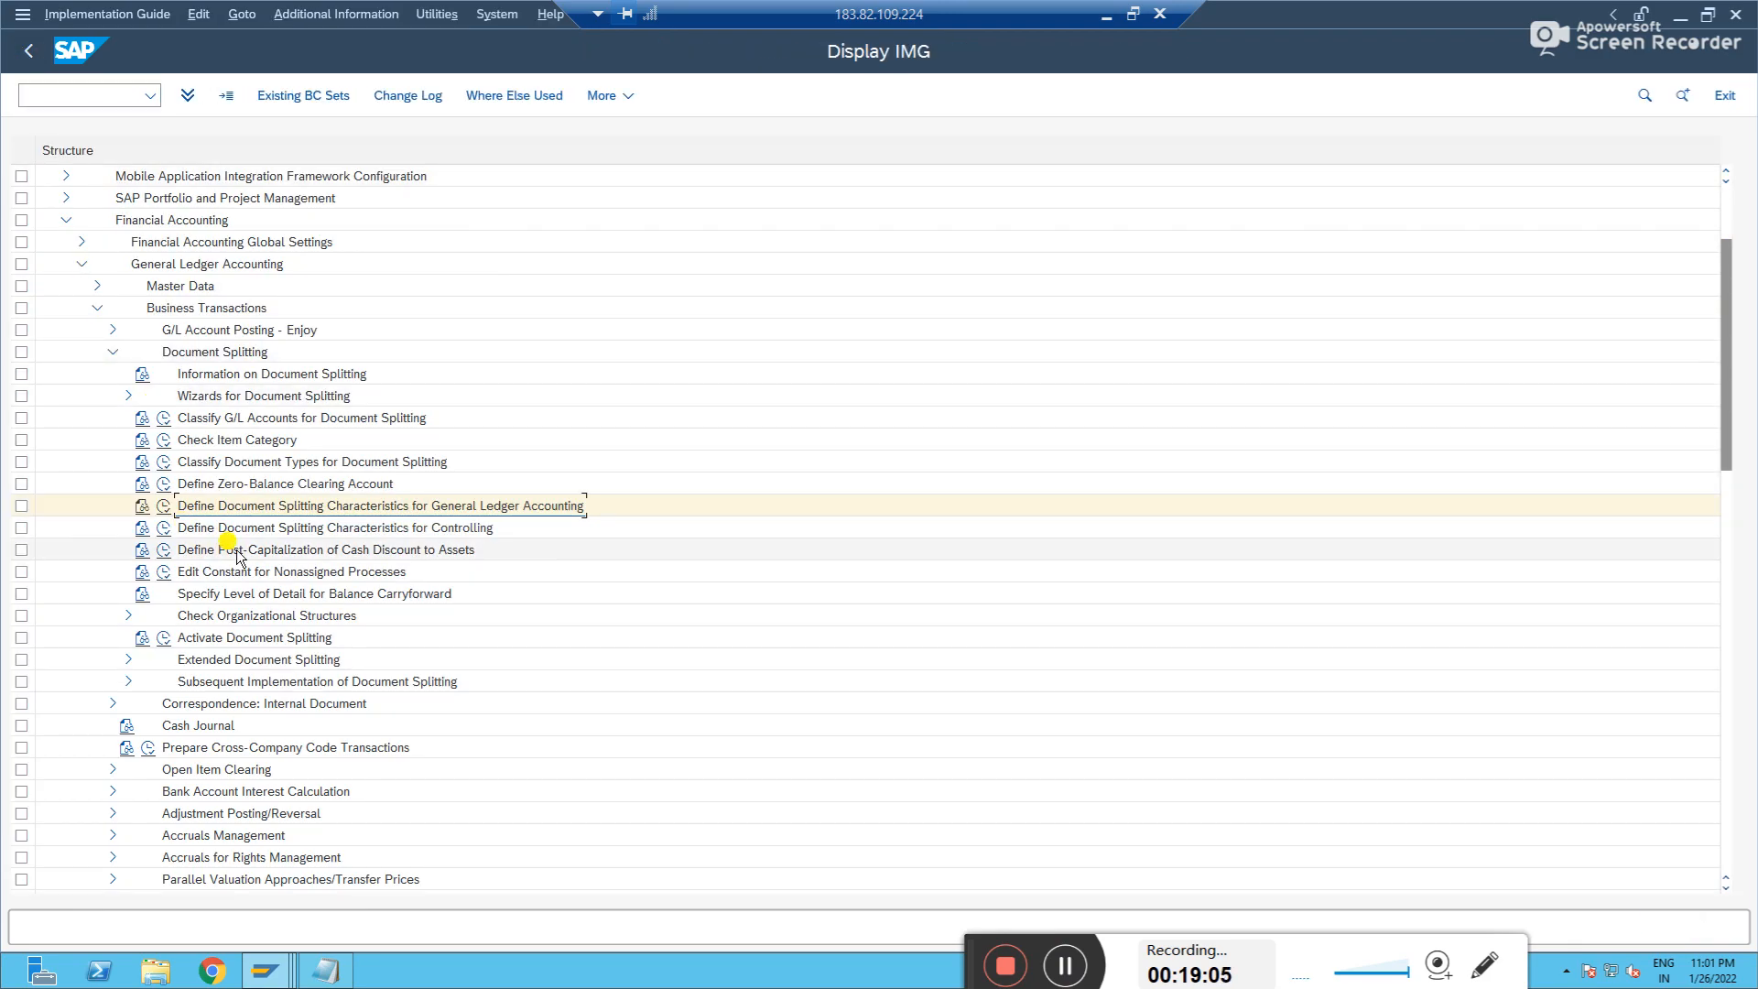
# - Open Edit Constant for Nonassigned Processes and examine the values assigned to constant Z1000
pyautogui.click(162, 575)
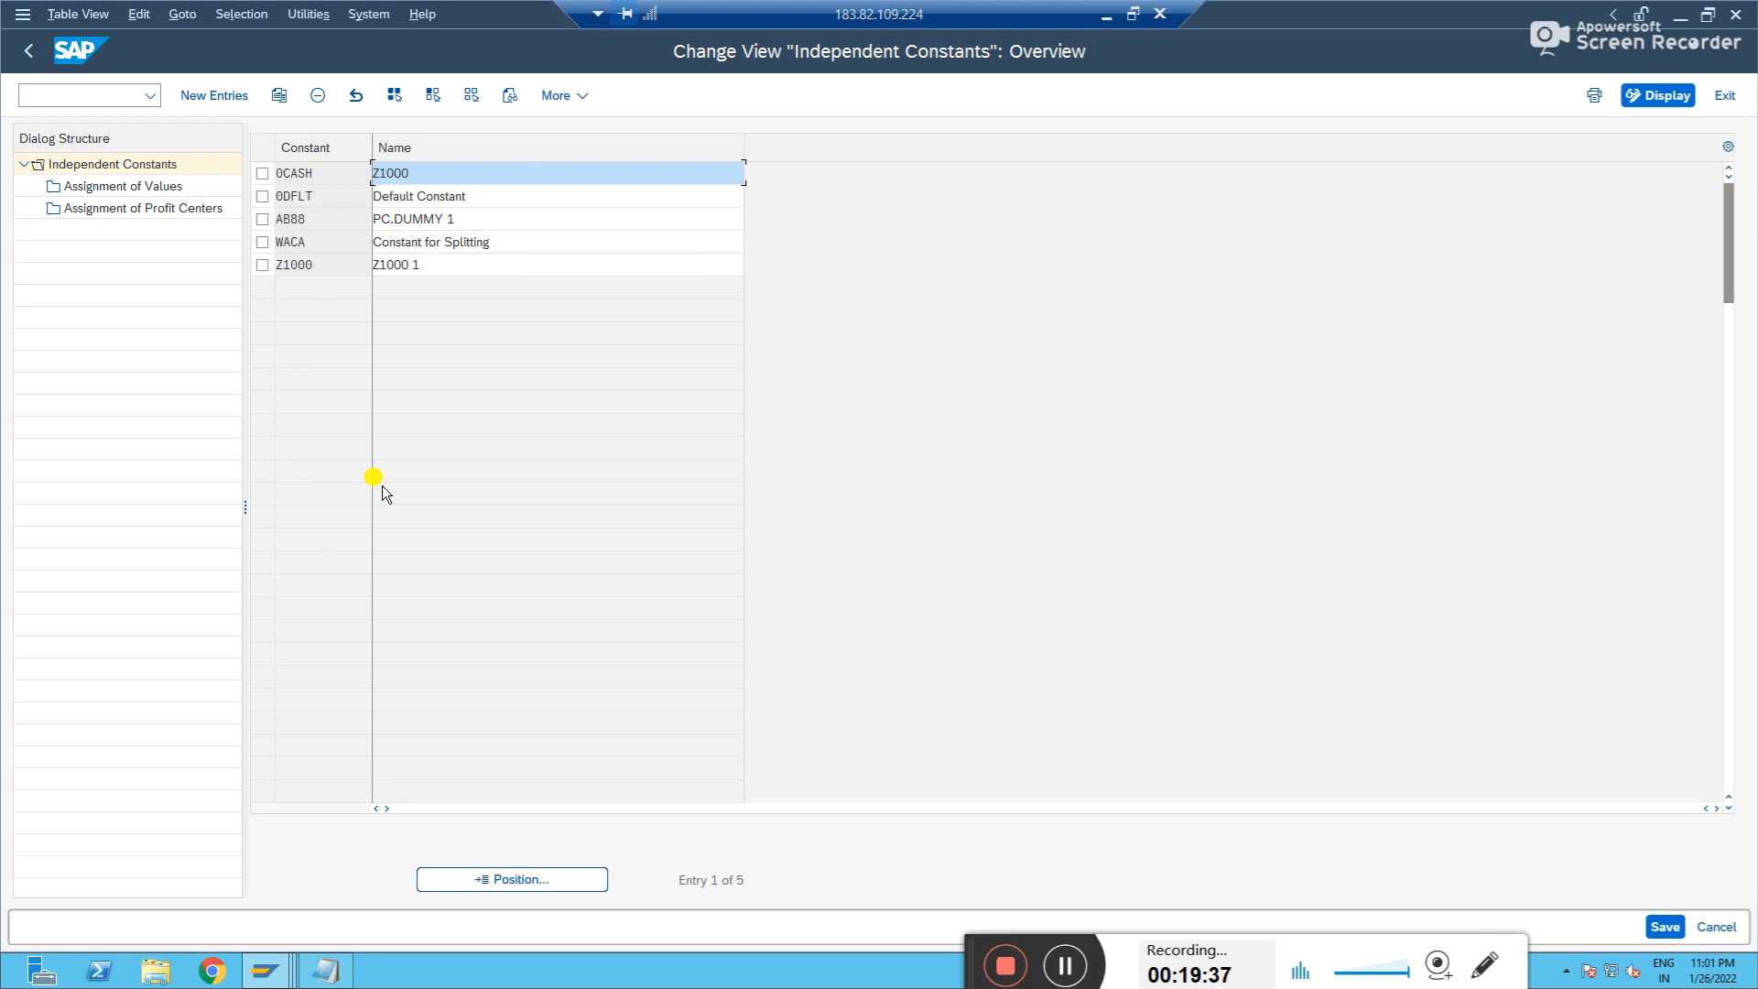
pyautogui.click(263, 266)
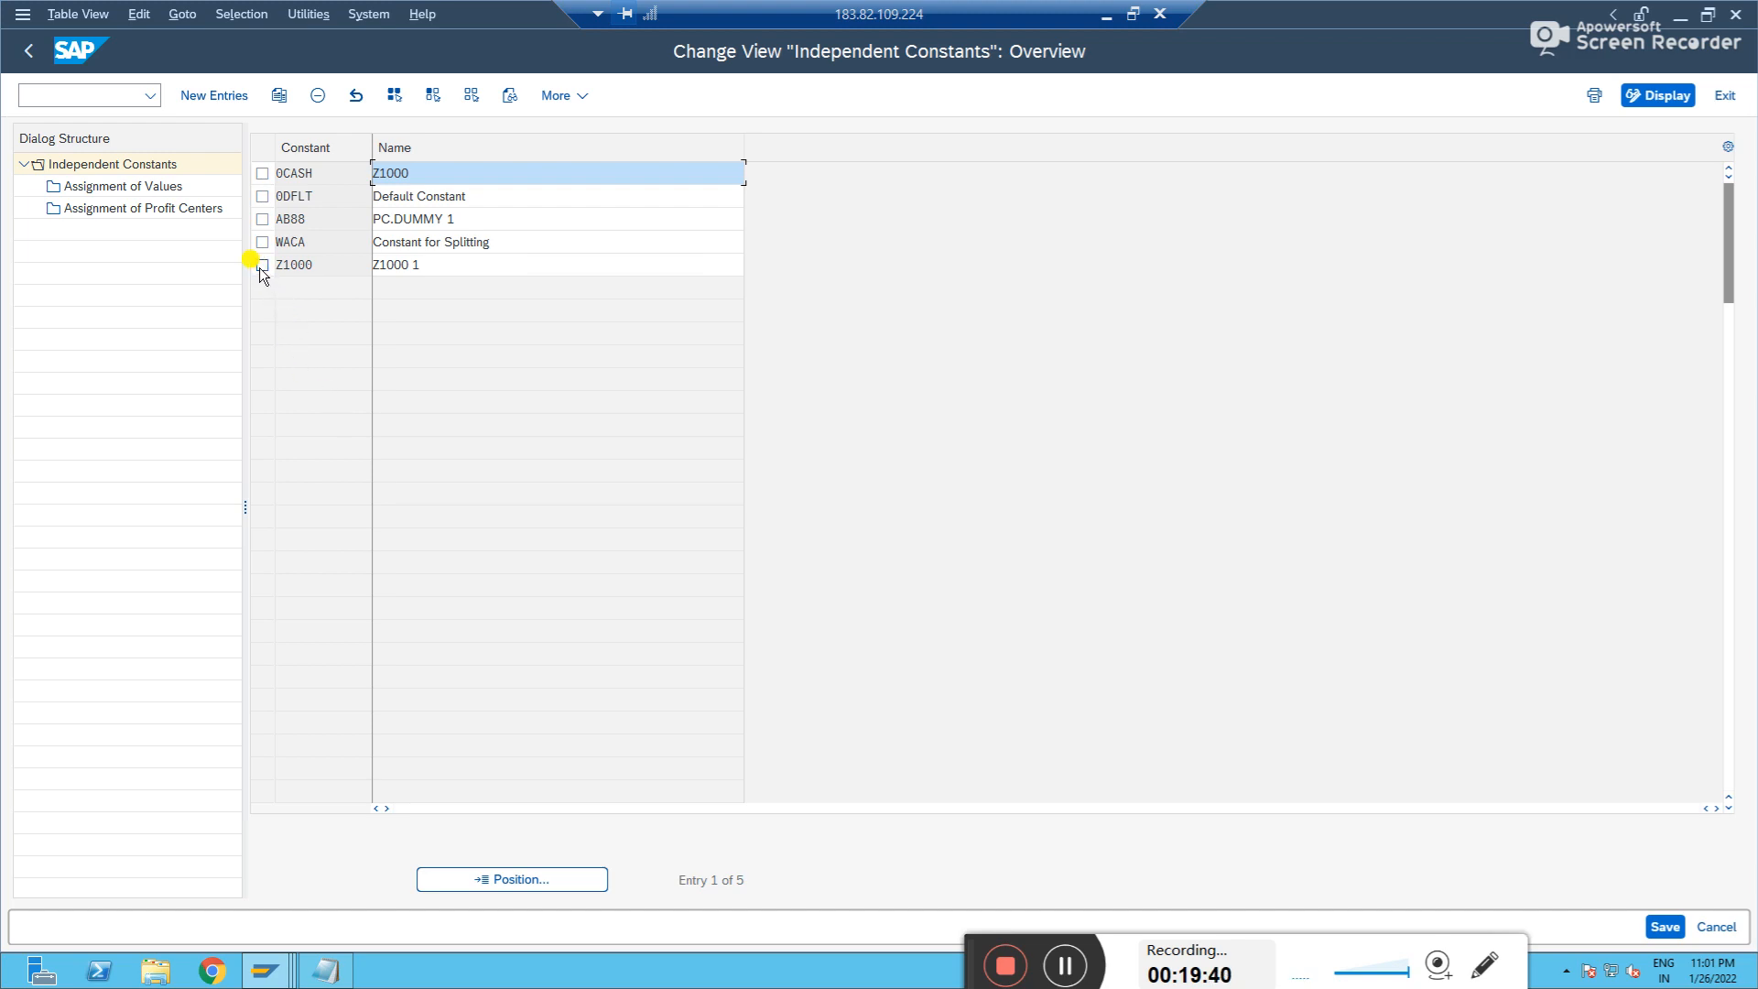
pyautogui.doubleClick(118, 186)
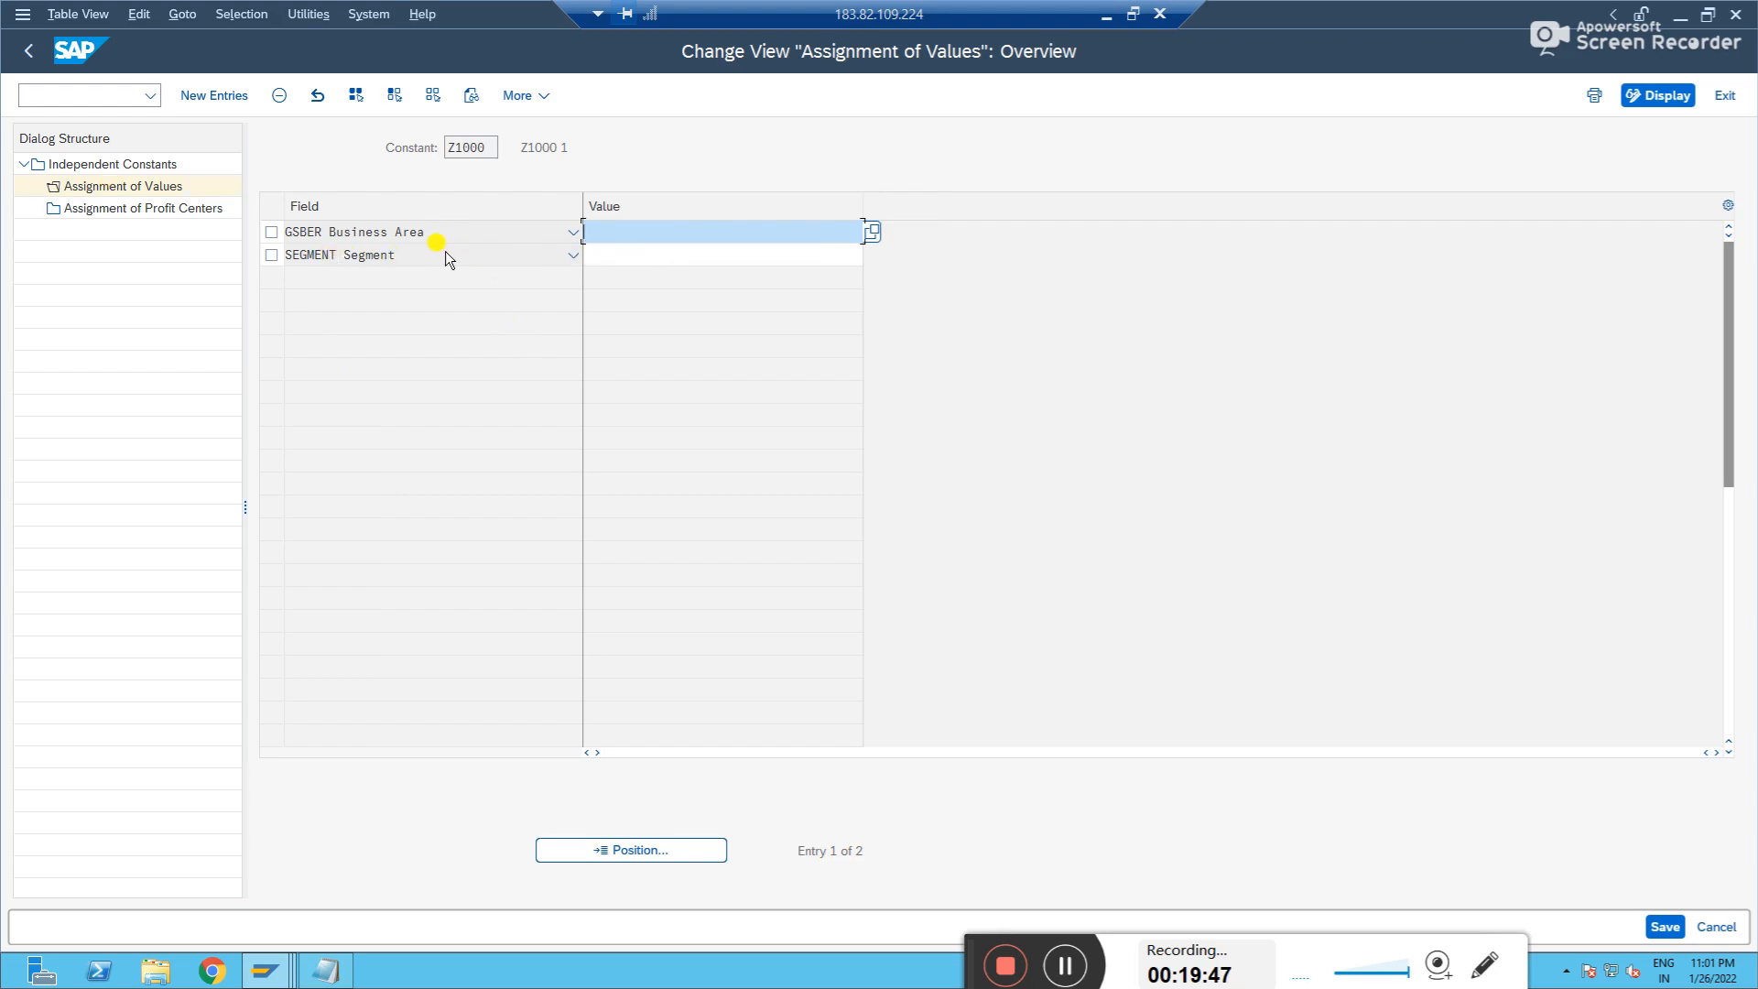
pyautogui.click(676, 233)
# - Examine the default profit center assignment of constant Z1000 and return to the IMG
pyautogui.doubleClick(138, 213)
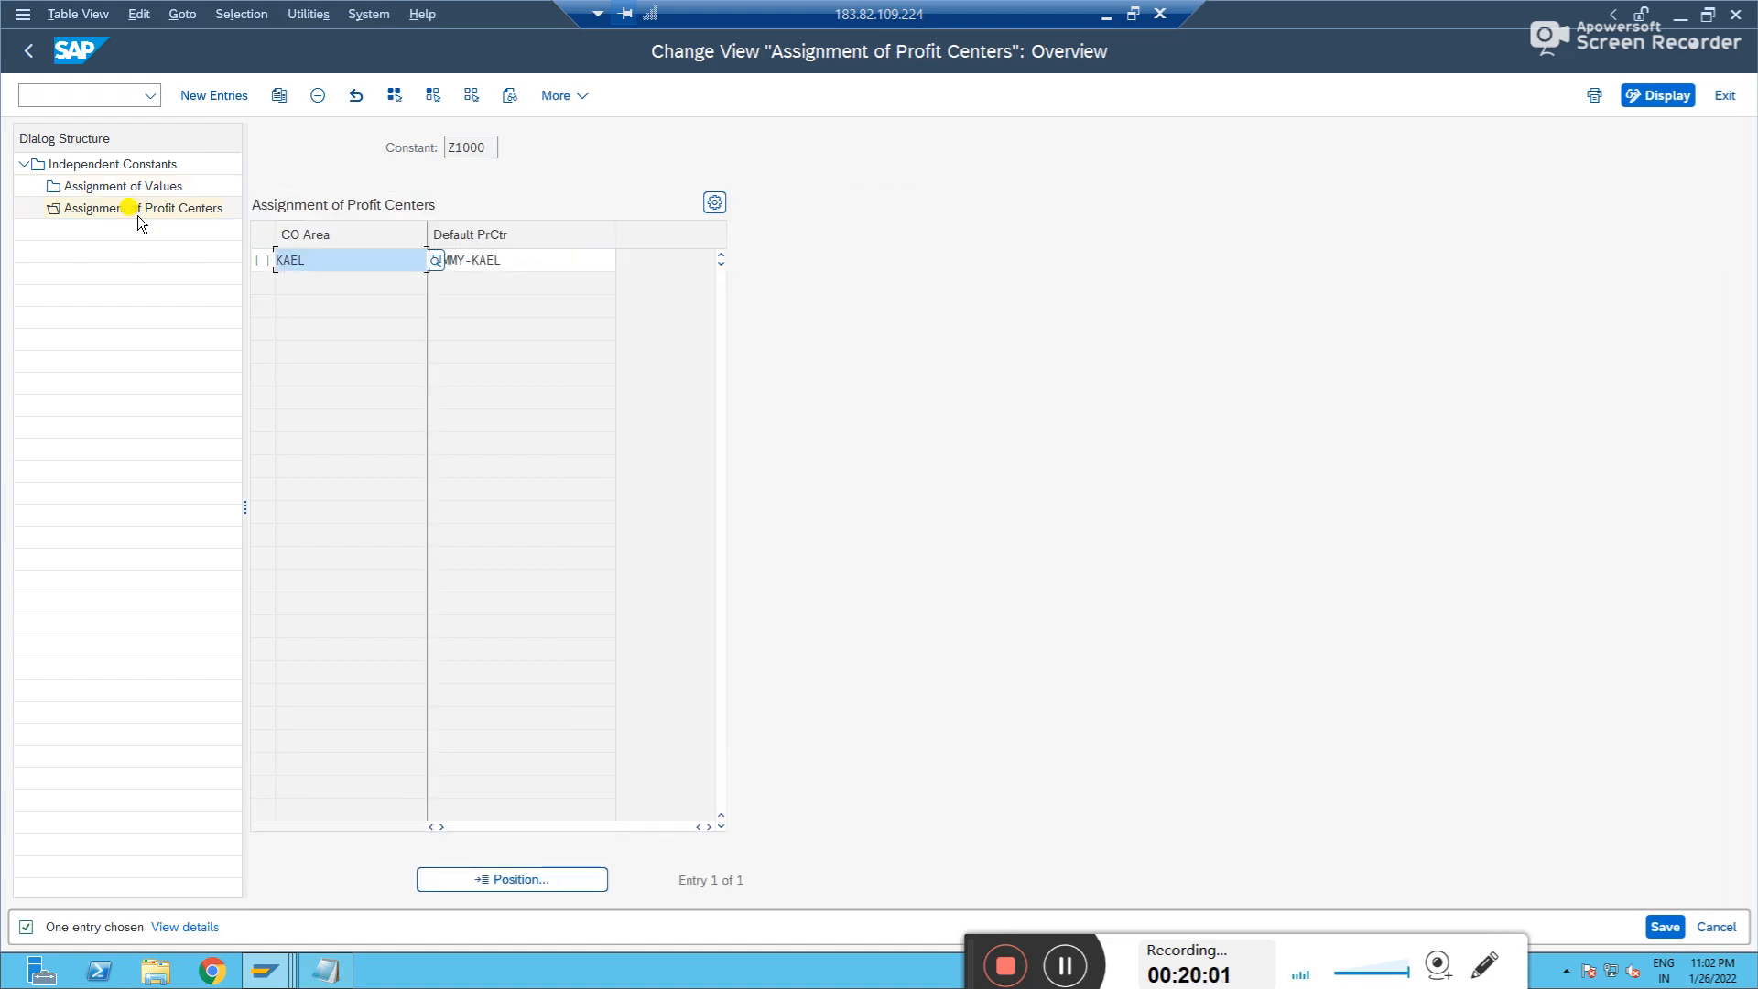
pyautogui.click(488, 284)
pyautogui.click(31, 58)
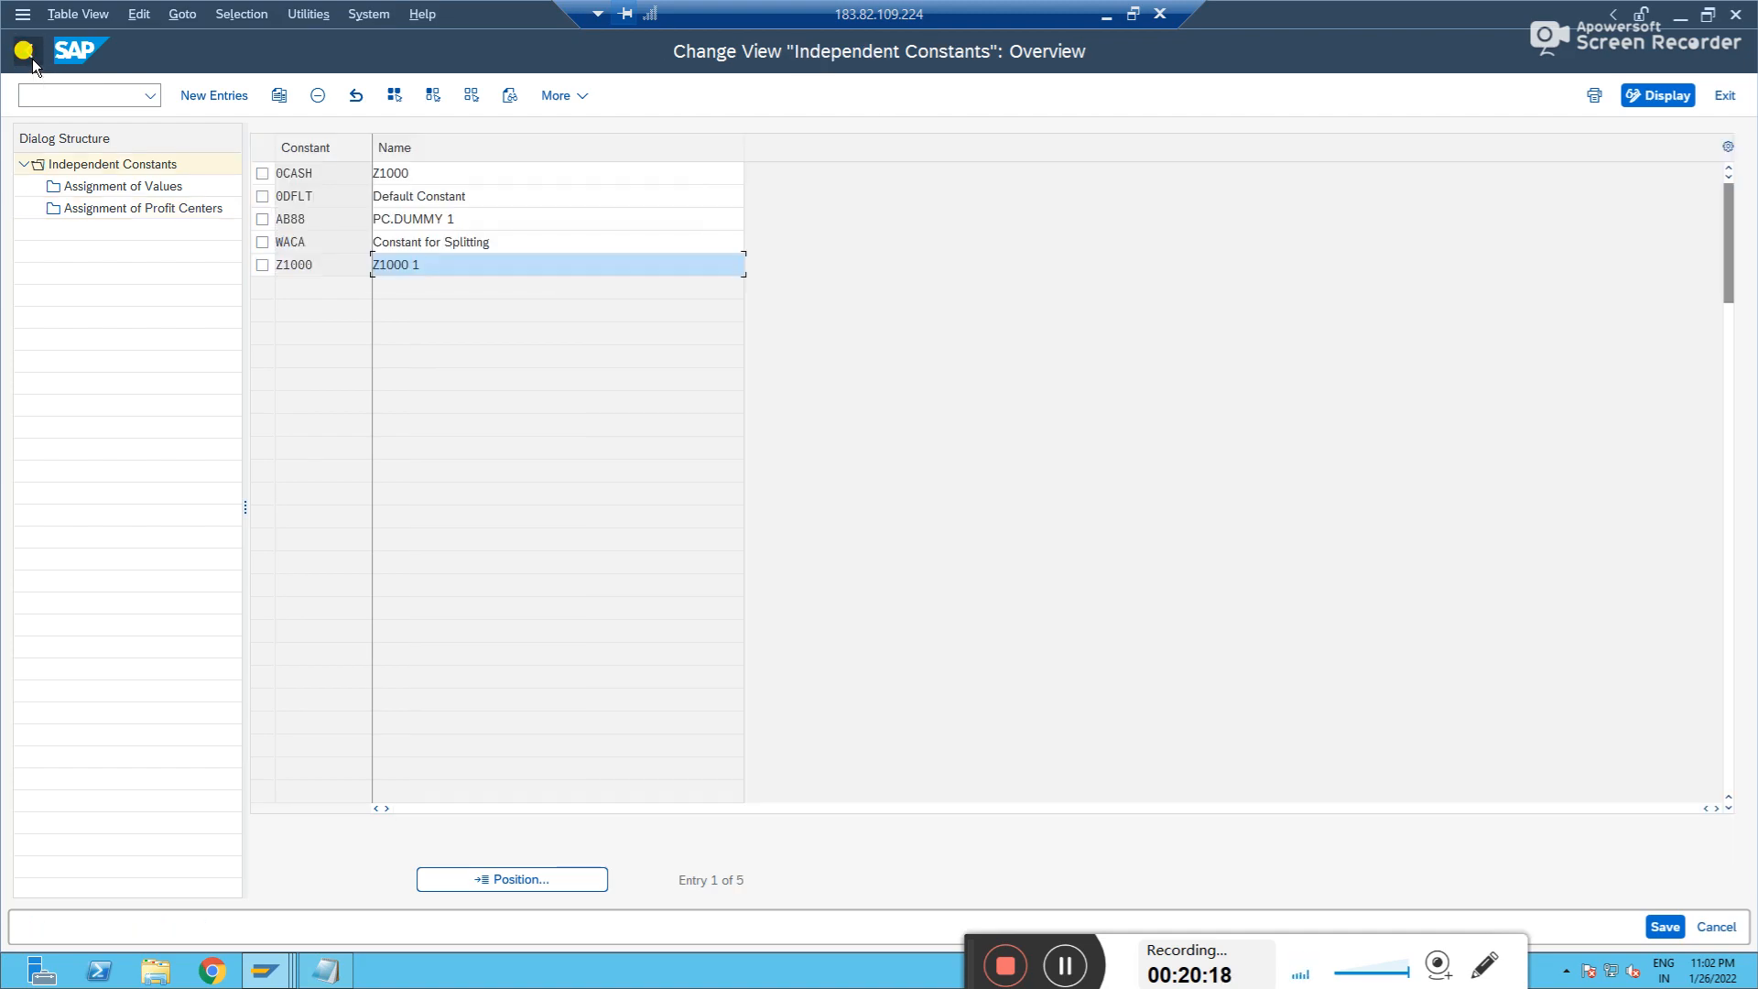
pyautogui.click(32, 59)
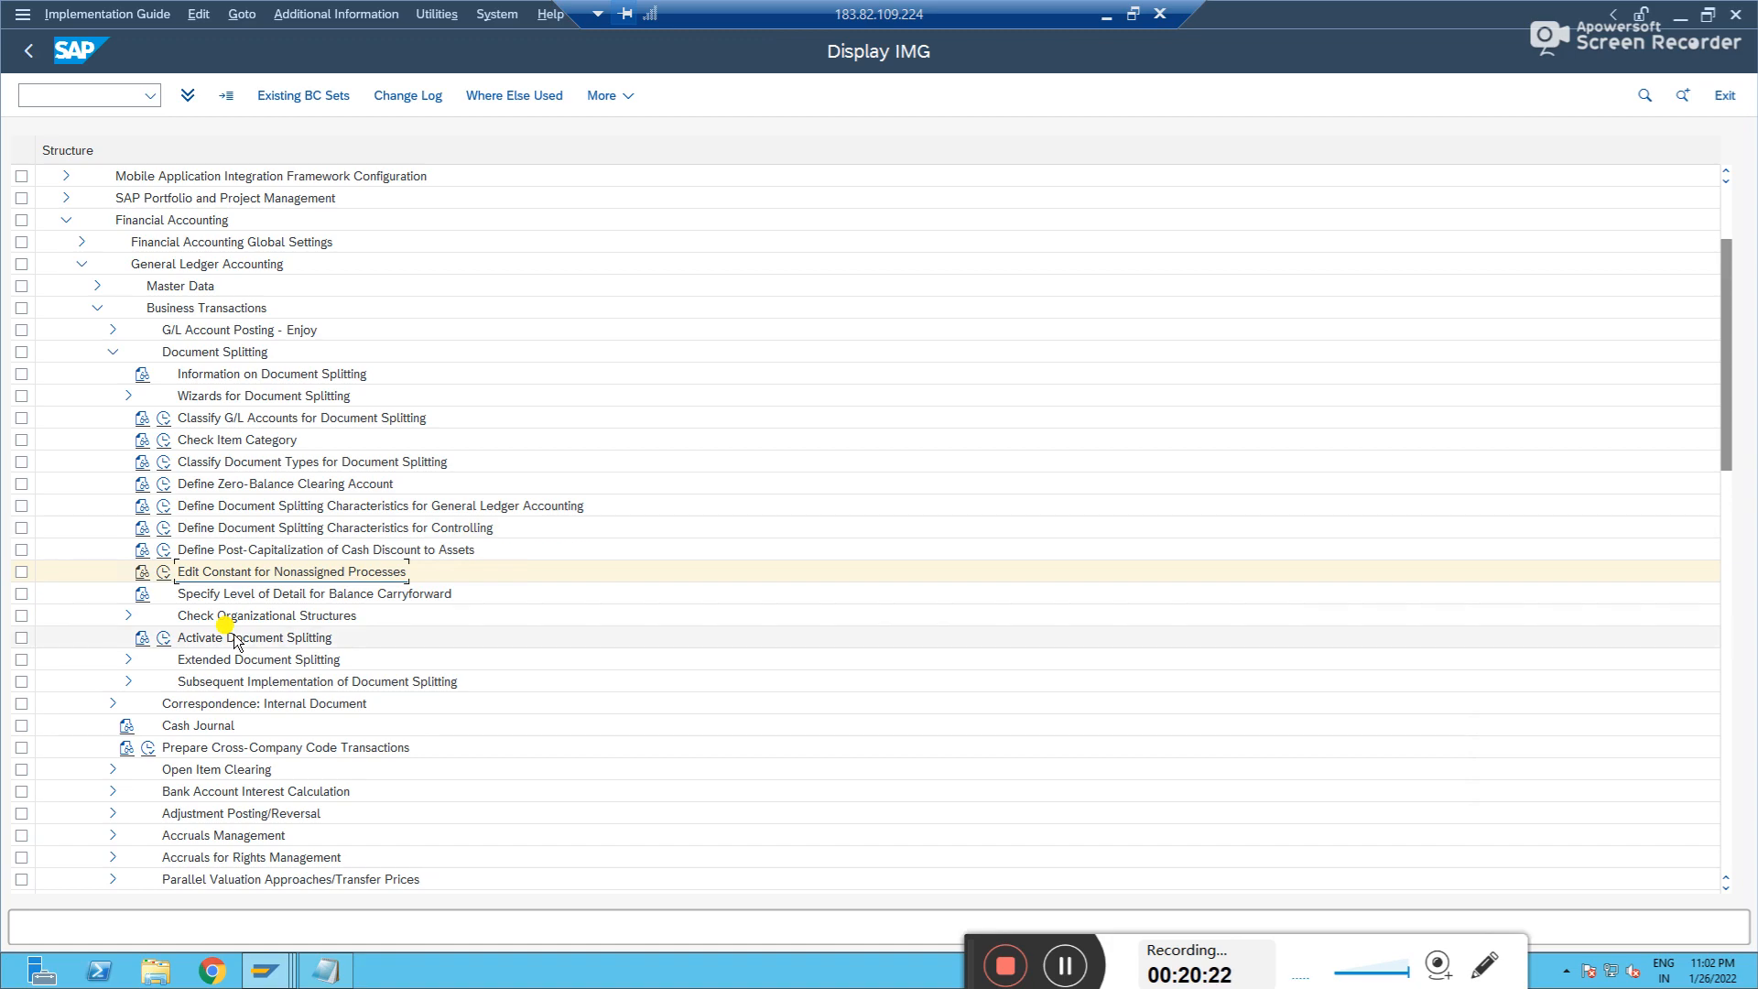
# - Open Activate Document Splitting and enable Standard A/C Assgnmt with constant Z1000
pyautogui.click(163, 638)
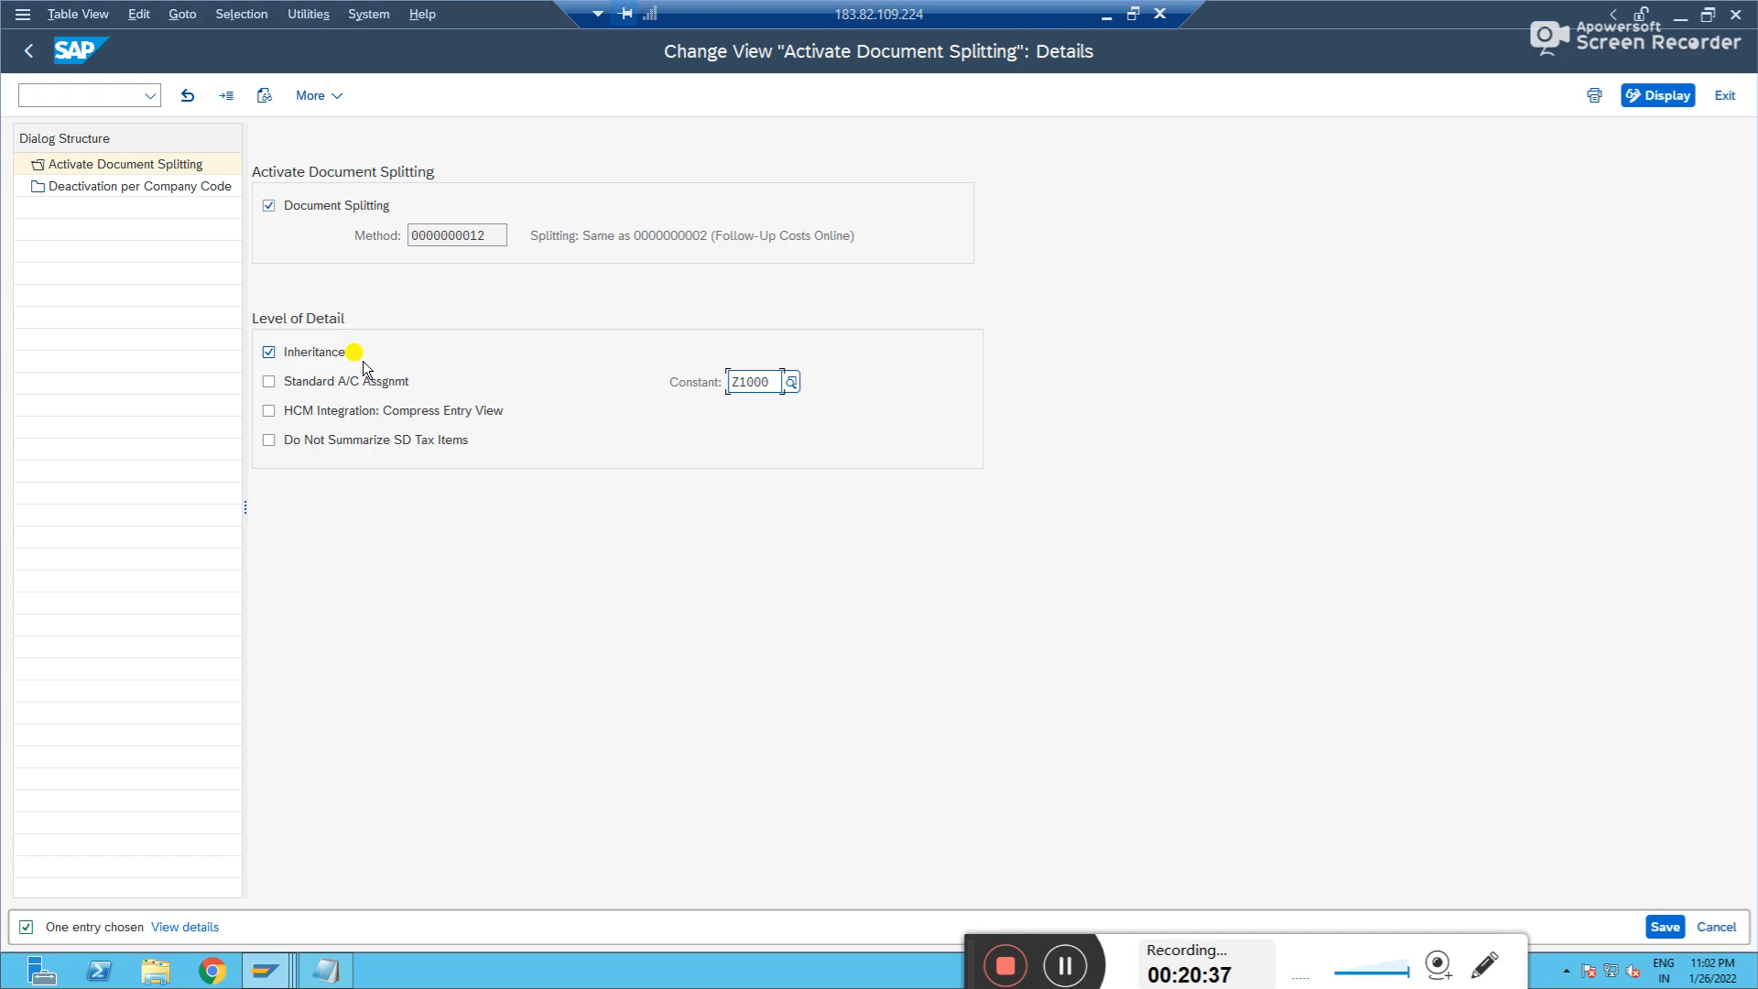
pyautogui.click(269, 382)
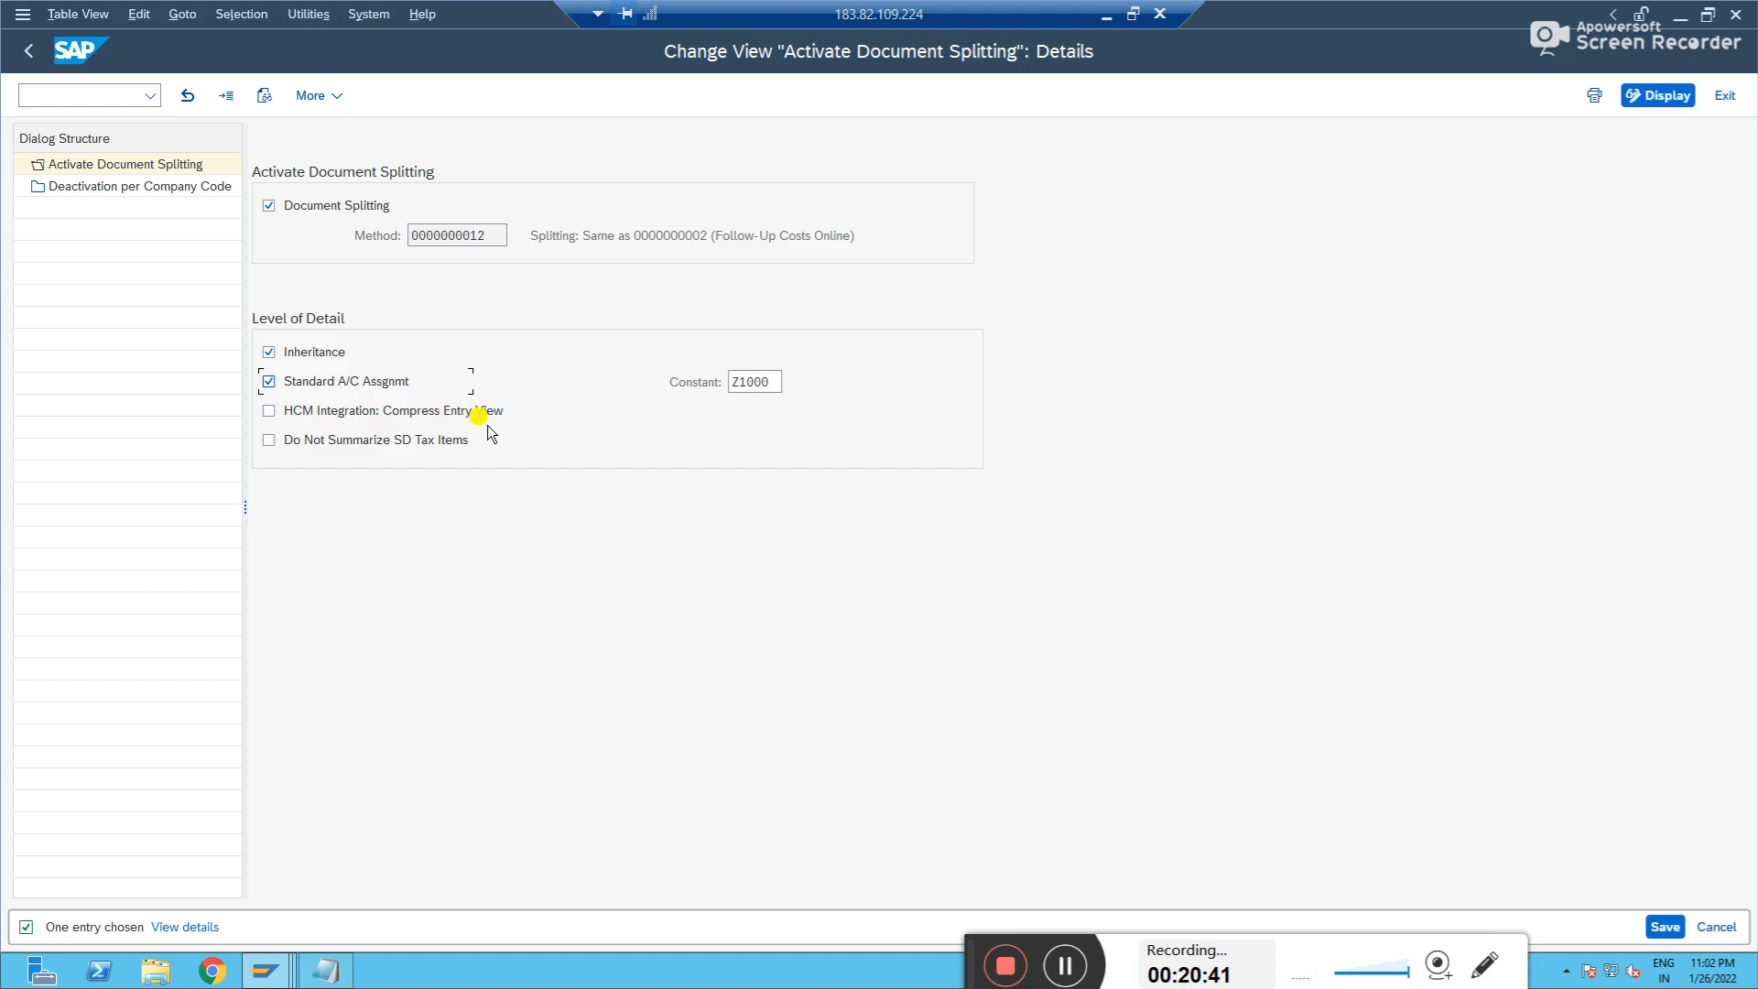
pyautogui.click(772, 383)
pyautogui.click(685, 384)
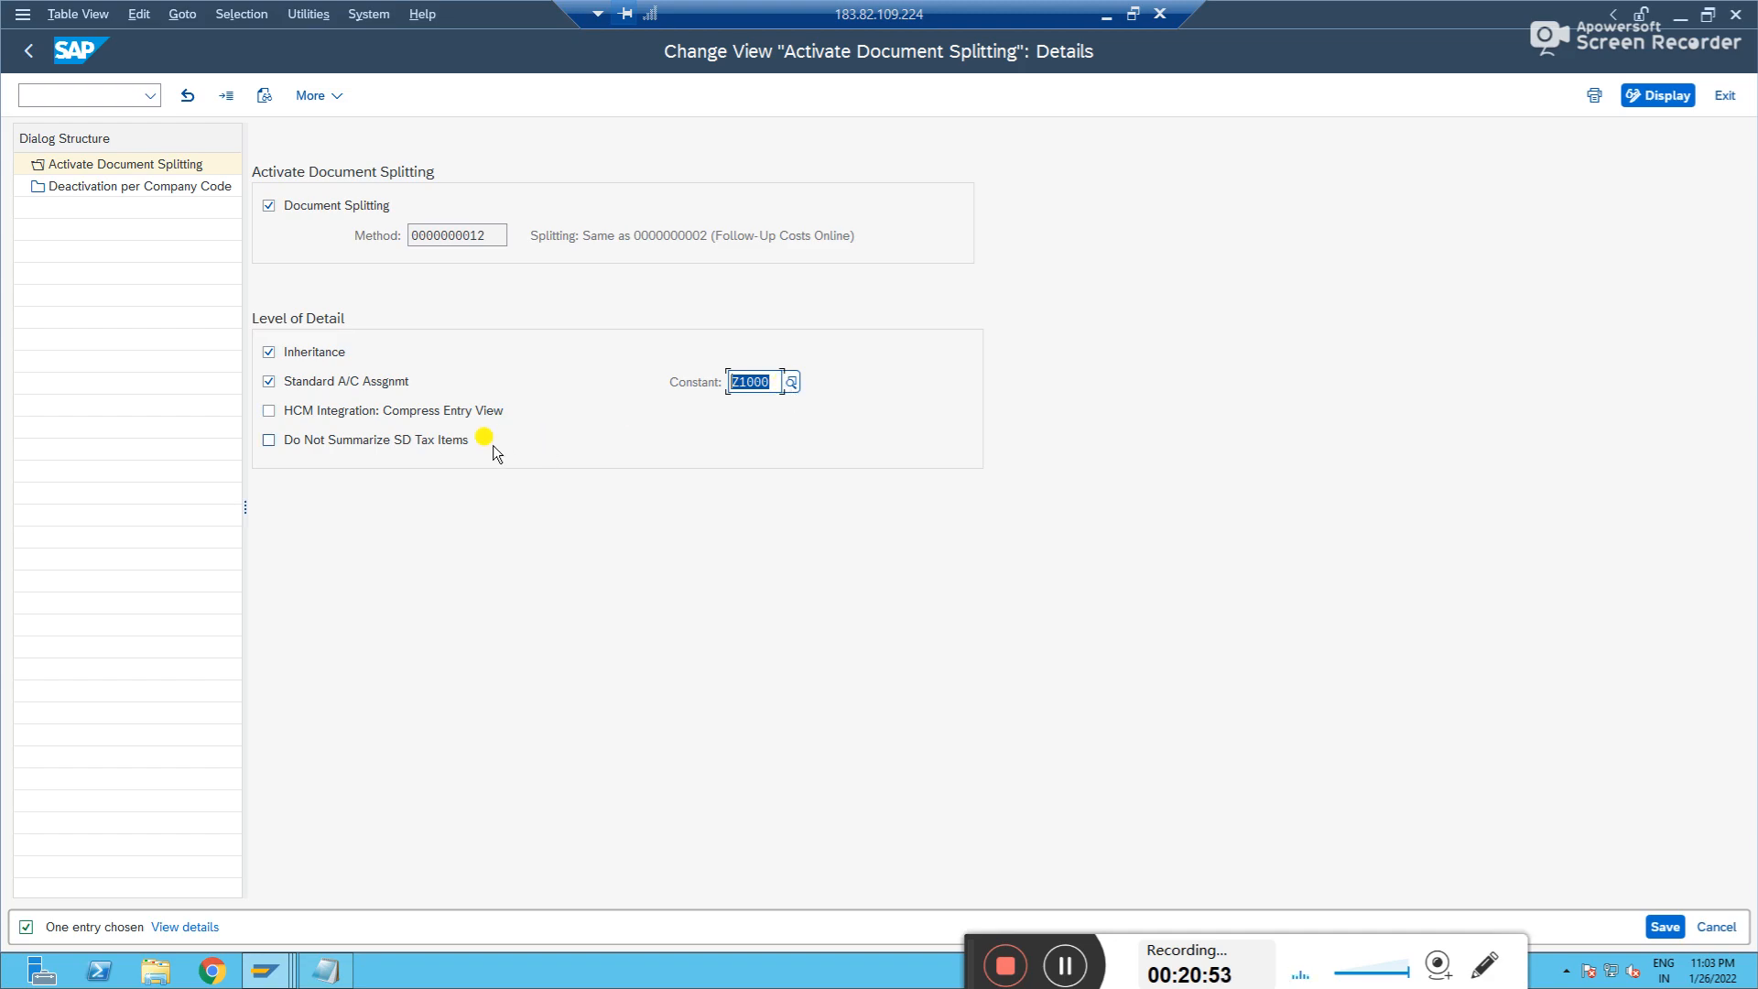
# - In Deactivation per Company Code, locate company code AB88 and clear its Inactive setting
pyautogui.click(139, 192)
pyautogui.doubleClick(139, 193)
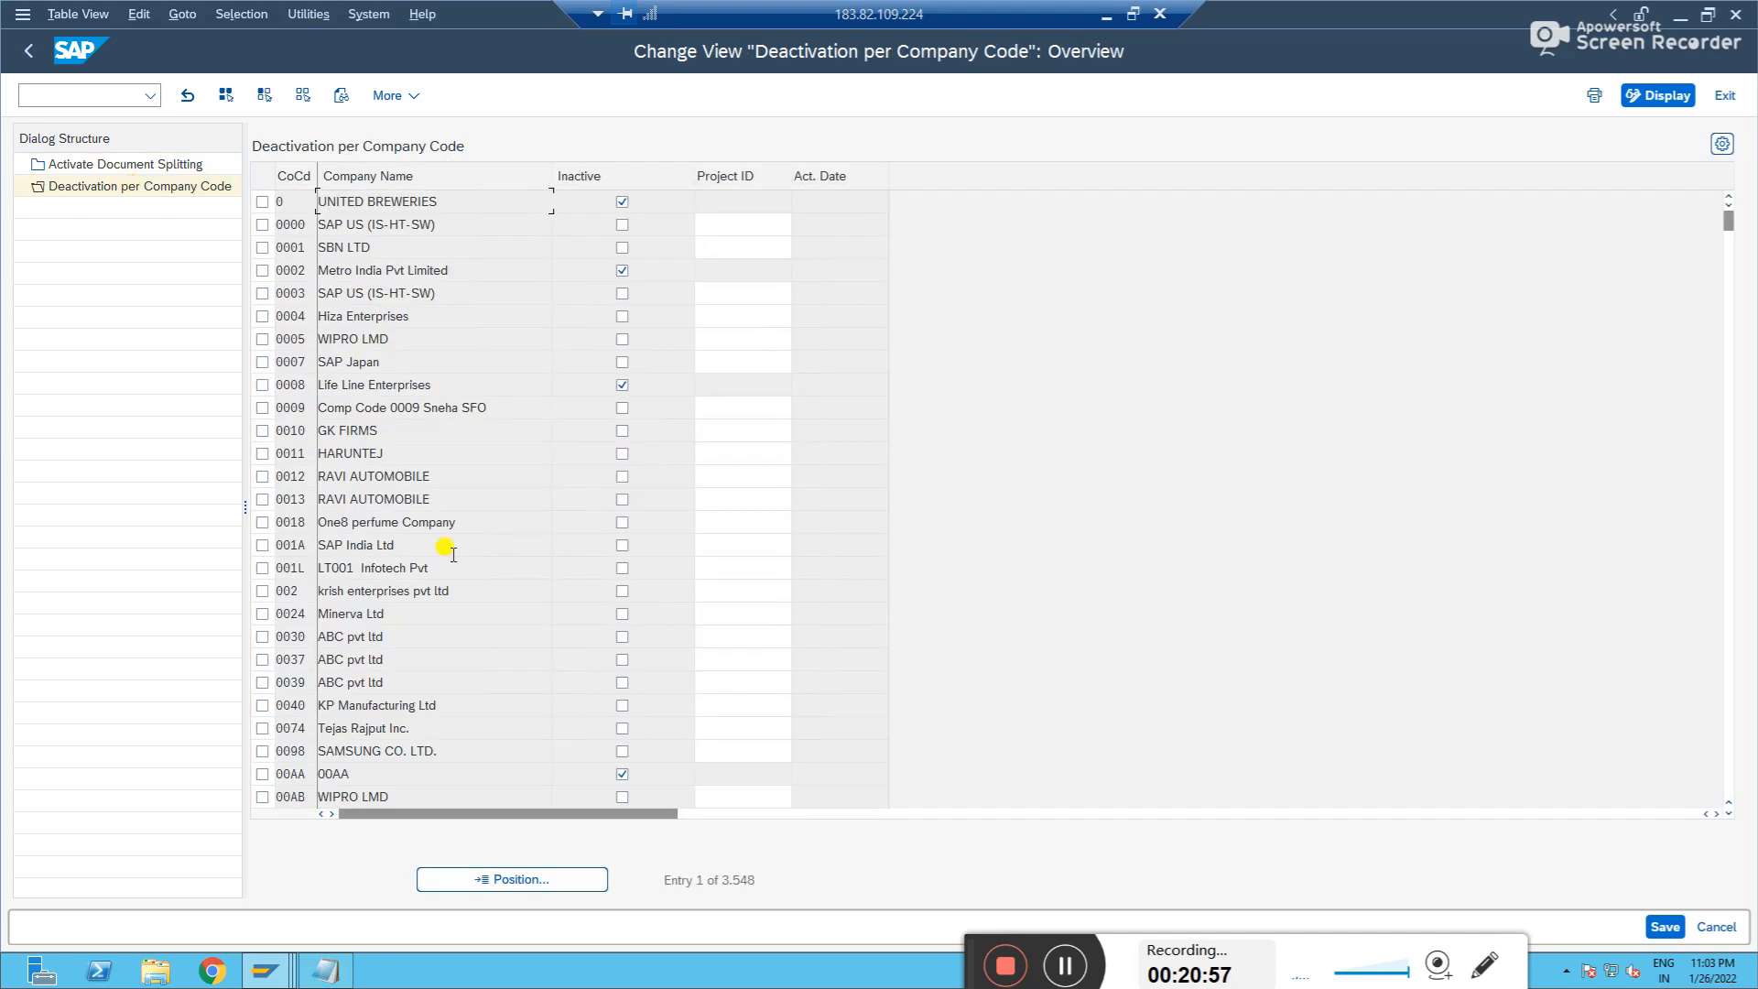
pyautogui.click(527, 882)
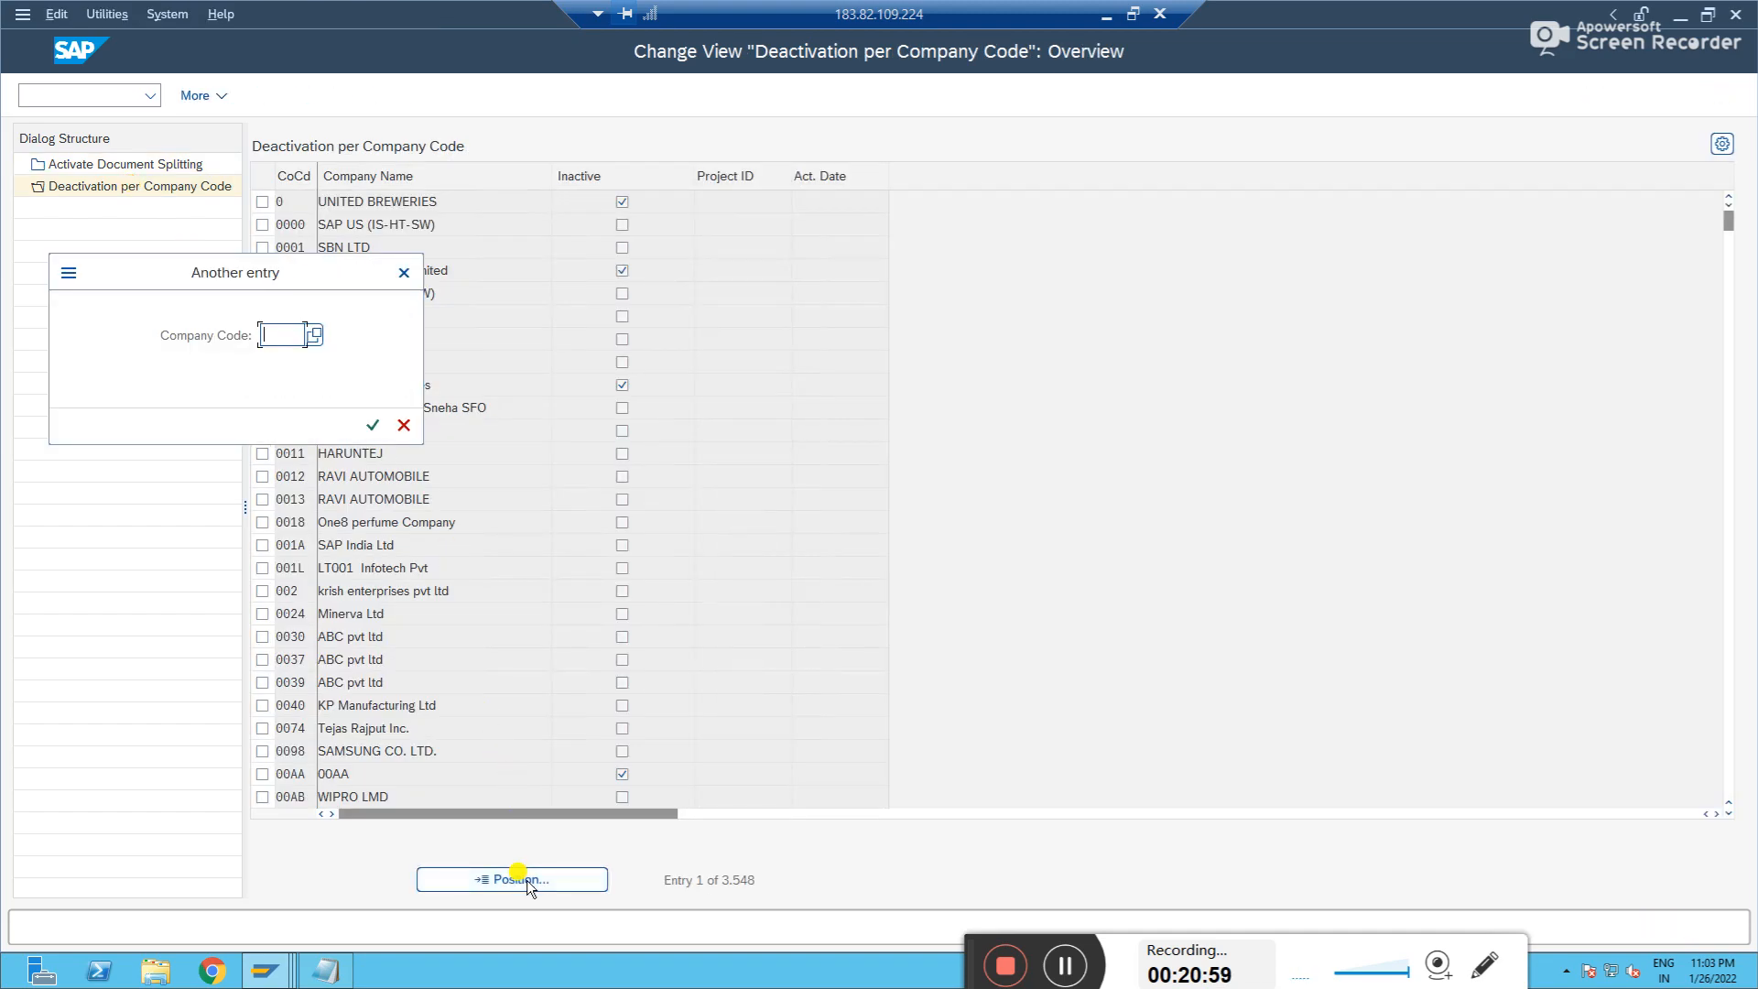
pyautogui.write('AB88')
pyautogui.press('Return')
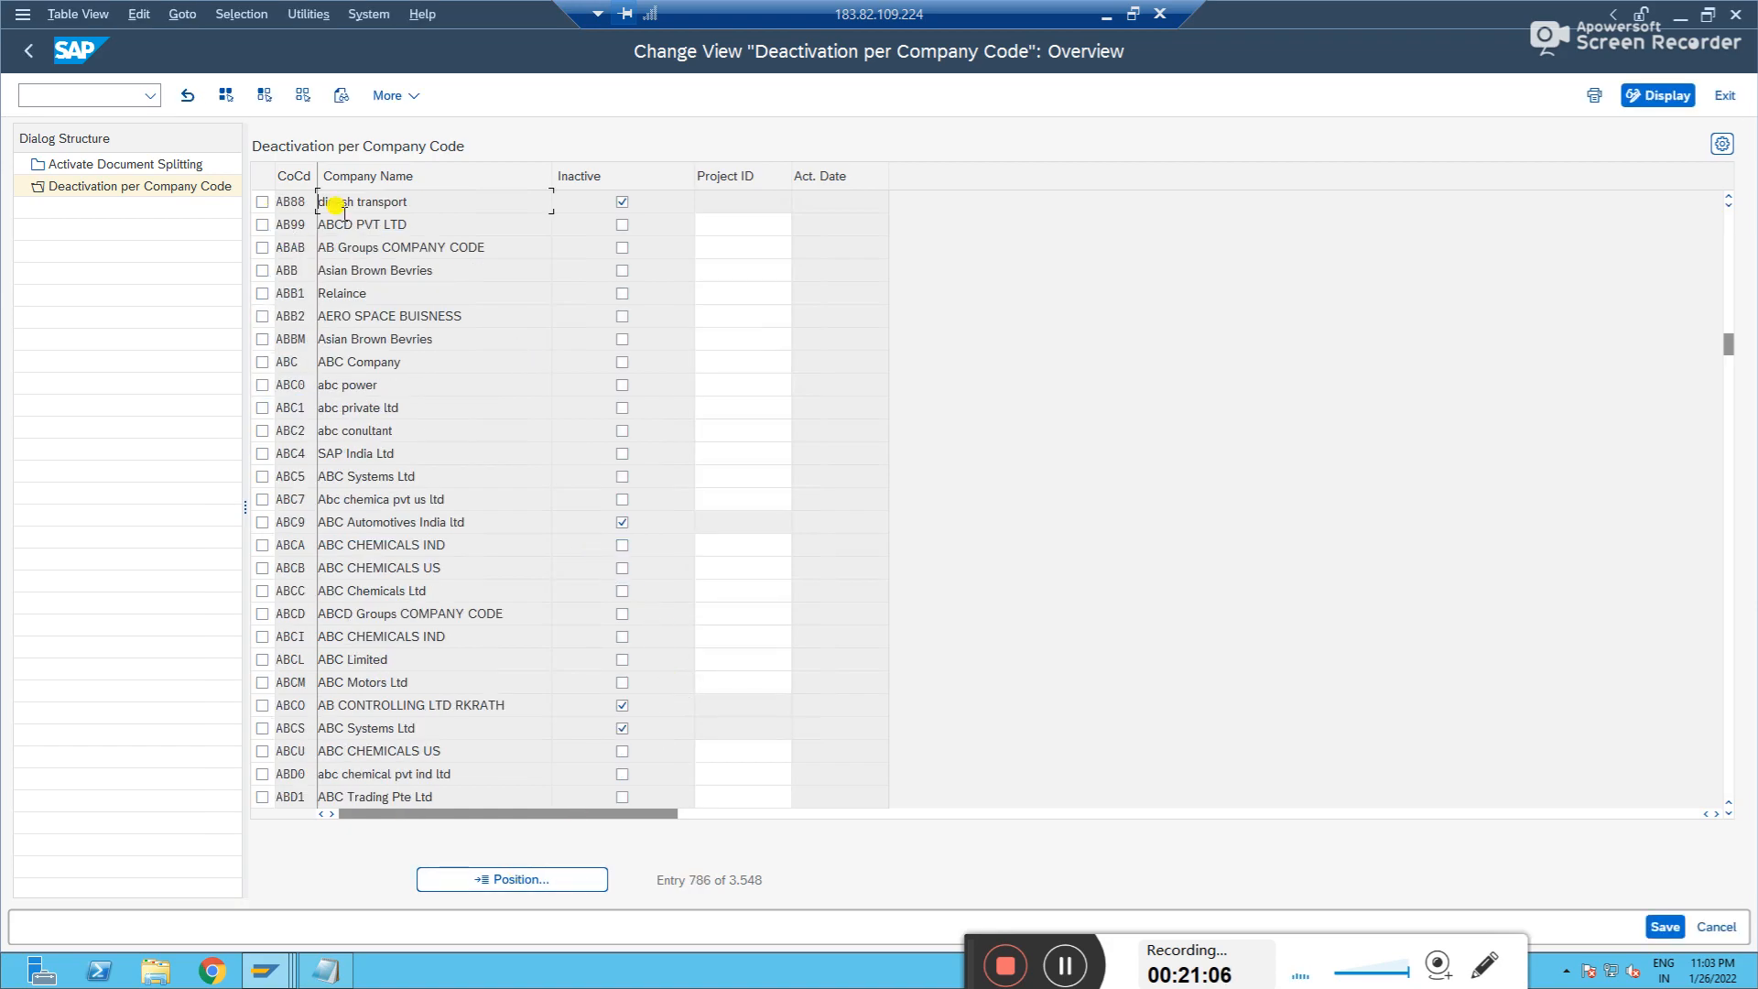
pyautogui.click(623, 206)
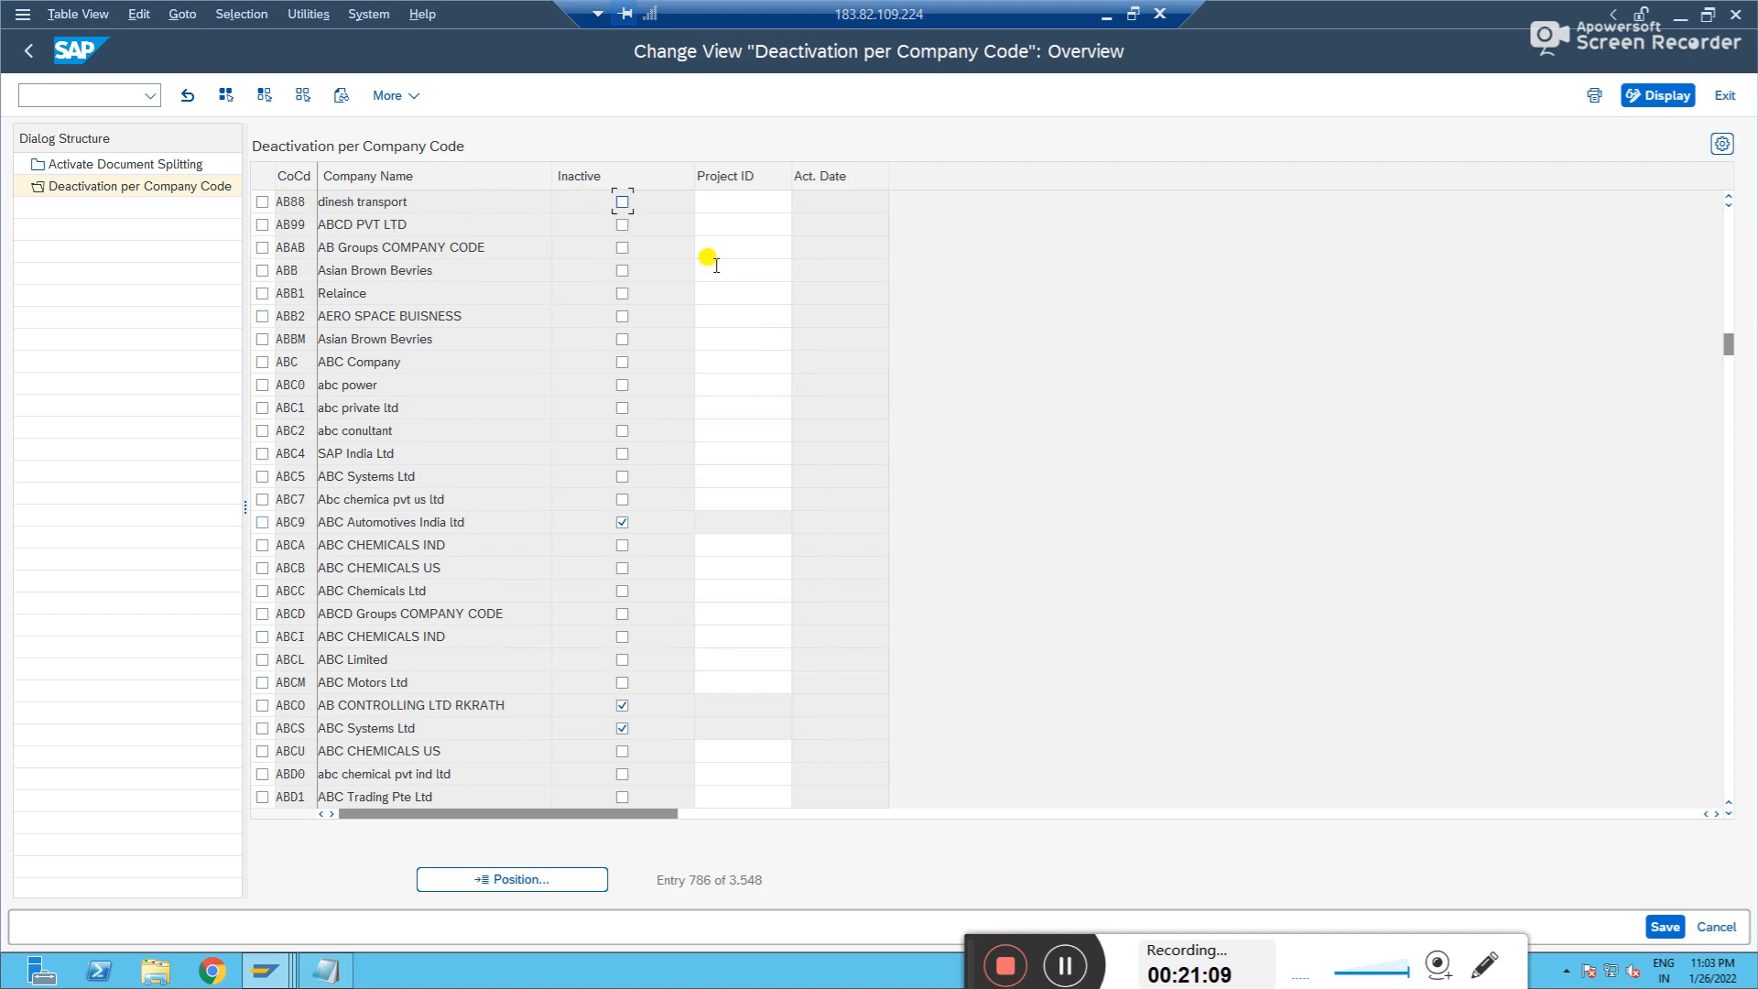
# - Save the deactivation settings for company code AB88 under customizing request A4HK910284 and return to the IMG
pyautogui.click(1665, 920)
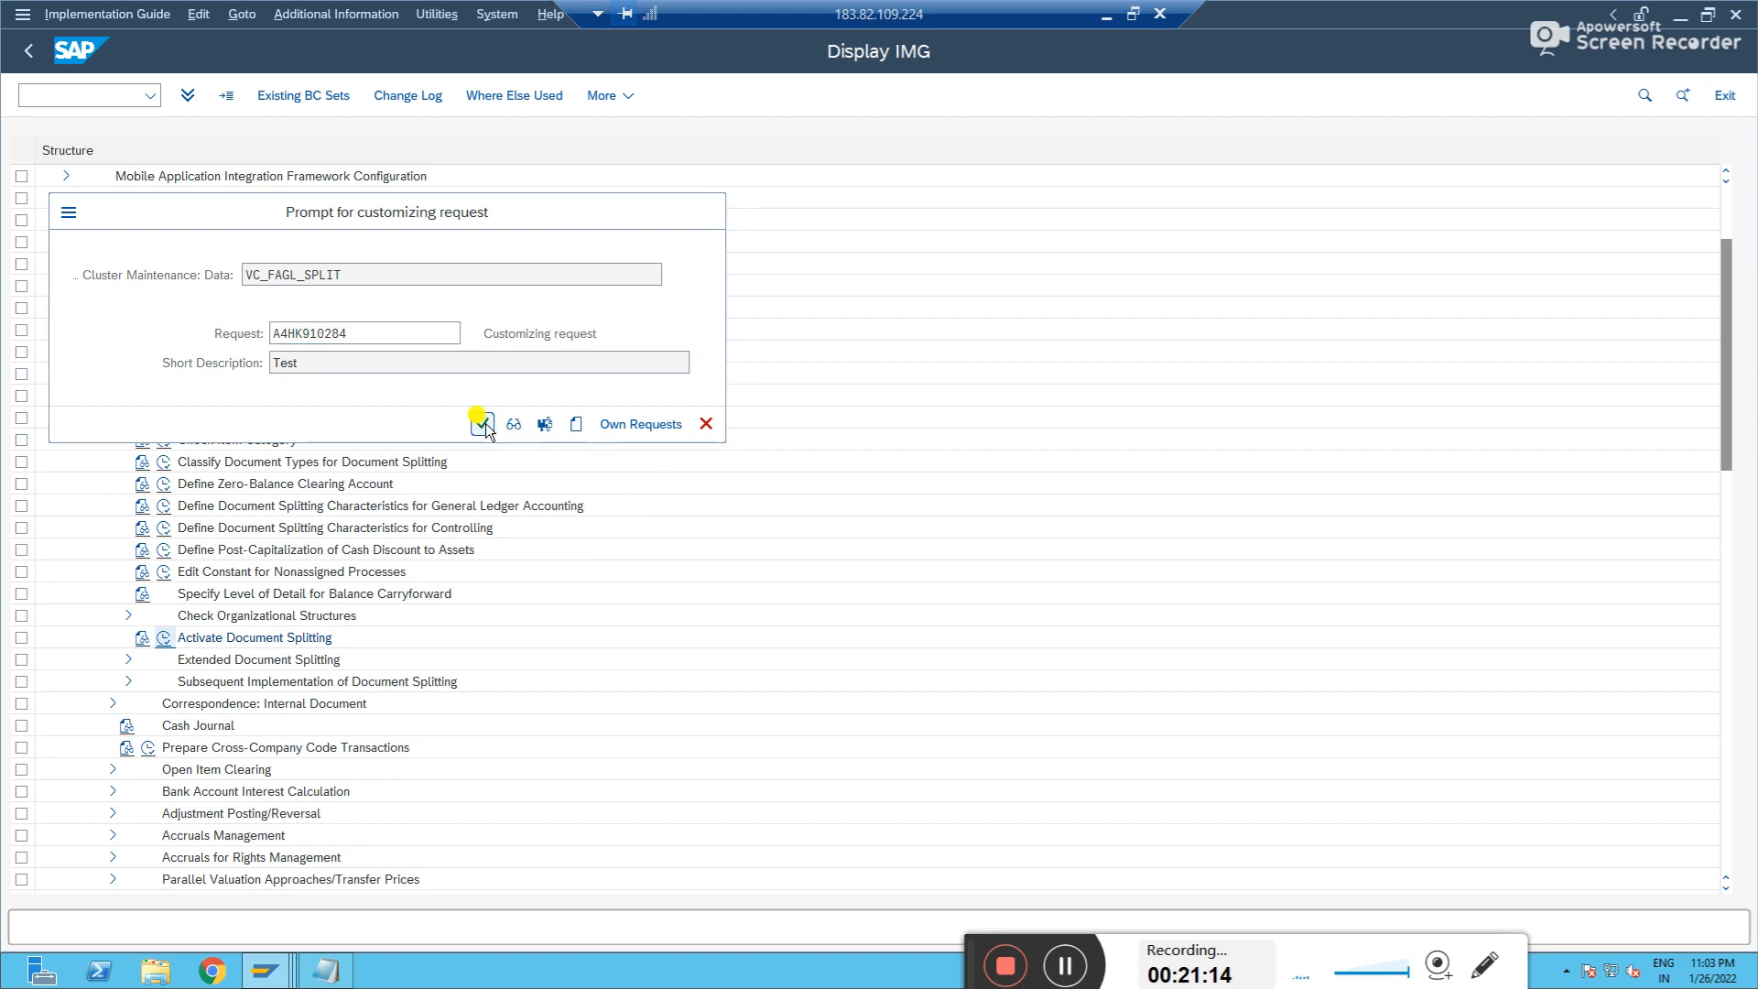
pyautogui.click(483, 423)
pyautogui.click(399, 482)
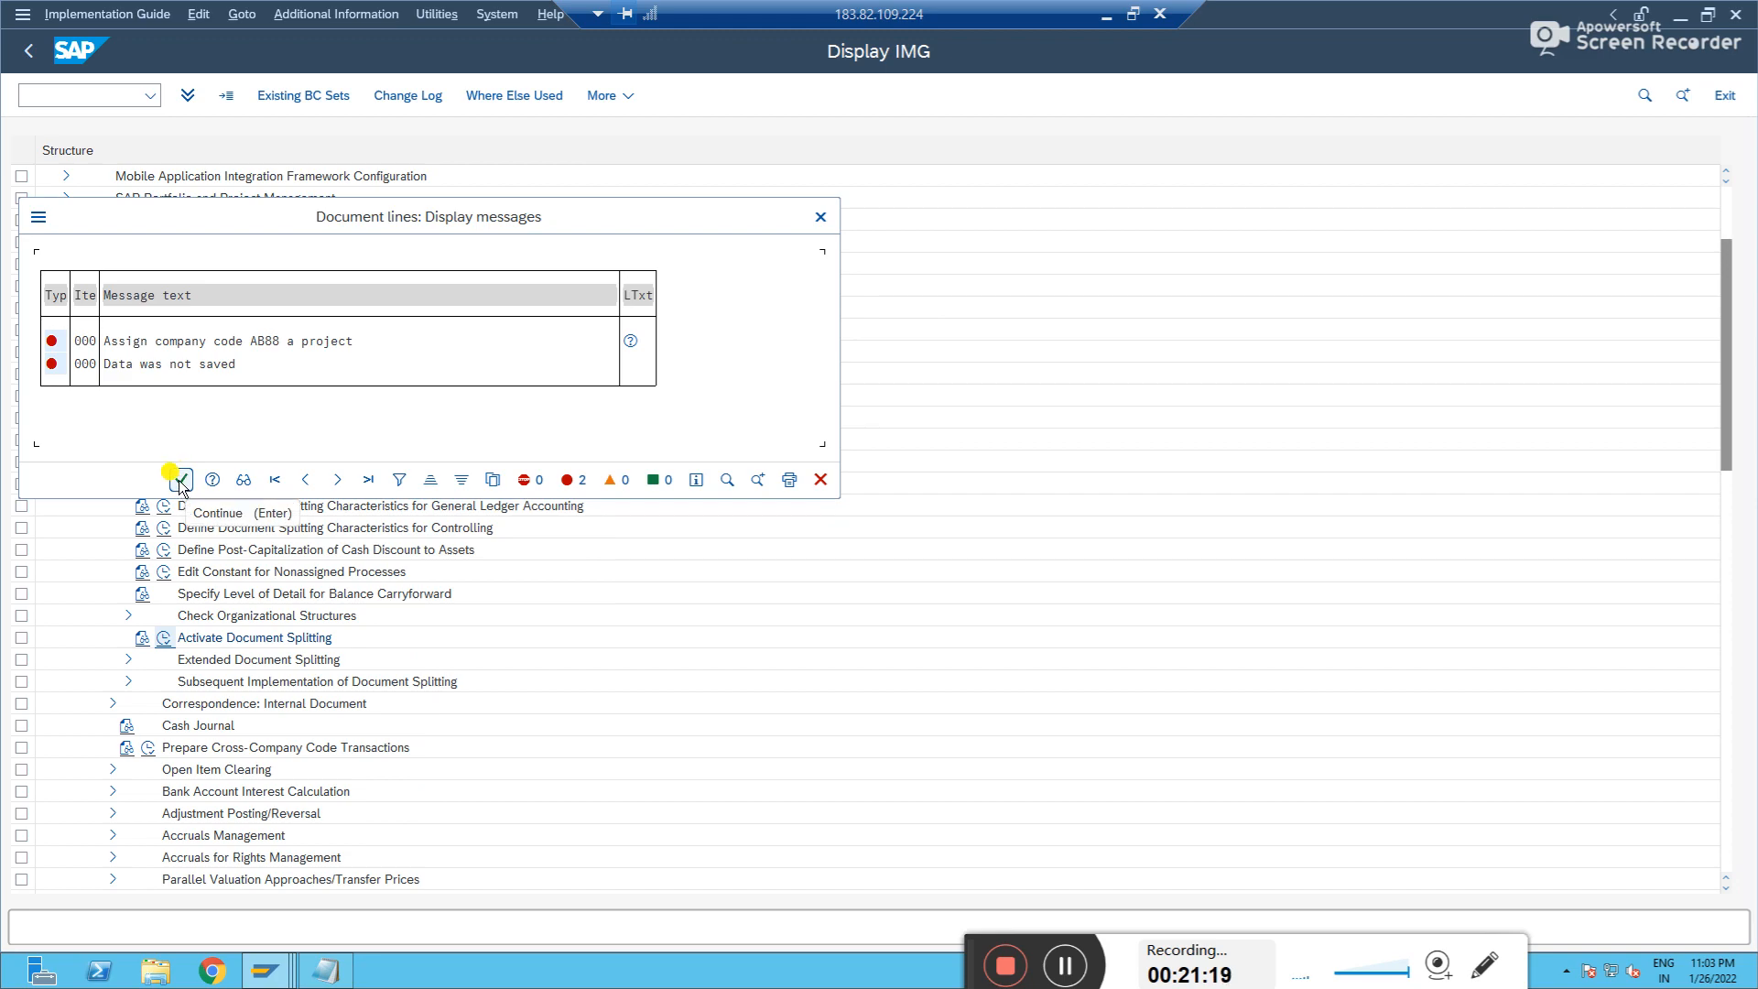
pyautogui.click(819, 218)
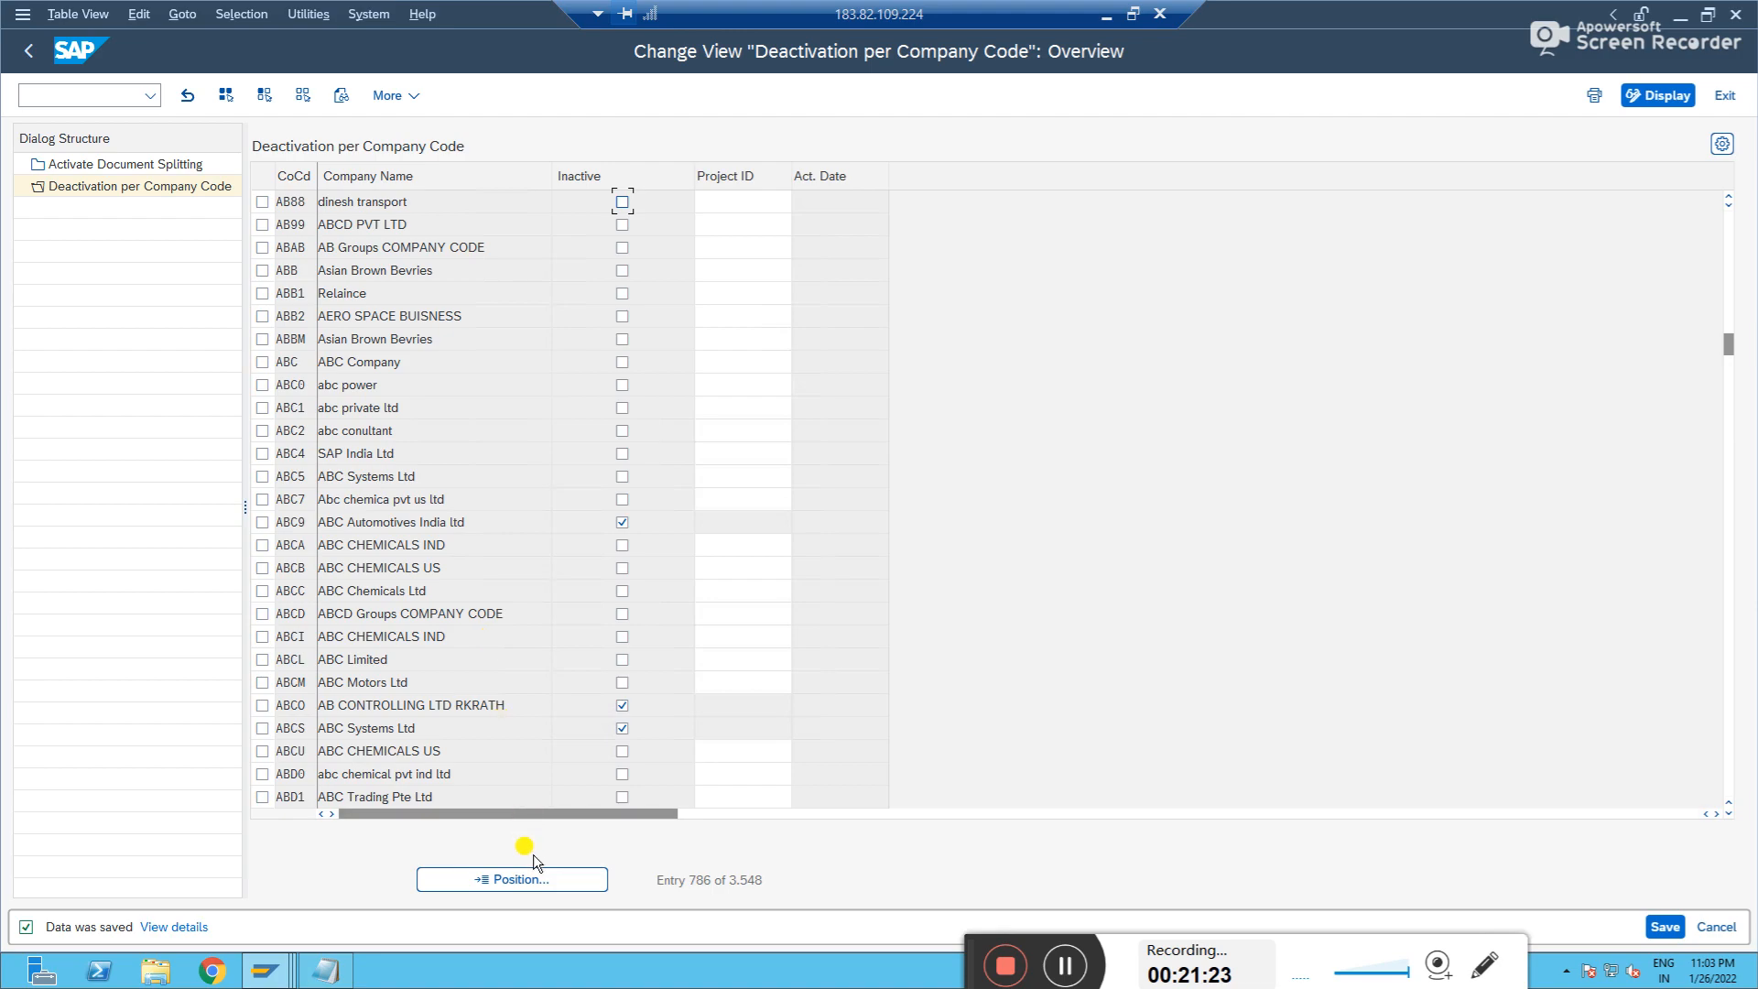
pyautogui.click(1663, 925)
pyautogui.click(542, 480)
pyautogui.click(29, 59)
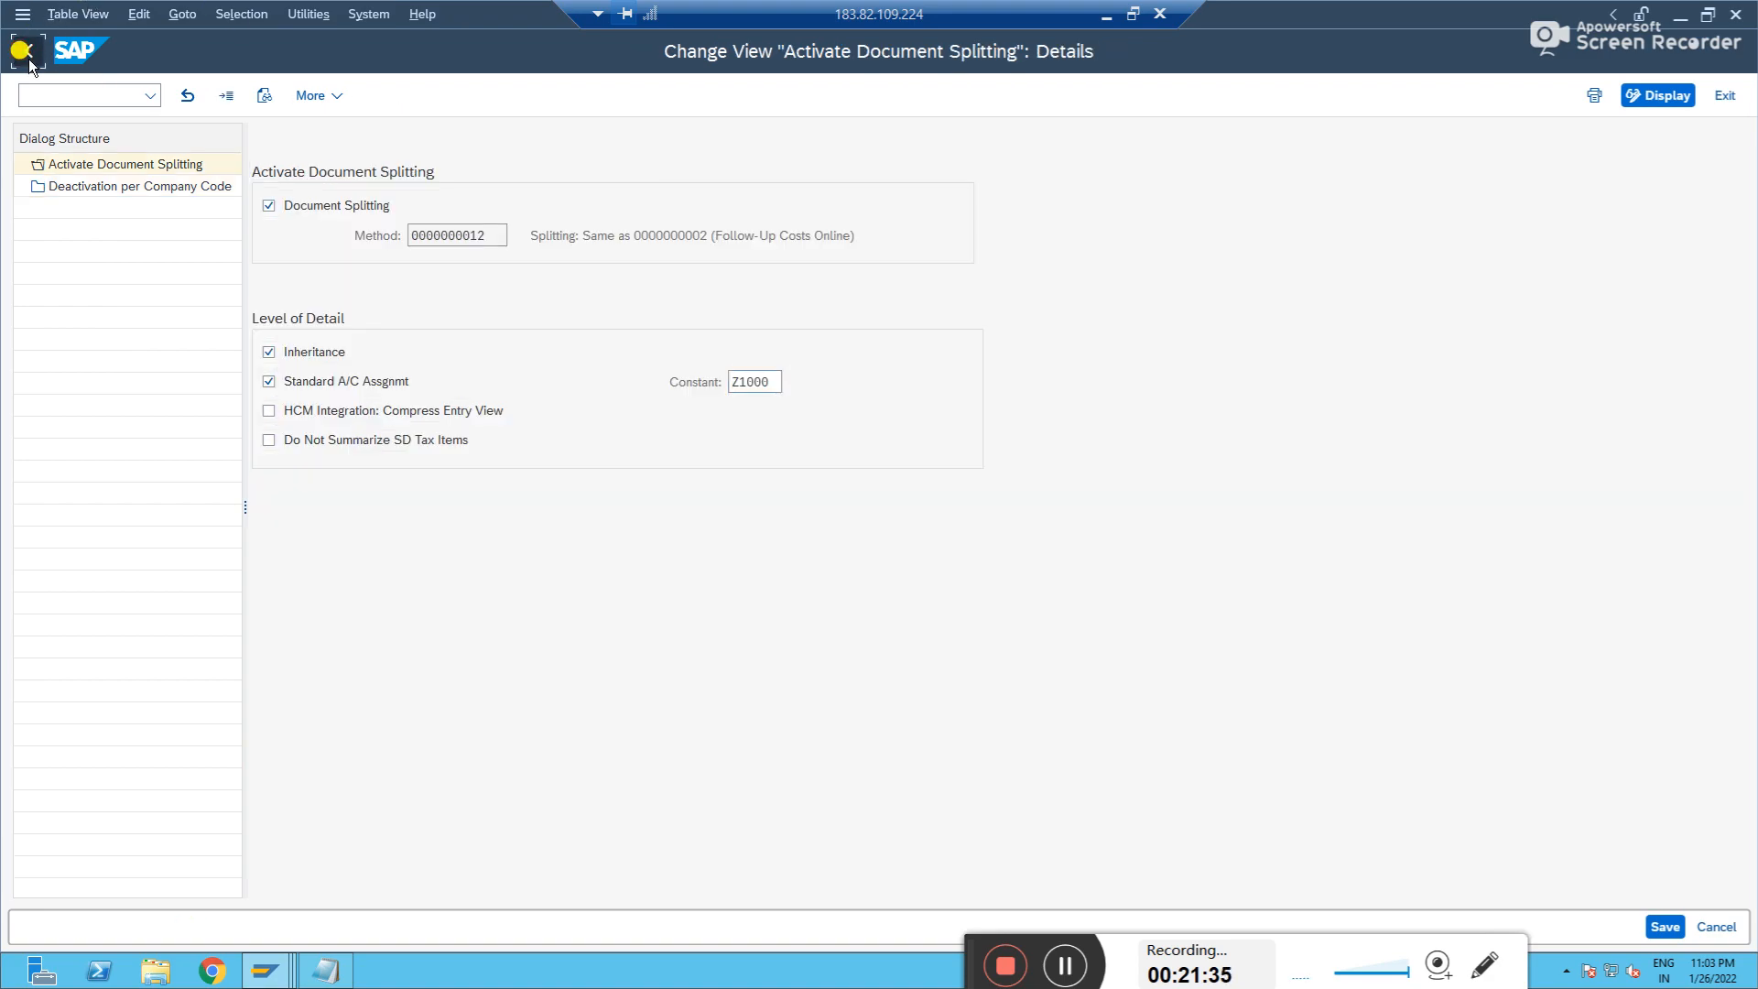
pyautogui.click(29, 59)
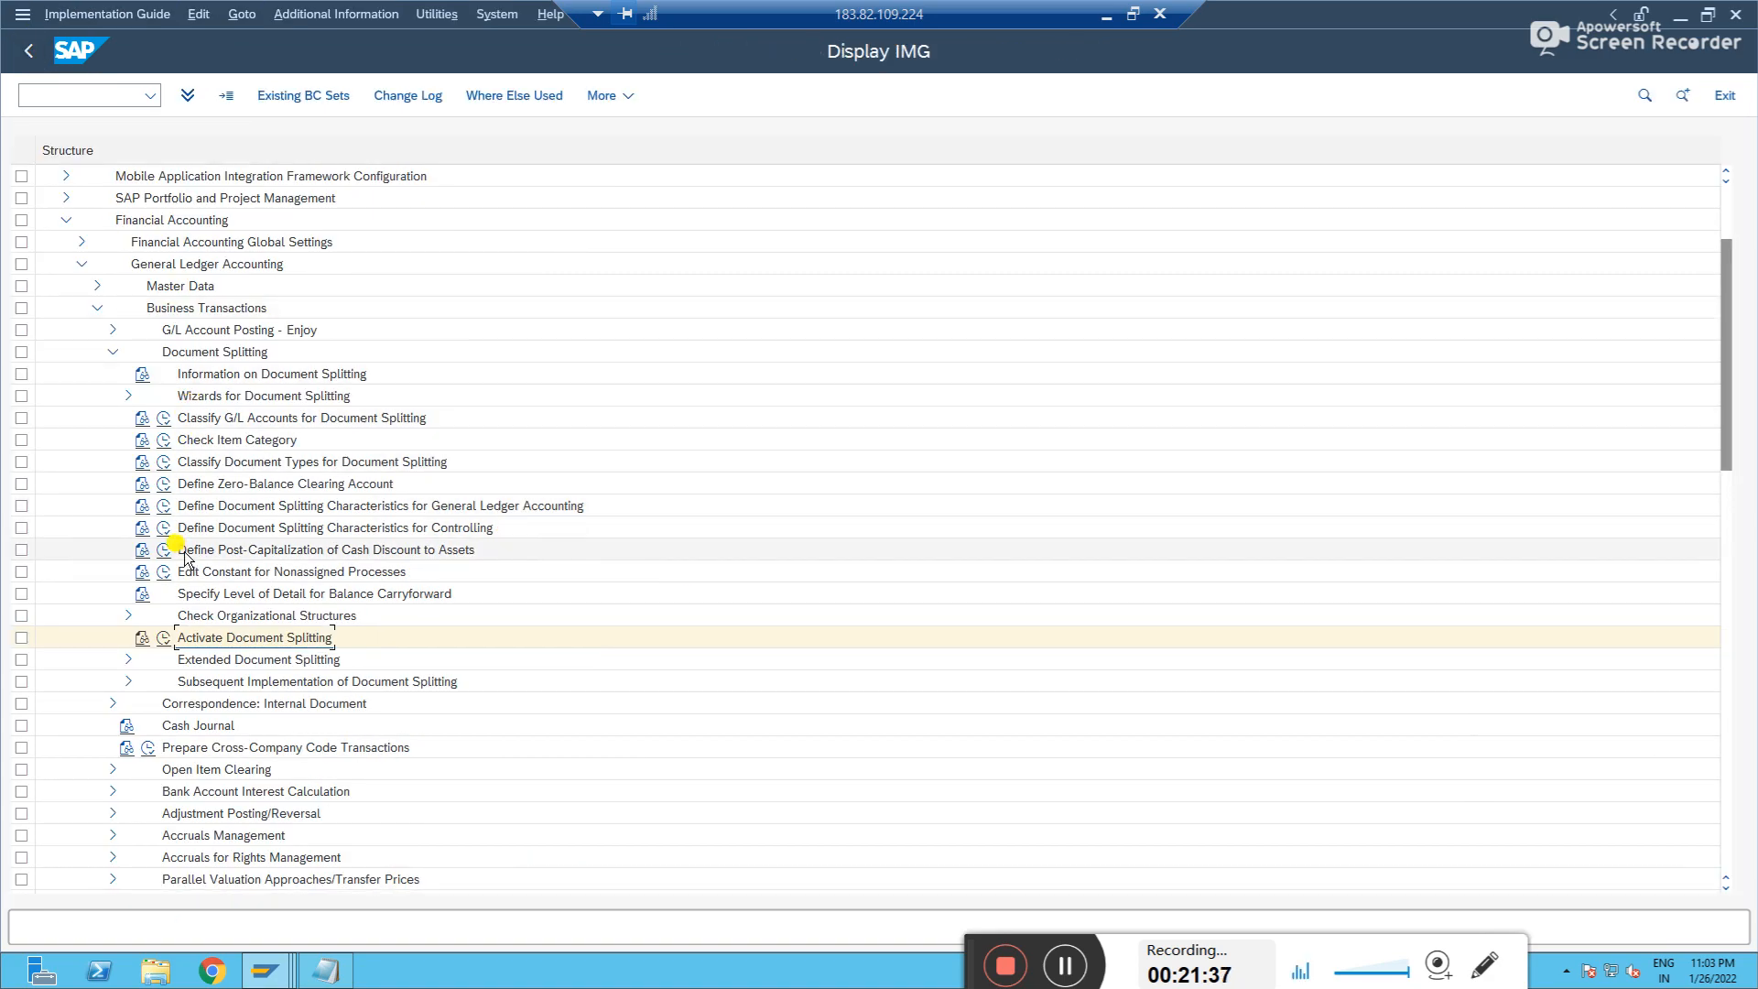
# - Review the document splitting characteristics for Controlling and for General Ledger Accounting
pyautogui.click(166, 530)
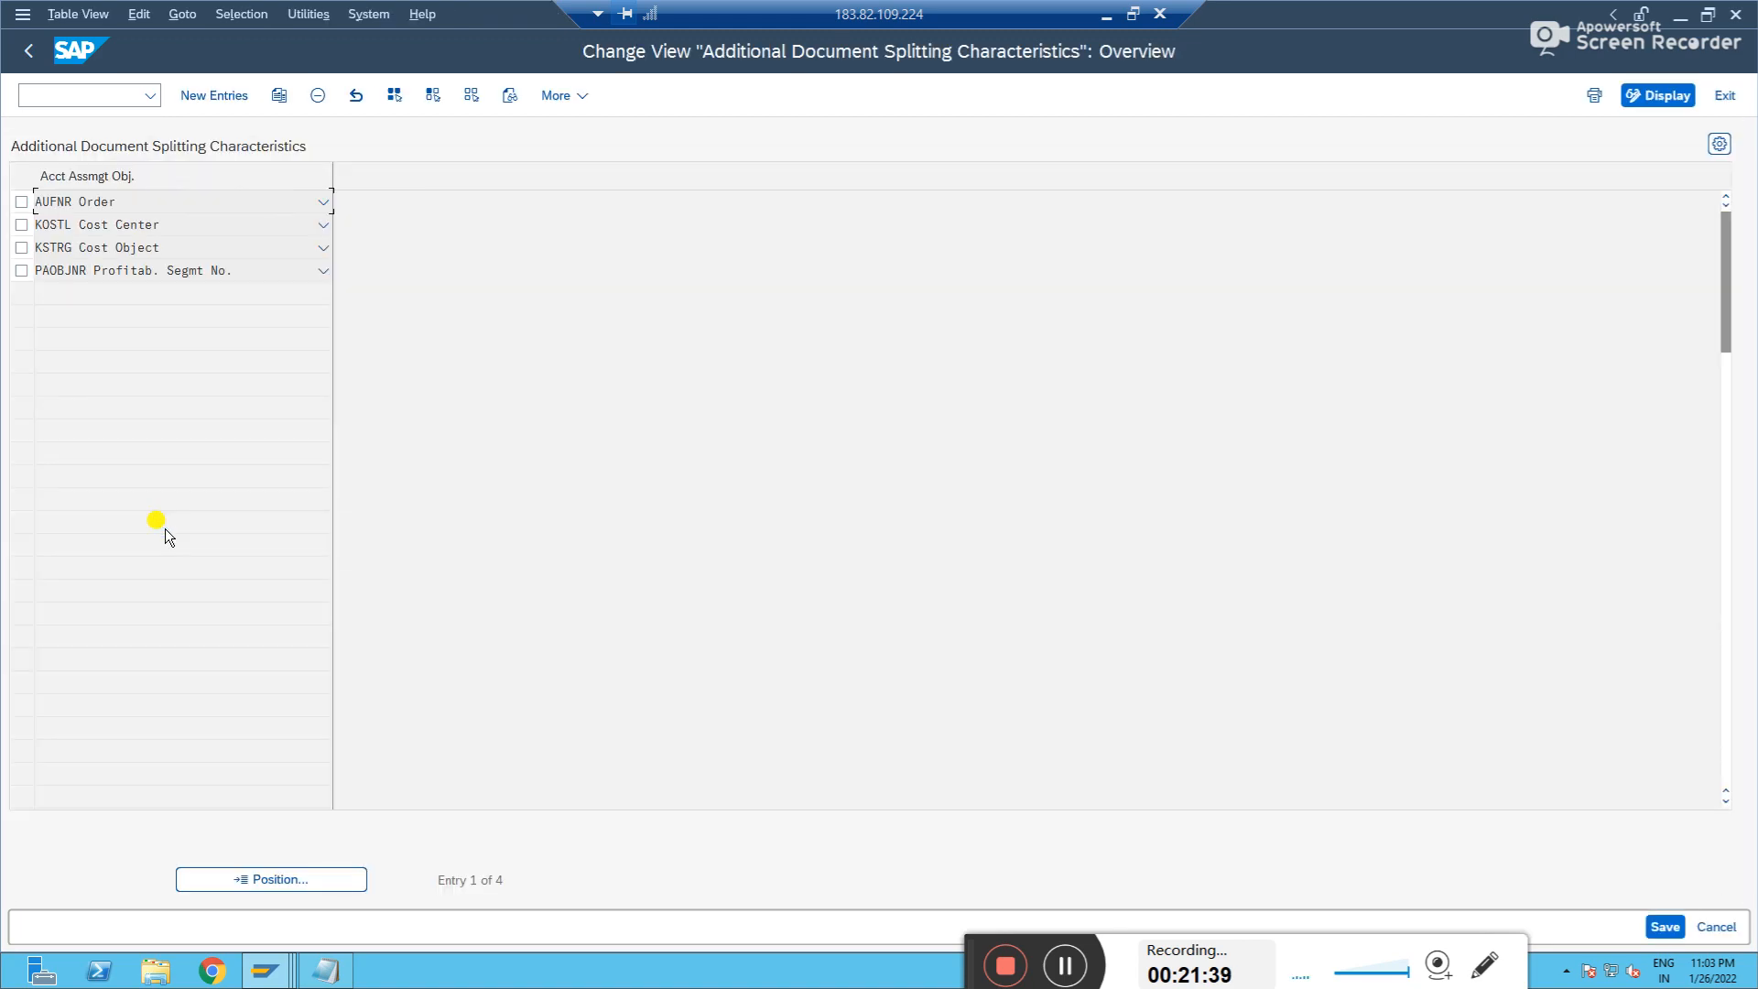
pyautogui.click(29, 51)
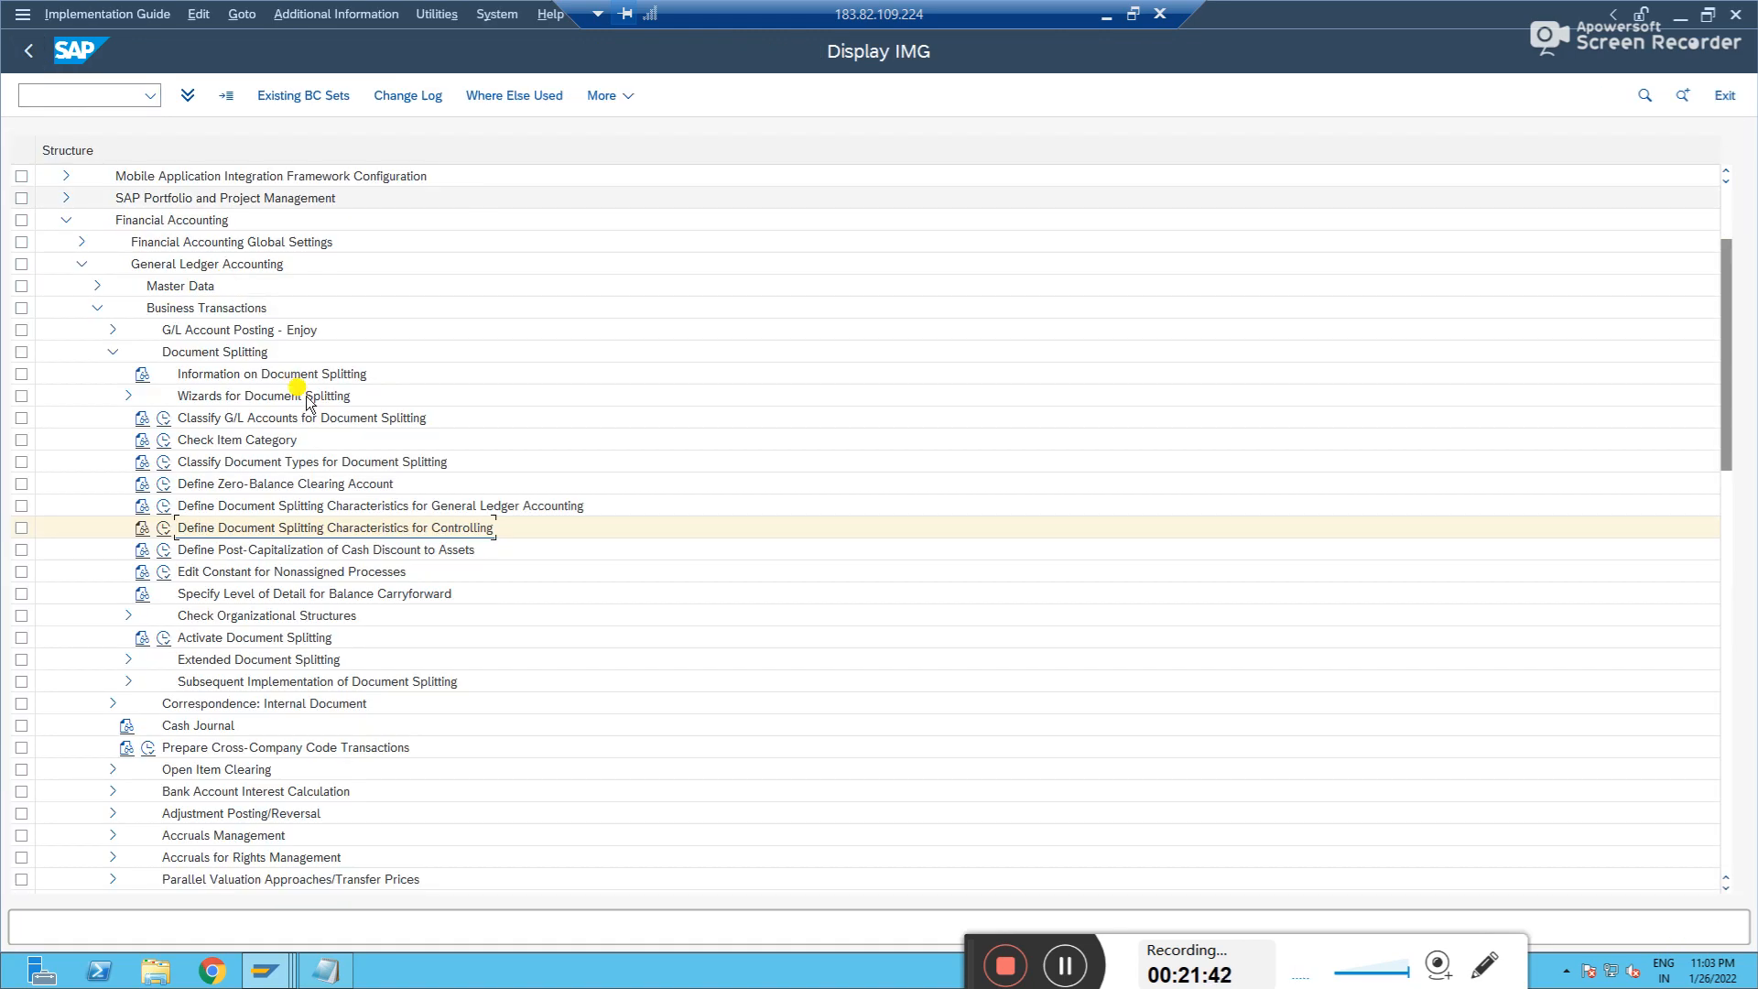
pyautogui.click(164, 507)
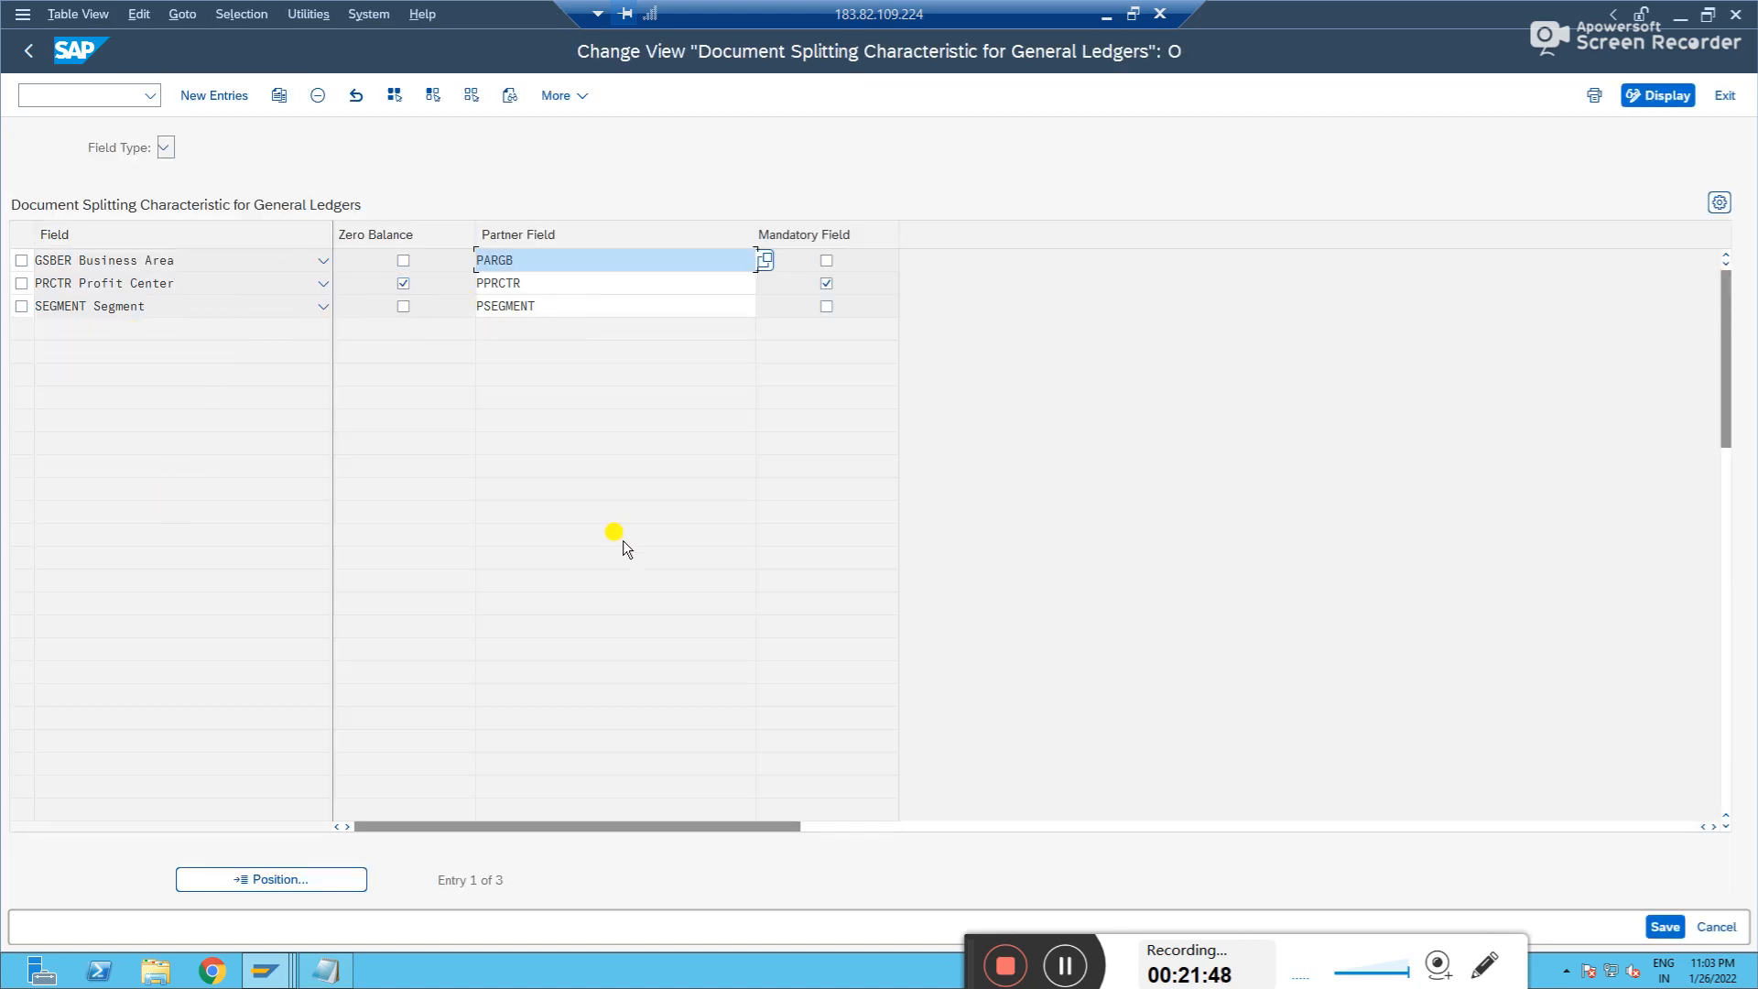
# - Go from the displayed document back to G/L account posting entry and set the document date to 26012022
pyautogui.hotkey('alt', 'Tab')
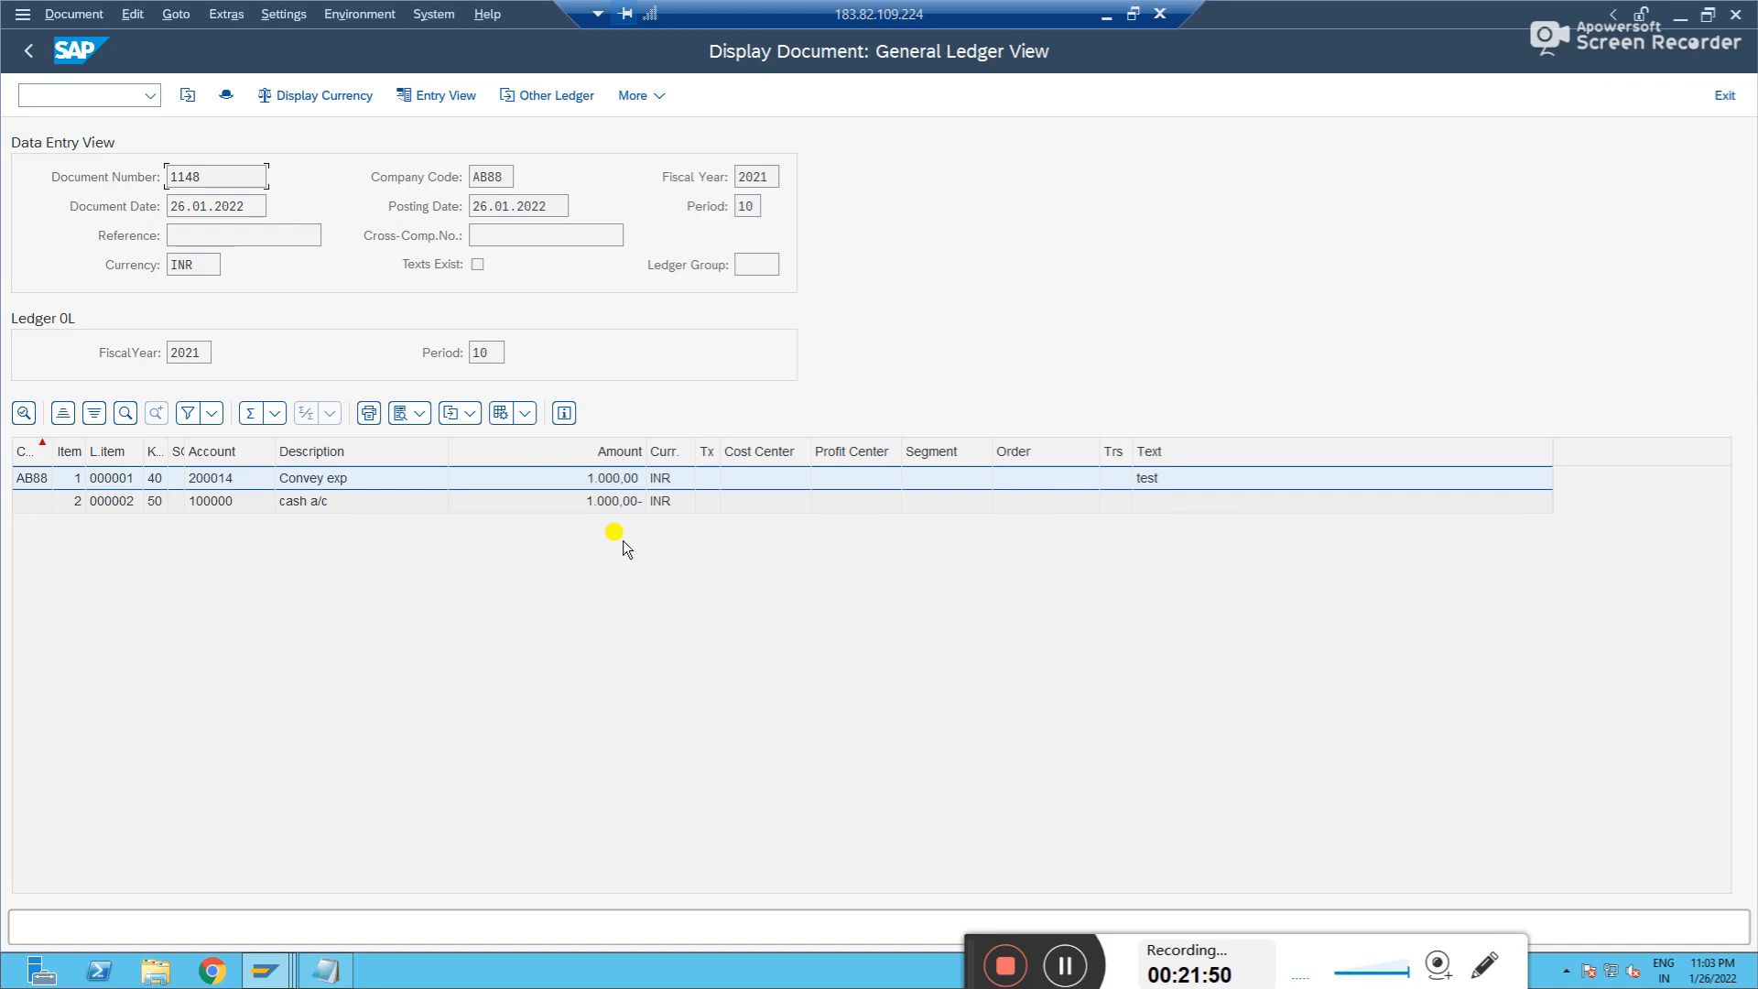
pyautogui.click(29, 50)
pyautogui.click(69, 97)
pyautogui.click(201, 147)
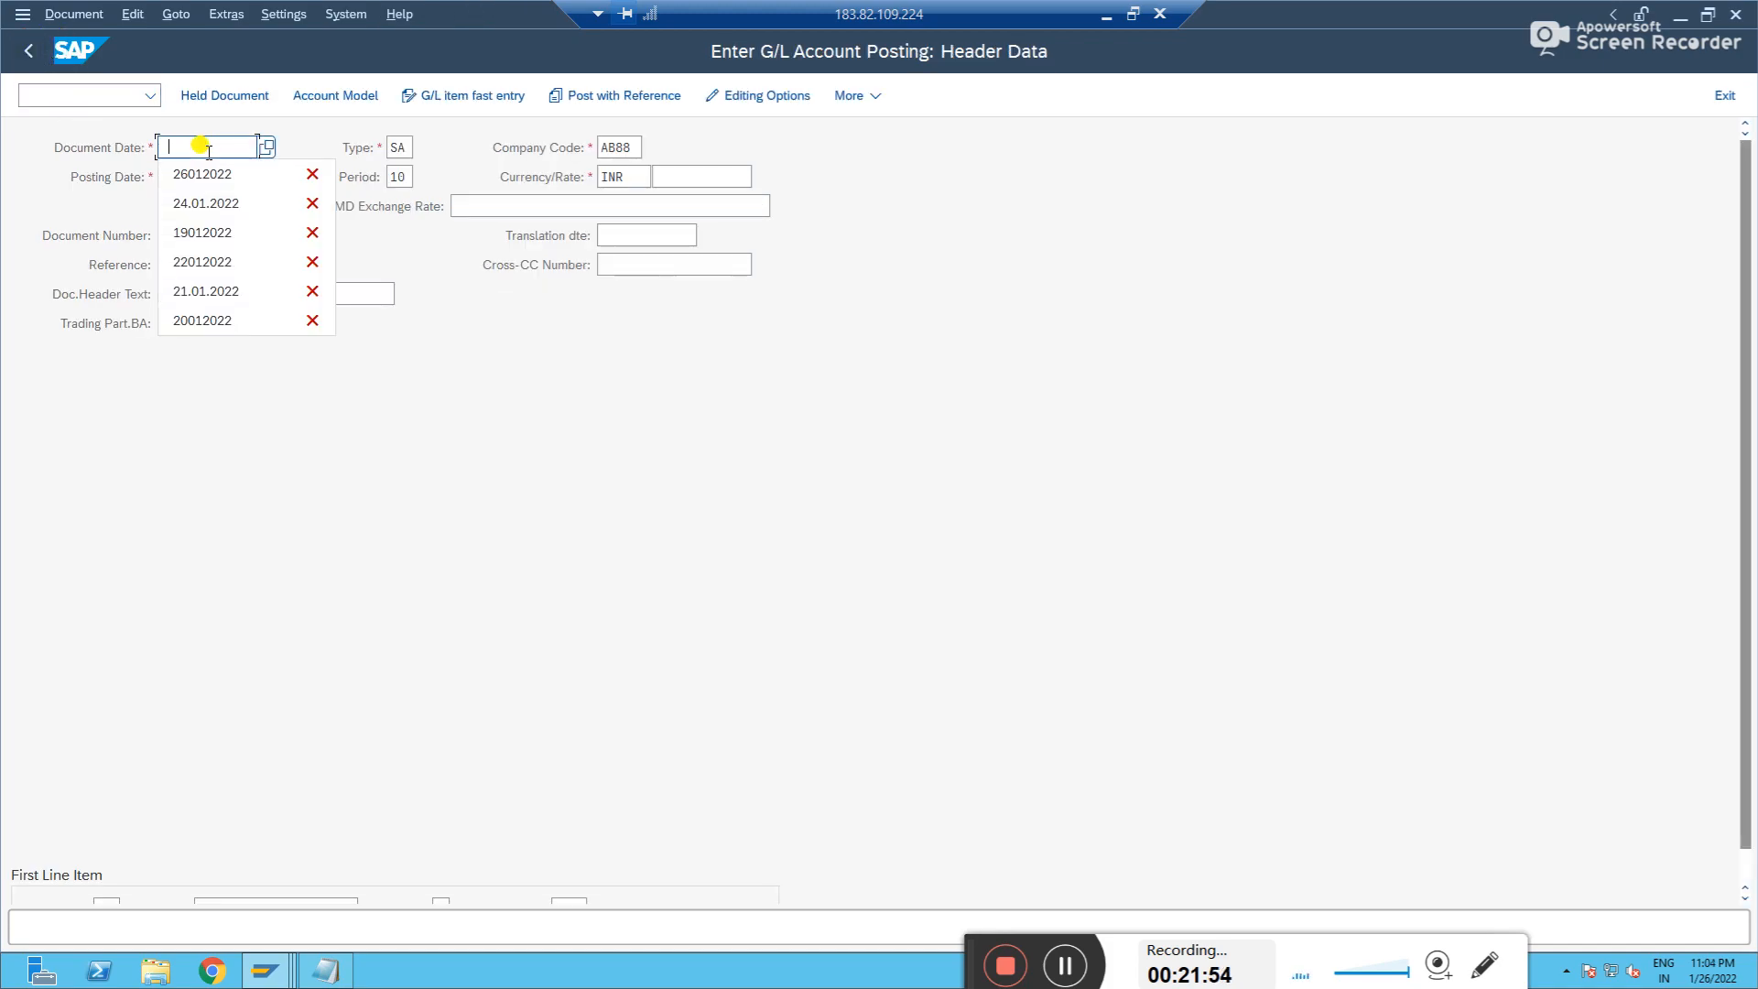
pyautogui.press('Down')
pyautogui.press('Tab')
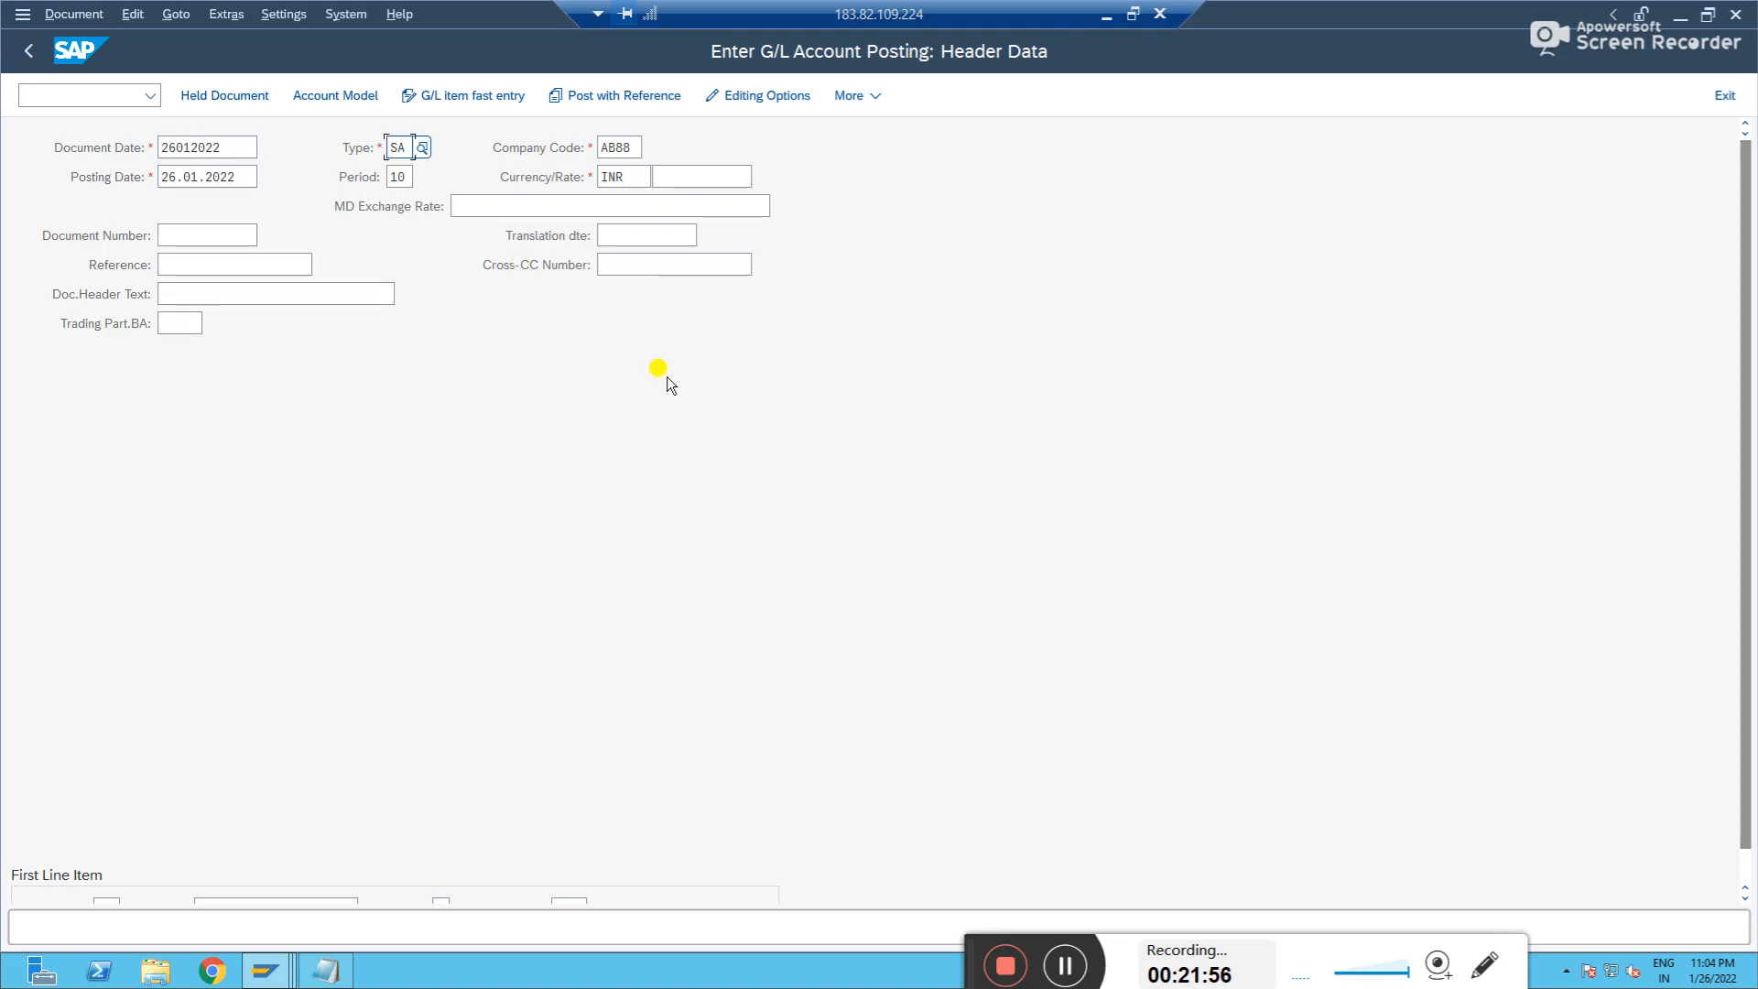
# - Enter the posting key 40 line item for account 200014 with amount 1000 and text "test"
pyautogui.moveTo(1745, 405); pyautogui.dragTo(1745, 577)
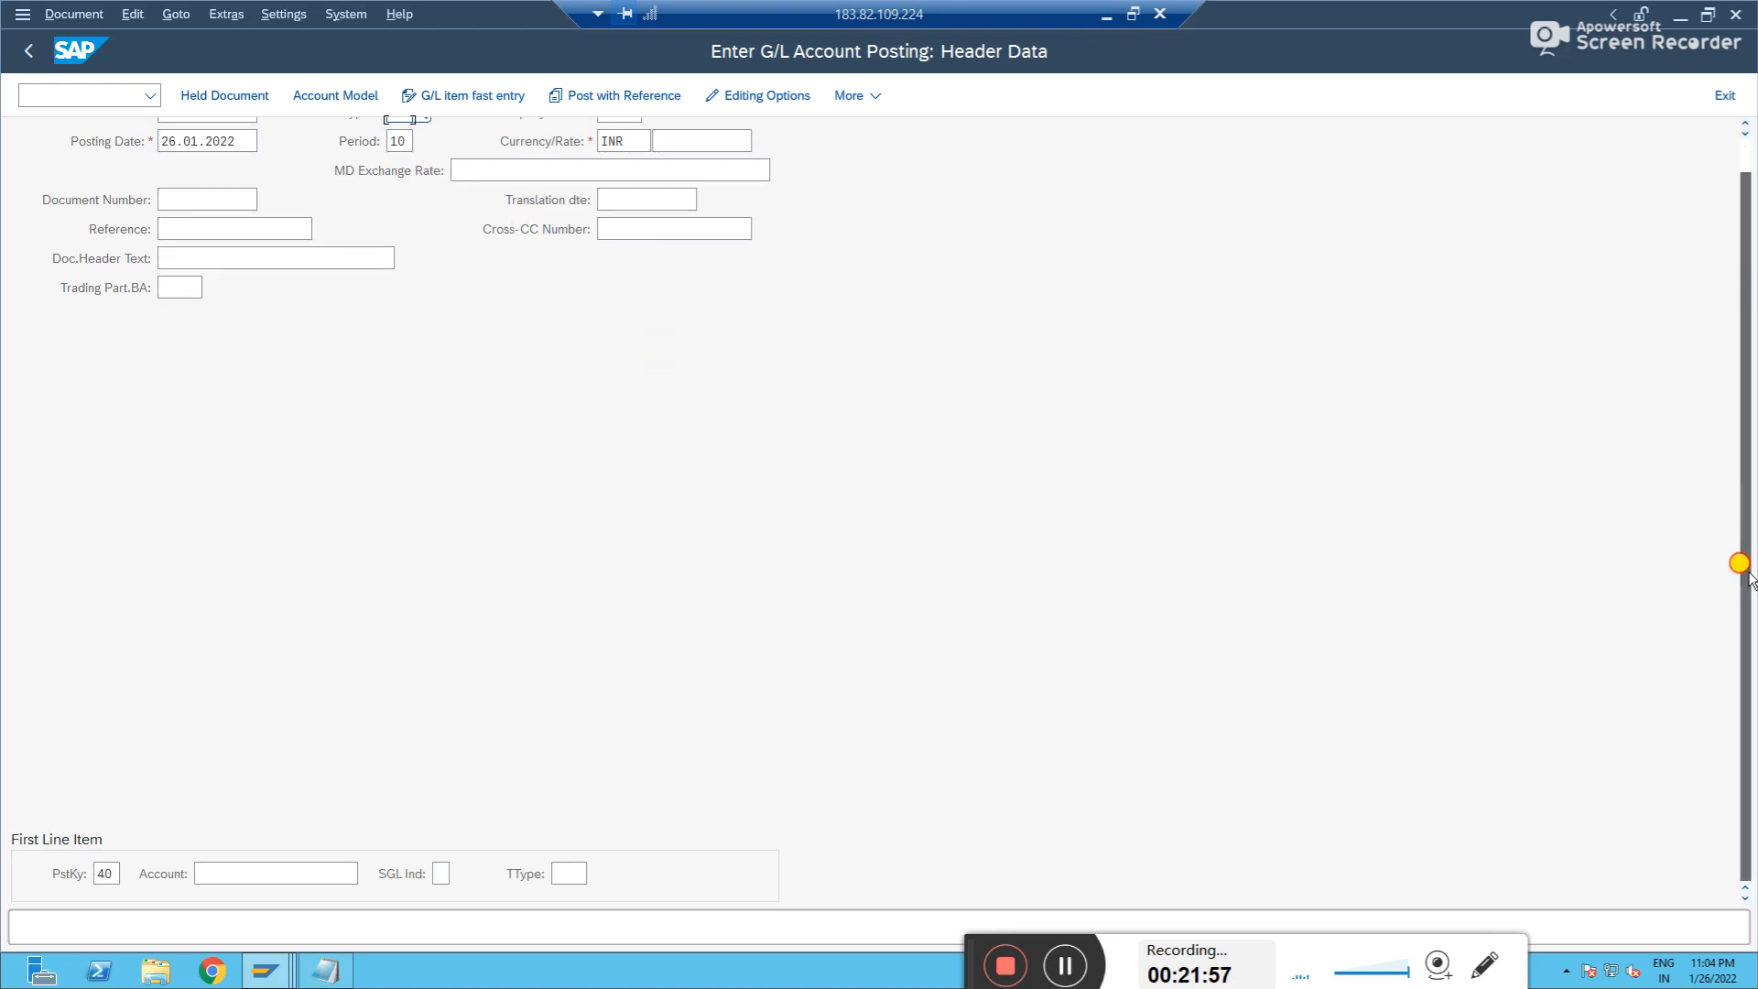
pyautogui.click(267, 877)
pyautogui.write('200014')
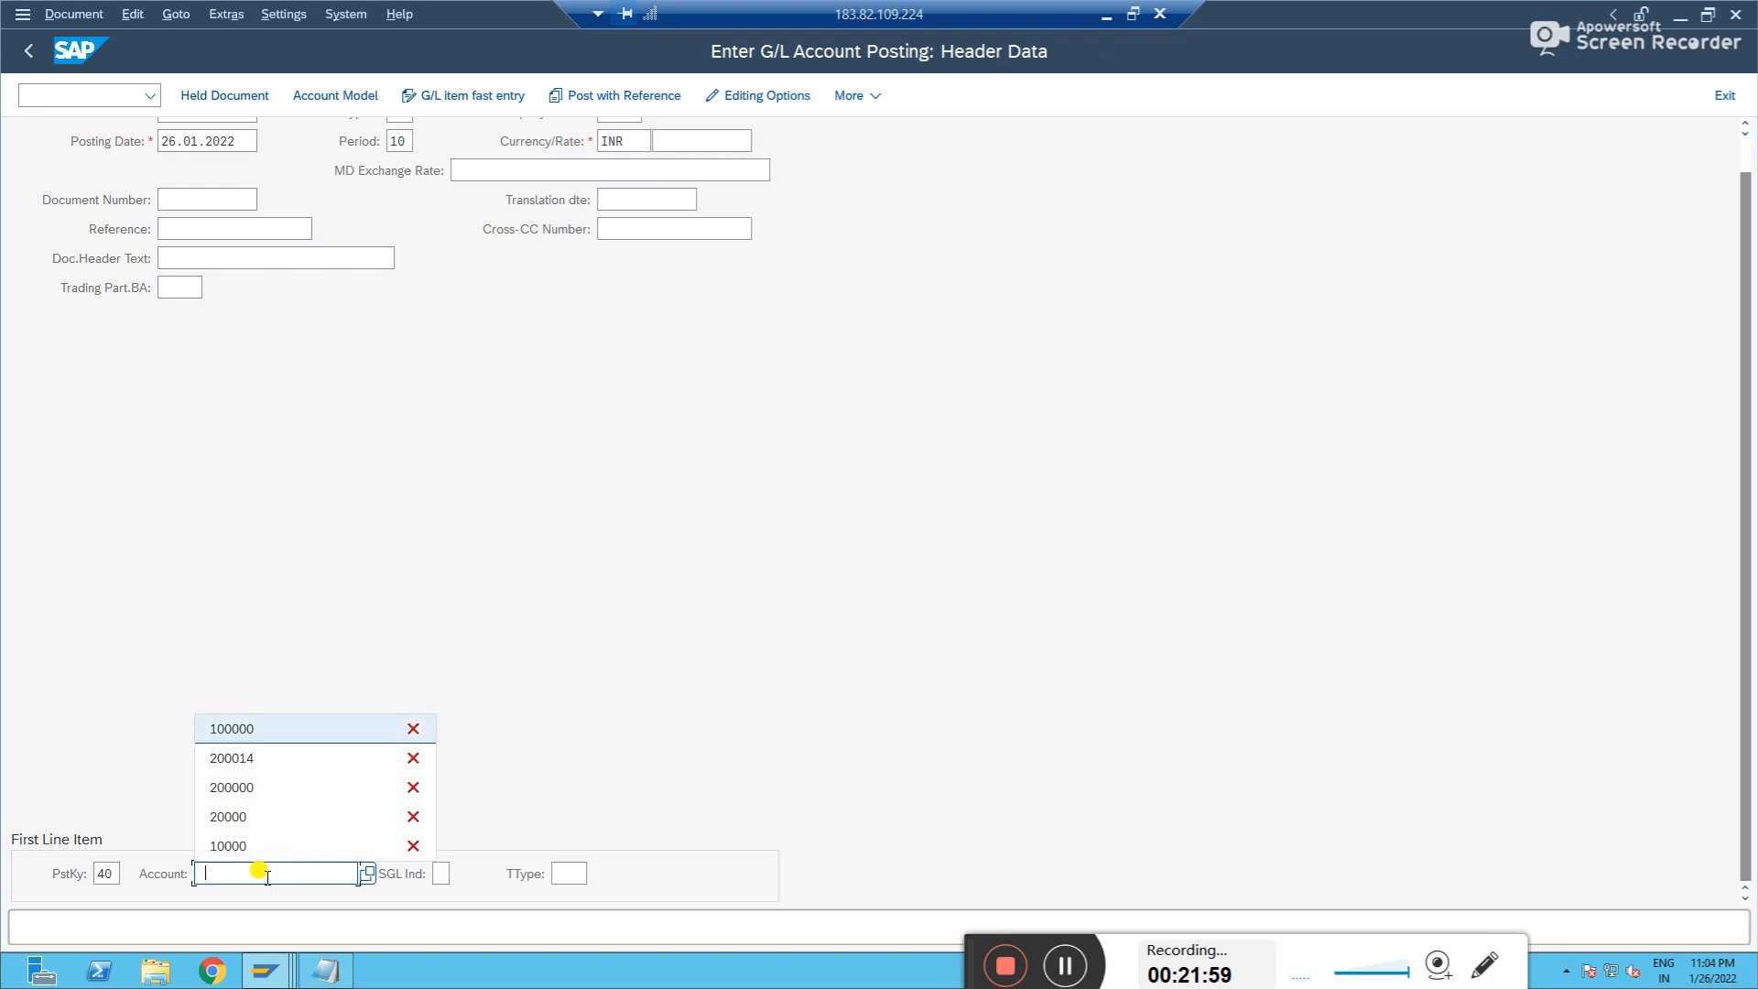
pyautogui.press('Return')
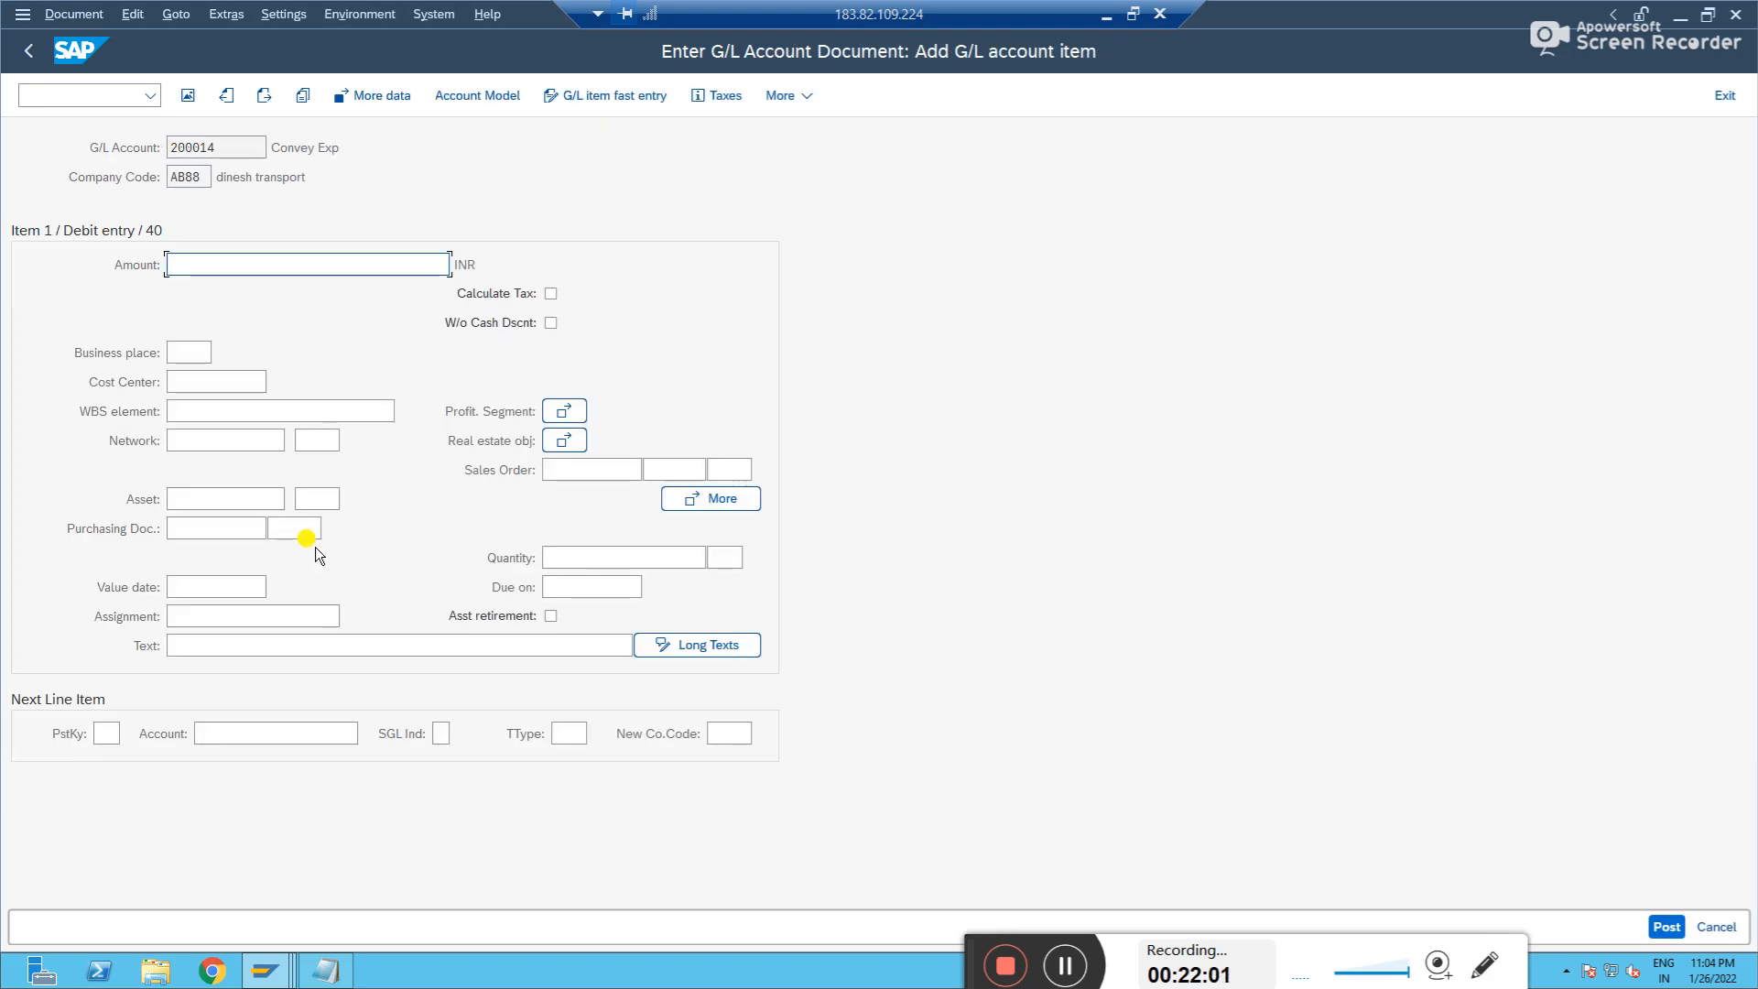
pyautogui.write('1000')
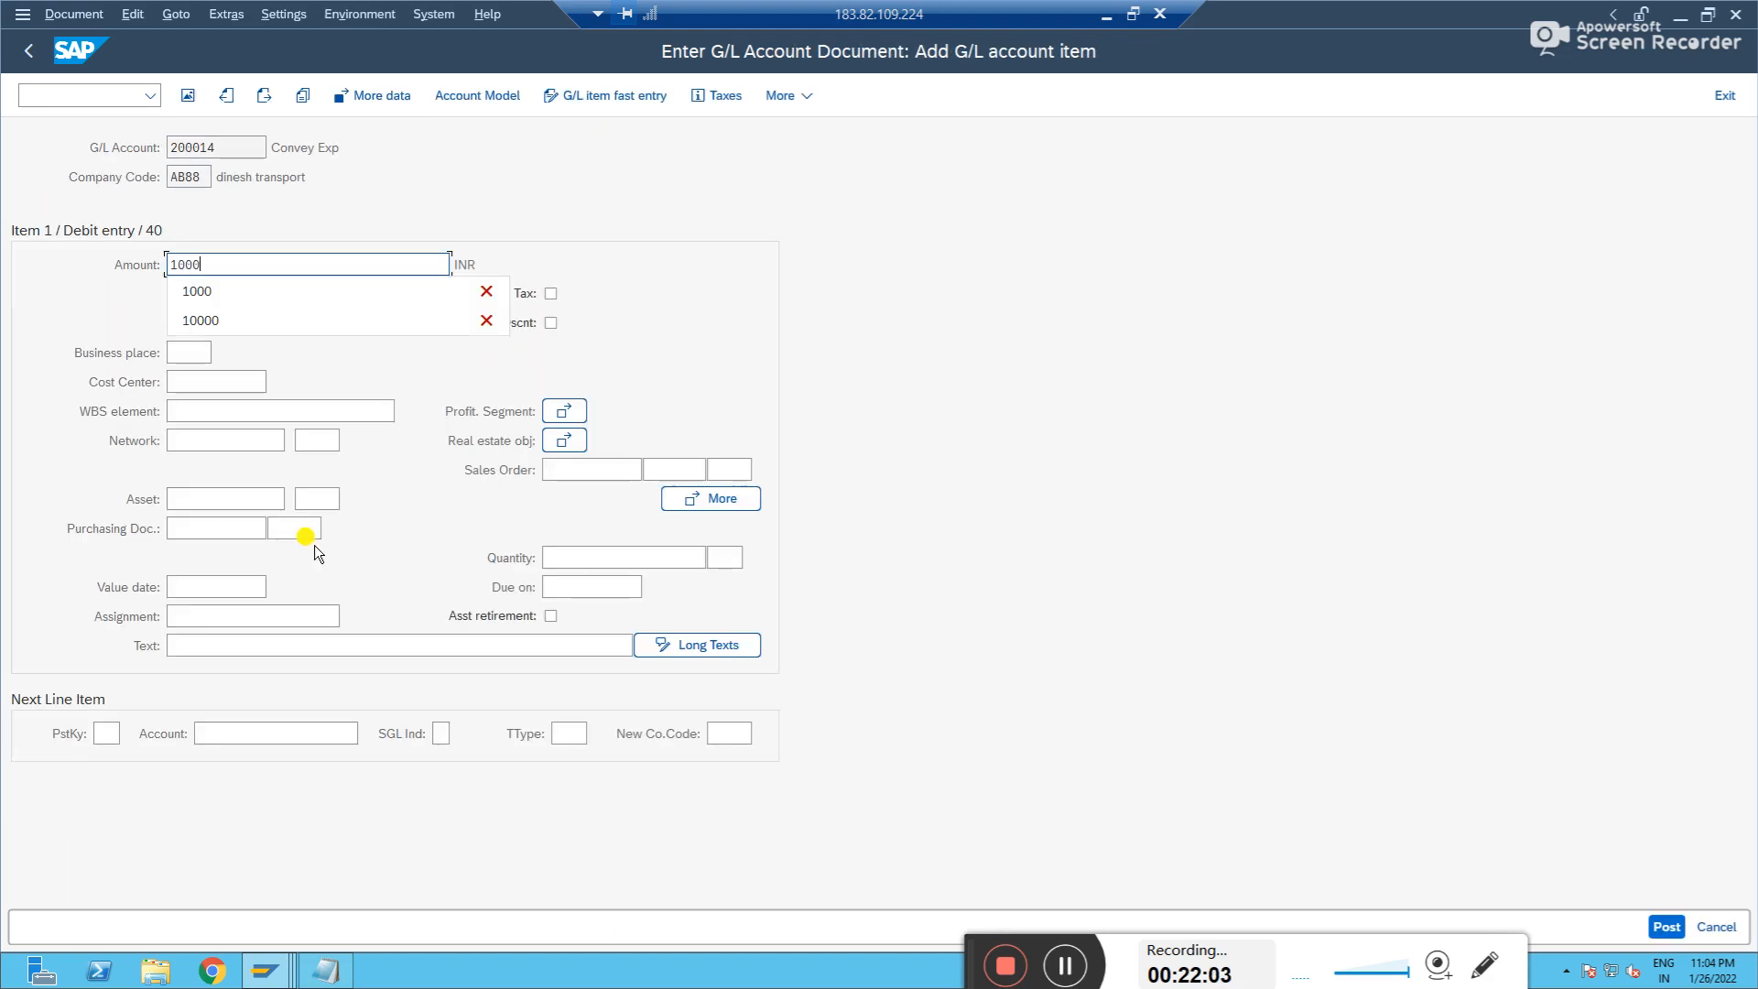
pyautogui.click(205, 645)
pyautogui.write('test')
pyautogui.press('Tab')
# - Add a posting key 50 line item for account 100000 with amount * and text "test"
pyautogui.click(106, 733)
pyautogui.write('50')
pyautogui.write('100000')
pyautogui.press('Return')
pyautogui.press('Return')
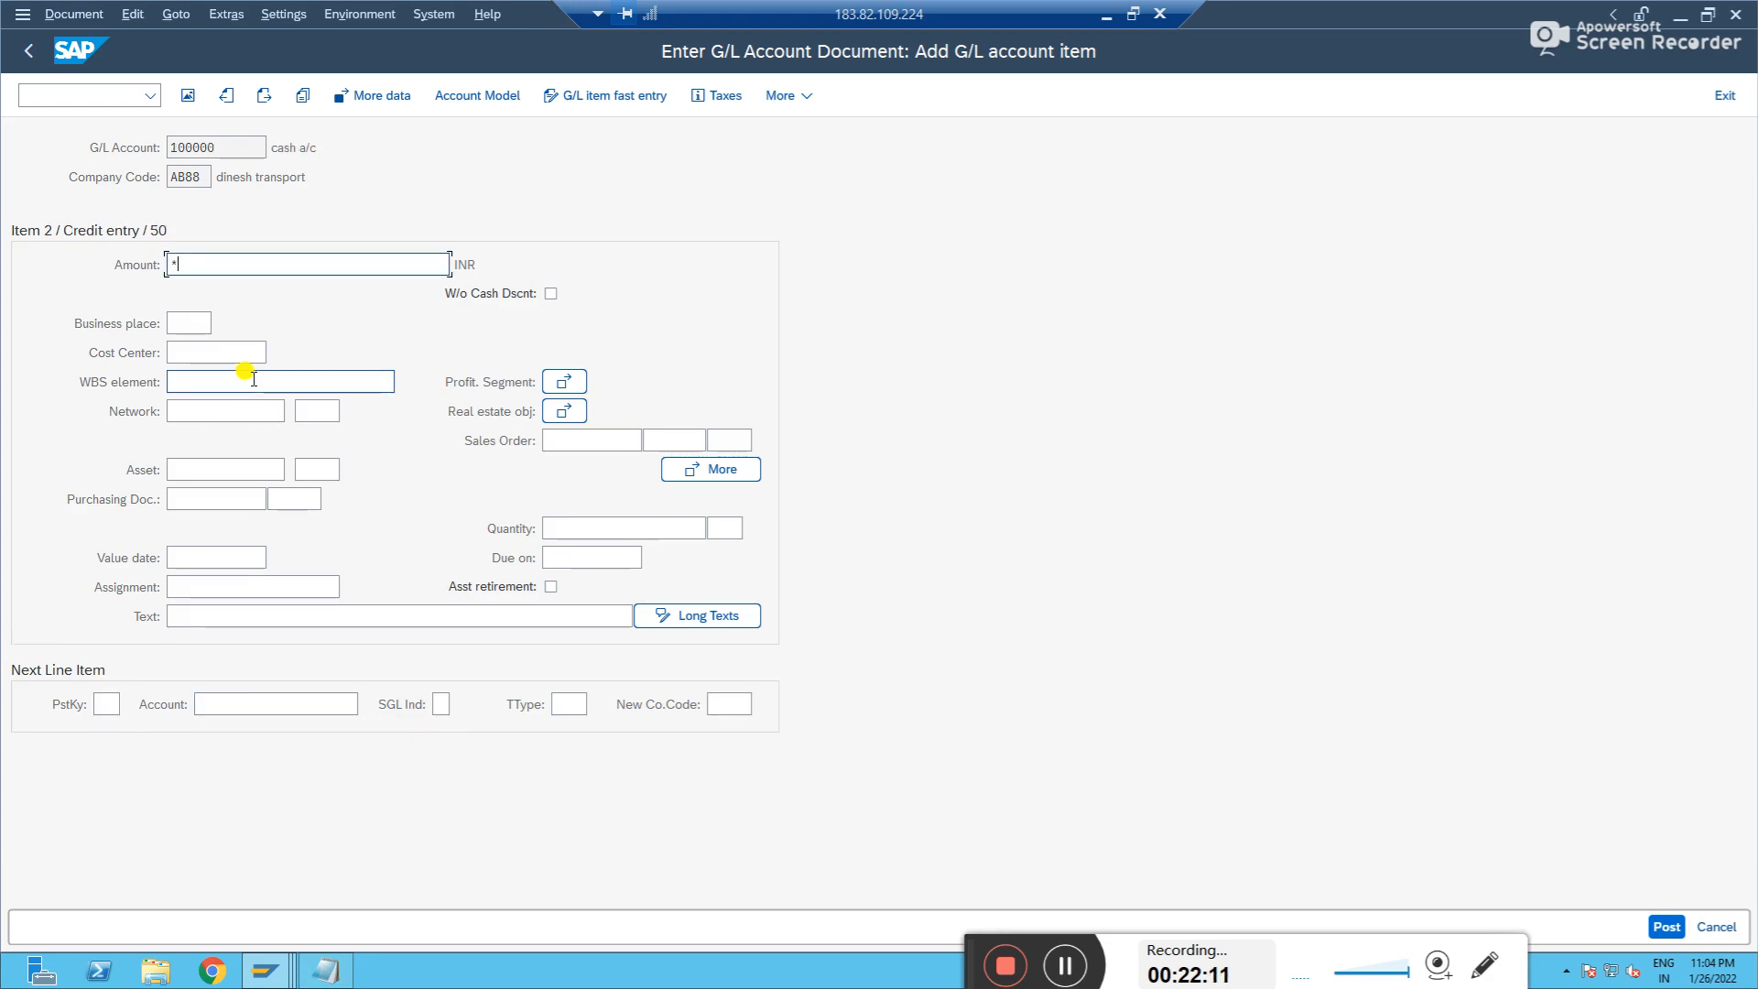
pyautogui.write('*')
pyautogui.press('Return')
pyautogui.click(212, 616)
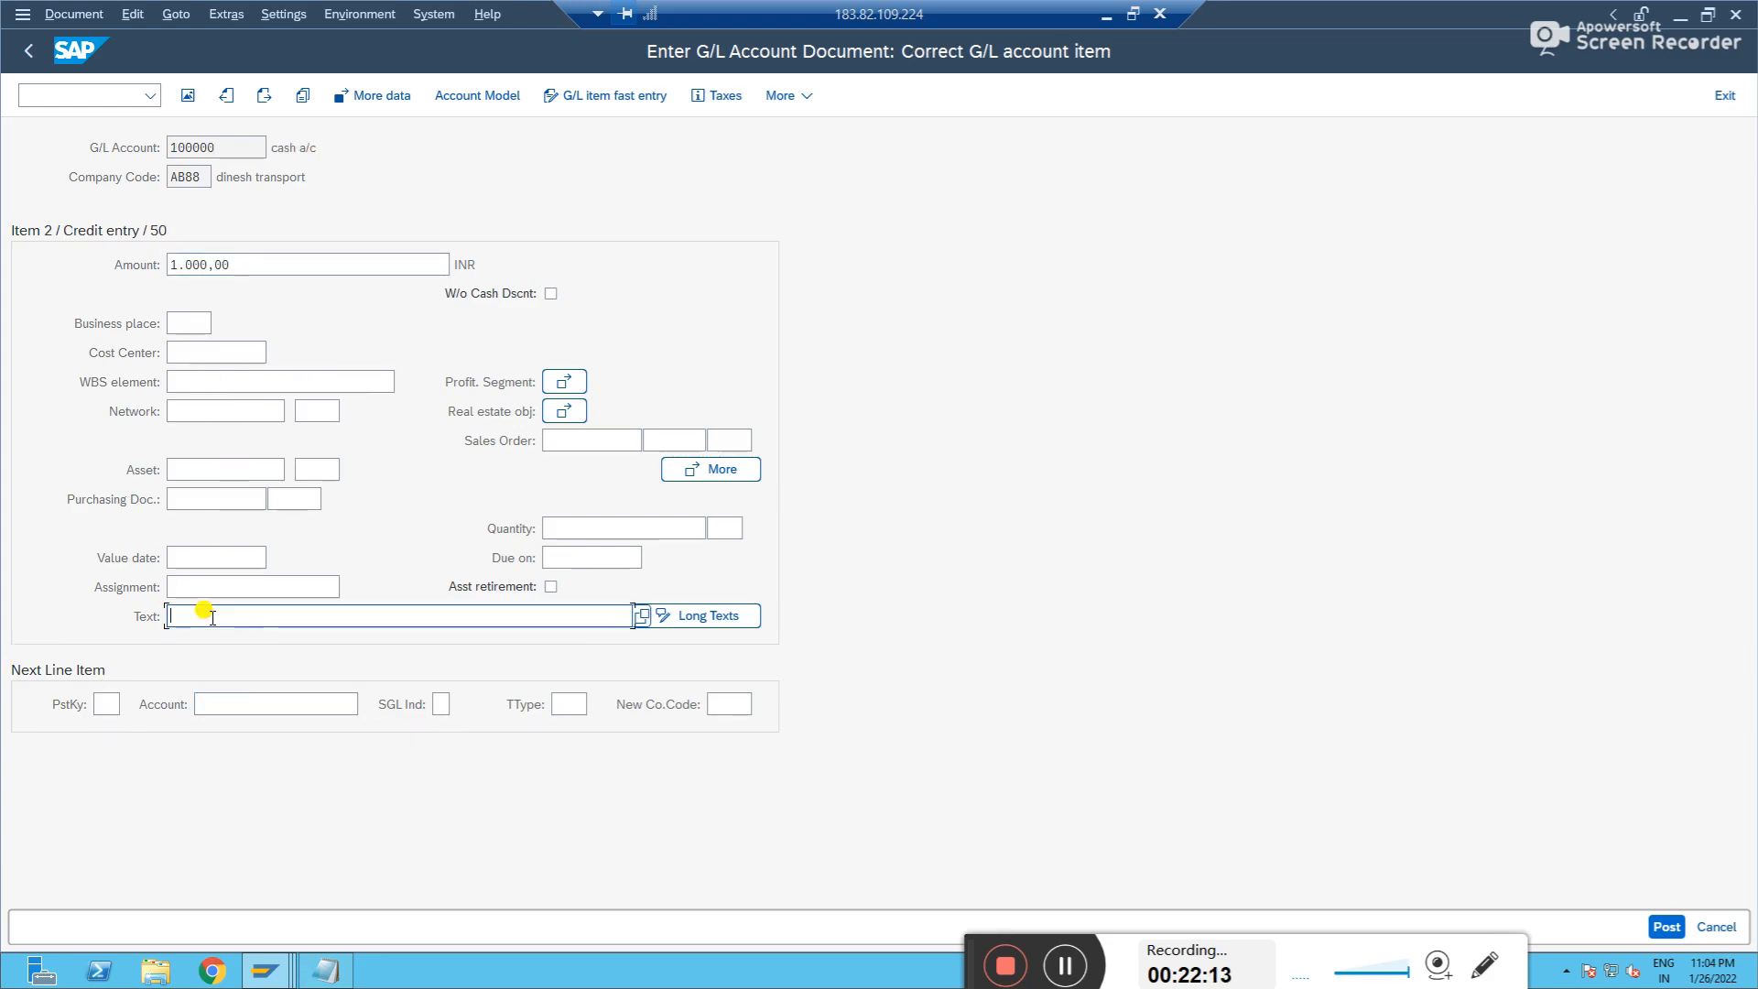
pyautogui.write('test')
pyautogui.press('Return')
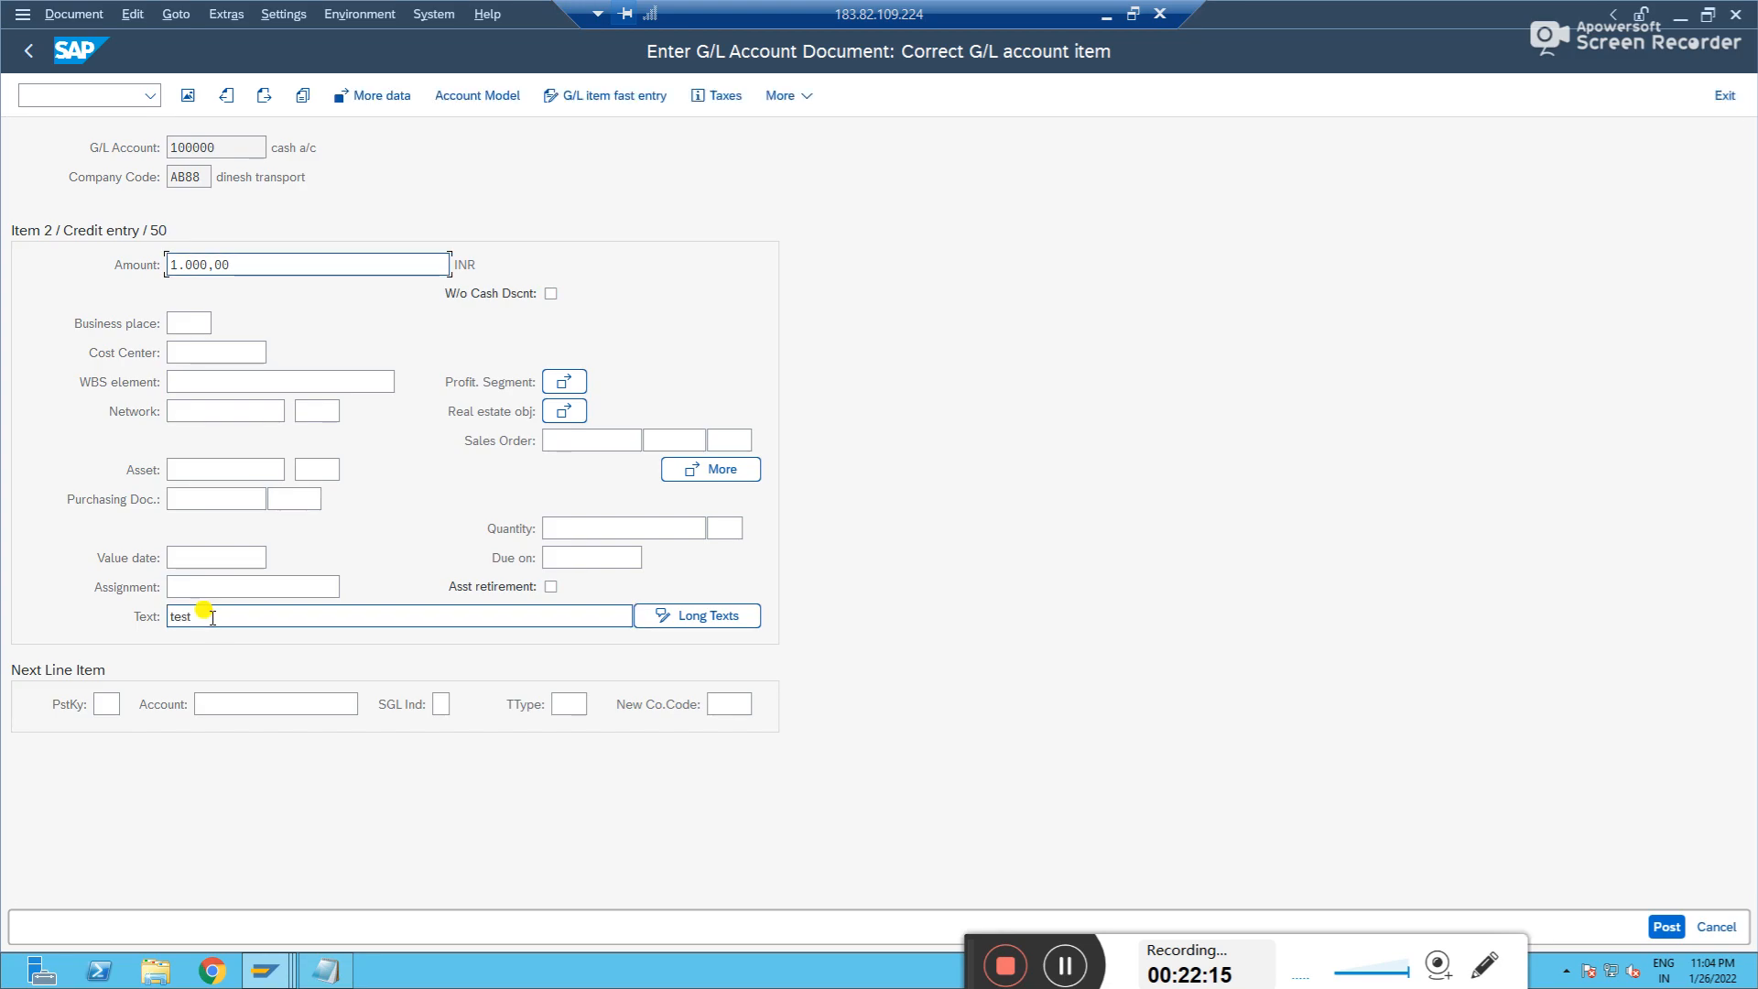
# - Try to post the document from its overview and read the detailed explanation of the resulting message
pyautogui.click(184, 96)
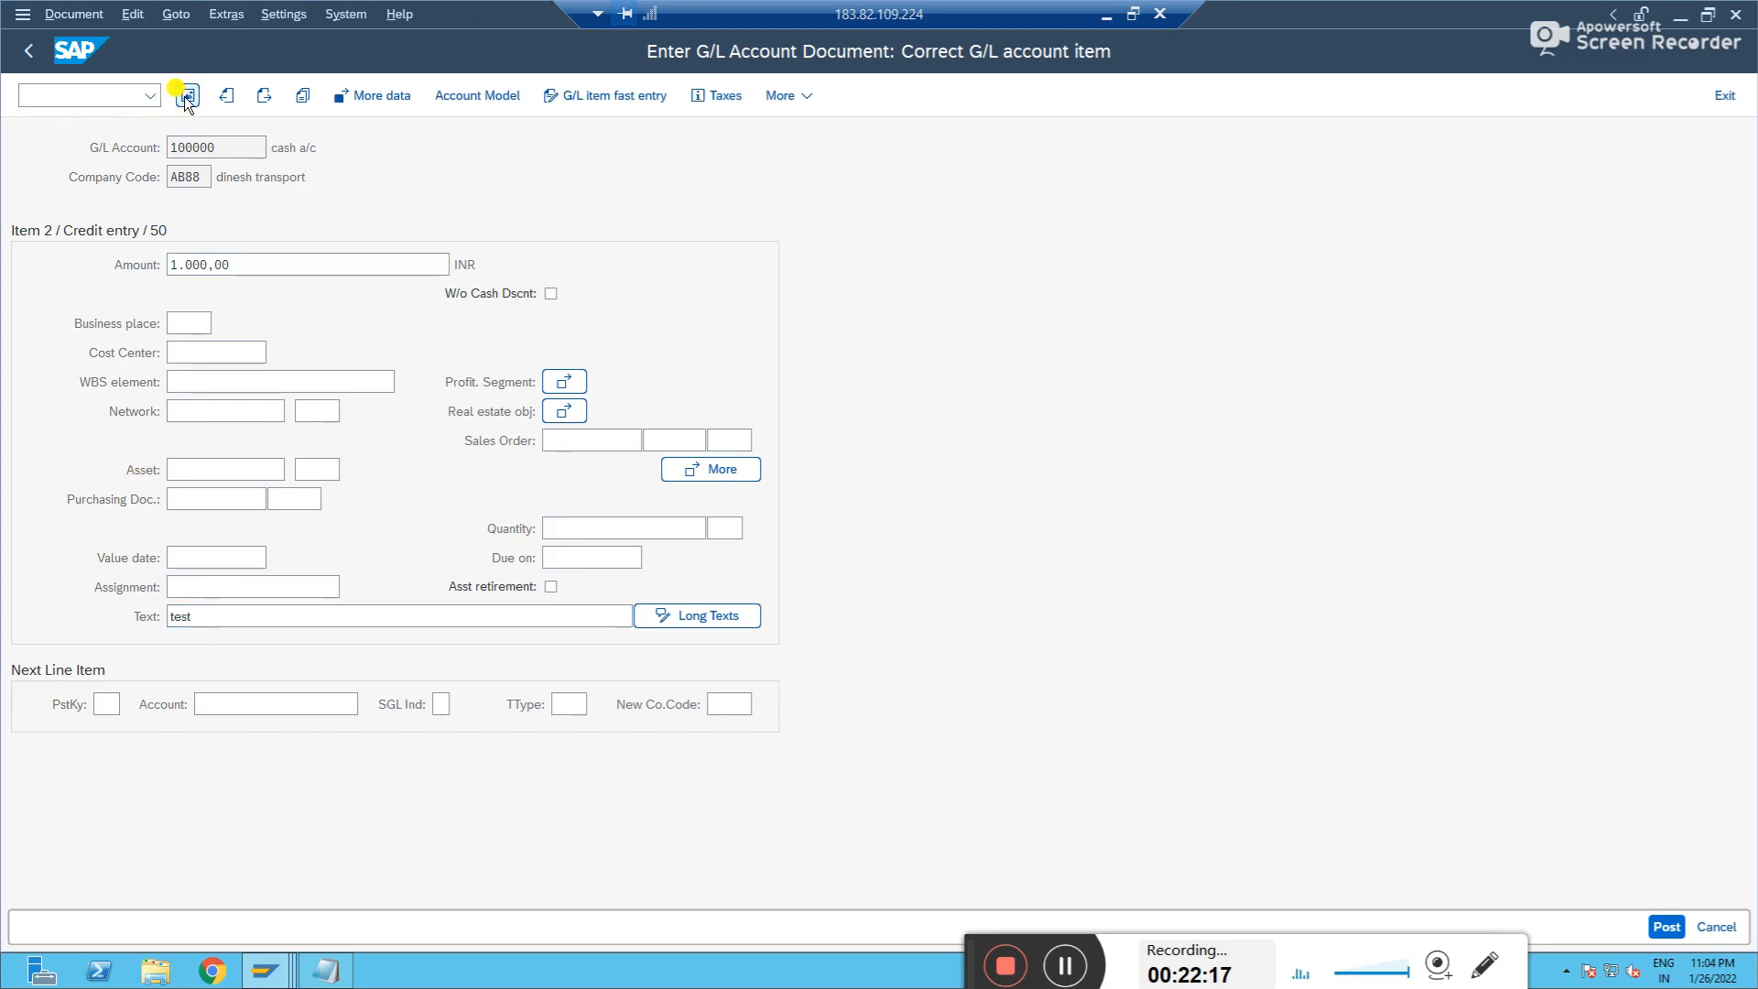
pyautogui.click(1666, 927)
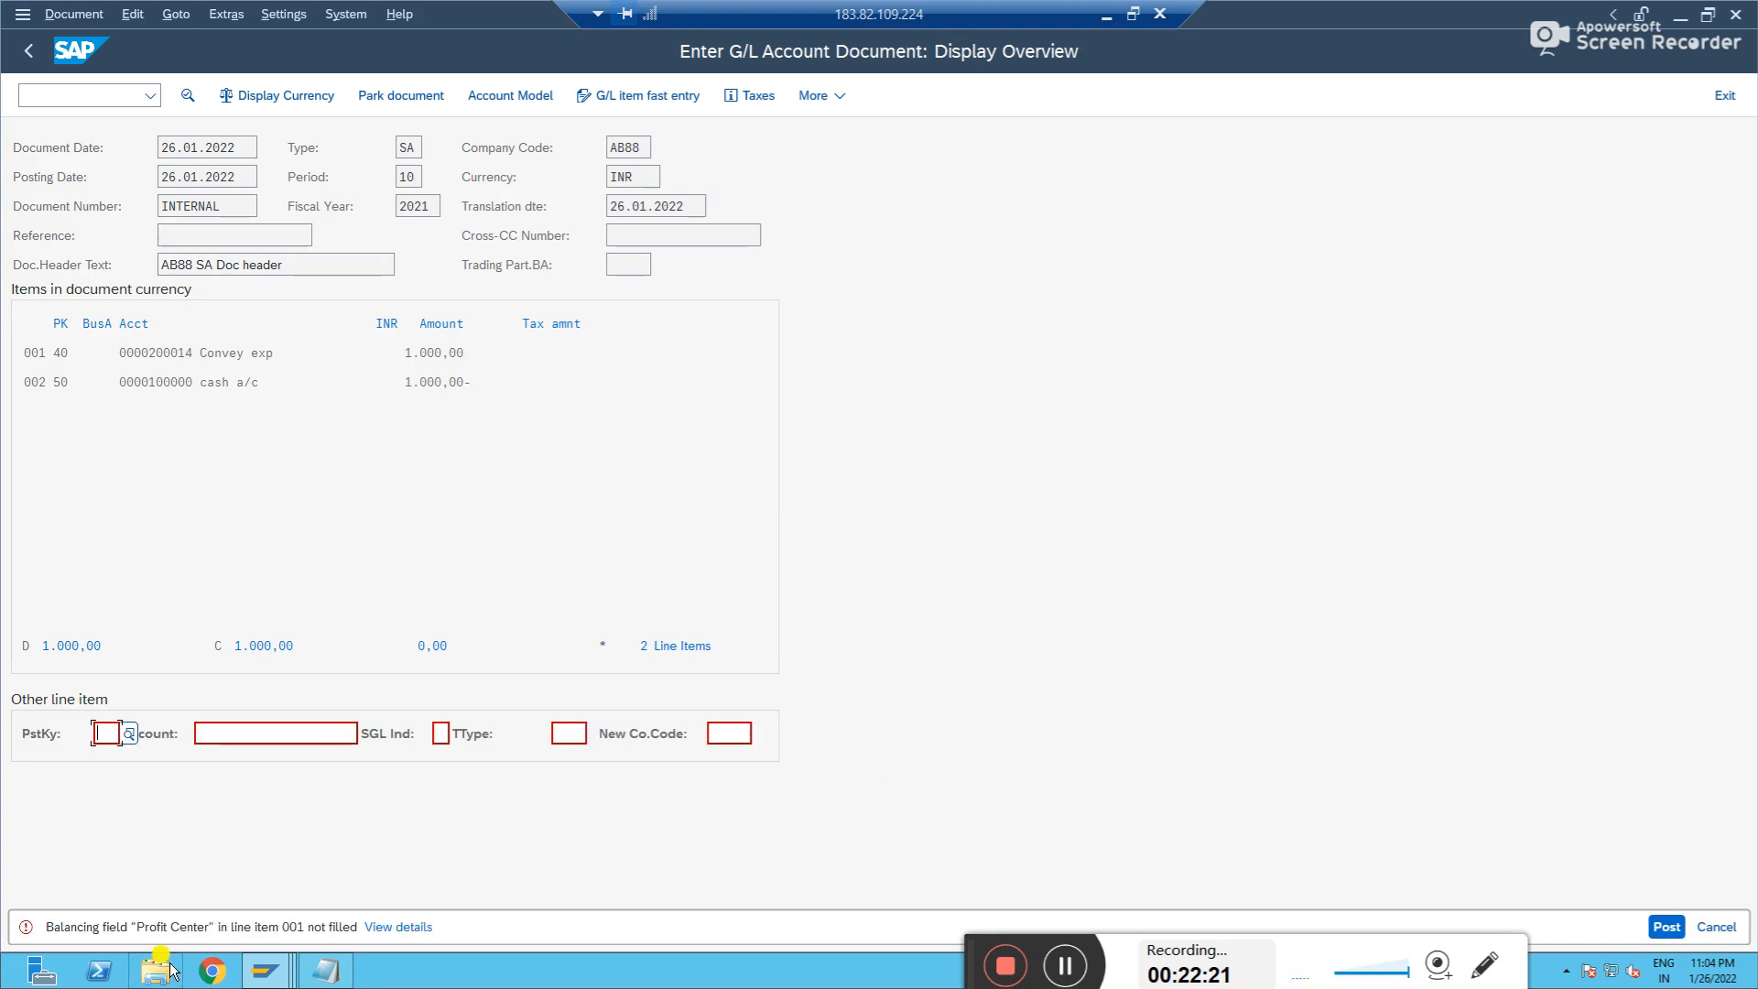
pyautogui.doubleClick(118, 928)
pyautogui.click(383, 926)
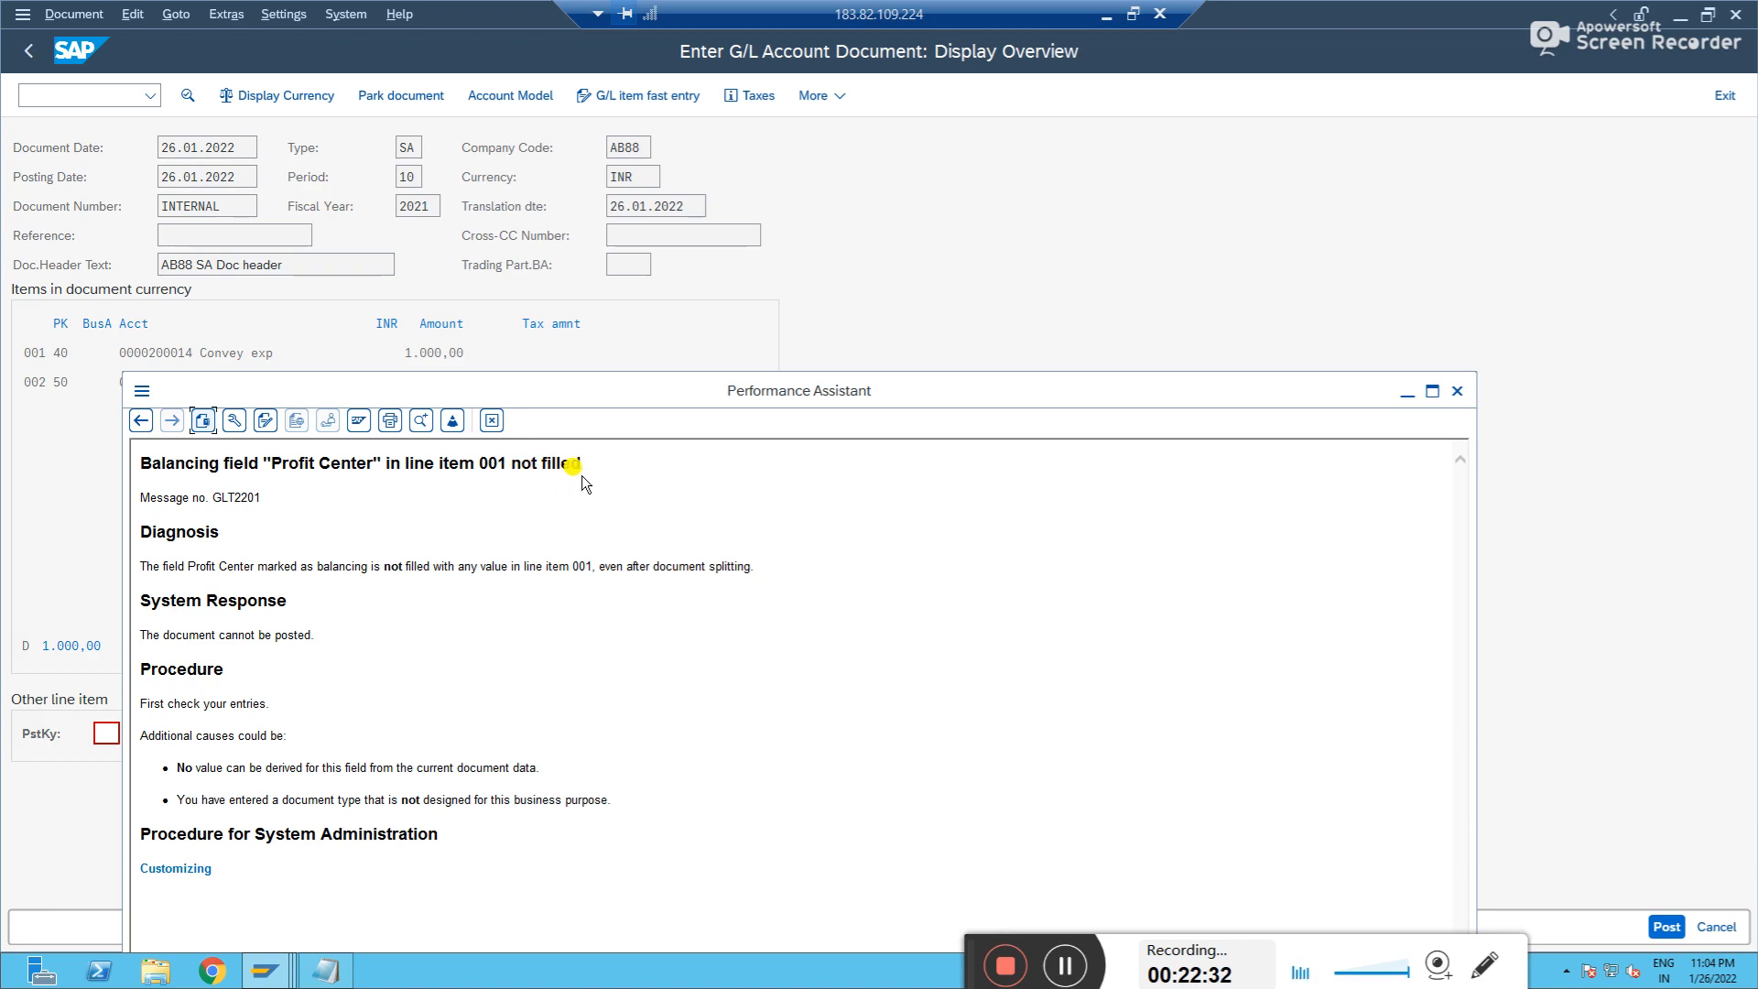
pyautogui.moveTo(596, 392); pyautogui.dragTo(1080, 110)
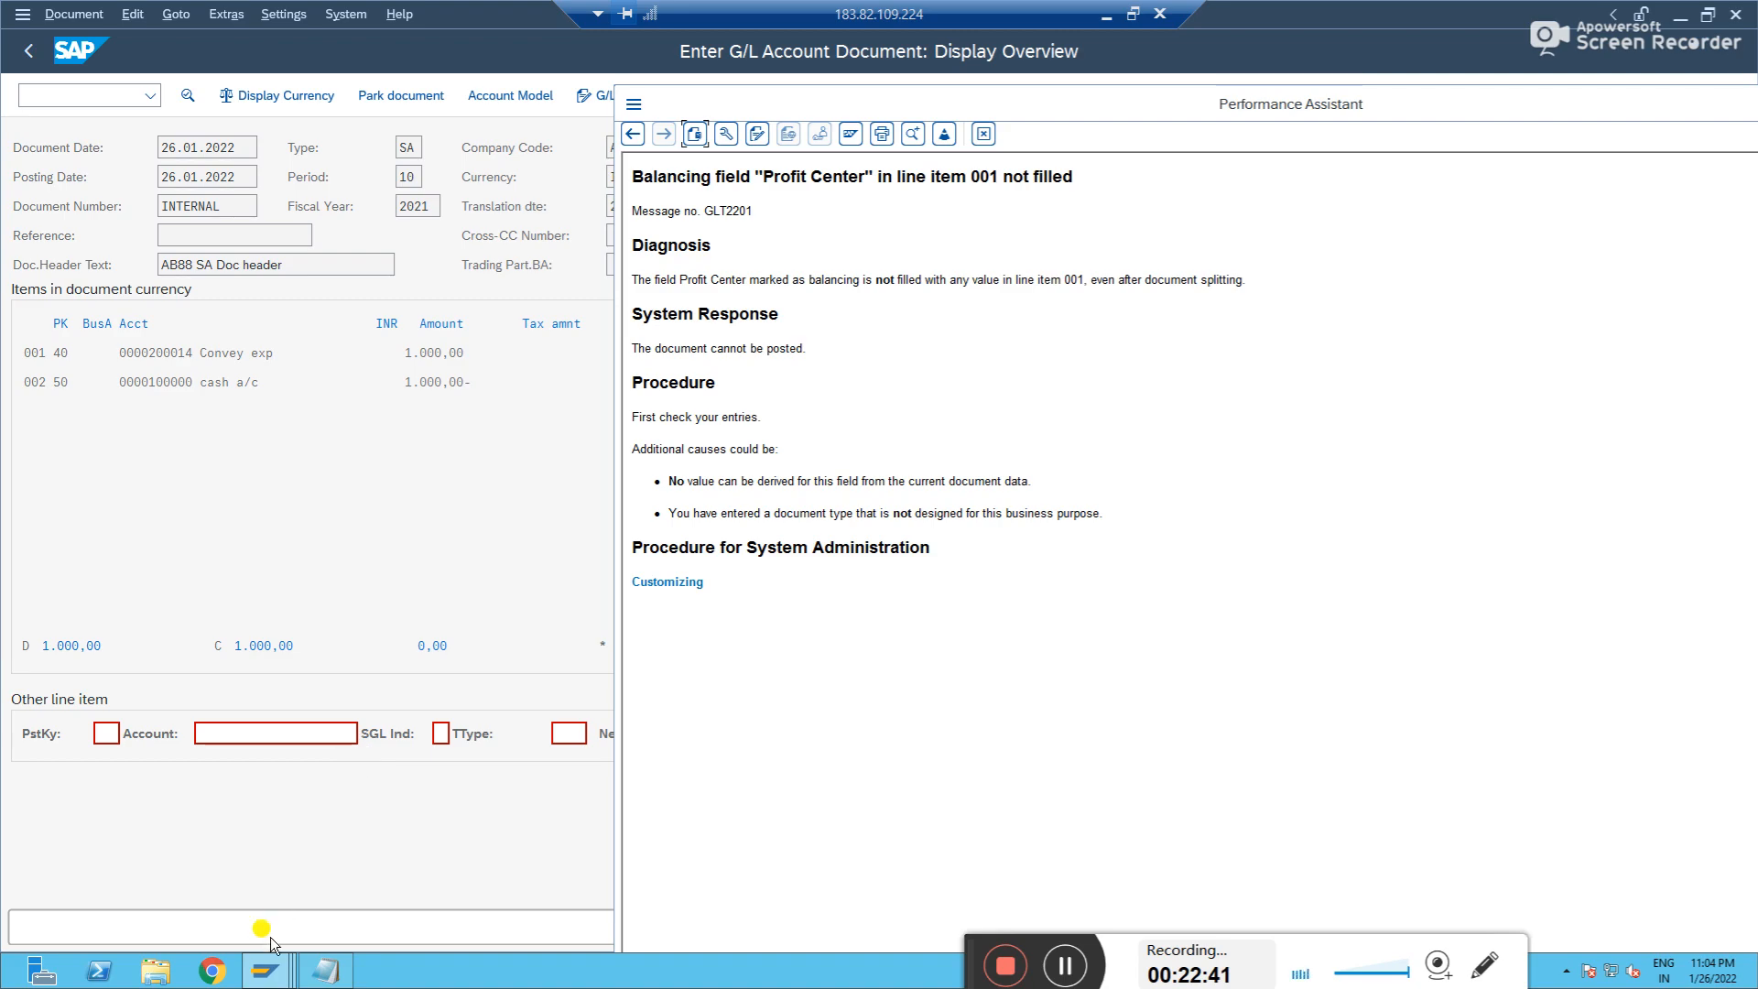
# - Compare the message explanation with the Profit Center settings in the G/L document splitting characteristics, then close the explanation
pyautogui.click(266, 969)
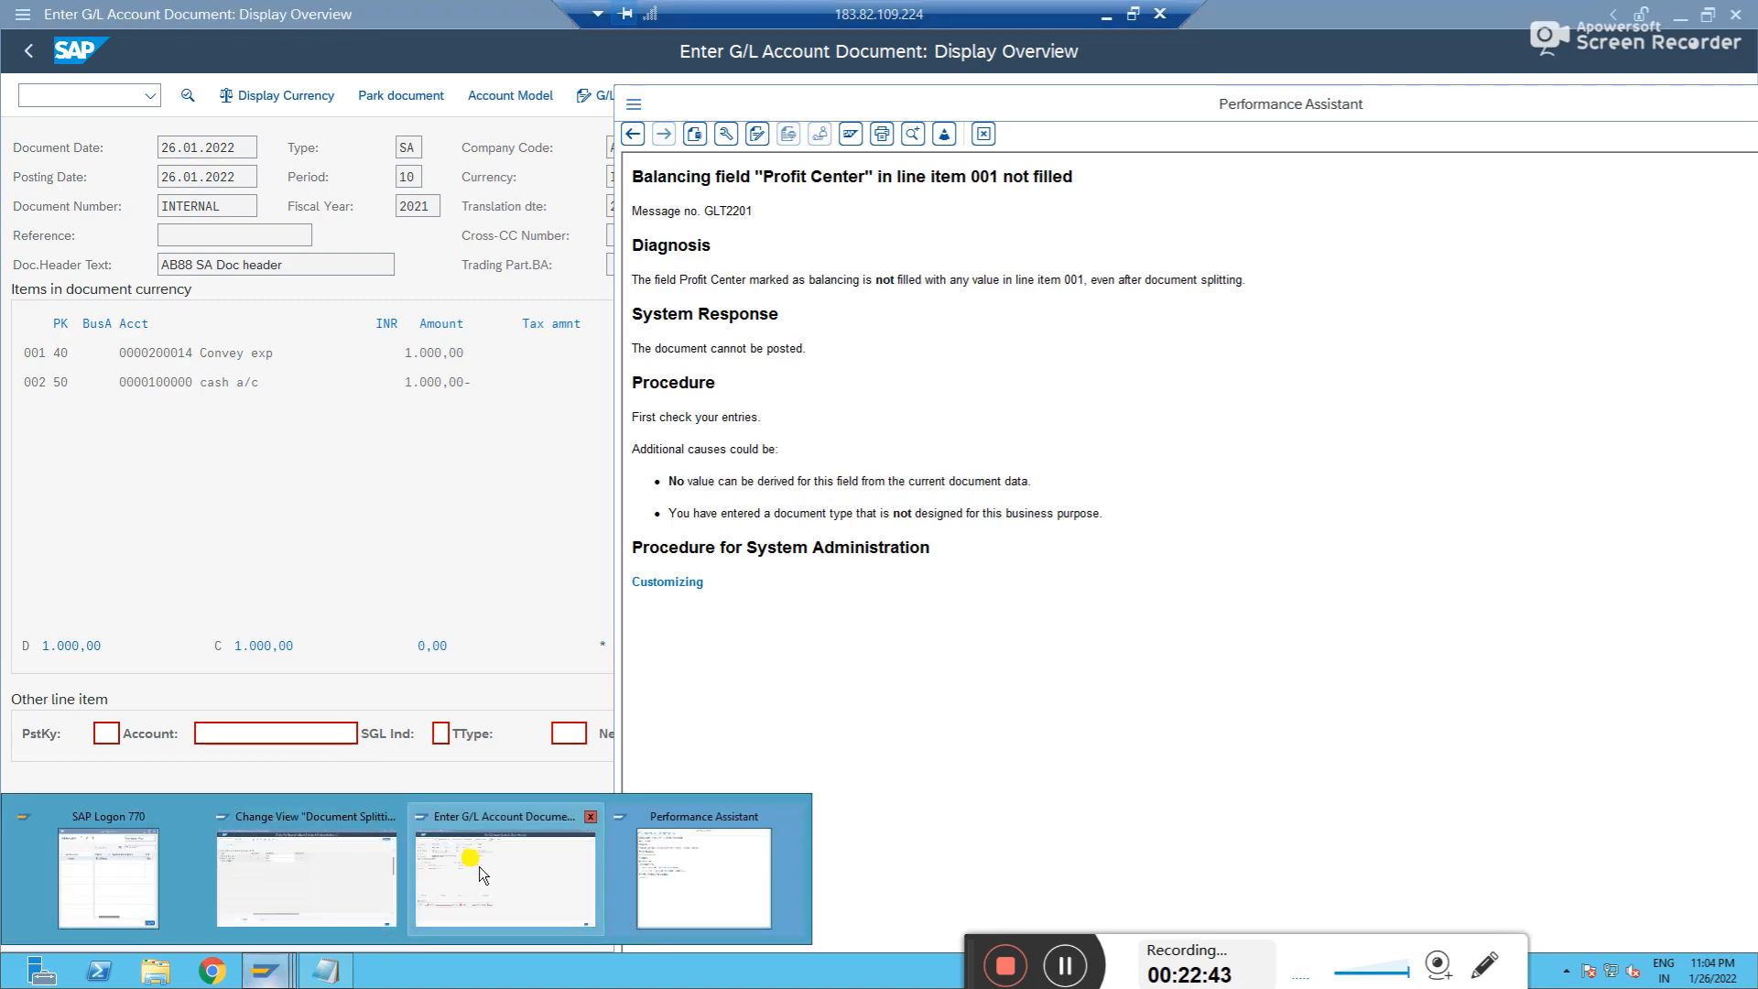
pyautogui.click(288, 876)
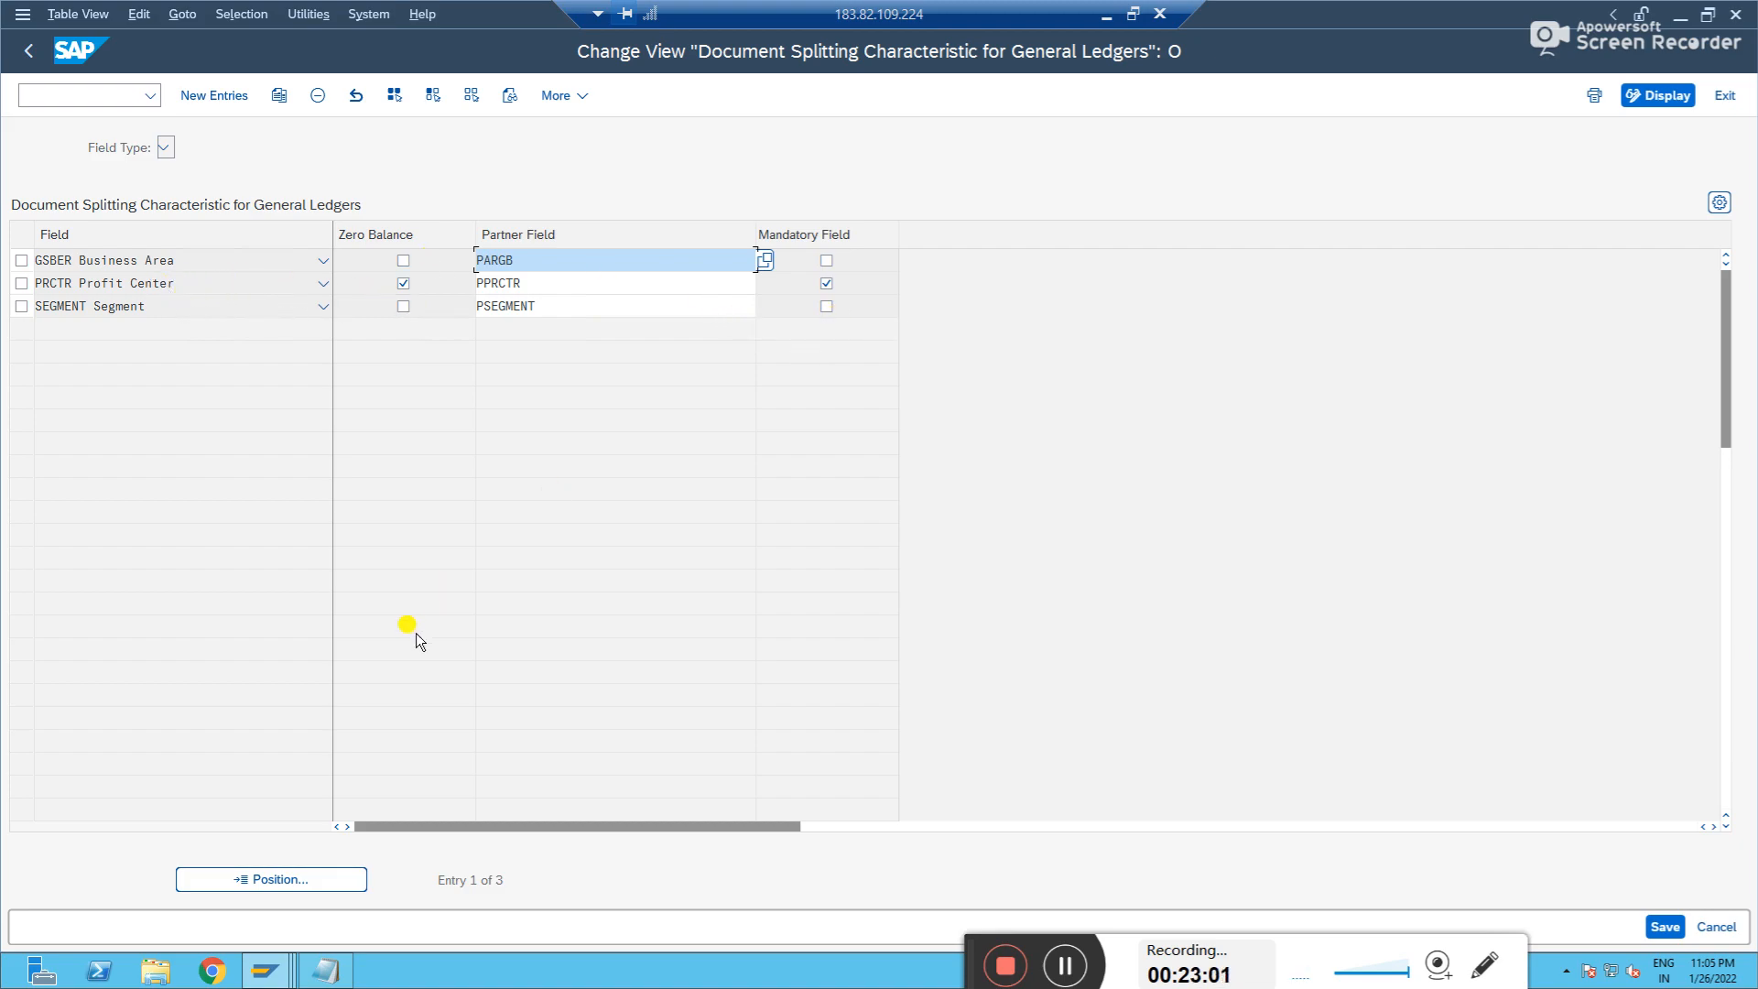
pyautogui.click(265, 971)
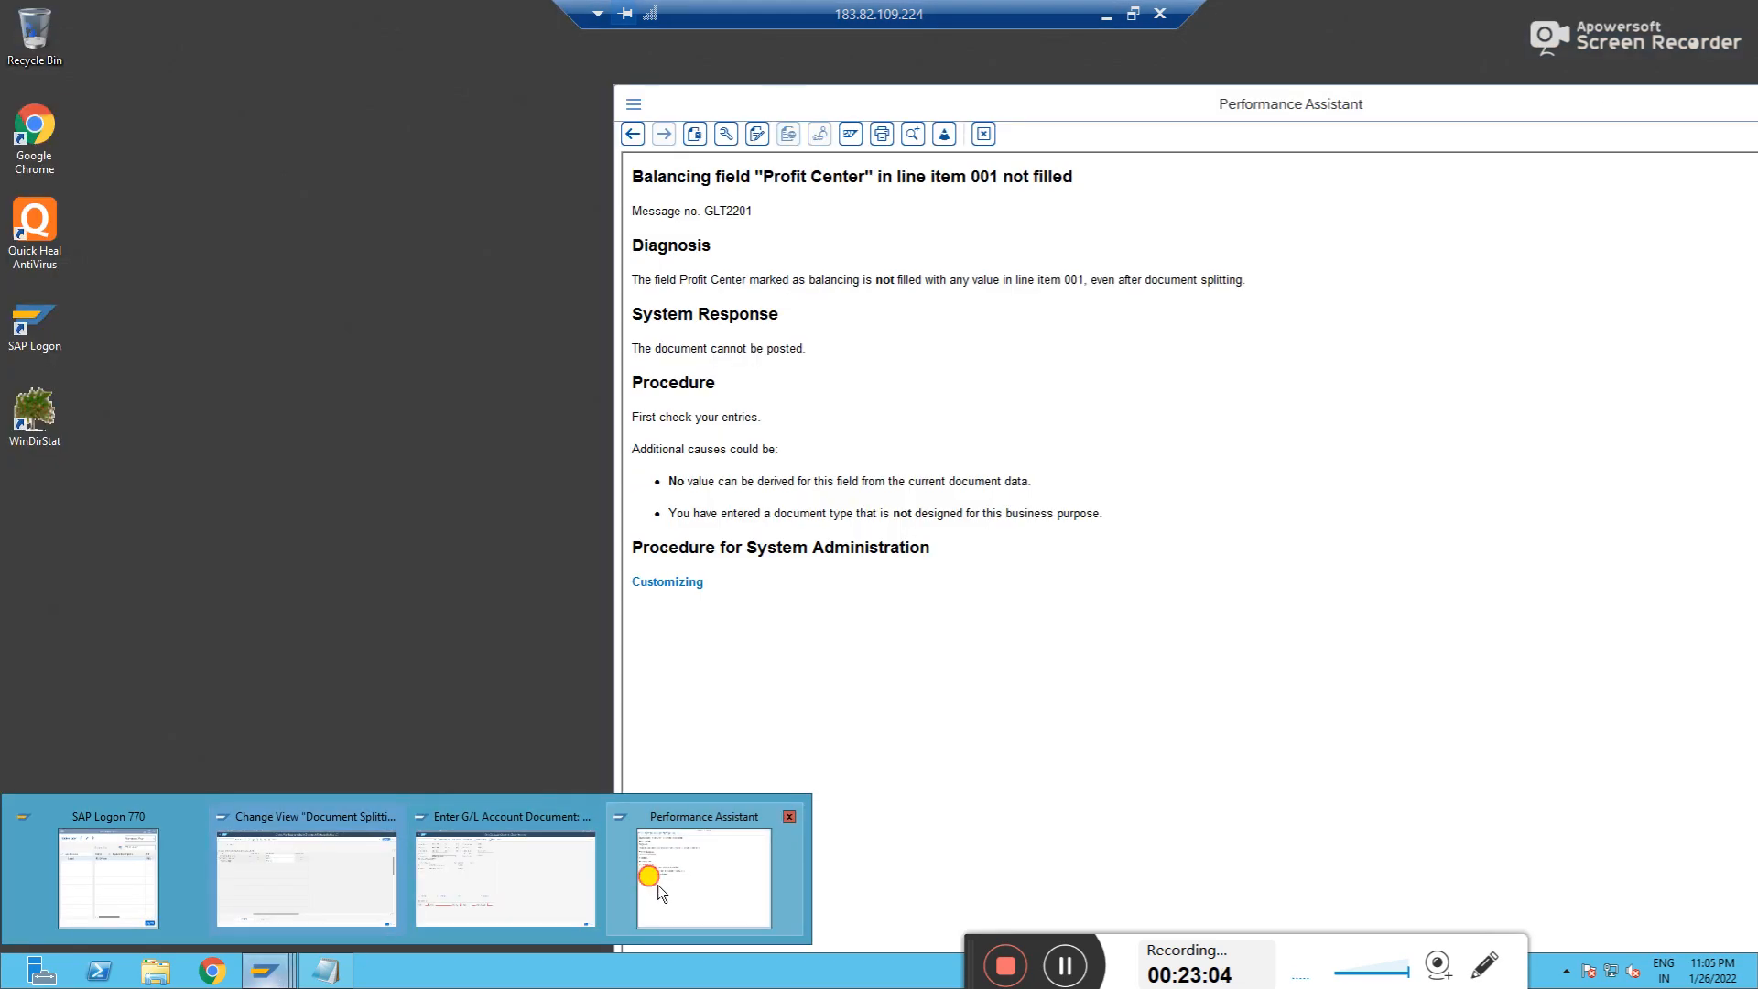
pyautogui.click(658, 884)
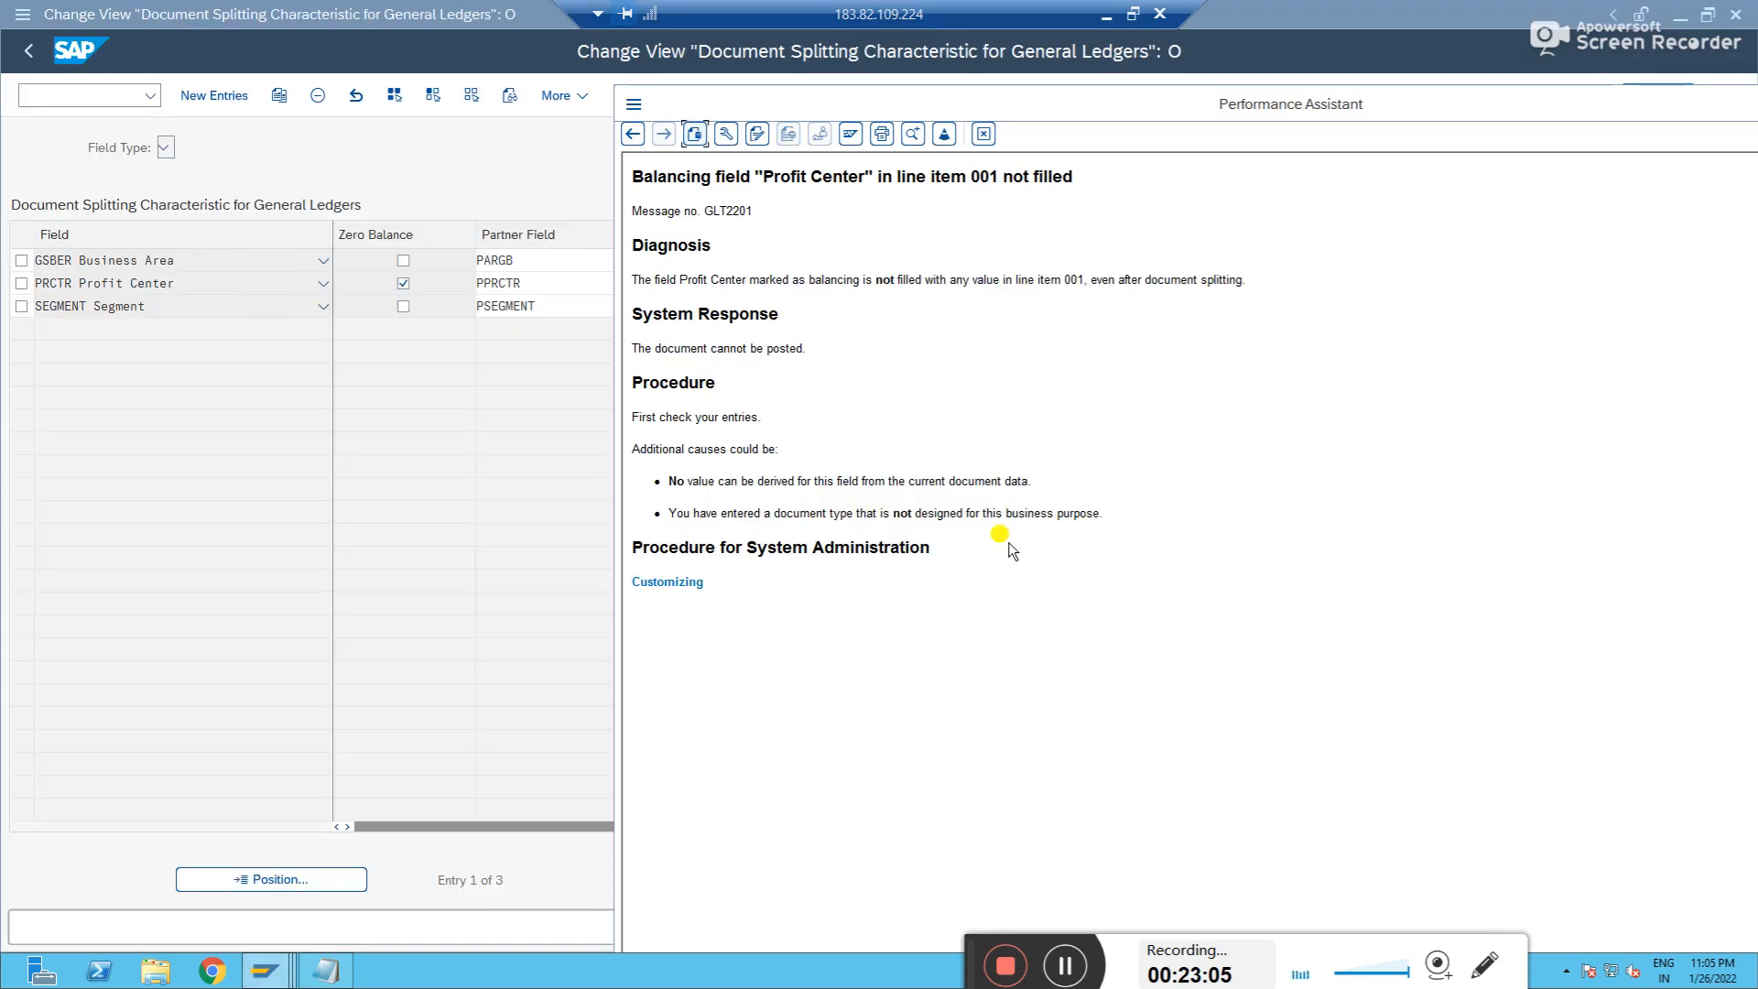
pyautogui.click(989, 137)
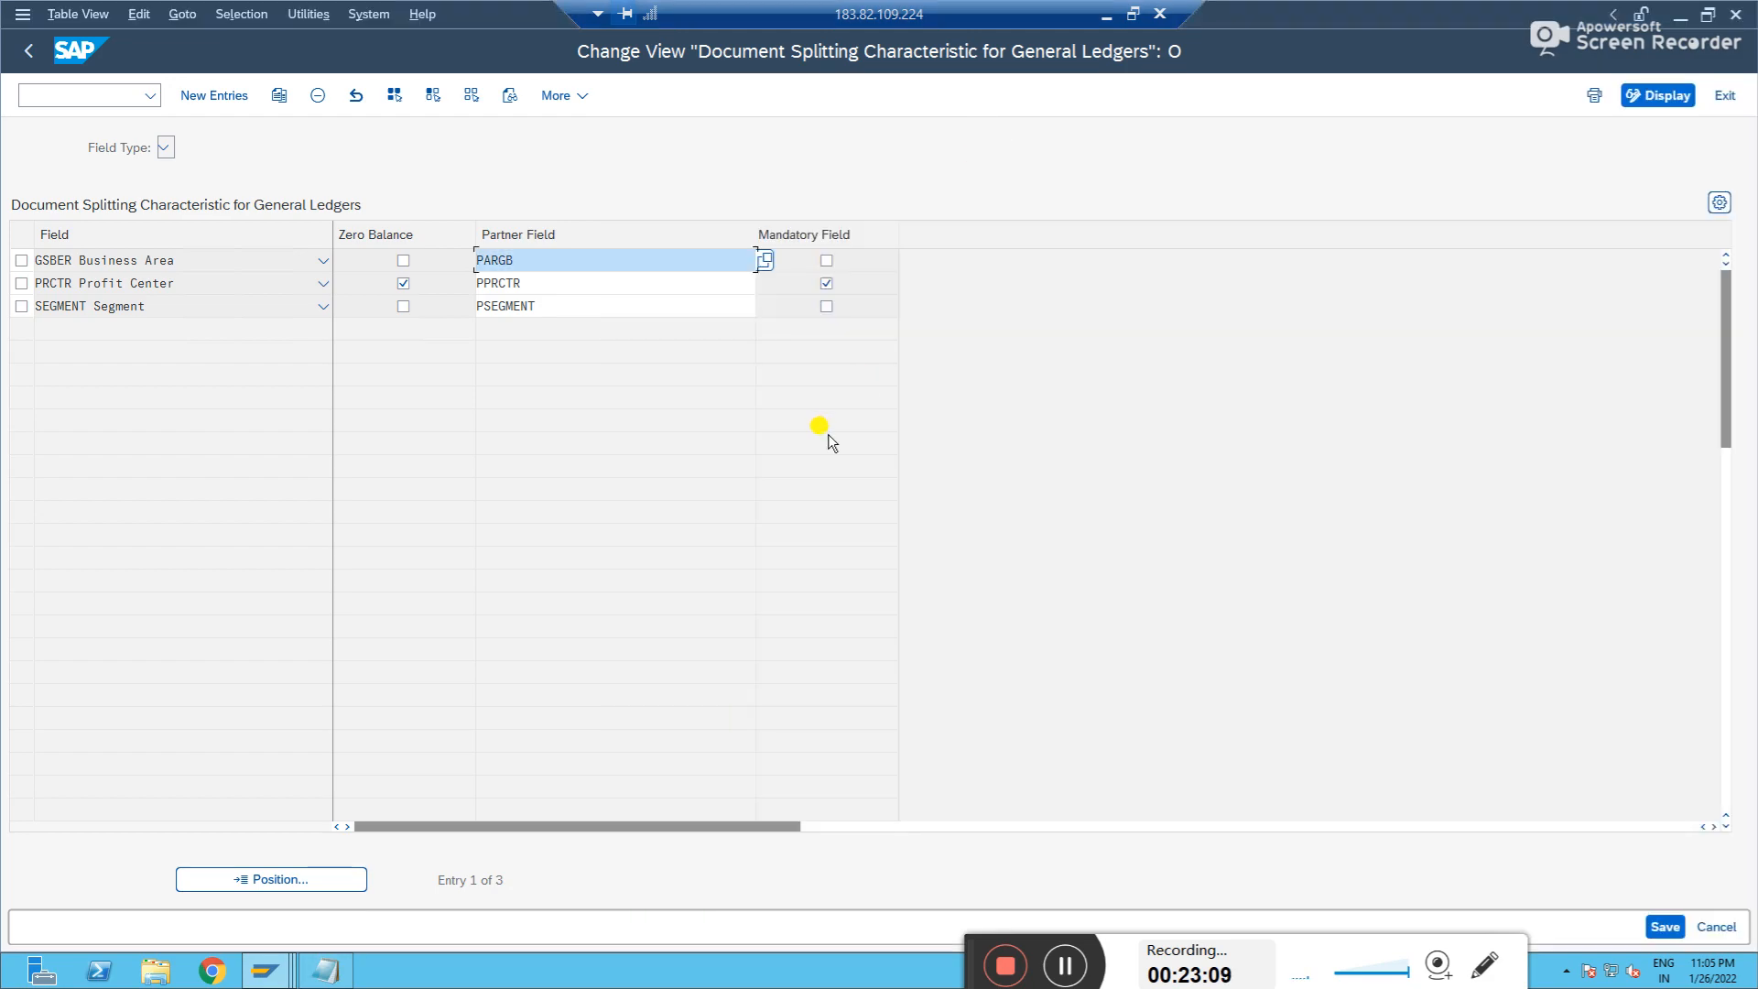
# - Return to the document overview, acknowledge the message and open the Convey exp debit item for correction
pyautogui.hotkey('alt', 'Tab')
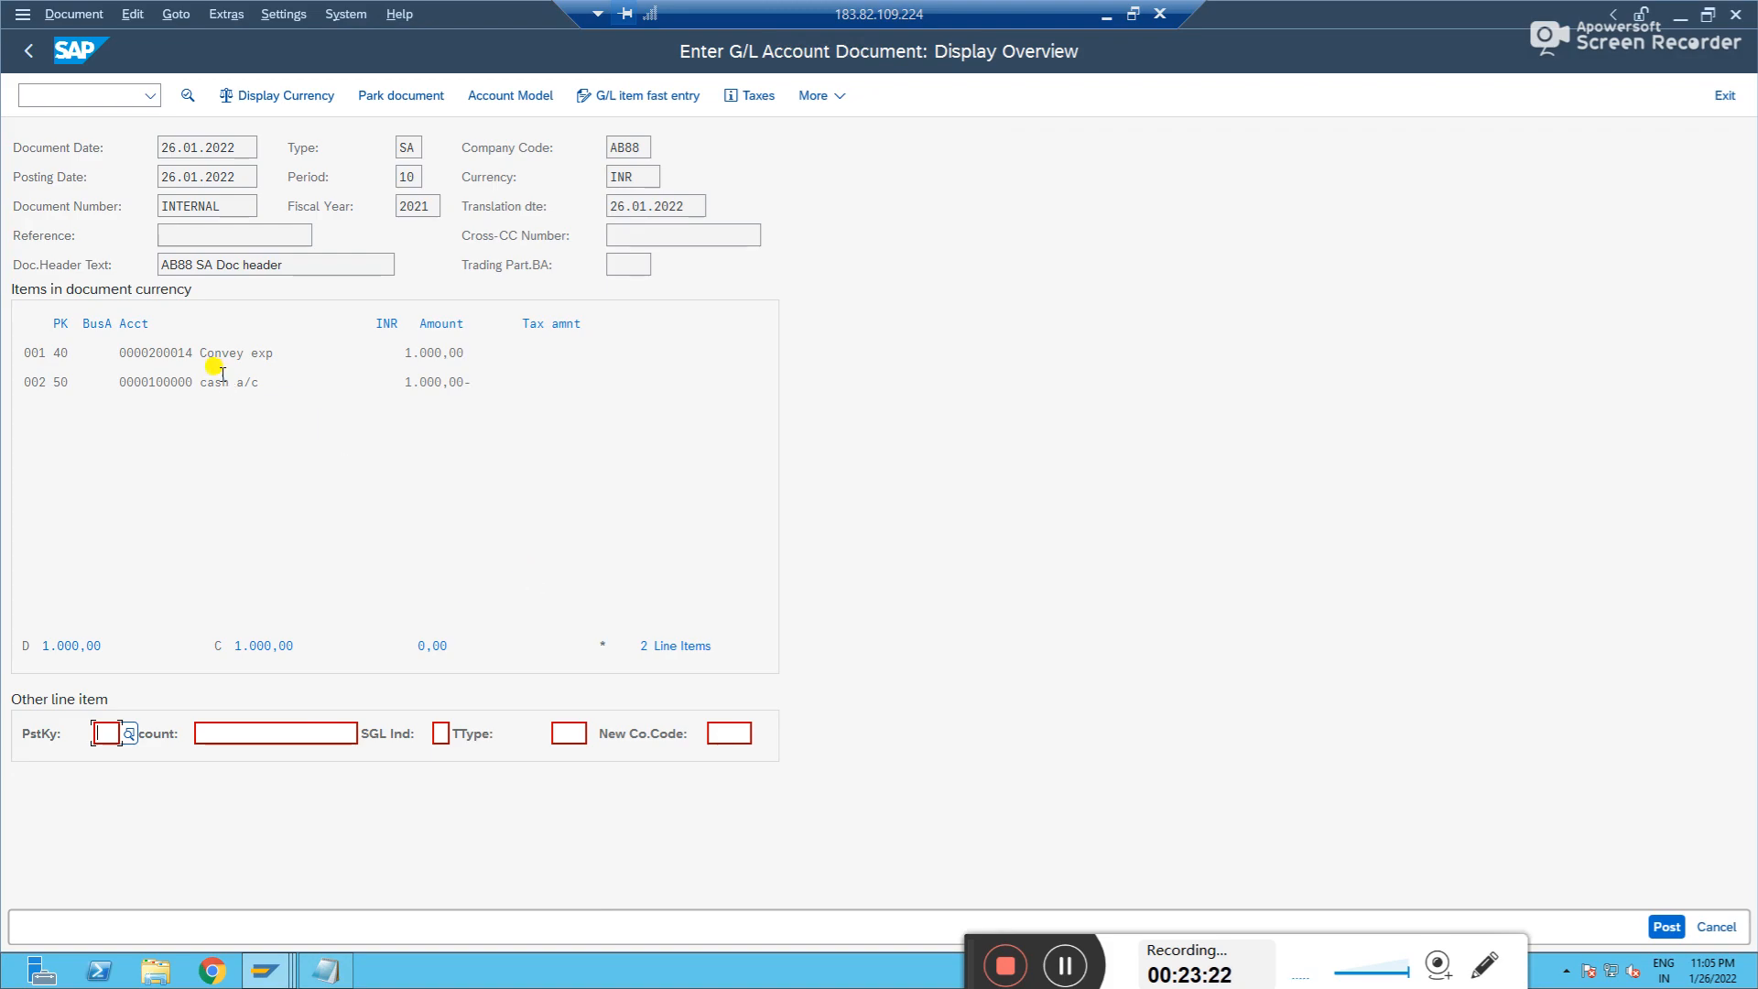
pyautogui.press('Return')
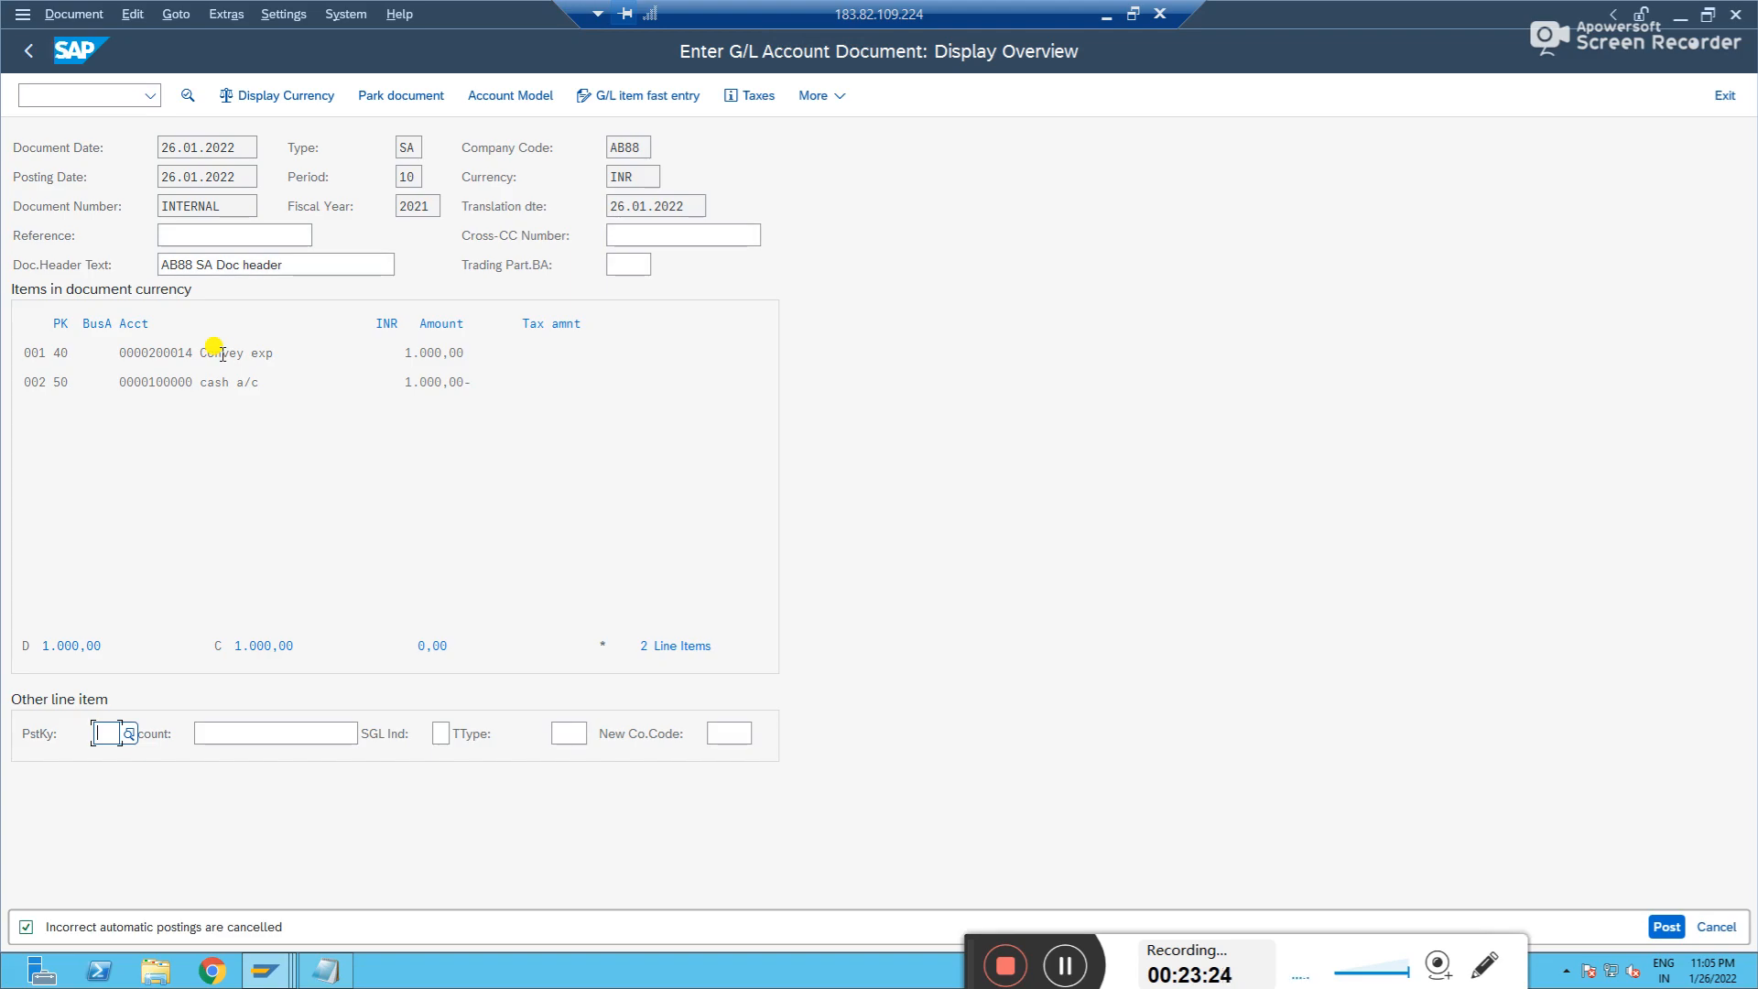
pyautogui.doubleClick(222, 355)
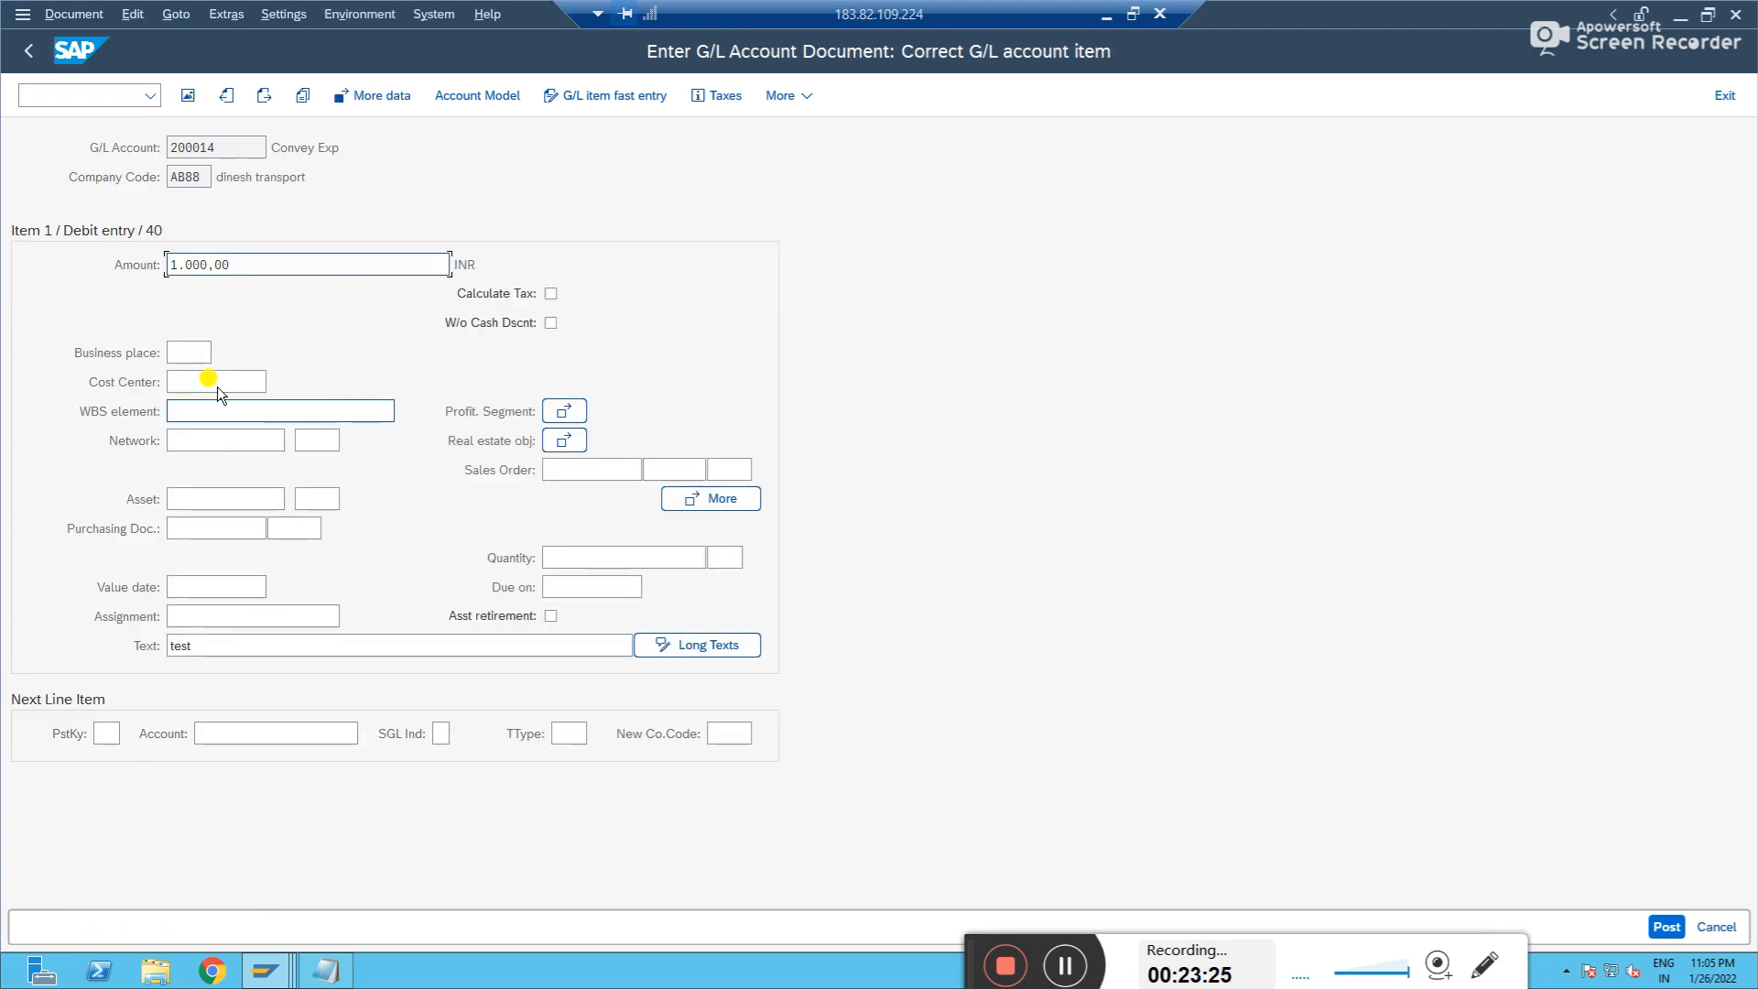
pyautogui.click(197, 382)
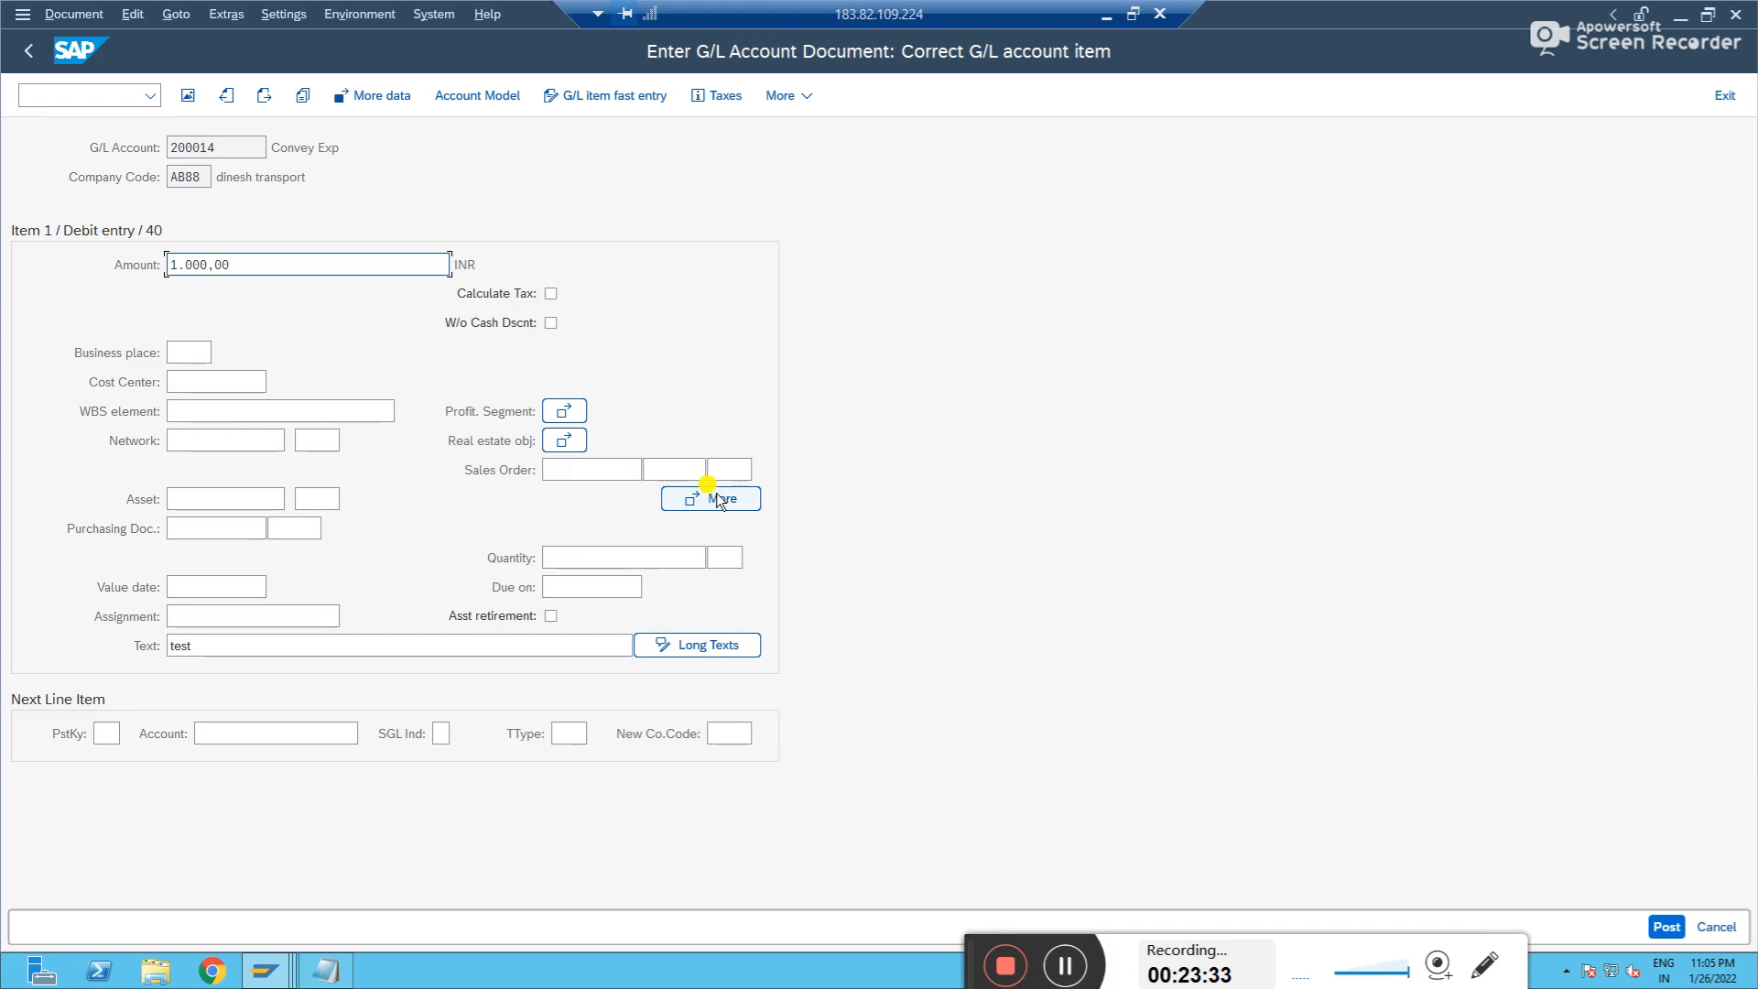
# - Check the debit item's additional details and open its coding block to look for a profit center field
pyautogui.click(376, 96)
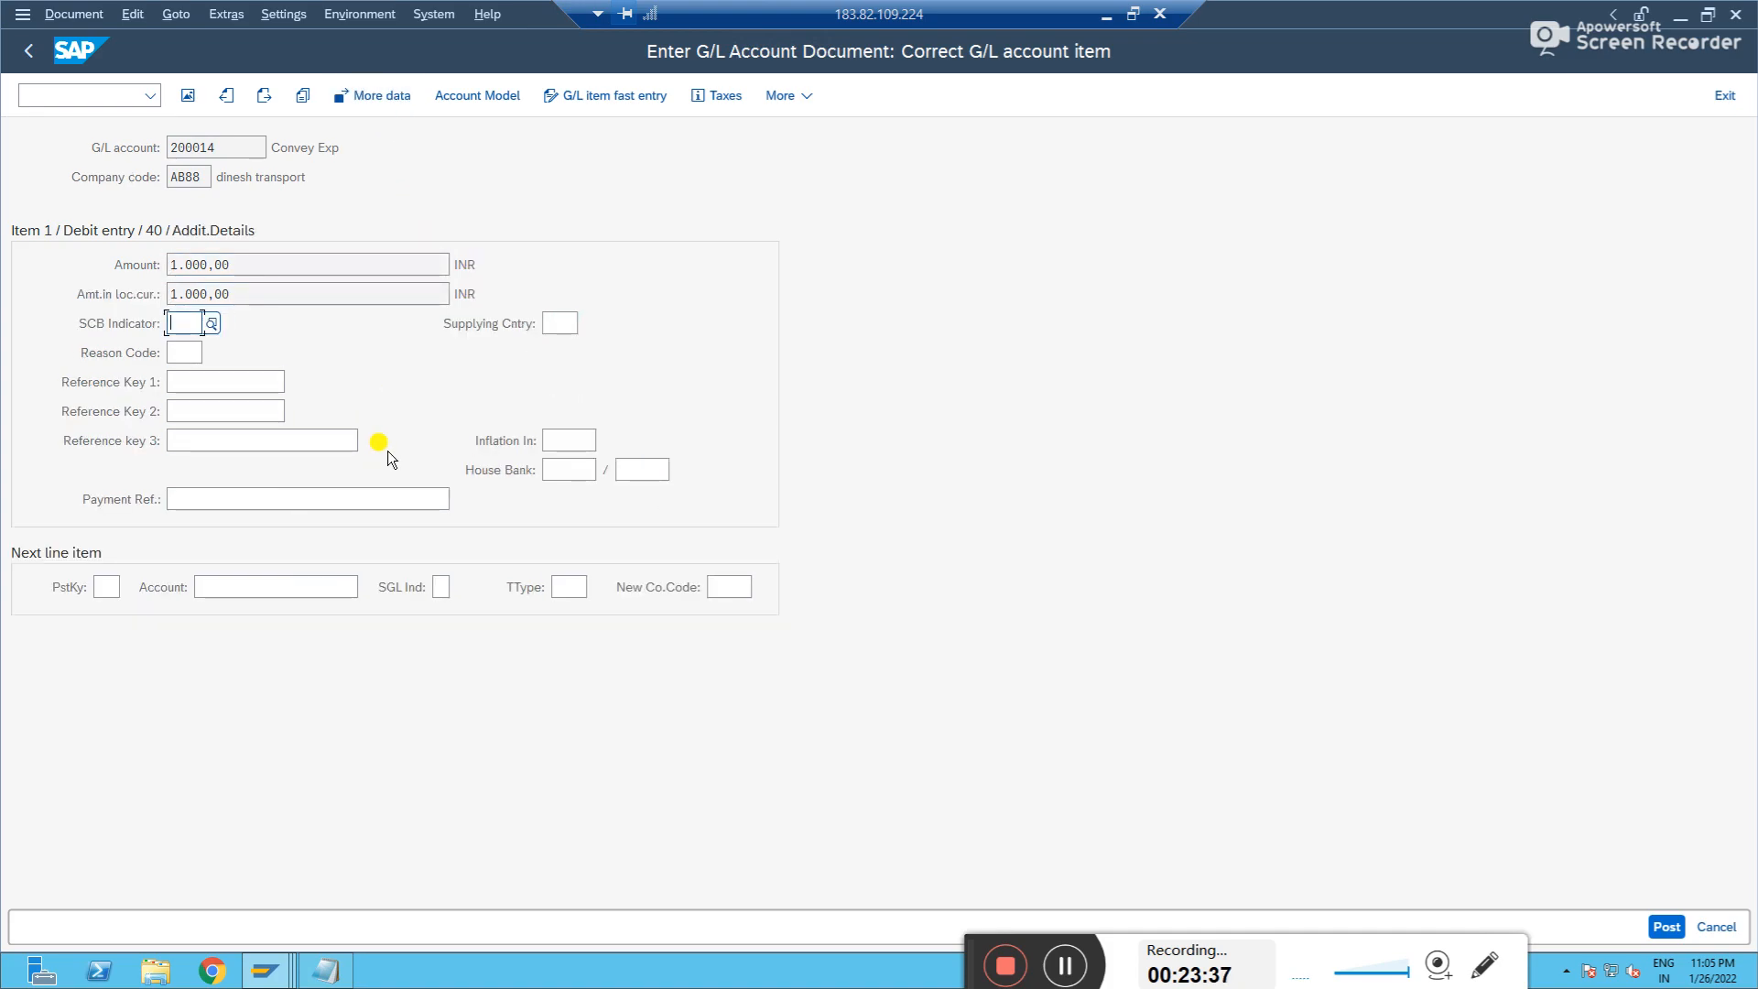
pyautogui.click(387, 98)
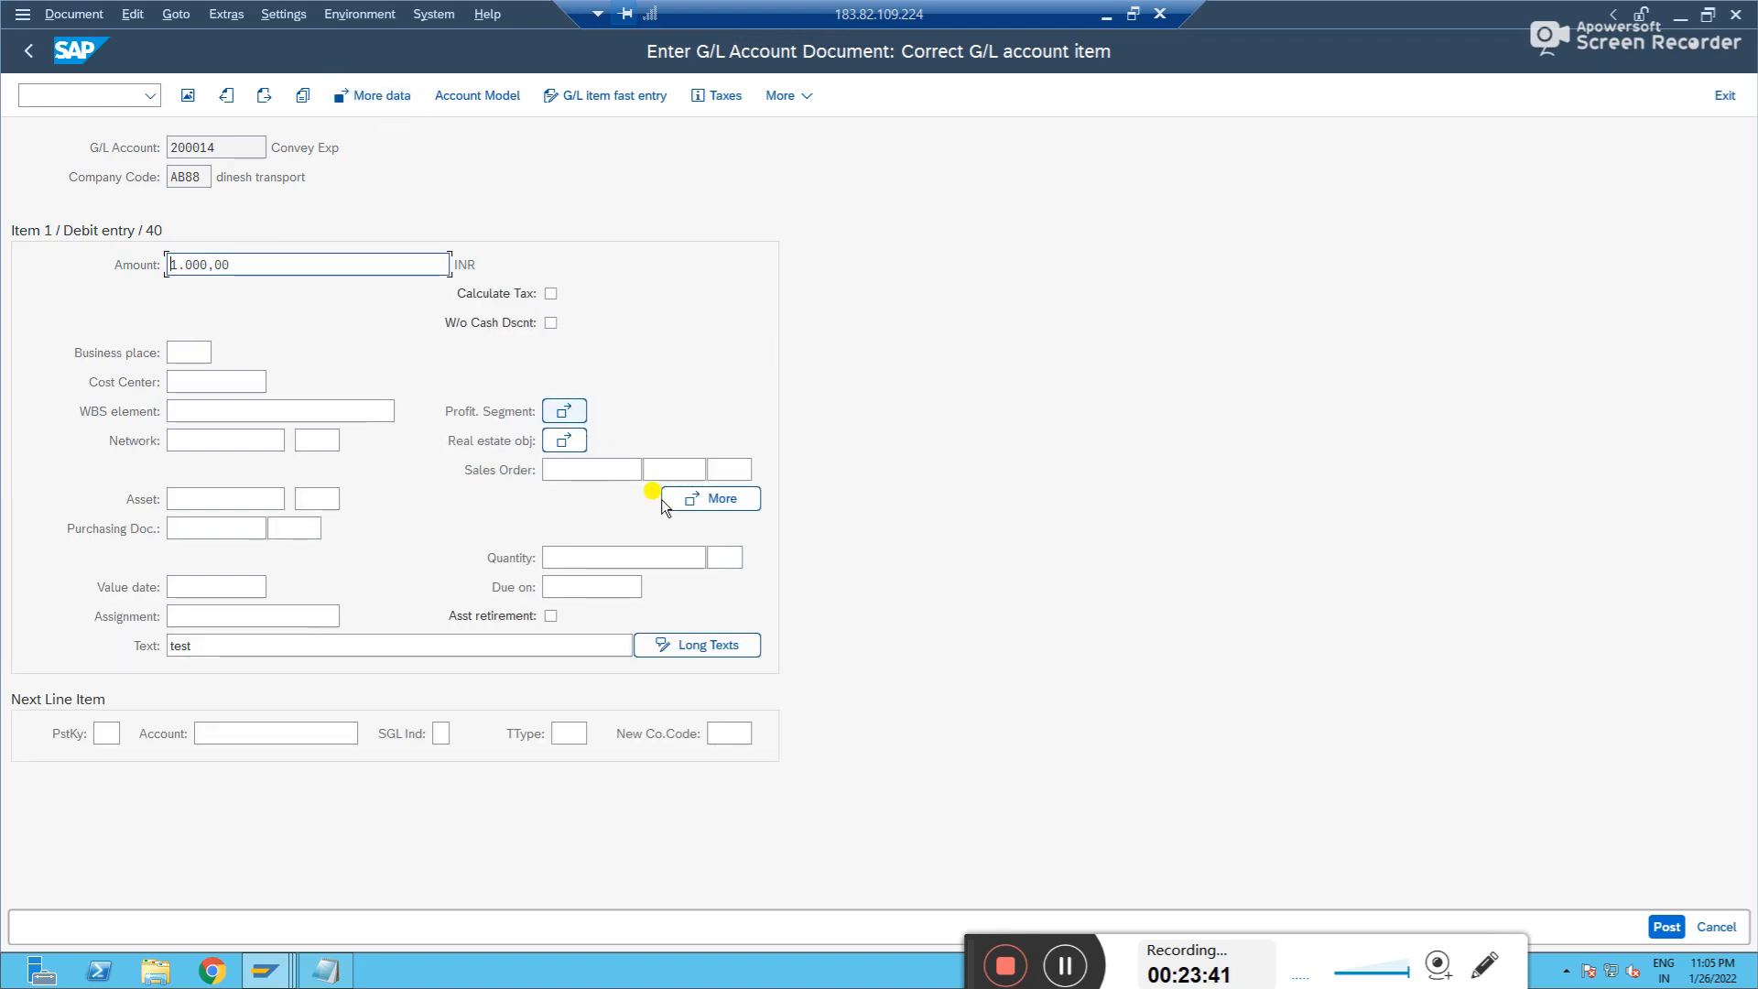
pyautogui.click(567, 408)
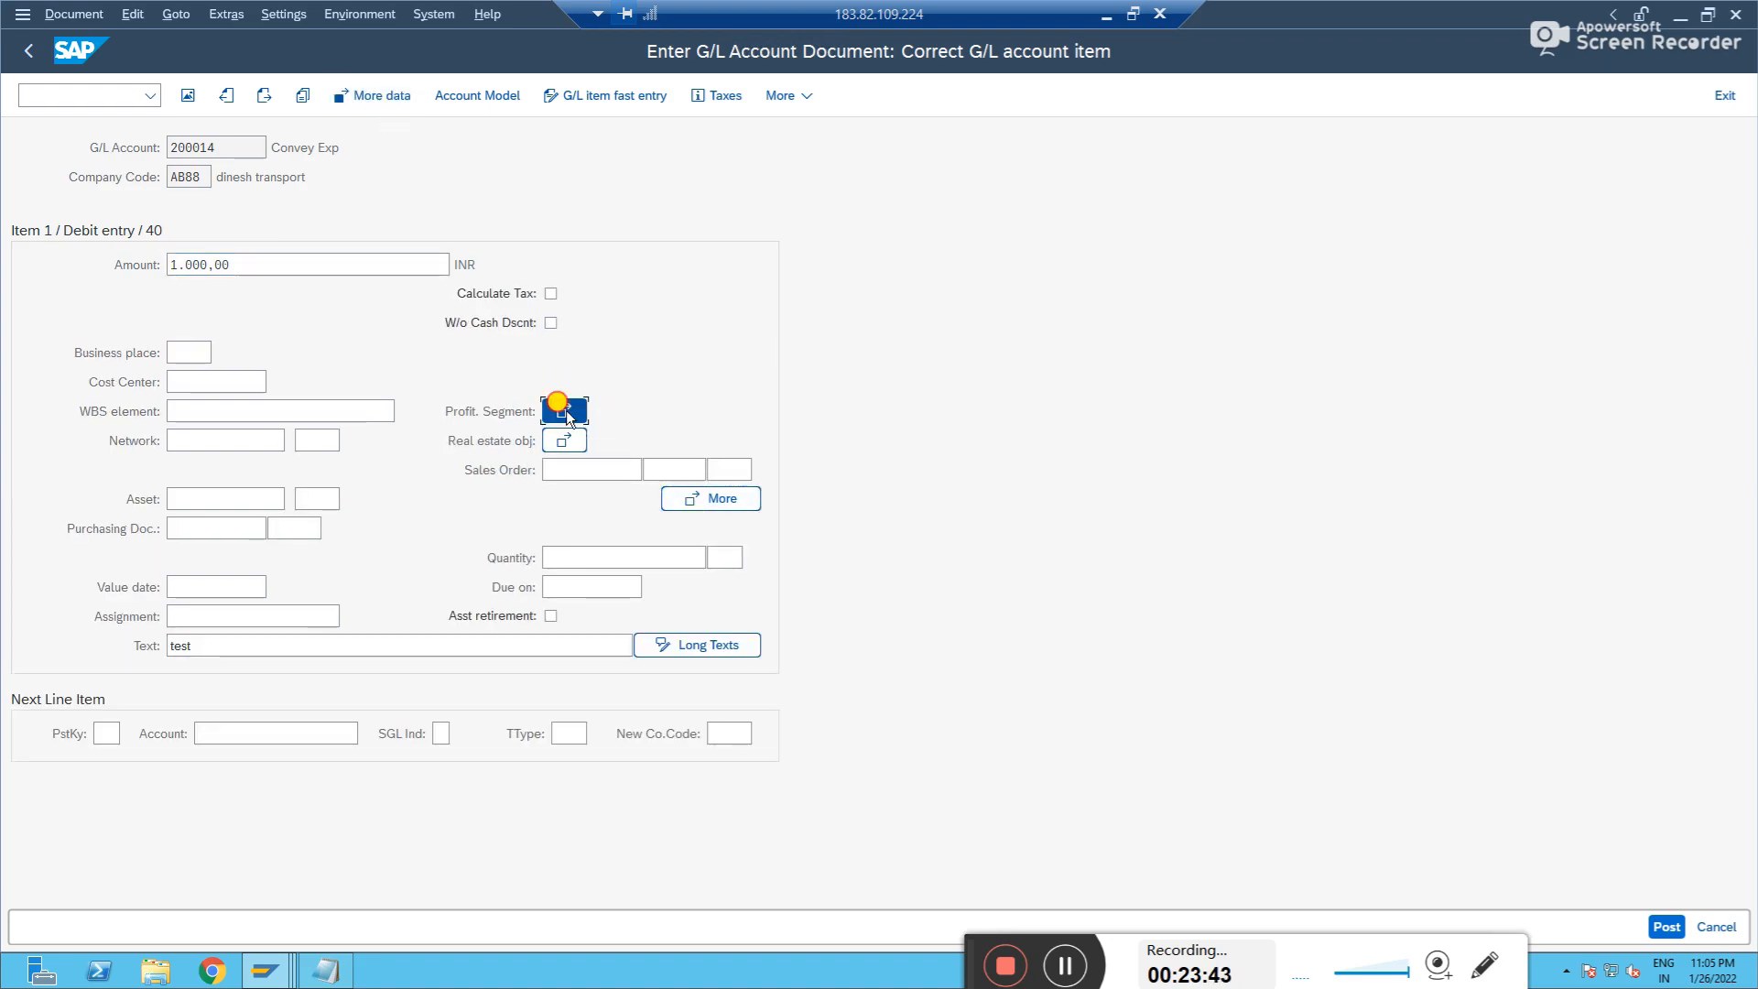
pyautogui.click(709, 498)
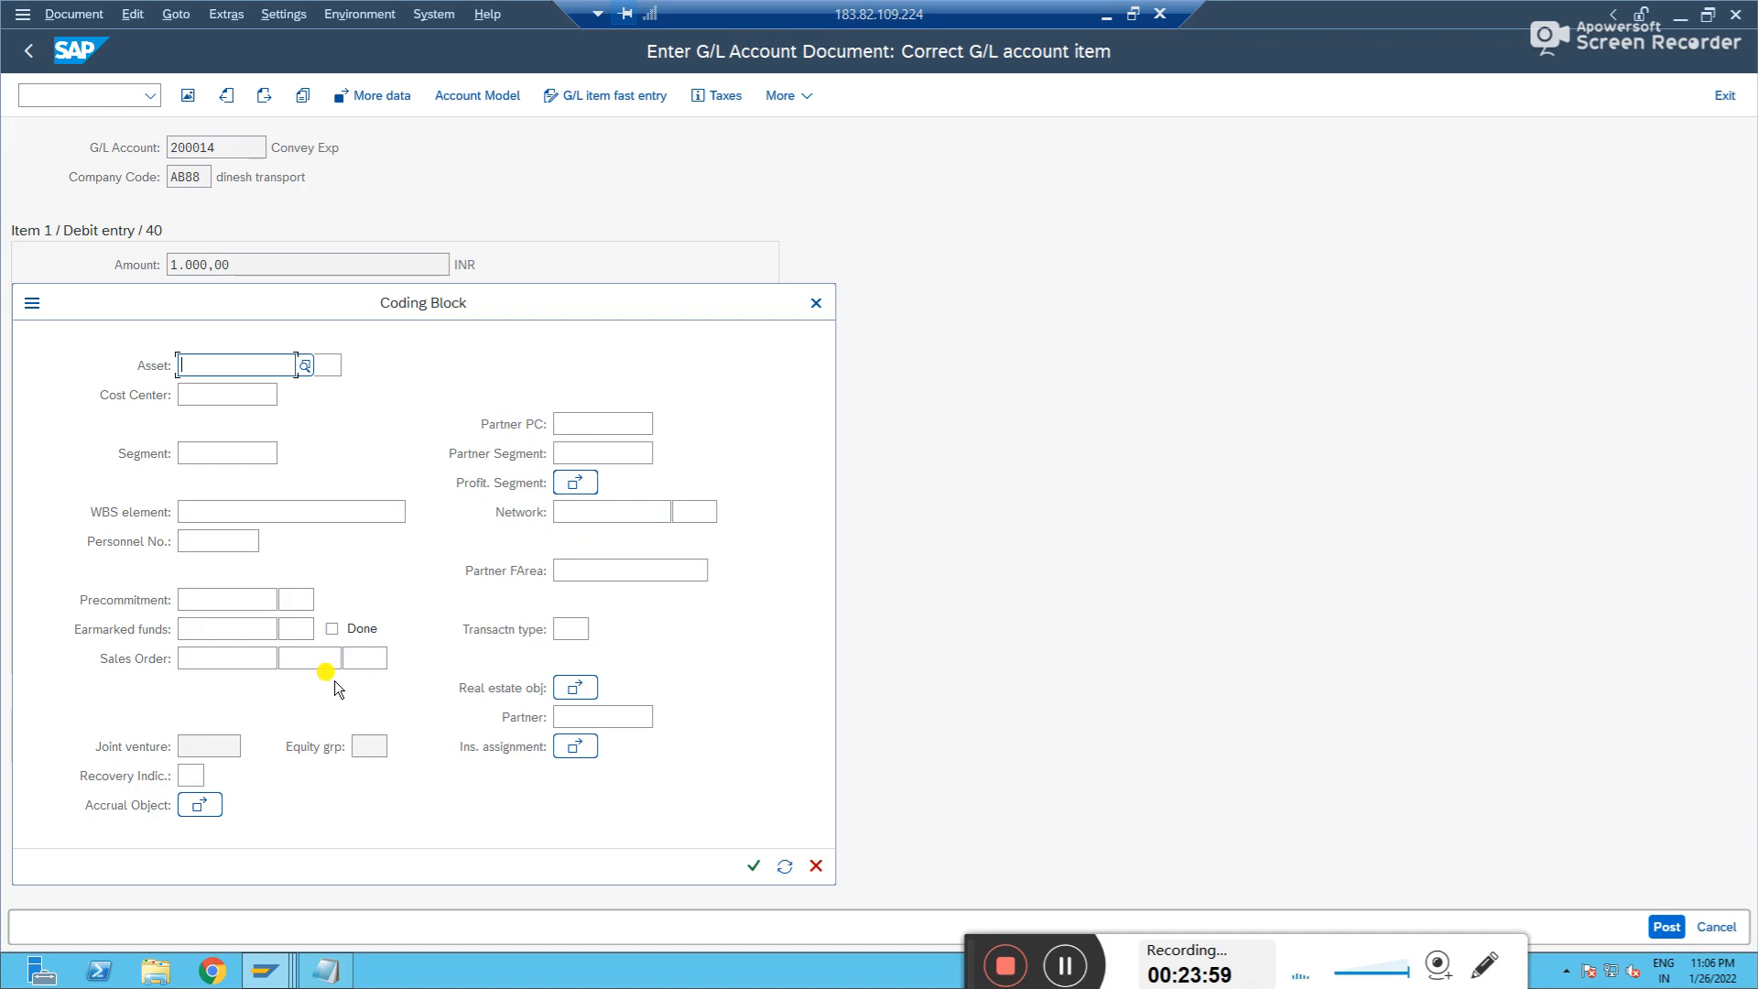
# - Set the debit item's partner profit center to PC.CARS, looking it up by profit center within controlling area AB88, and accept the coding block
pyautogui.click(633, 422)
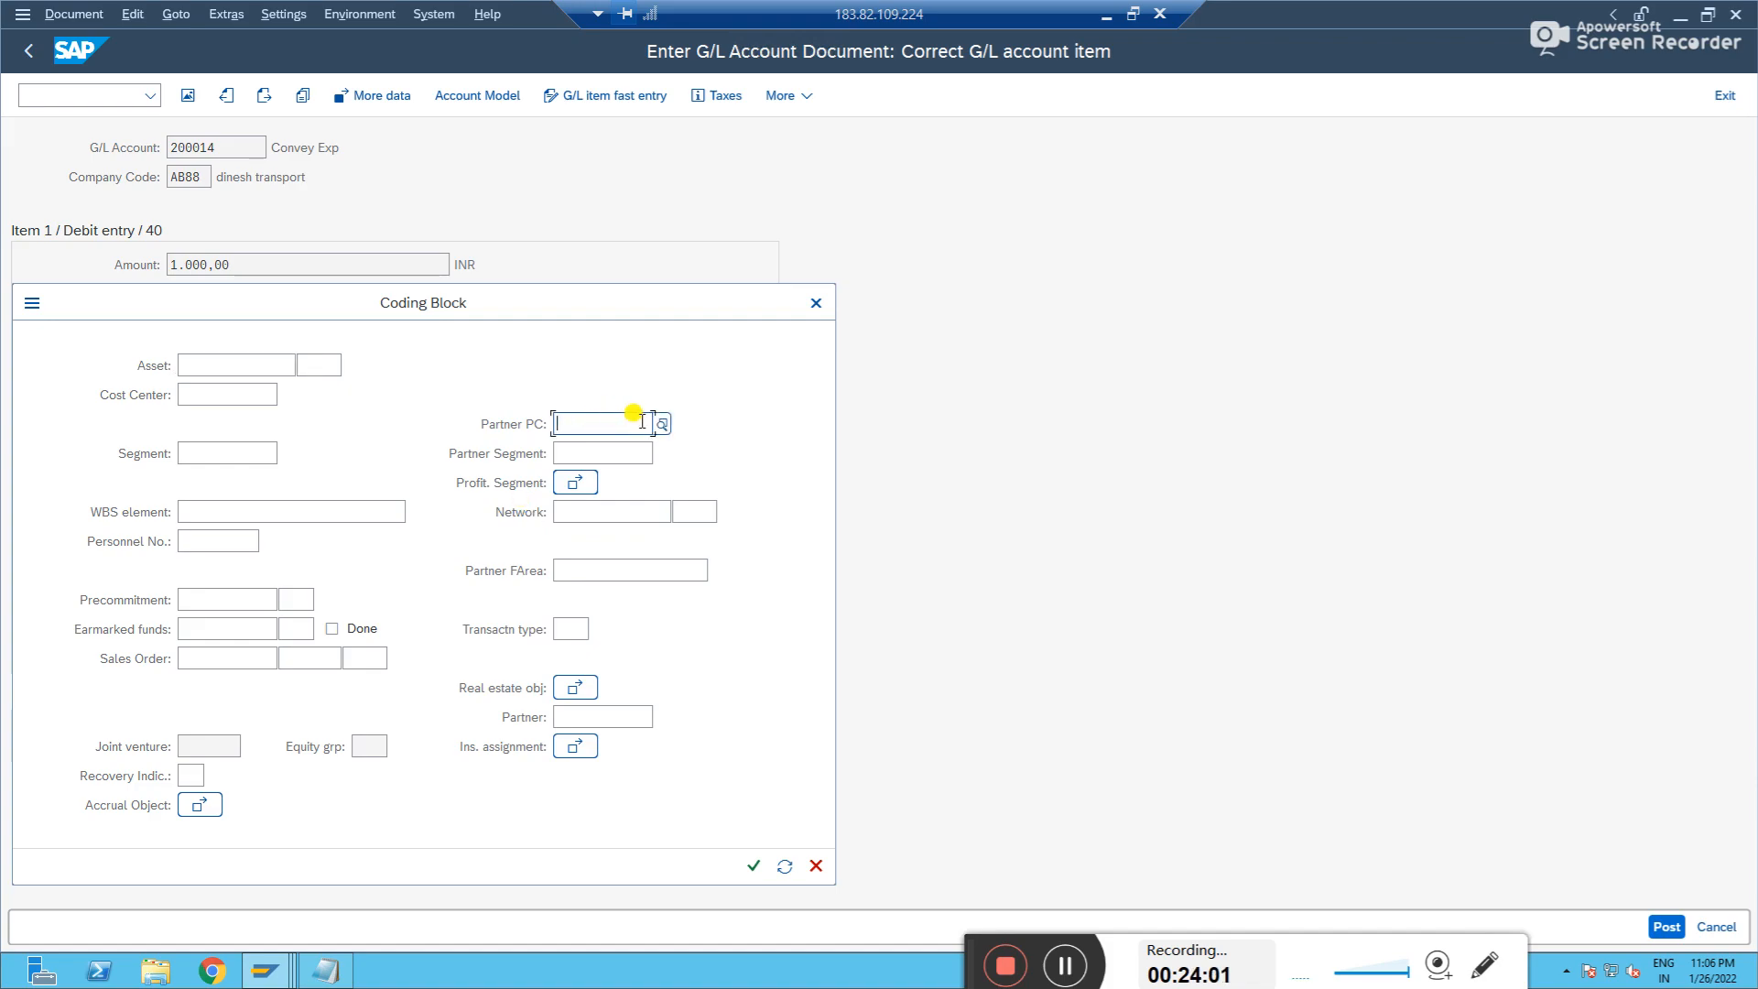
pyautogui.click(661, 424)
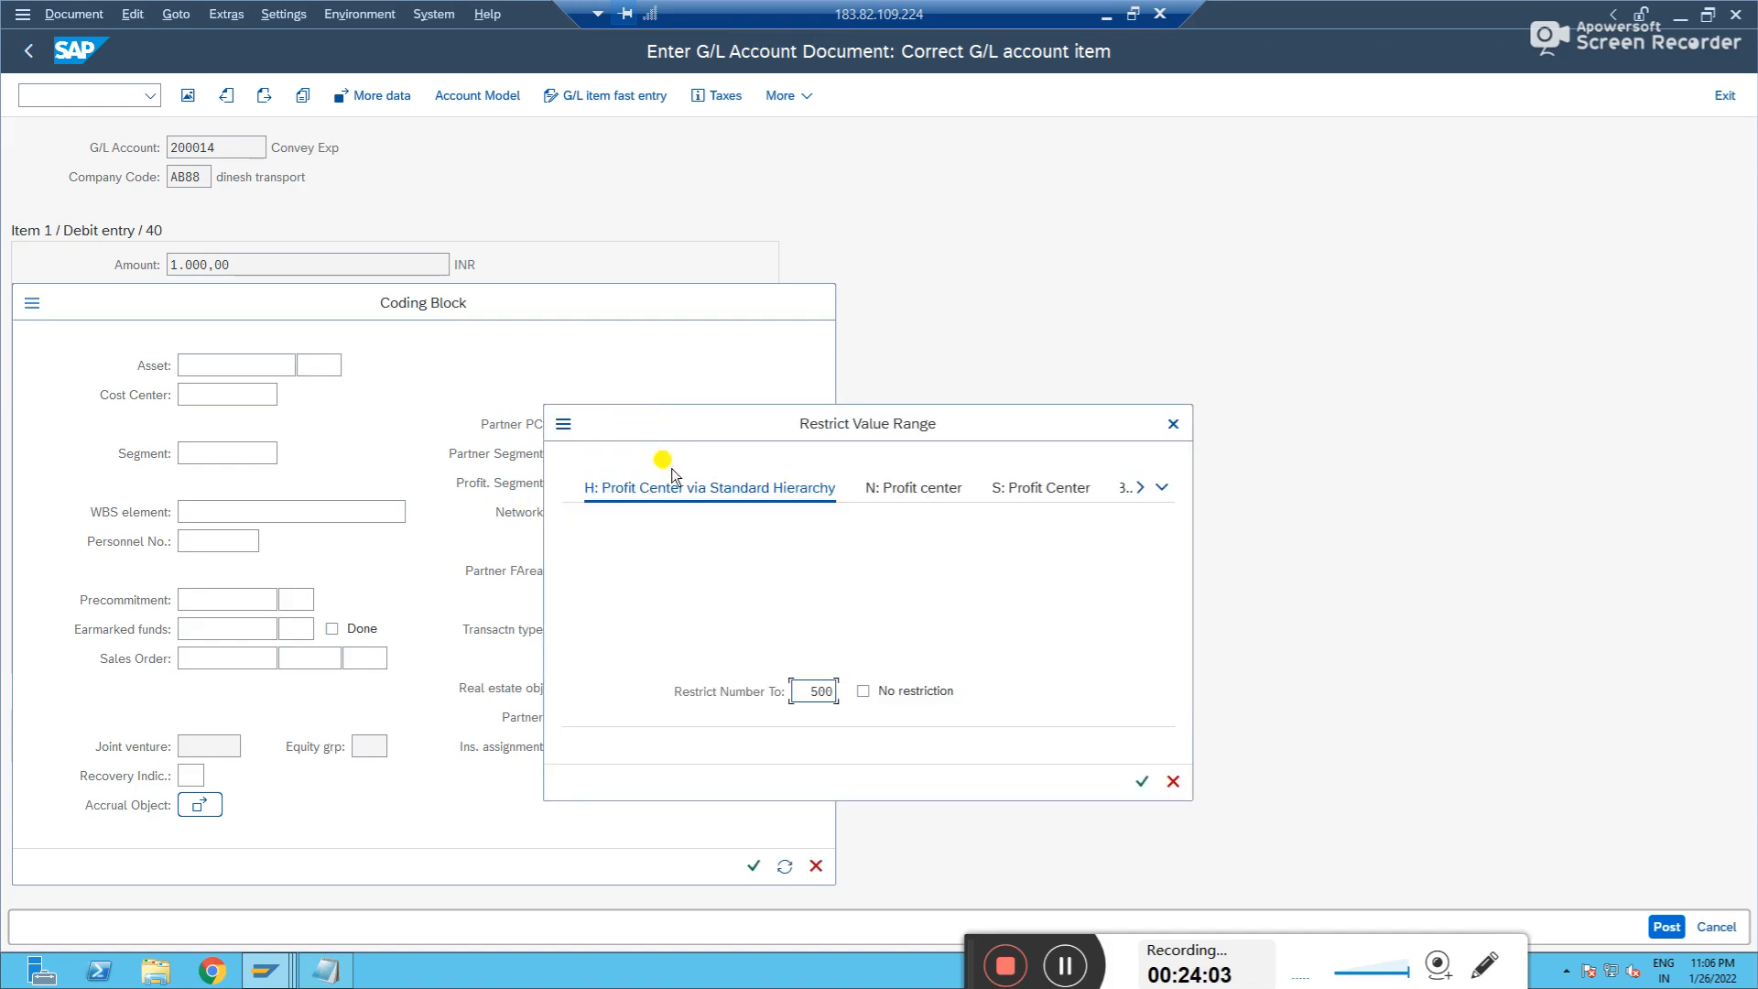
pyautogui.click(941, 490)
pyautogui.click(820, 574)
pyautogui.doubleClick(819, 573)
pyautogui.write('AB88')
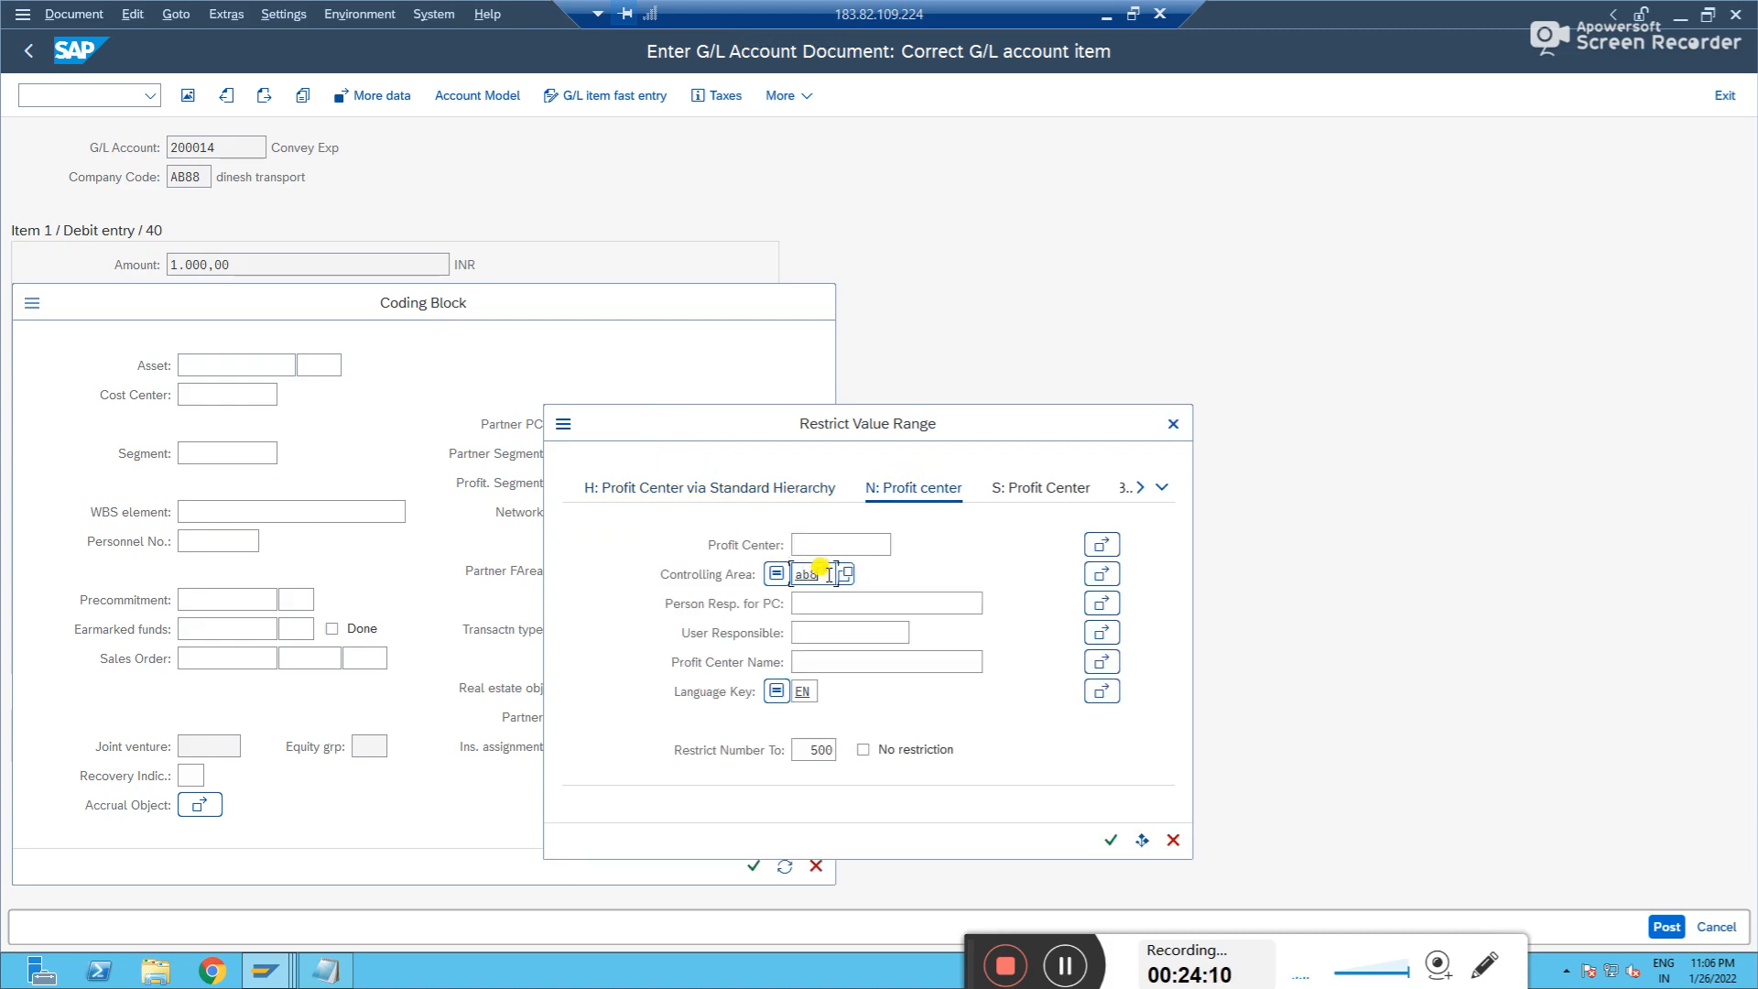
pyautogui.press('Return')
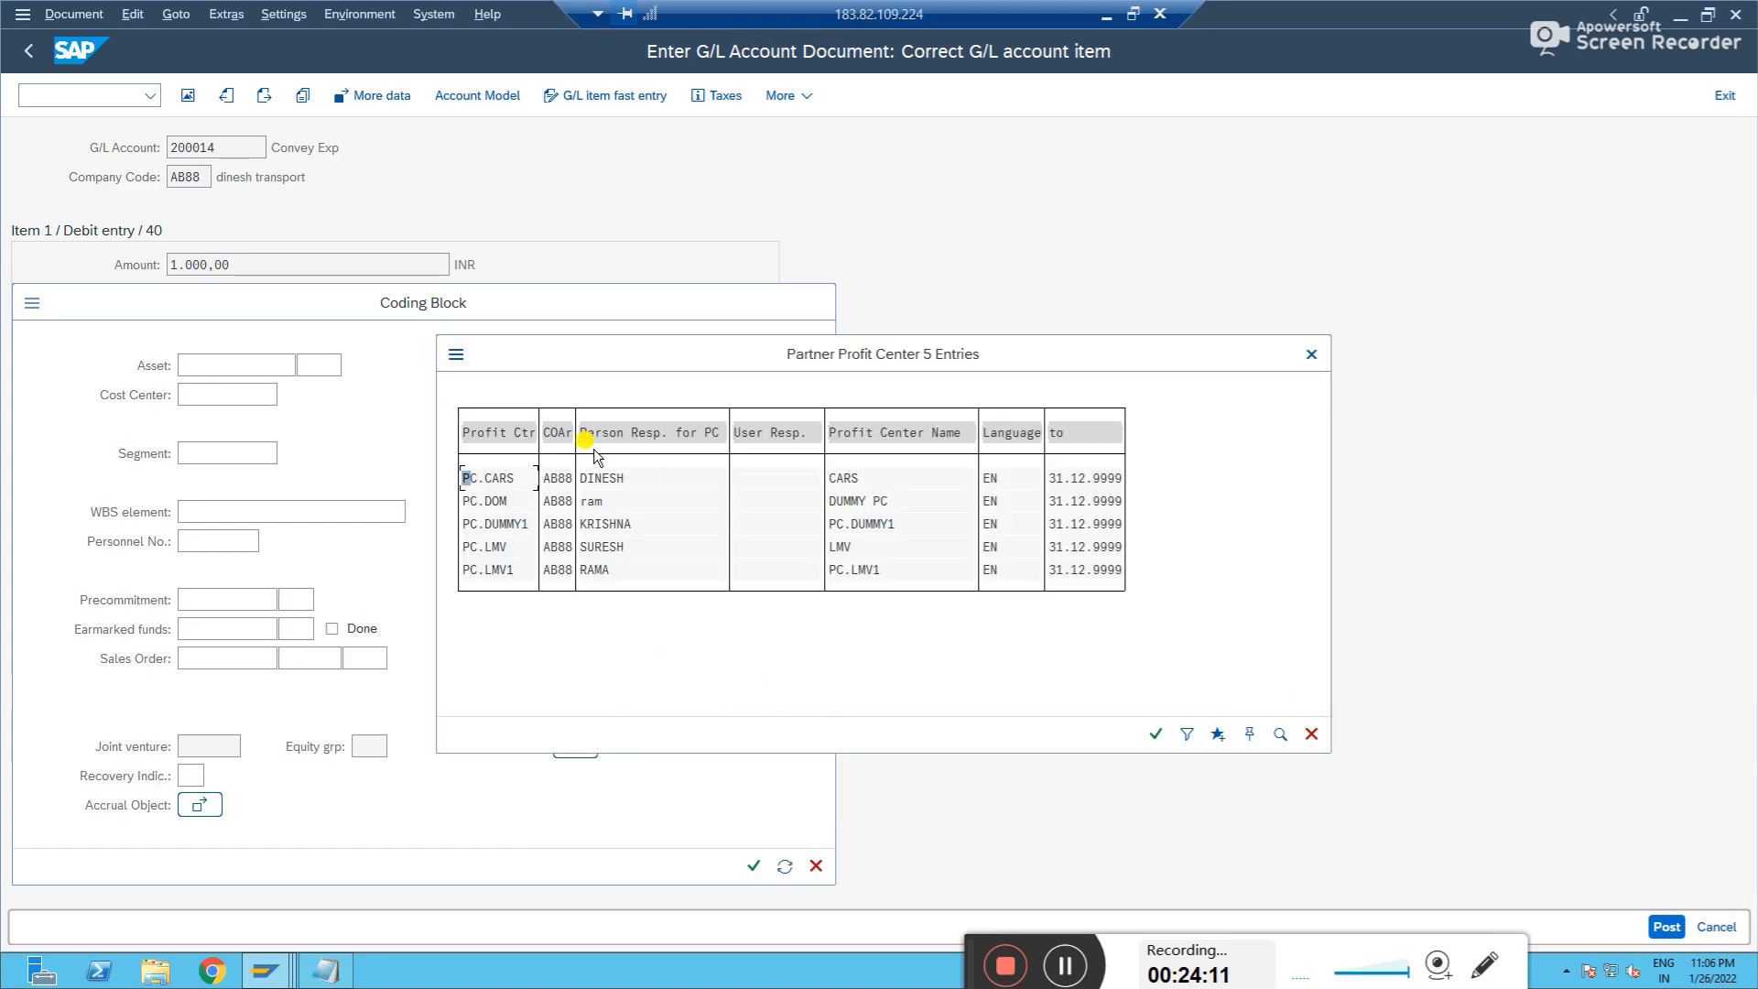
pyautogui.doubleClick(499, 478)
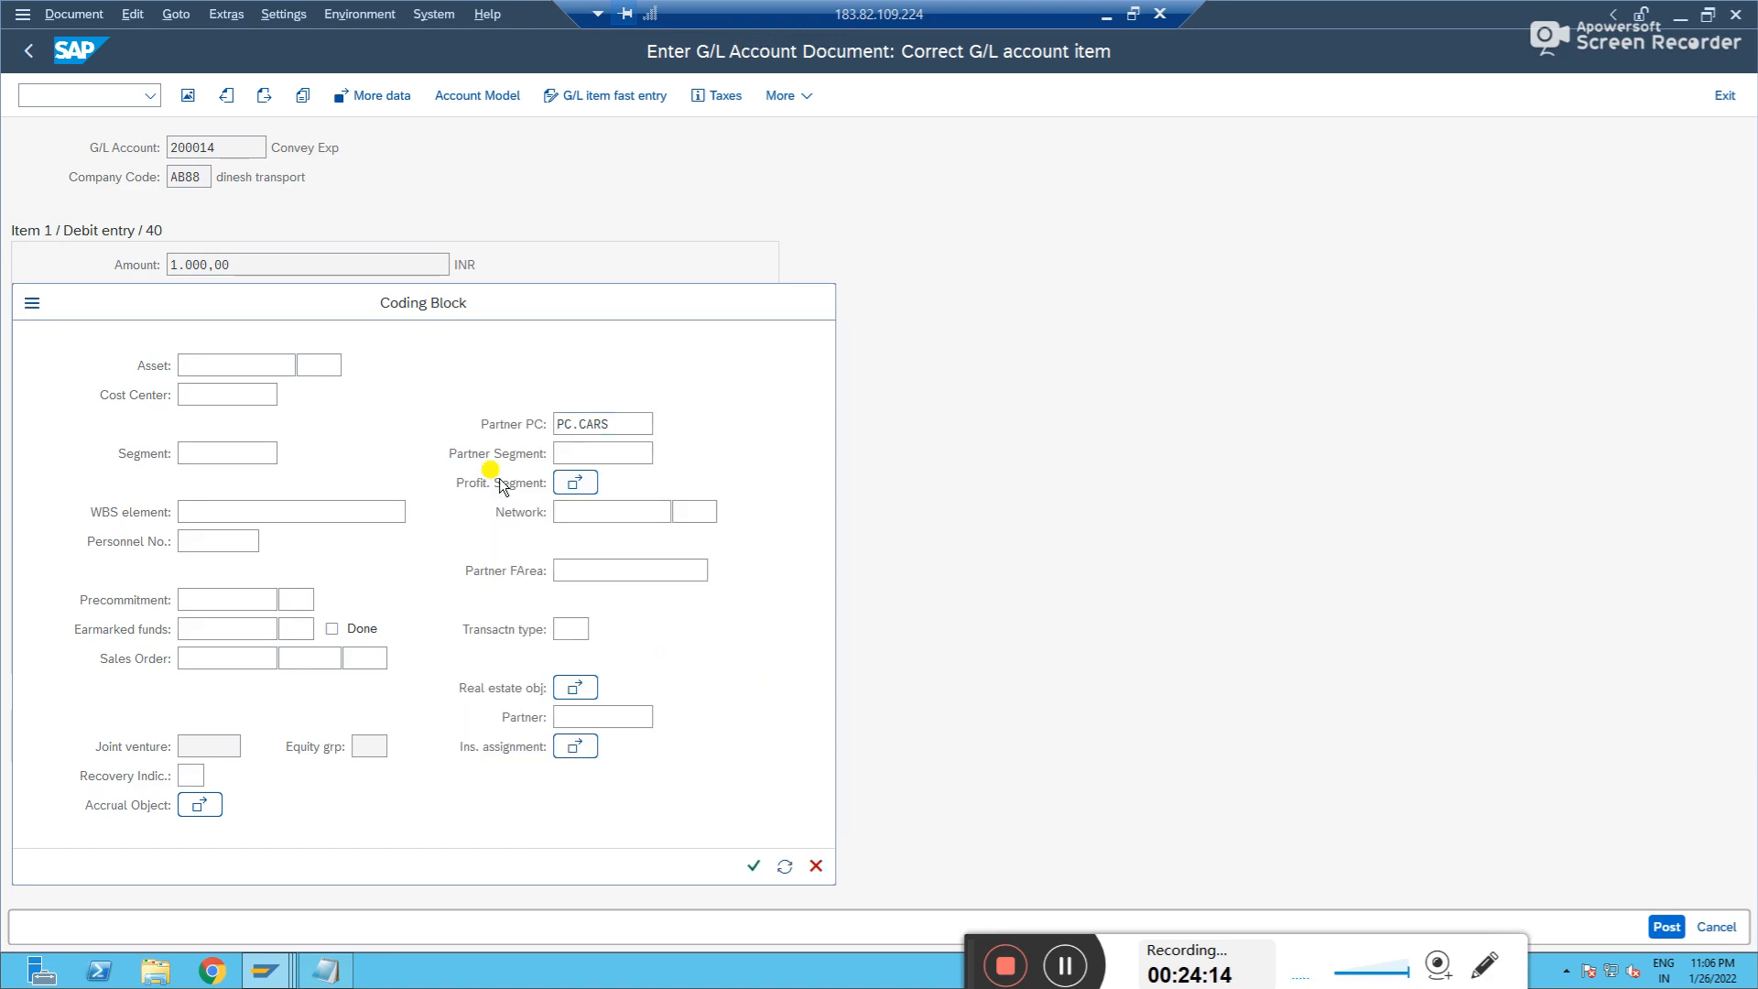
pyautogui.press('Return')
# - Return to the document overview and try to post the document with the corrected debit item
pyautogui.click(187, 96)
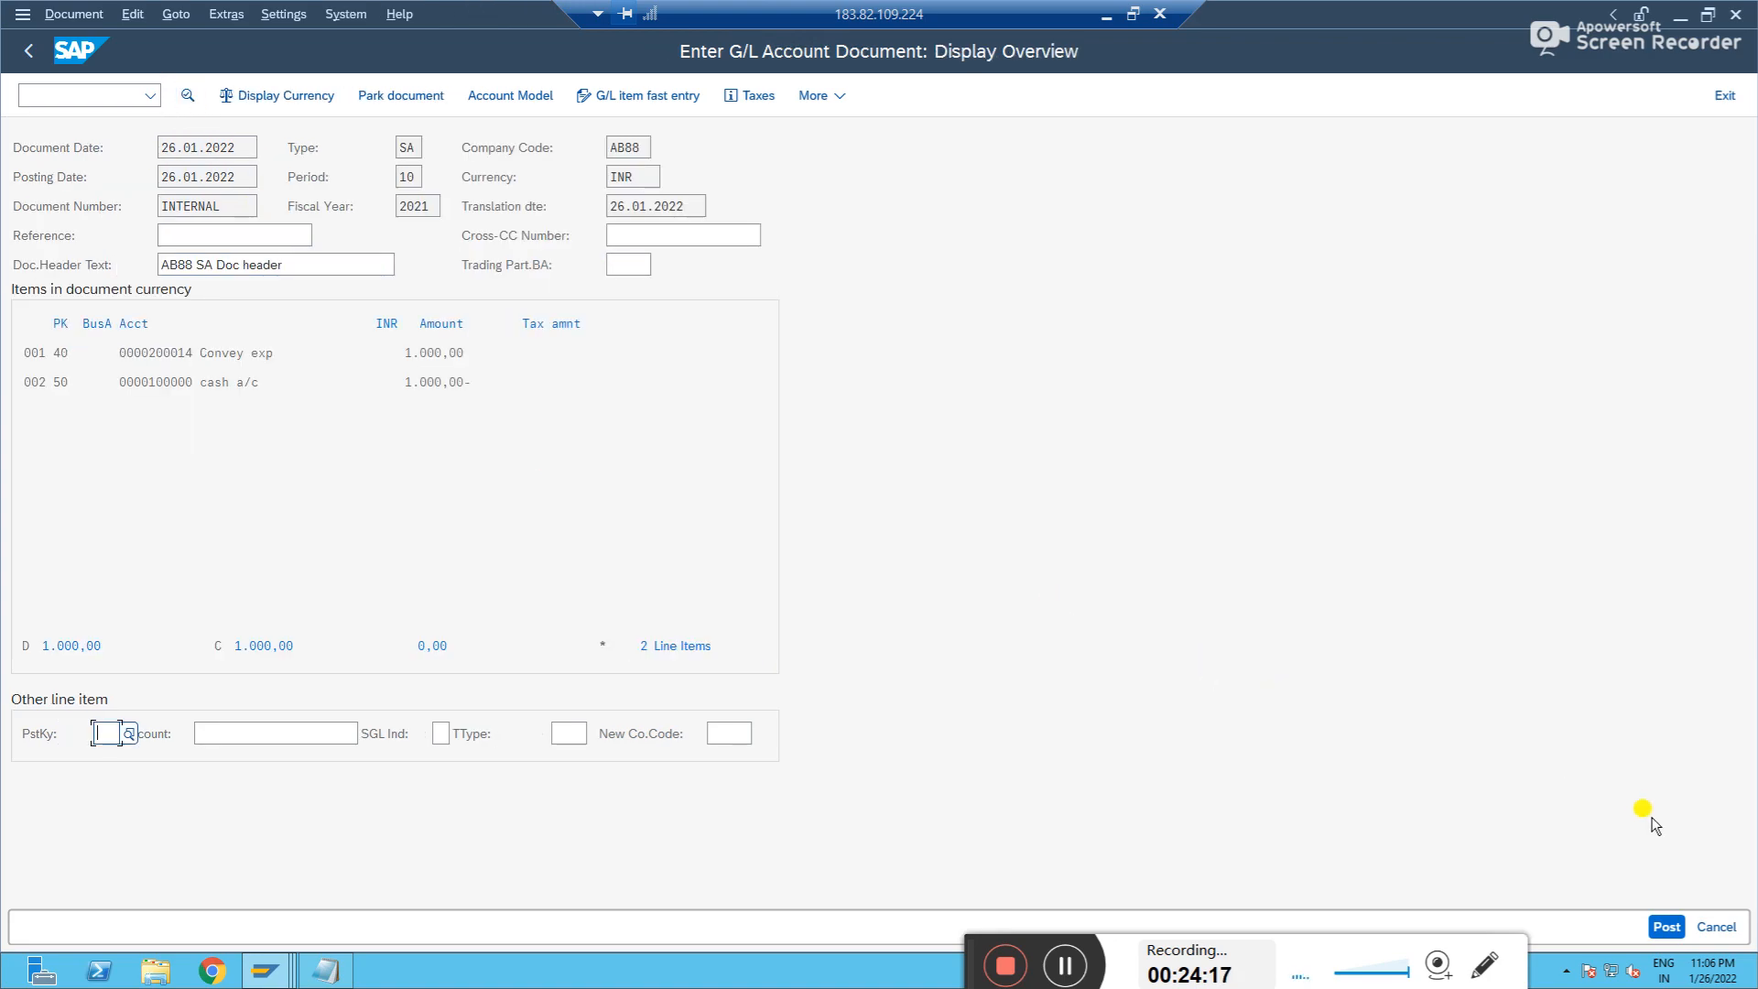
pyautogui.click(1672, 928)
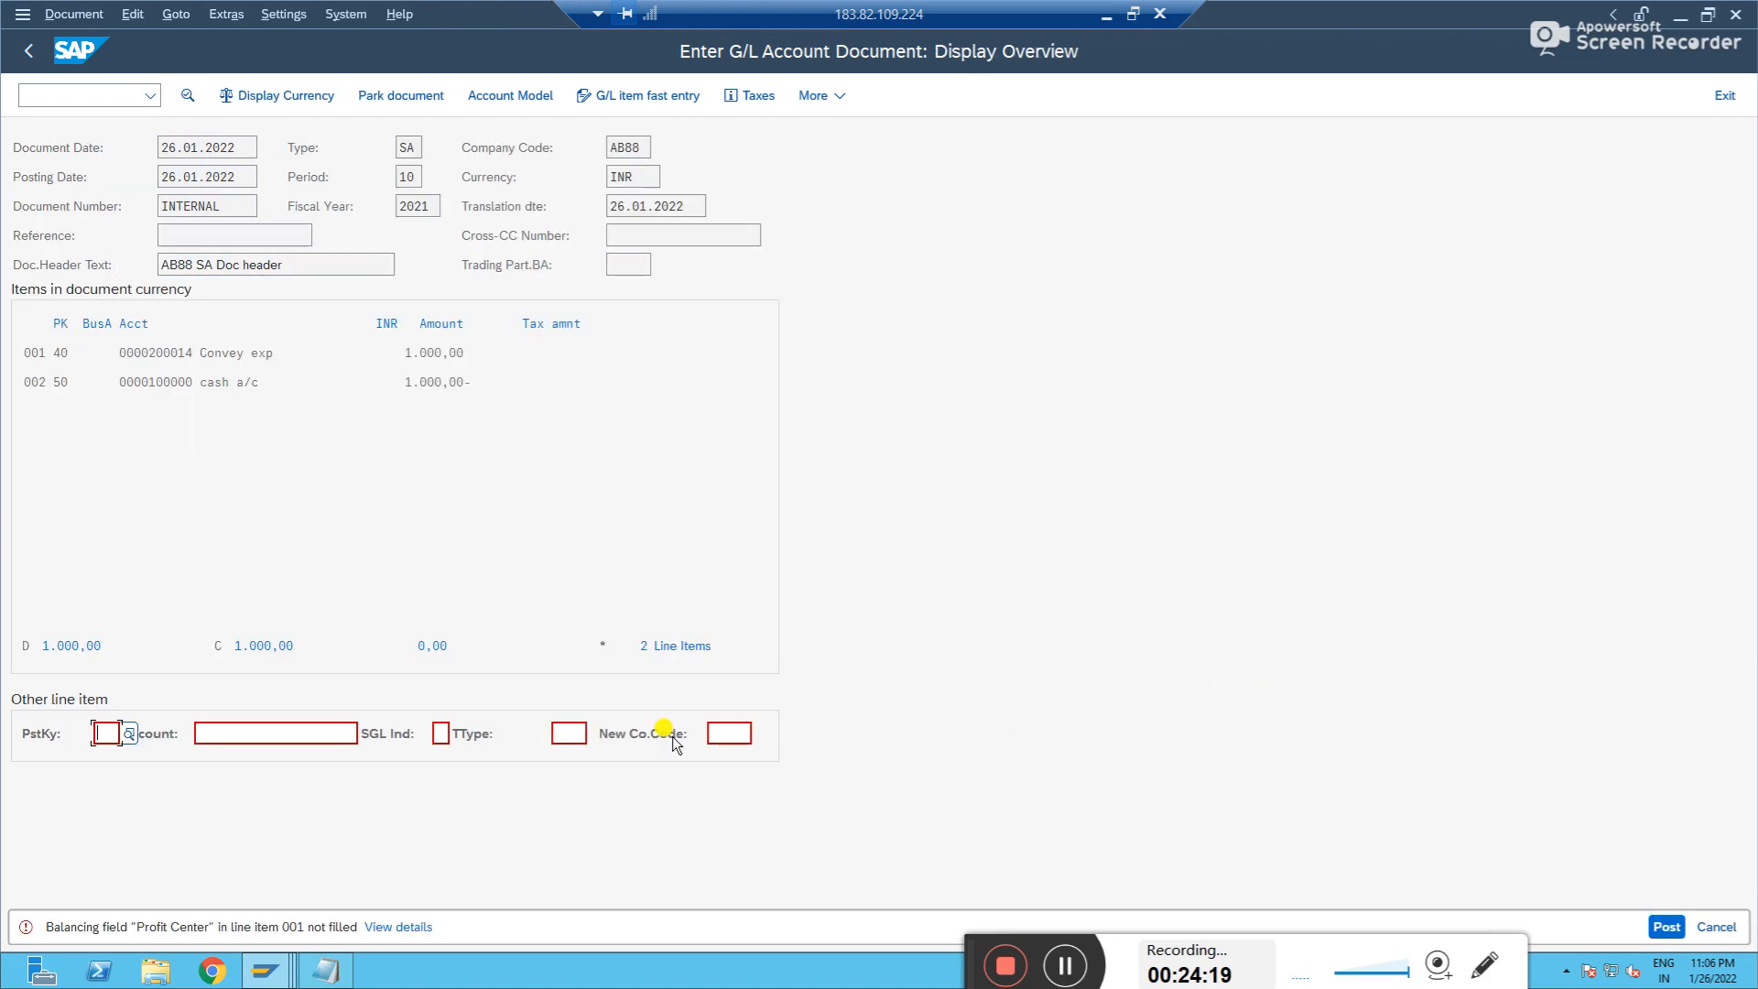
# - Open the cash a/c credit item for correction, try to assign a profitability segment, and acknowledge the resulting message
pyautogui.scroll(-1, 206, 377)
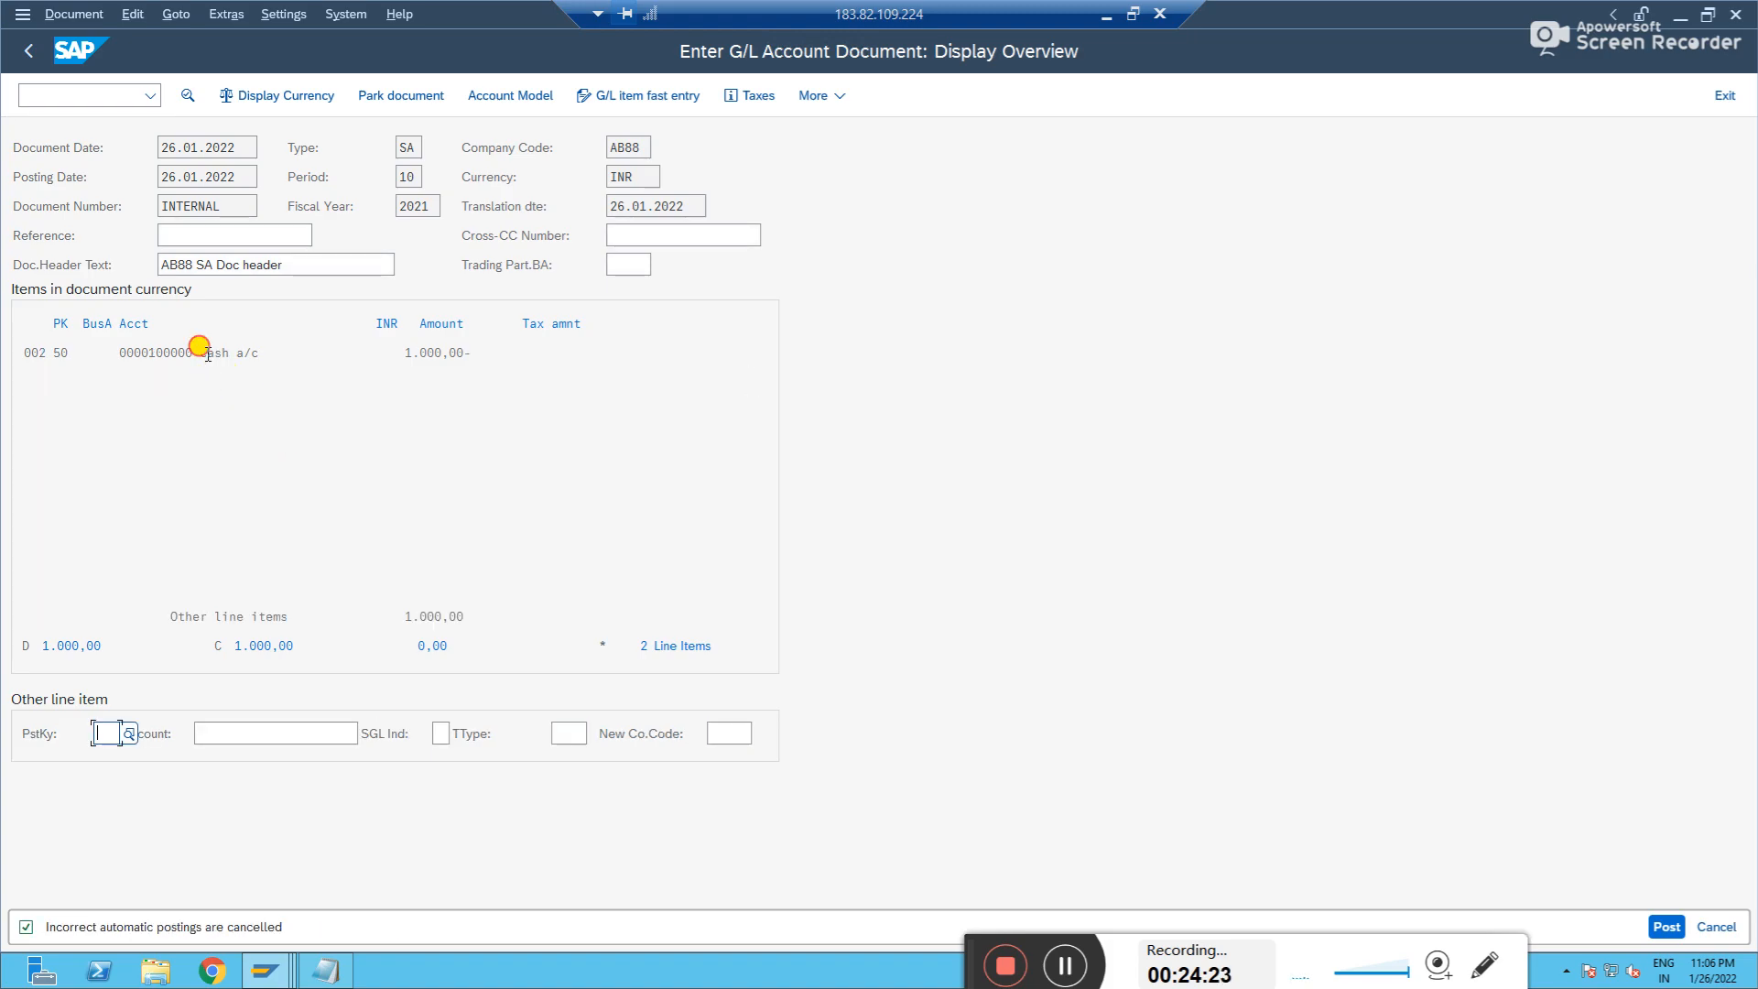
pyautogui.doubleClick(203, 346)
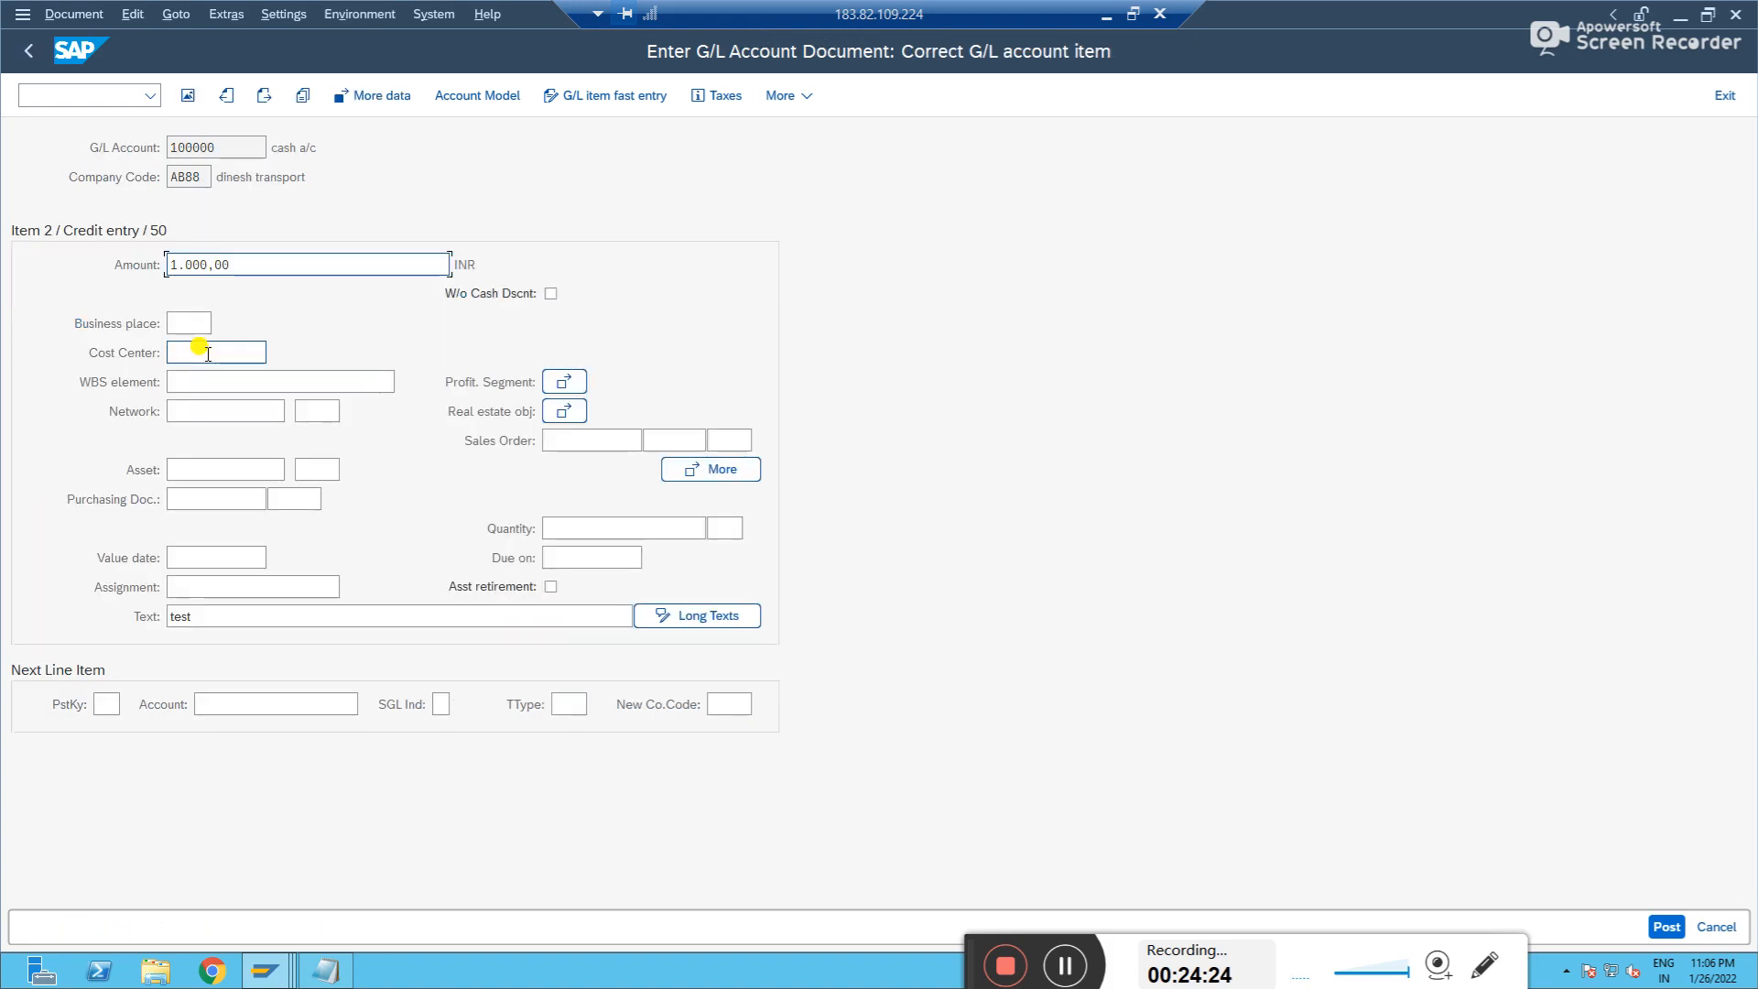
pyautogui.click(566, 383)
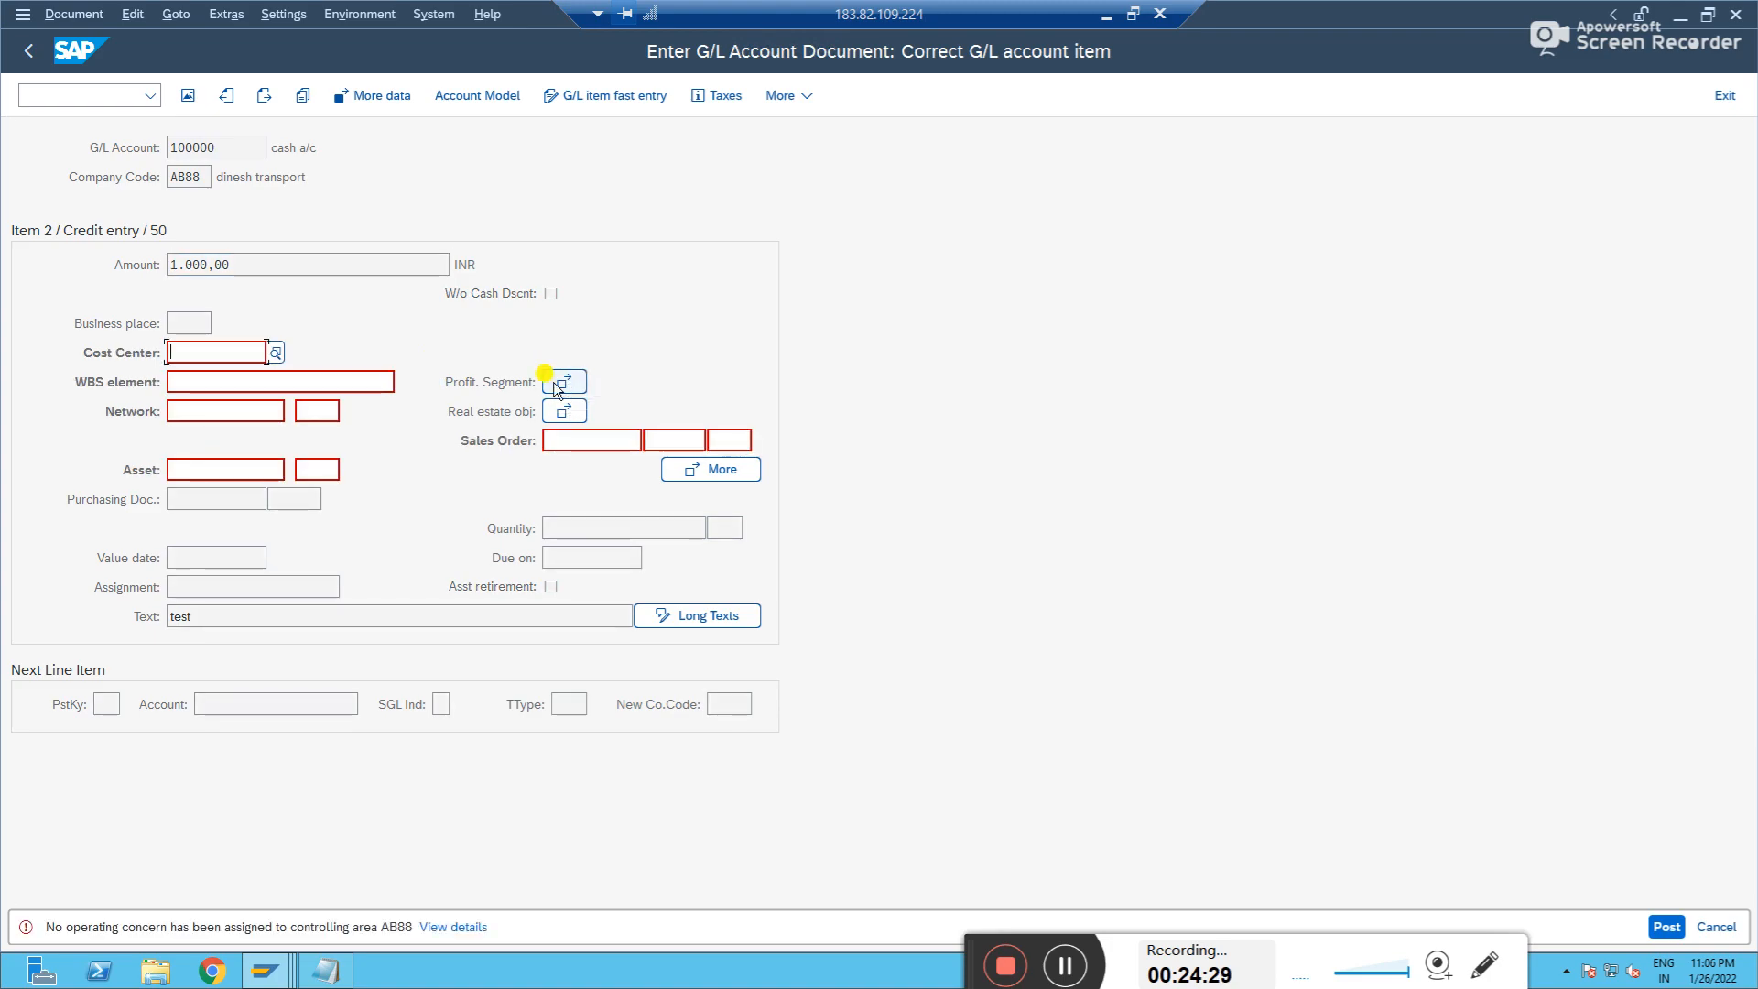
pyautogui.press('Return')
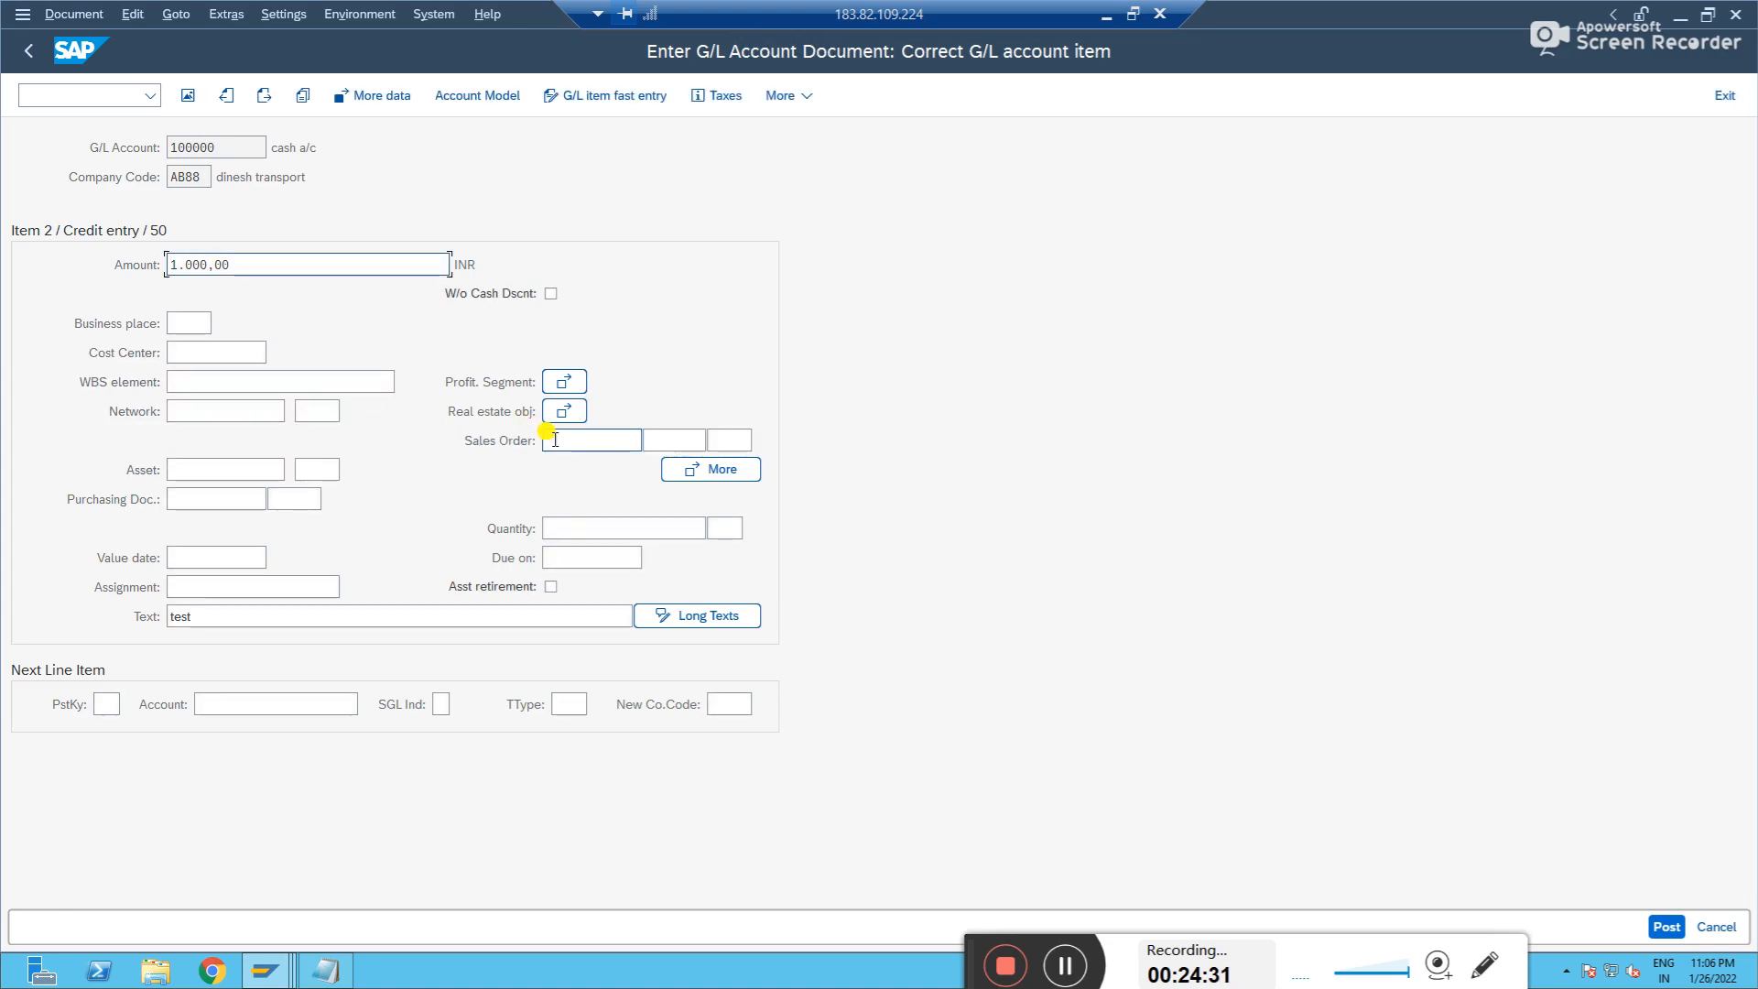
# - Check the cash item's coding block for a profit center field, then try posting again from the document overview
pyautogui.click(687, 469)
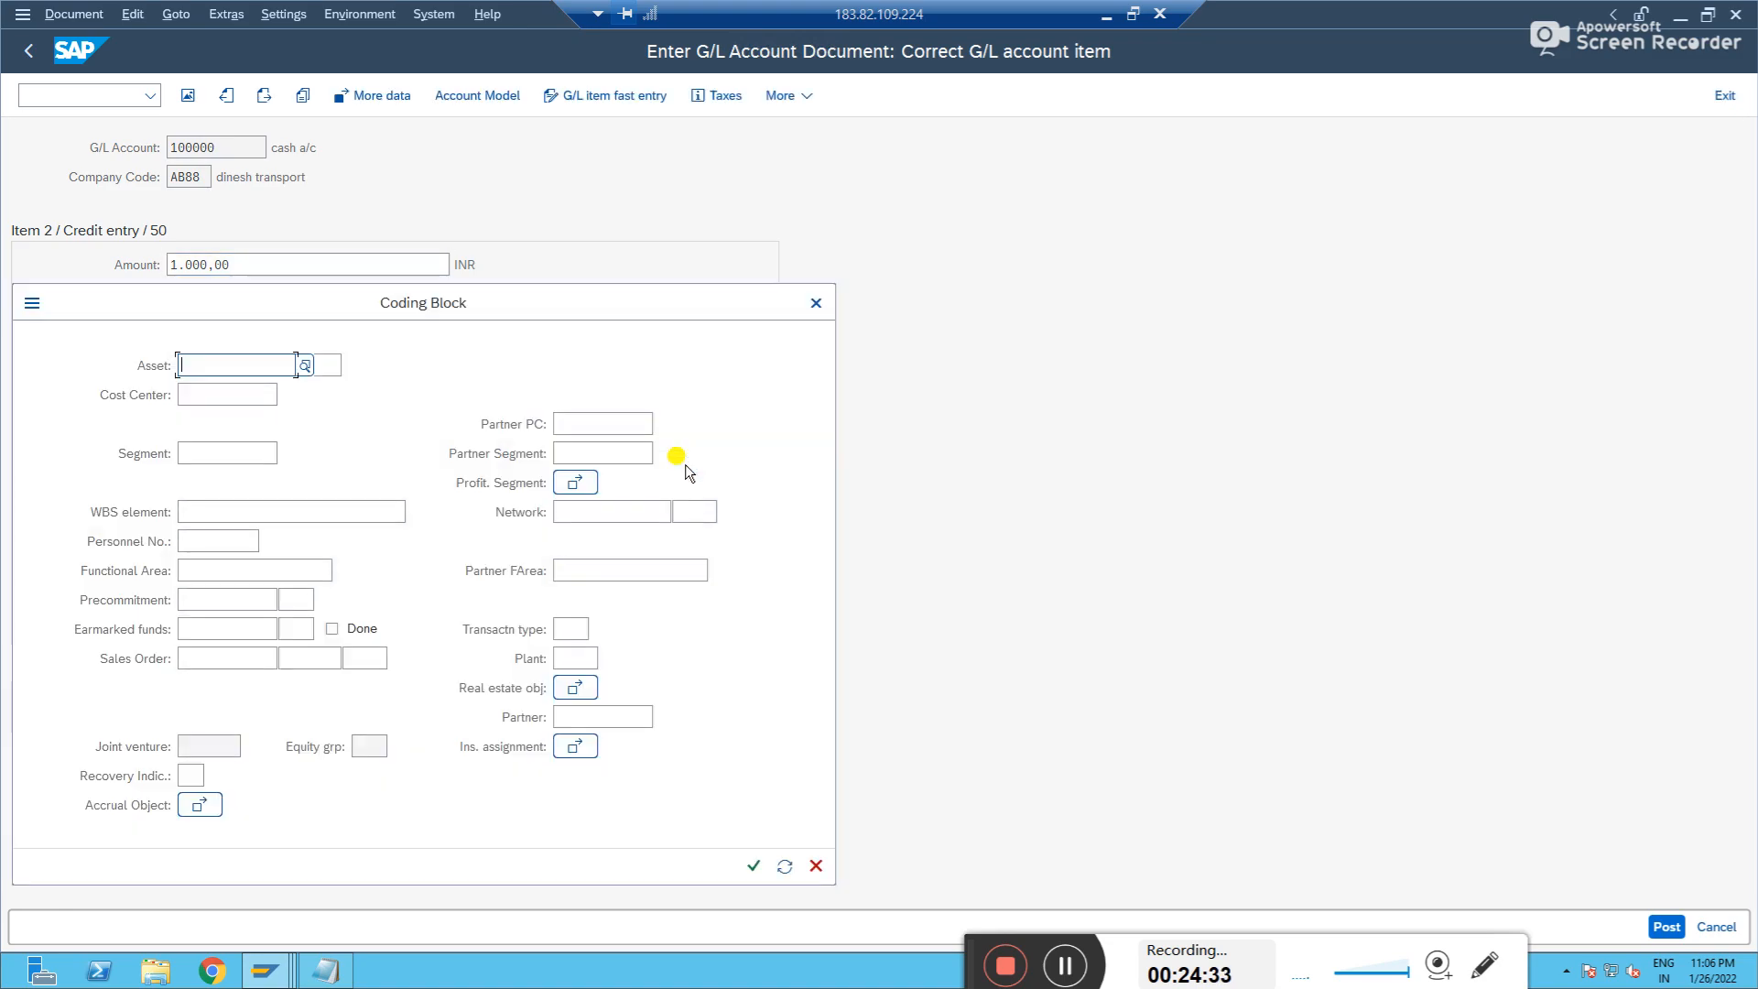
pyautogui.click(595, 423)
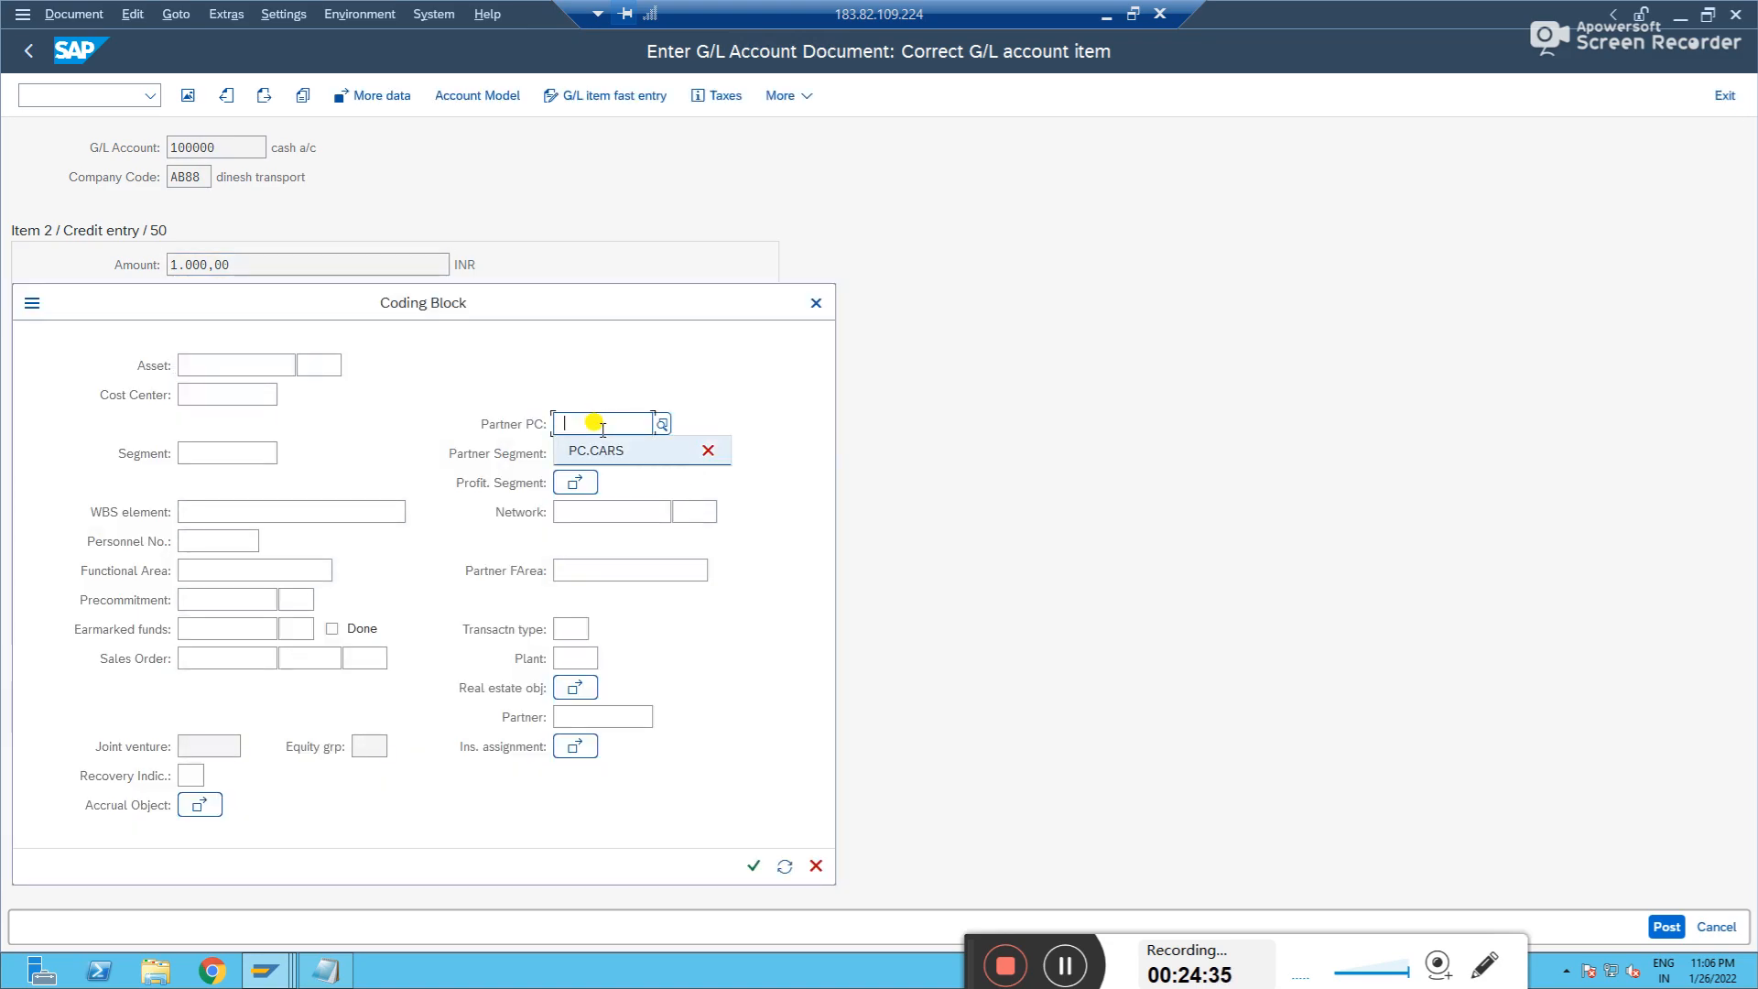
pyautogui.press('Return')
pyautogui.click(188, 96)
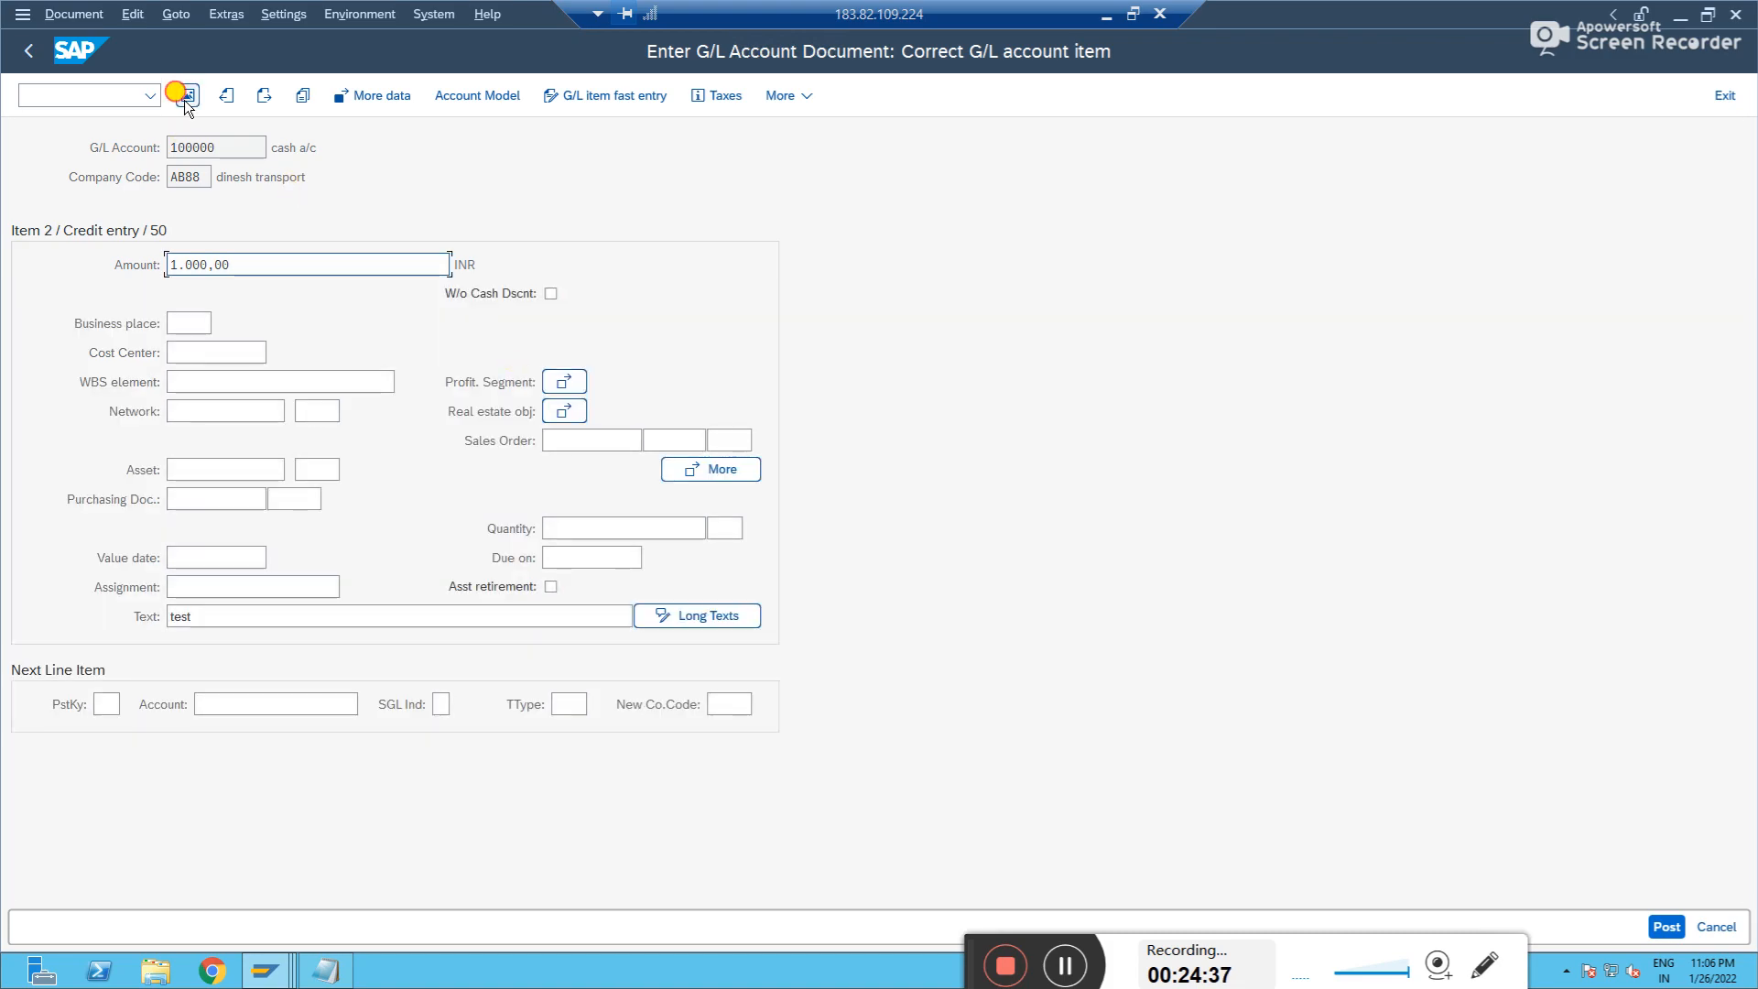
pyautogui.click(1661, 925)
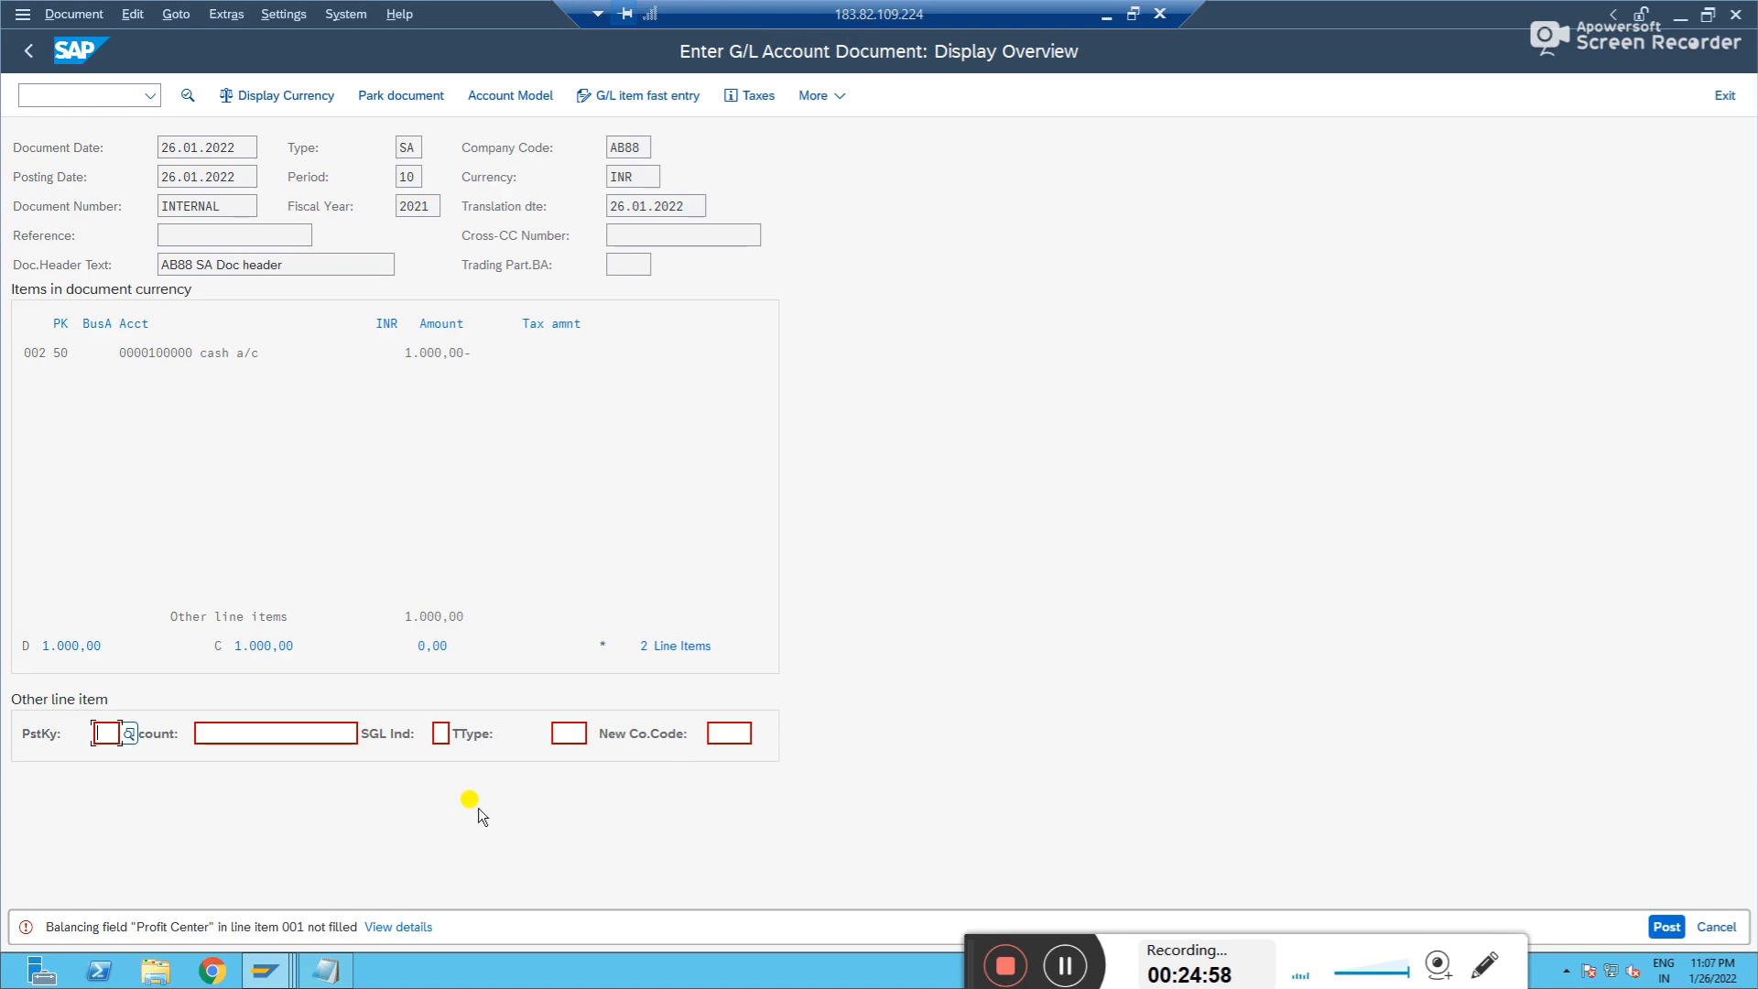
# - Leave the document entry and start the cost center display transaction KS03
pyautogui.click(94, 87)
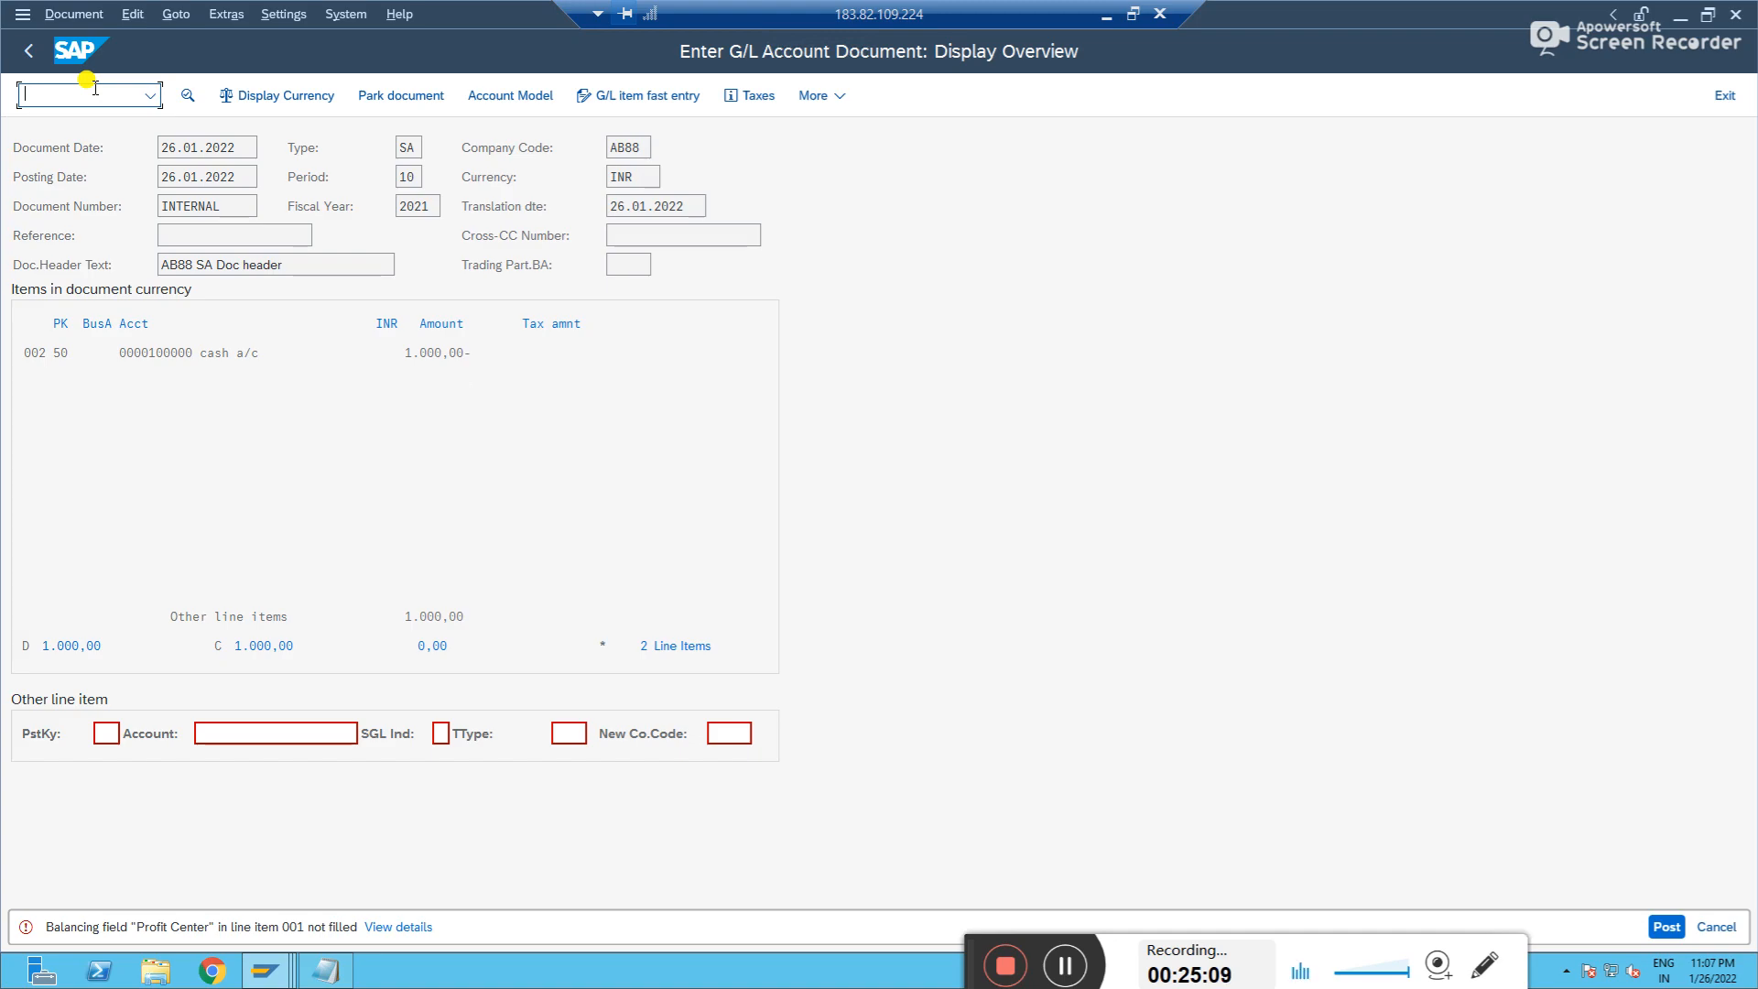
pyautogui.write('/n')
pyautogui.press('BackSpace')
pyautogui.write('n')
pyautogui.press('BackSpace')
pyautogui.write('/nks03')
pyautogui.press('Return')
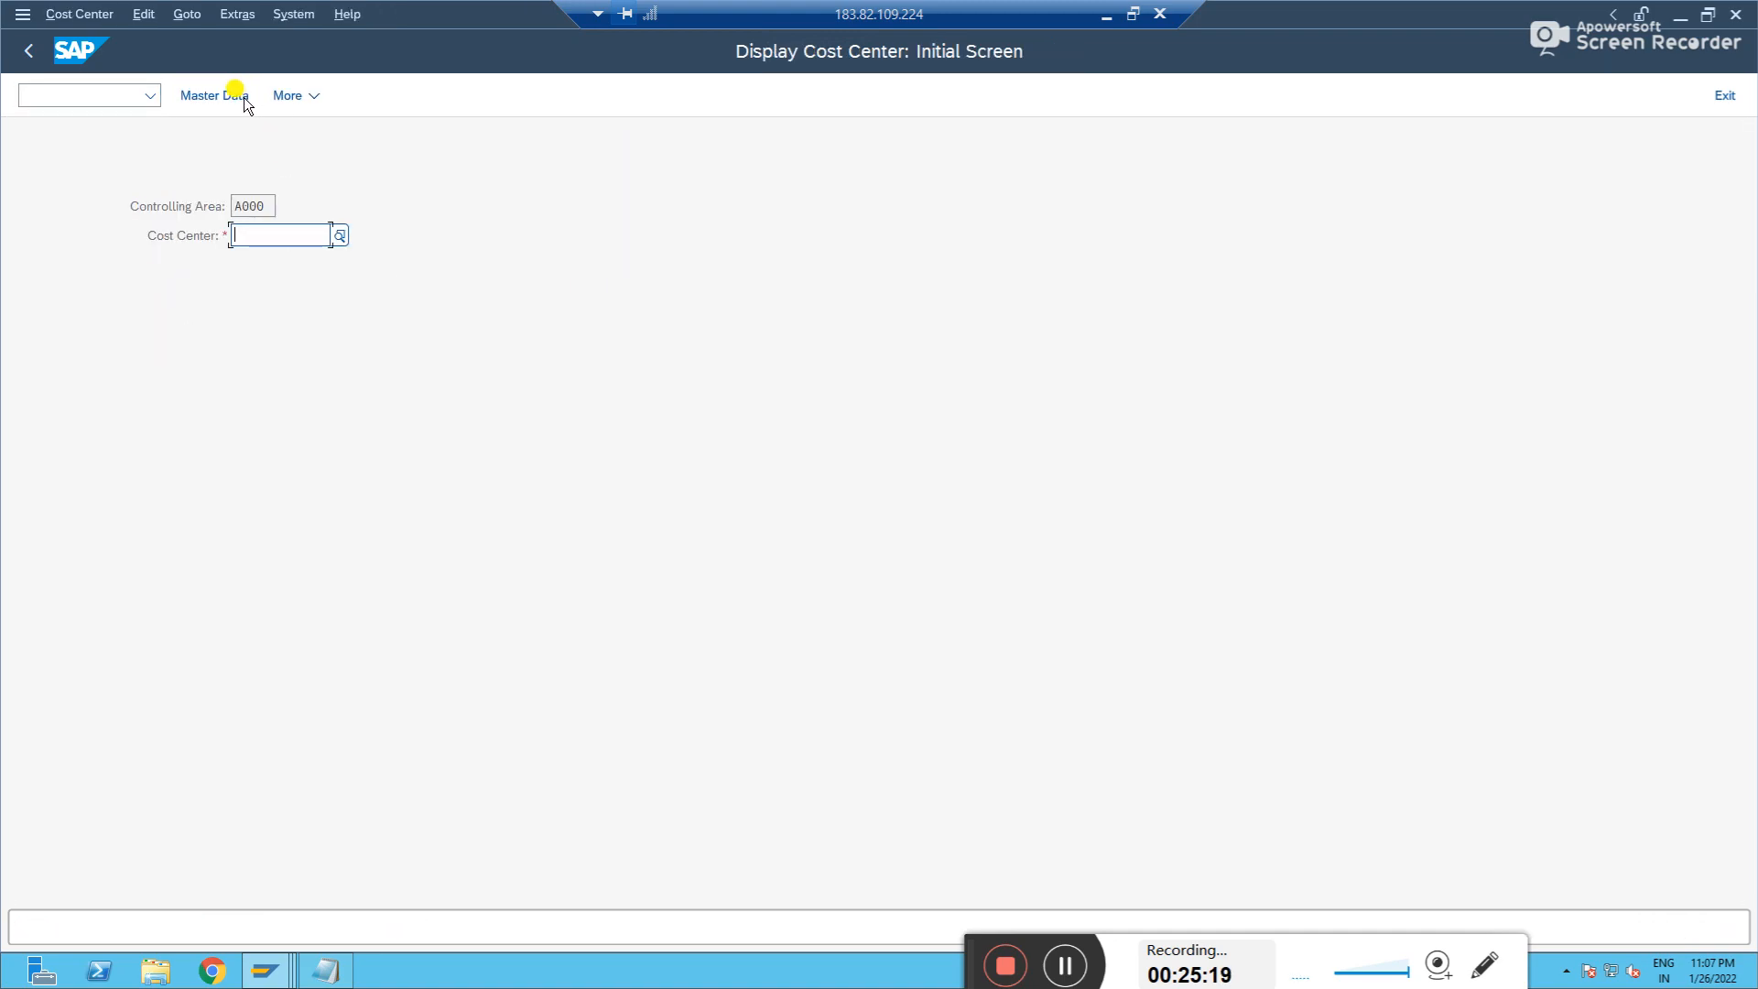
# - Set the controlling area to AB88 for the cost center display
pyautogui.click(236, 13)
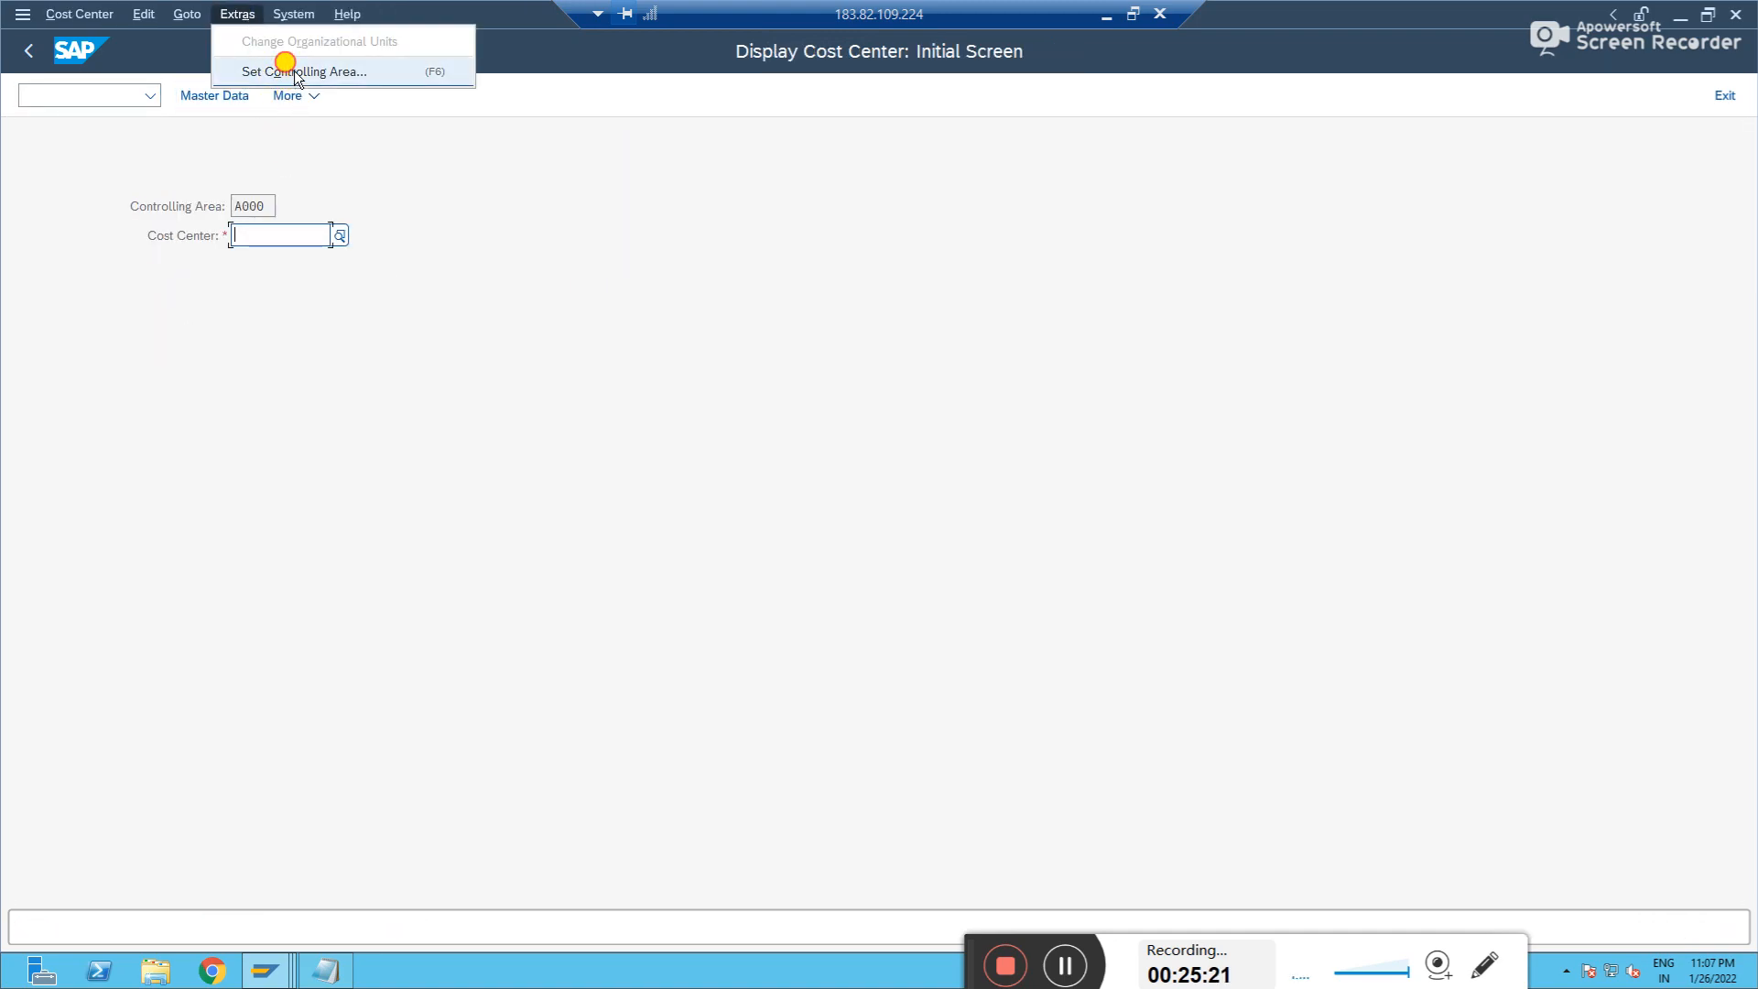
pyautogui.click(295, 71)
pyautogui.write('AB88')
pyautogui.press('Return')
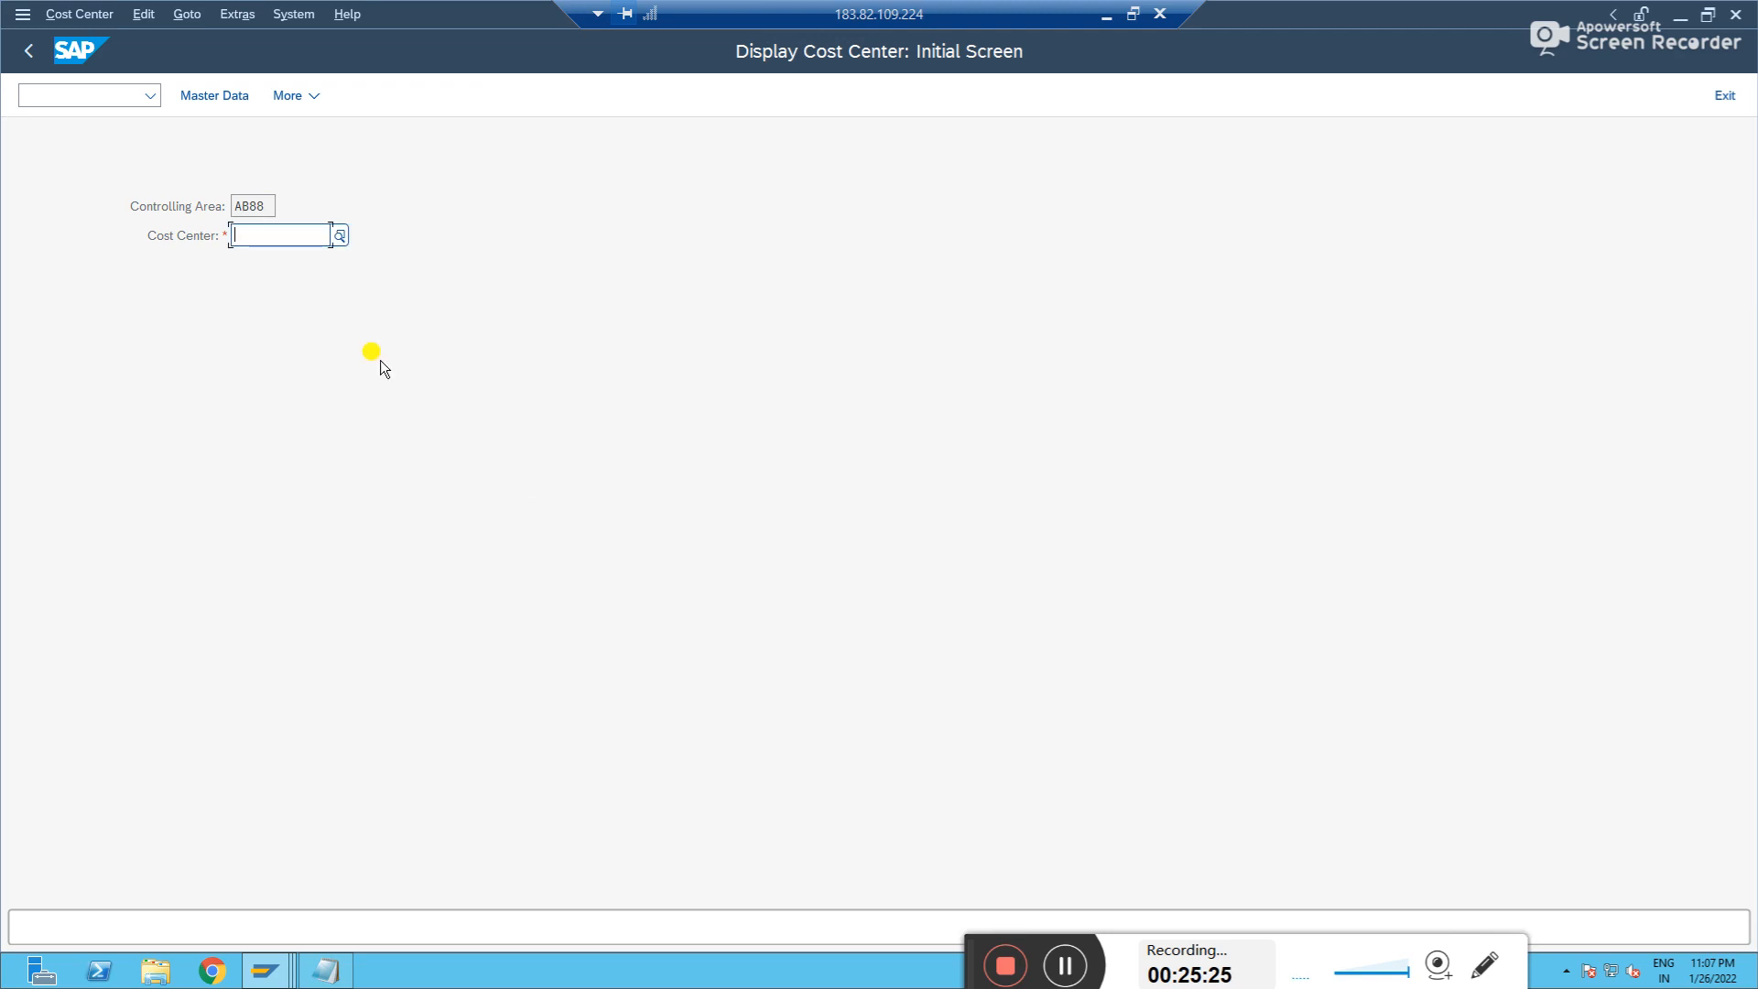
# - Display cost center AB88.MISS, check its basic data for an assigned profit center, and return to the initial screen
pyautogui.click(339, 235)
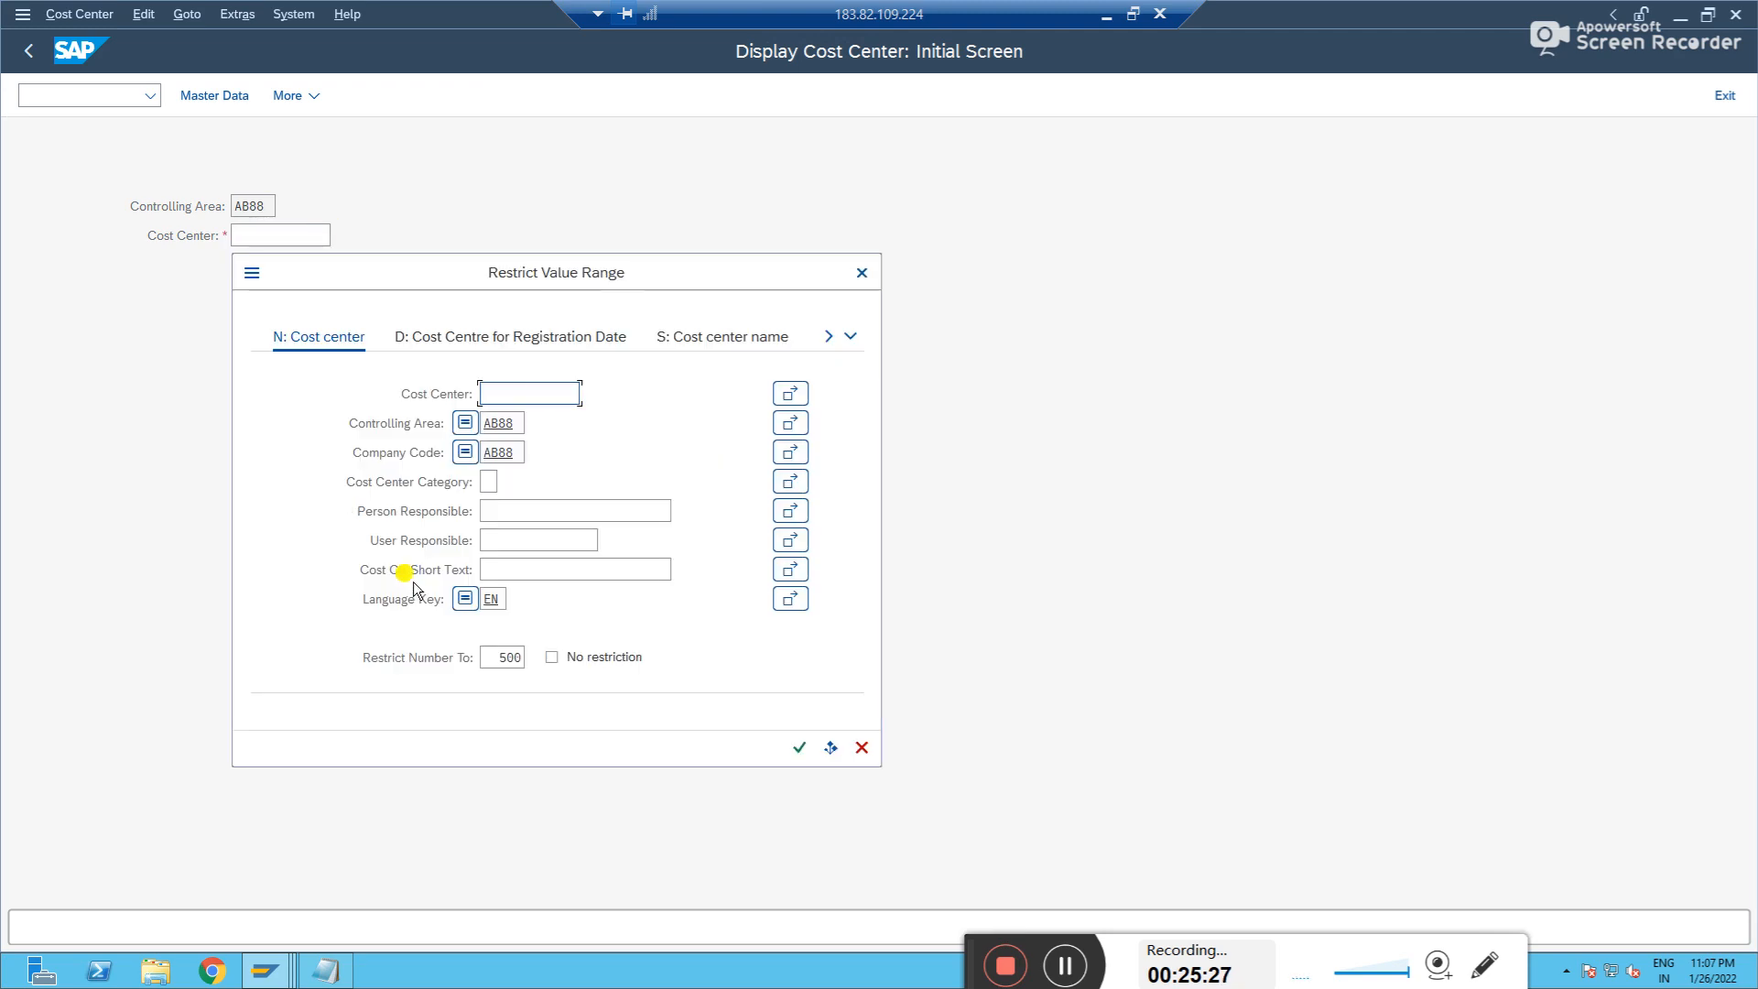
pyautogui.press('Return')
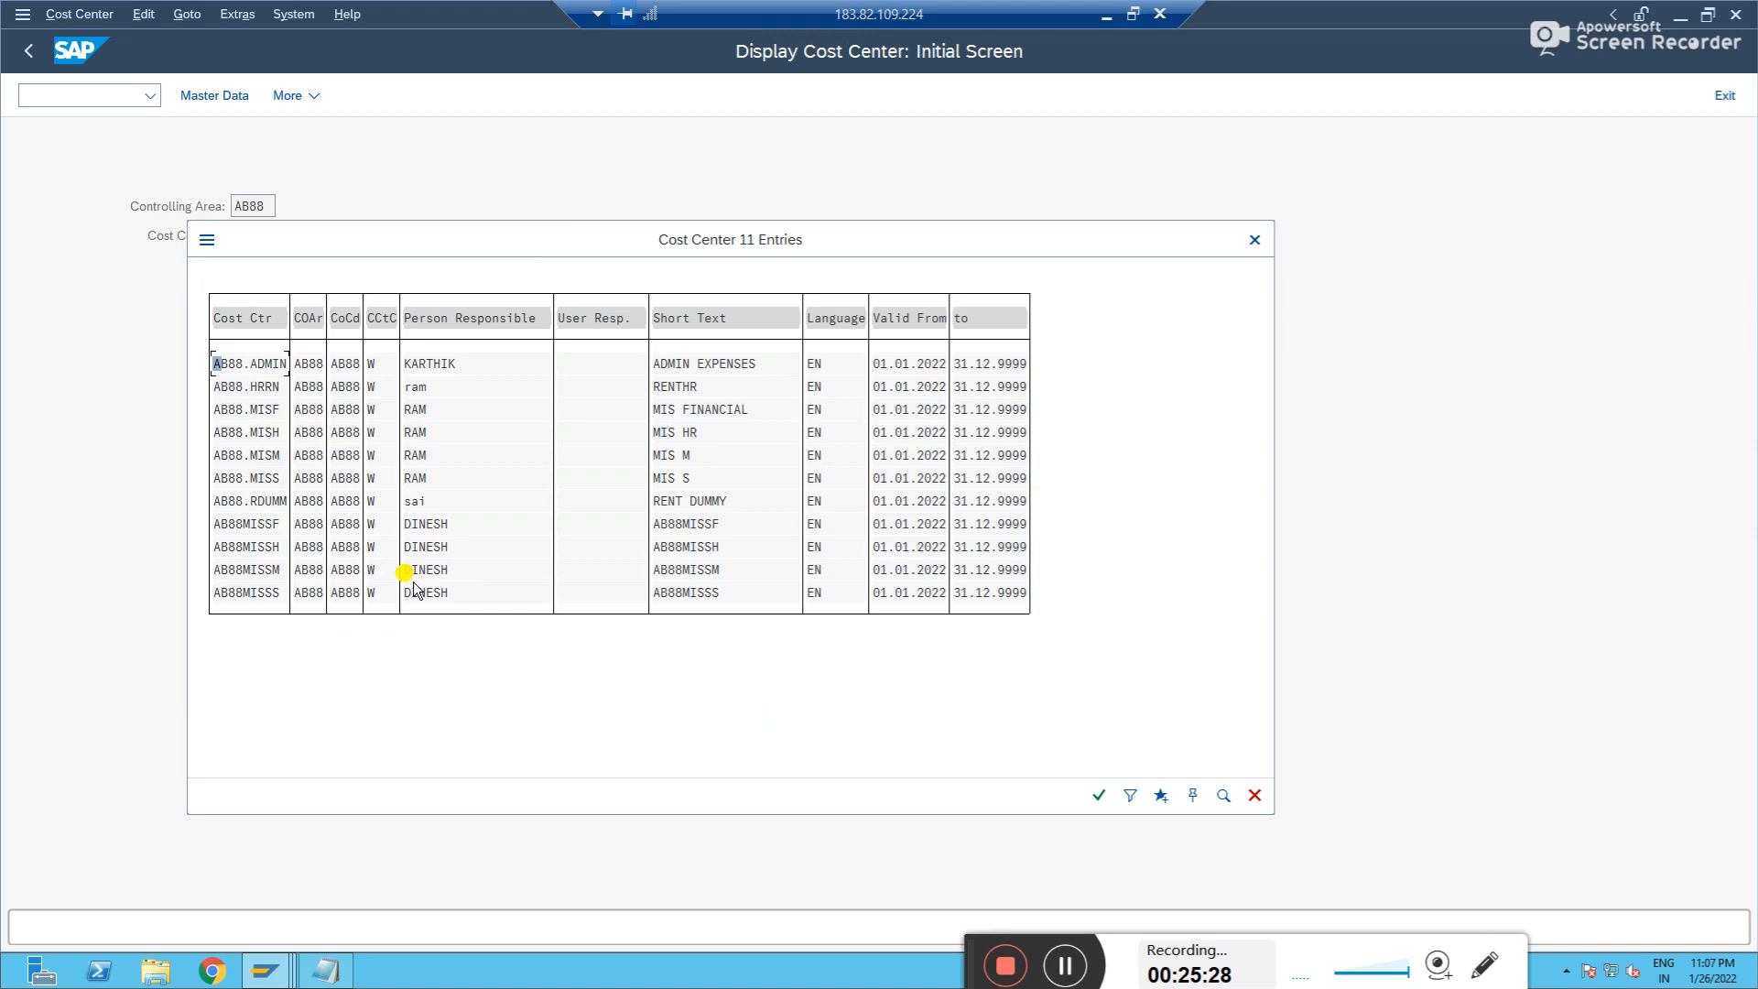
pyautogui.doubleClick(260, 480)
pyautogui.press('Return')
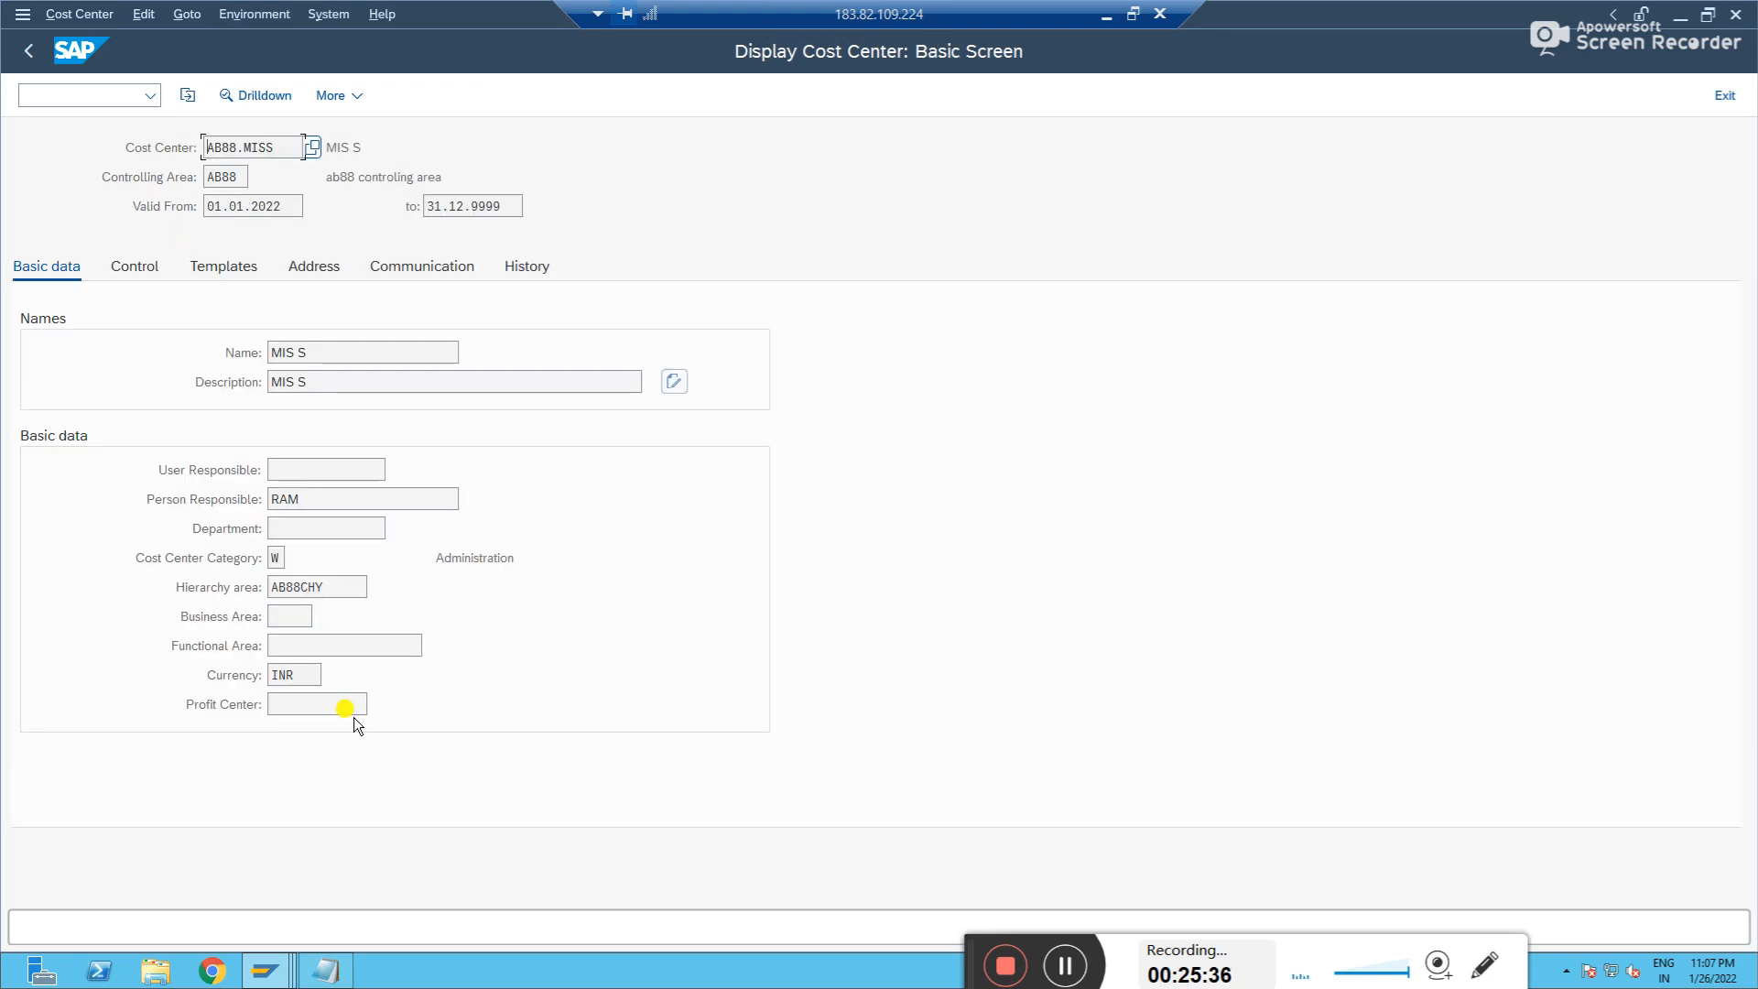
pyautogui.click(28, 51)
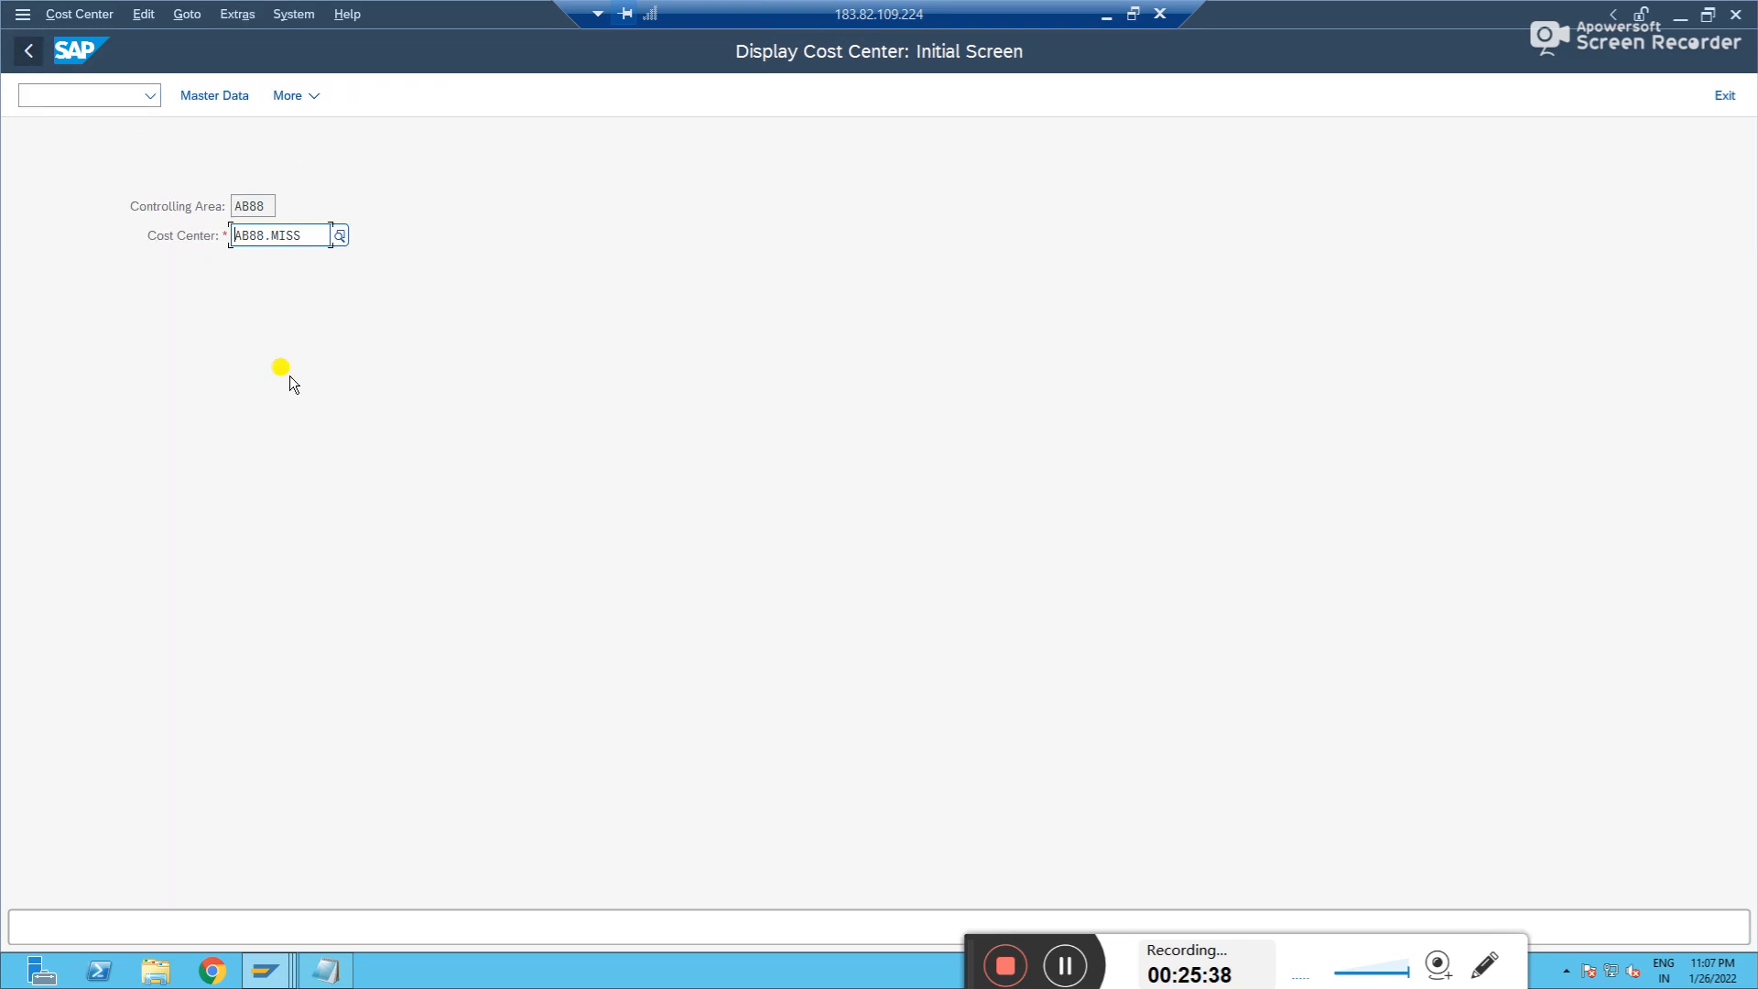
pyautogui.press('Return')
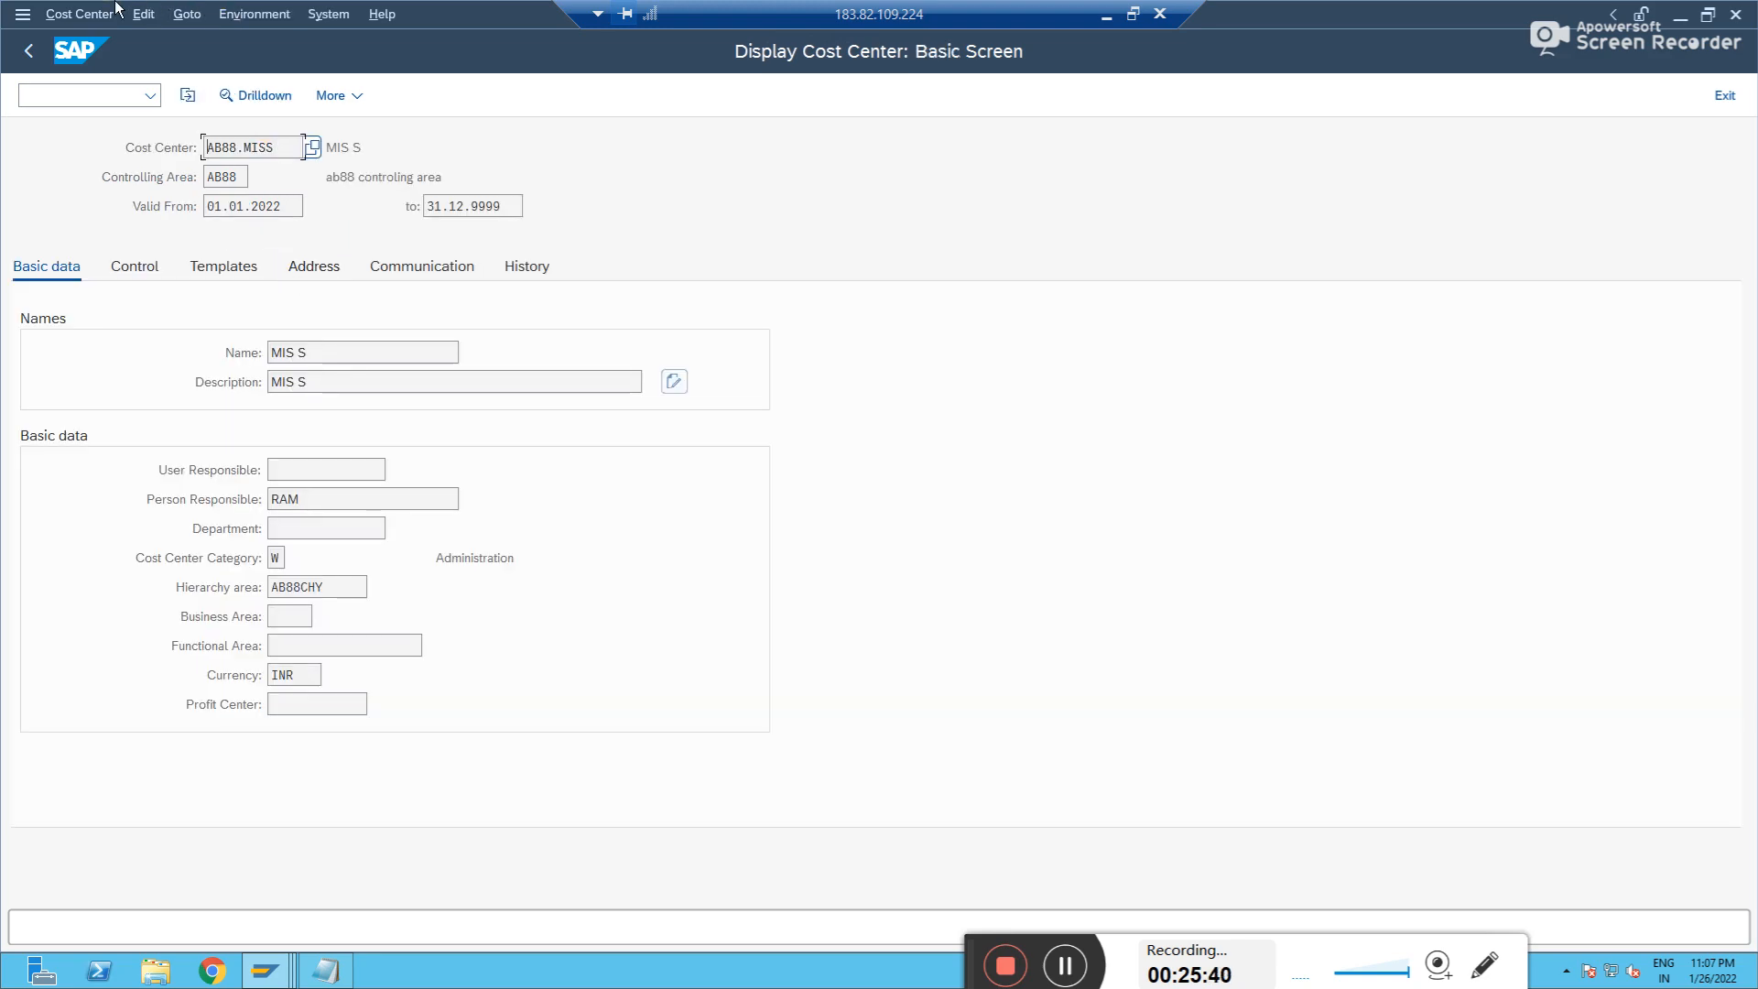
pyautogui.click(33, 57)
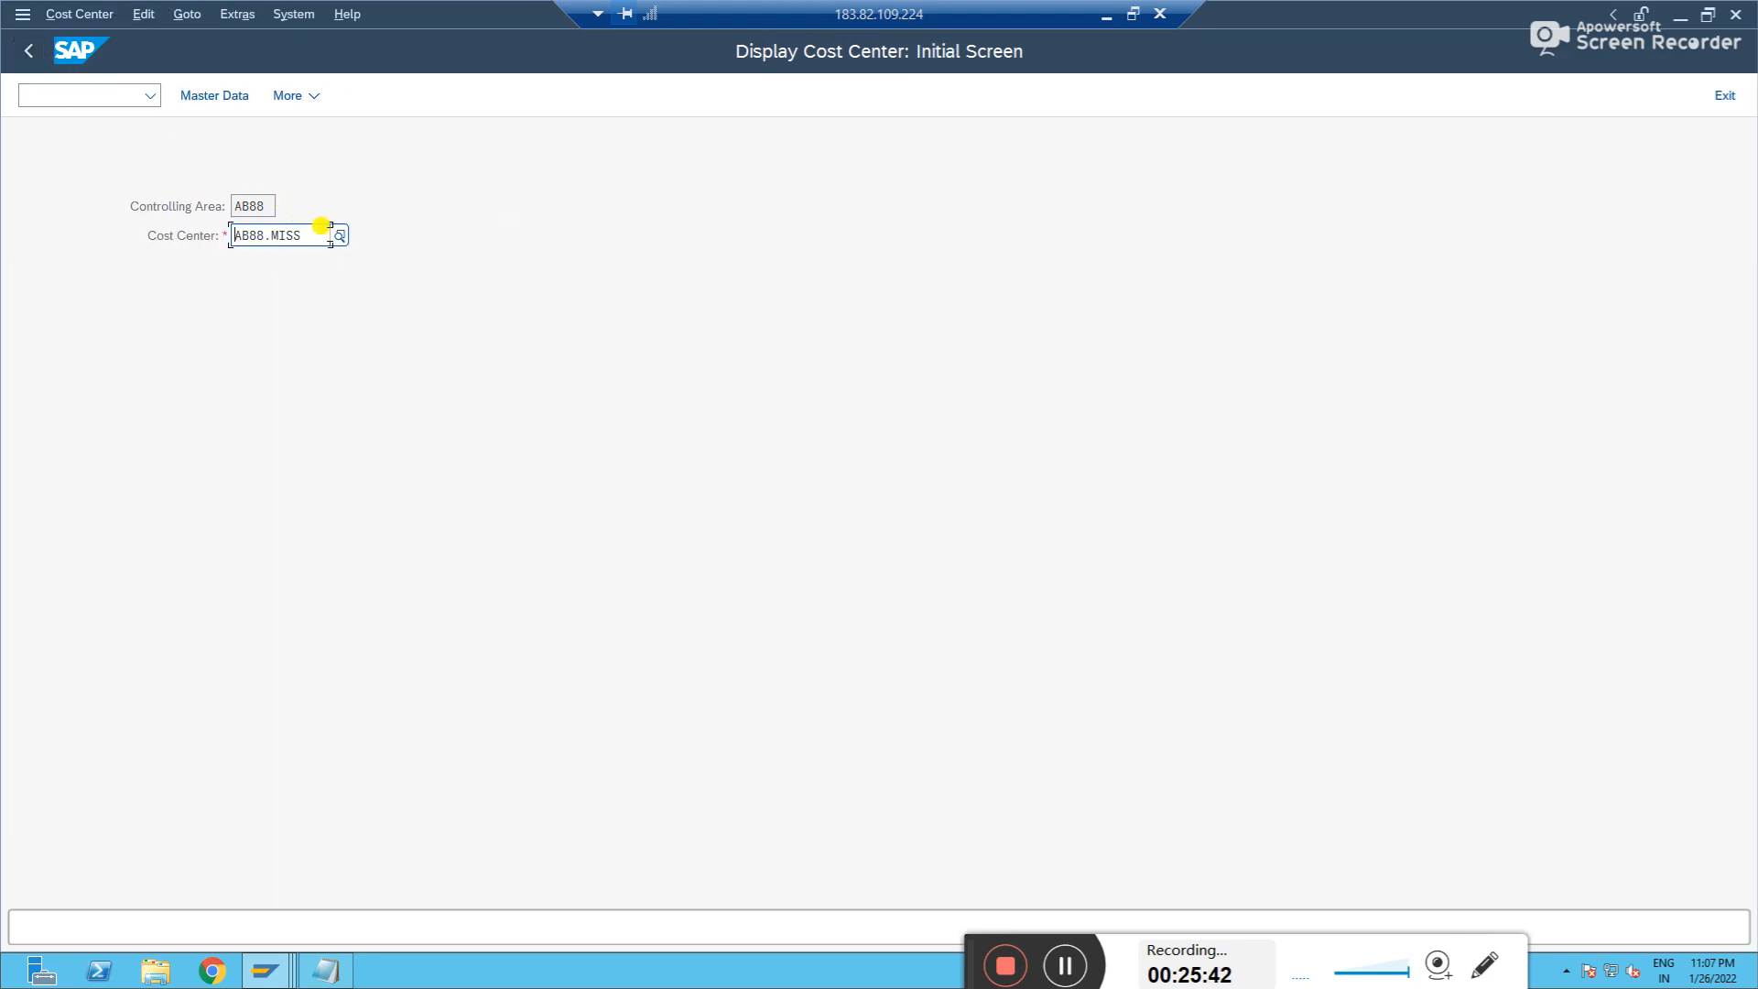
# - Display cost center AB88.RDUMM, check its profit center assignment, and return to the initial screen
pyautogui.click(338, 236)
pyautogui.press('Return')
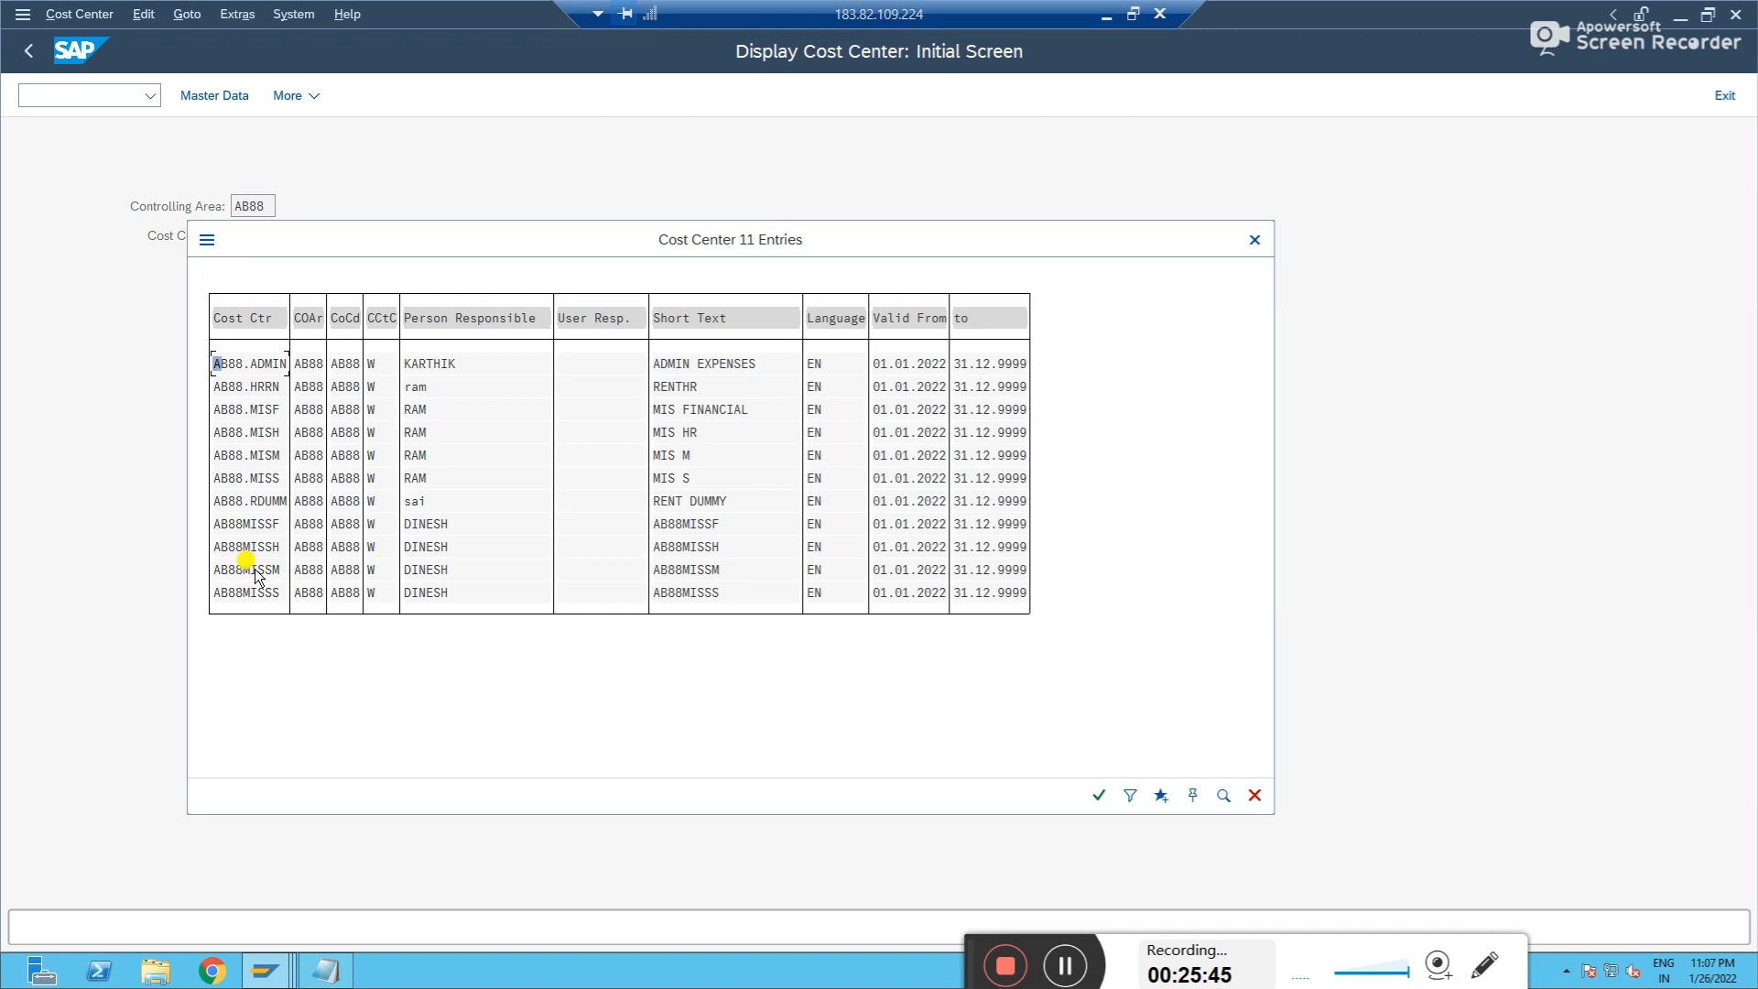
pyautogui.doubleClick(253, 500)
pyautogui.press('Return')
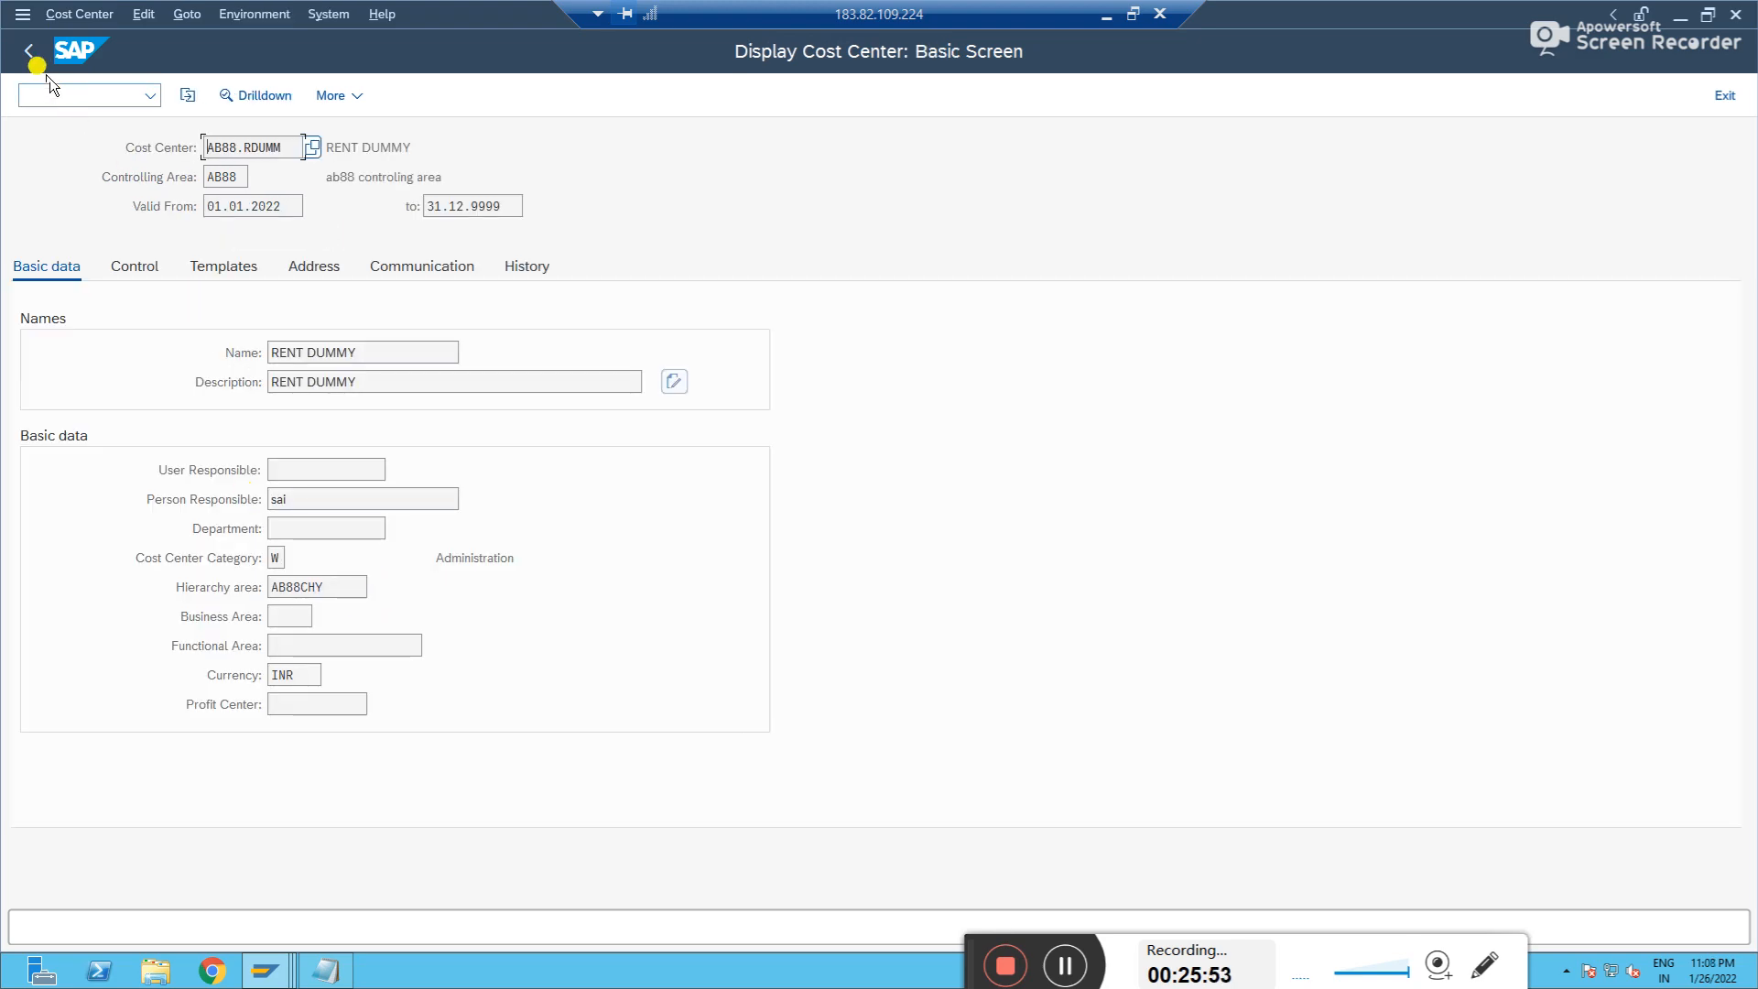
pyautogui.click(35, 55)
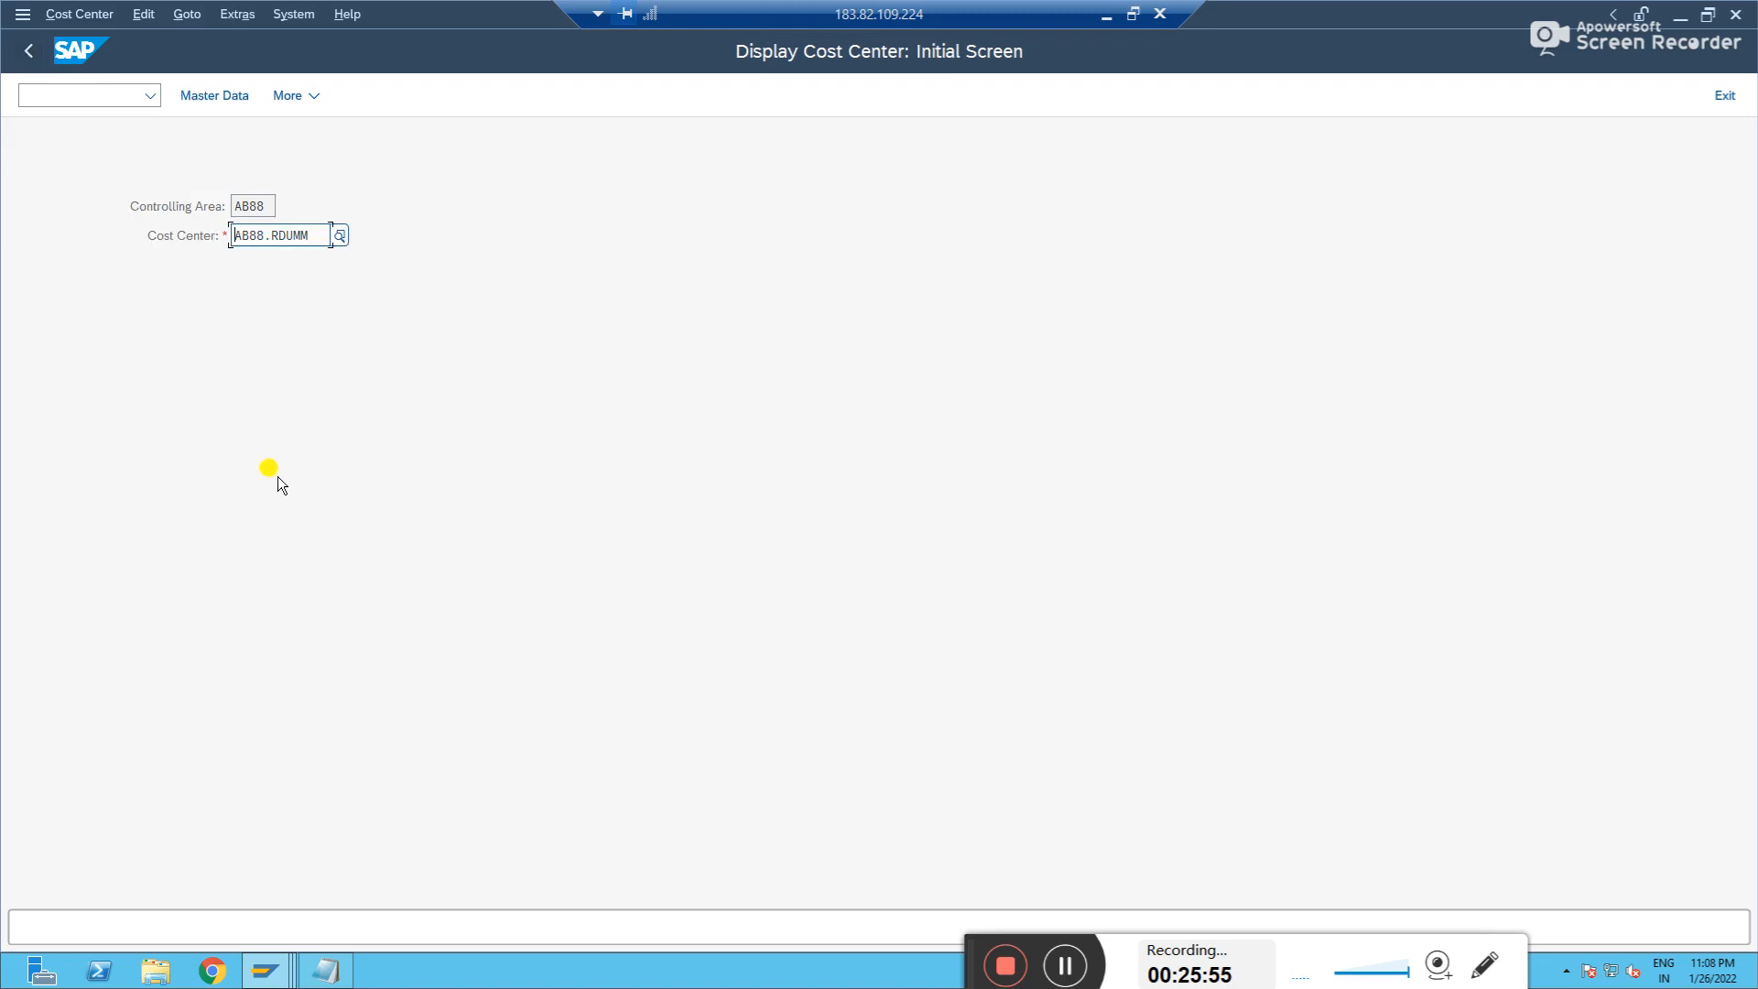
# - Clear the cost center entry, choose AB88MISSM from the value list, and check its profit center assignment
pyautogui.hotkey('shift', 'End')
pyautogui.press('Delete')
pyautogui.click(338, 237)
pyautogui.press('Return')
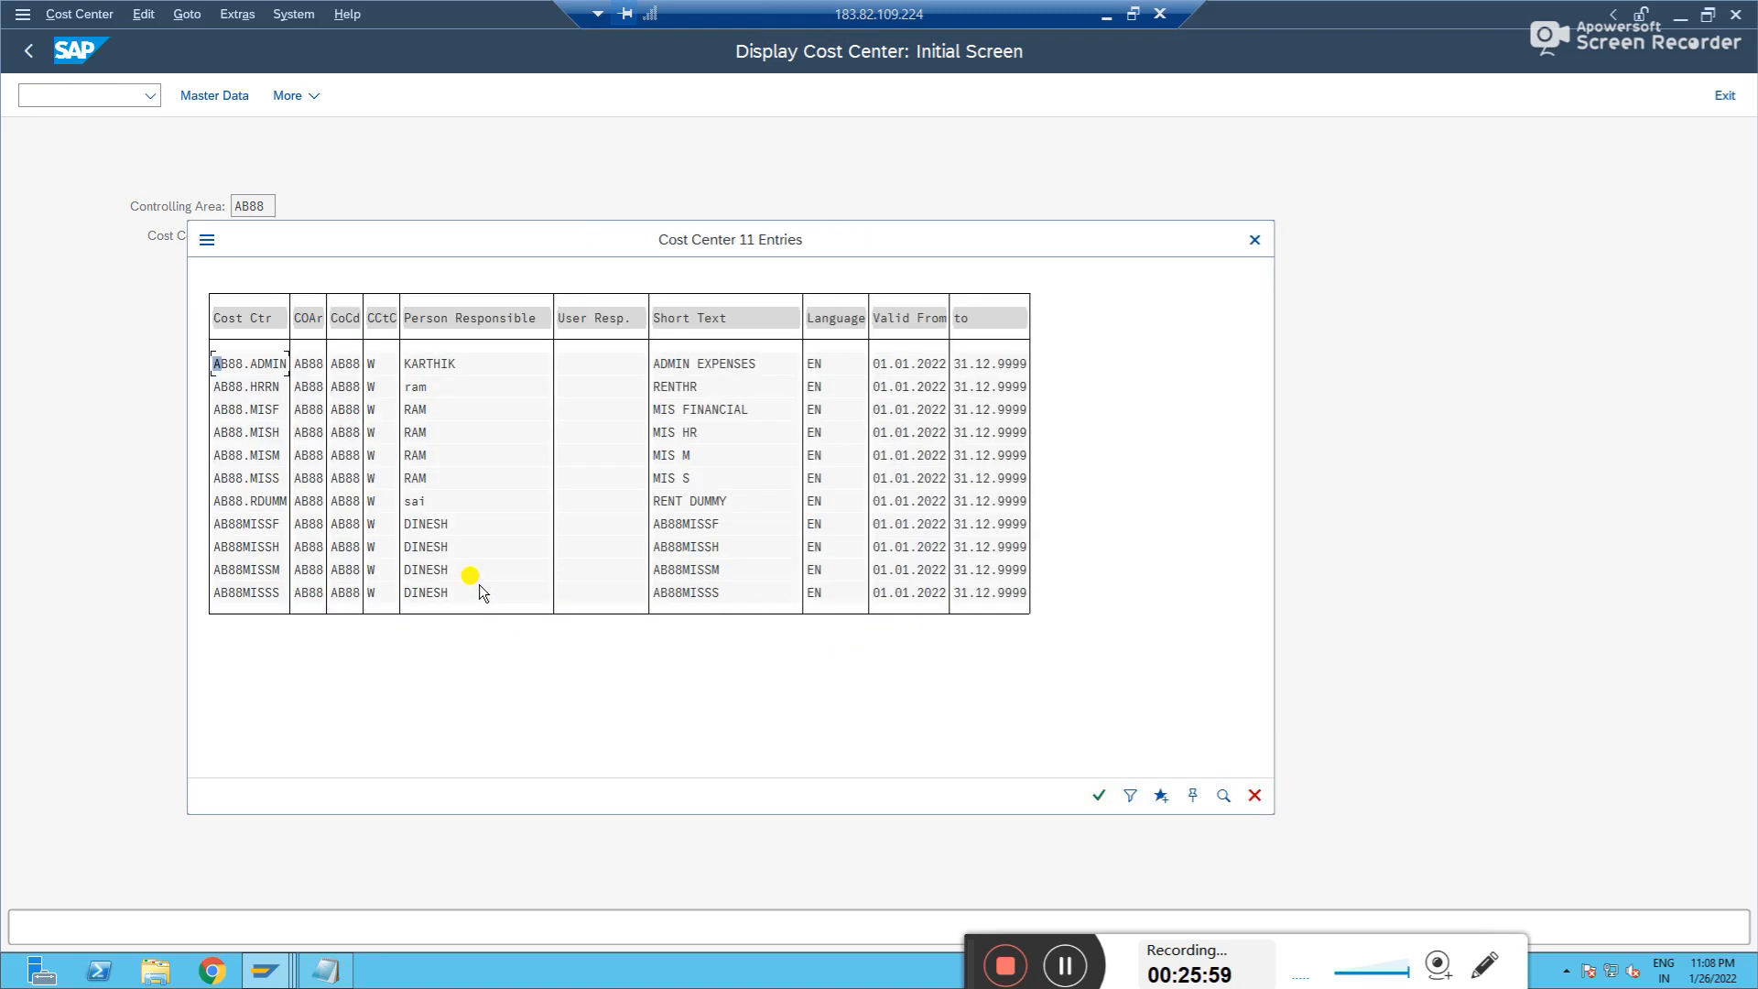
pyautogui.doubleClick(273, 569)
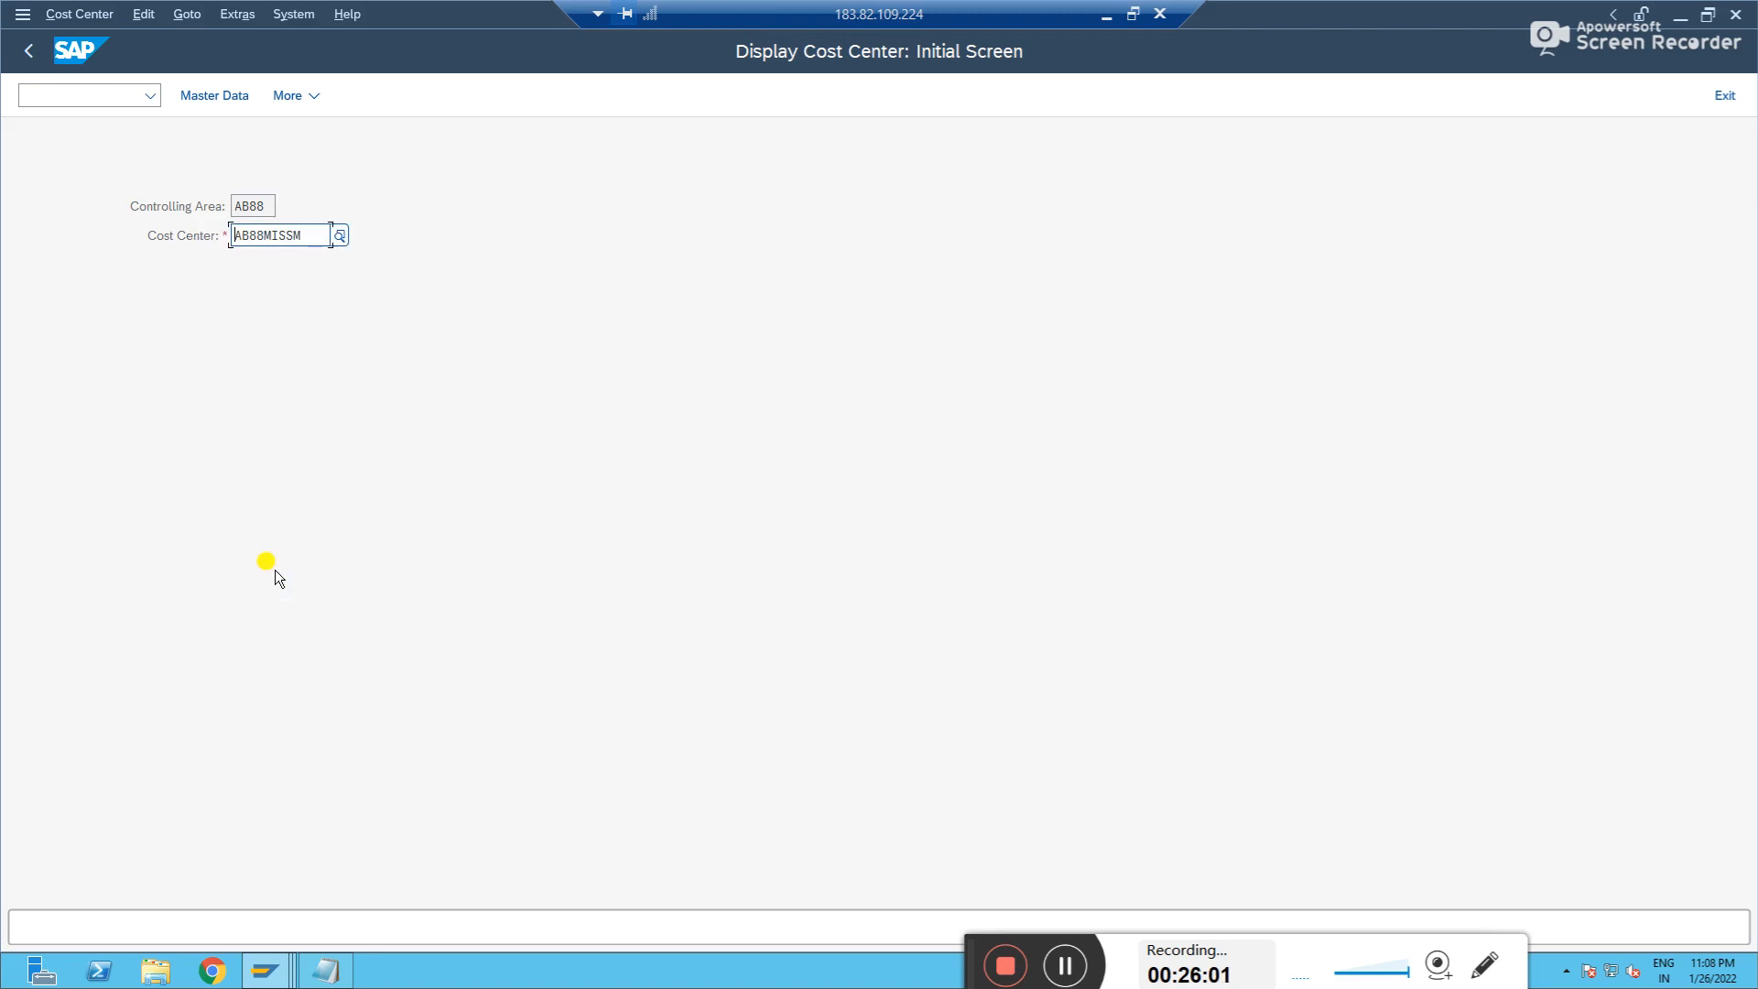
pyautogui.press('Return')
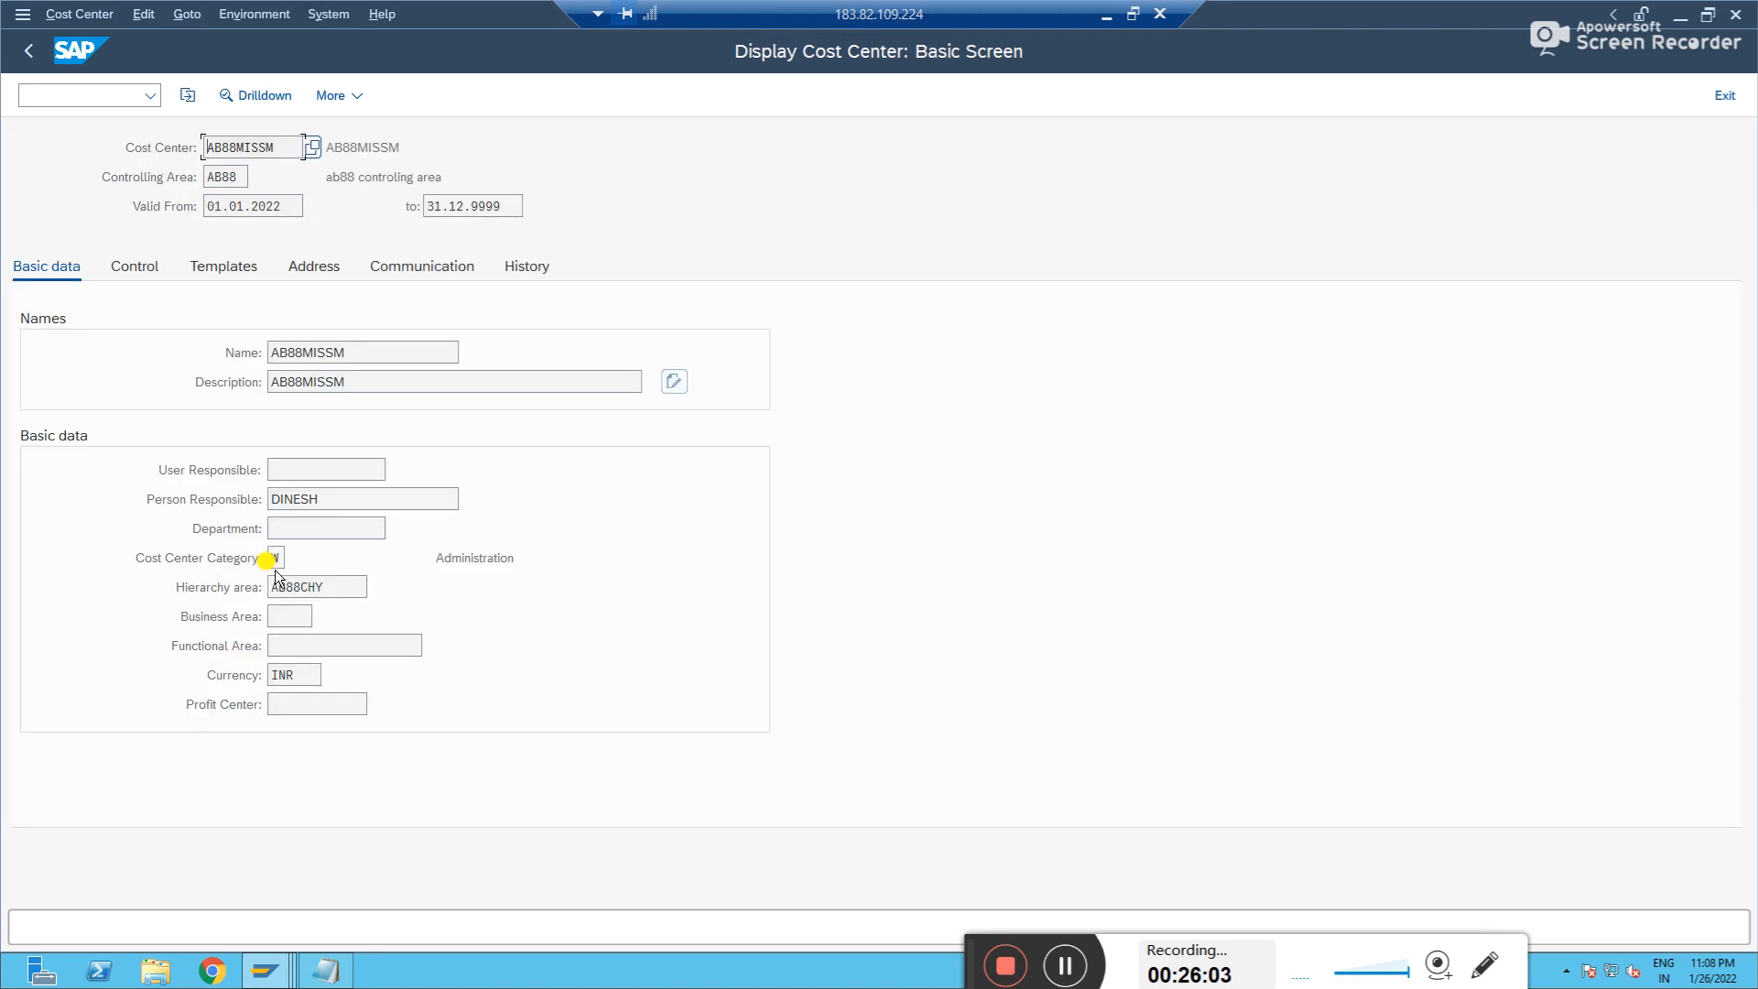
# - Display cost center AB88MISSS and copy its assigned profit center, PC.LMV1
pyautogui.click(1068, 966)
pyautogui.click(275, 149)
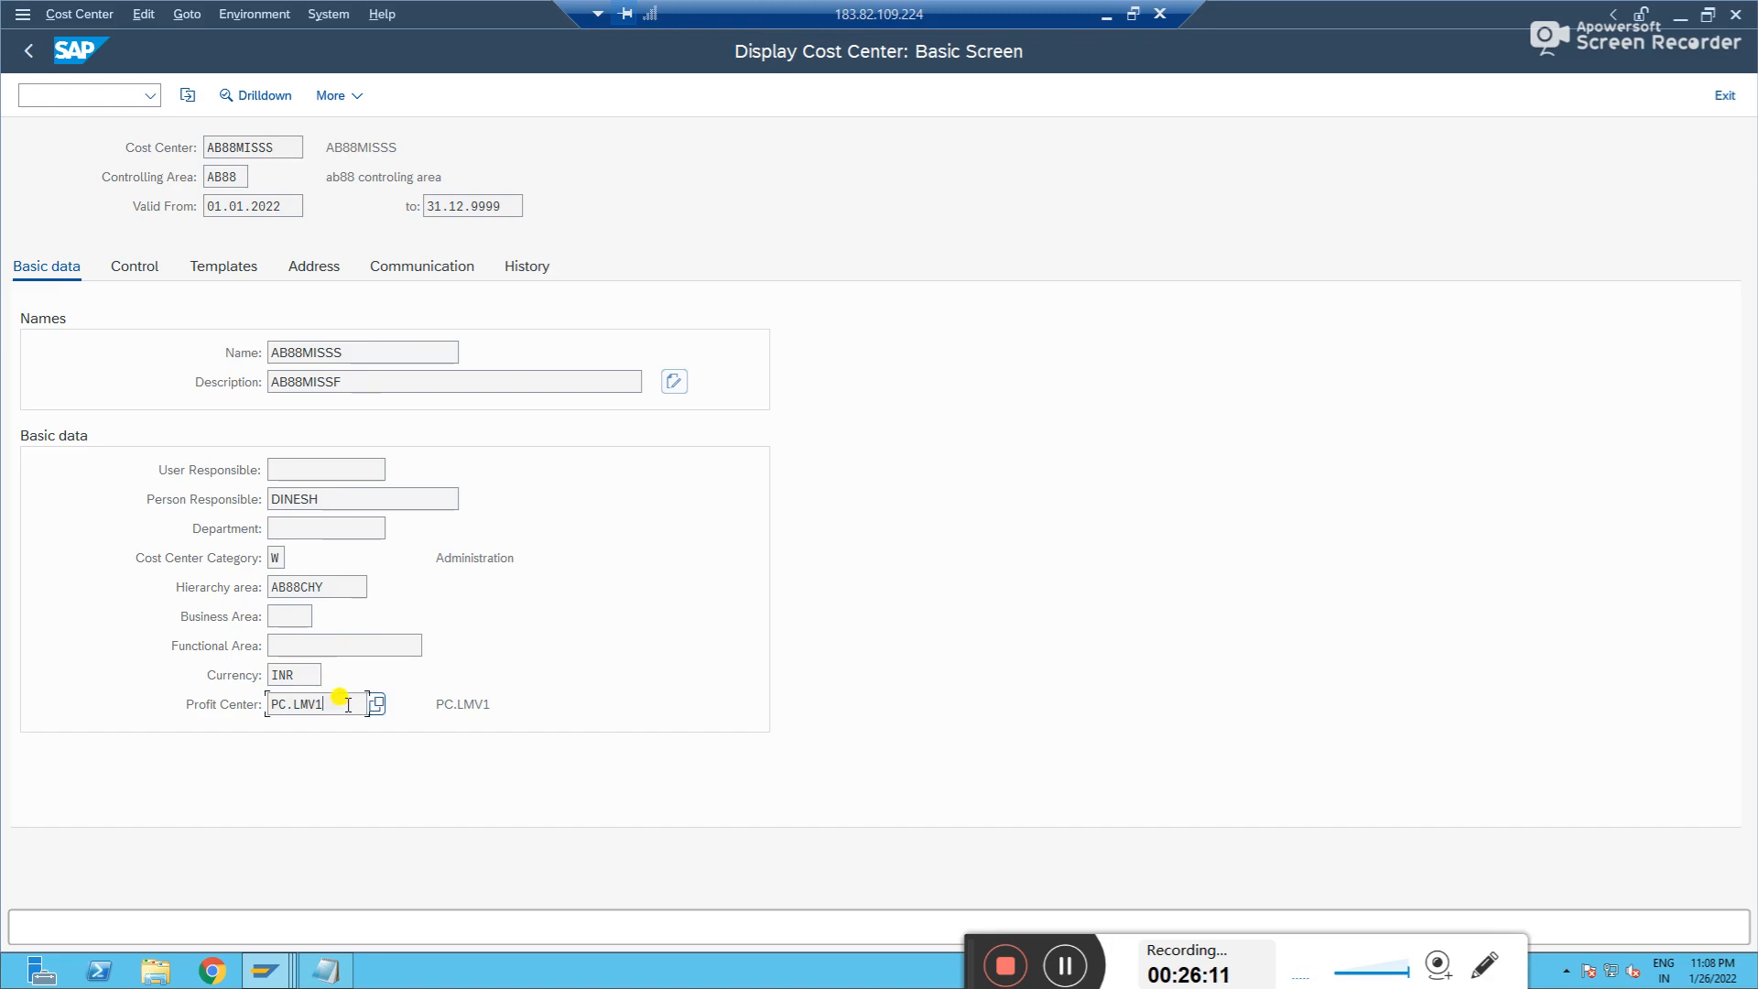
pyautogui.moveTo(346, 704); pyautogui.dragTo(156, 720)
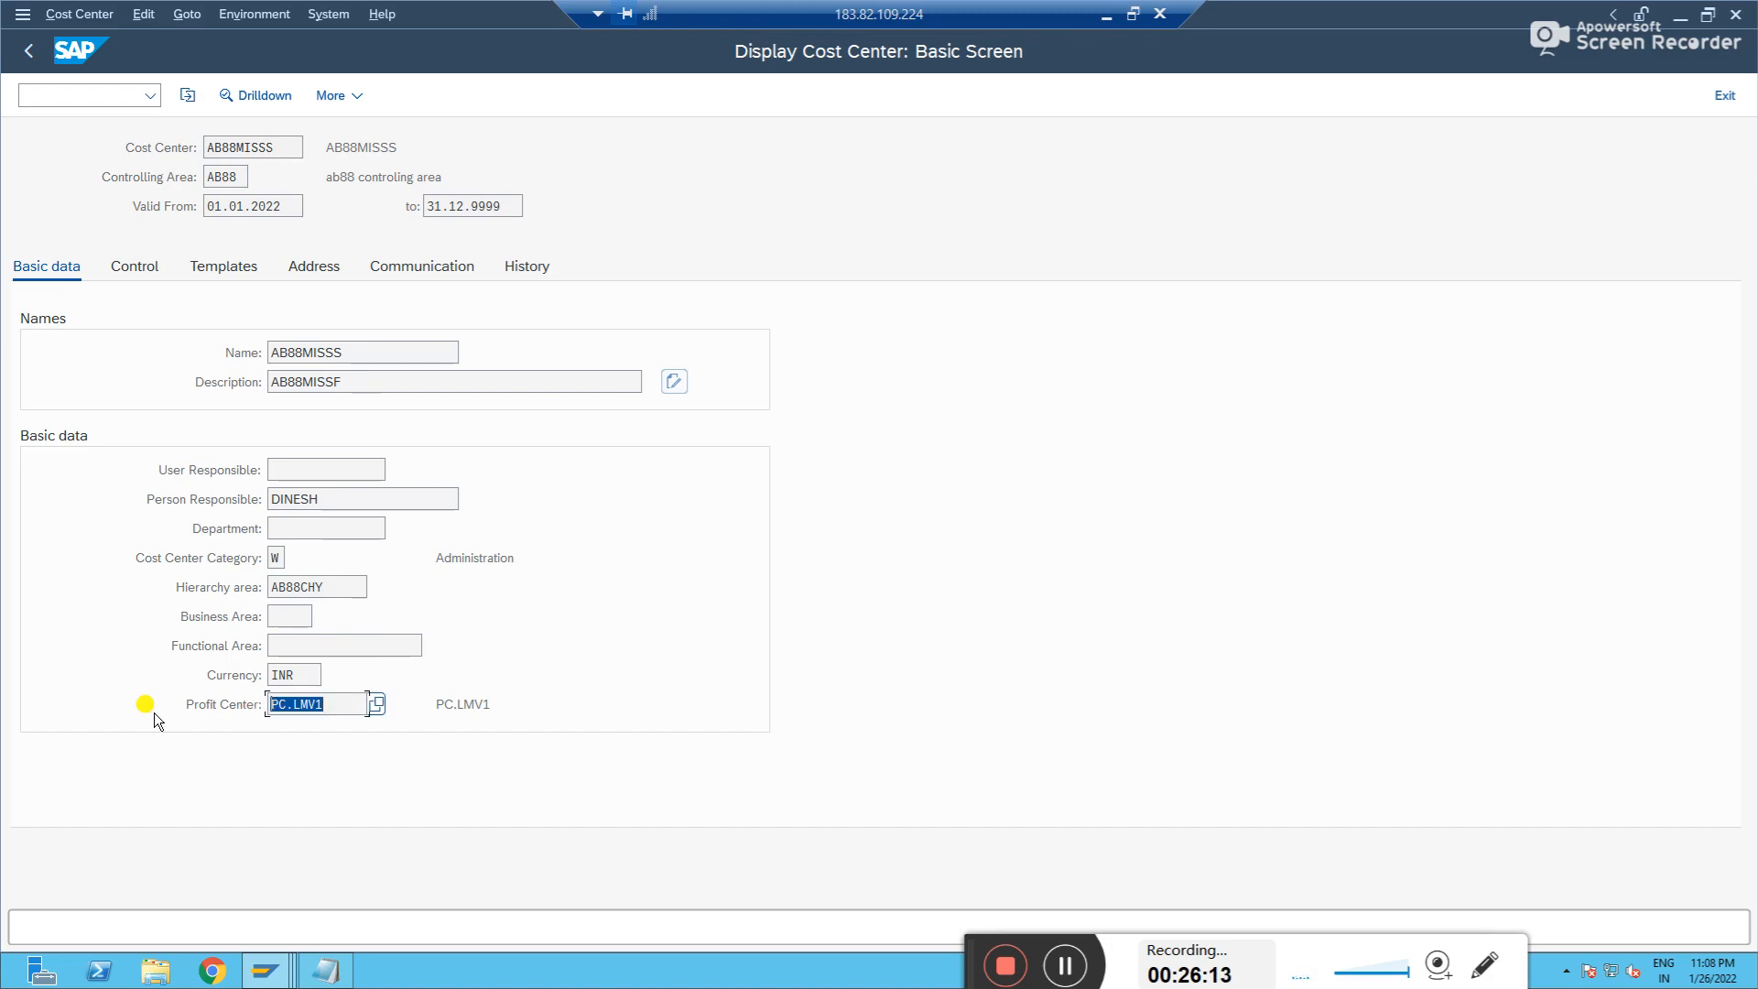
pyautogui.hotkey('ctrl', 'c')
# - Use transaction KE53 to display profit center PC.LMV1 in controlling area AB88 and check its basic data
pyautogui.hotkey('shift', 'F3')
pyautogui.write('ke53')
pyautogui.press('Return')
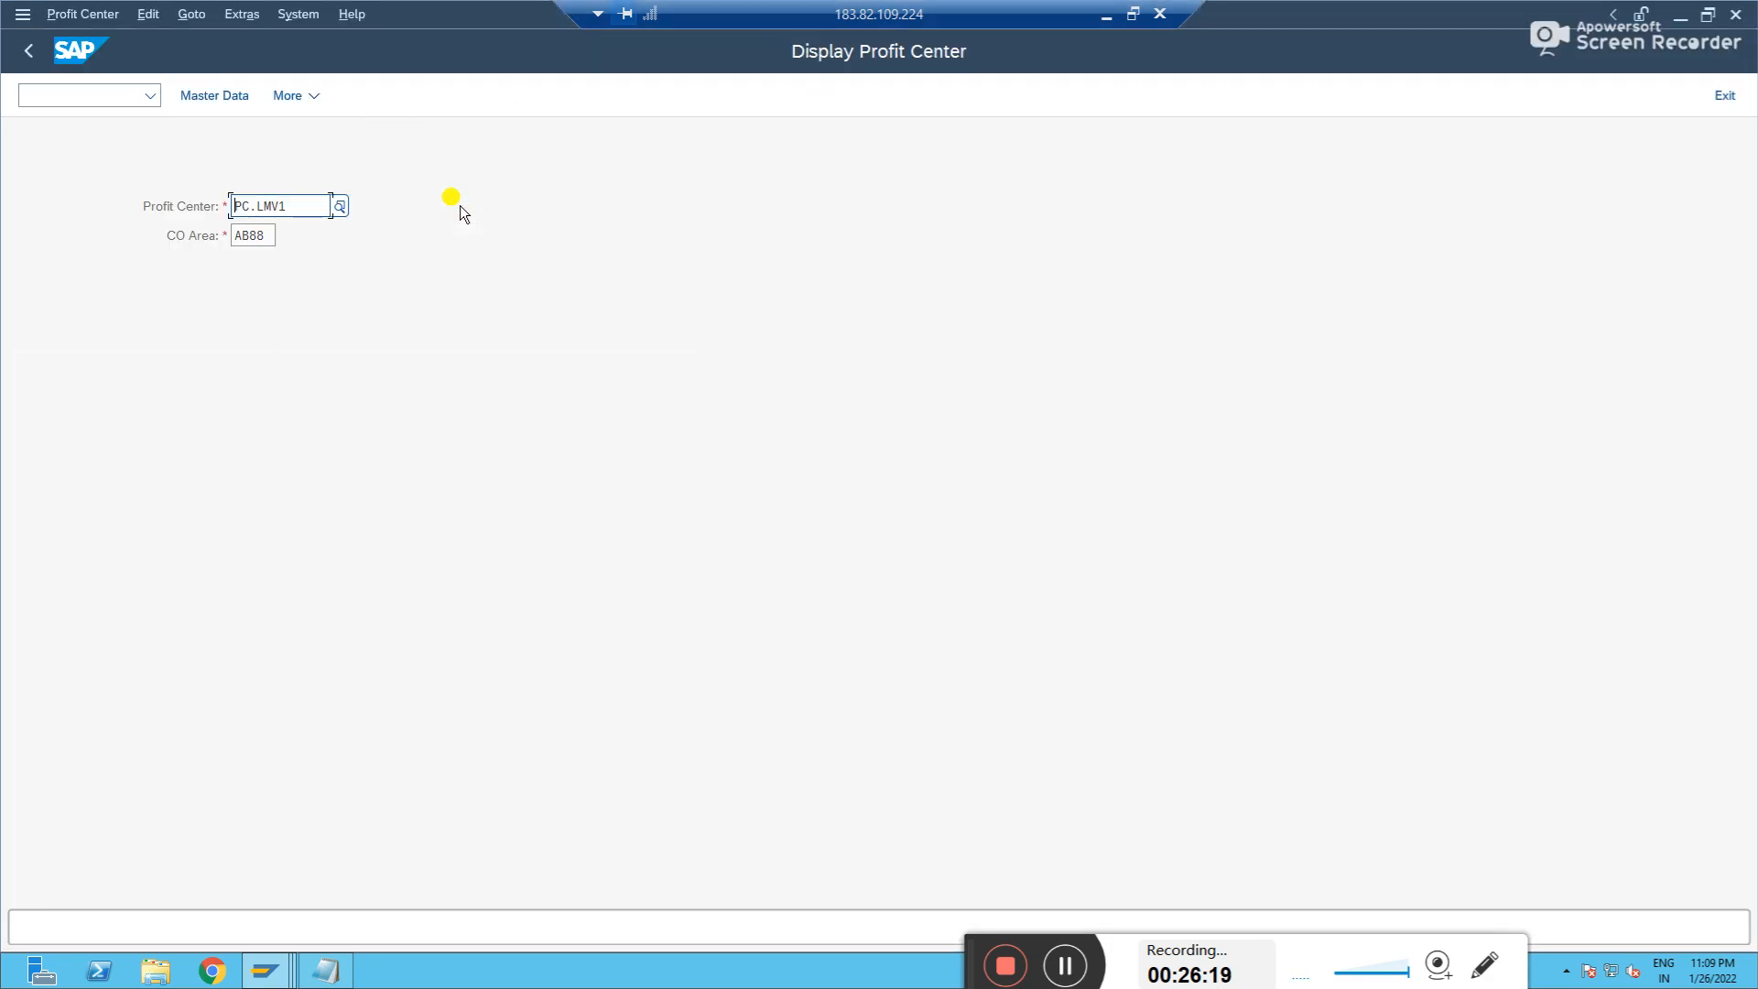
pyautogui.press('Return')
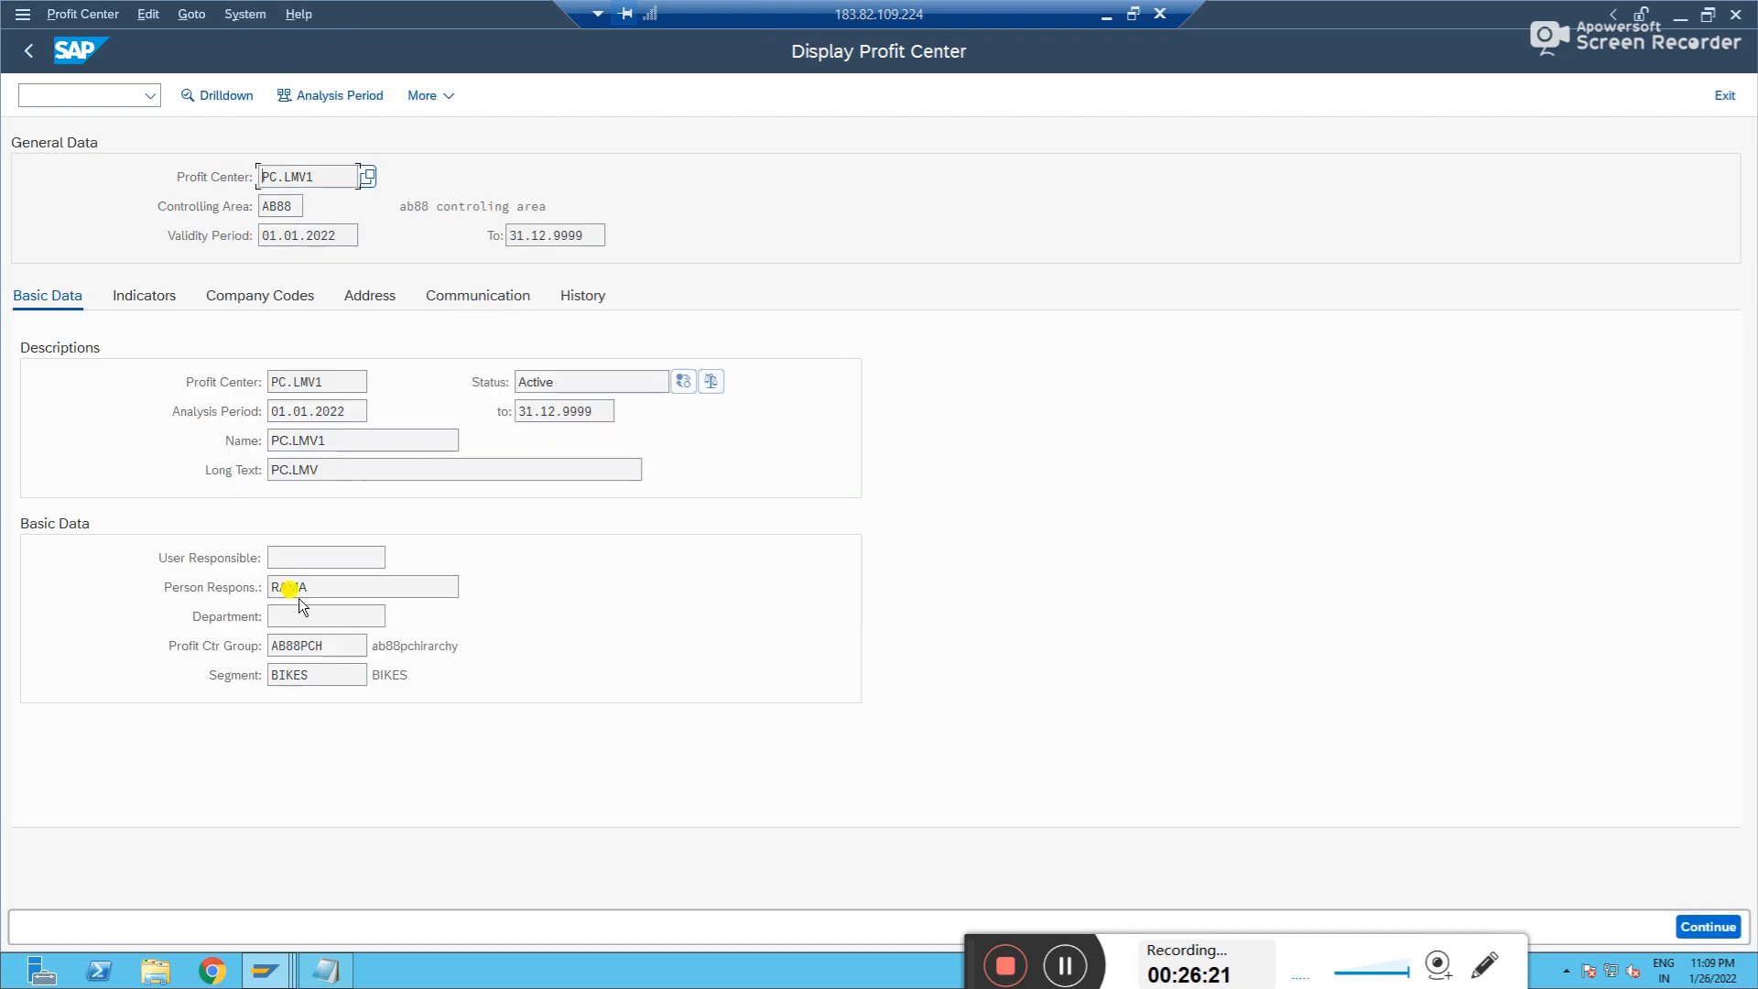
# - Check the segment assigned to profit center PC.LMV1, return to the cost center display, and copy cost center AB88MISSS
pyautogui.click(312, 675)
pyautogui.doubleClick(311, 675)
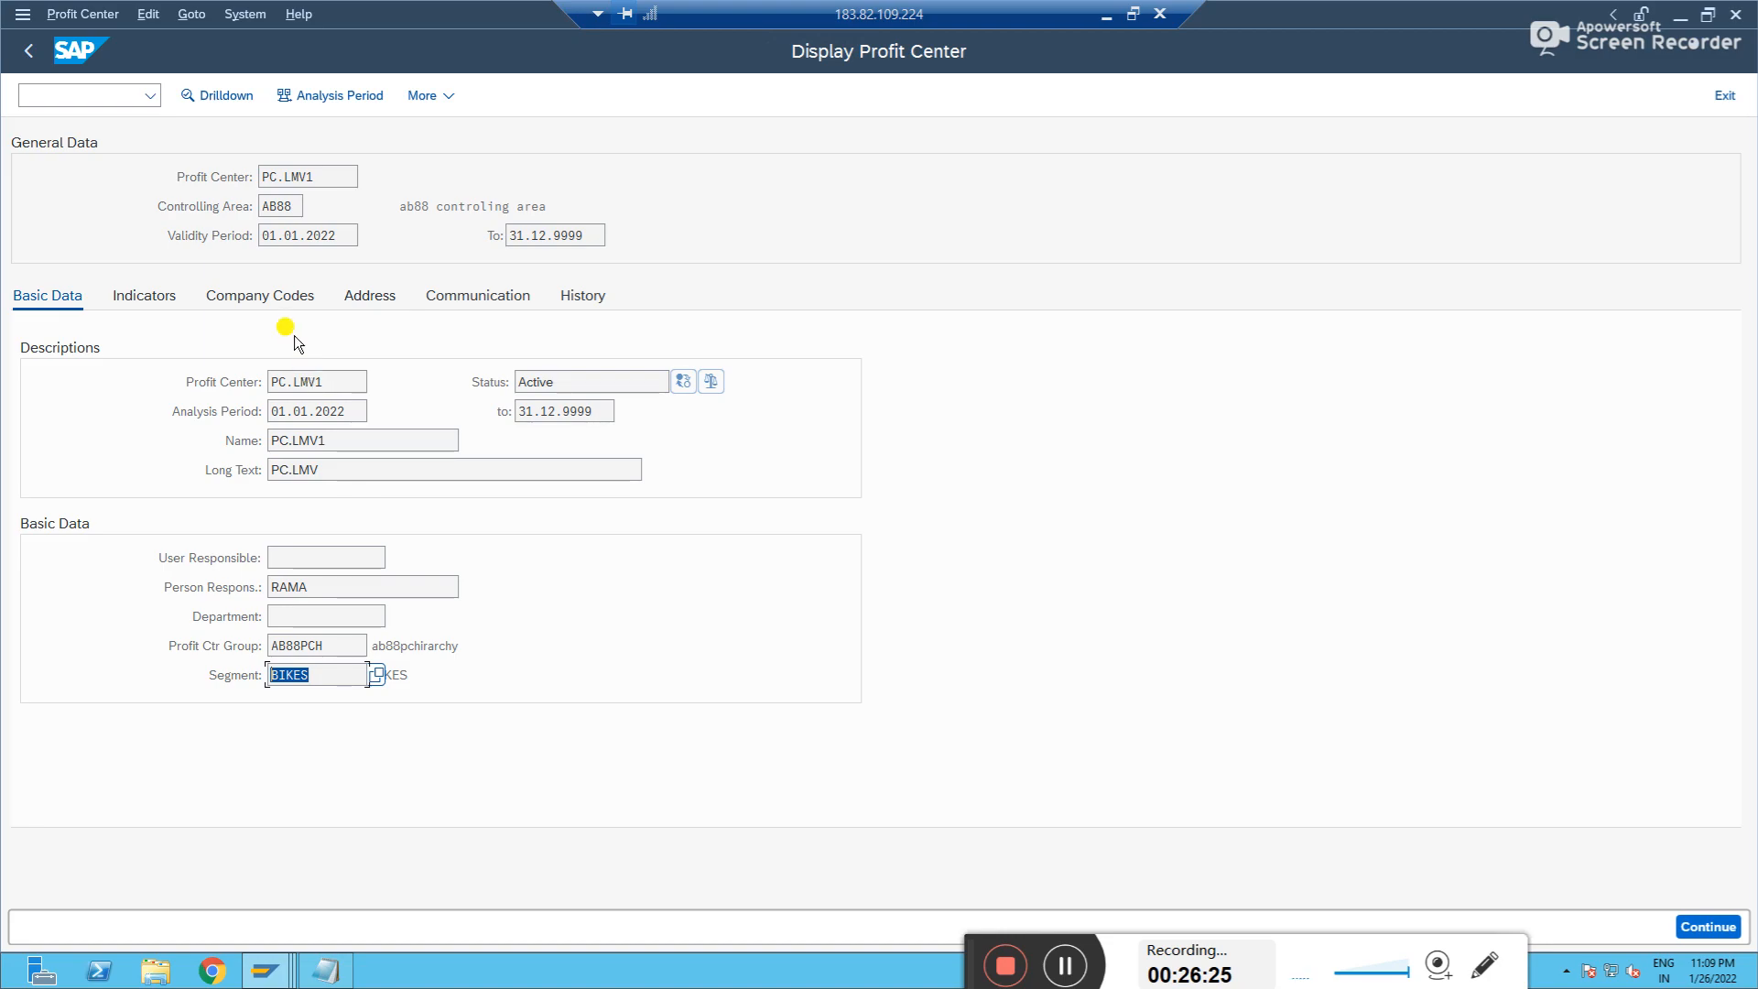
pyautogui.press('F3')
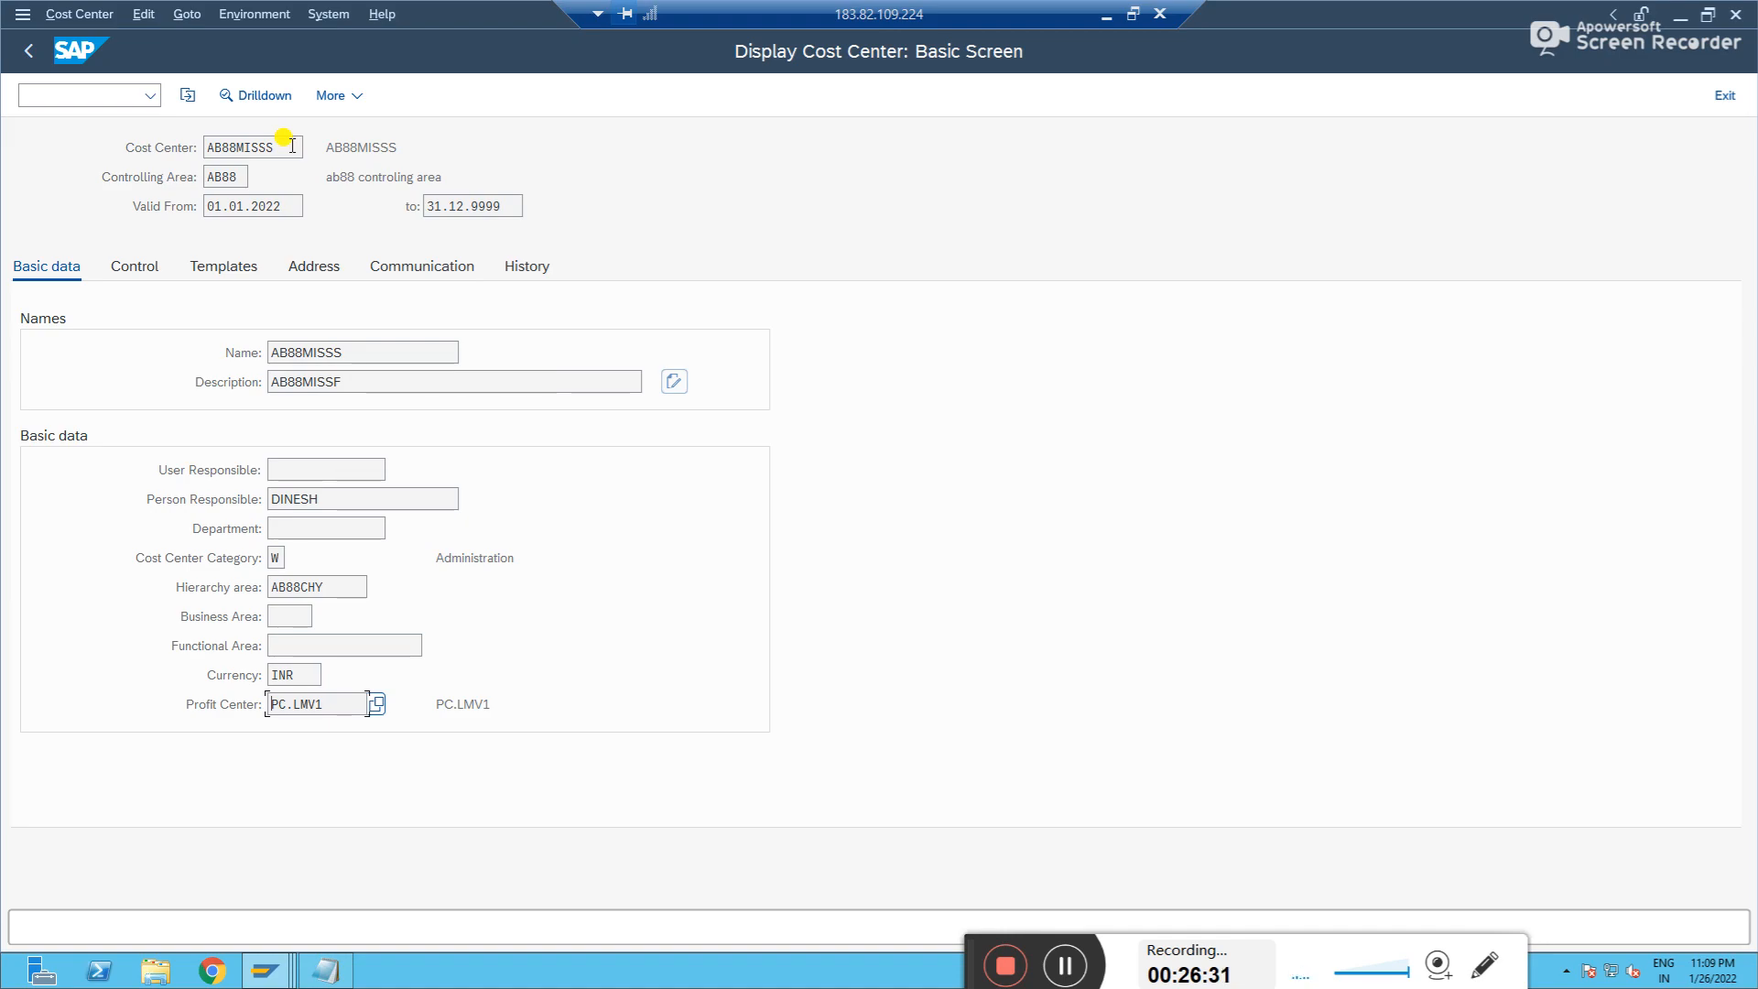
pyautogui.moveTo(289, 148); pyautogui.dragTo(174, 147)
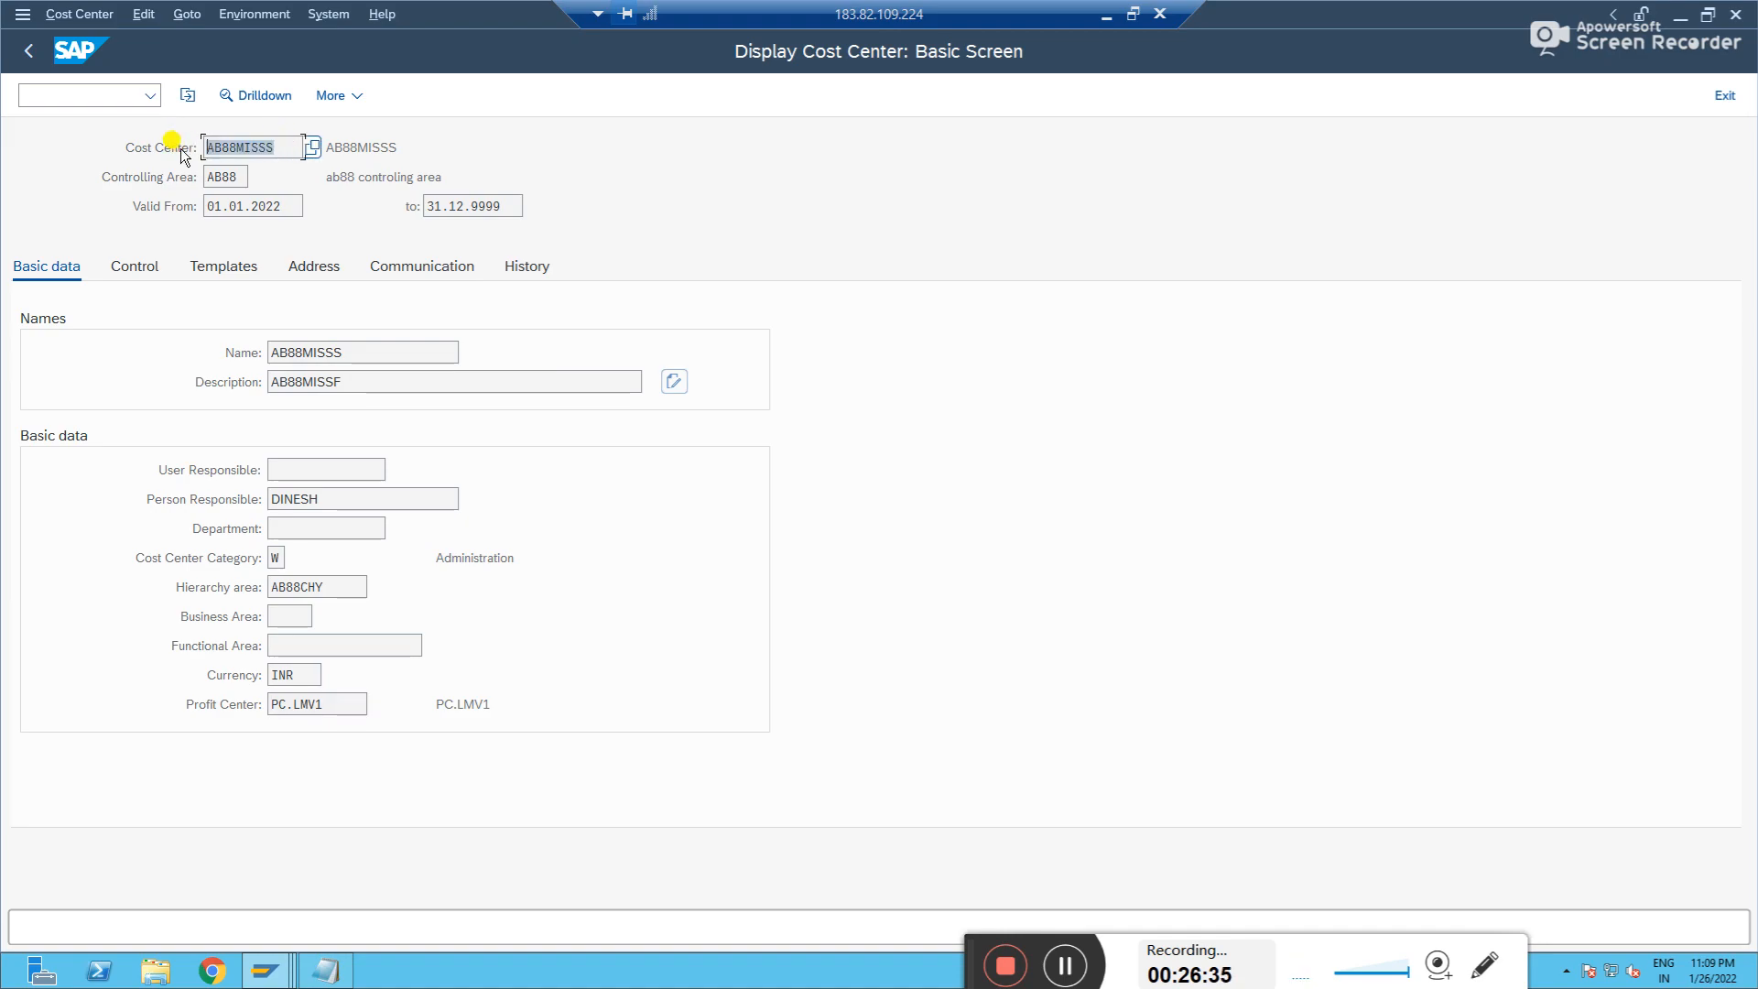
# - Return to the session's start screen, run transaction F-02, and set the document date to 26012022
pyautogui.hotkey('alt', 'Tab')
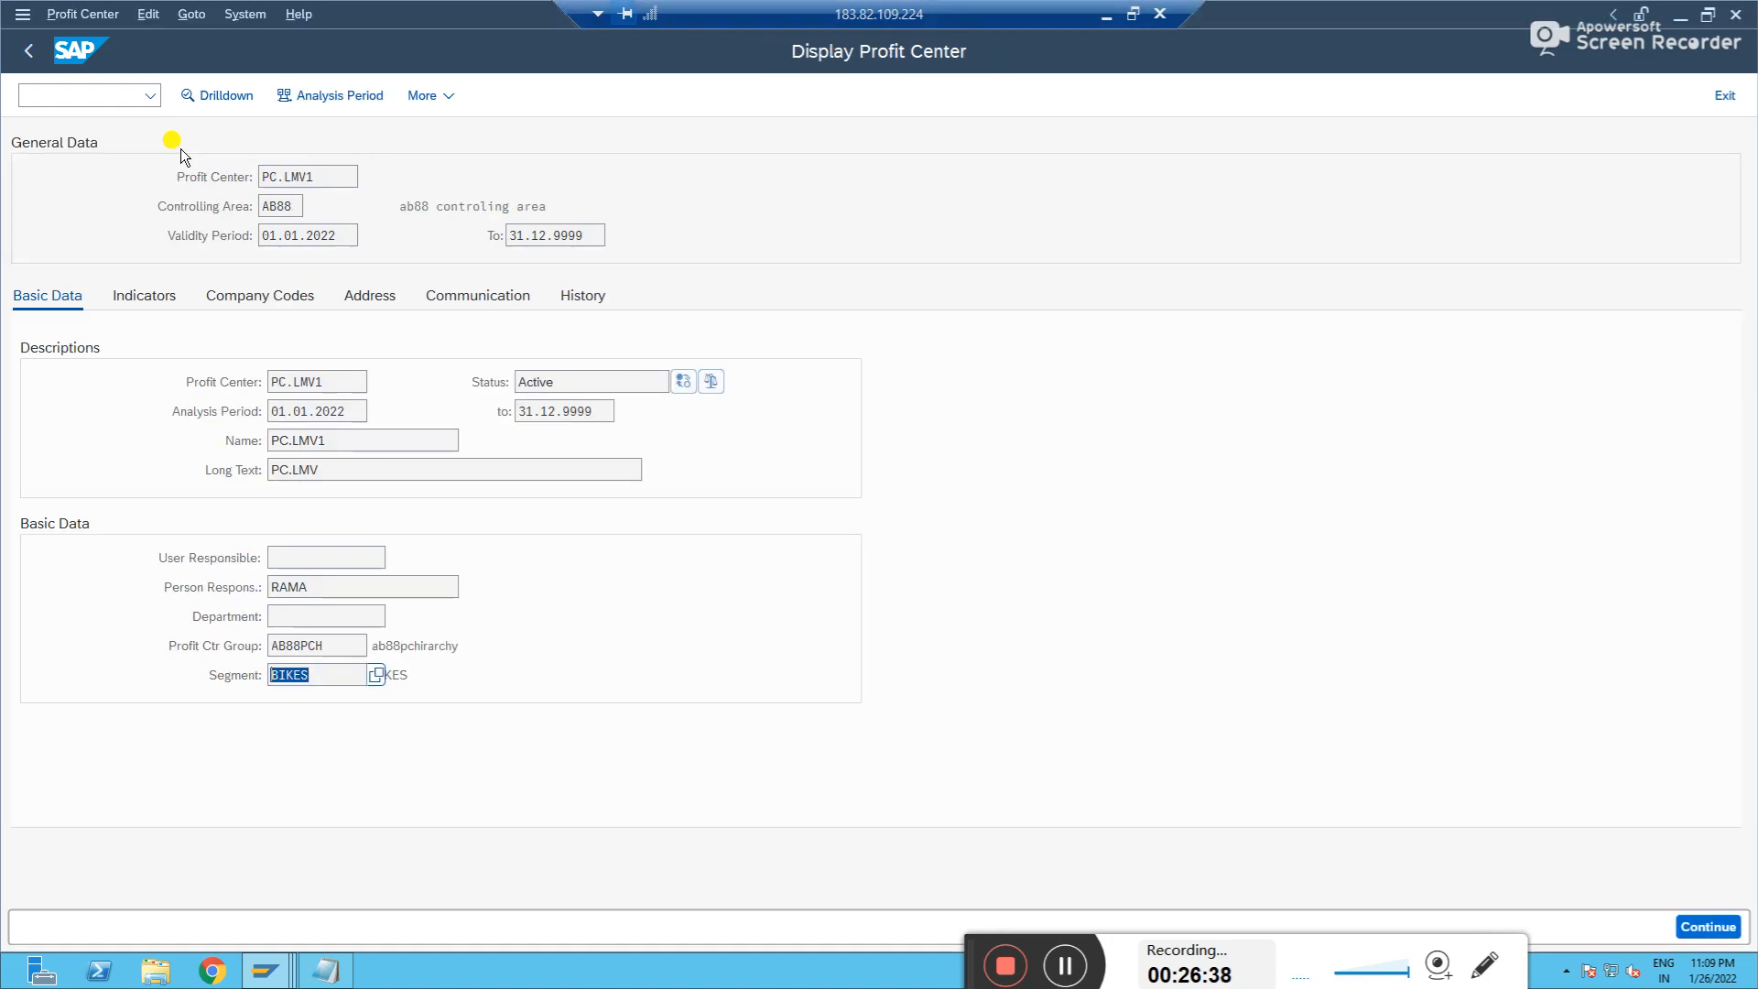
pyautogui.hotkey('alt', 'Tab')
pyautogui.hotkey('alt', 'Tab')
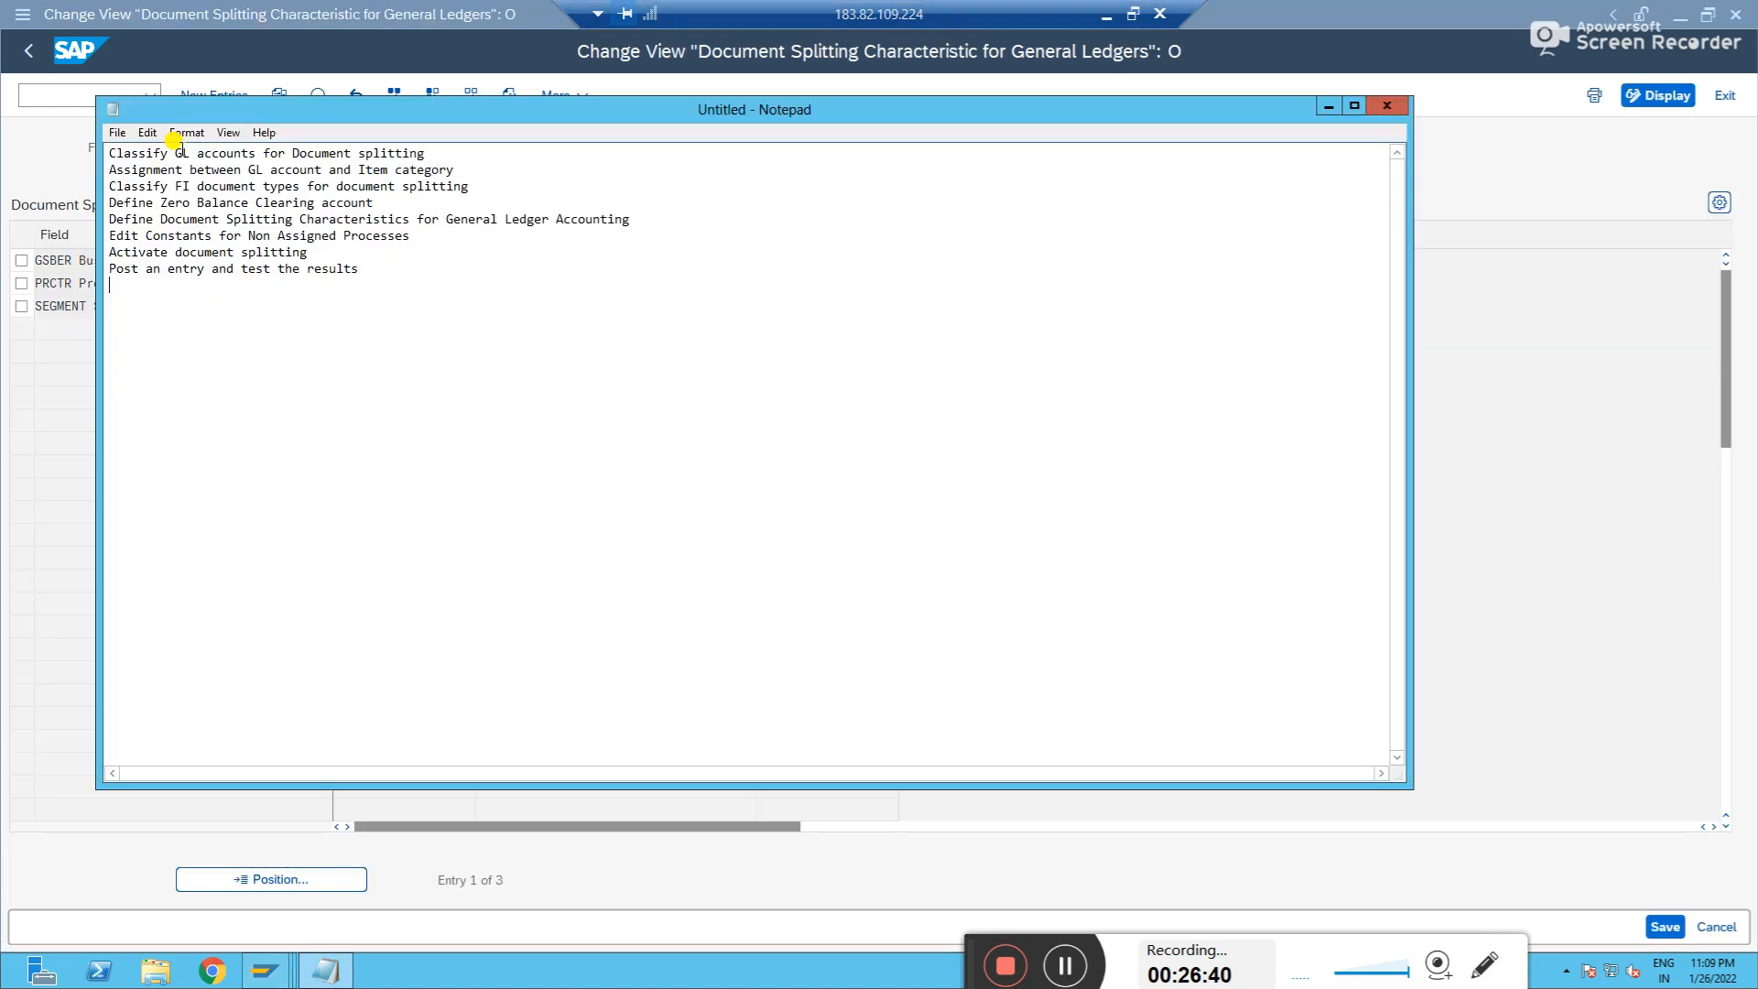
pyautogui.hotkey('alt', 'Tab')
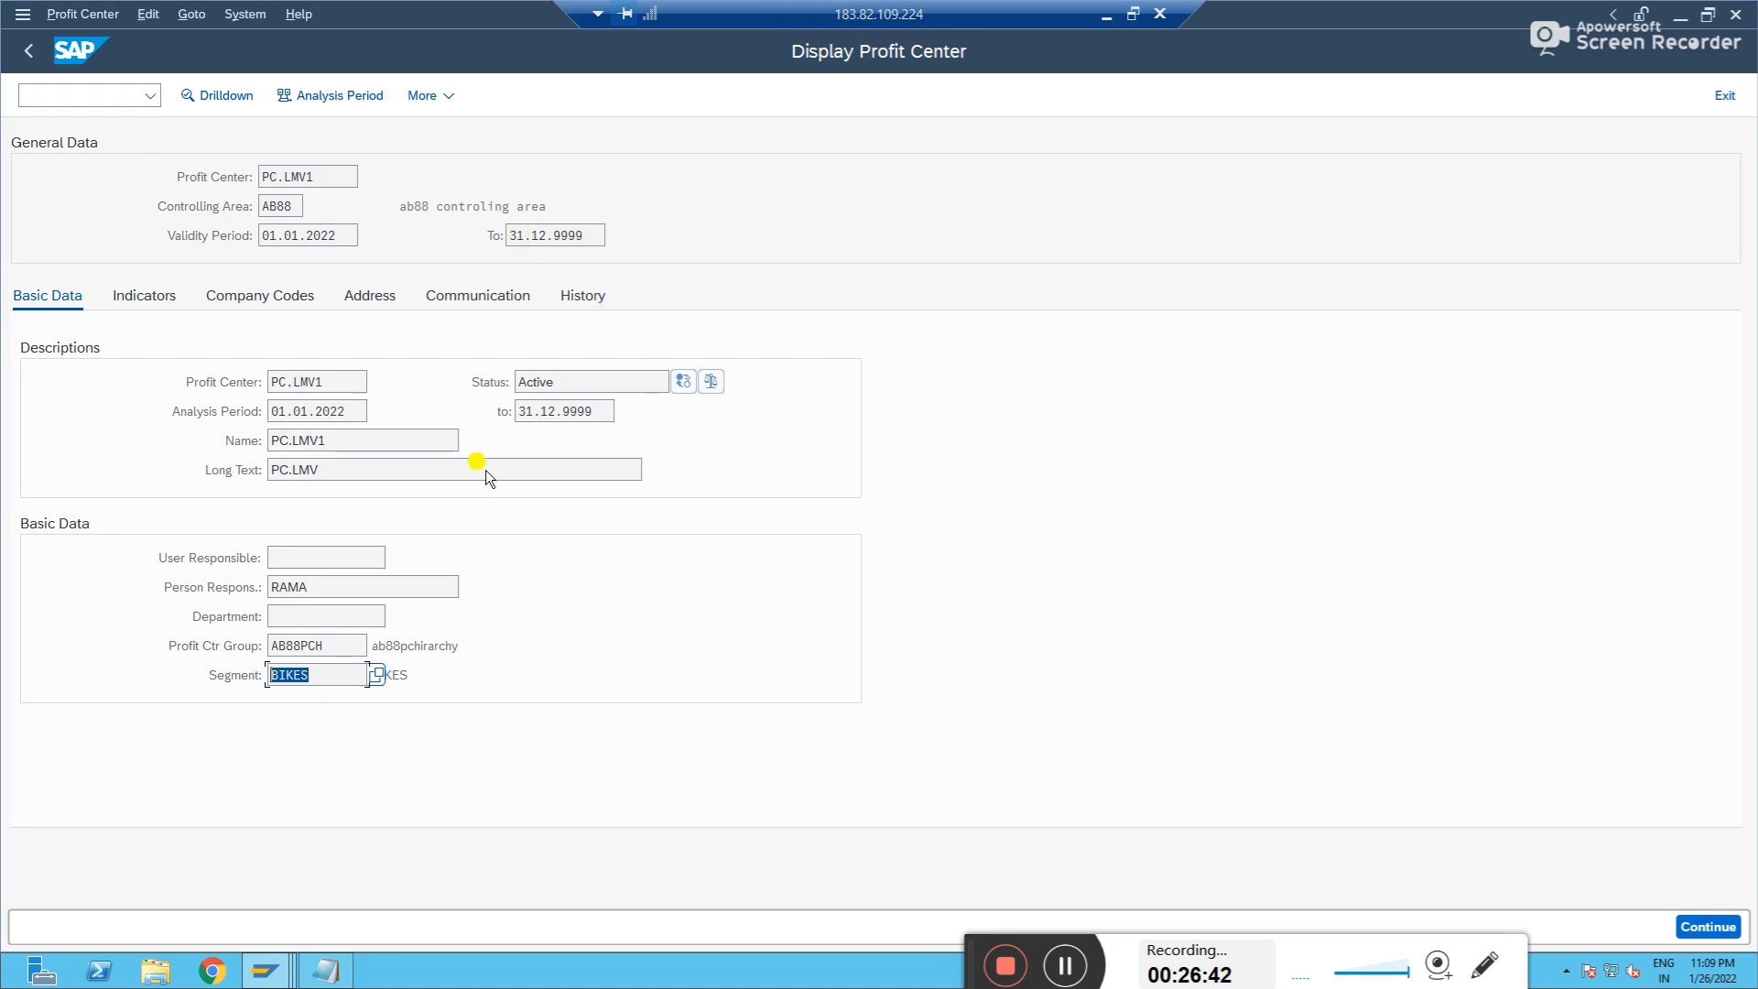
pyautogui.press('F3')
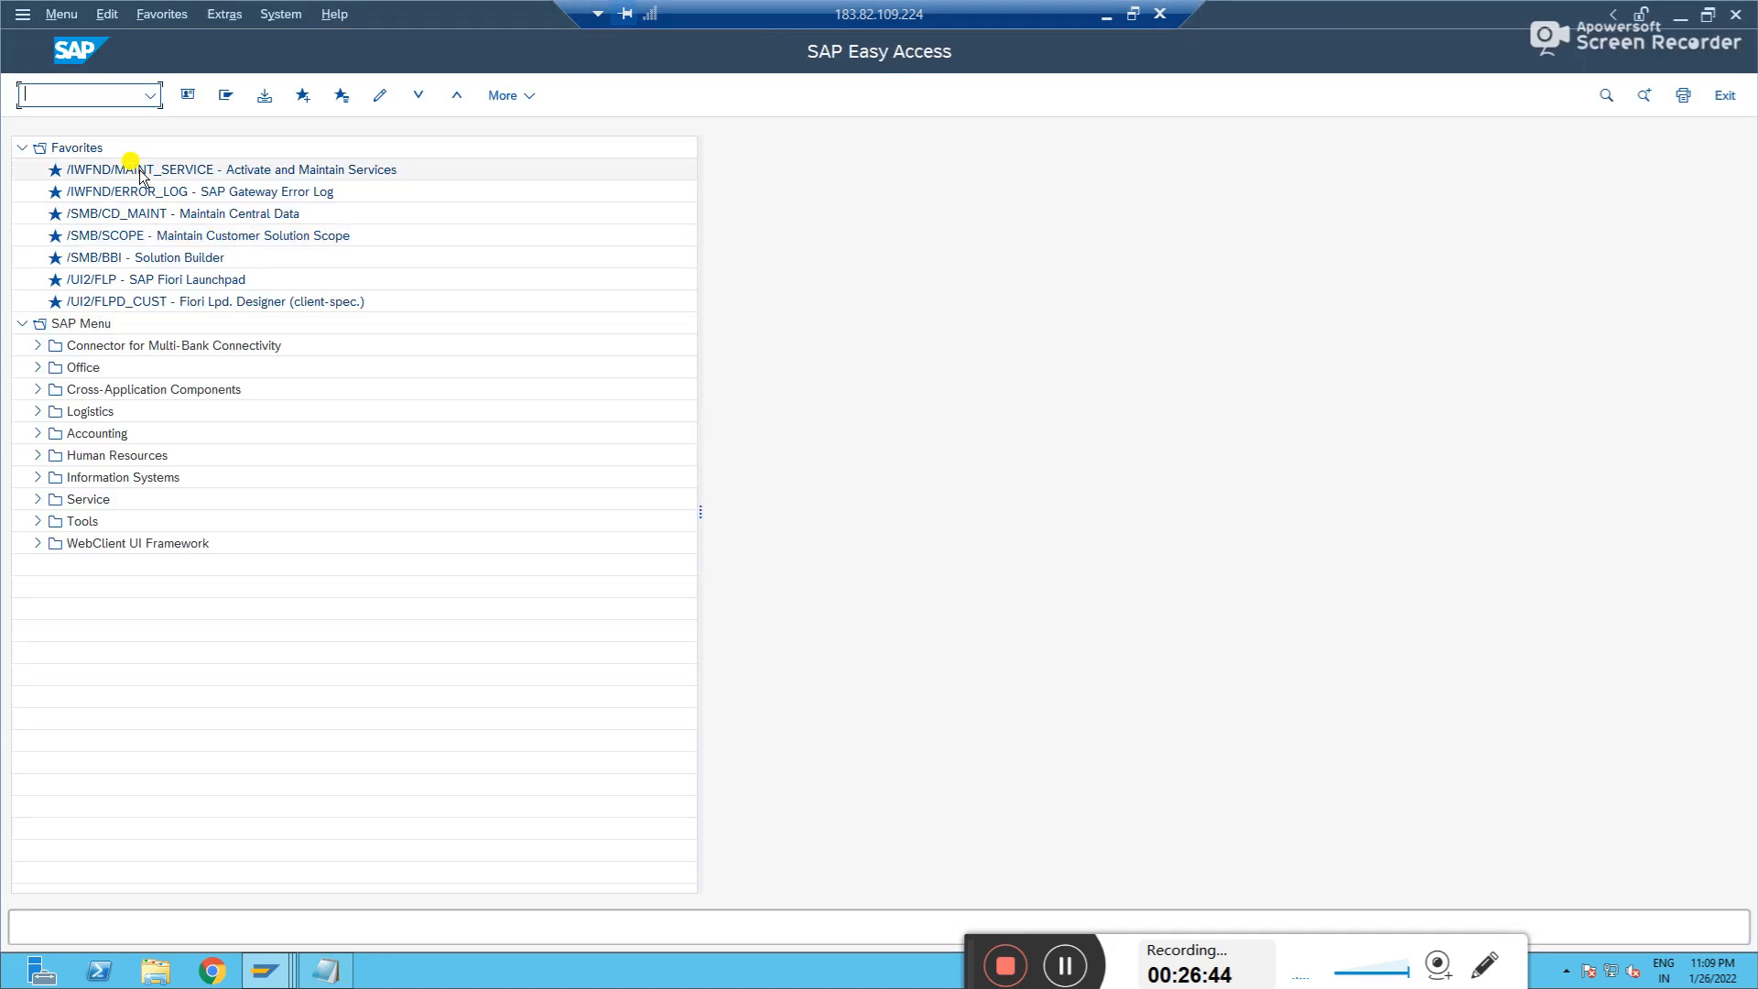
pyautogui.write('f-02')
pyautogui.press('Return')
pyautogui.write('26012022')
pyautogui.press('Tab')
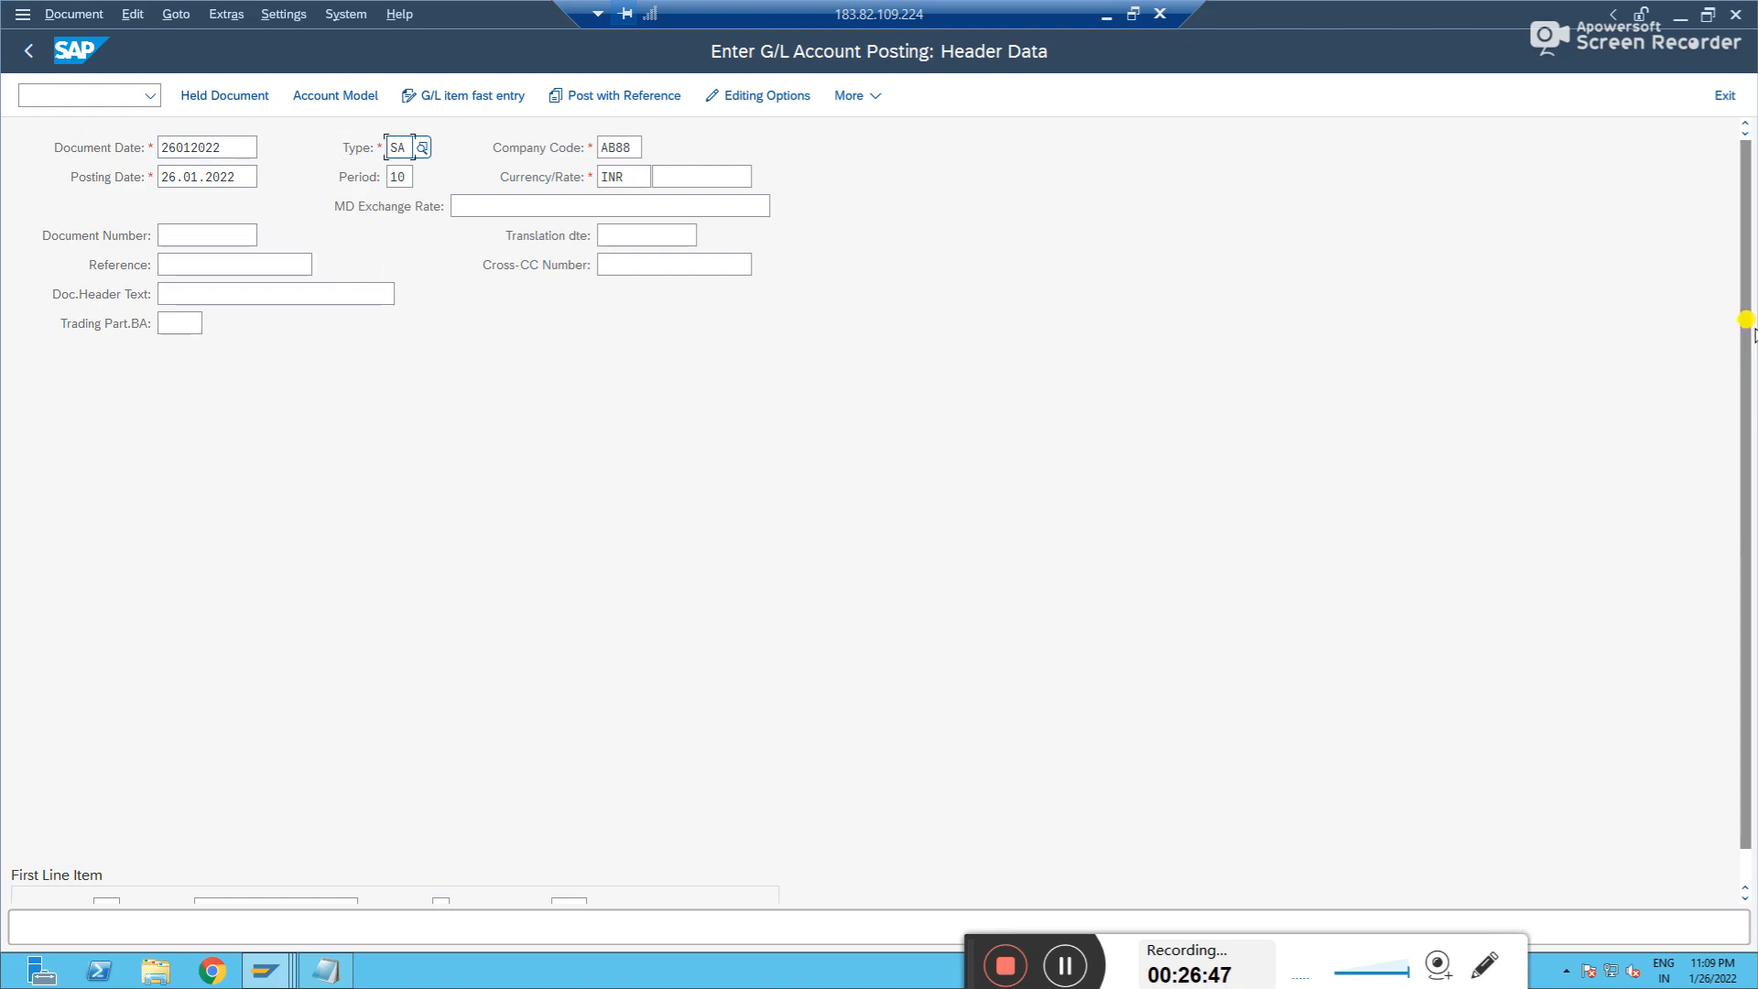
# - Choose G/L account 200013 ADMIN EXPENSES from chart of accounts AB88 for the first line item and open its item details
pyautogui.moveTo(1747, 326); pyautogui.dragTo(1749, 529)
pyautogui.click(333, 873)
pyautogui.click(364, 872)
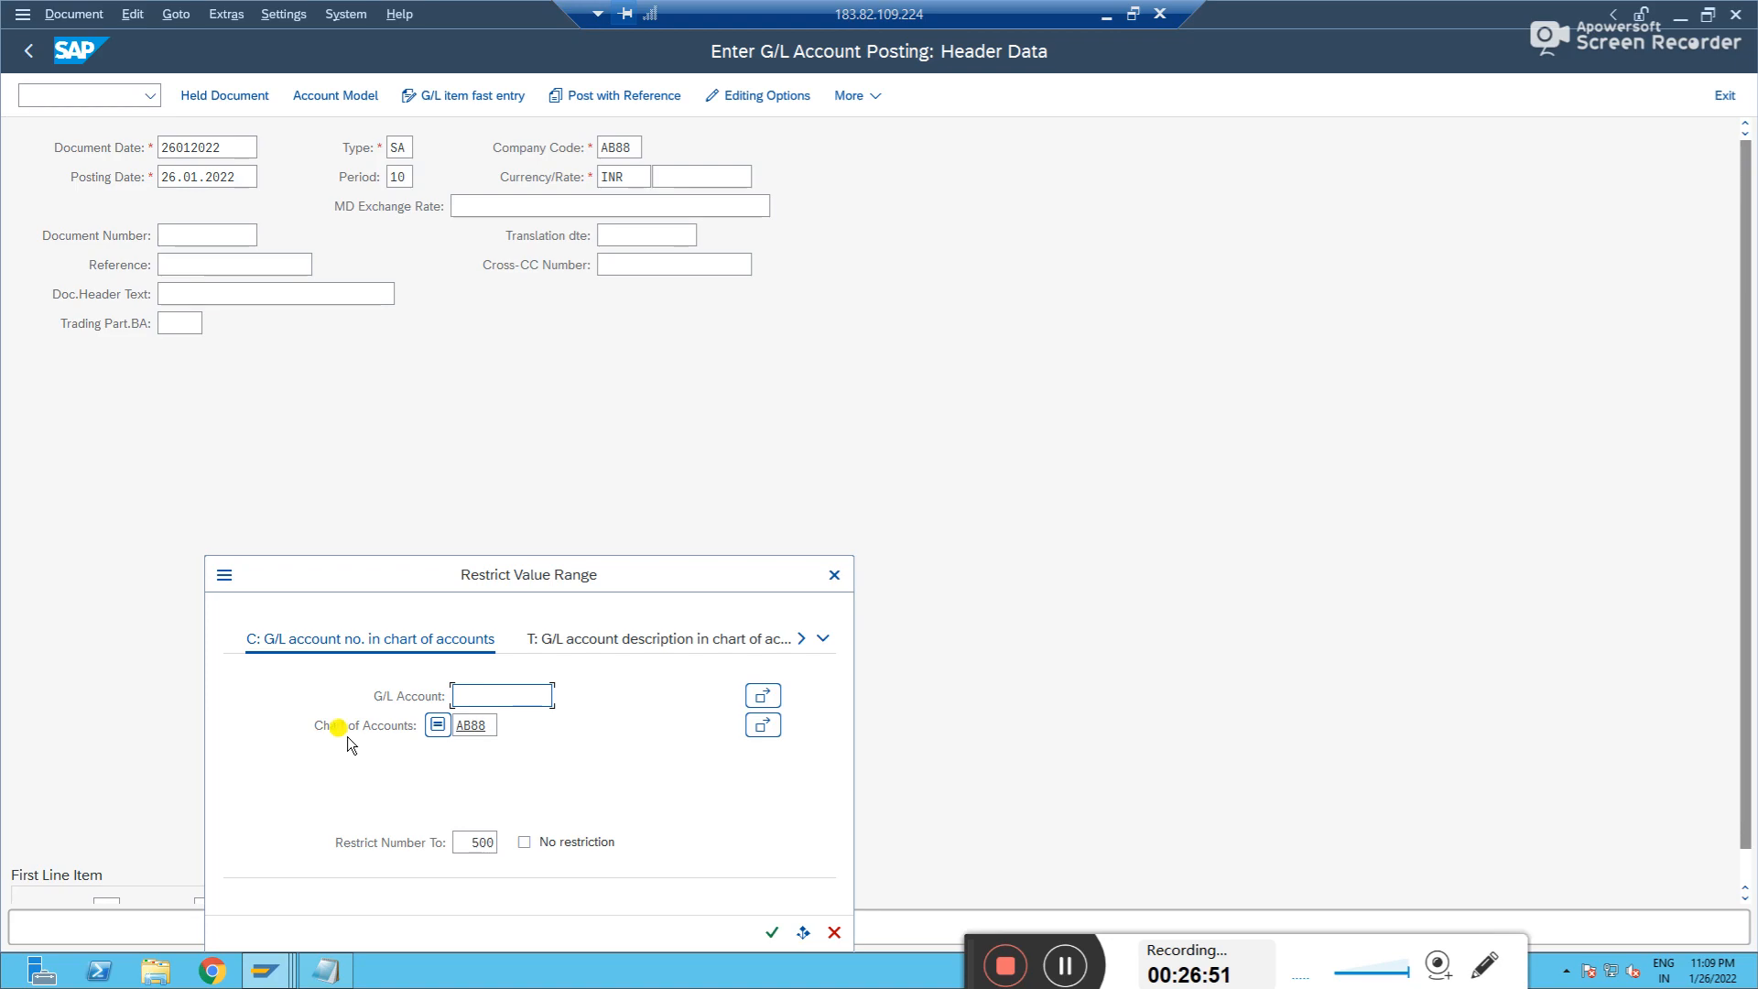
pyautogui.press('Return')
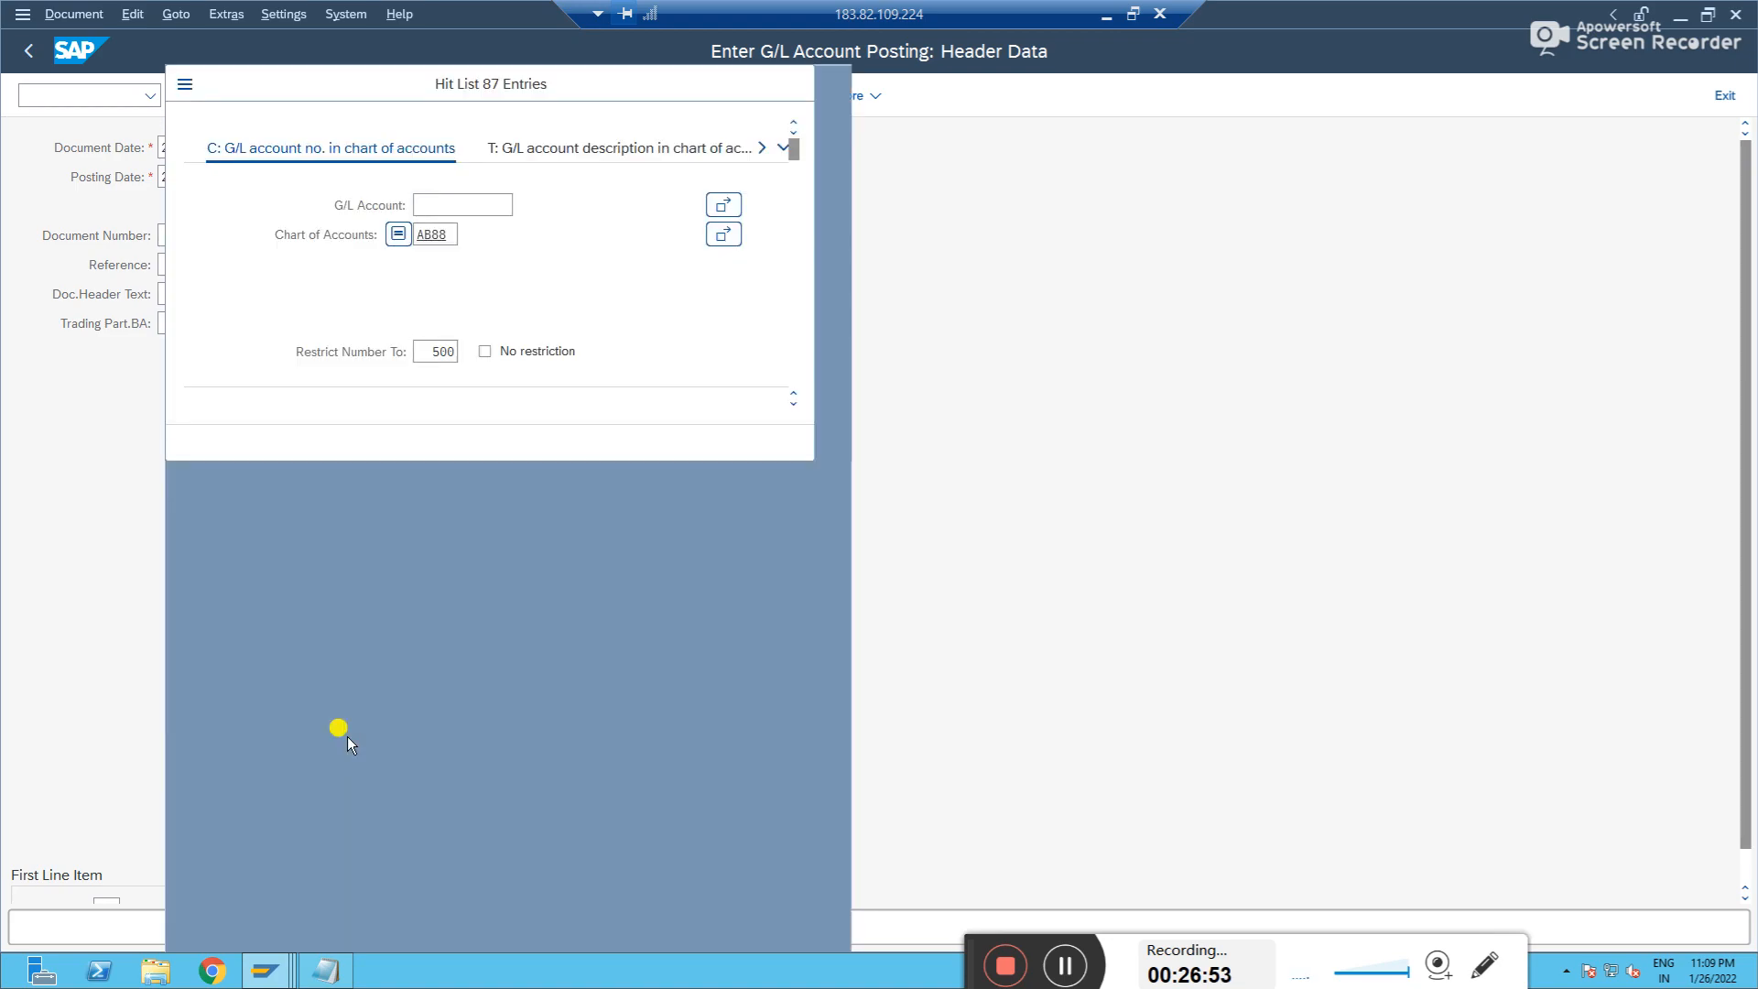
pyautogui.moveTo(834, 303); pyautogui.dragTo(800, 712)
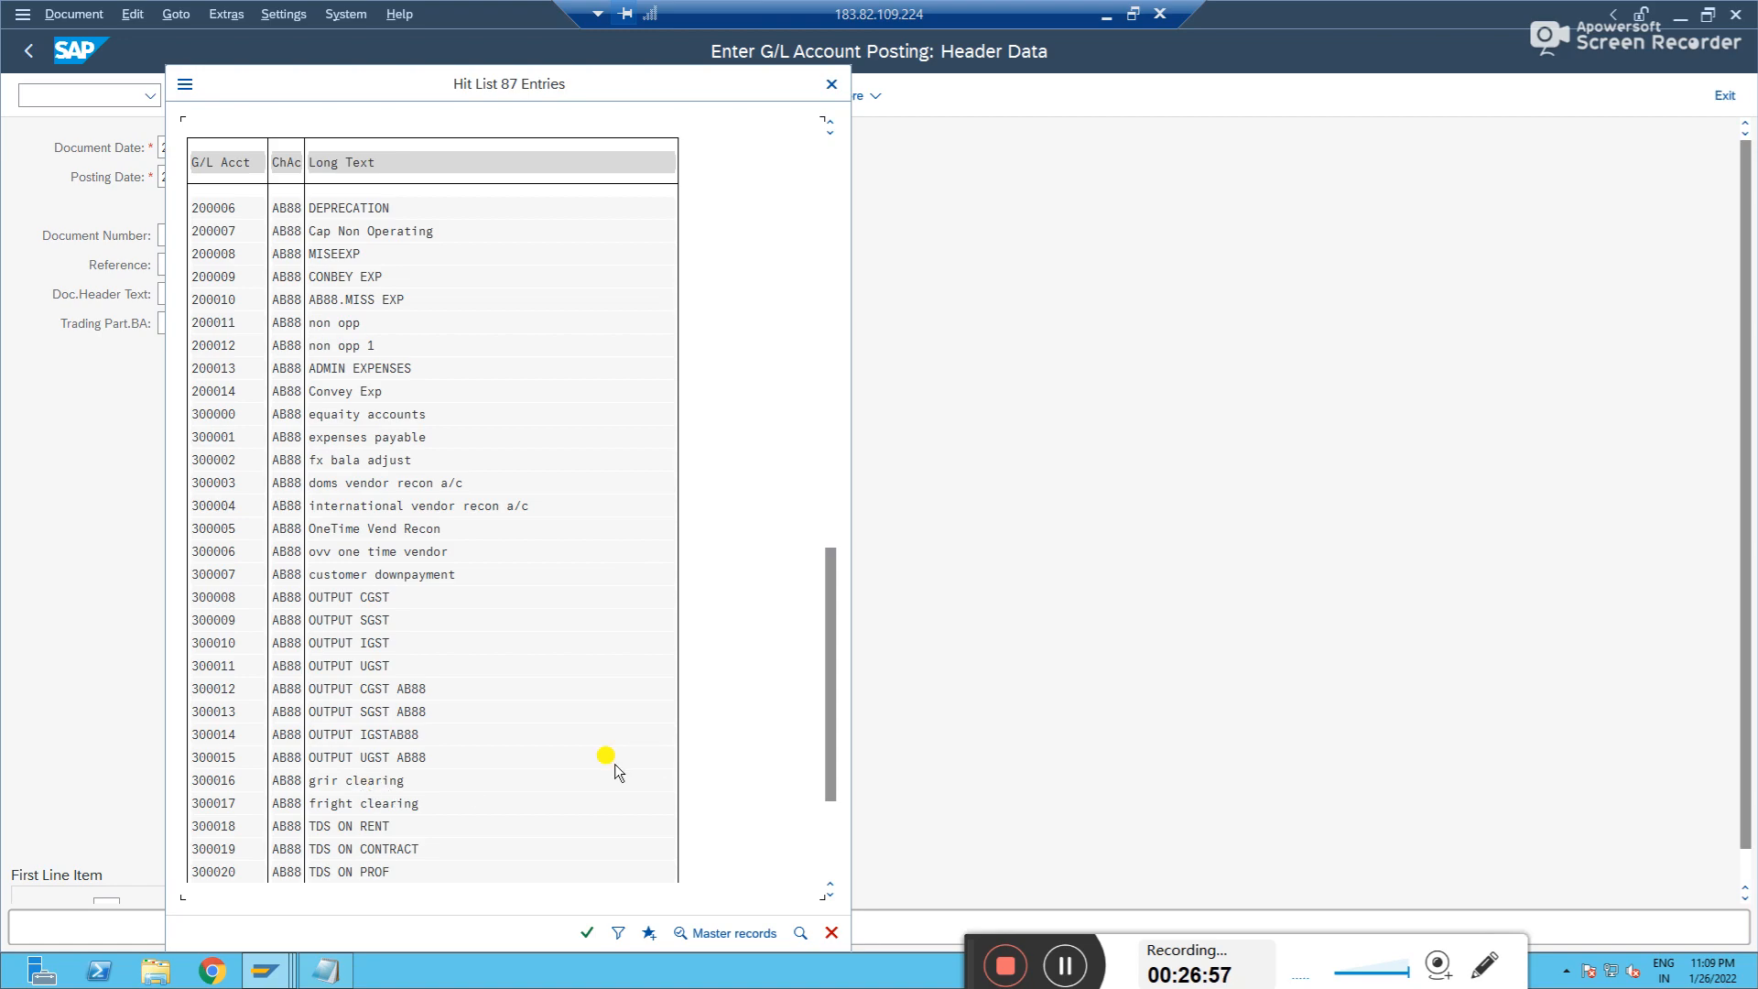
pyautogui.moveTo(831, 693); pyautogui.dragTo(811, 607)
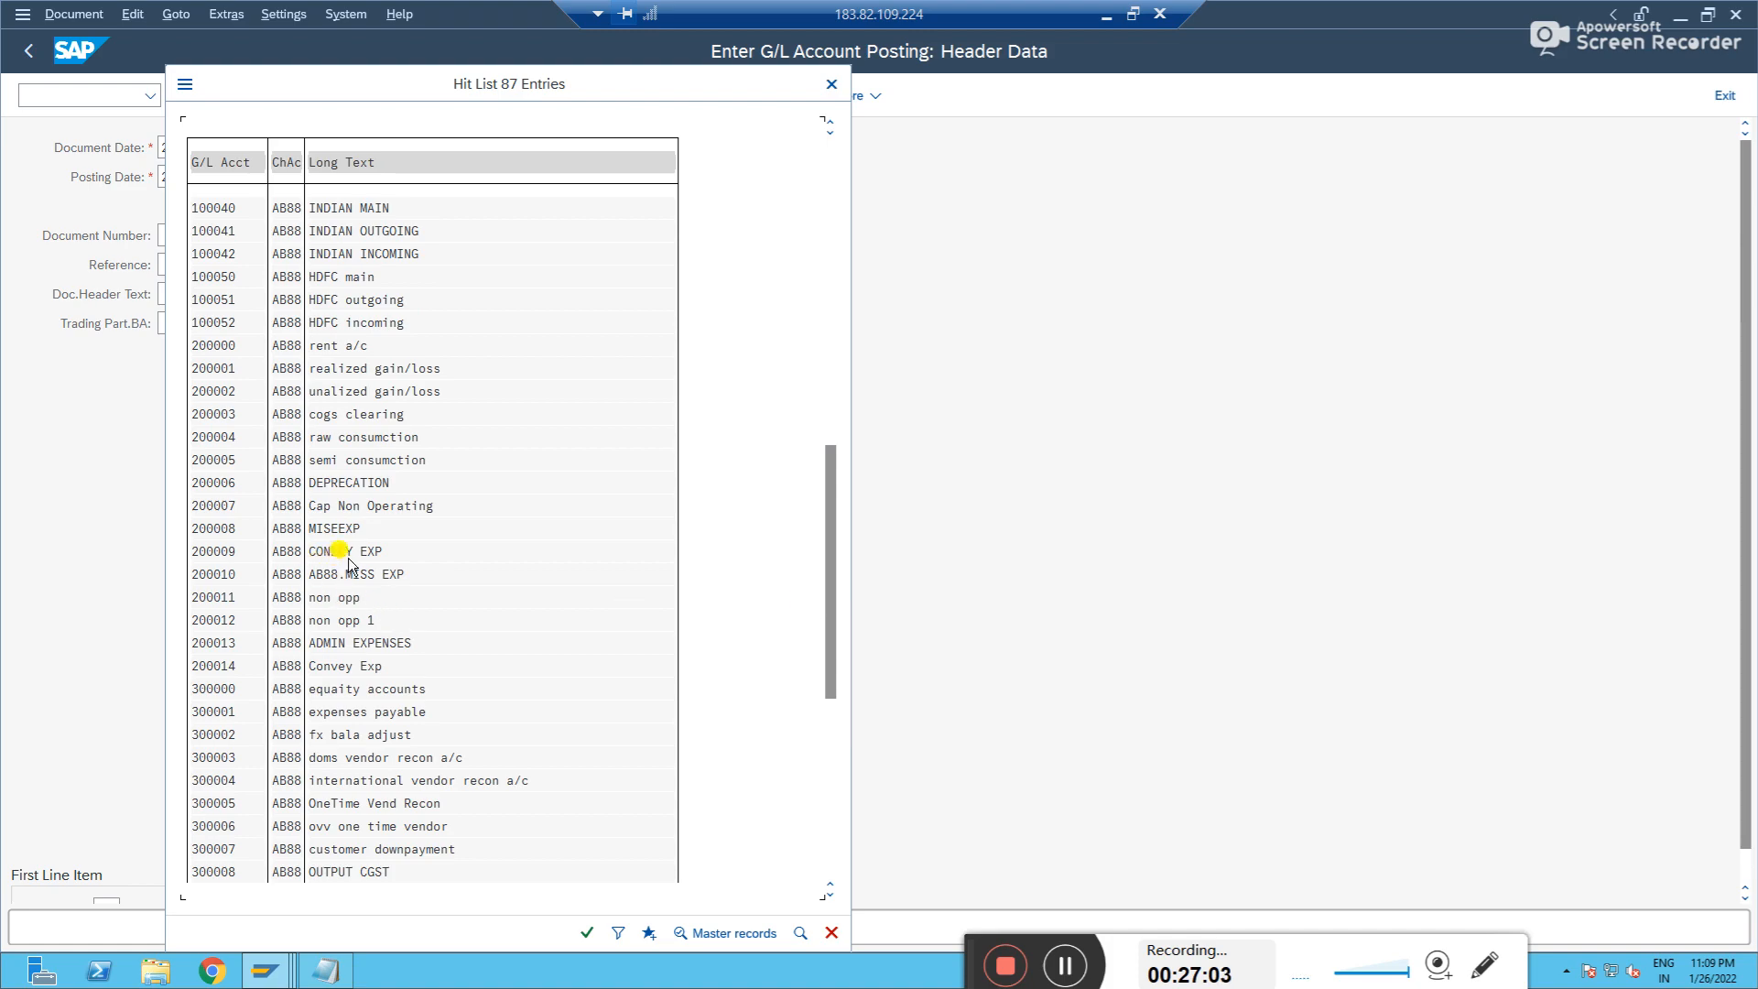
pyautogui.doubleClick(220, 644)
pyautogui.press('Return')
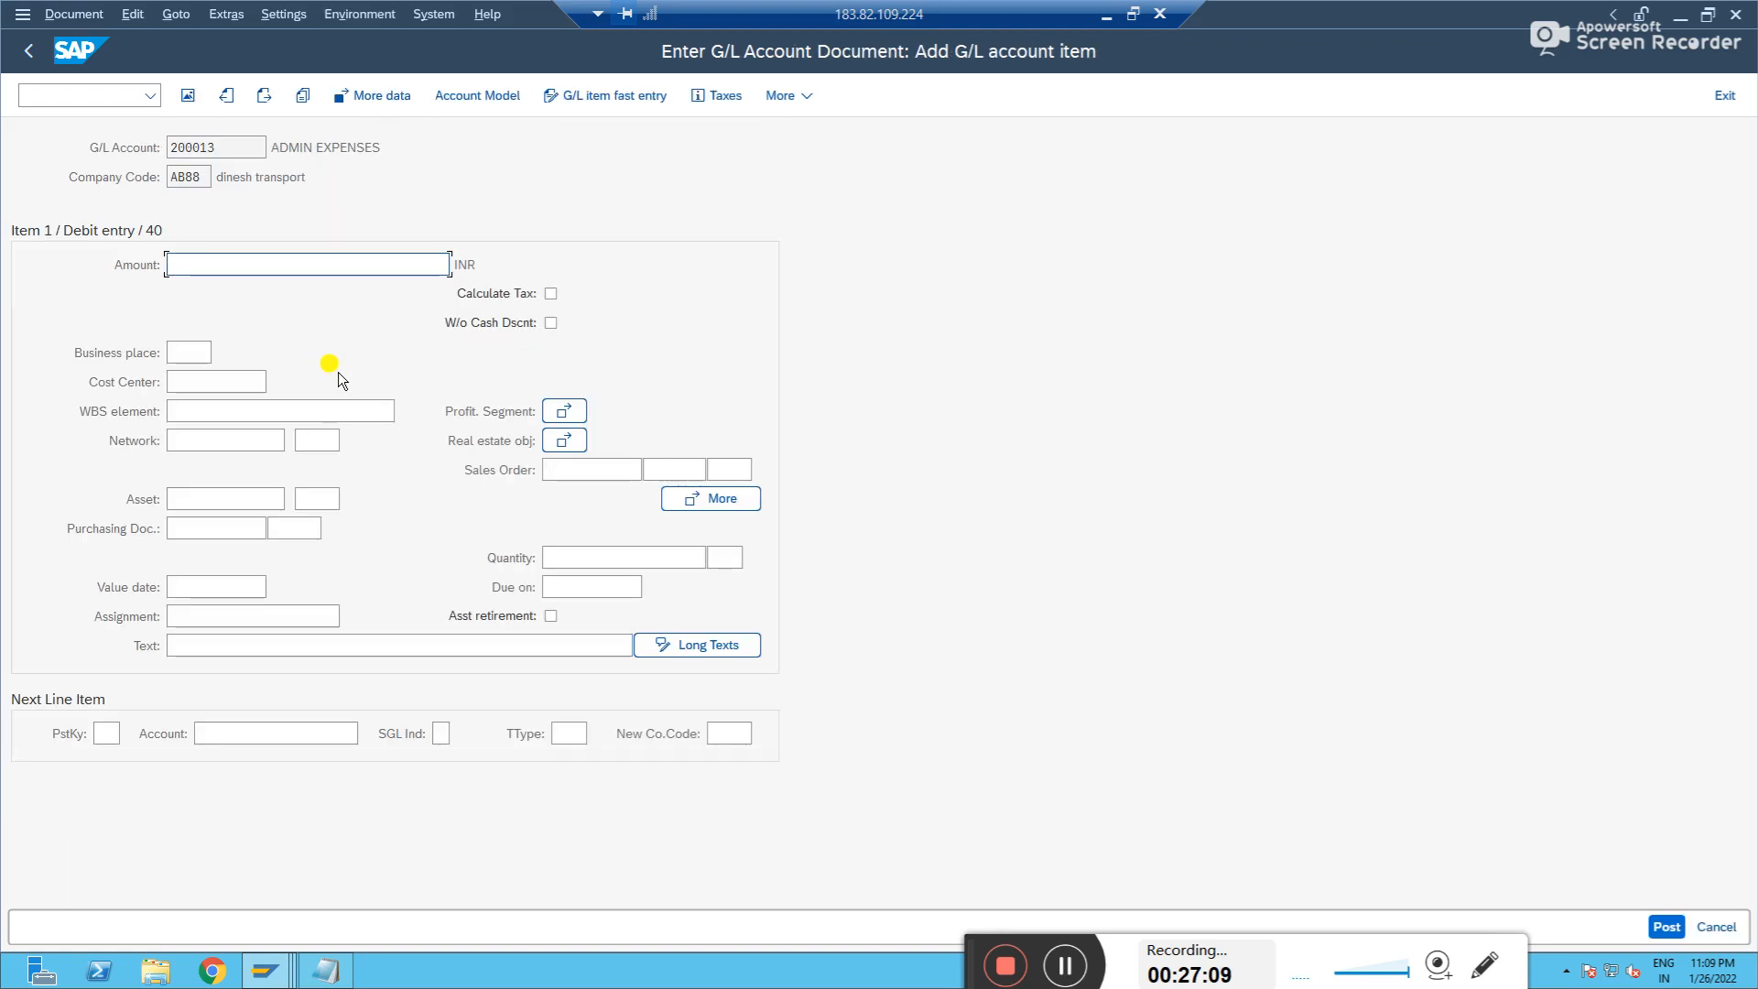
# - Fill in the debit item with amount 50000, cost center AB88MISSS, and text "test"
pyautogui.write('50000')
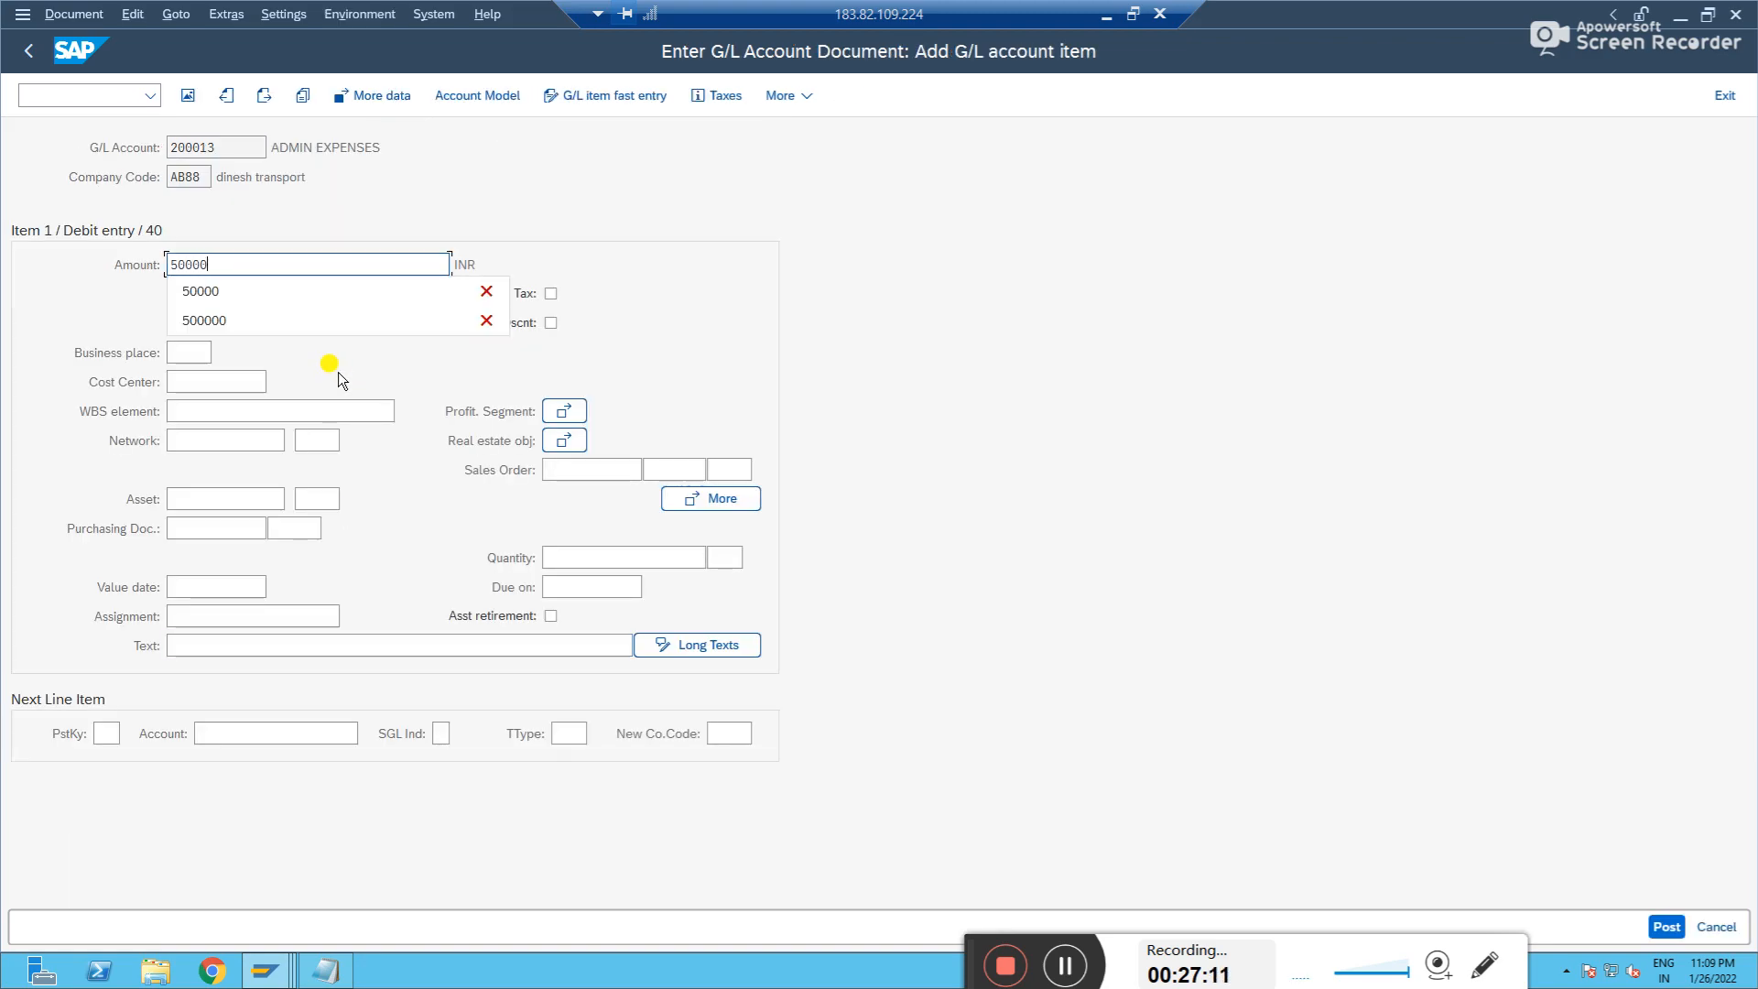
pyautogui.click(230, 388)
pyautogui.hotkey('ctrl', 'v')
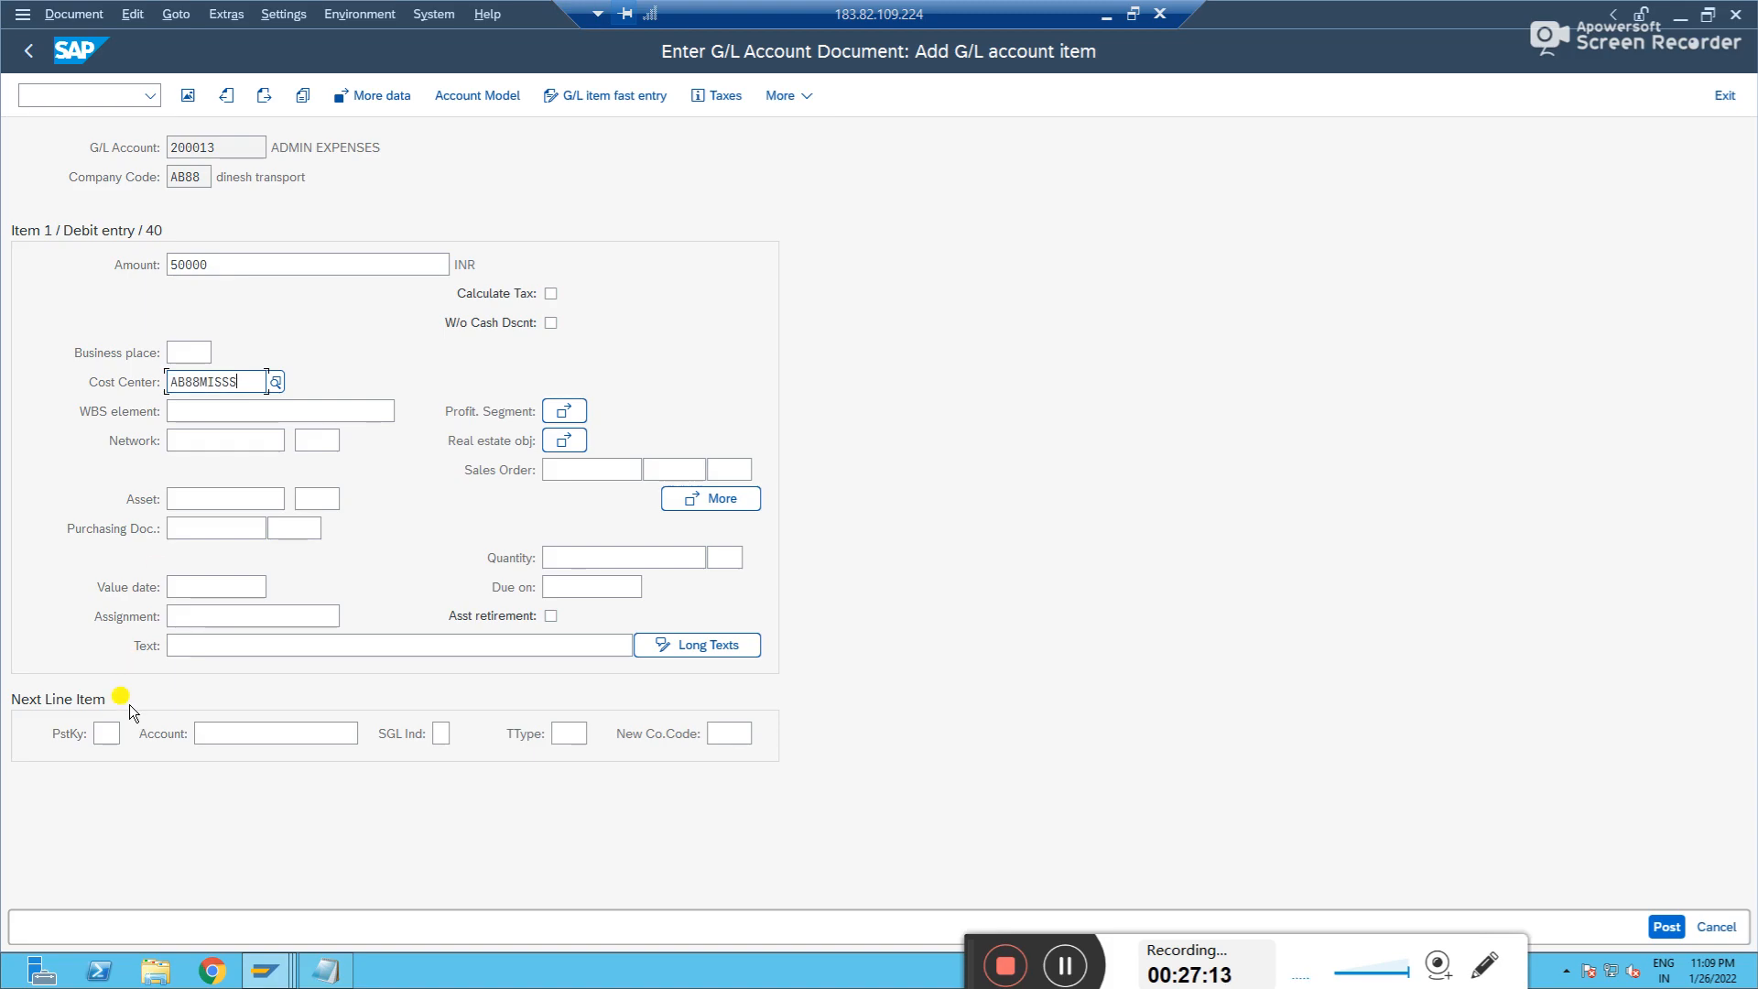
pyautogui.click(216, 644)
pyautogui.write('test')
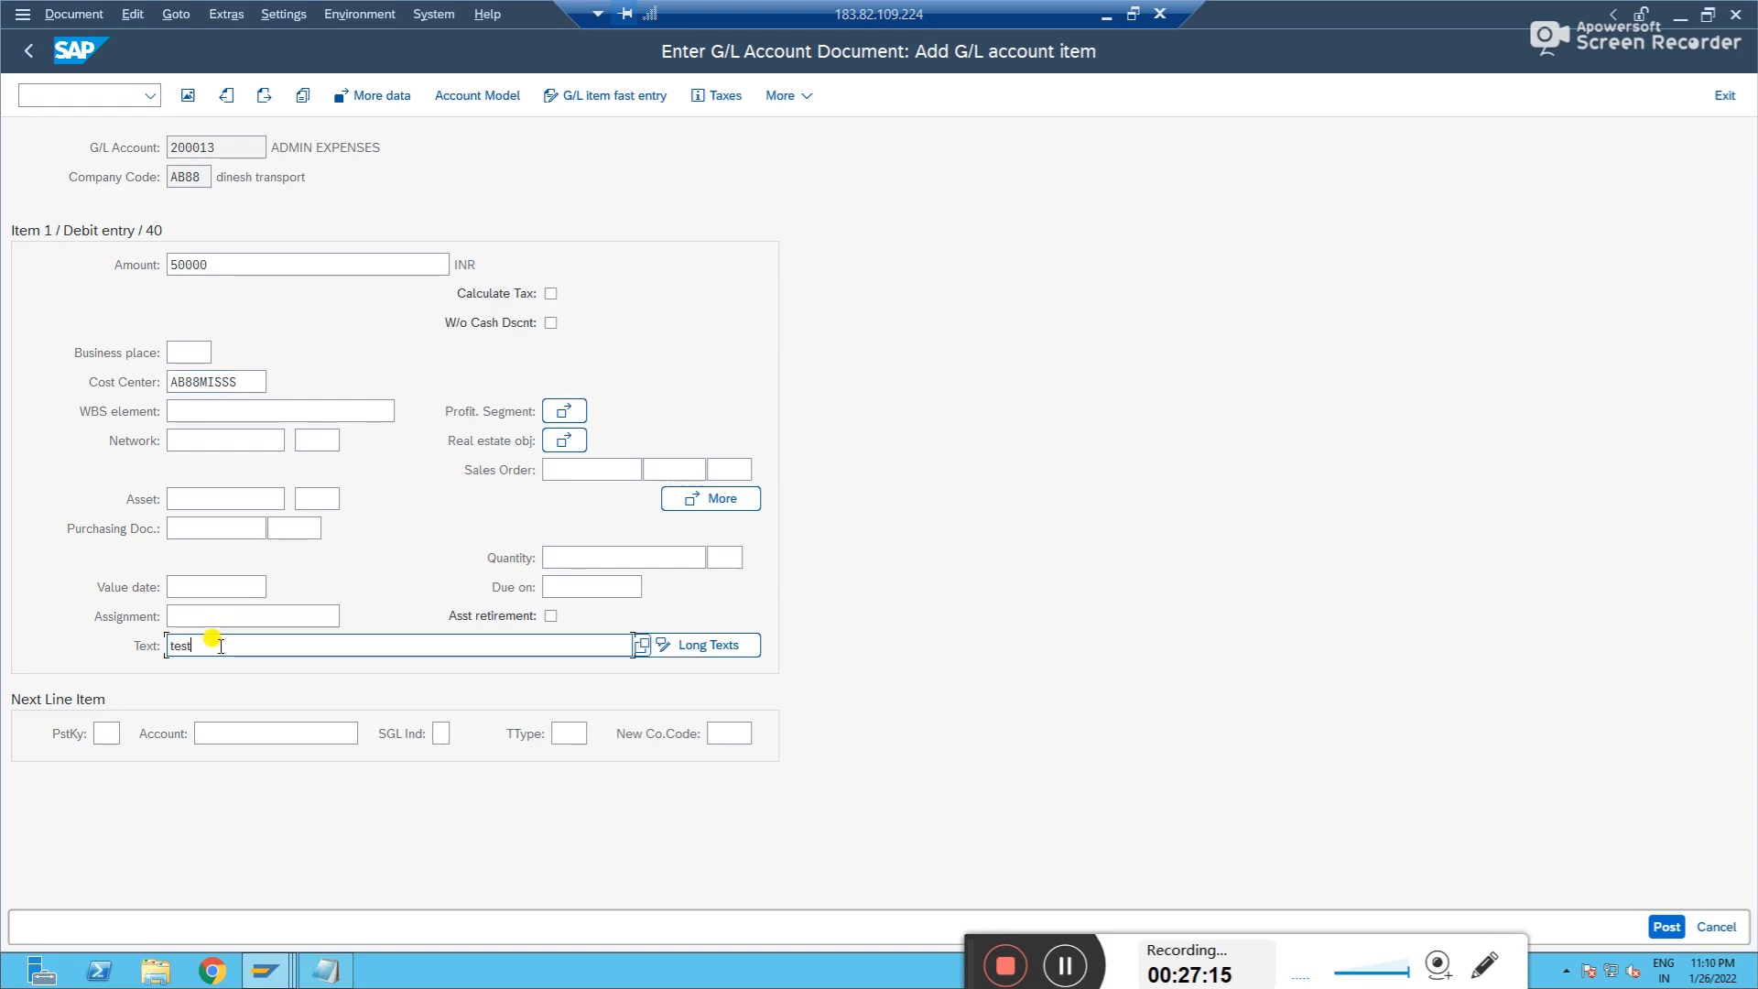
# - Add a credit item with posting key 50 for cash account 100000, using * for the balancing amount and "test" as text
pyautogui.click(102, 733)
pyautogui.write('50')
pyautogui.press('Tab')
pyautogui.press('Down')
pyautogui.press('Return')
pyautogui.press('Return')
pyautogui.write('*')
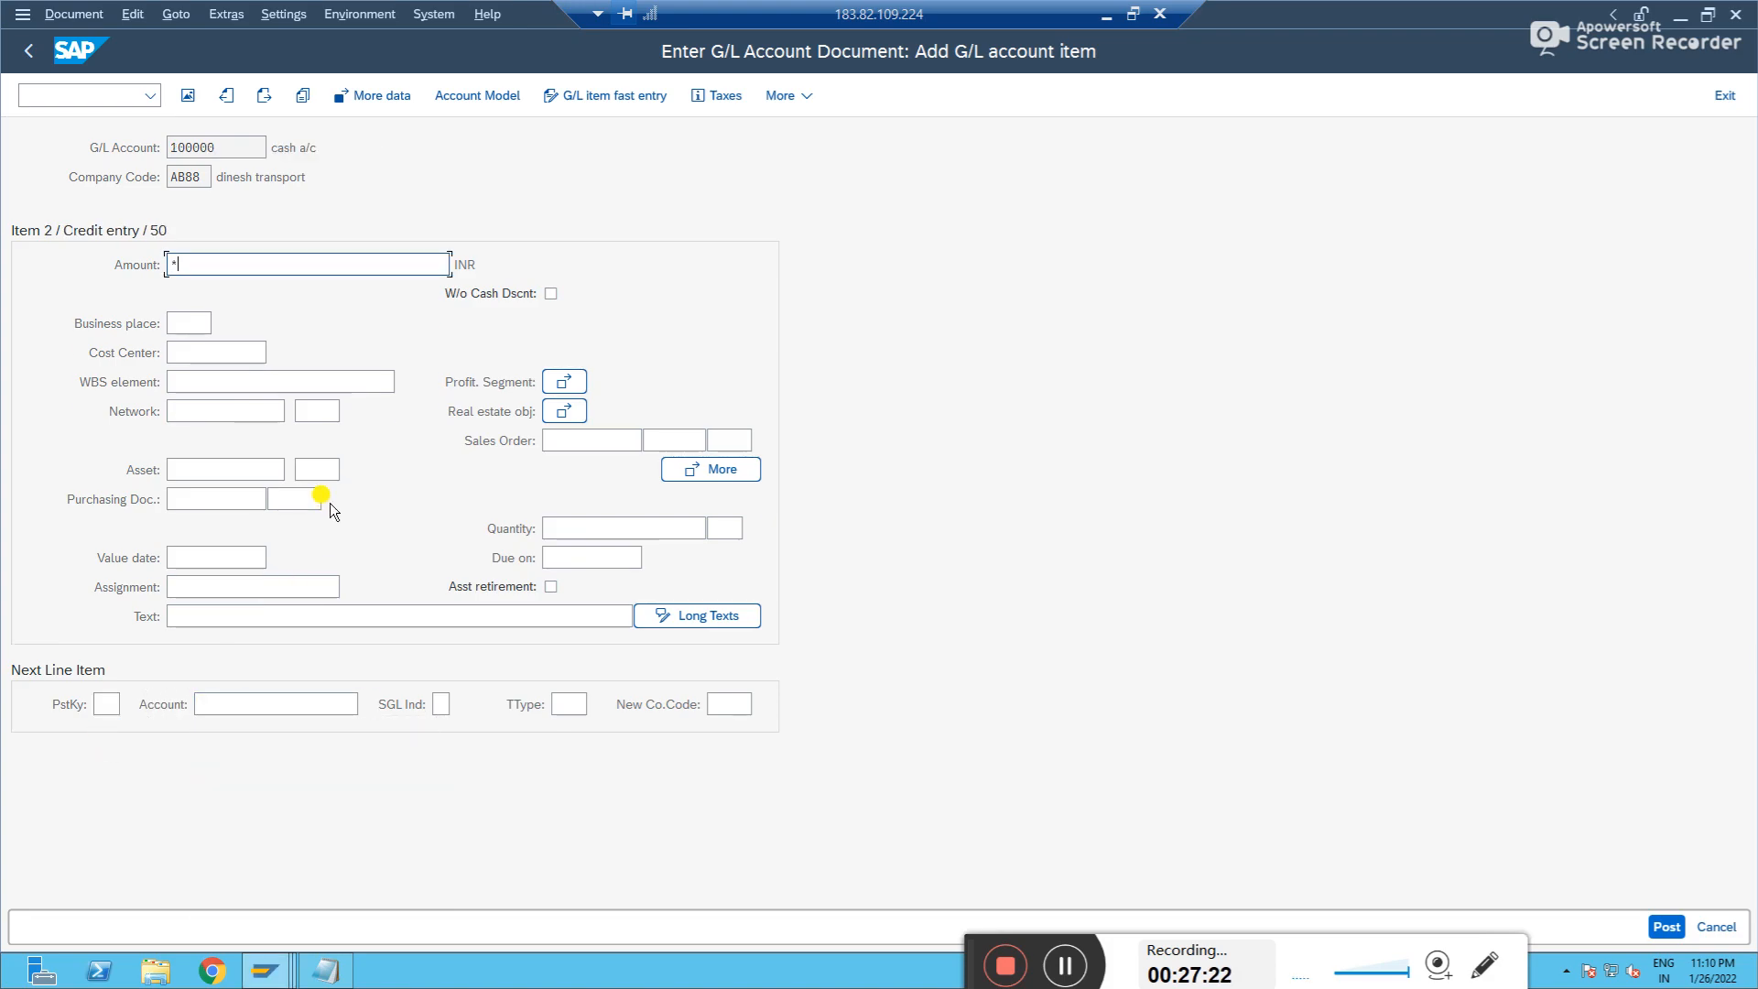
pyautogui.click(325, 614)
pyautogui.write('test')
pyautogui.press('Return')
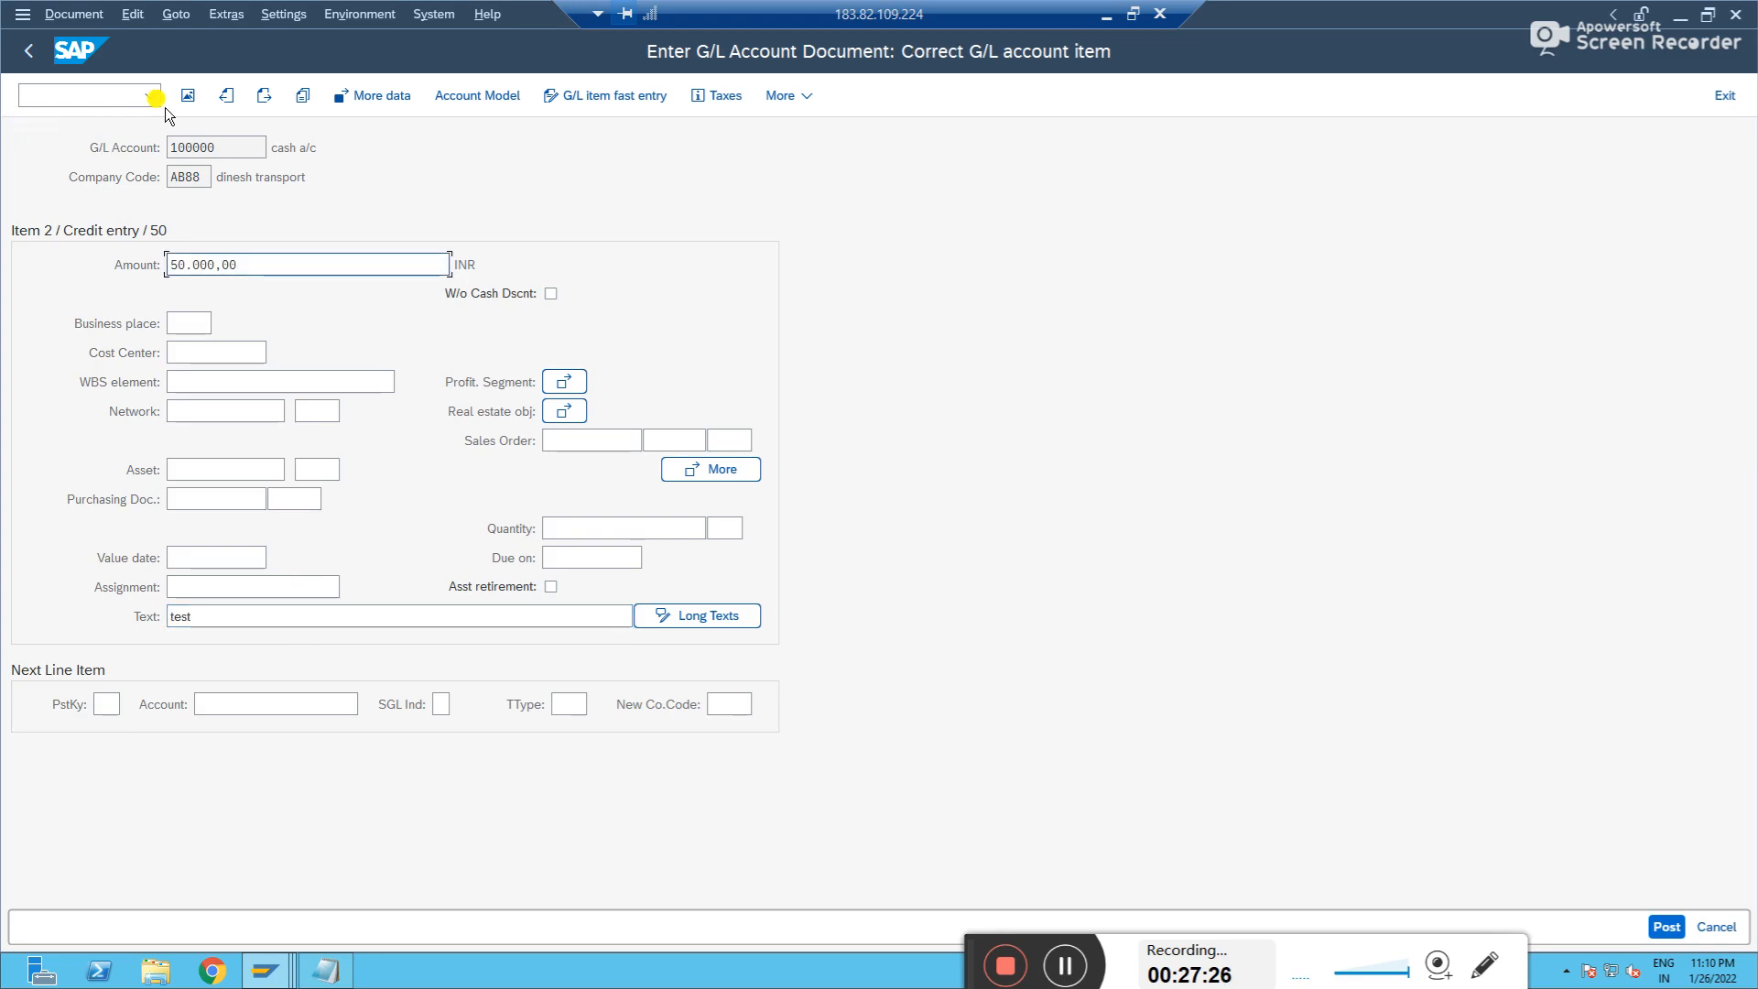
# - Review the document overview, post the G/L entry, and display the posted document
pyautogui.click(186, 96)
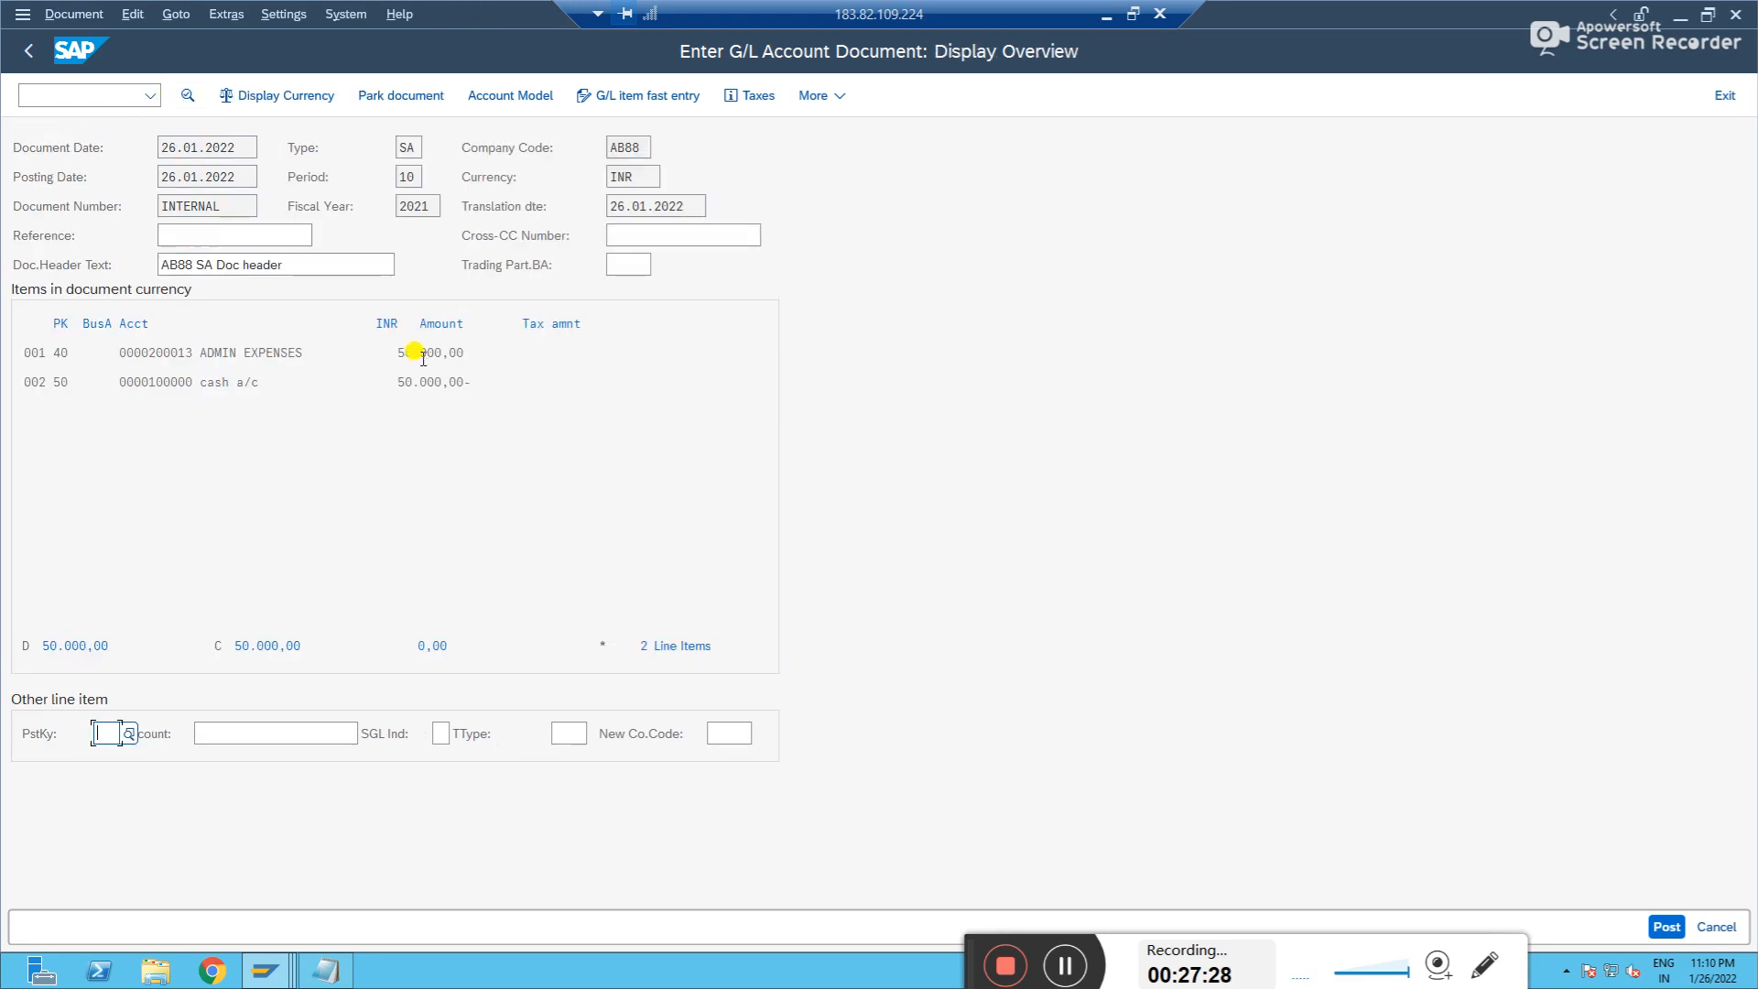
pyautogui.click(1662, 929)
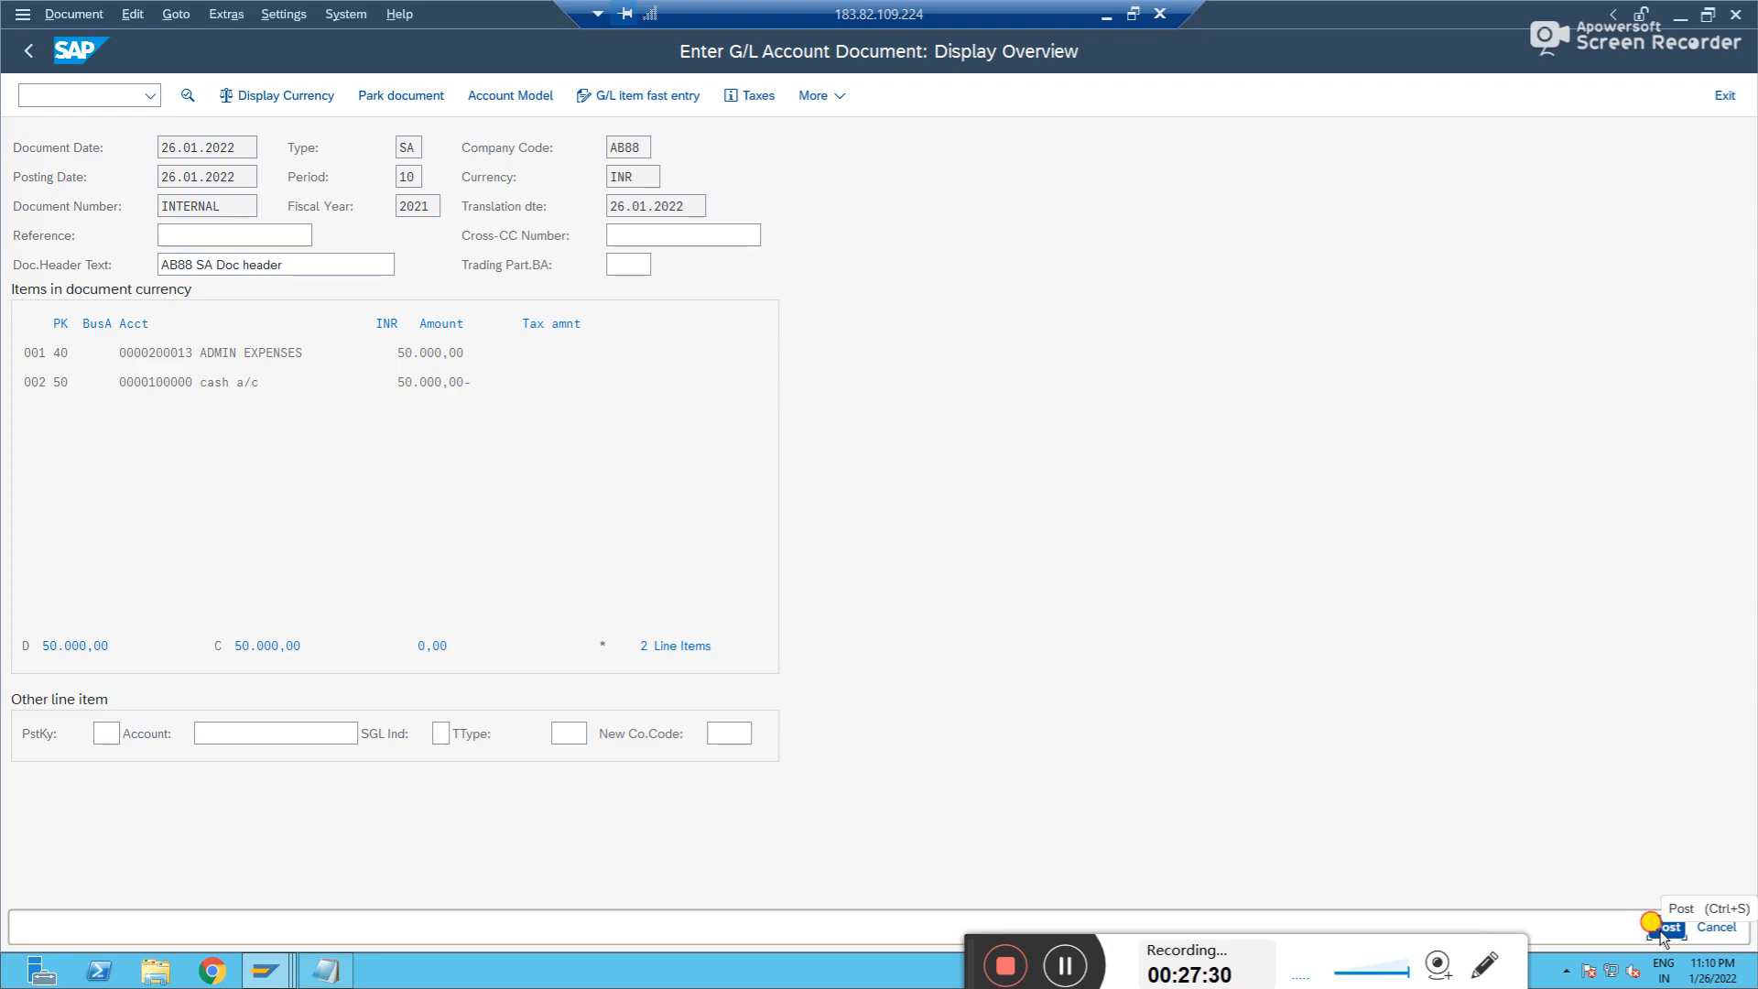
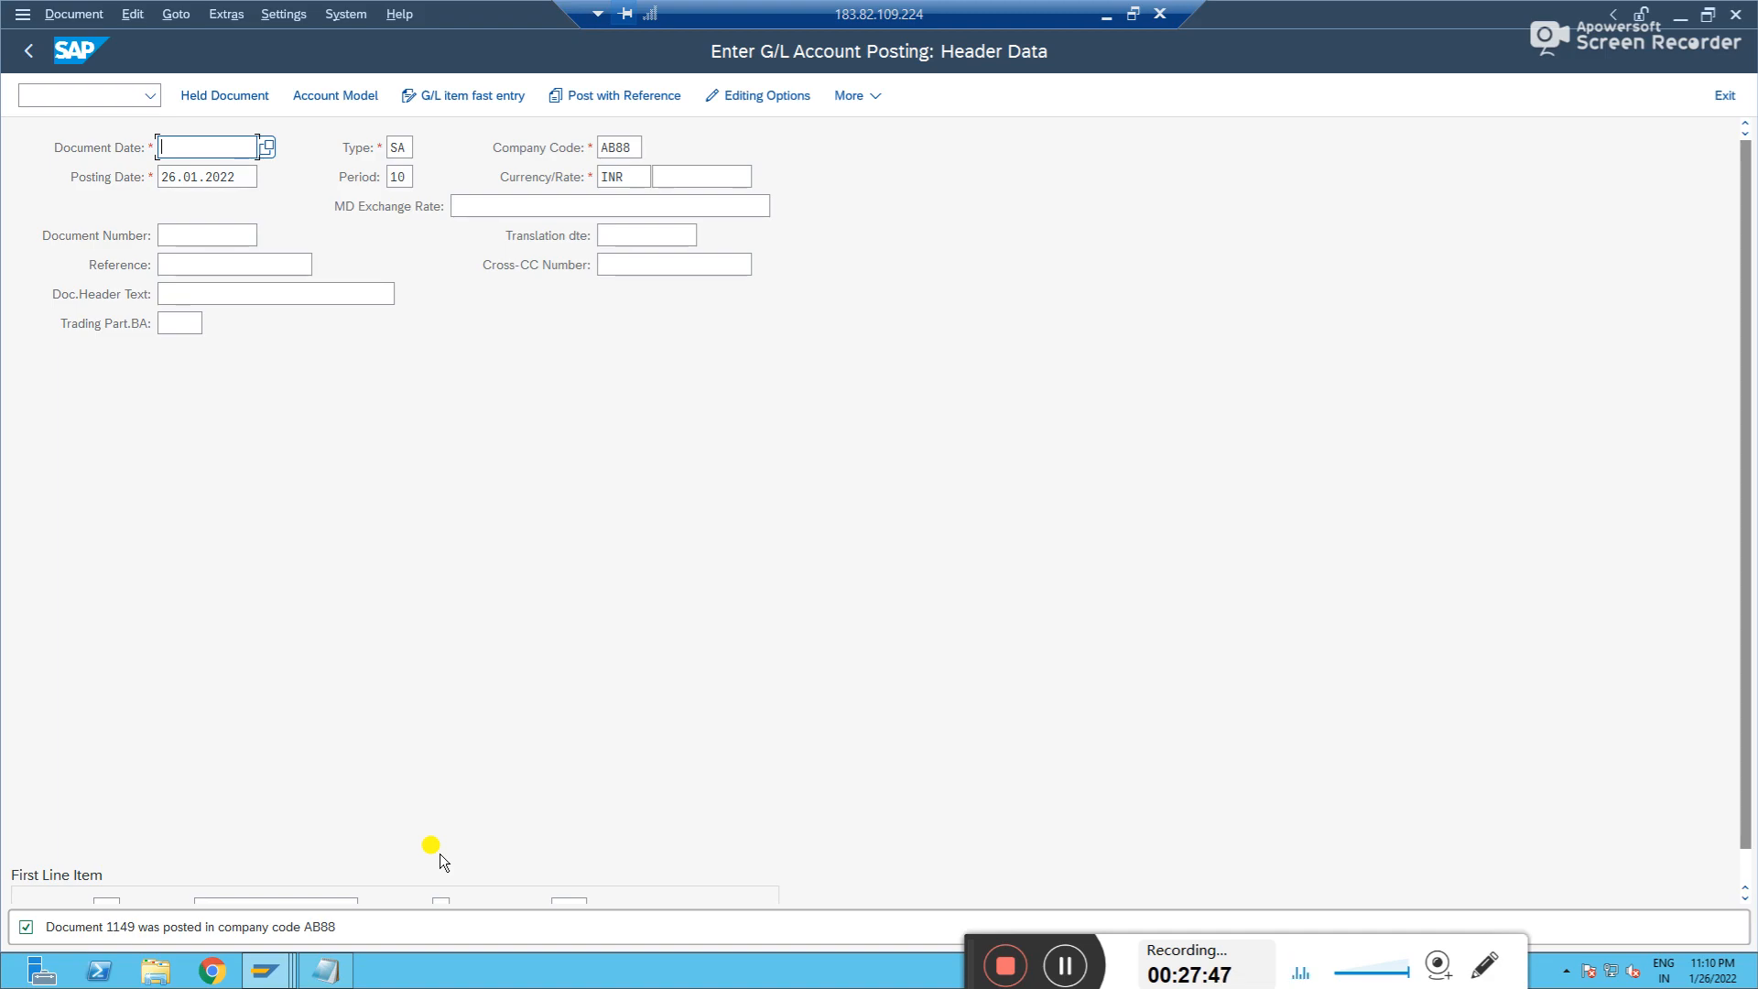
pyautogui.click(69, 15)
pyautogui.click(84, 102)
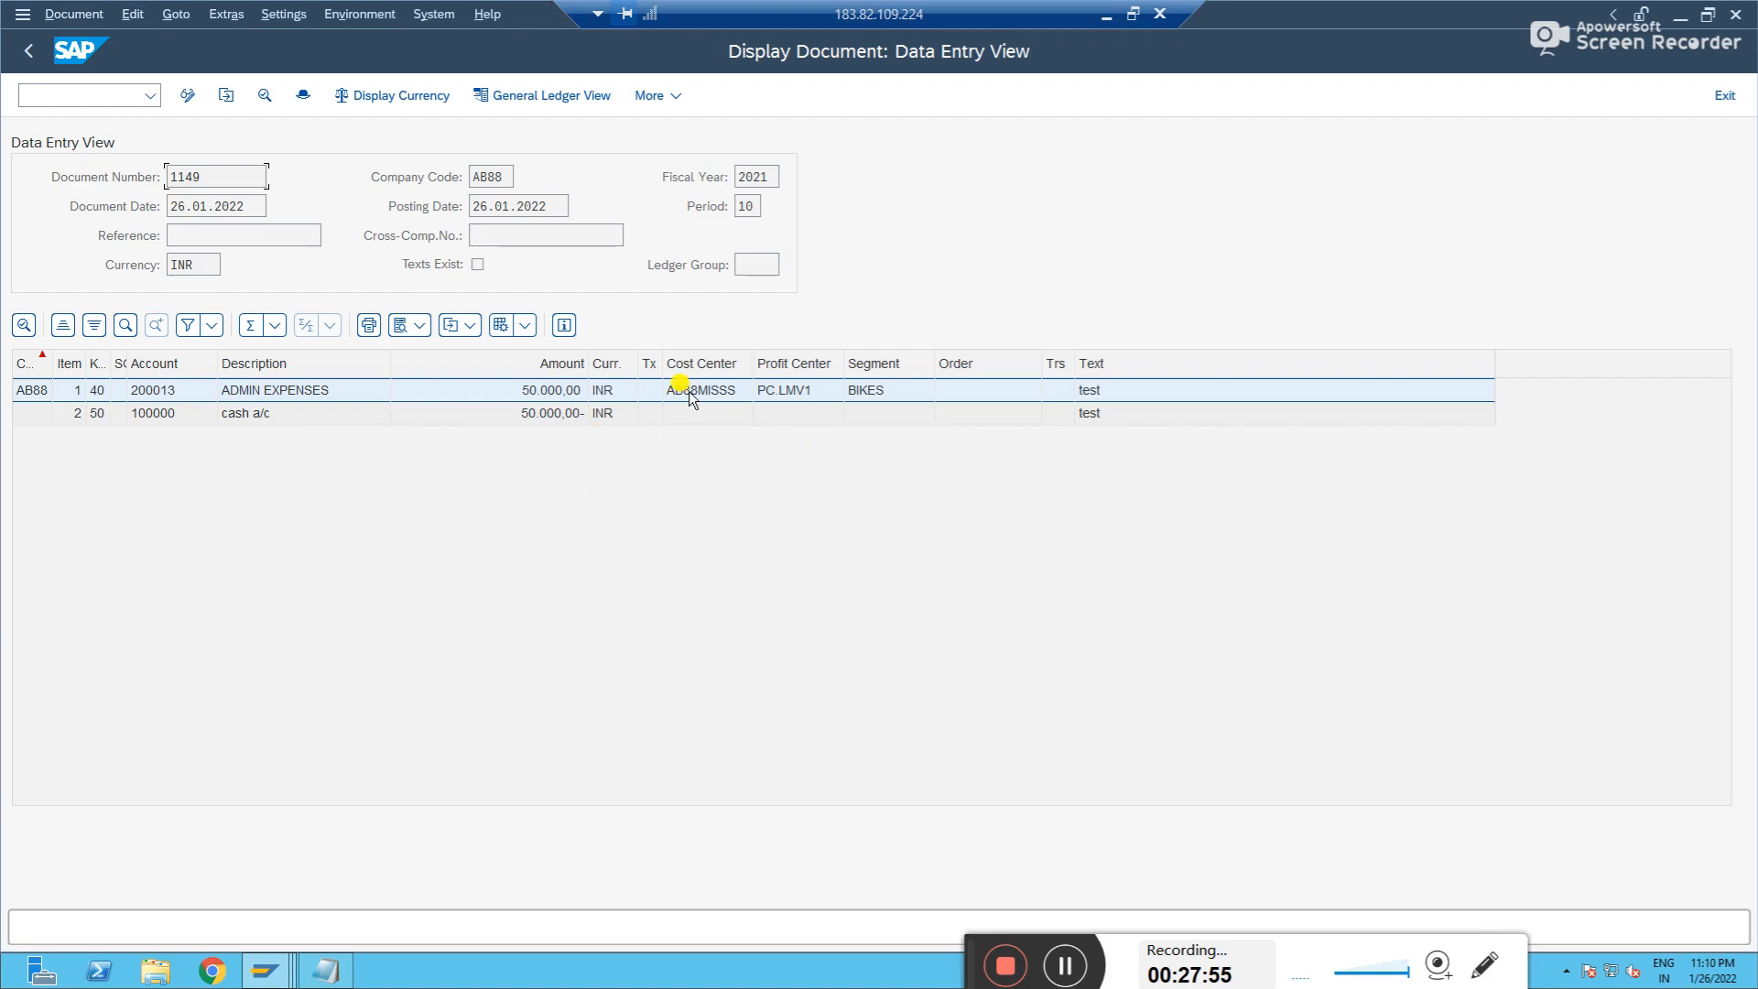
# - Check the expense item's profit center and segment in the entry view, and switch to the general ledger view
pyautogui.click(778, 388)
pyautogui.click(861, 390)
pyautogui.click(562, 97)
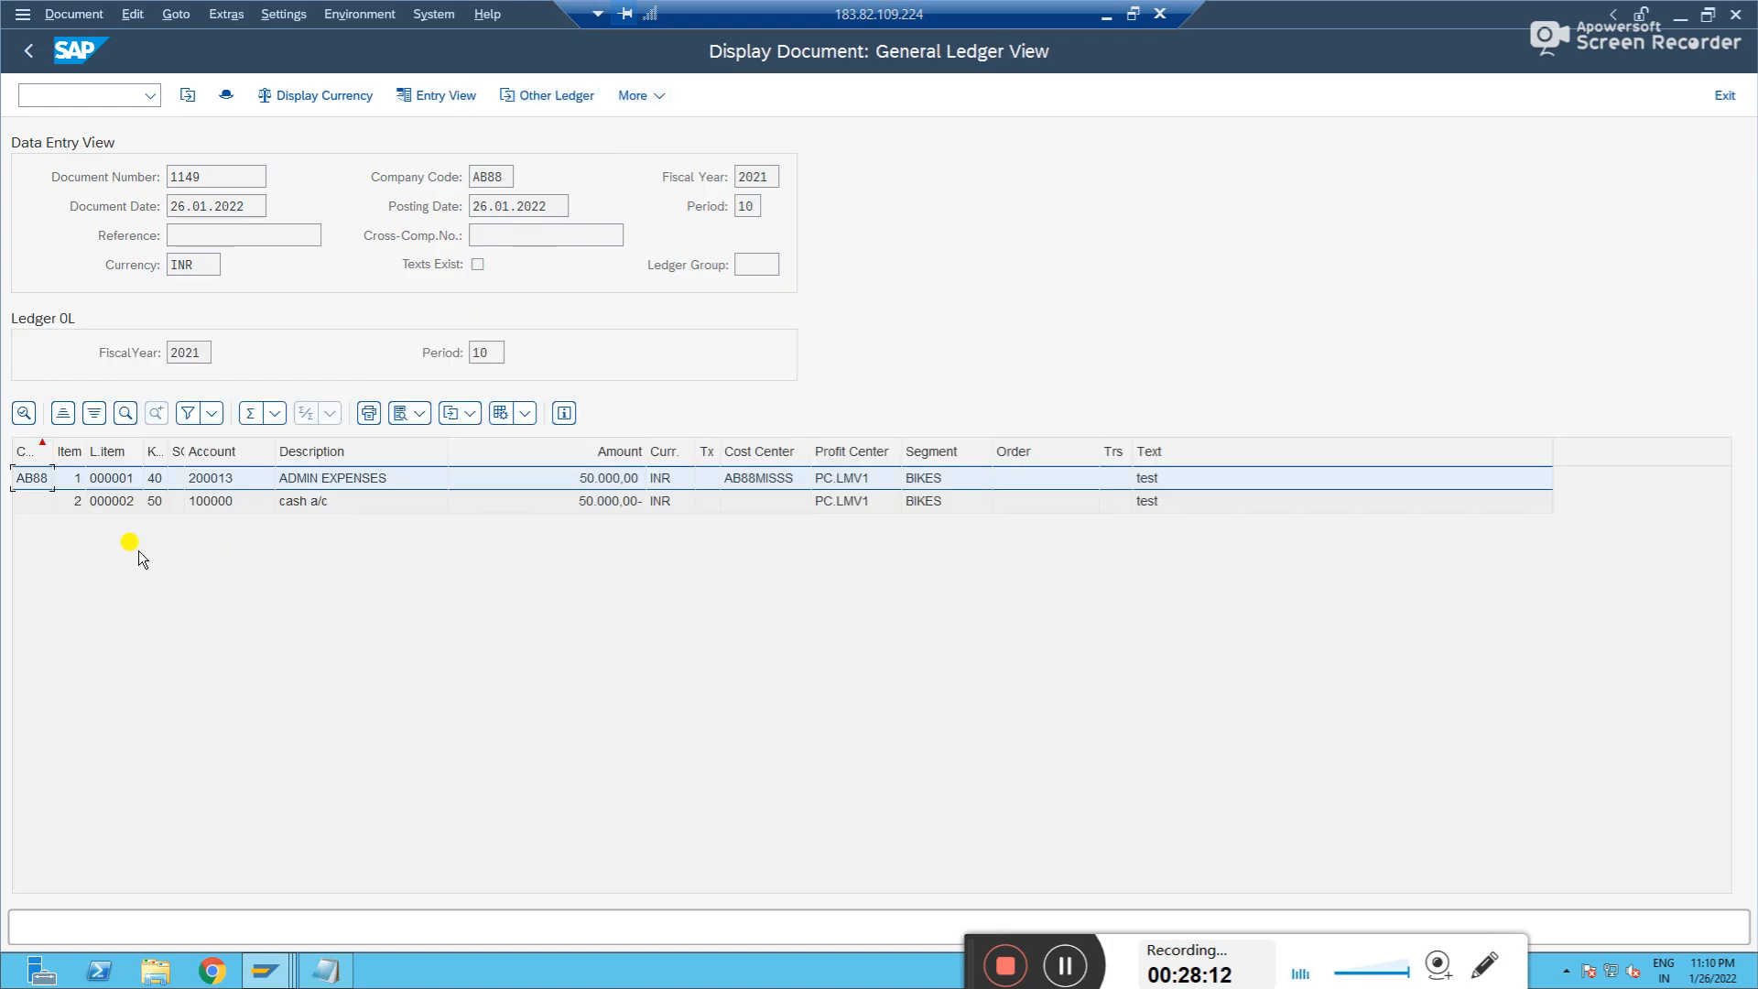
# - Compare the cost center, profit center, and segment on both line items in the general ledger view
pyautogui.click(31, 509)
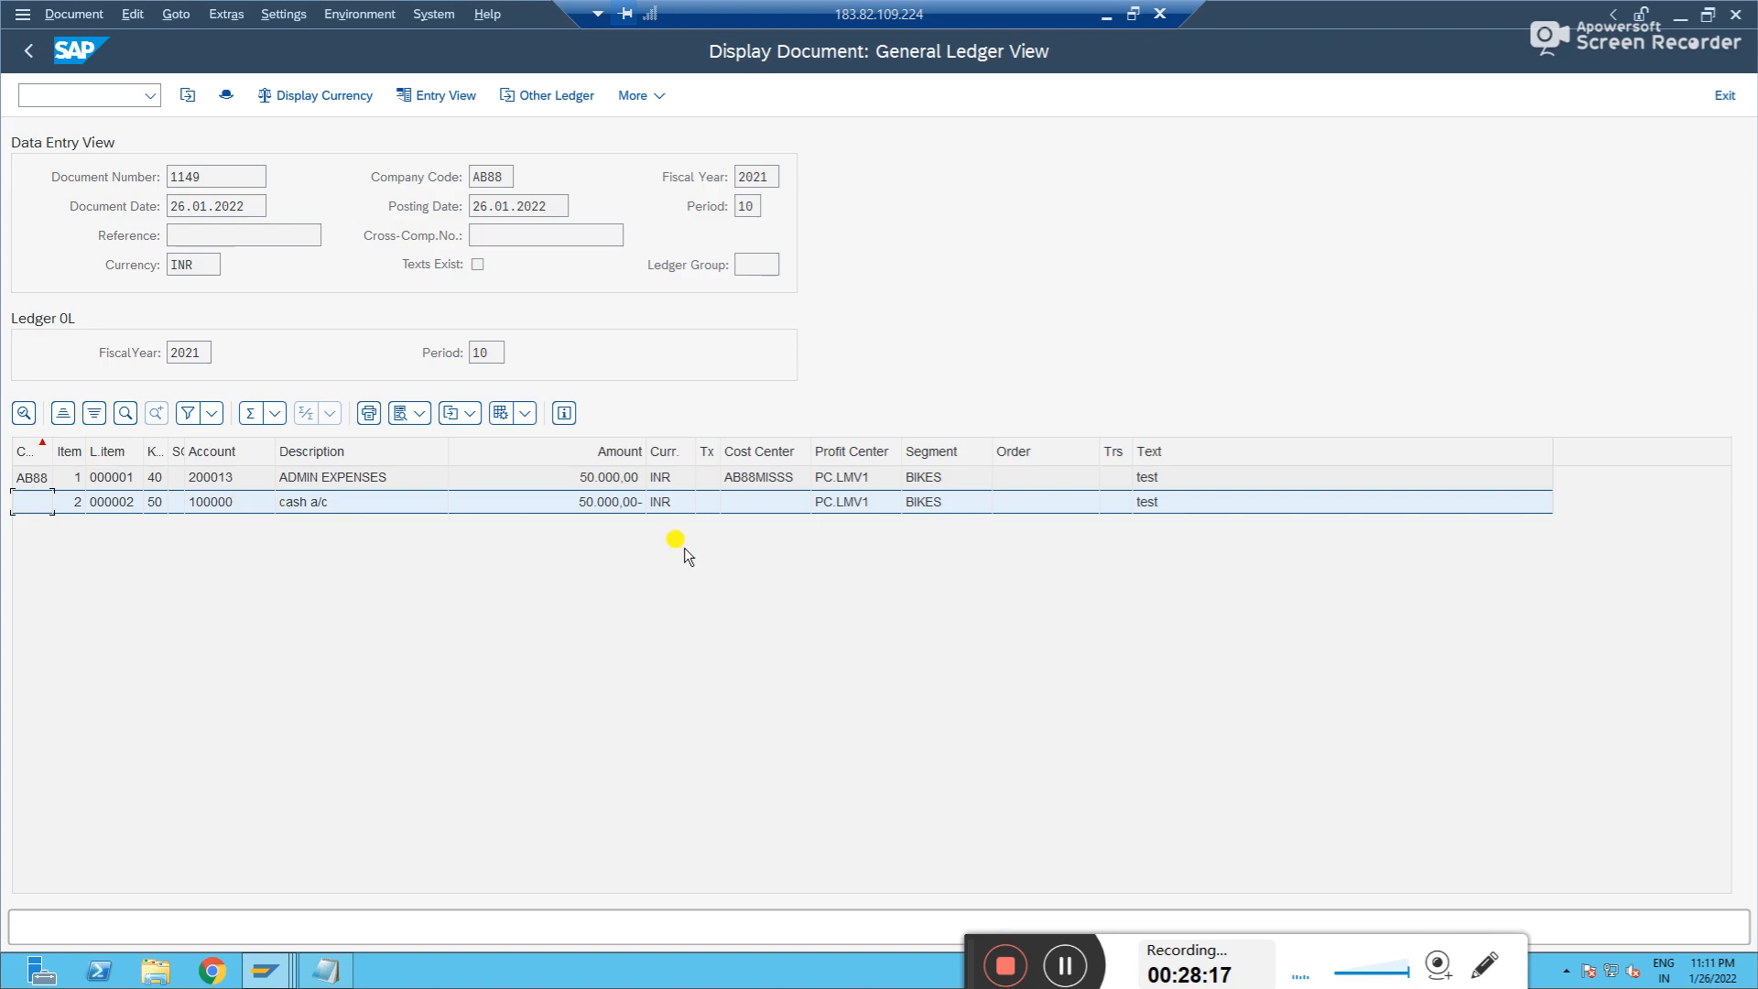
pyautogui.click(736, 478)
pyautogui.click(837, 503)
pyautogui.click(942, 503)
pyautogui.click(773, 480)
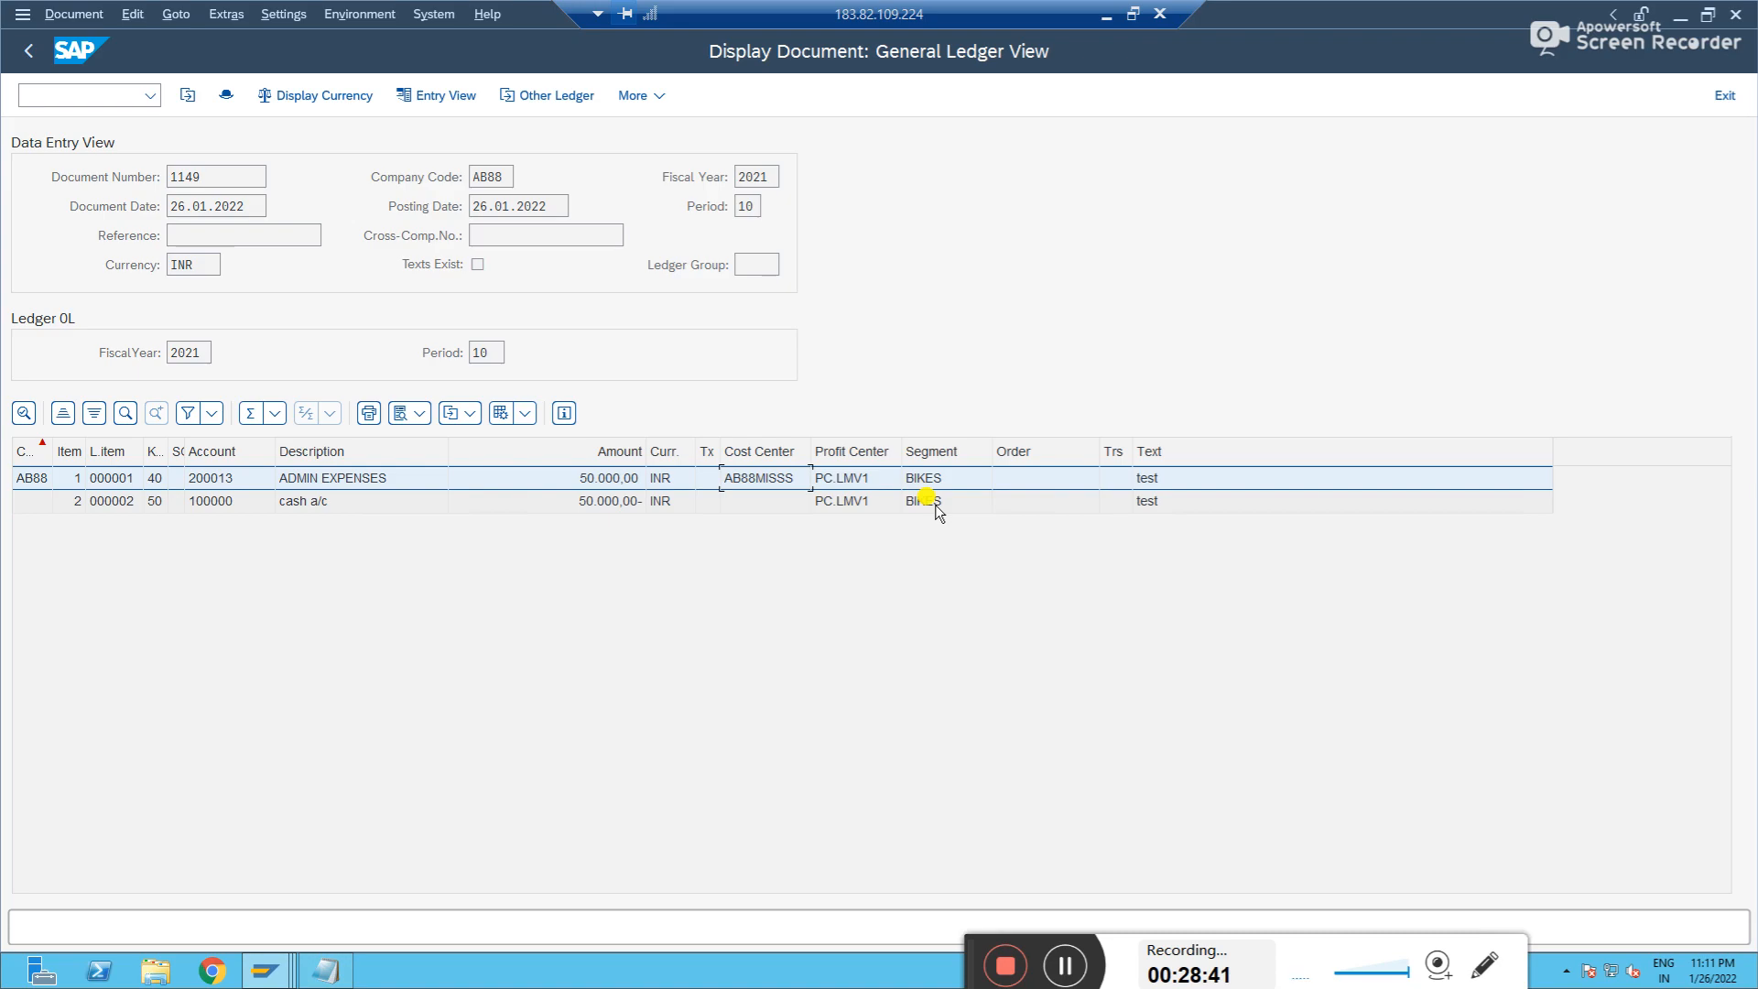
pyautogui.click(277, 971)
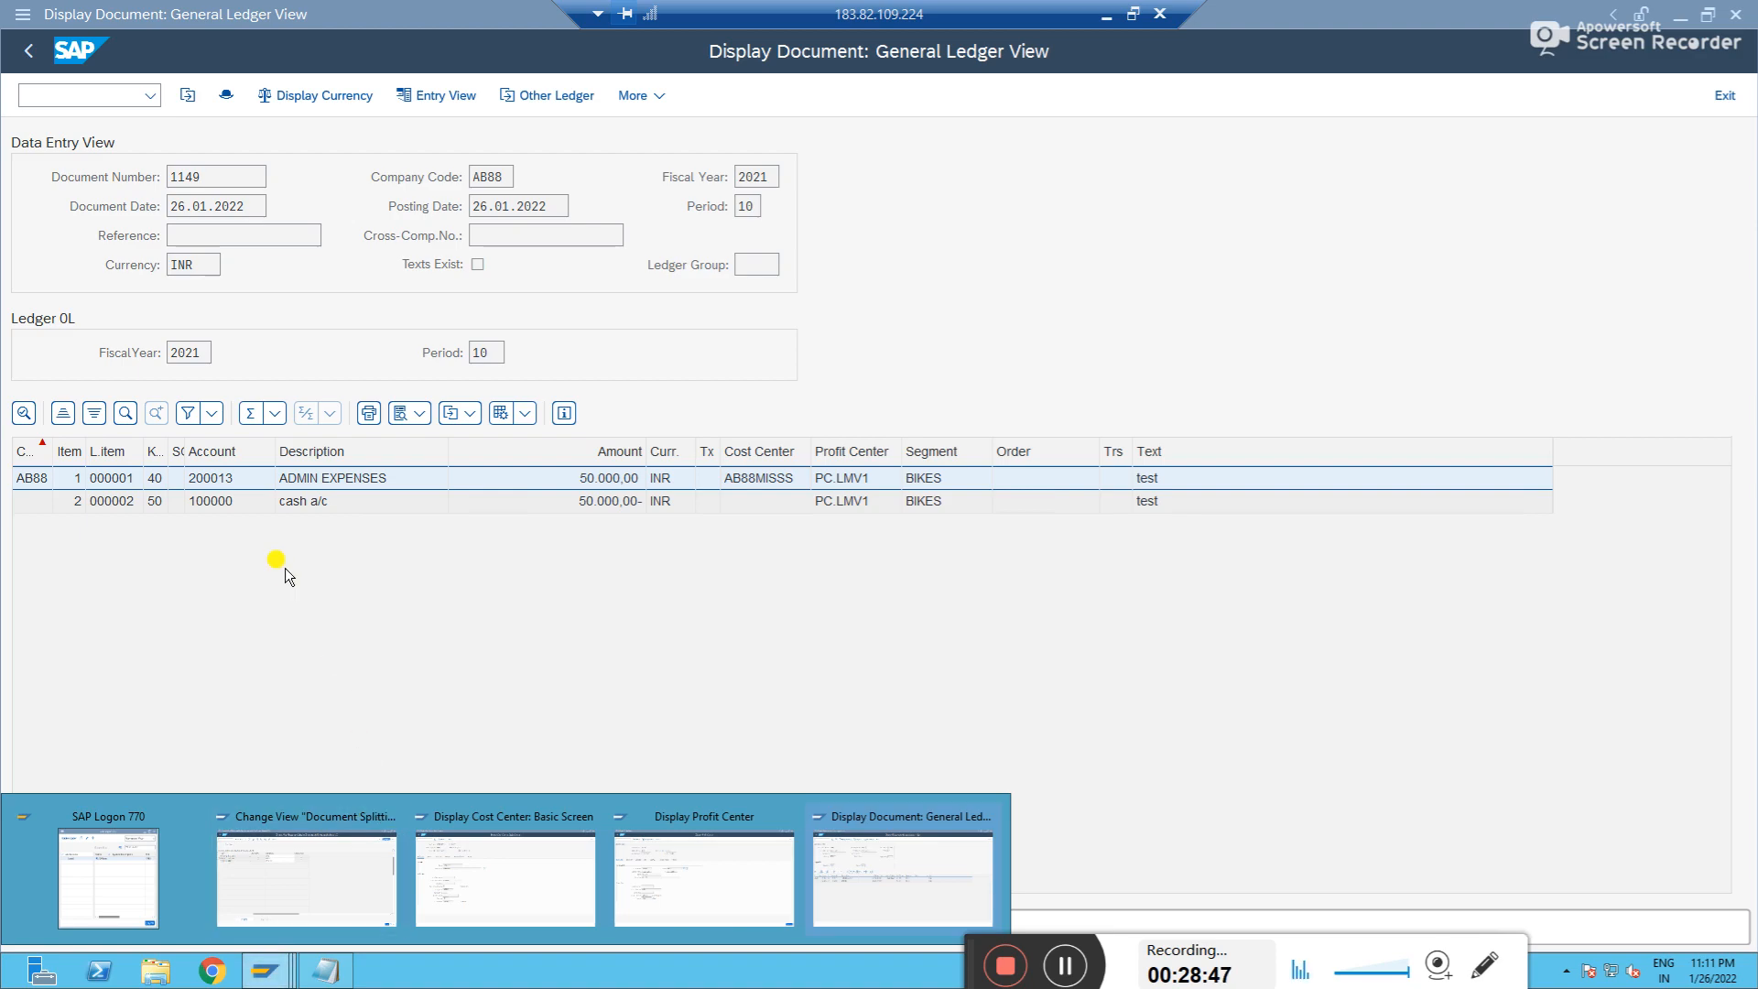
pyautogui.click(744, 482)
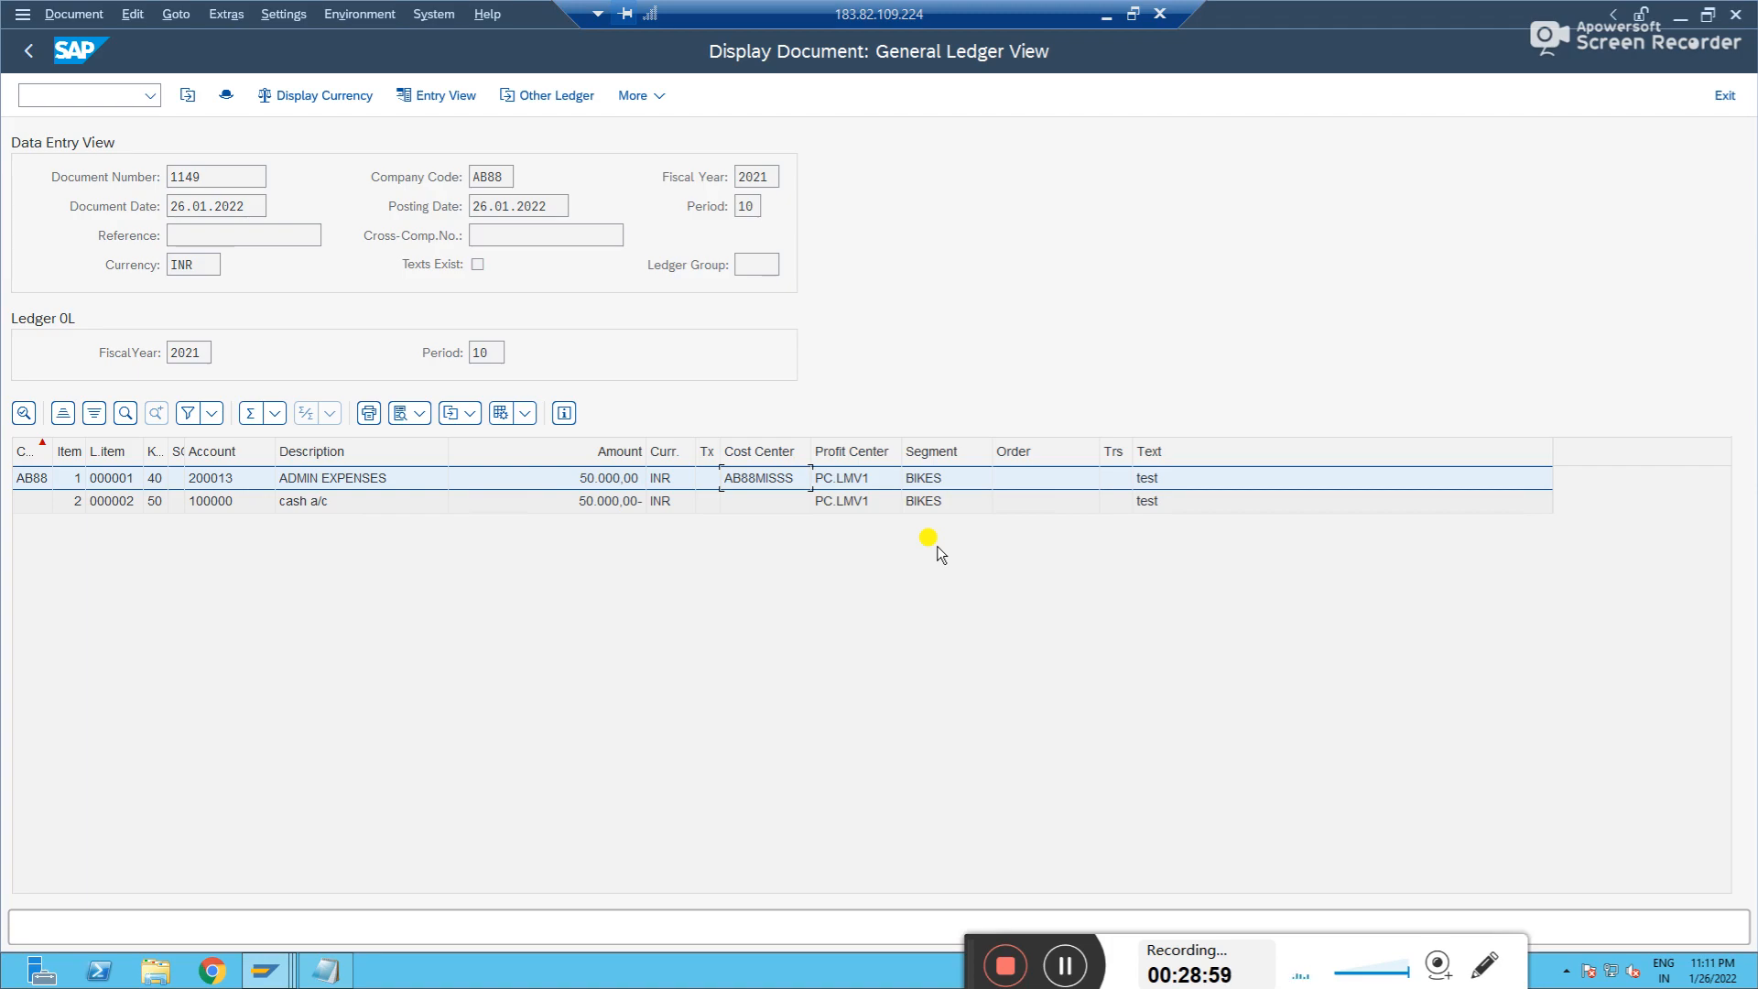
# - In the cost center session, display AB88.RDUMM from the value list, check its profit center assignment, and return to the initial screen
pyautogui.click(264, 971)
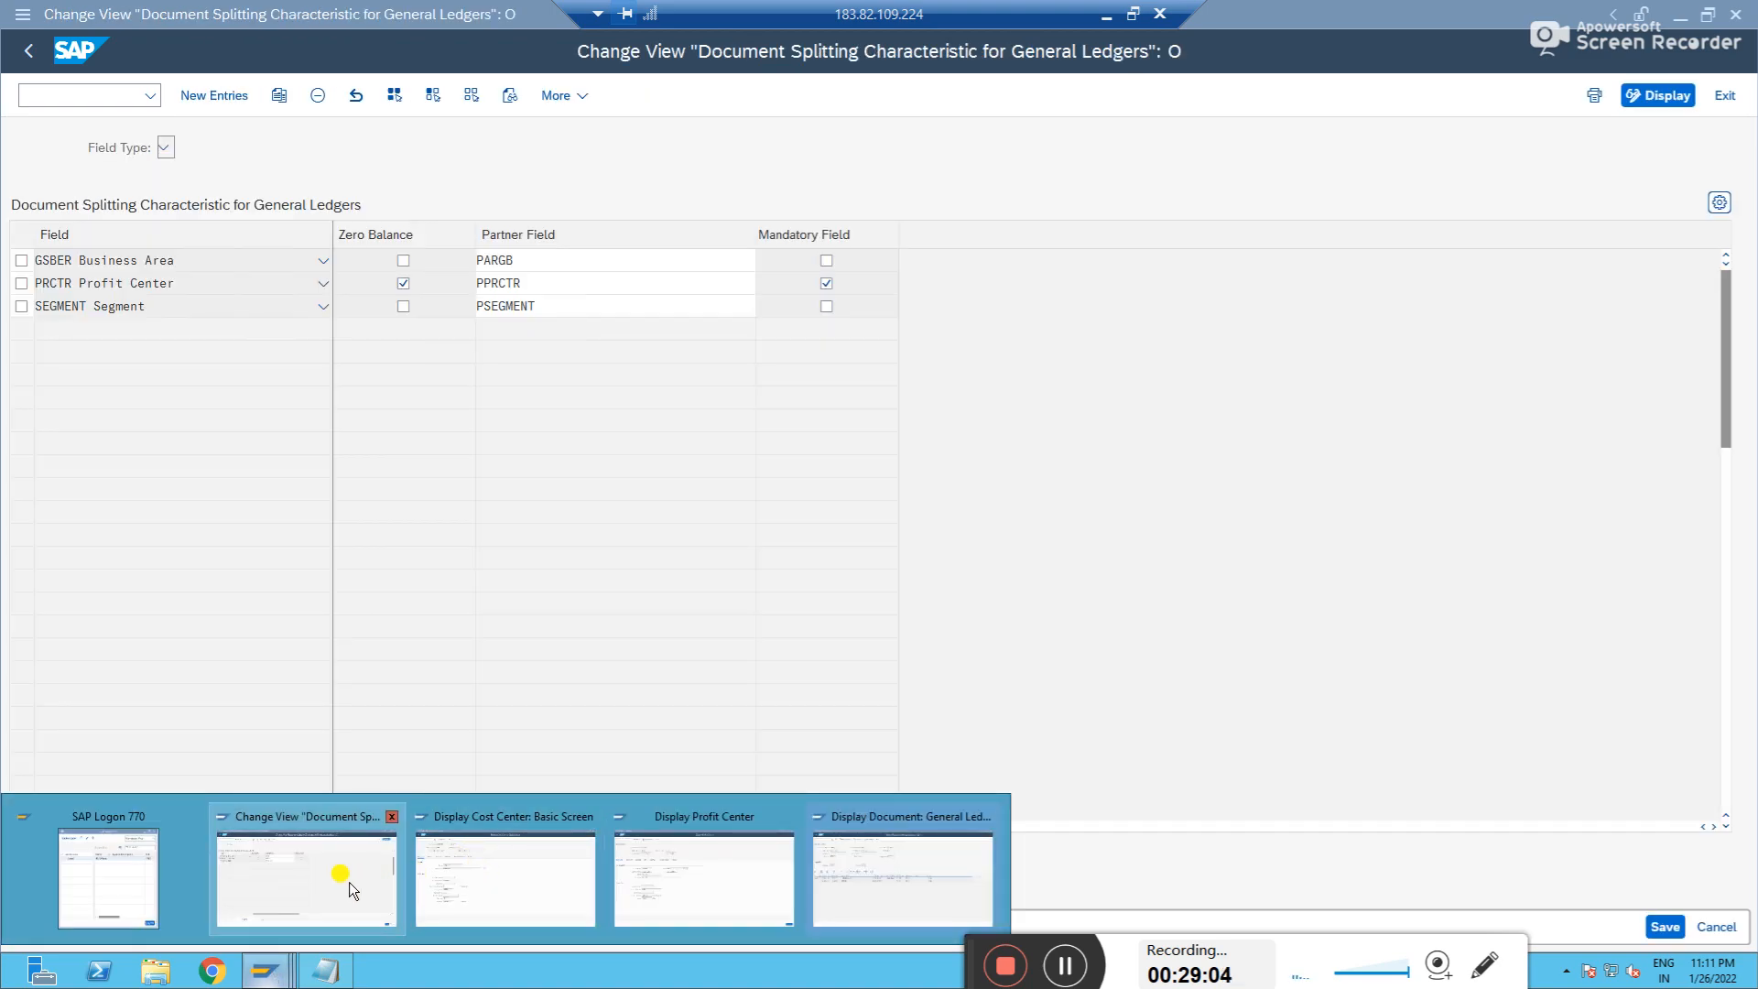
pyautogui.moveTo(652, 899)
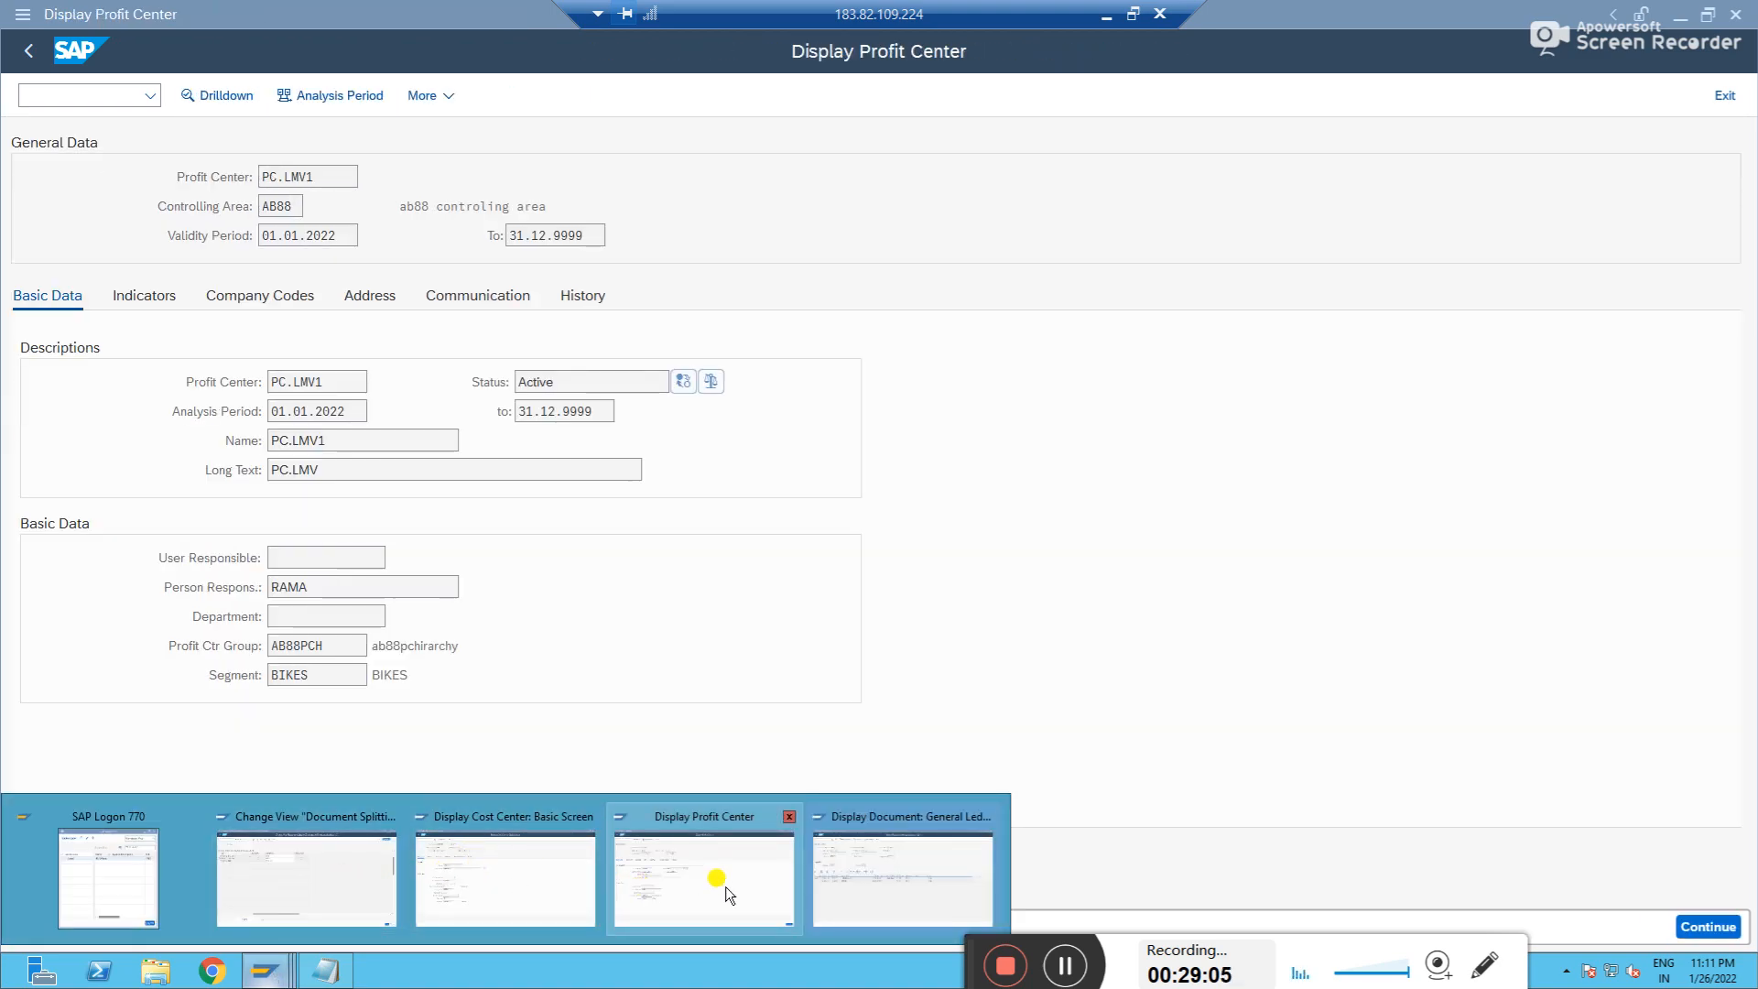
pyautogui.click(507, 887)
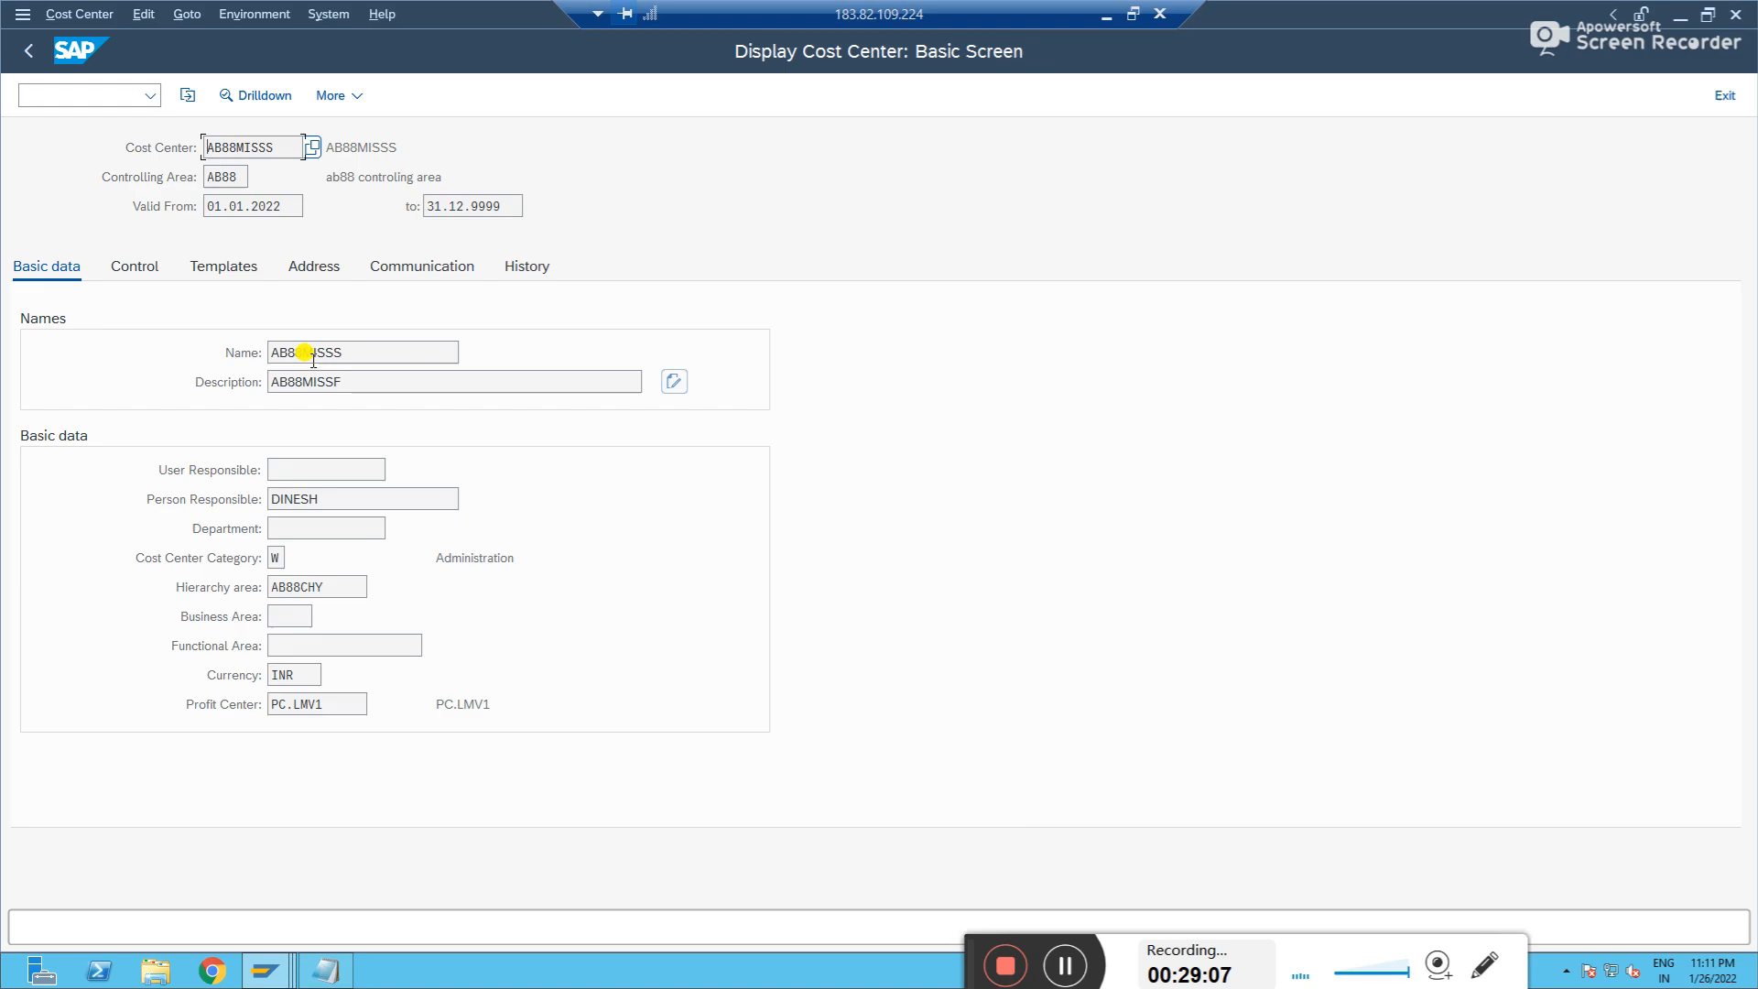
pyautogui.click(28, 51)
pyautogui.doubleClick(267, 244)
pyautogui.press('BackSpace')
pyautogui.click(339, 237)
pyautogui.press('Return')
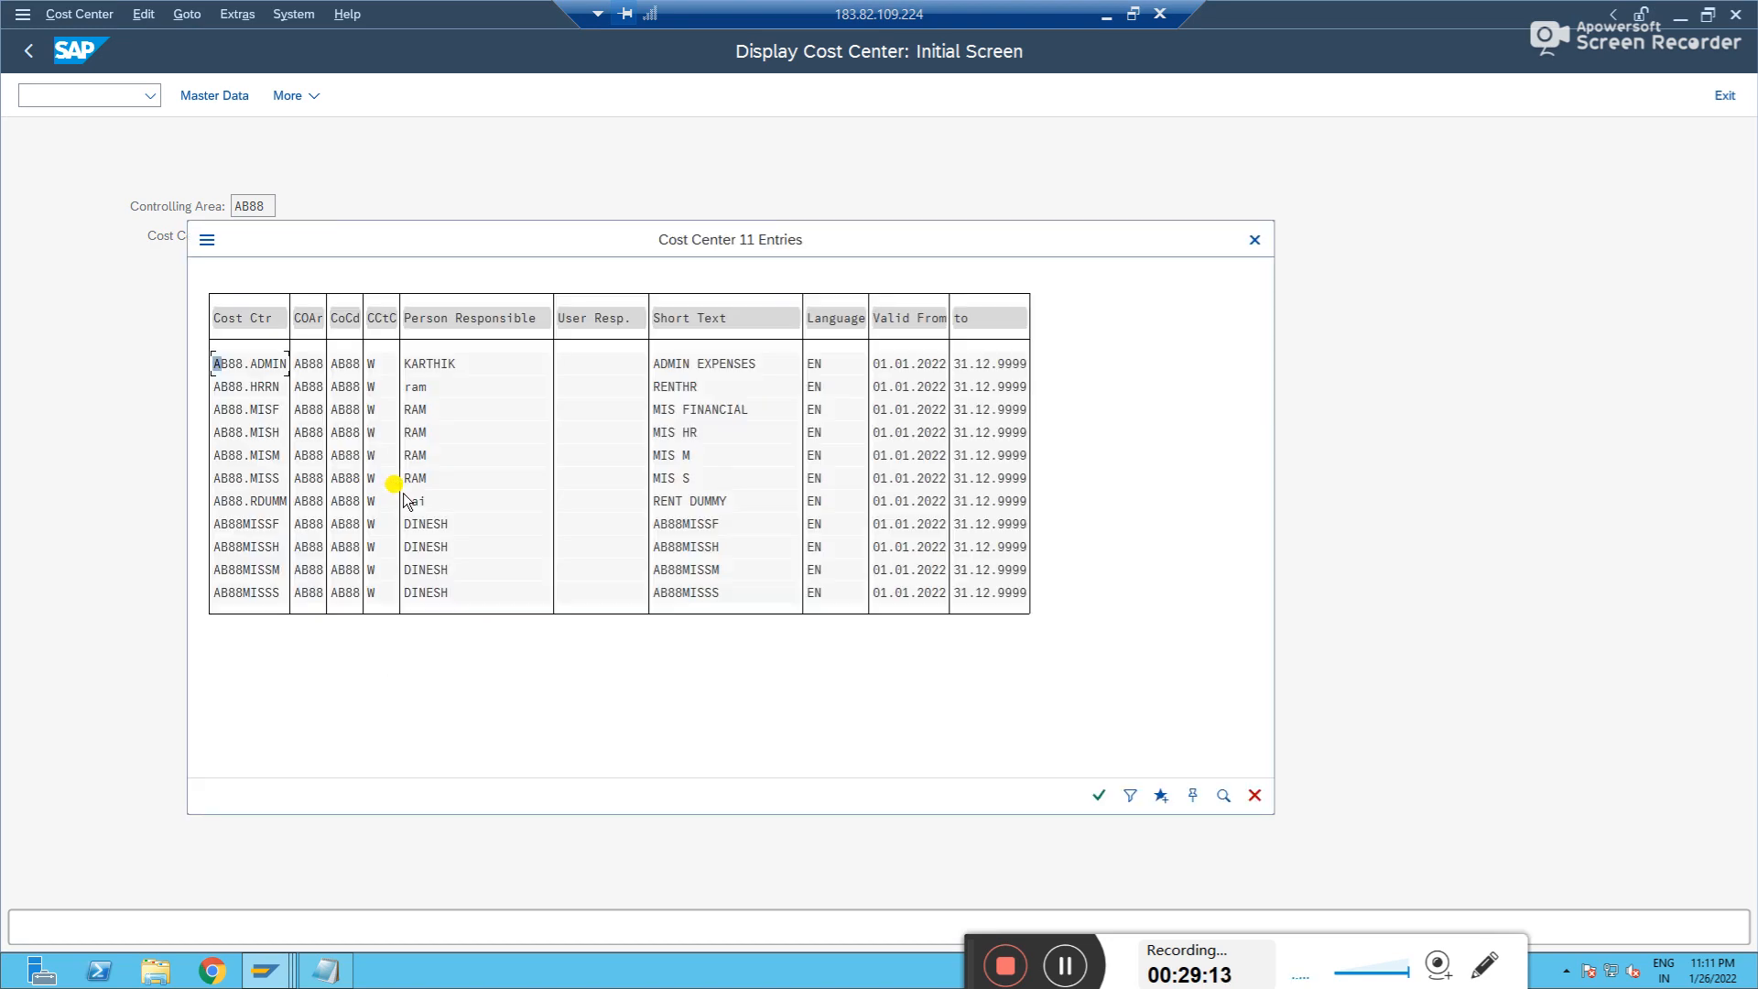
pyautogui.doubleClick(263, 504)
pyautogui.press('Return')
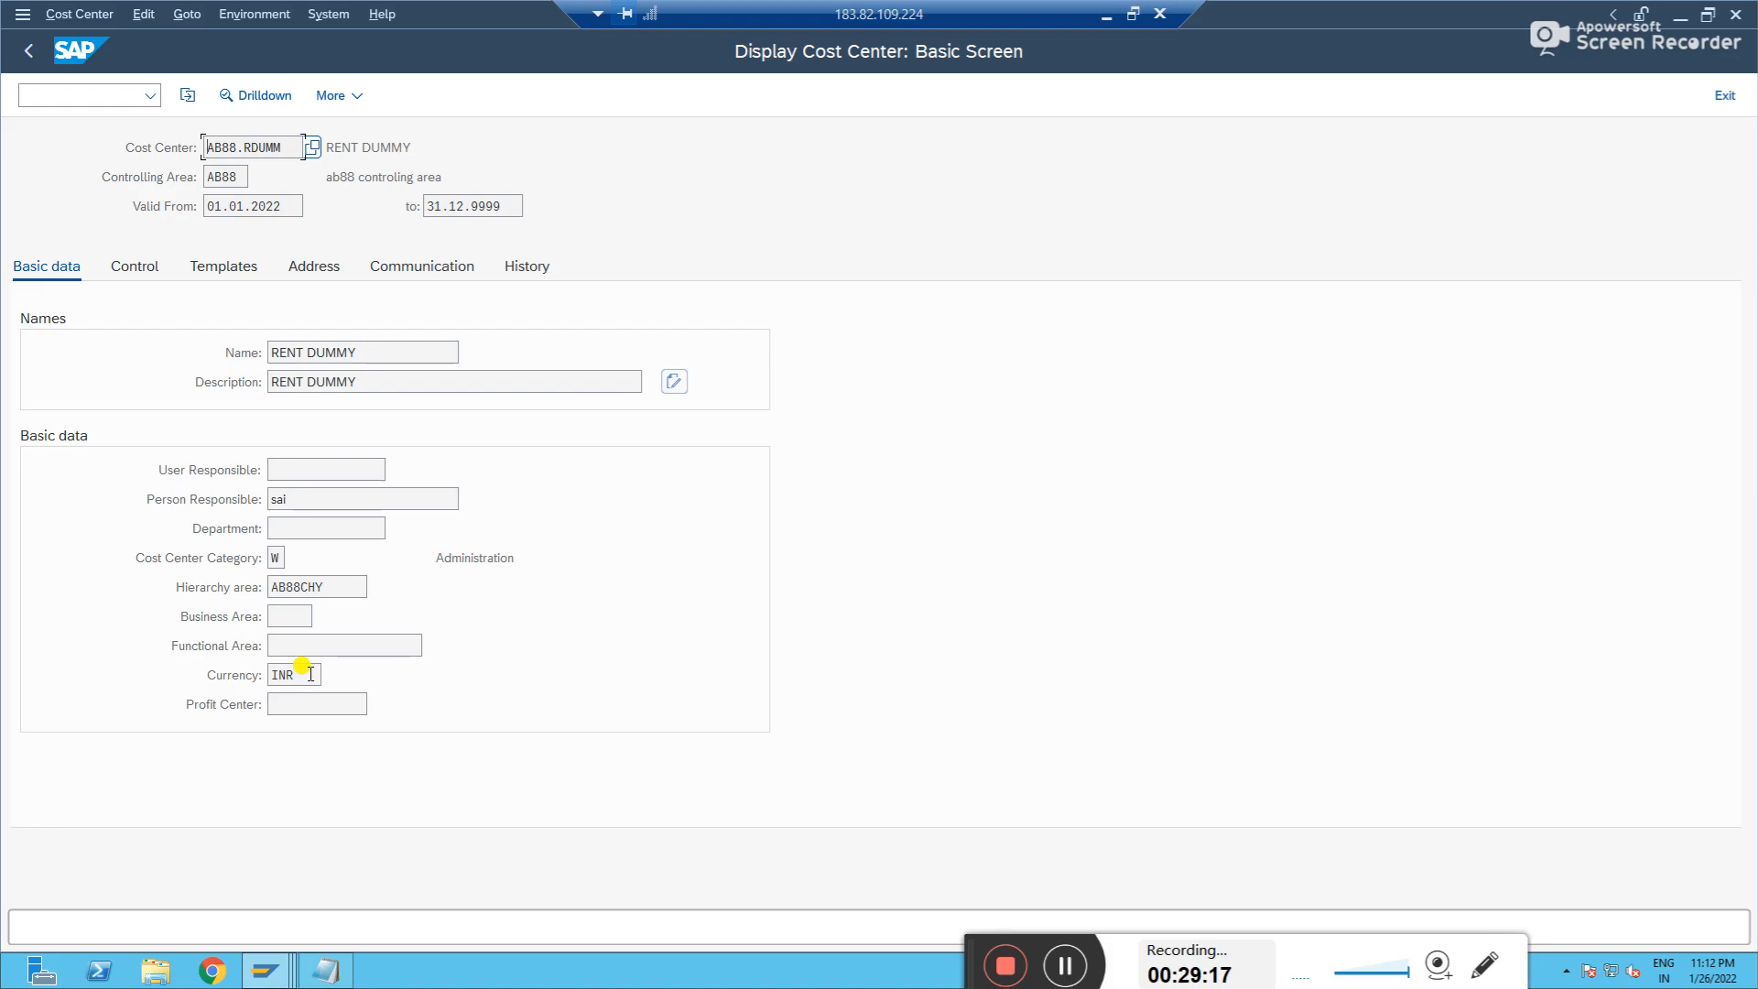
pyautogui.click(29, 55)
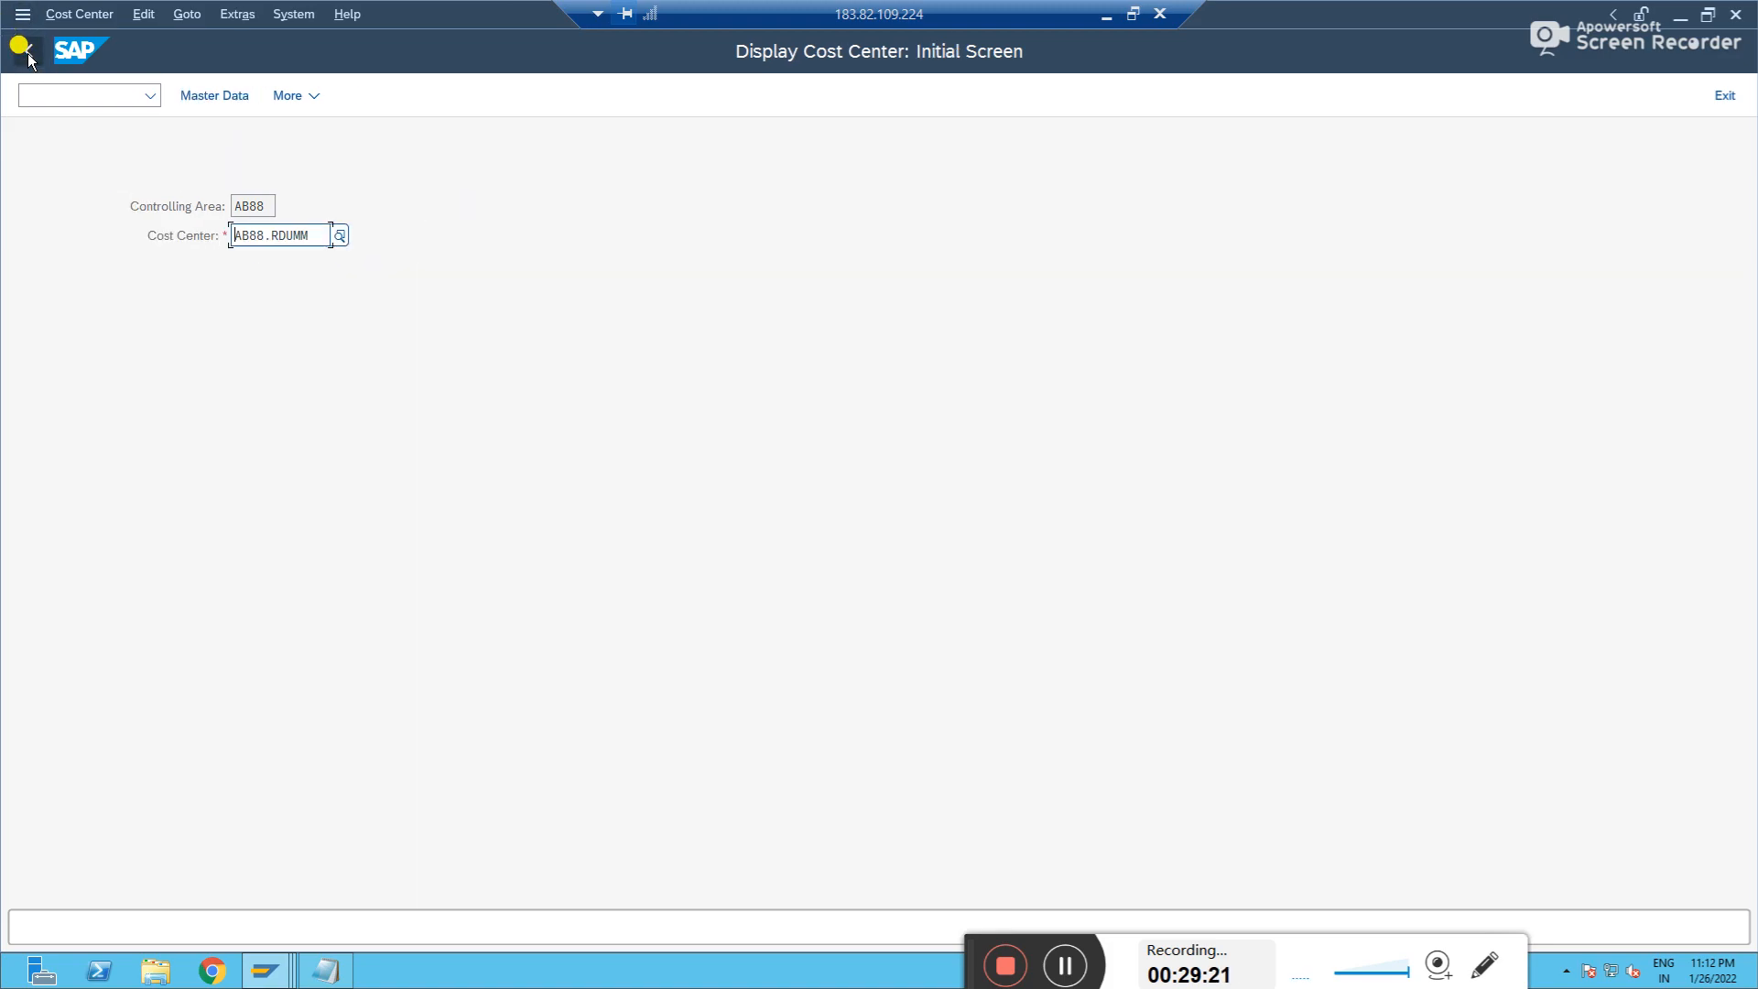
# - Start creating cost center AB88.DOCDM in controlling area AB88 with transaction KS01, valid from 01.01.2022 to 31.12.9999
pyautogui.click(29, 55)
pyautogui.click(95, 98)
pyautogui.write('ks01')
pyautogui.press('Return')
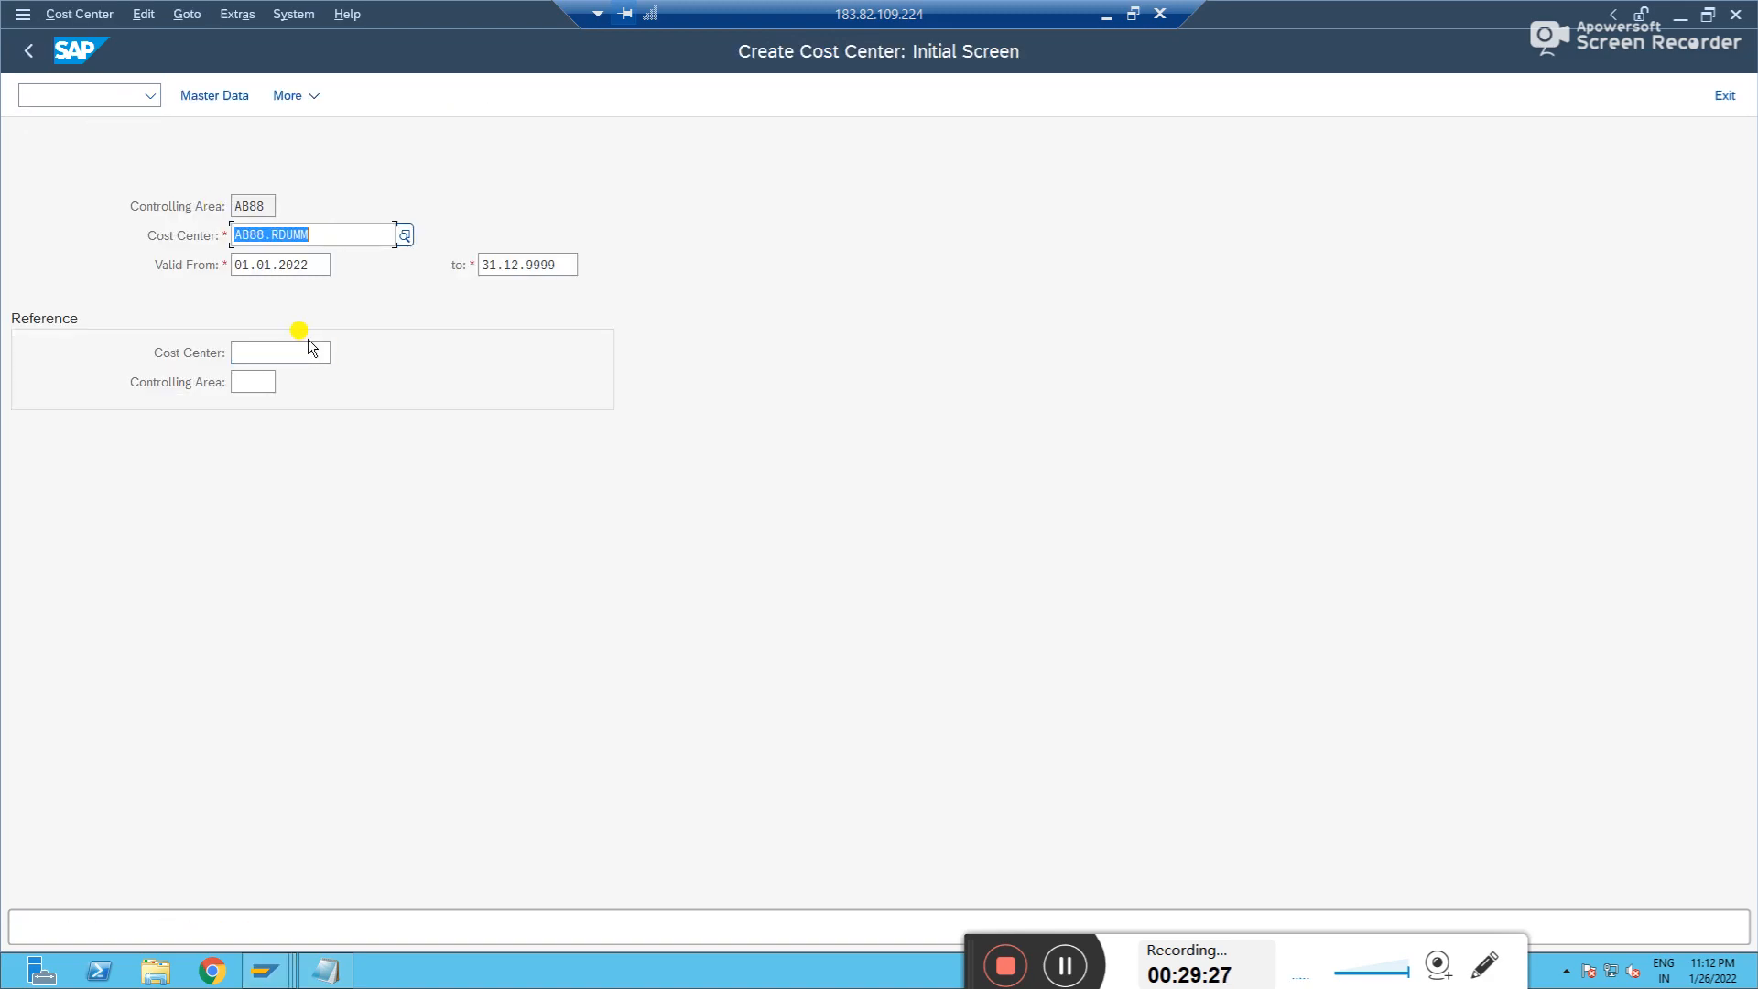
pyautogui.write('AB88.DOC')
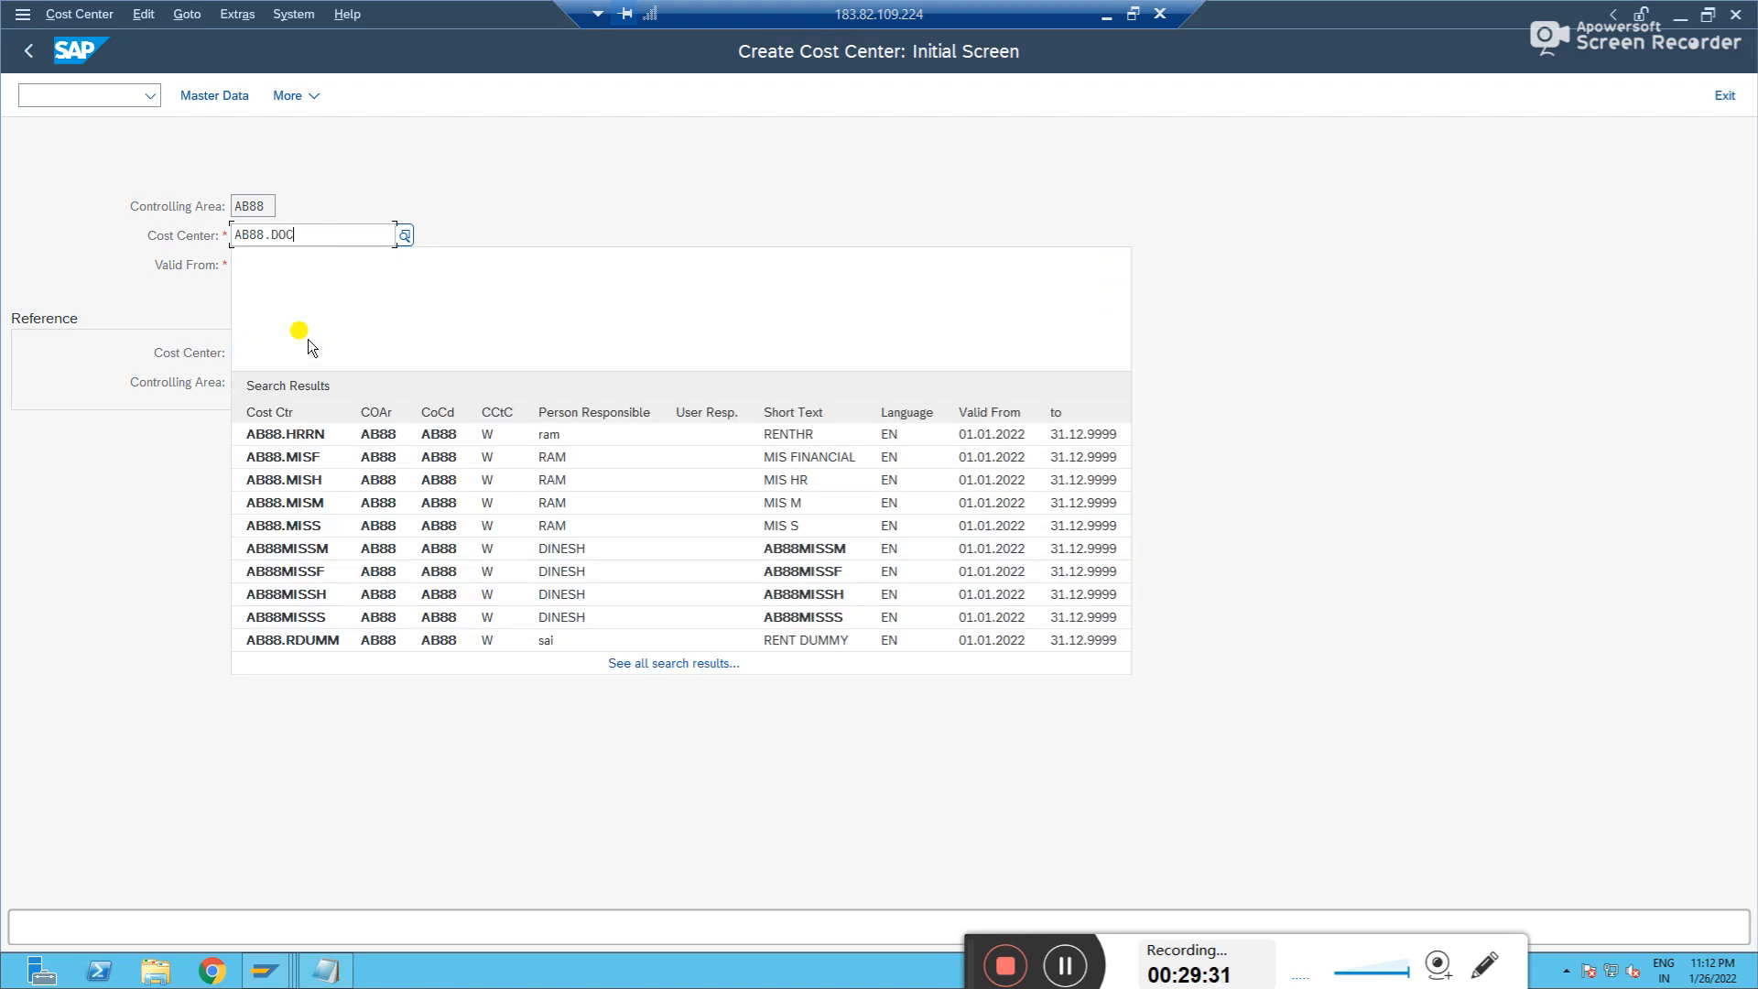
pyautogui.write('DM')
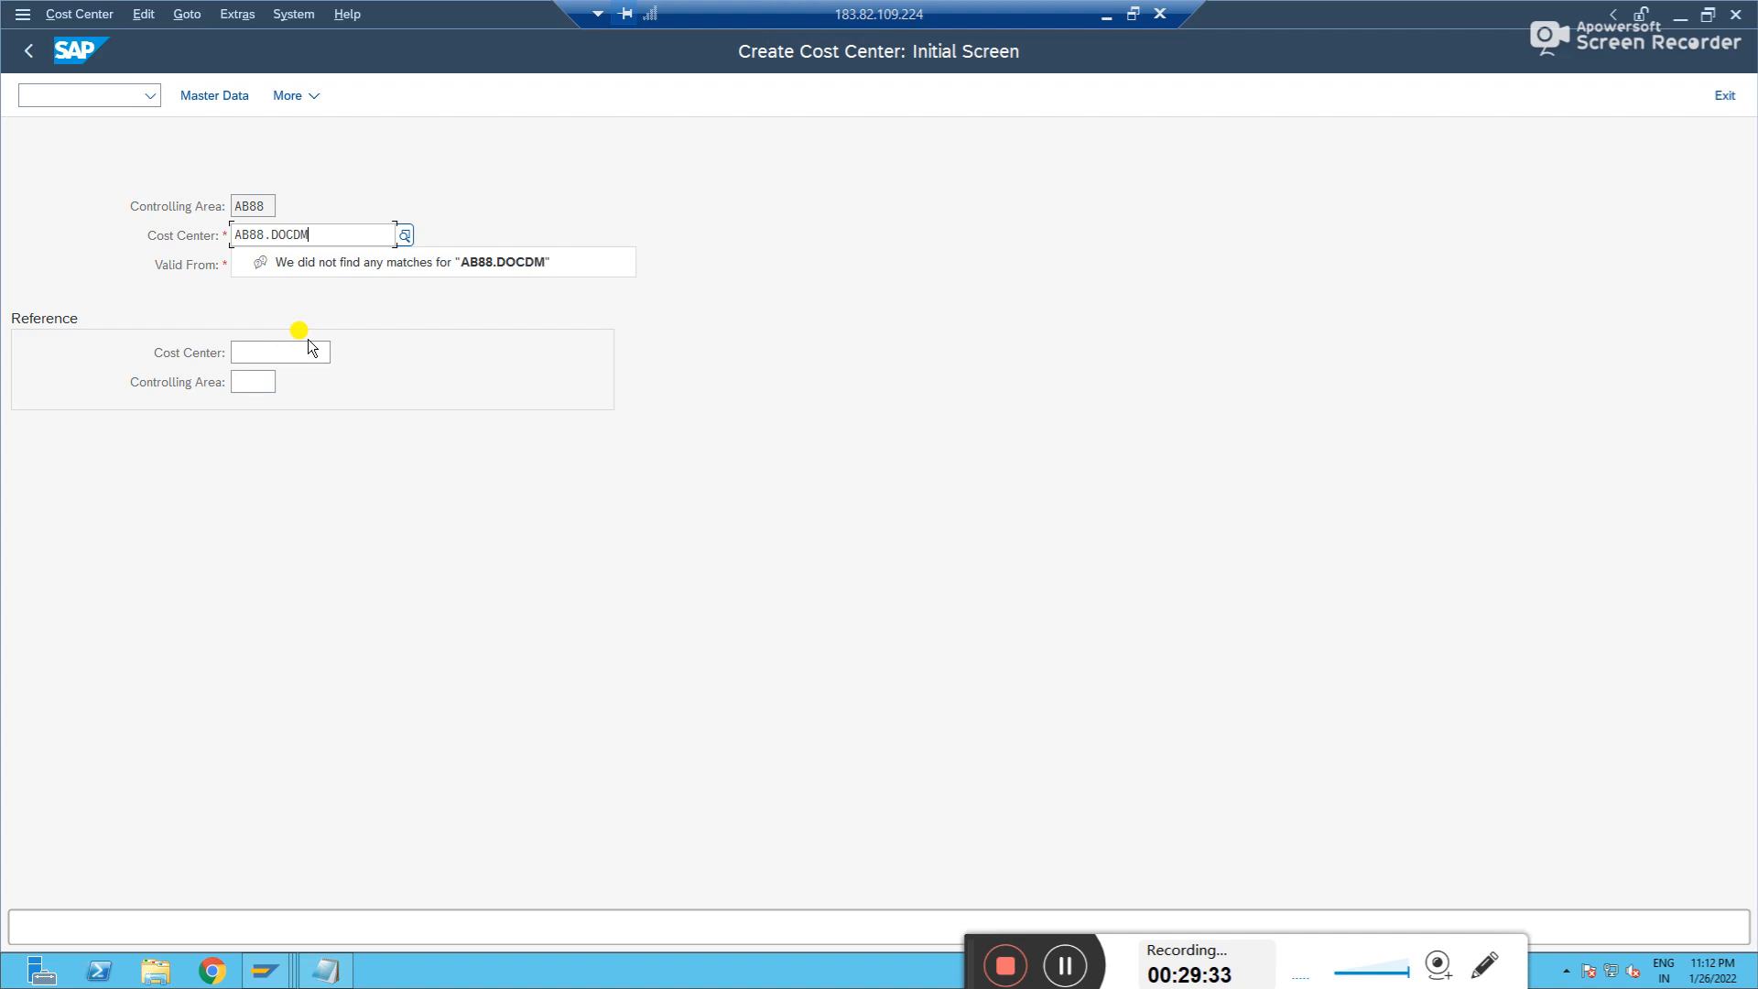
pyautogui.press('Return')
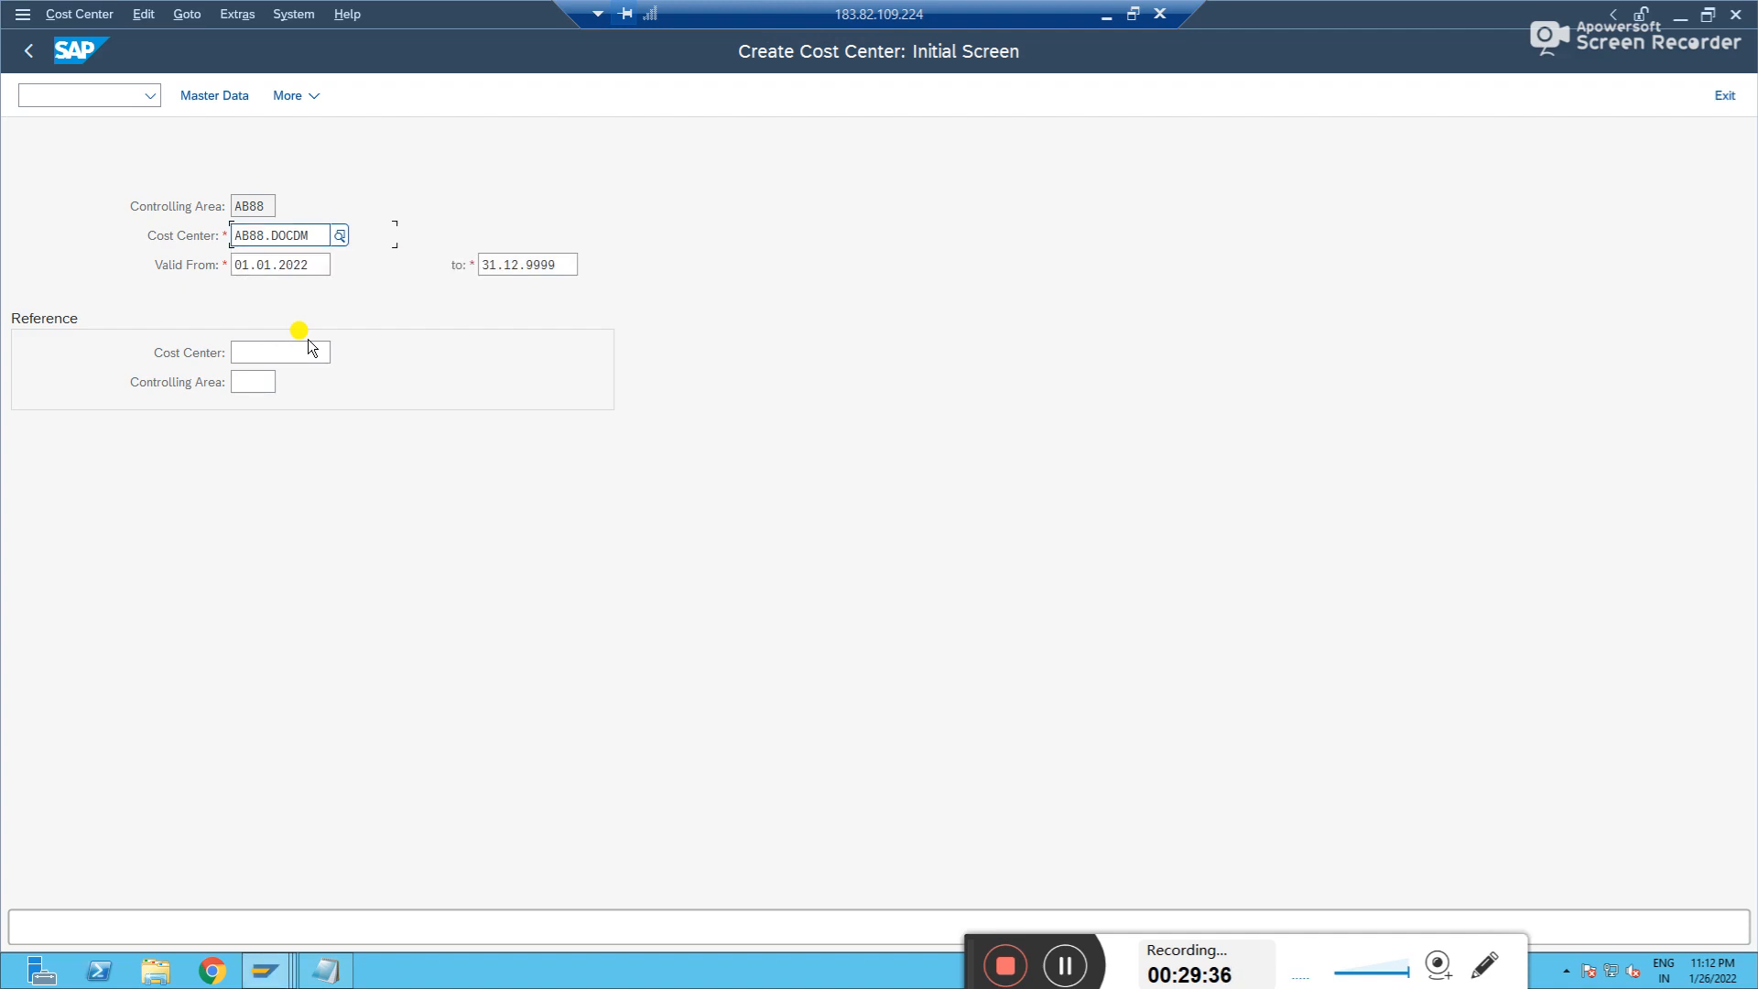
pyautogui.press('Return')
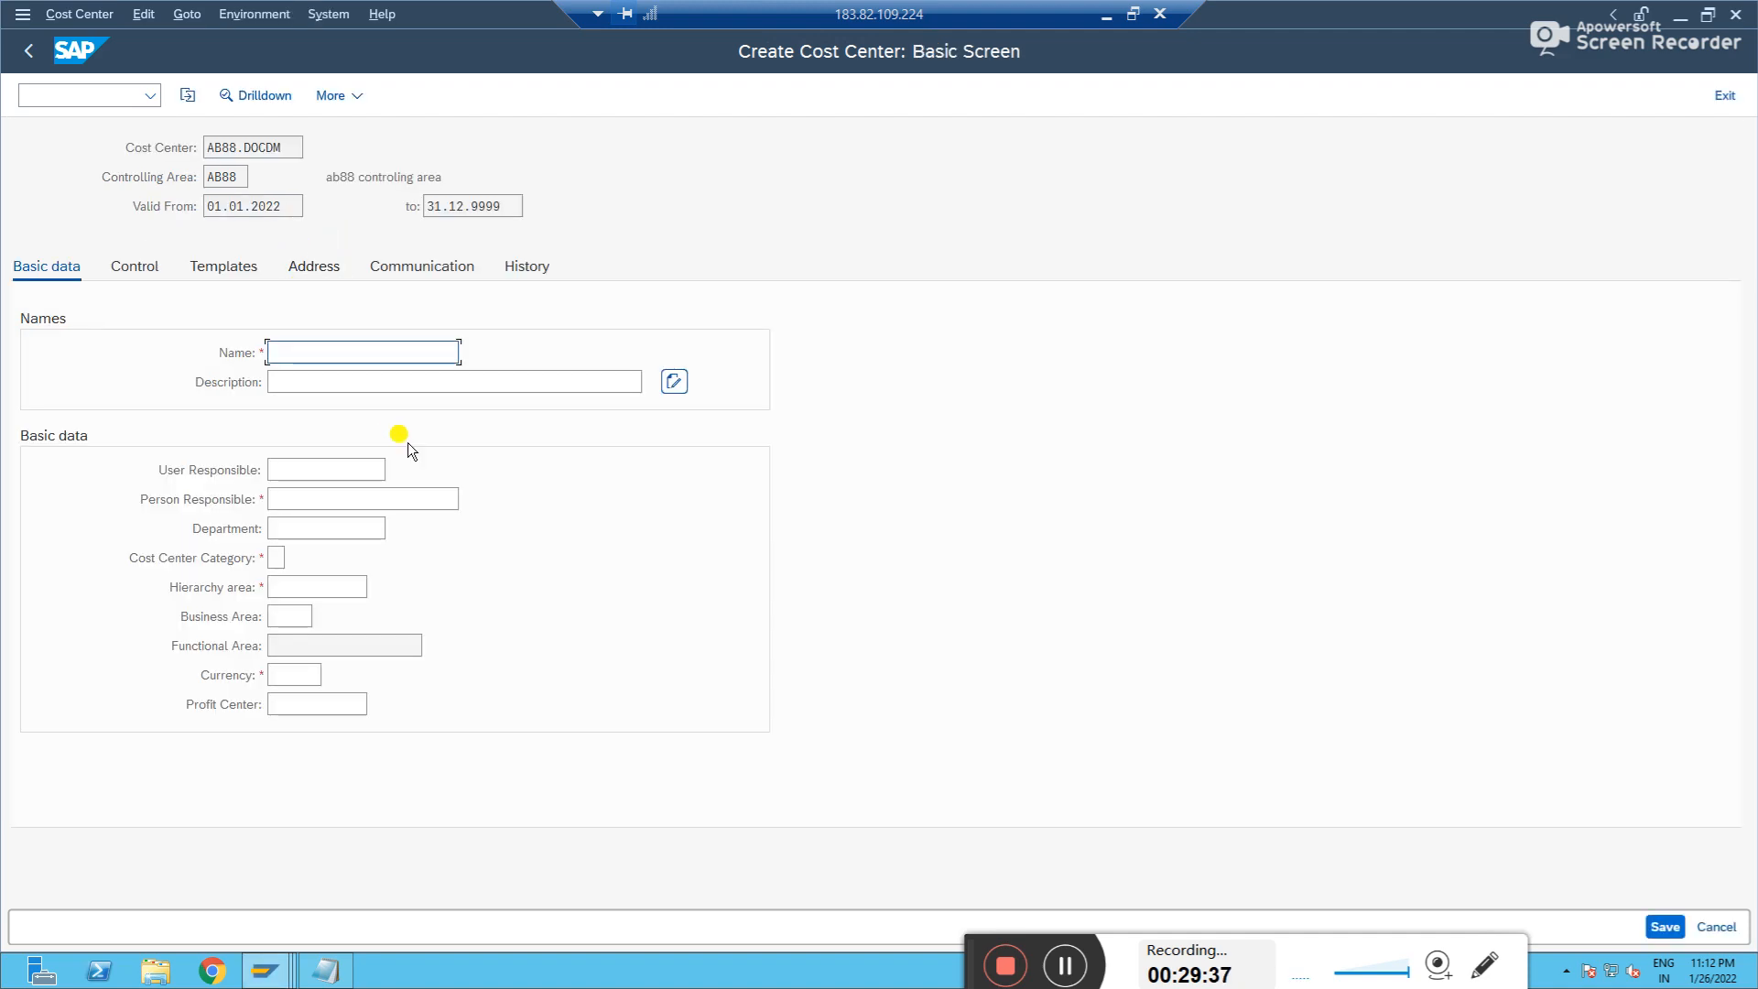
# - Enter Dummy CC as both the name and the description of the new cost center
pyautogui.write('Dummy CC')
pyautogui.press('Tab')
pyautogui.write('dUMM')
pyautogui.press('BackSpace')
pyautogui.press('BackSpace')
pyautogui.press('BackSpace')
pyautogui.press('BackSpace')
pyautogui.write('Dummy')
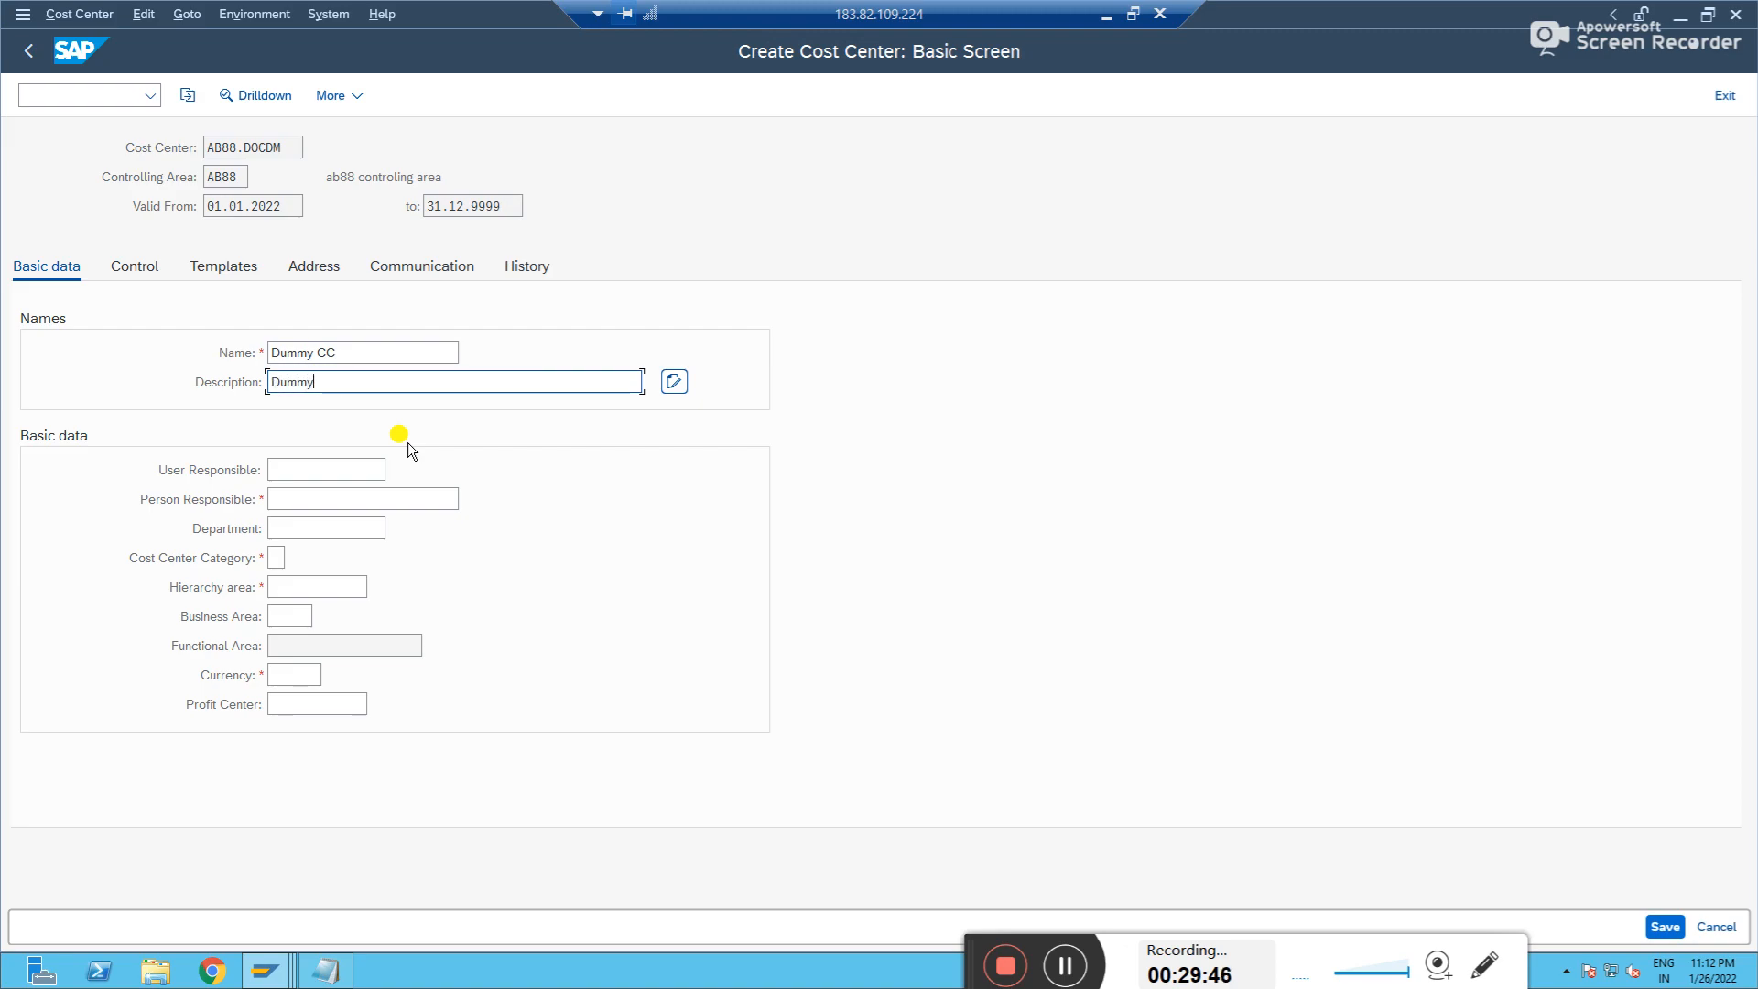
pyautogui.write(' CC')
# - Enter the person responsible for the cost center and set its category to W (Administration)
pyautogui.click(322, 499)
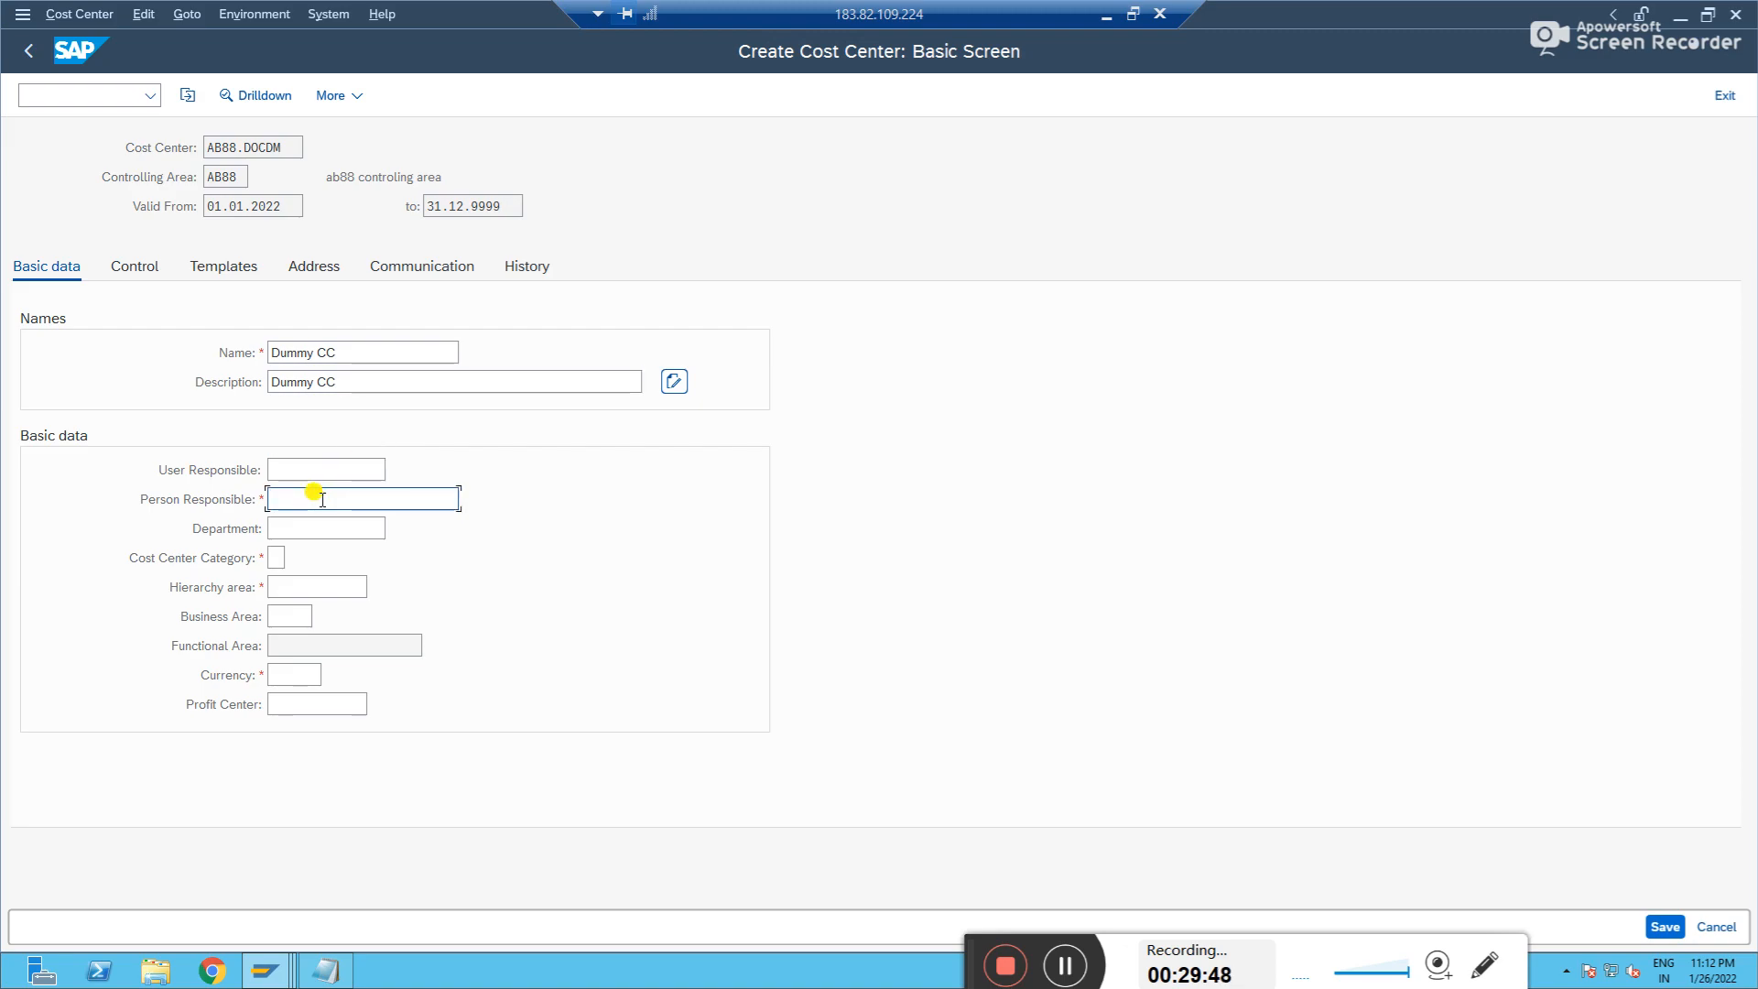
pyautogui.write('Umesha')
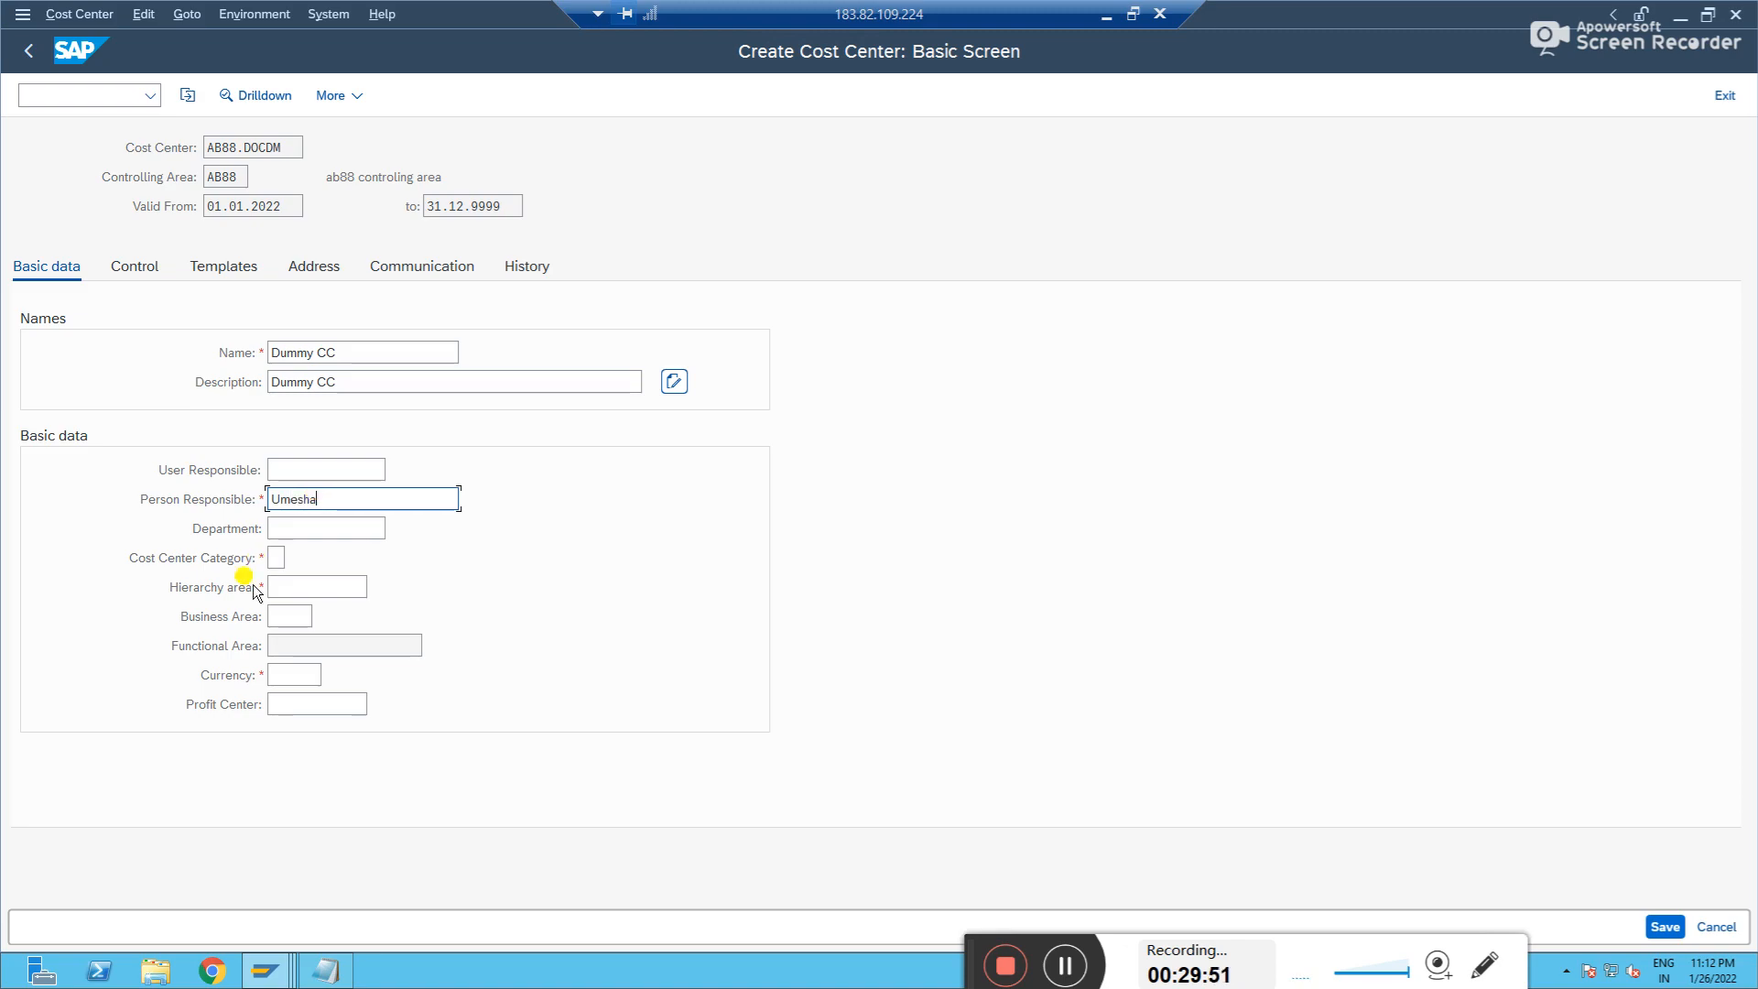
pyautogui.click(284, 559)
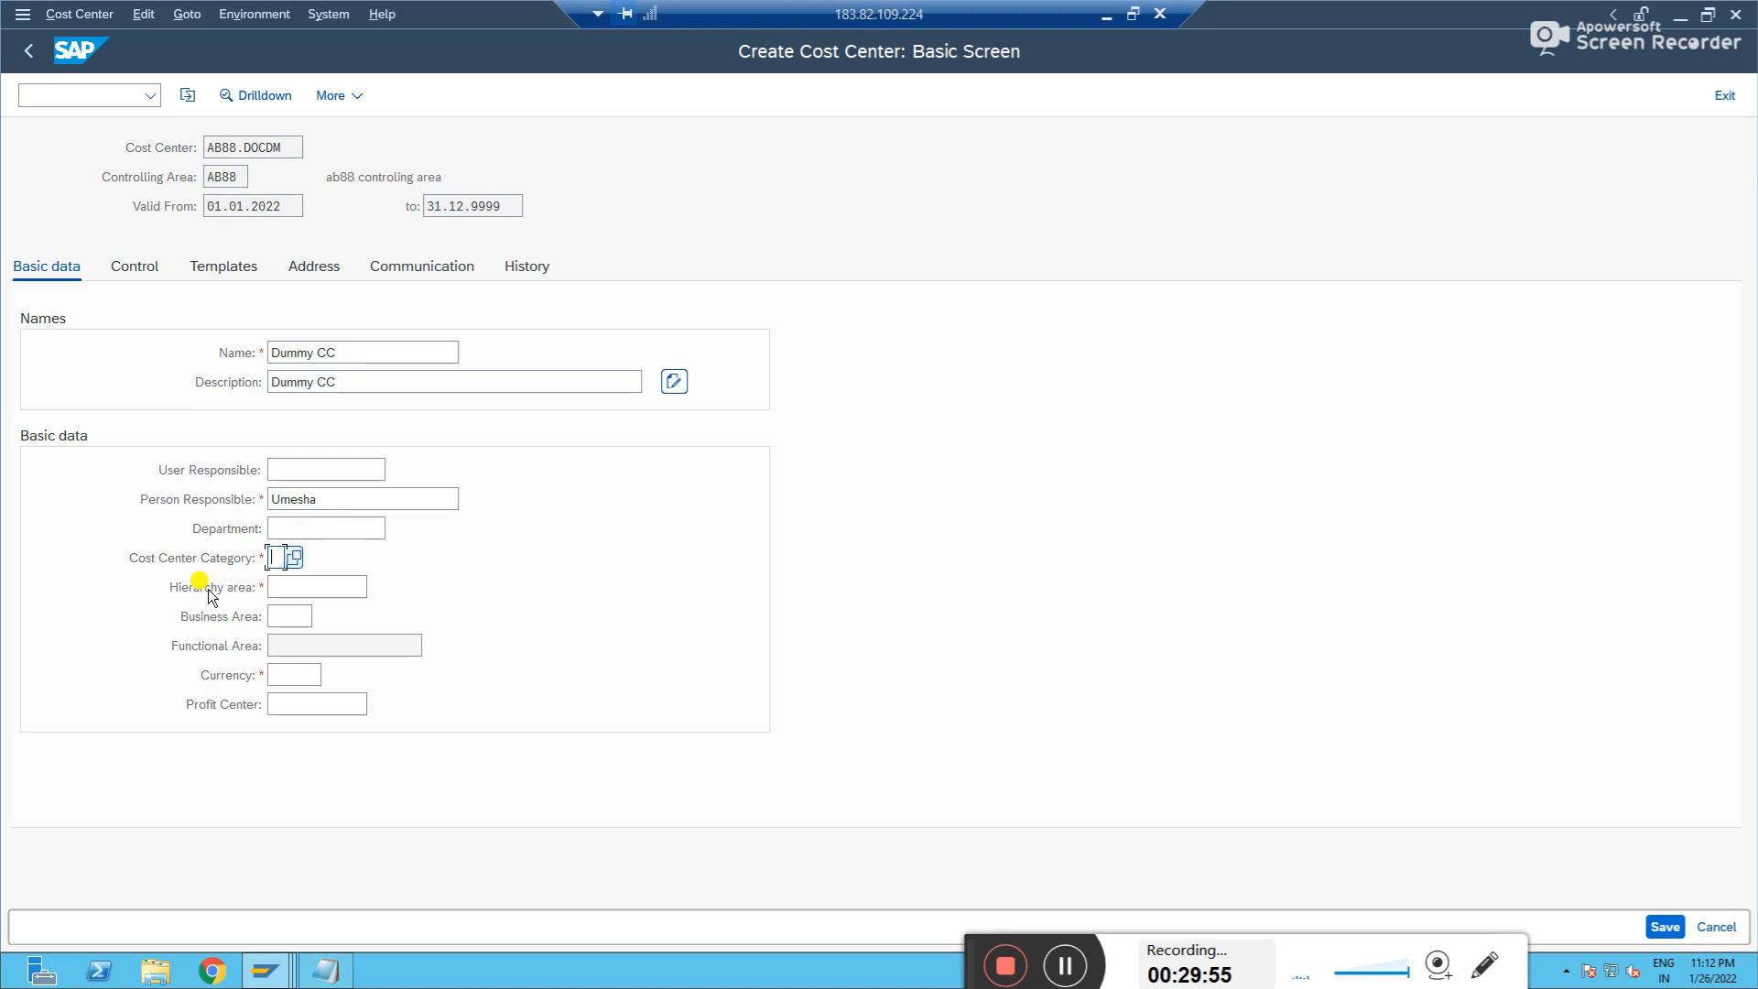
pyautogui.click(294, 558)
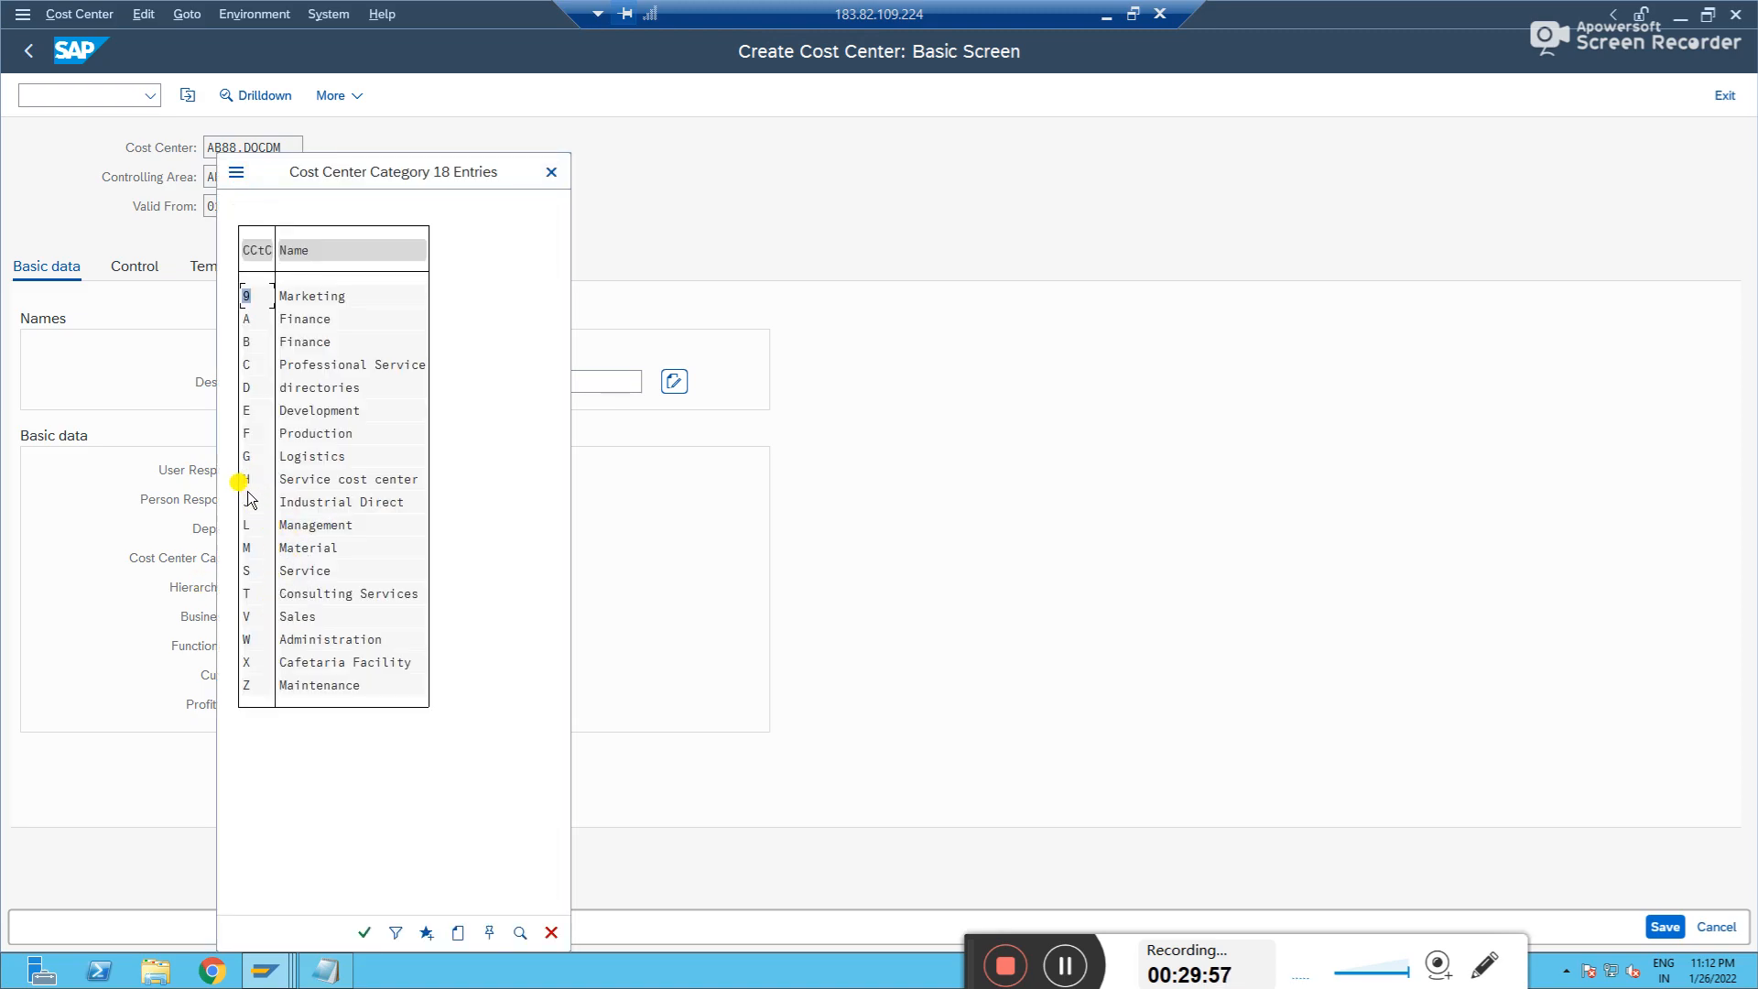
pyautogui.click(258, 643)
pyautogui.click(258, 643)
# - Assign hierarchy area AB88CHY and currency INR to the cost center
pyautogui.click(280, 584)
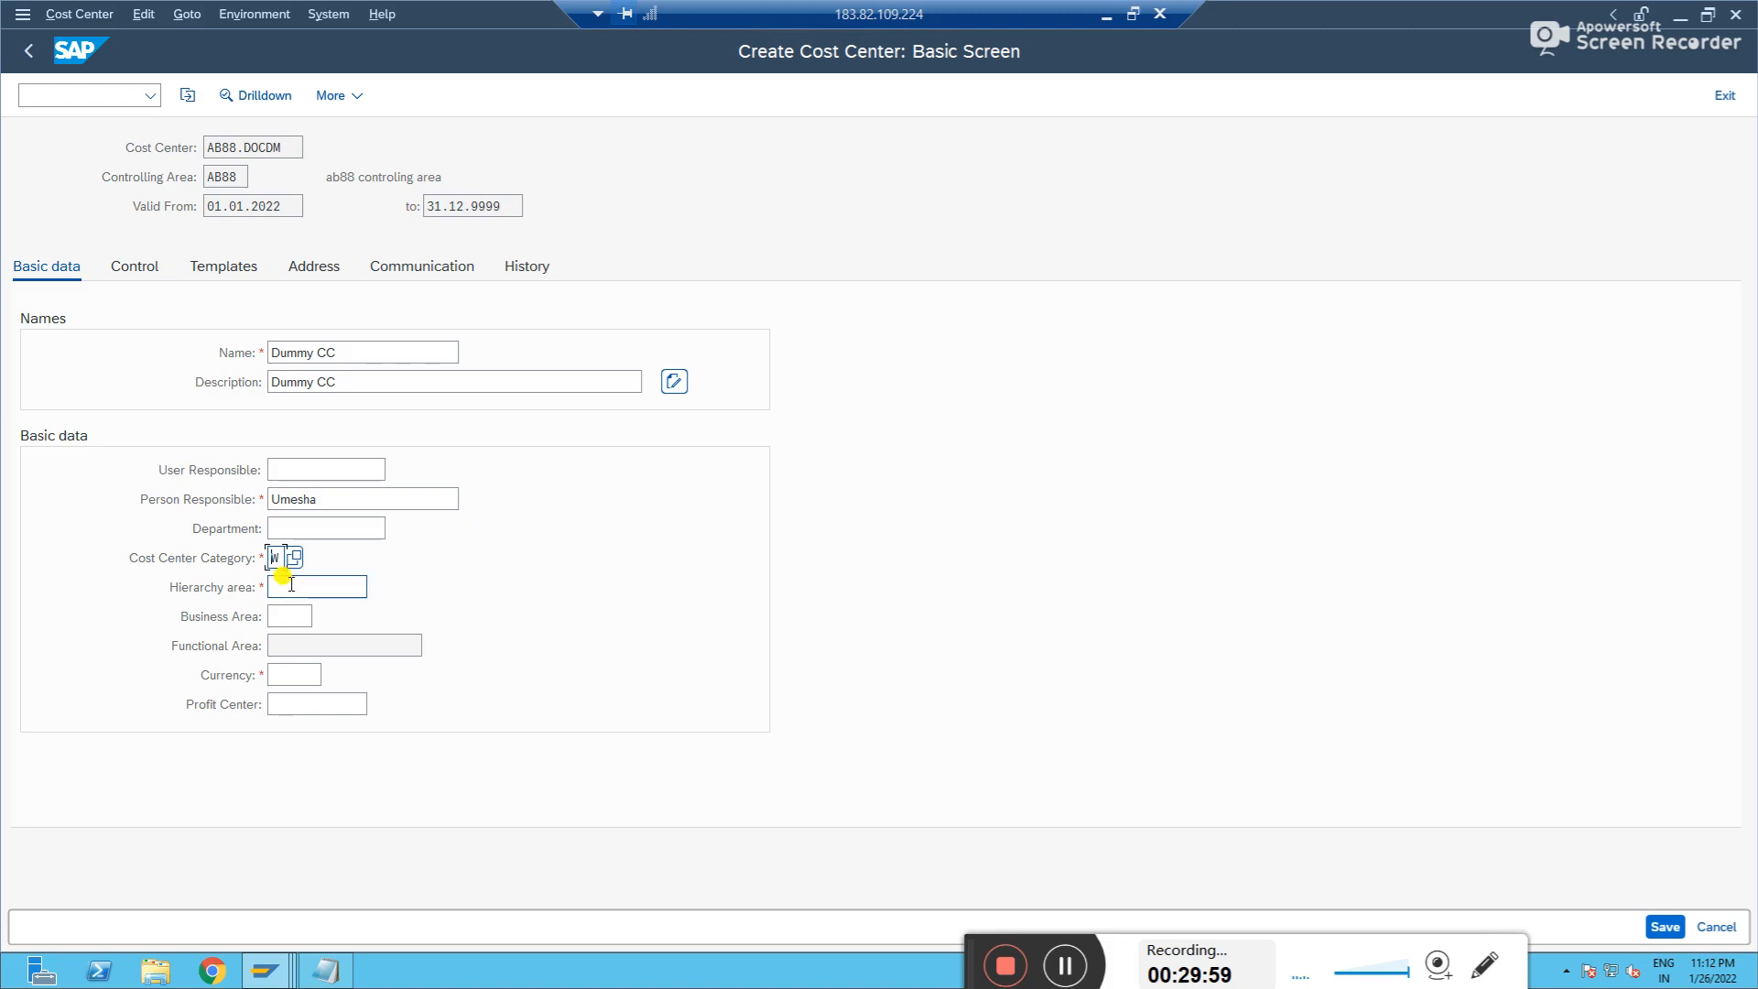
pyautogui.click(377, 586)
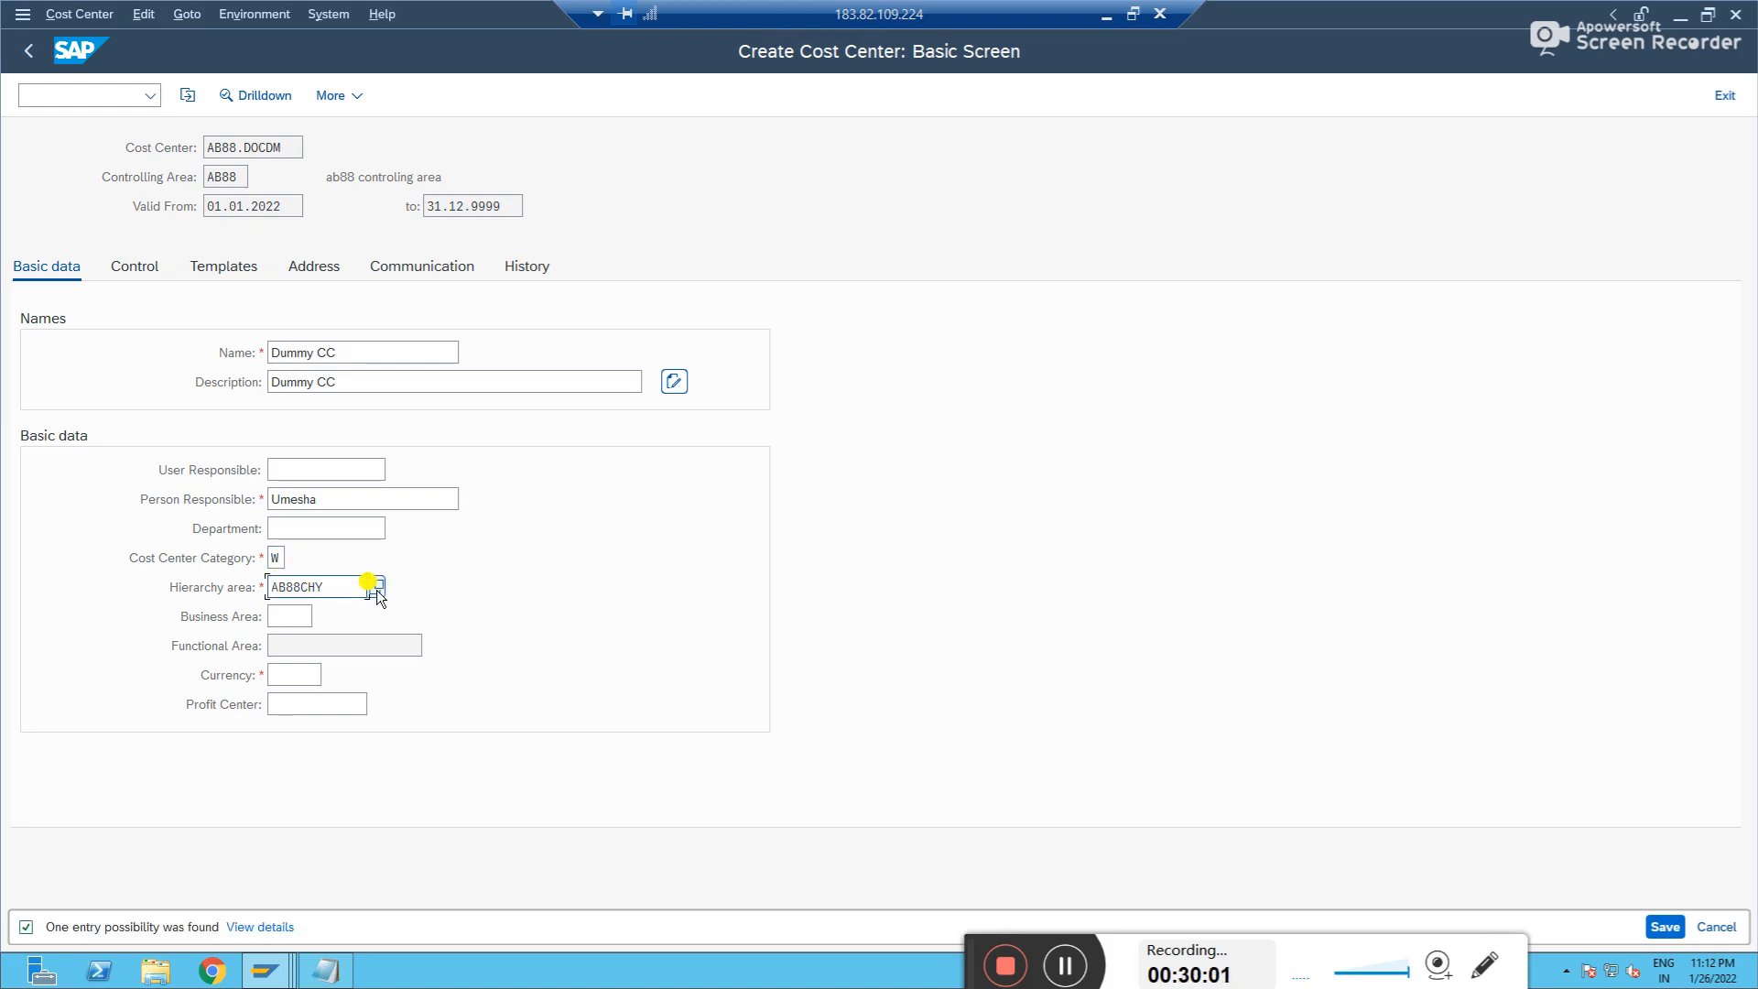
pyautogui.click(291, 676)
pyautogui.write('inr')
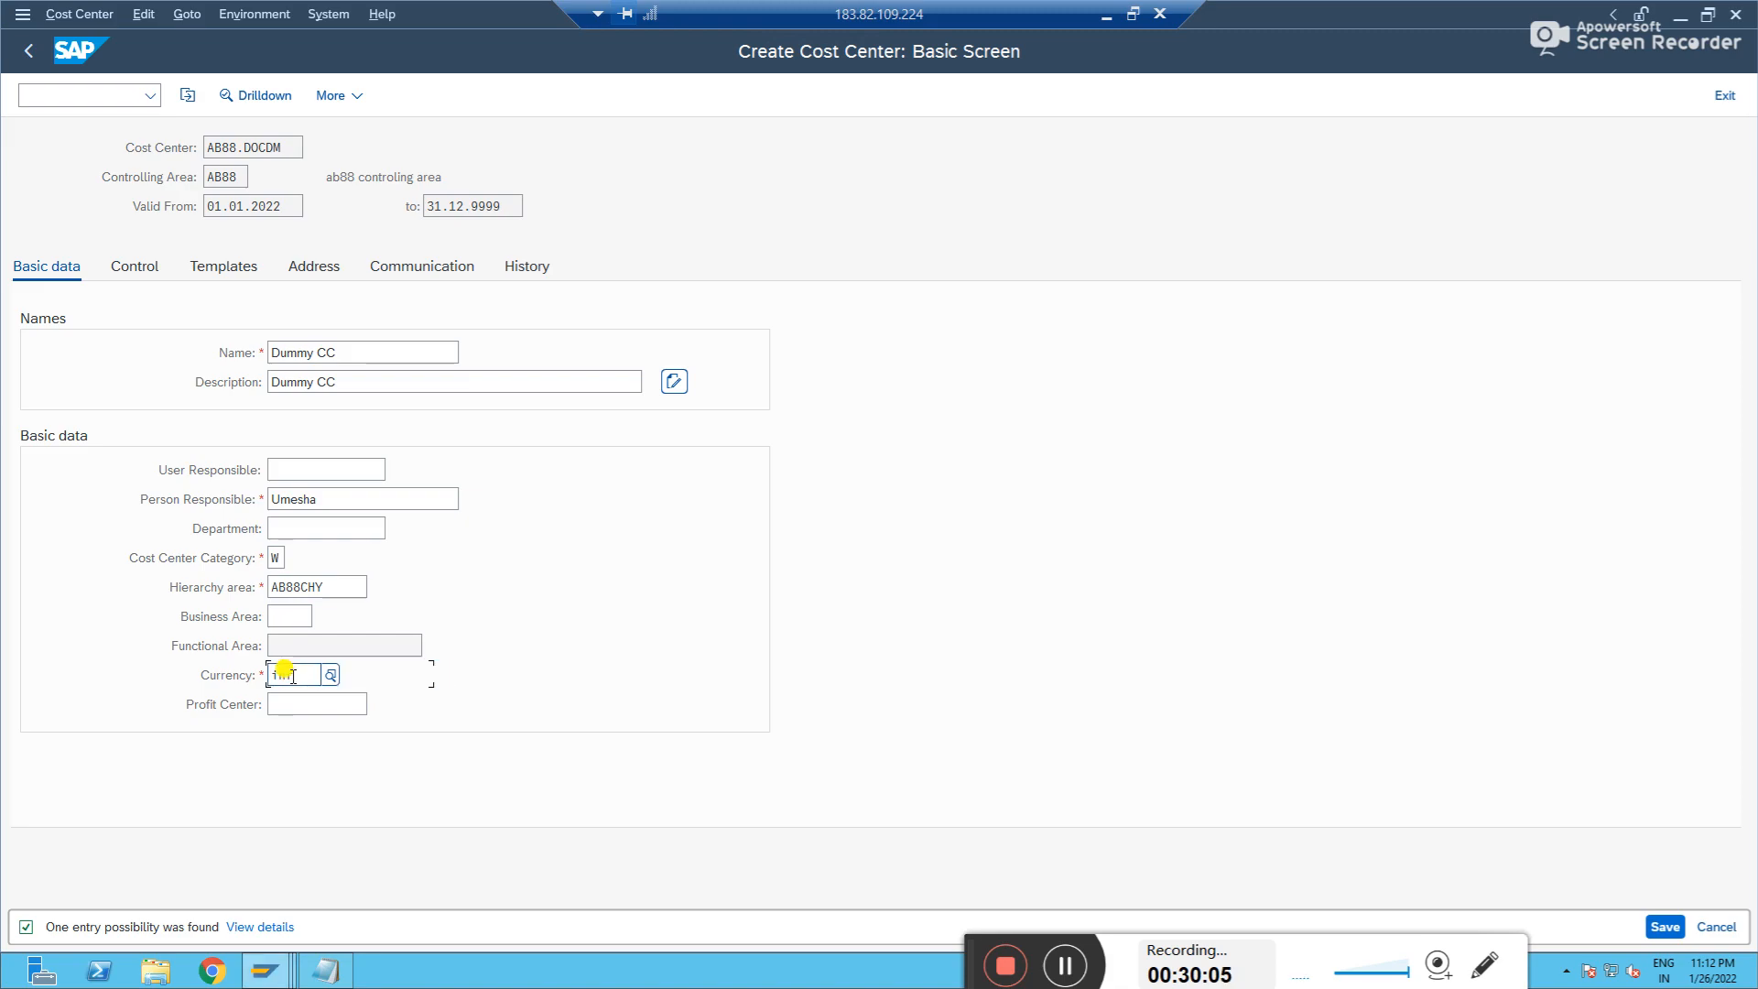
pyautogui.click(313, 705)
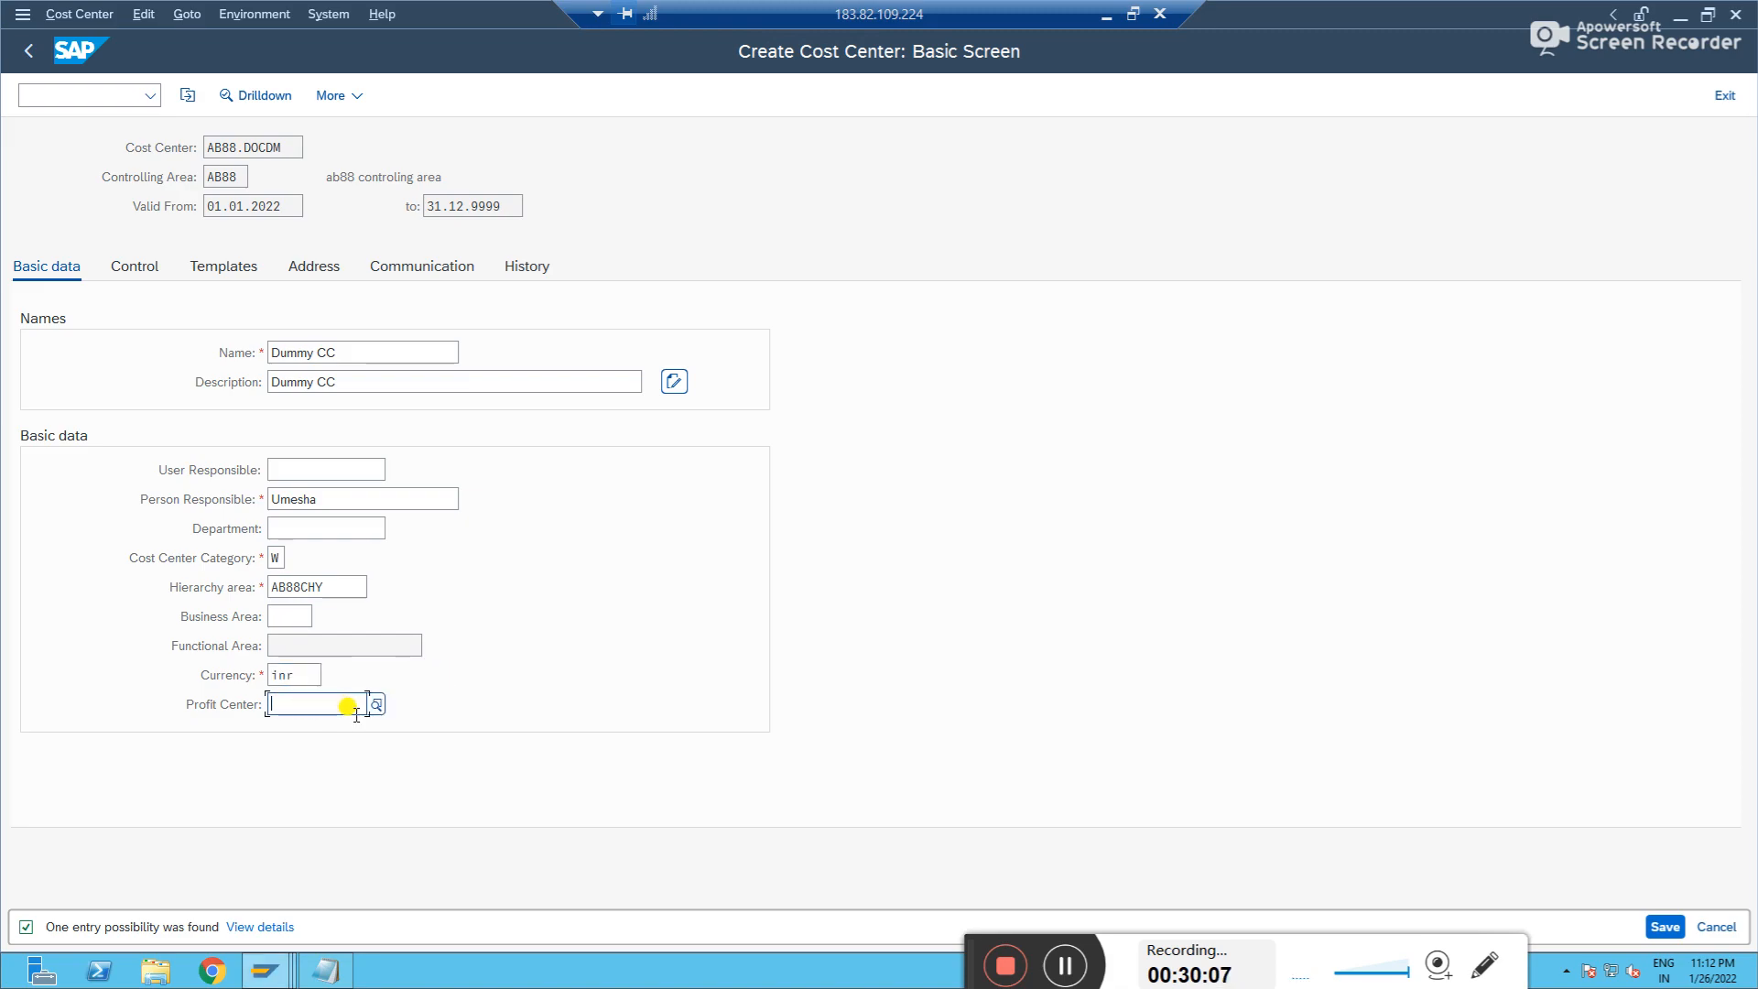
pyautogui.press('Return')
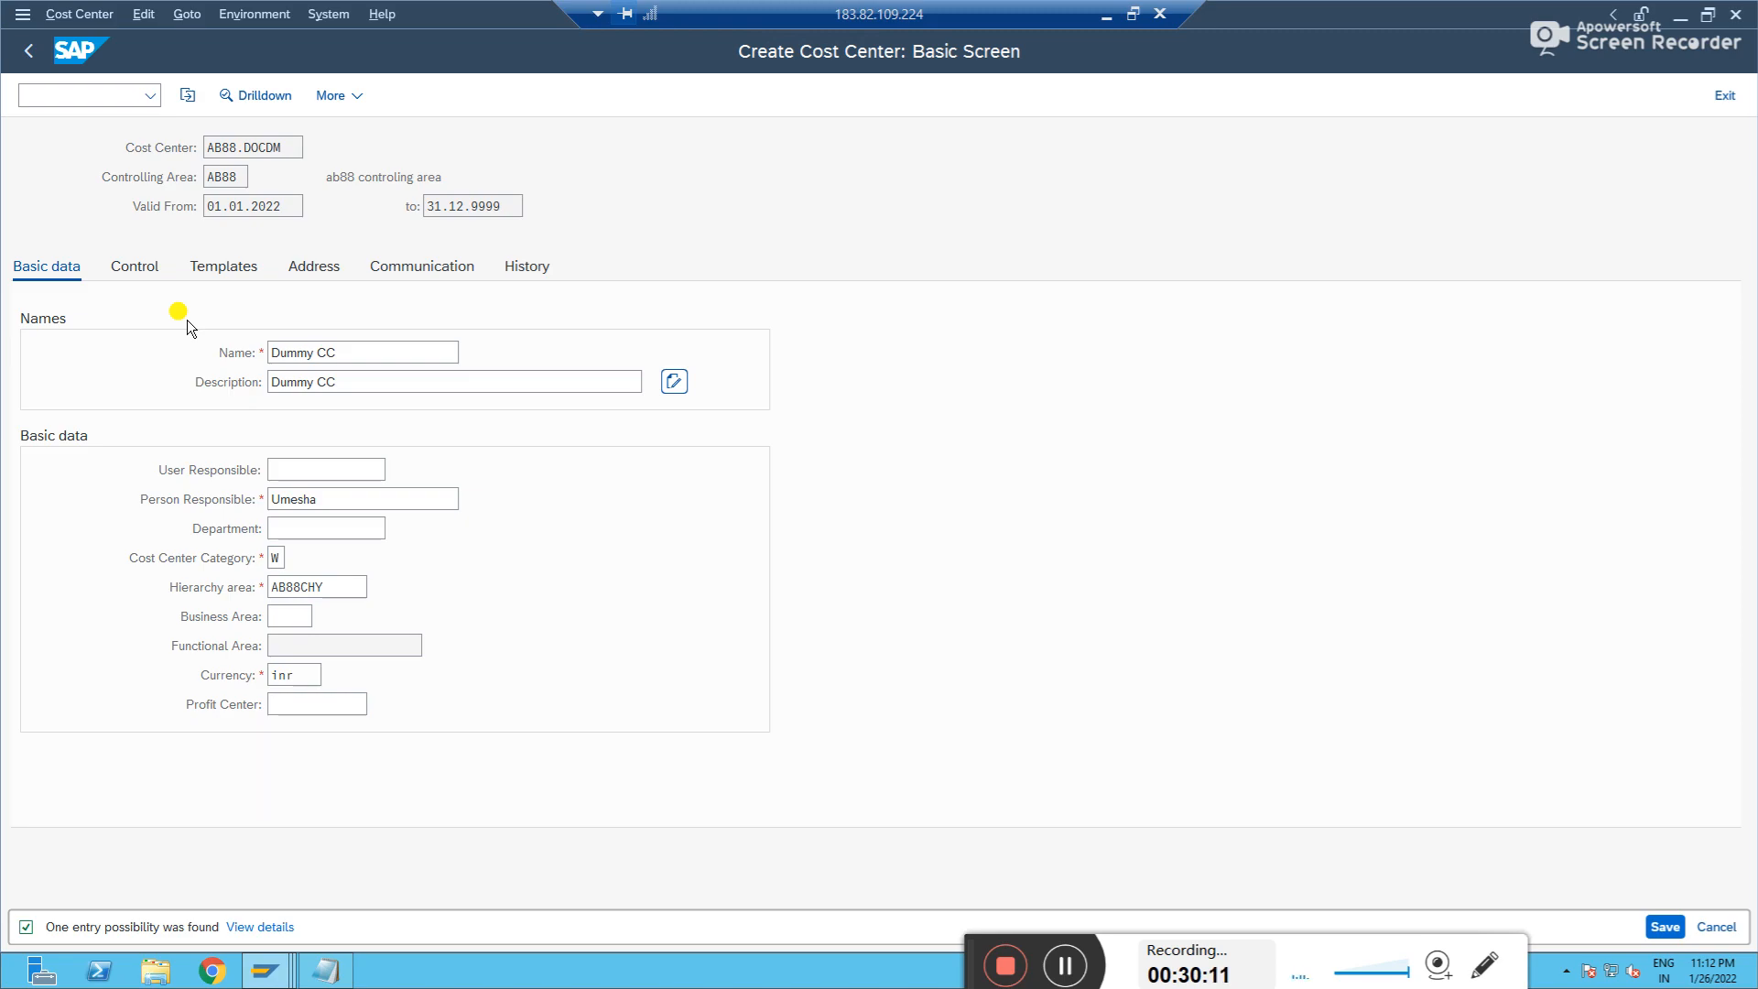
# - Switch to the free SAP Easy Access session and run transaction KE51 to create a profit center
pyautogui.hotkey('alt', 'Tab')
pyautogui.hotkey('alt', 'Tab')
pyautogui.hotkey('alt', 'Tab')
pyautogui.hotkey('alt', 'Tab')
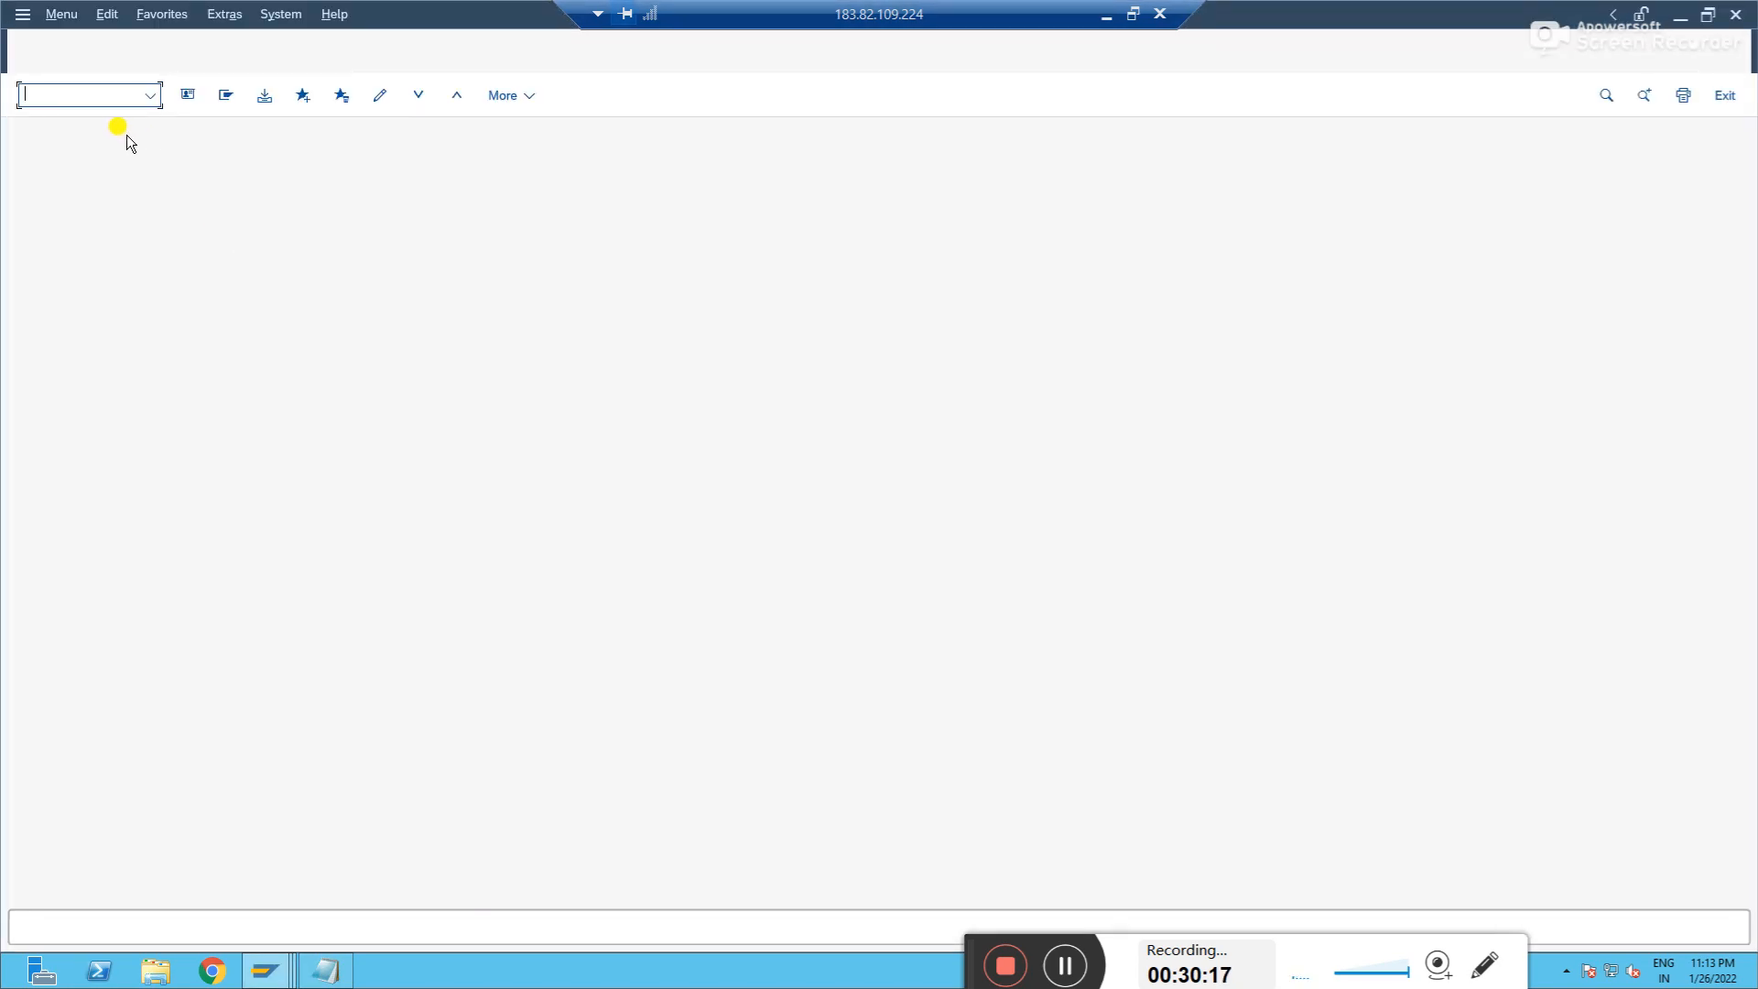
pyautogui.write('ke51')
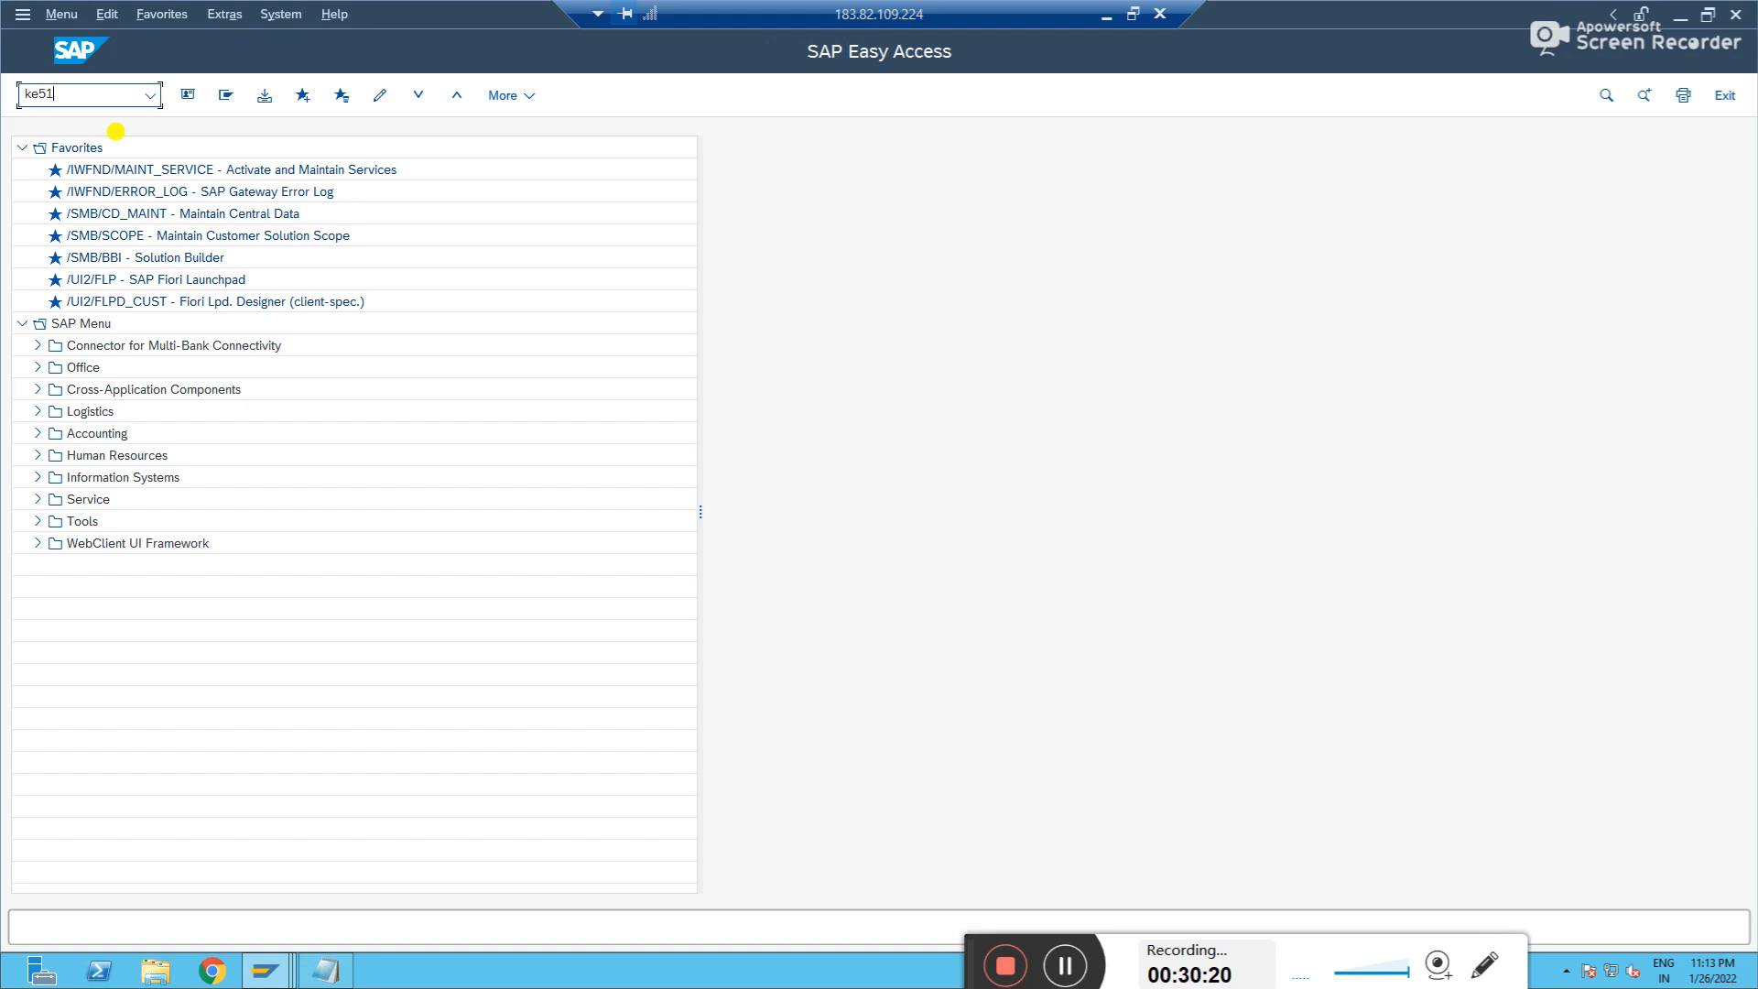
pyautogui.press('Return')
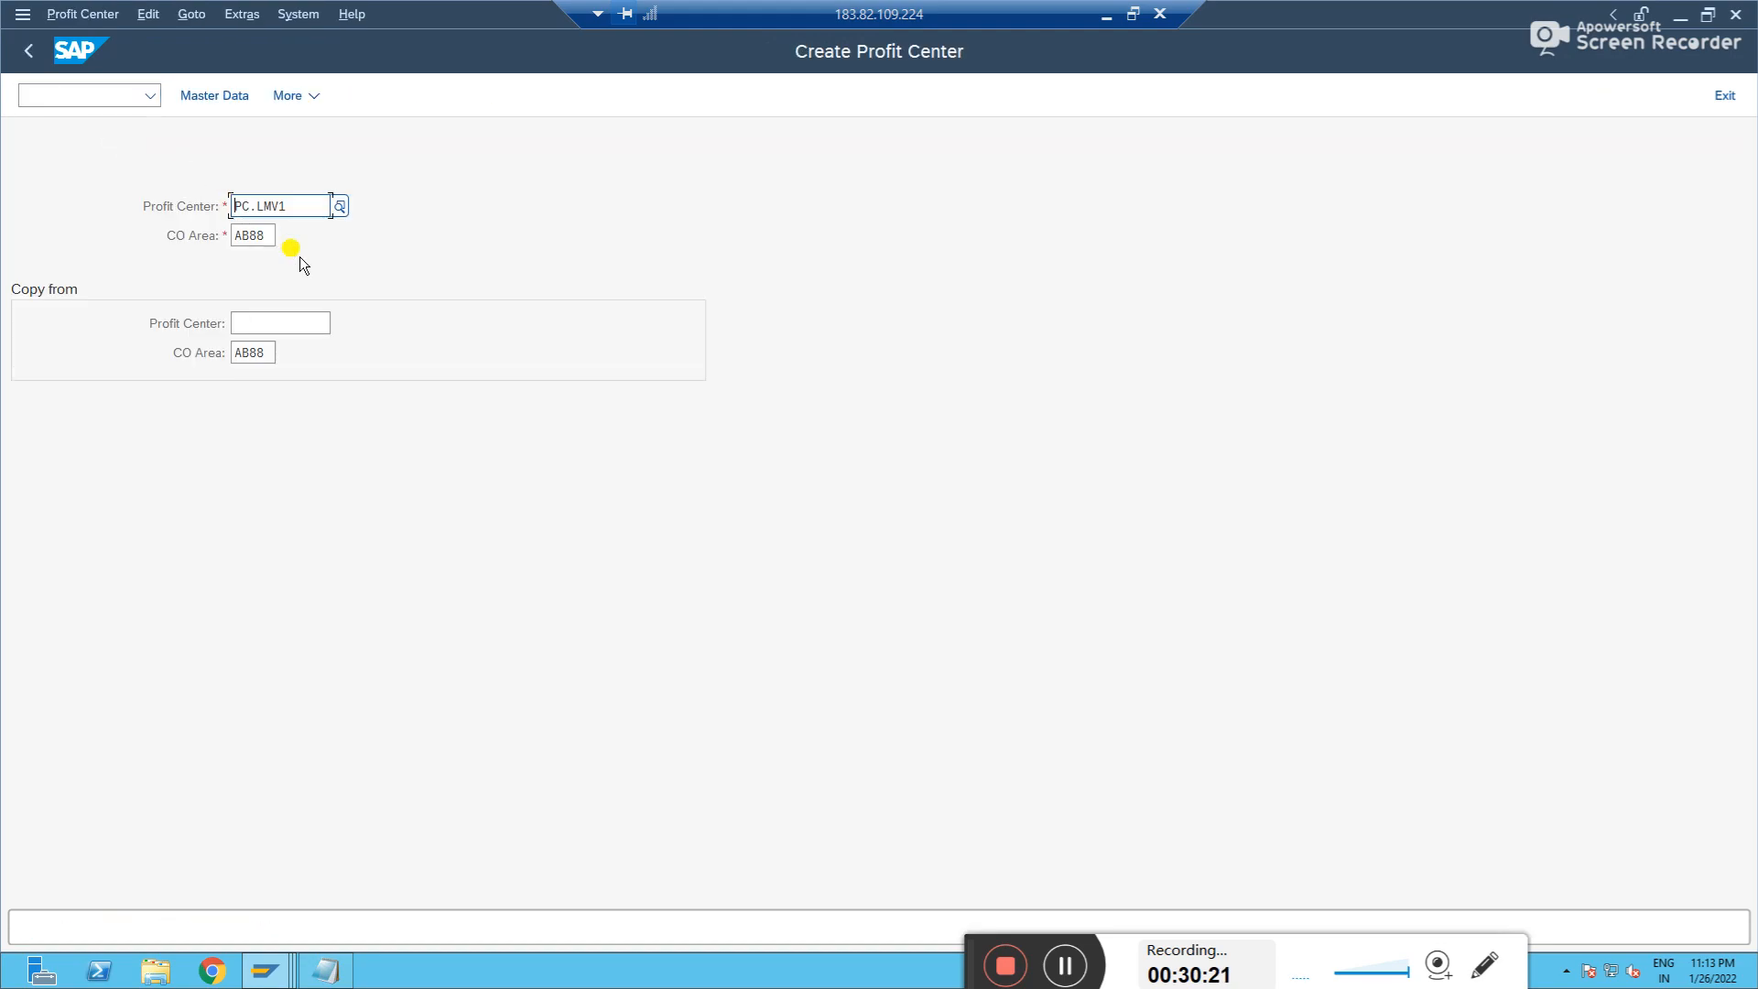
# - Replace the proposed profit center with DOC.DUM in CO area AB88 and open its basic data
pyautogui.click(305, 199)
pyautogui.press('BackSpace')
pyautogui.press('BackSpace')
pyautogui.press('BackSpace')
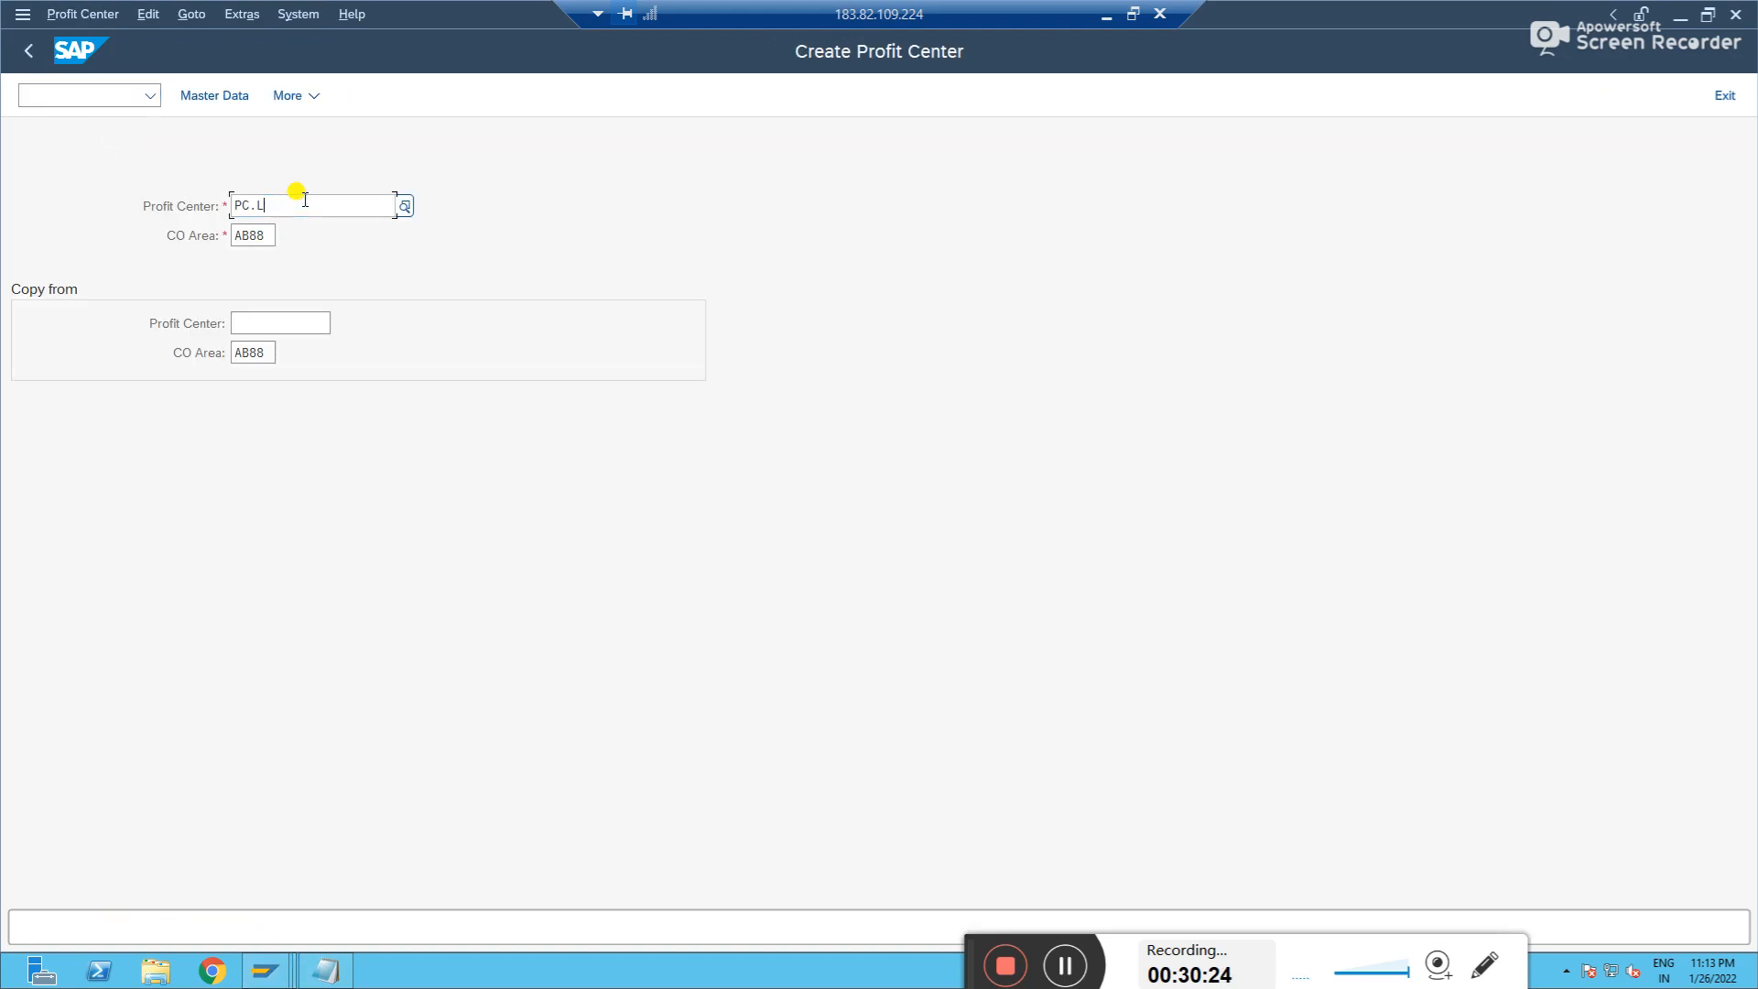
pyautogui.press('BackSpace')
pyautogui.press('BackSpace')
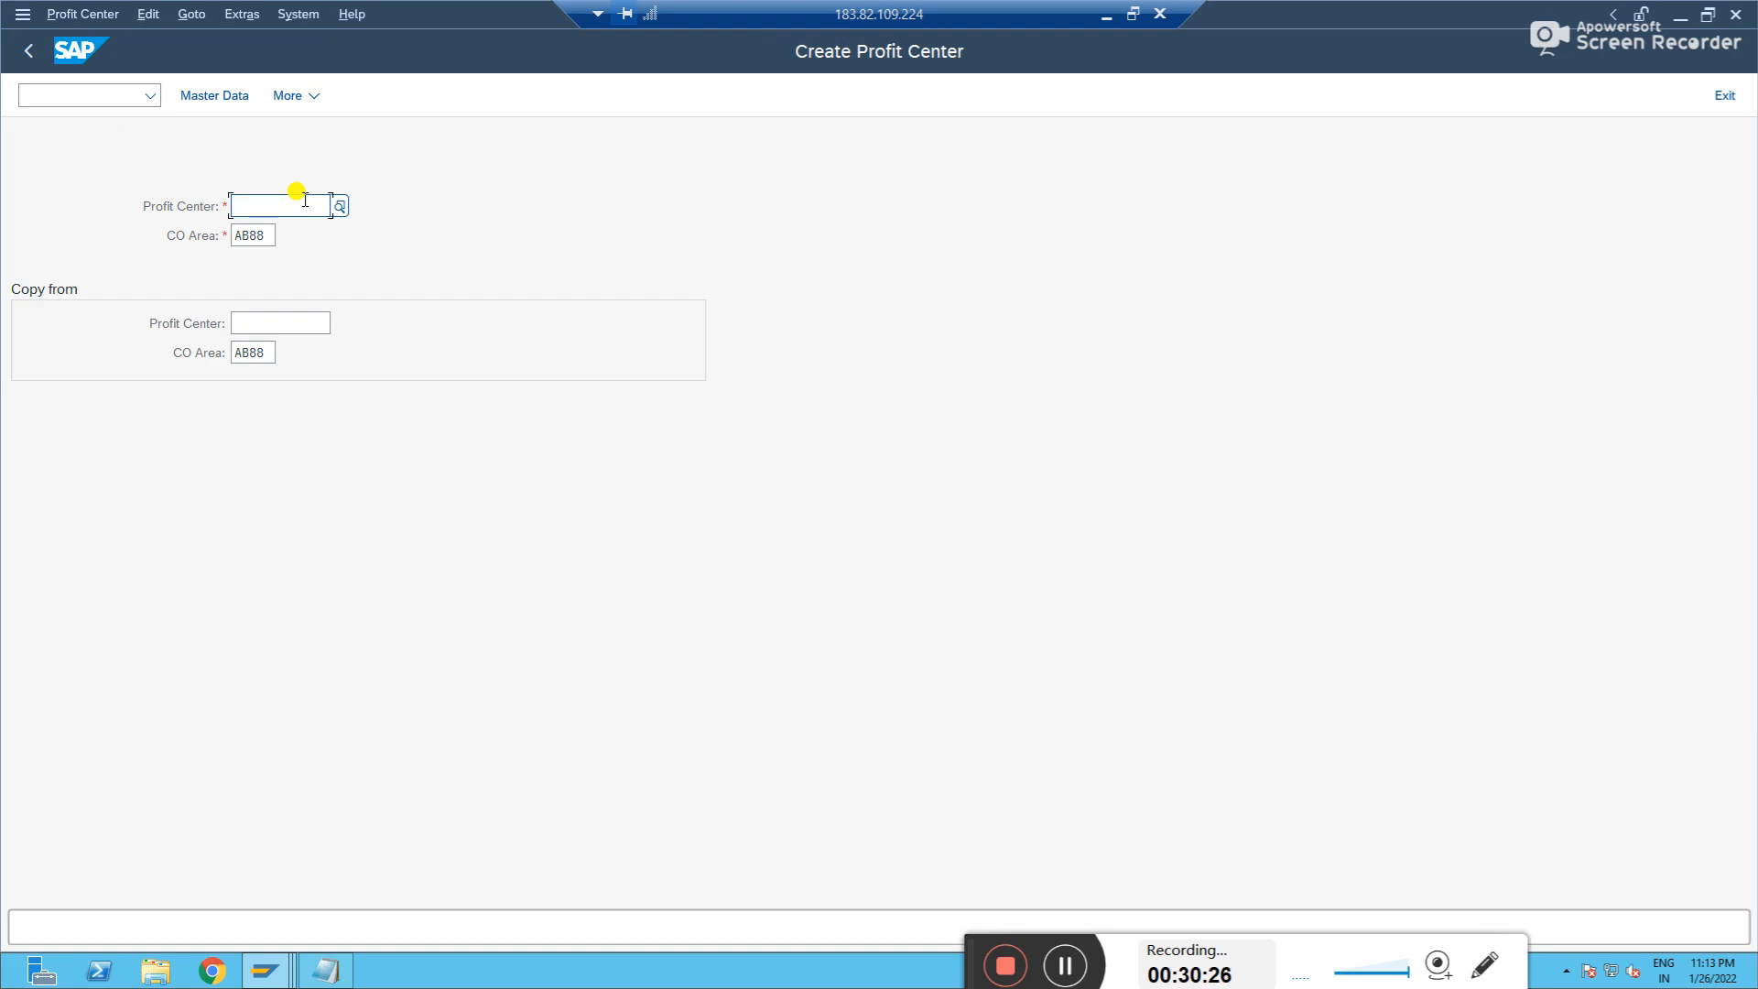
pyautogui.write('DOC.DUM')
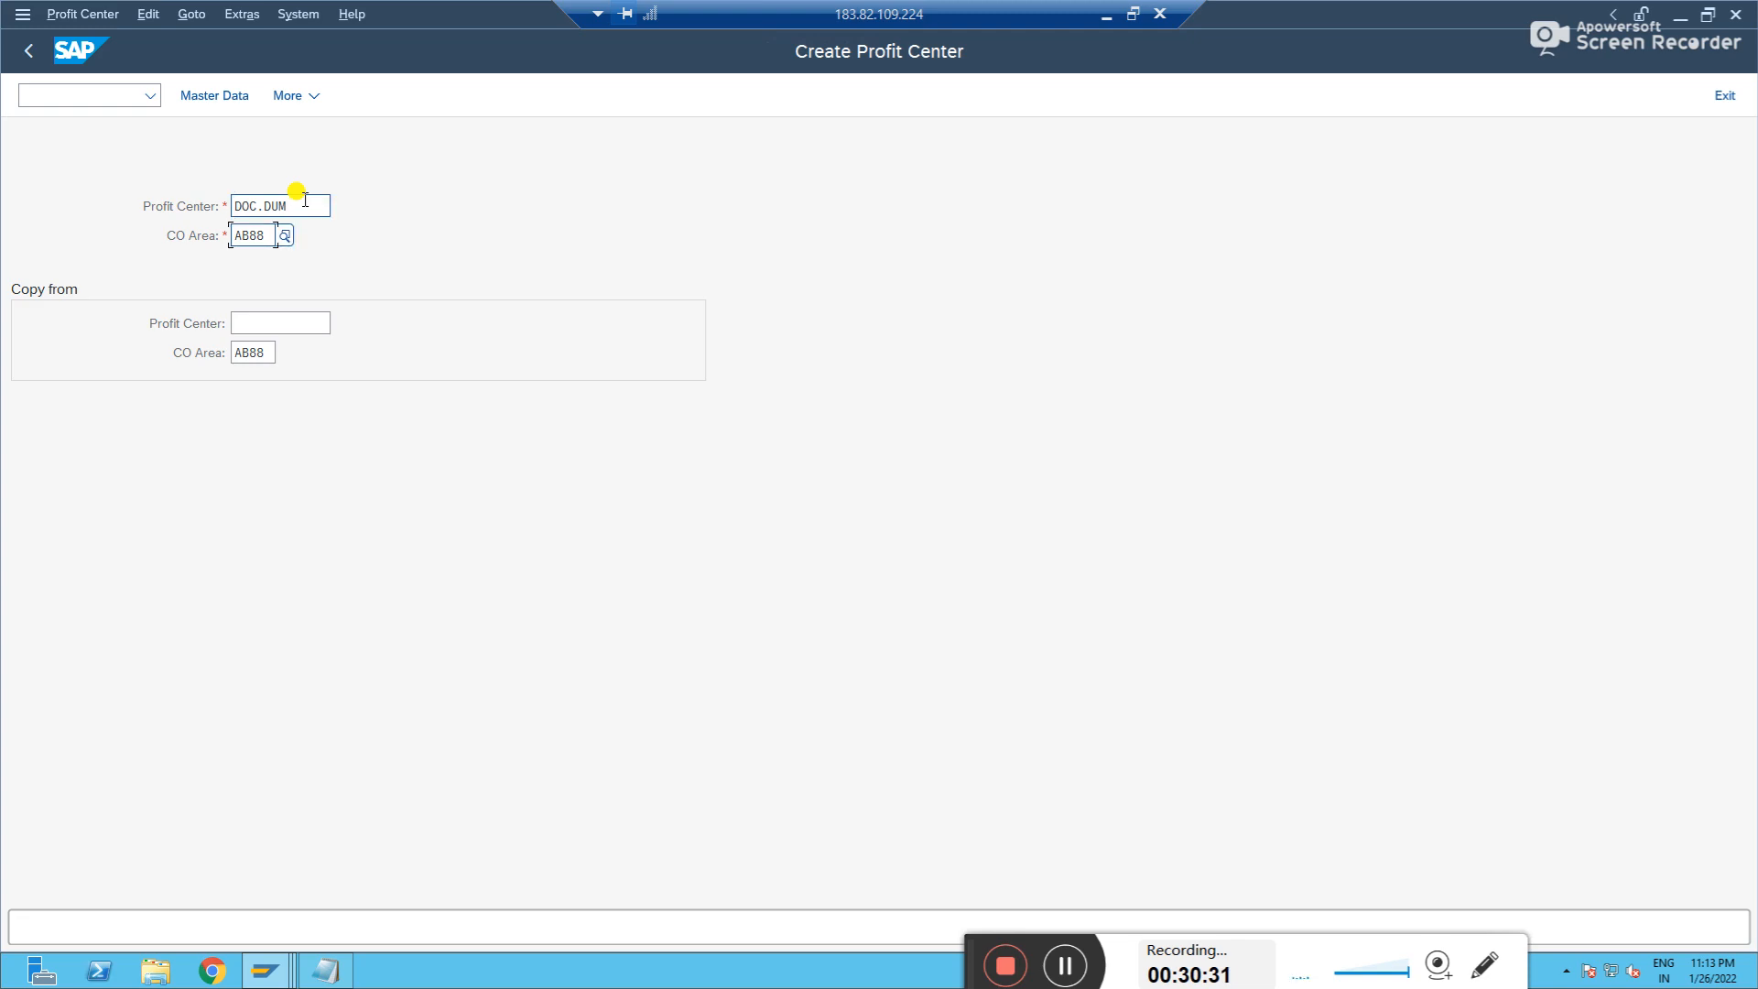
pyautogui.press('Return')
# - Name the profit center Dummy PC and enter the person responsible
pyautogui.click(317, 381)
pyautogui.write('Dummy PC')
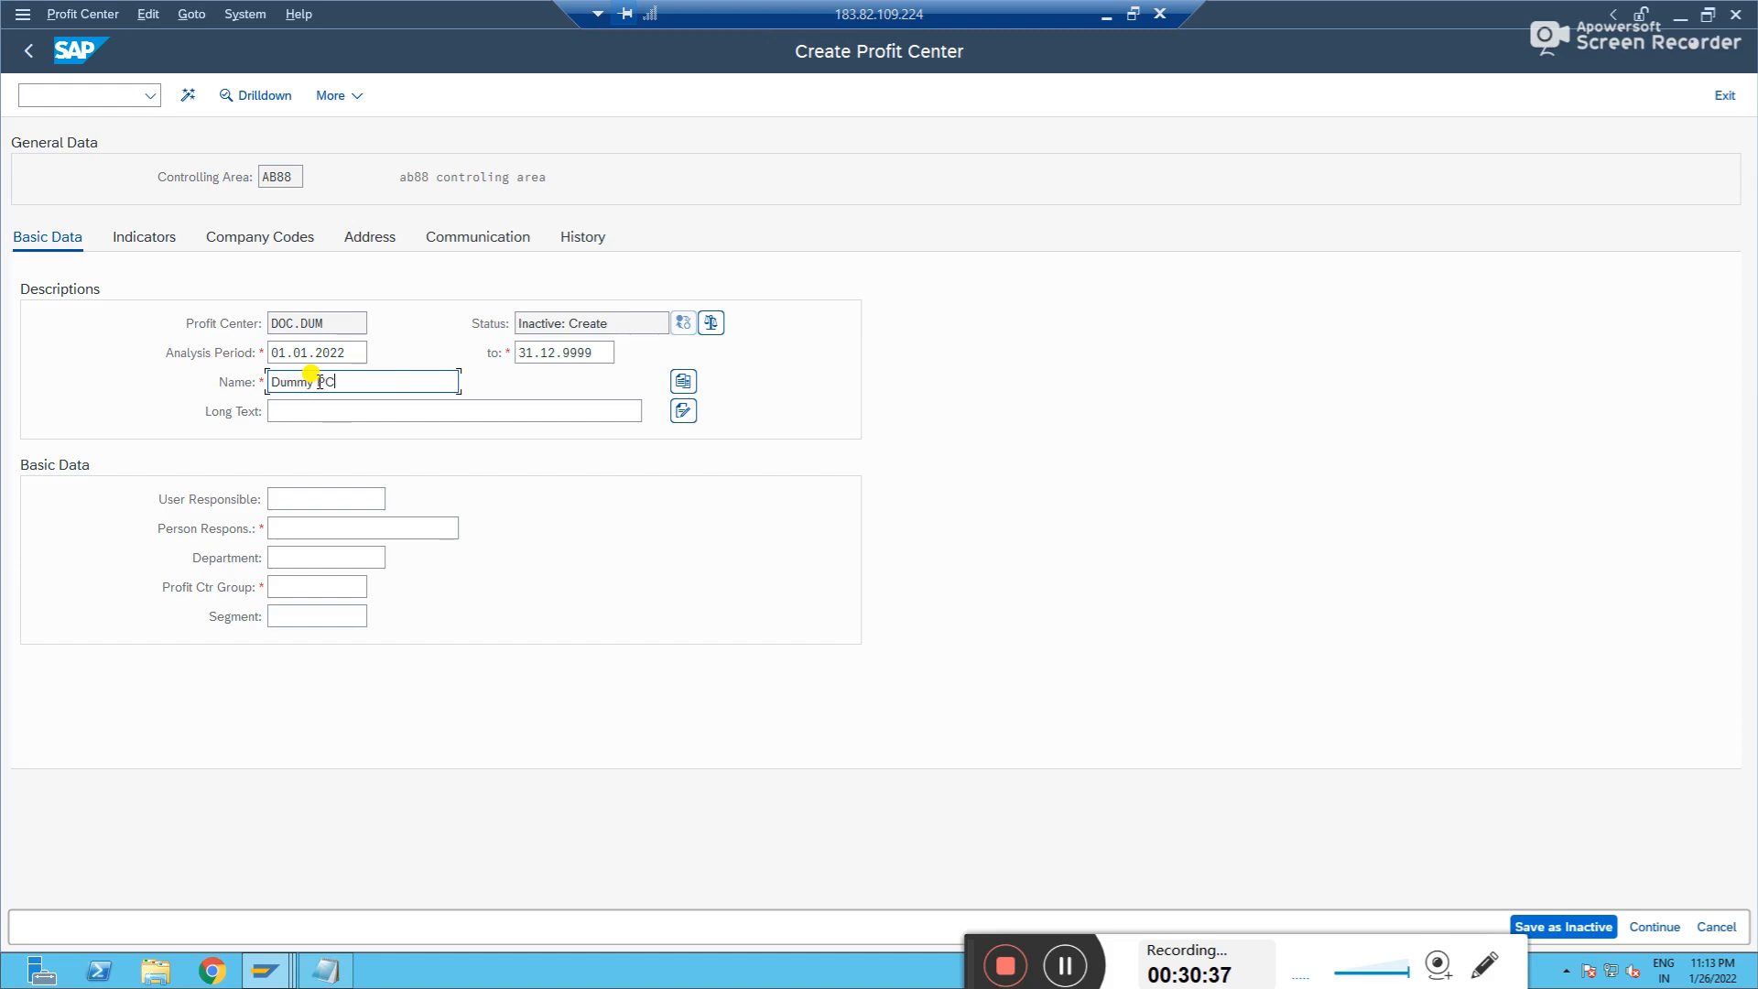
pyautogui.press('Return')
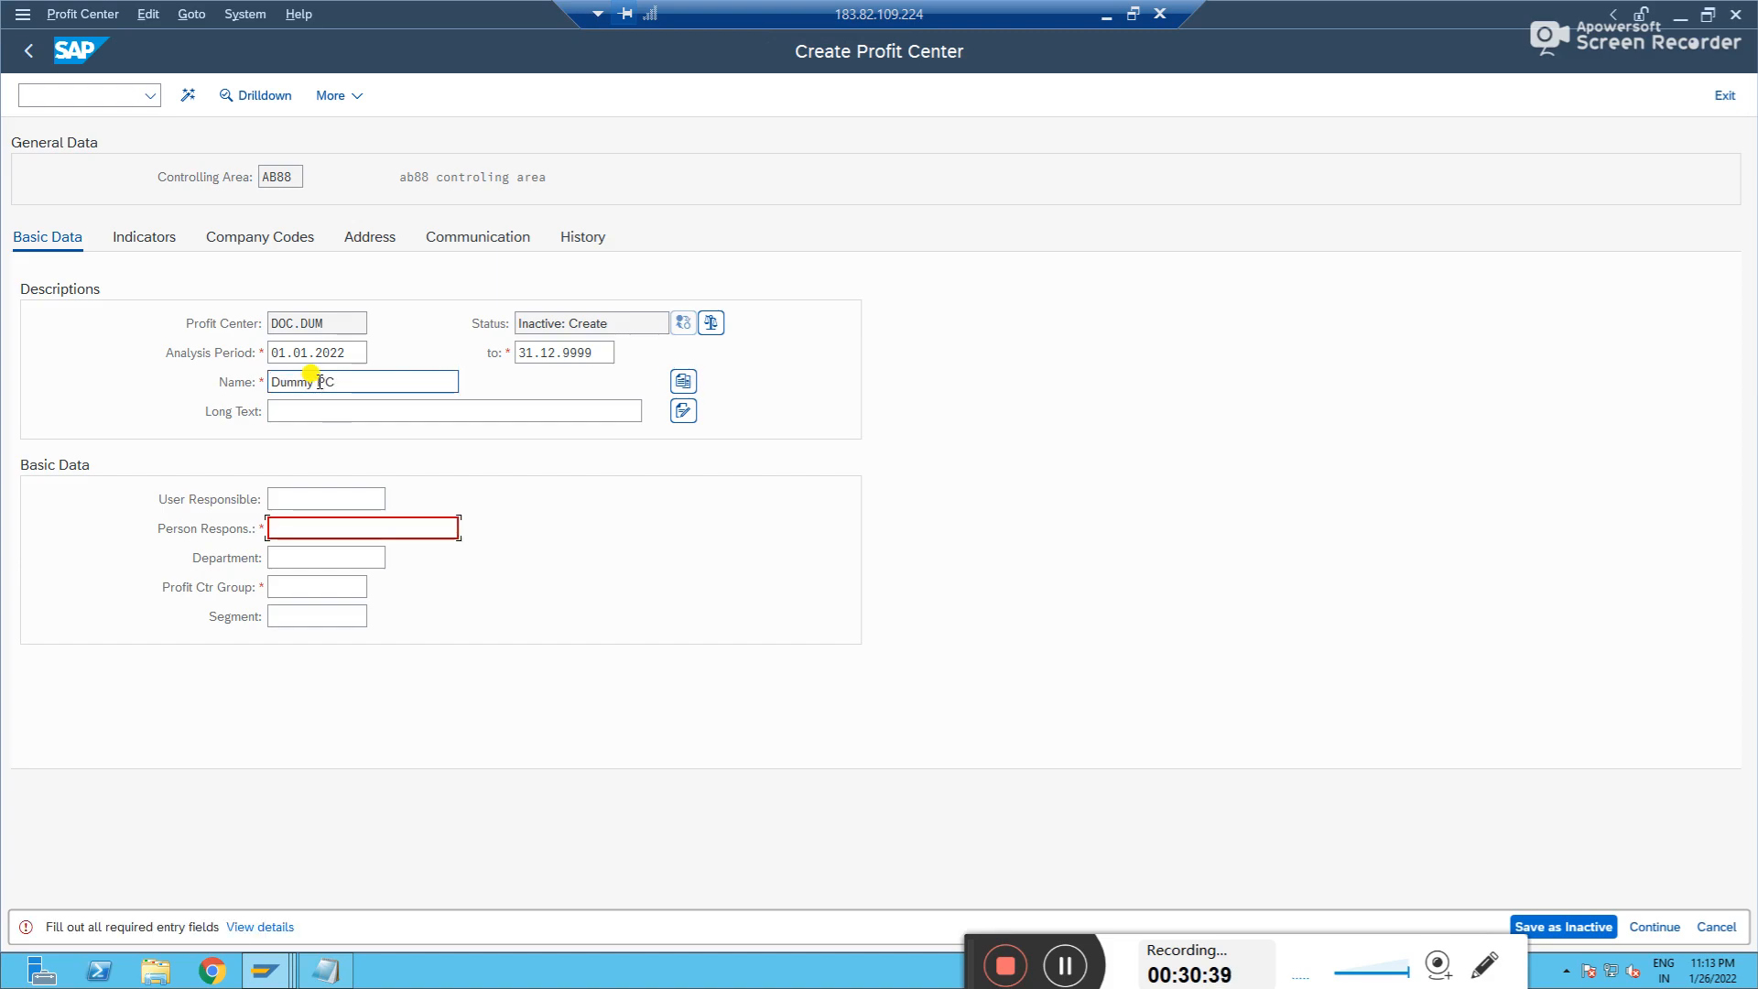
pyautogui.click(329, 527)
pyautogui.write('Umesha')
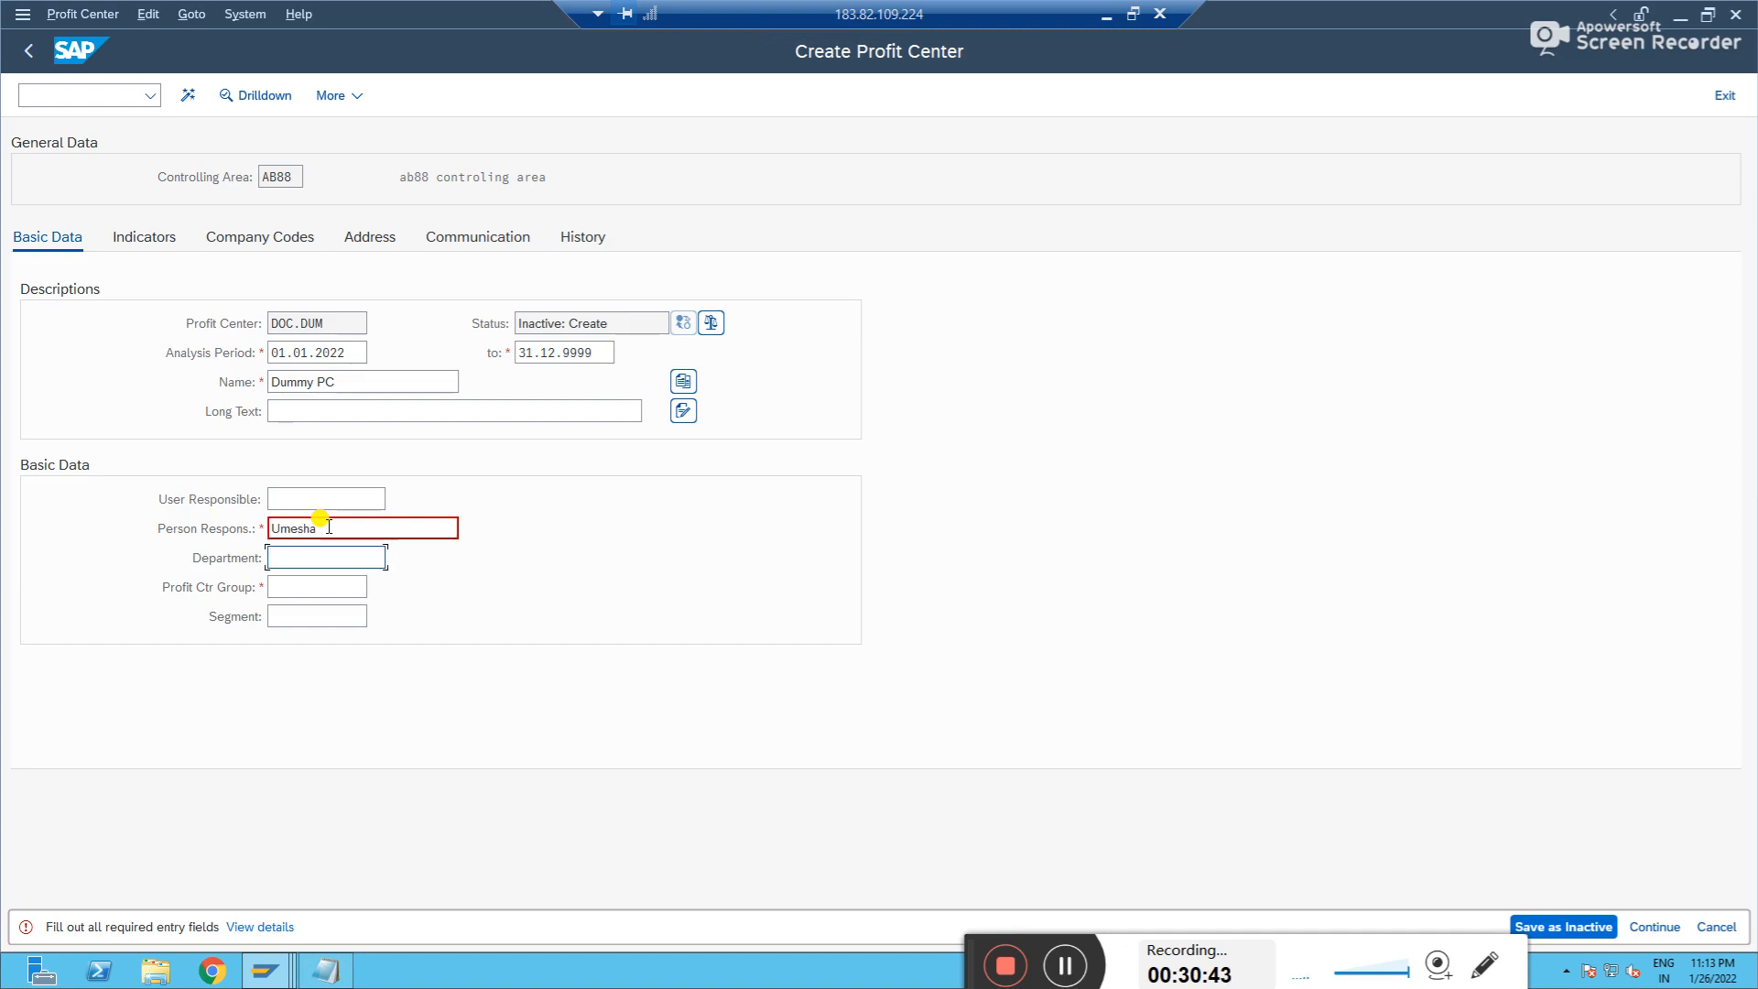
# - Assign profit center group AB88PCH to the new profit center
pyautogui.click(331, 587)
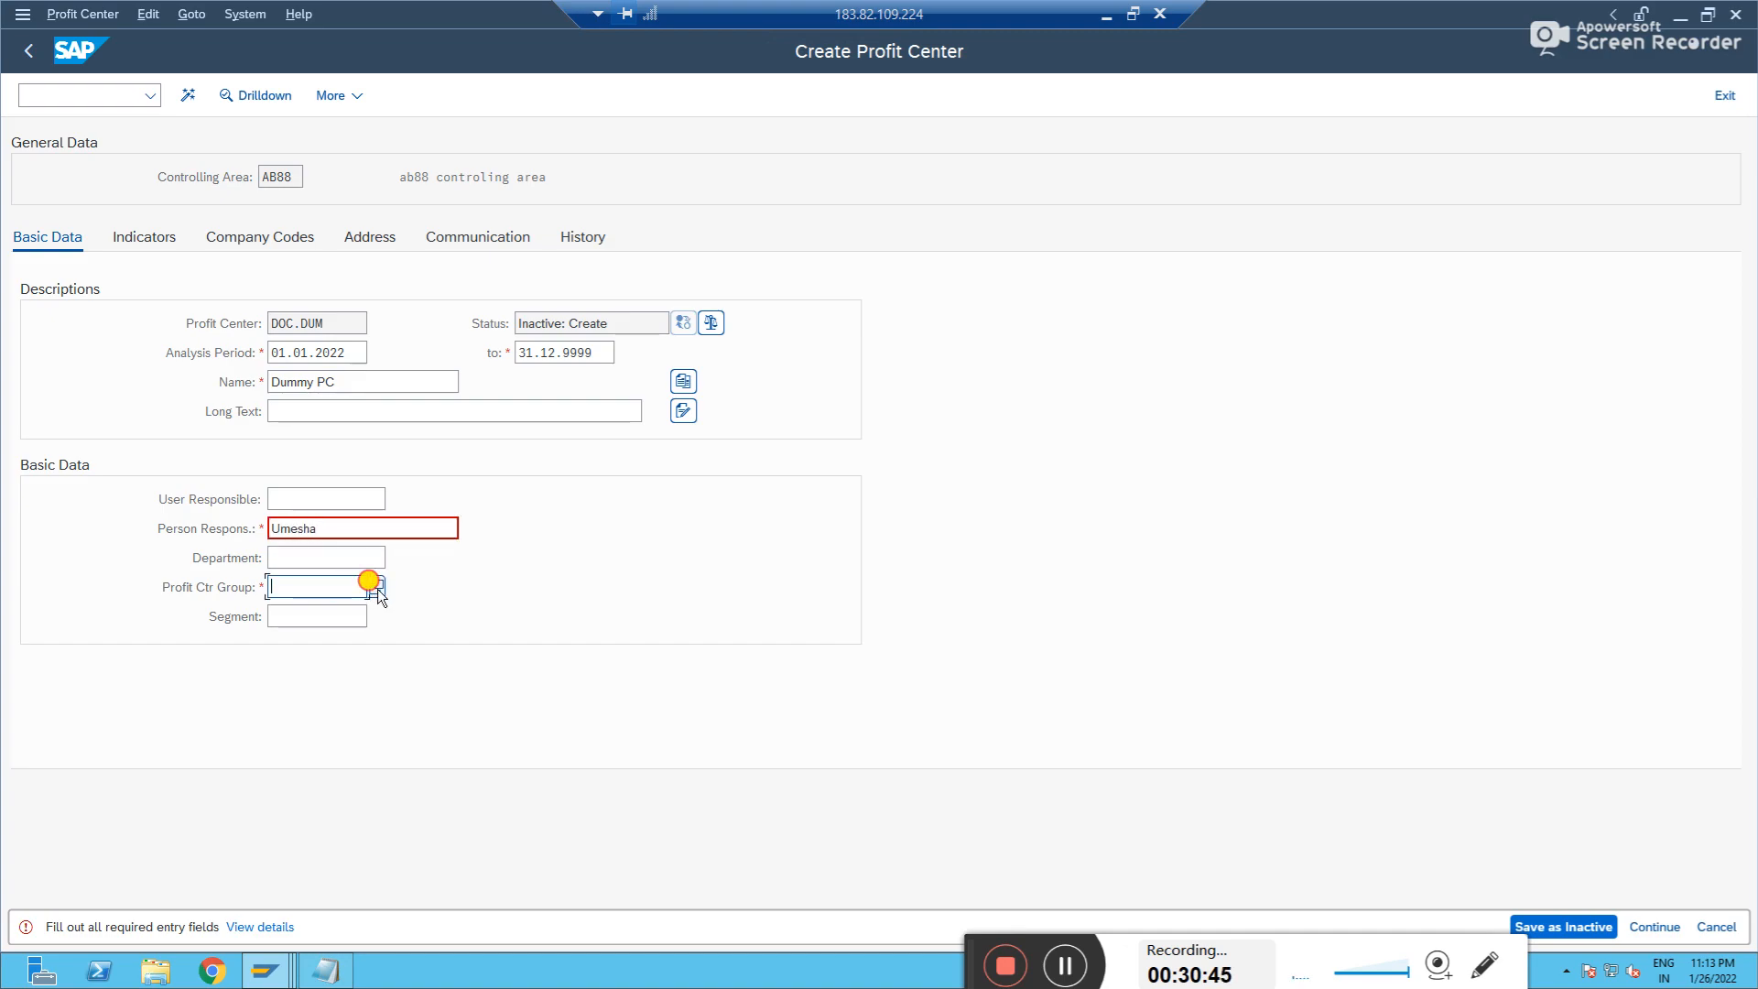
pyautogui.click(377, 588)
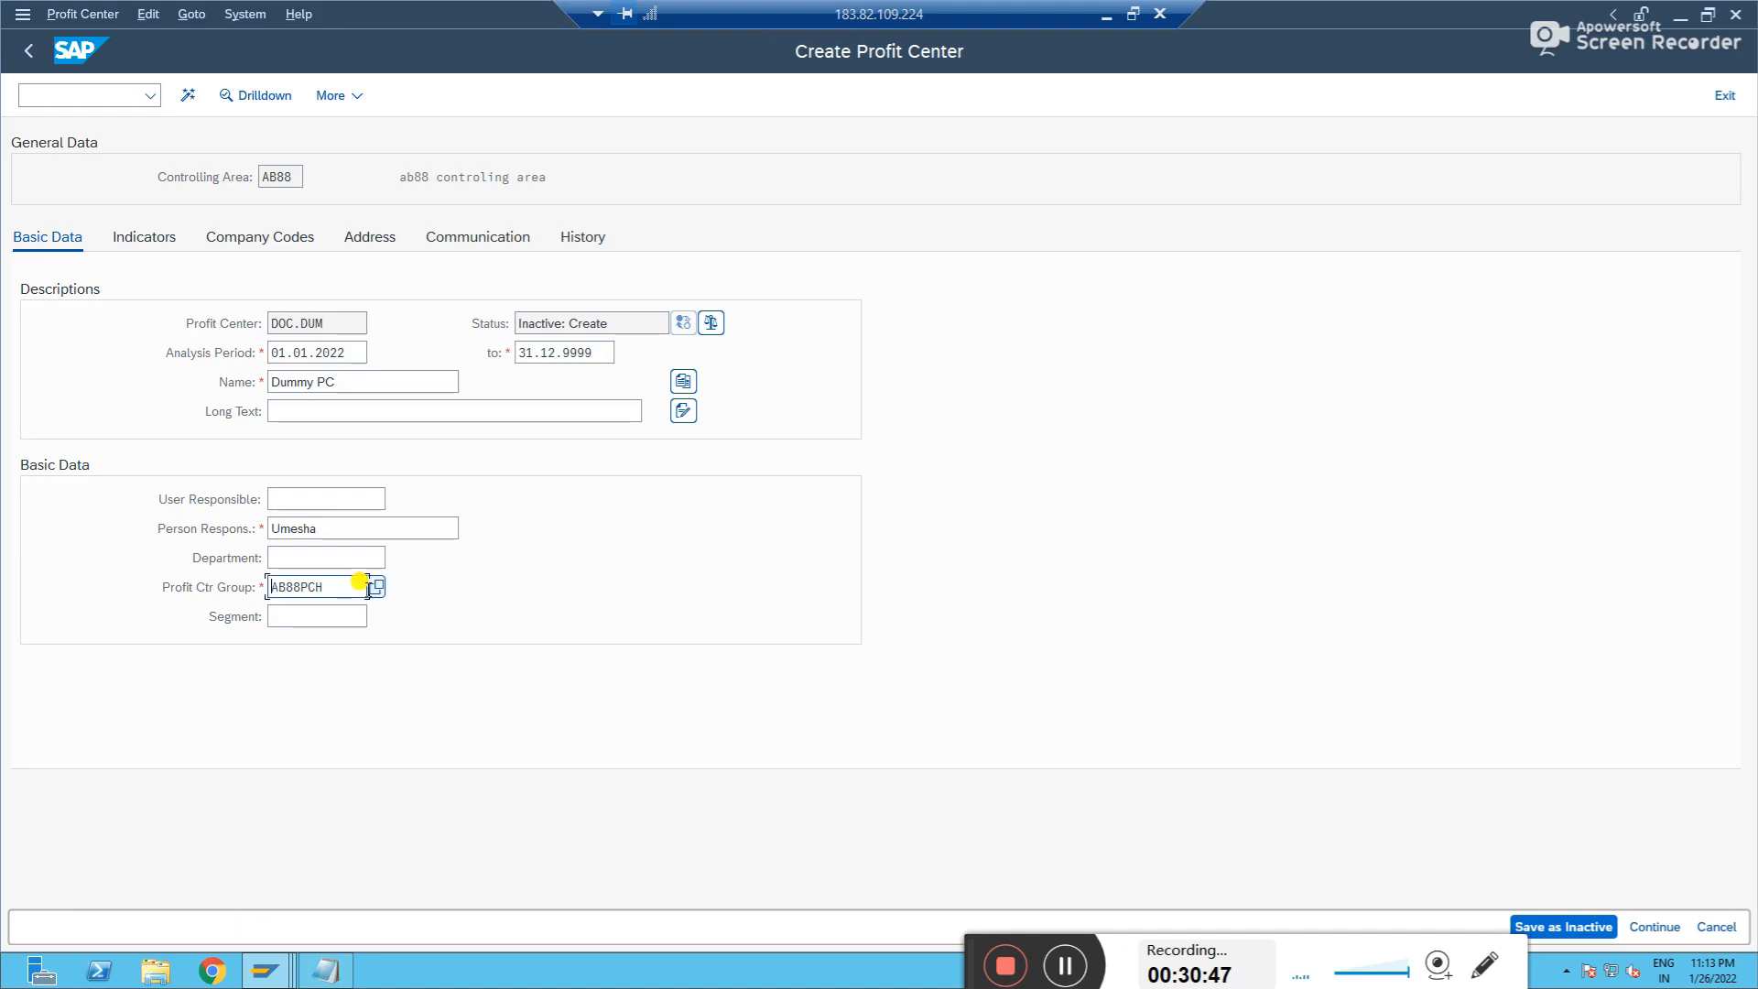
pyautogui.click(317, 615)
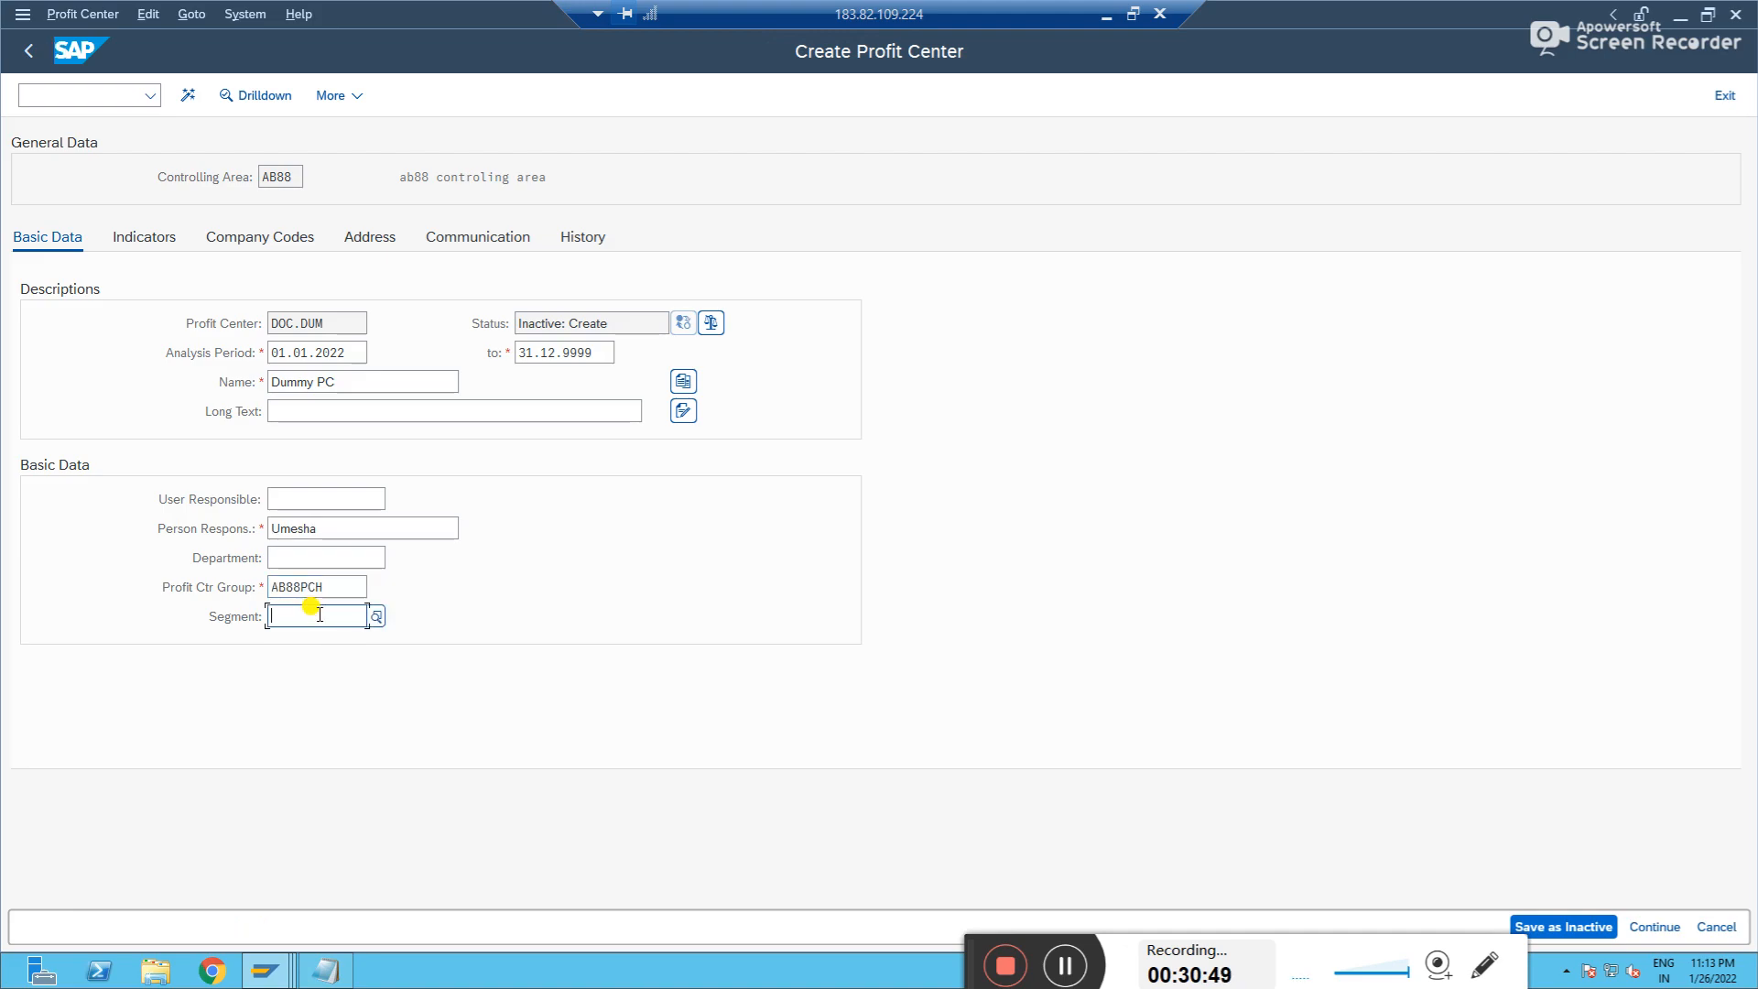
# - Leave the posted document's general ledger view with /n in its session, and return to the profit center's segment entry
pyautogui.hotkey('alt', 'Tab')
pyautogui.hotkey('alt', 'Tab')
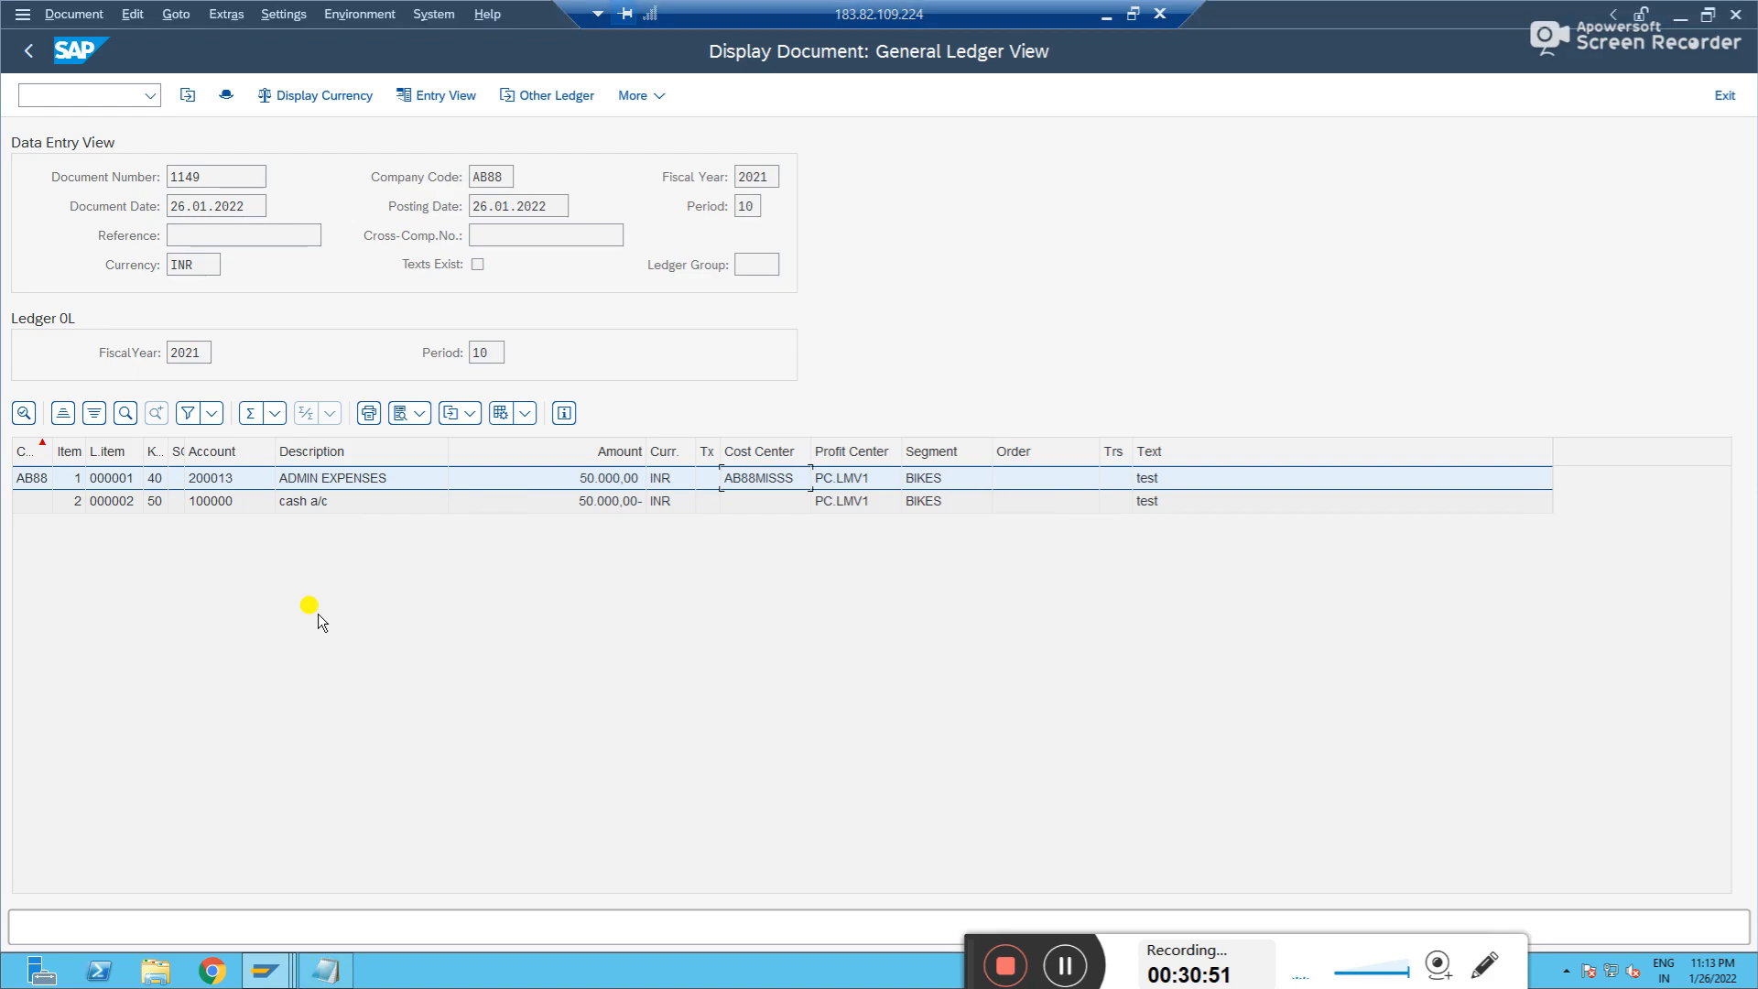
pyautogui.click(89, 95)
pyautogui.write('/n')
pyautogui.press('Return')
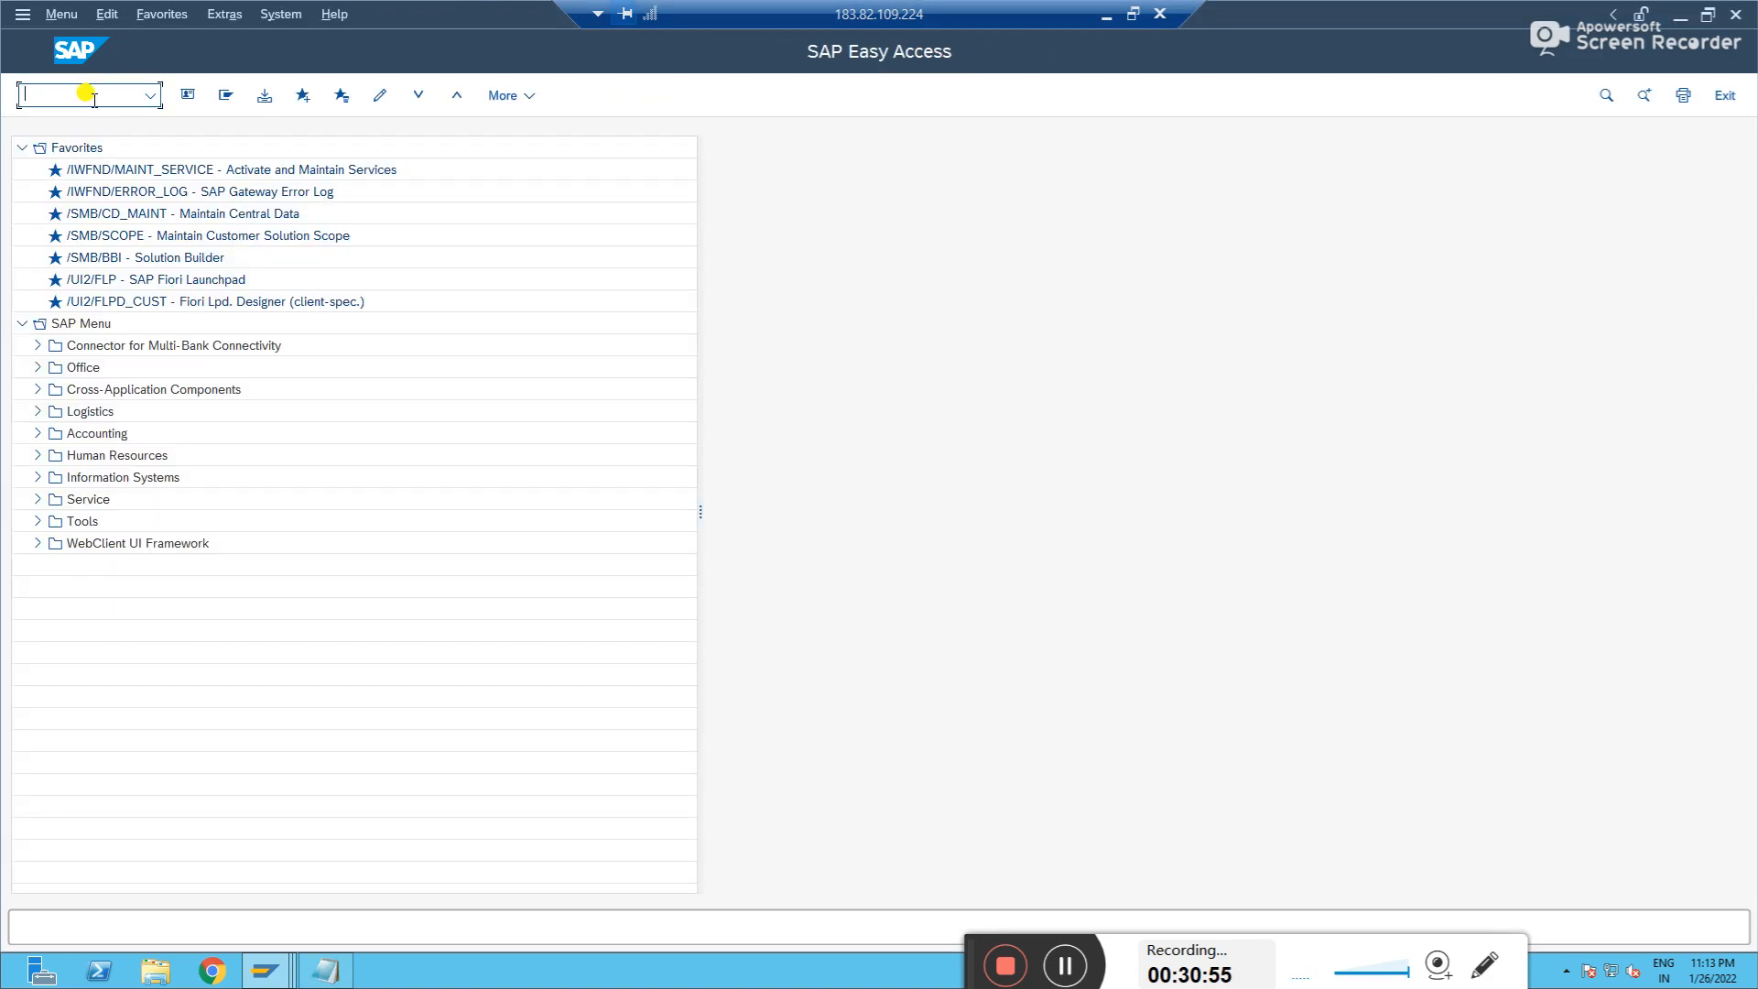
pyautogui.hotkey('alt', 'Tab')
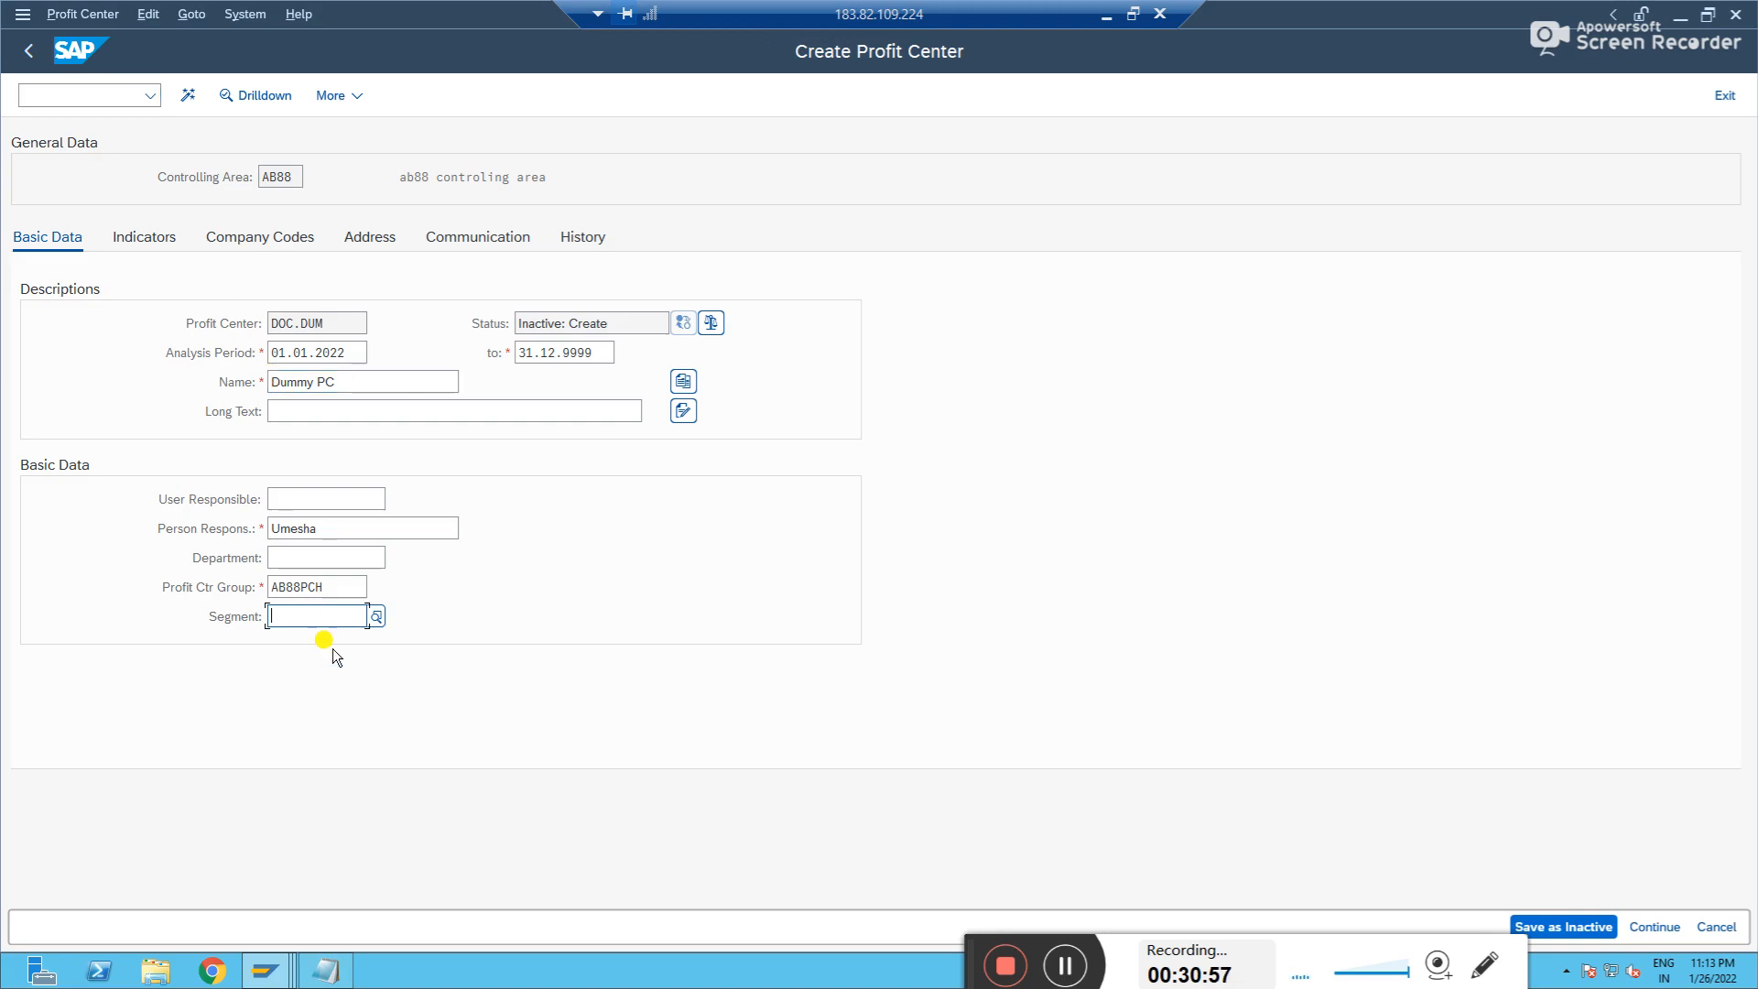
pyautogui.click(341, 588)
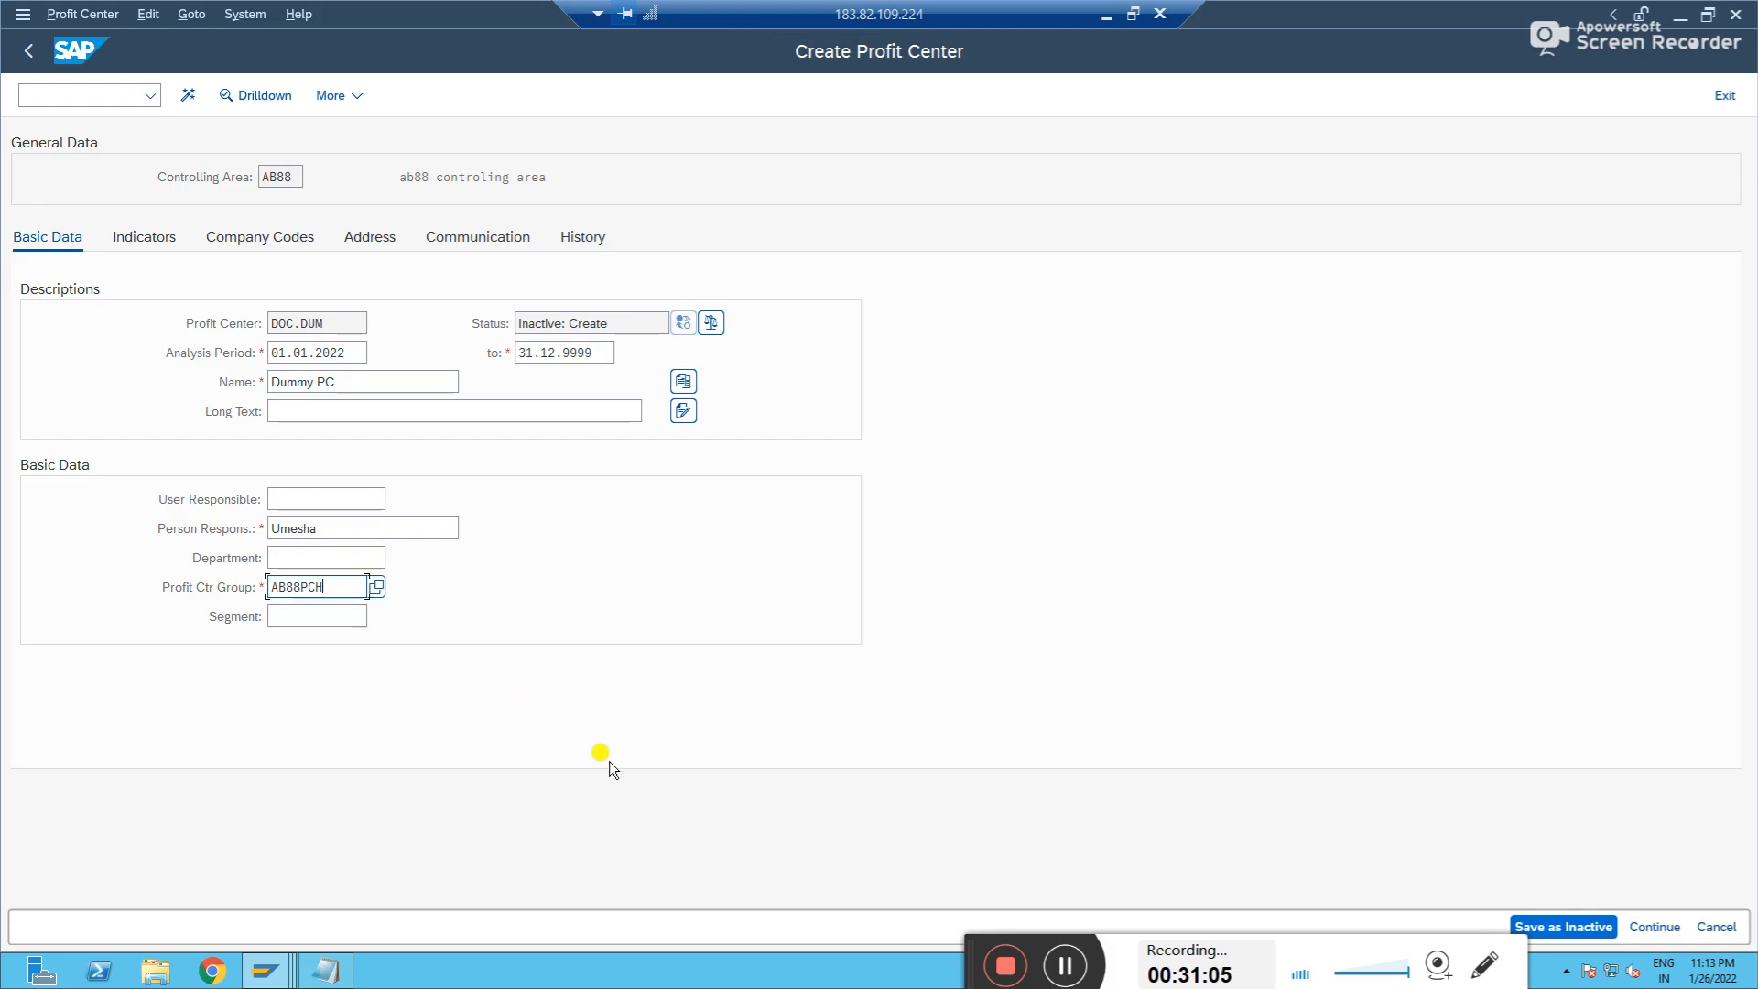
pyautogui.click(319, 615)
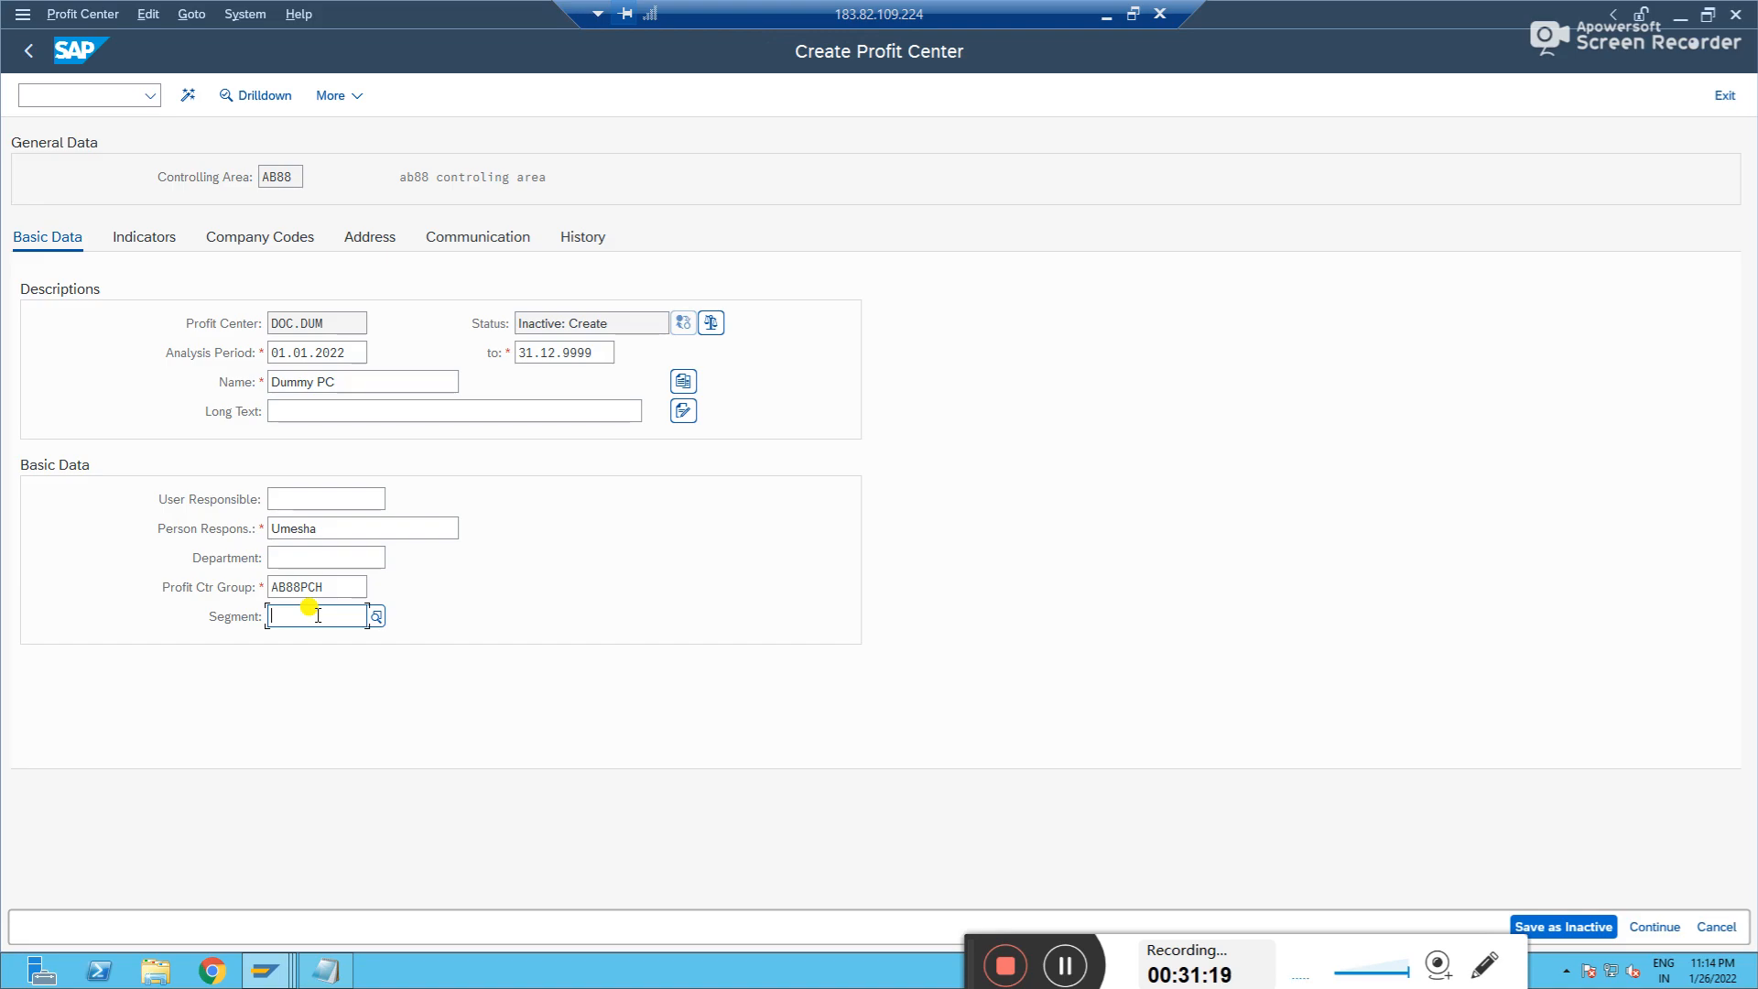
# - Switch to the free session and open the maintenance view of segments for segment reporting
pyautogui.hotkey('alt', 'Tab')
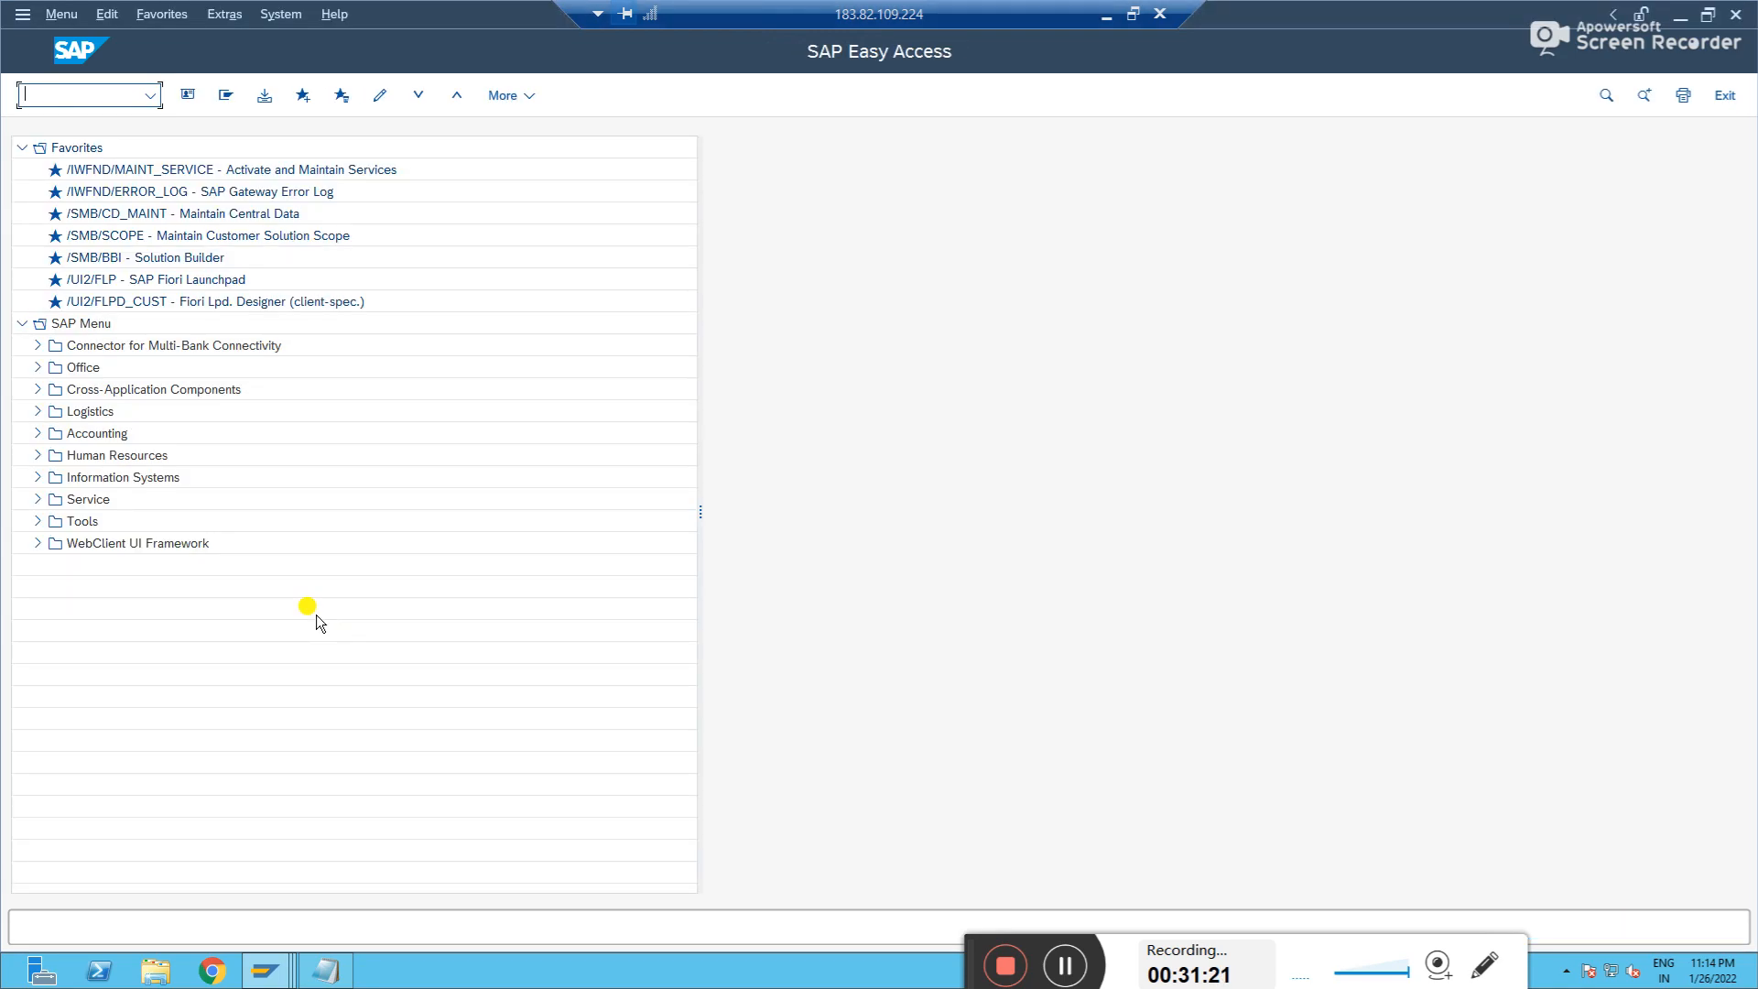
pyautogui.press('Down')
pyautogui.press('Down')
pyautogui.press('Down')
pyautogui.press('Down')
pyautogui.press('Down')
pyautogui.press('Down')
pyautogui.press('Down')
pyautogui.press('Down')
pyautogui.press('Return')
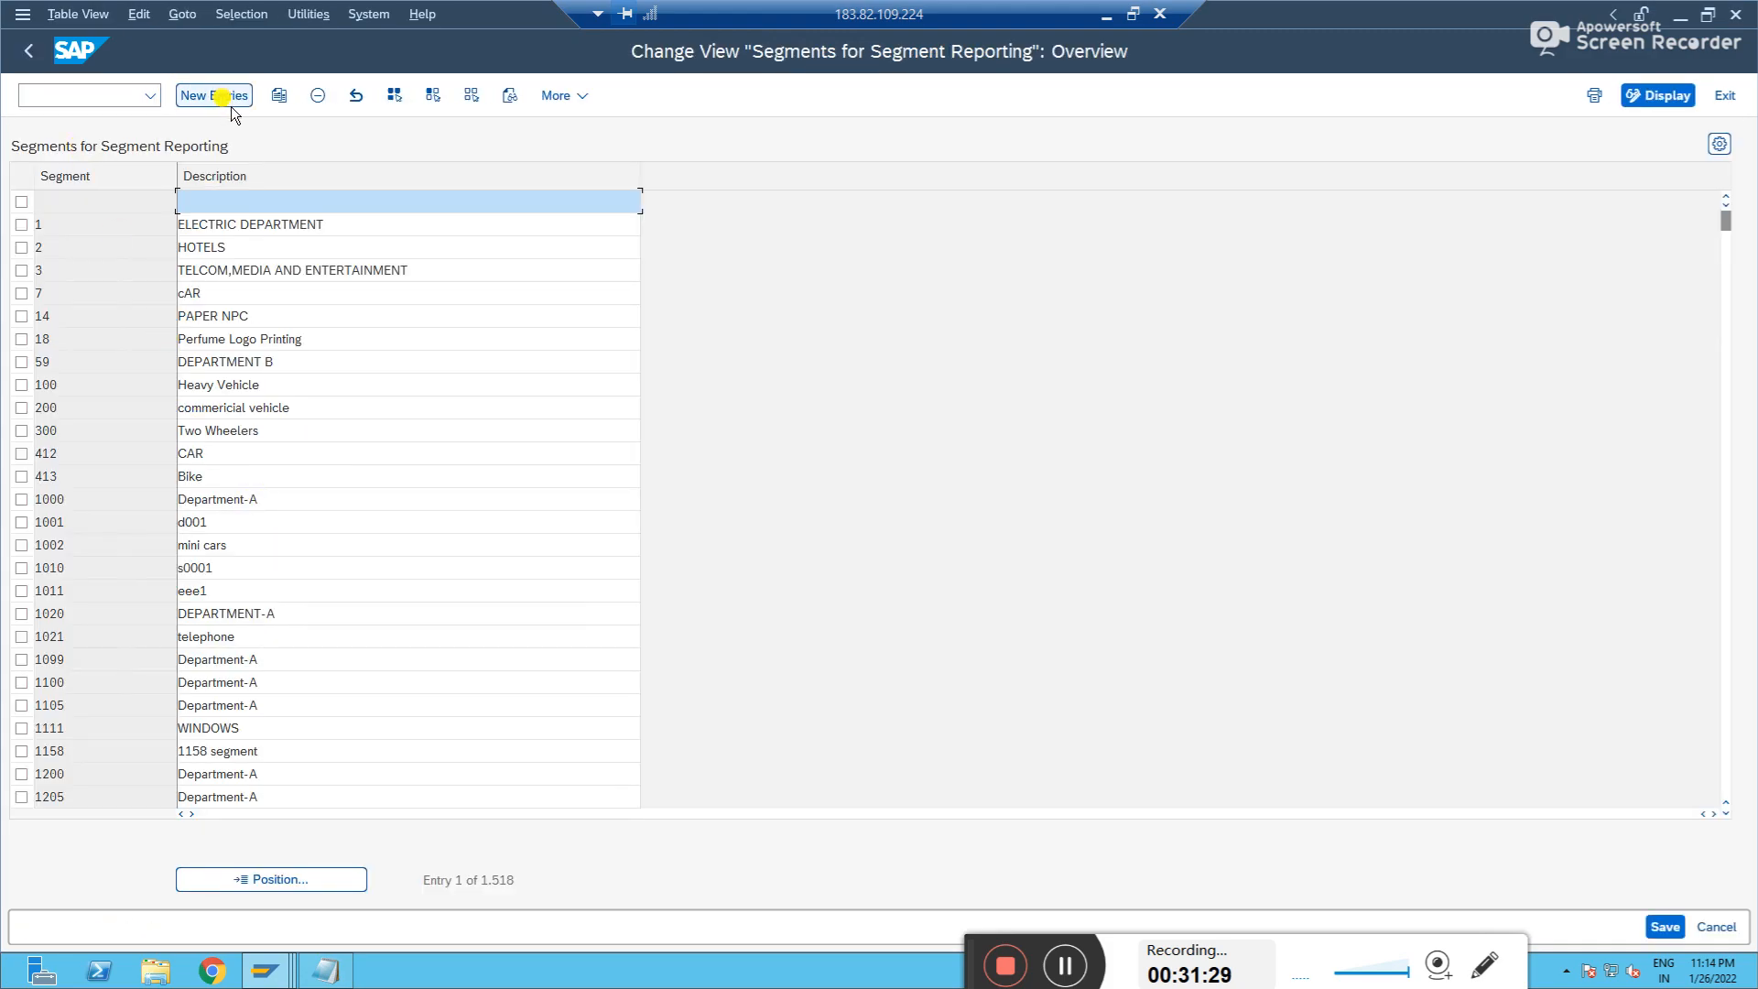
# - Add a new segment entry DUSEG with the description "dummy segment"
pyautogui.click(231, 104)
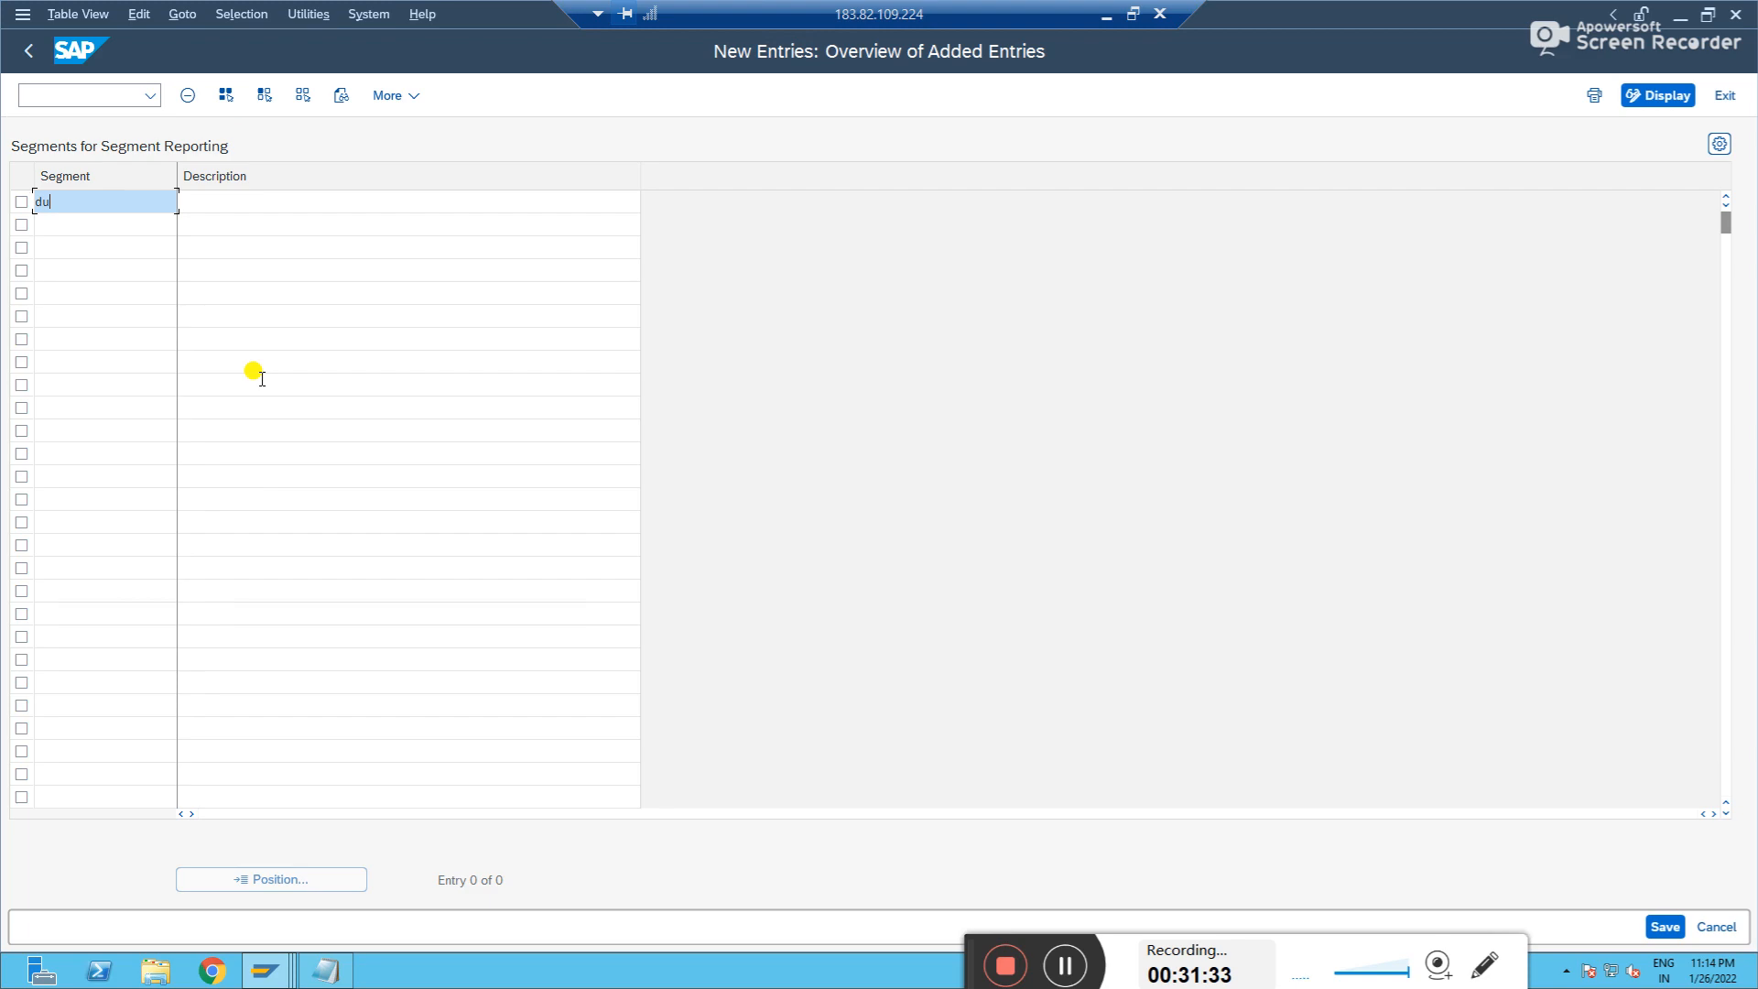
pyautogui.press('Tab')
pyautogui.write('dum')
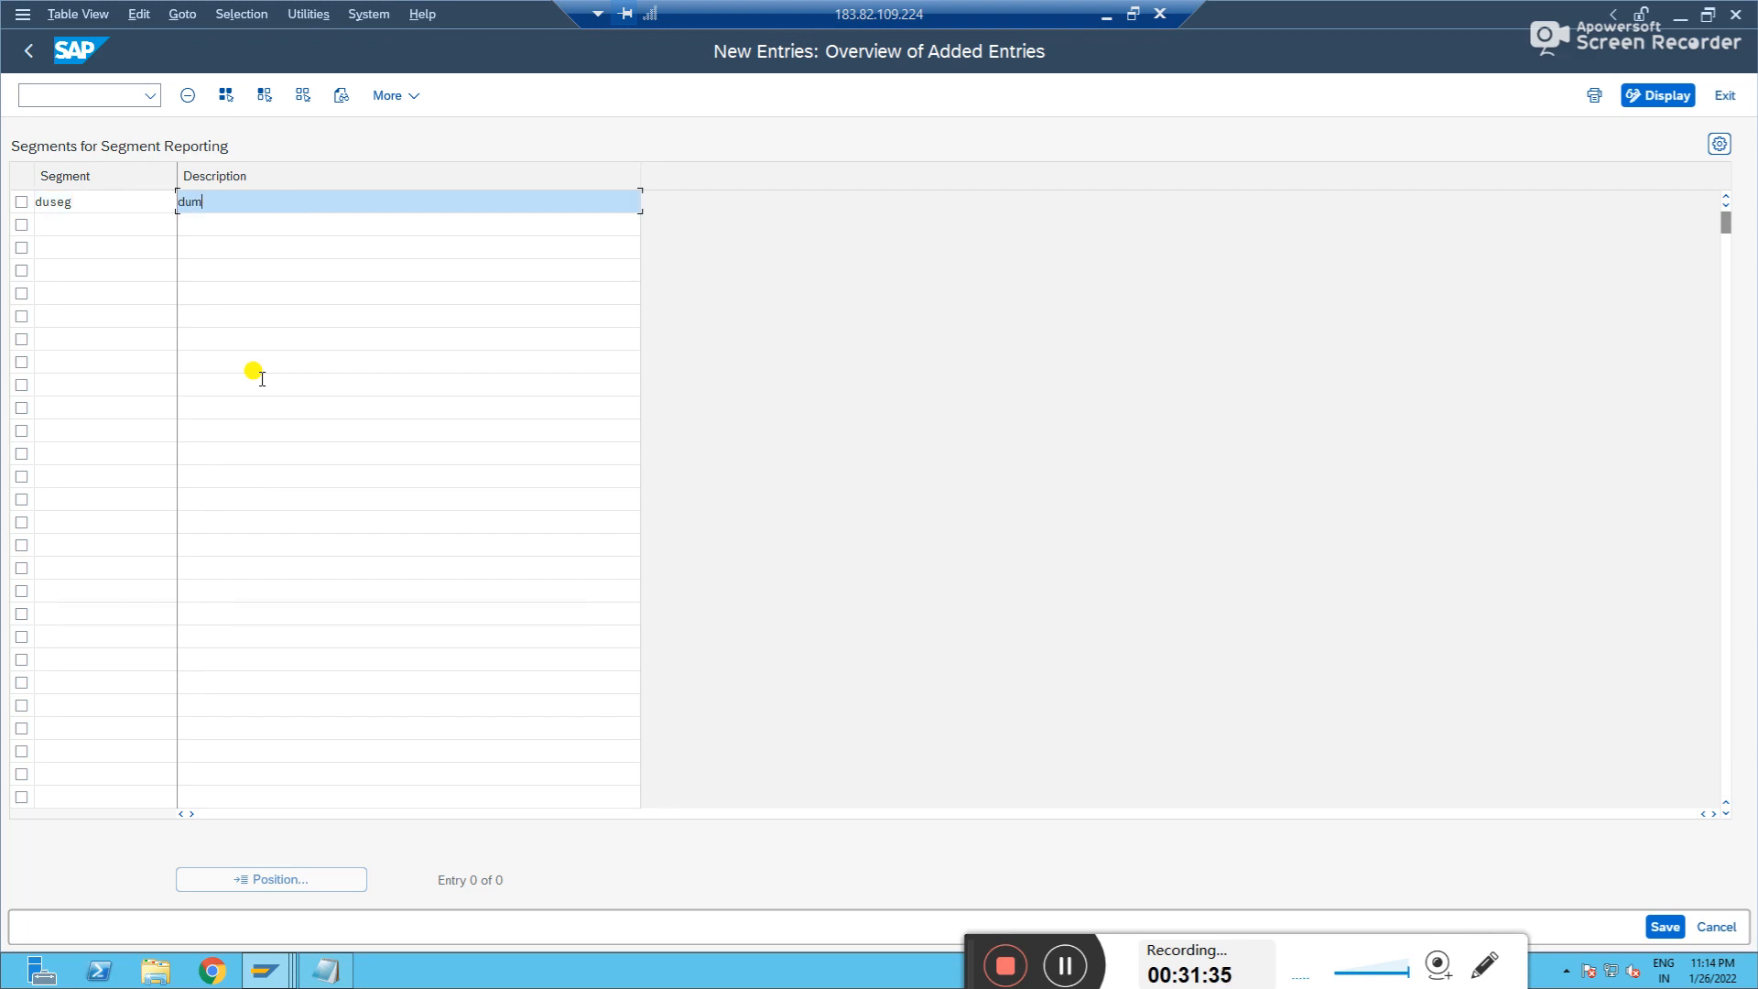
pyautogui.write('my segment')
pyautogui.press('Return')
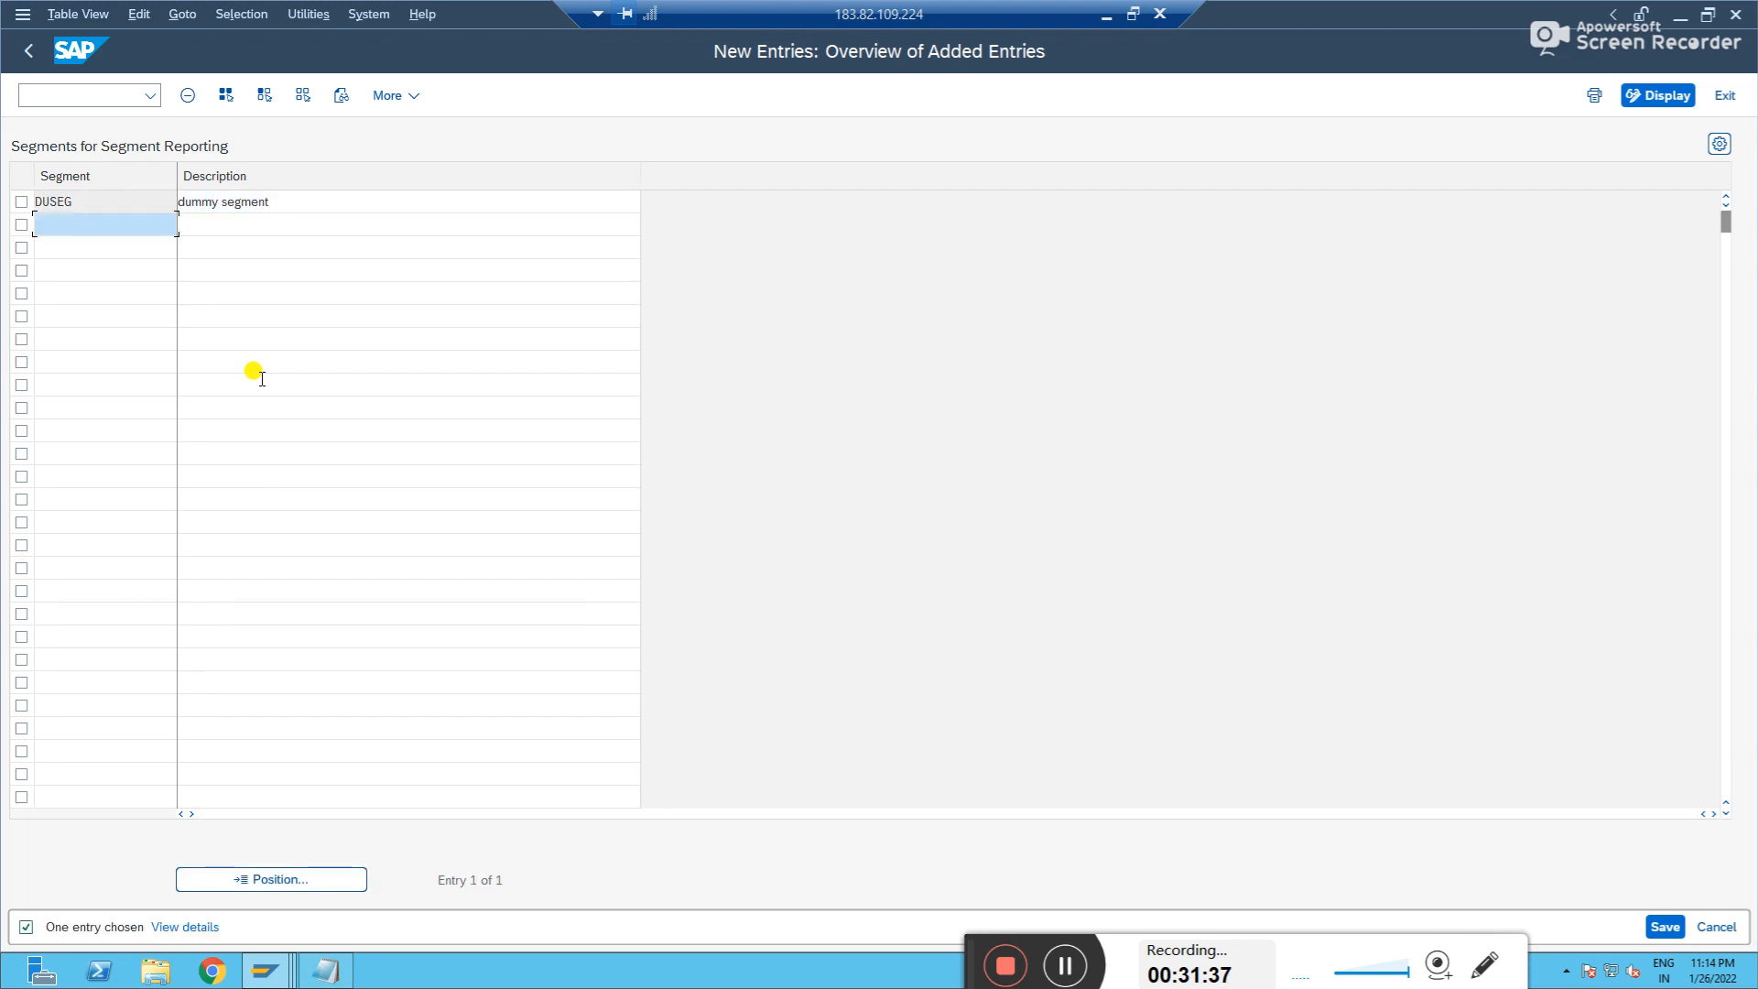
# - Copy the new segment's key DUSEG and save the segment entry, confirming the save
pyautogui.moveTo(92, 201); pyautogui.dragTo(9, 203)
pyautogui.hotkey('ctrl', 'c')
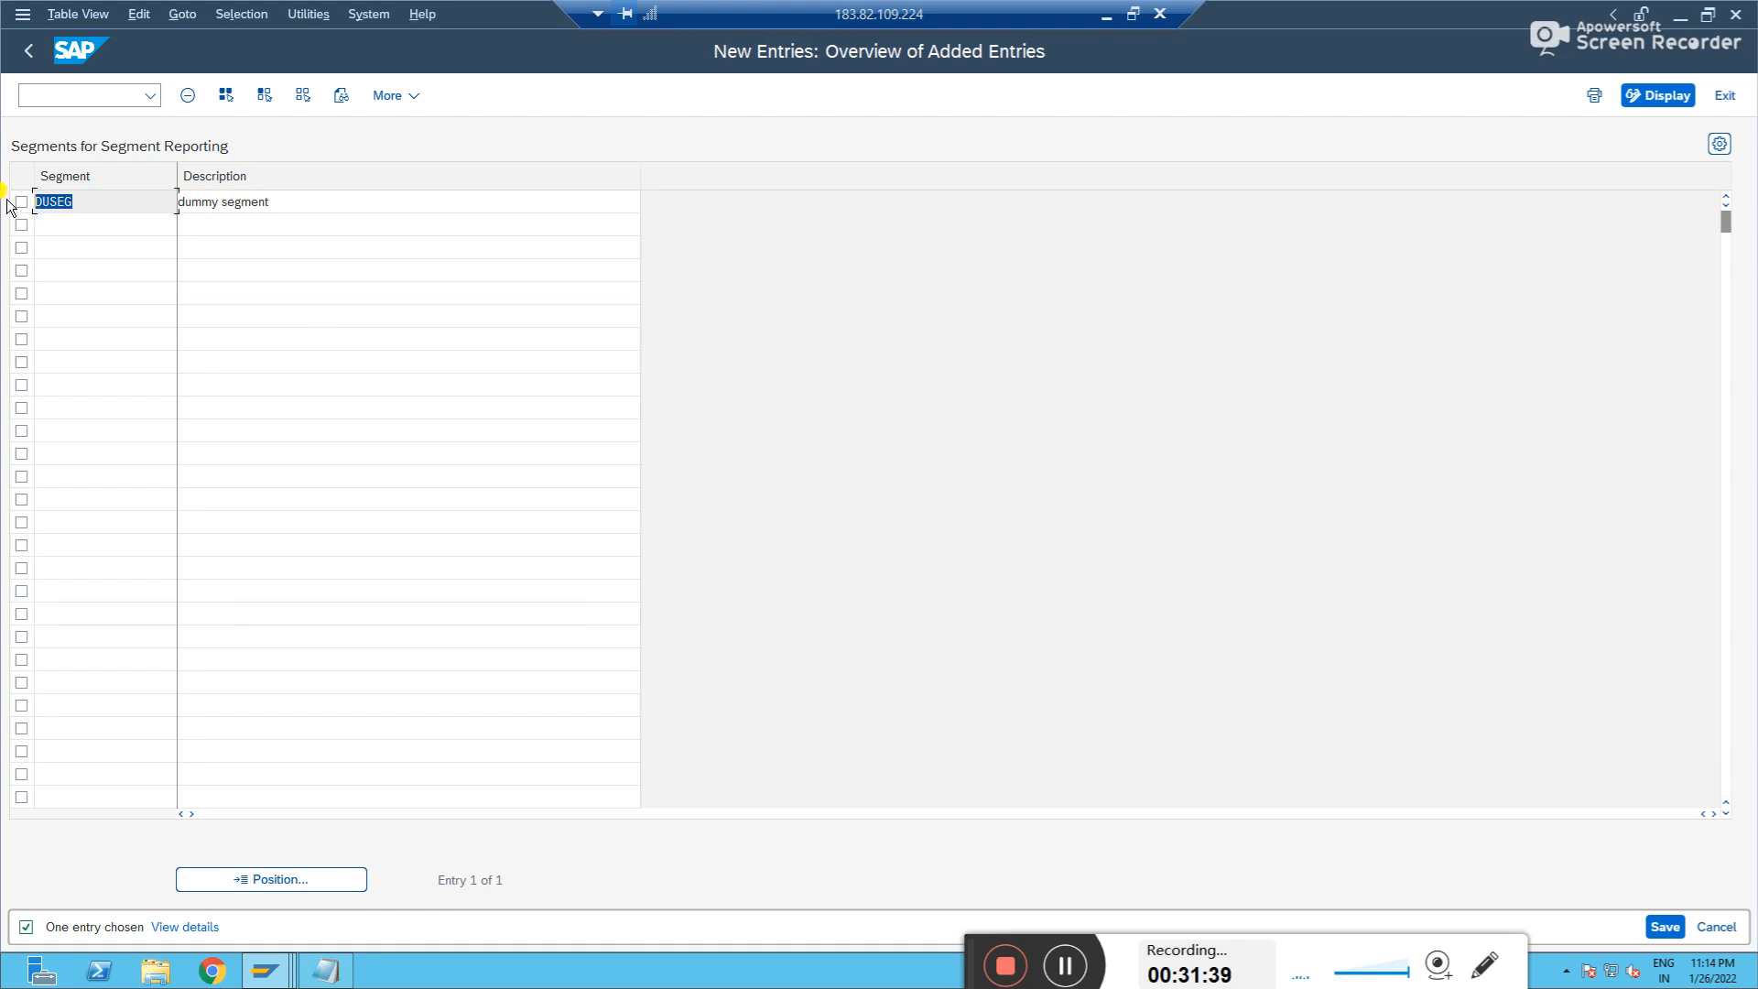
pyautogui.click(1659, 921)
pyautogui.click(484, 427)
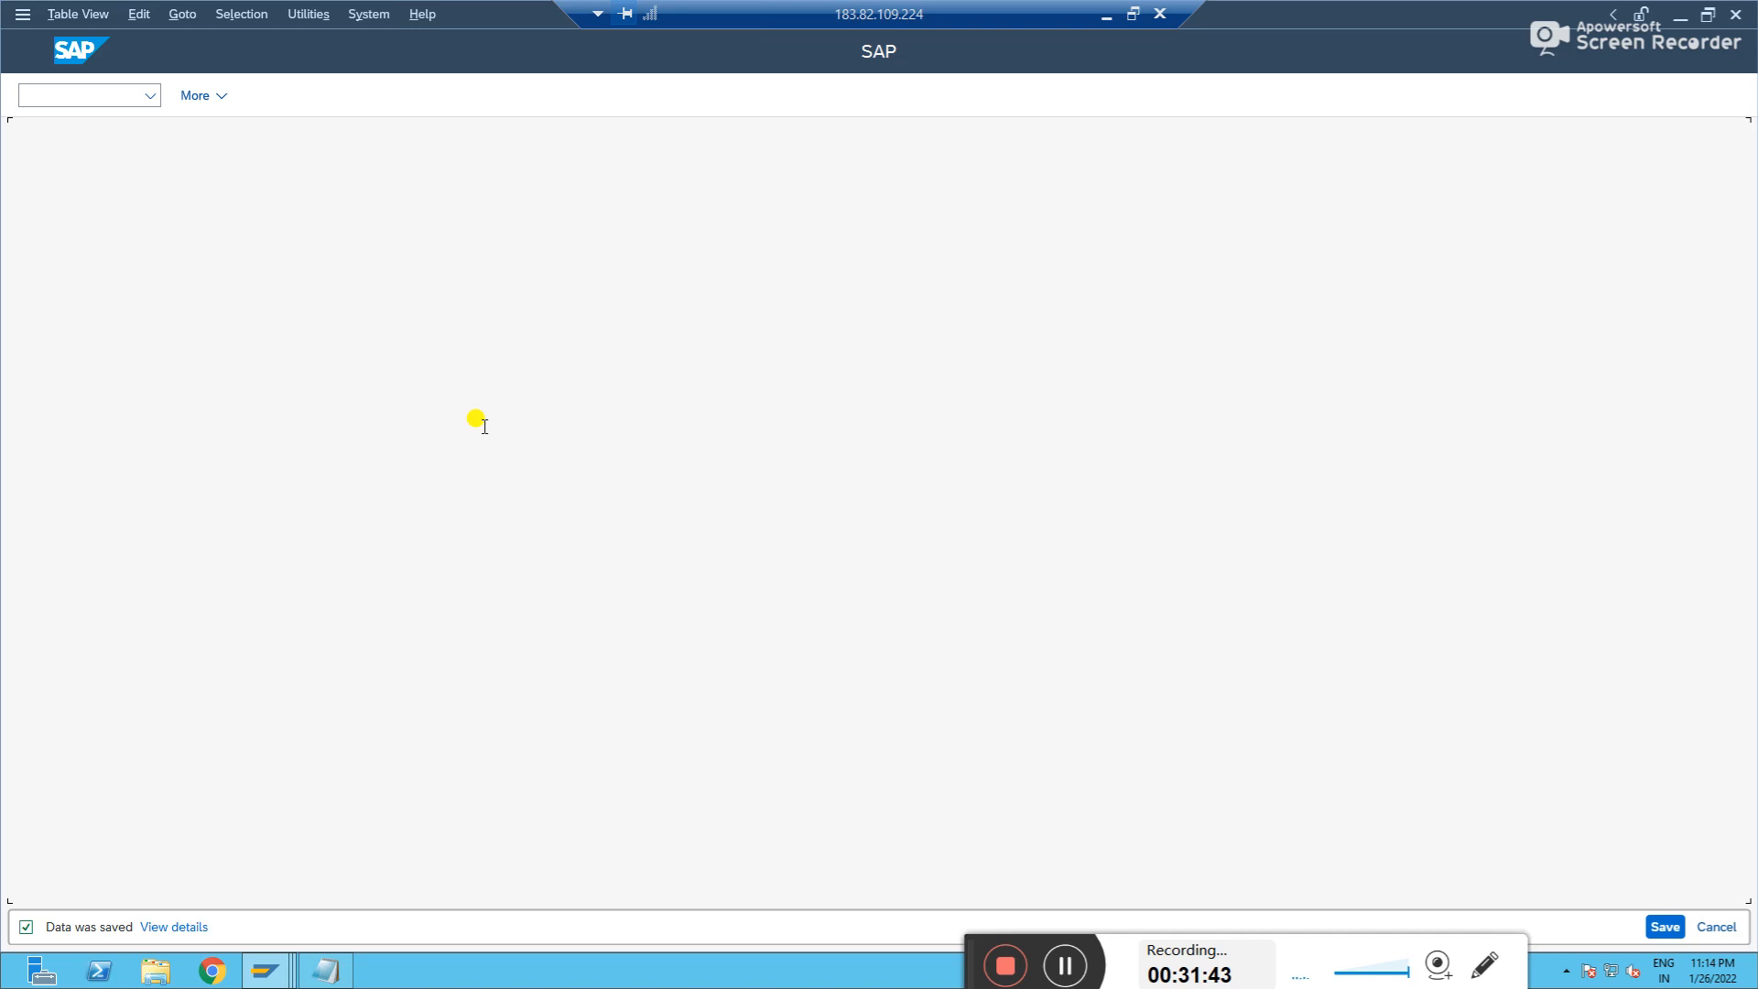
# - Assign segment DUSEG to profit center DOC.DUM and activate the profit center
pyautogui.hotkey('alt', 'Tab')
pyautogui.hotkey('ctrl', 'v')
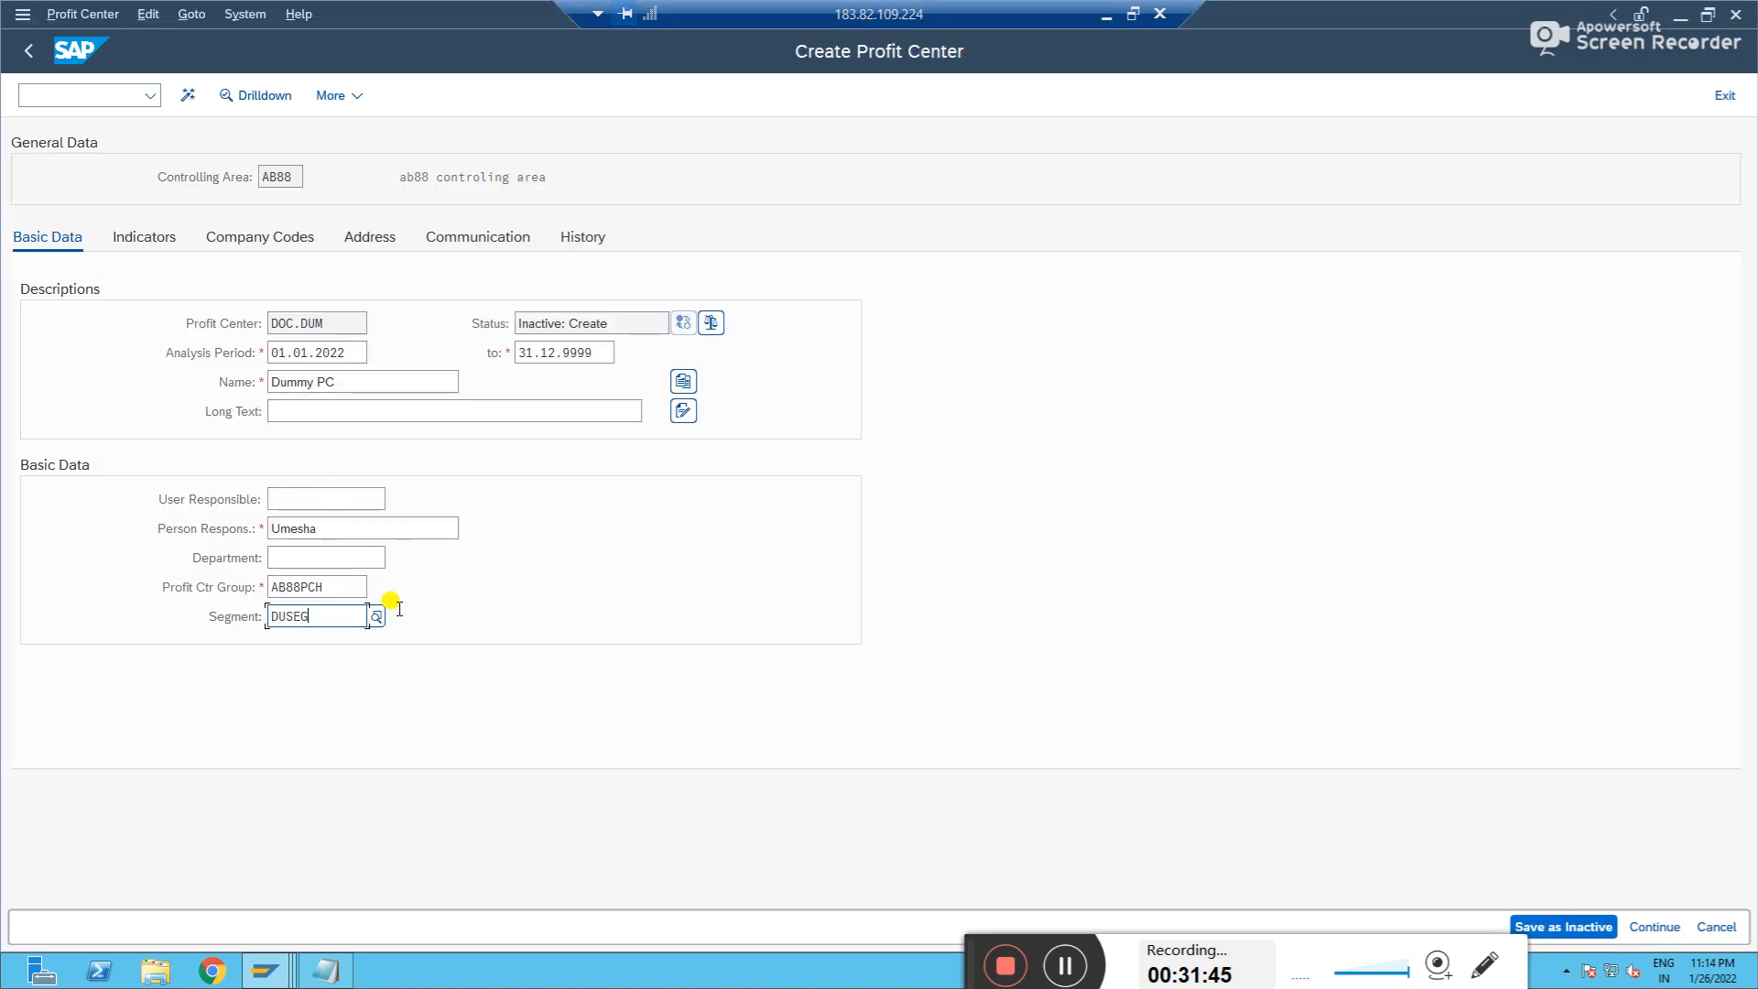
pyautogui.press('Return')
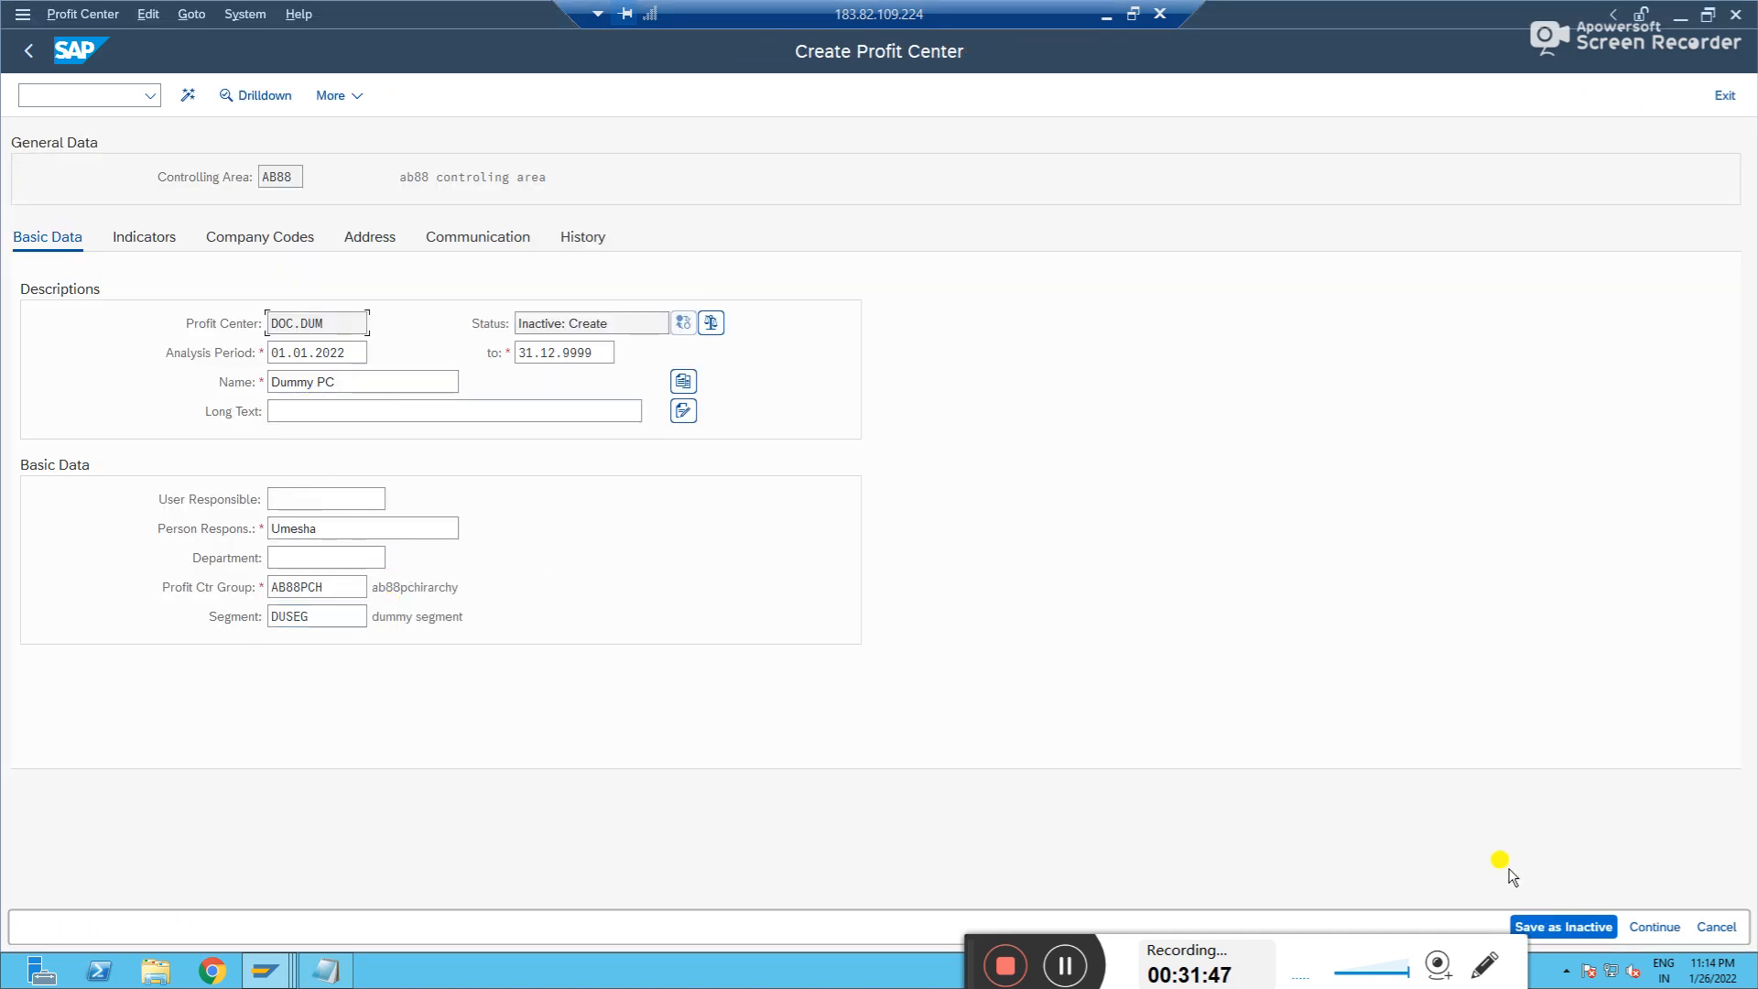
pyautogui.click(189, 95)
# - Copy the profit center key DOC.DUM, assign it to the Dummy CC cost center in its session, and save the cost center
pyautogui.moveTo(302, 206); pyautogui.dragTo(180, 214)
pyautogui.hotkey('ctrl', 'c')
pyautogui.hotkey('alt', 'Tab')
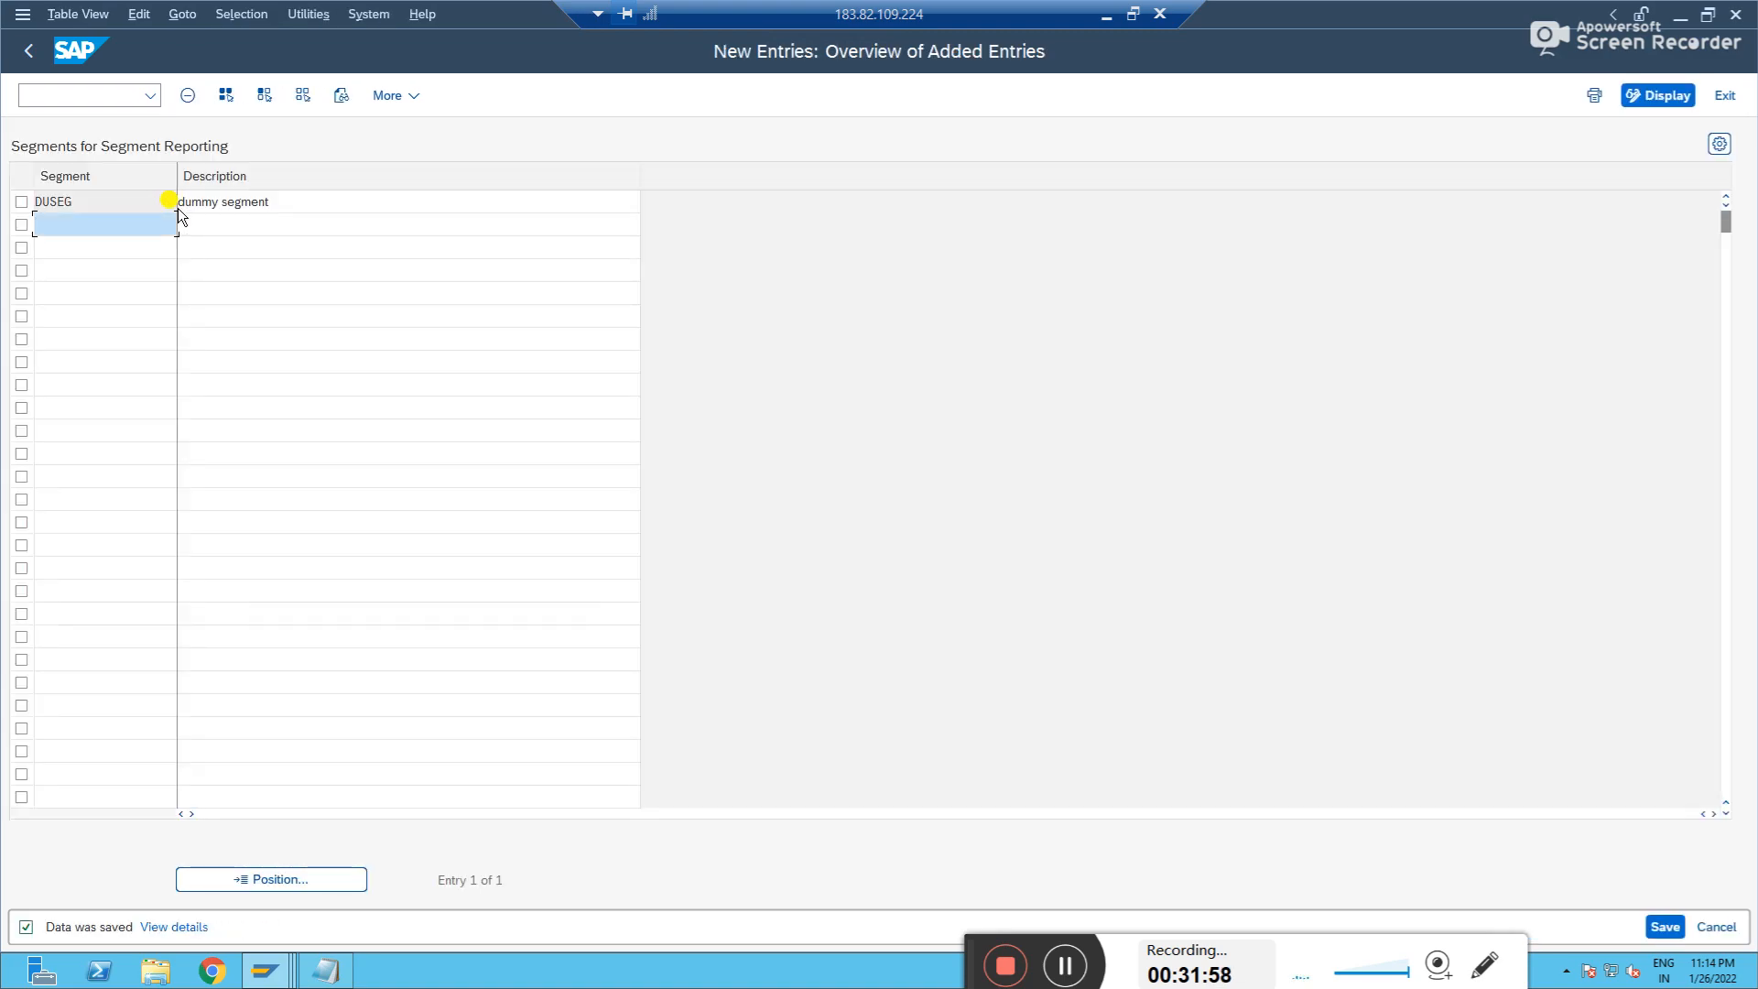
pyautogui.hotkey('alt', 'Tab')
pyautogui.hotkey('alt', 'Tab')
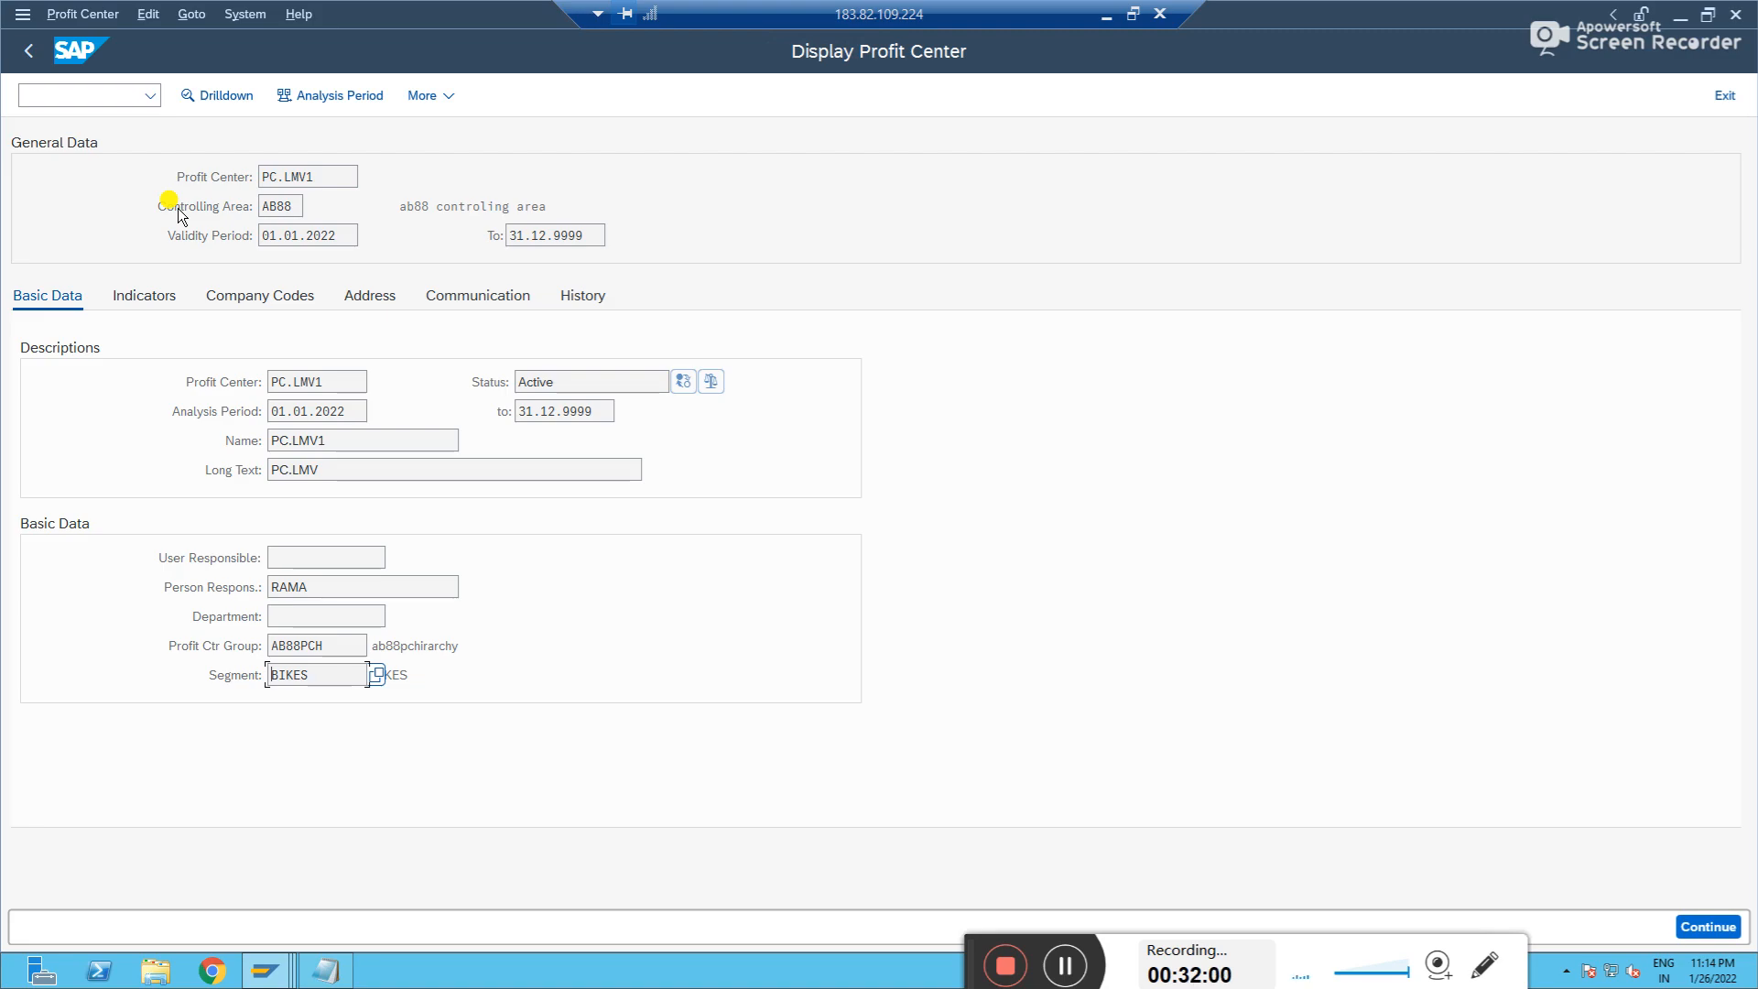
pyautogui.hotkey('alt', 'Tab')
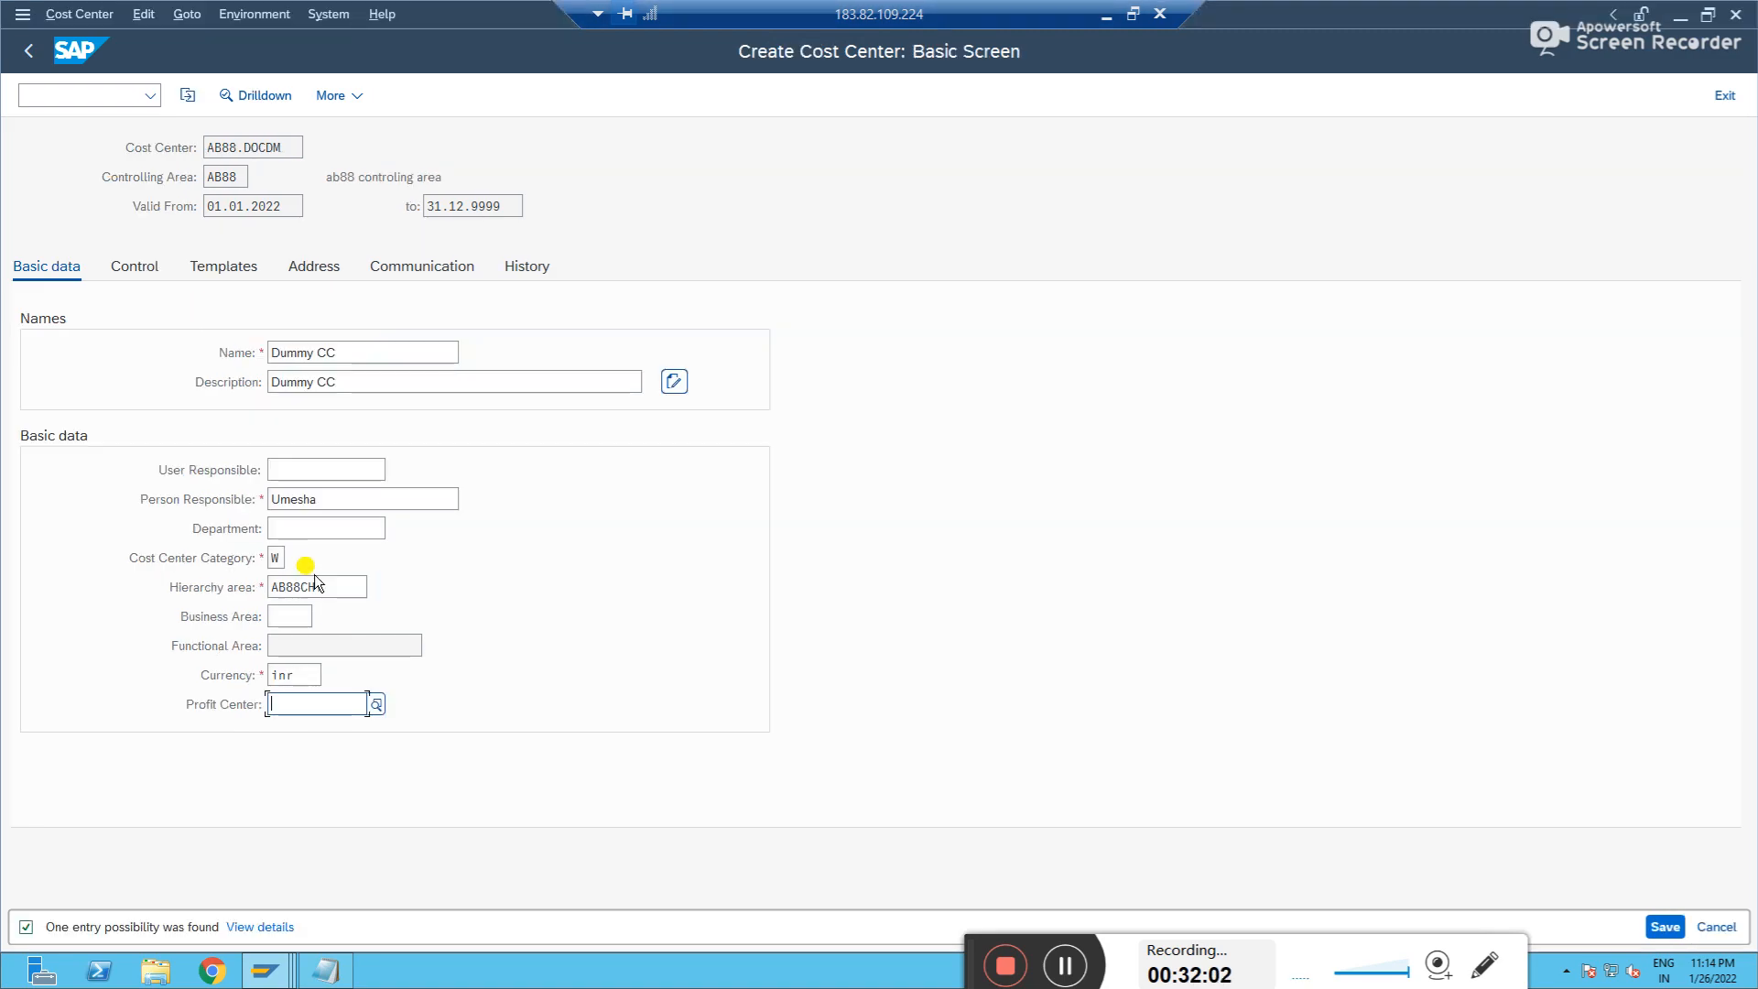
pyautogui.hotkey('ctrl', 'v')
pyautogui.press('Return')
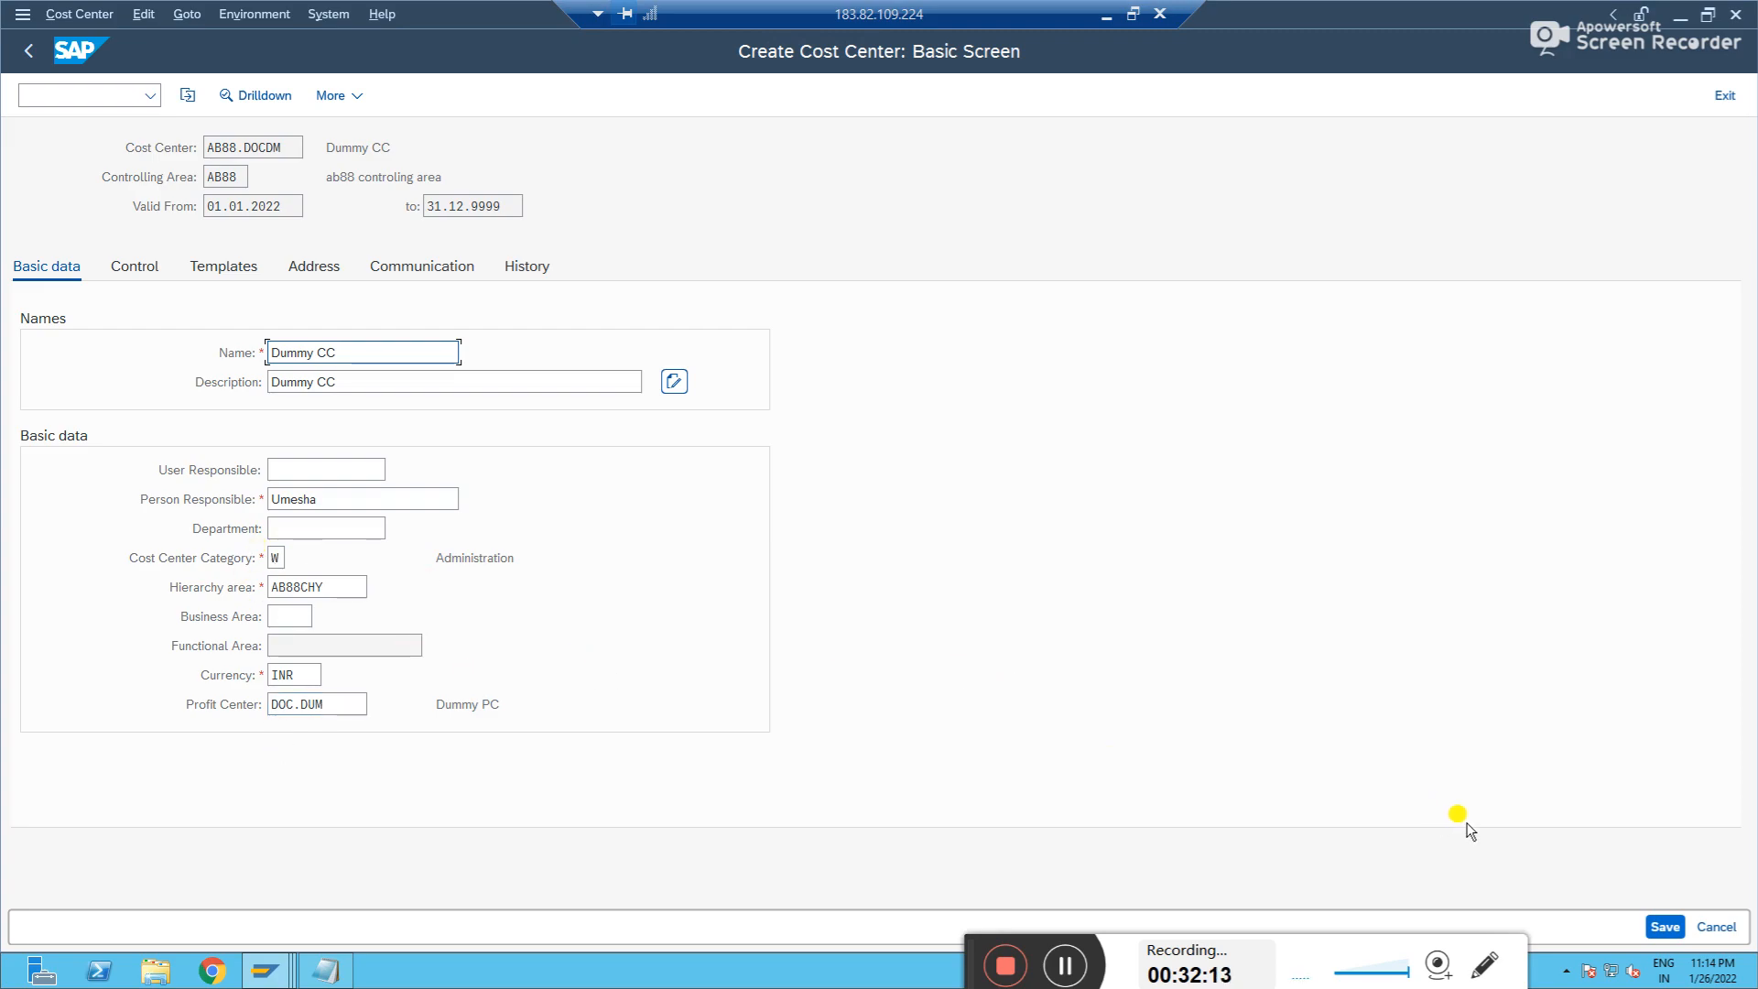
pyautogui.click(1664, 928)
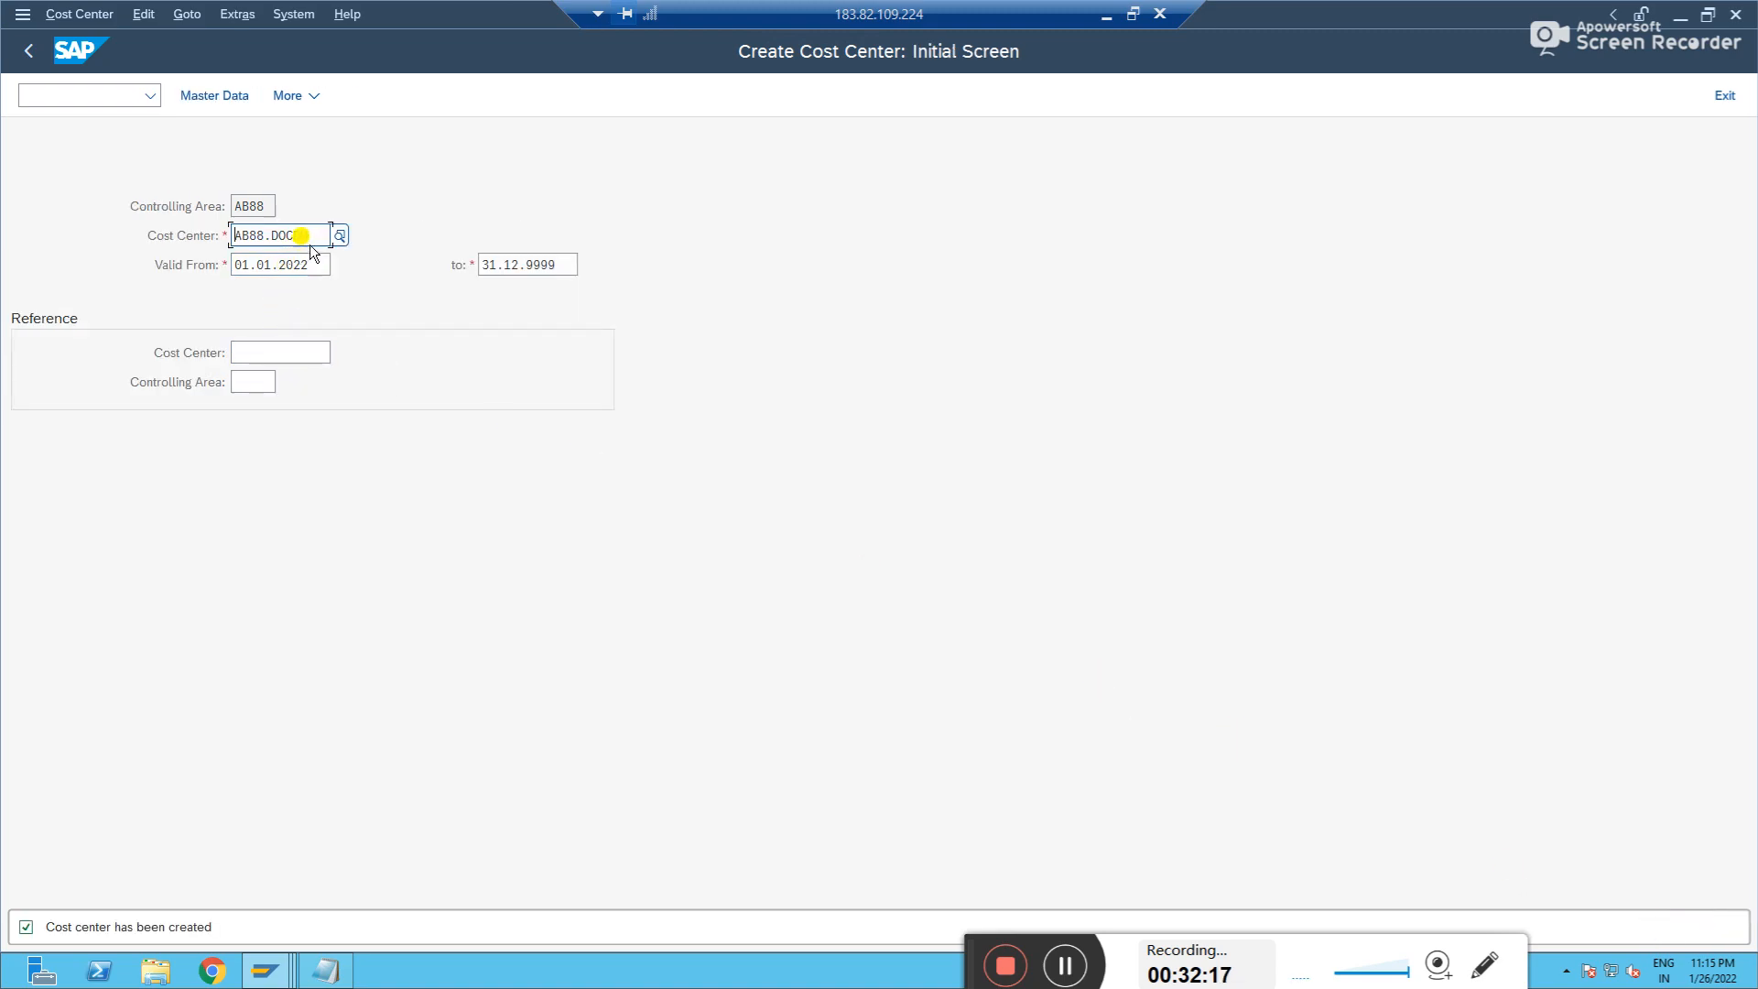
# - Display cost center AB88.DOCDM with /nks03 and copy its assigned profit center DOC.DUM
pyautogui.moveTo(310, 245); pyautogui.dragTo(180, 256)
pyautogui.press('Return')
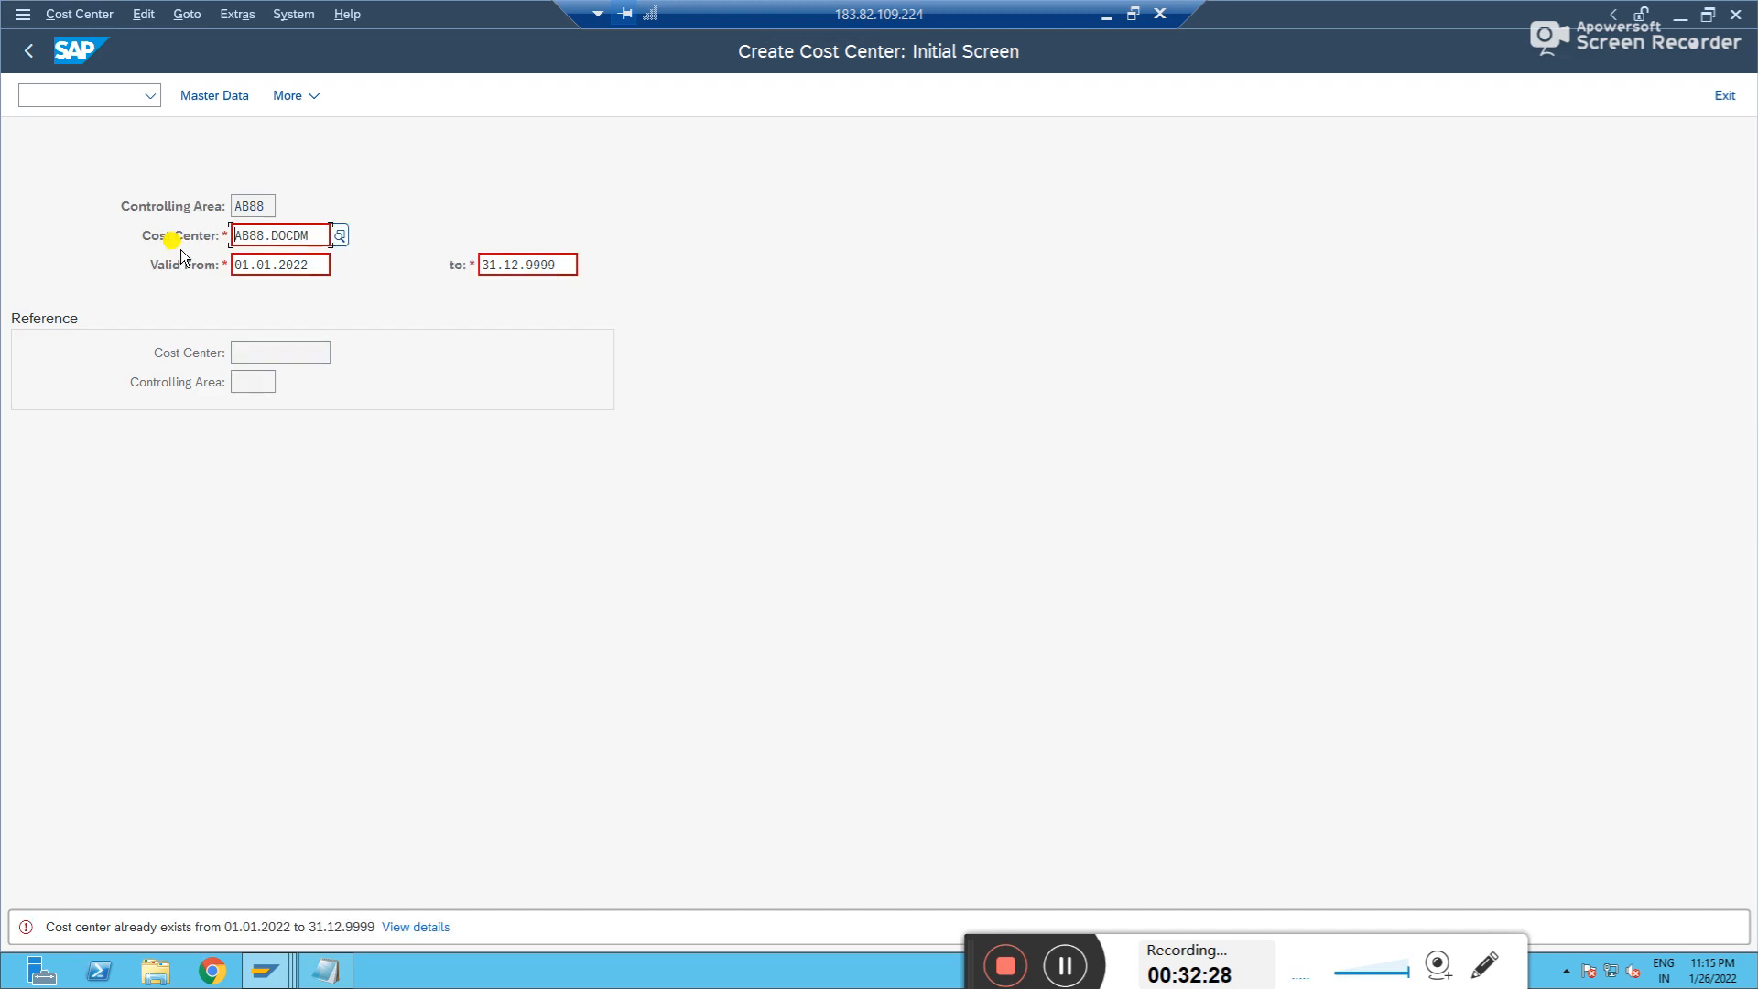
pyautogui.click(104, 91)
pyautogui.write('/nks03')
pyautogui.press('Return')
pyautogui.press('Return')
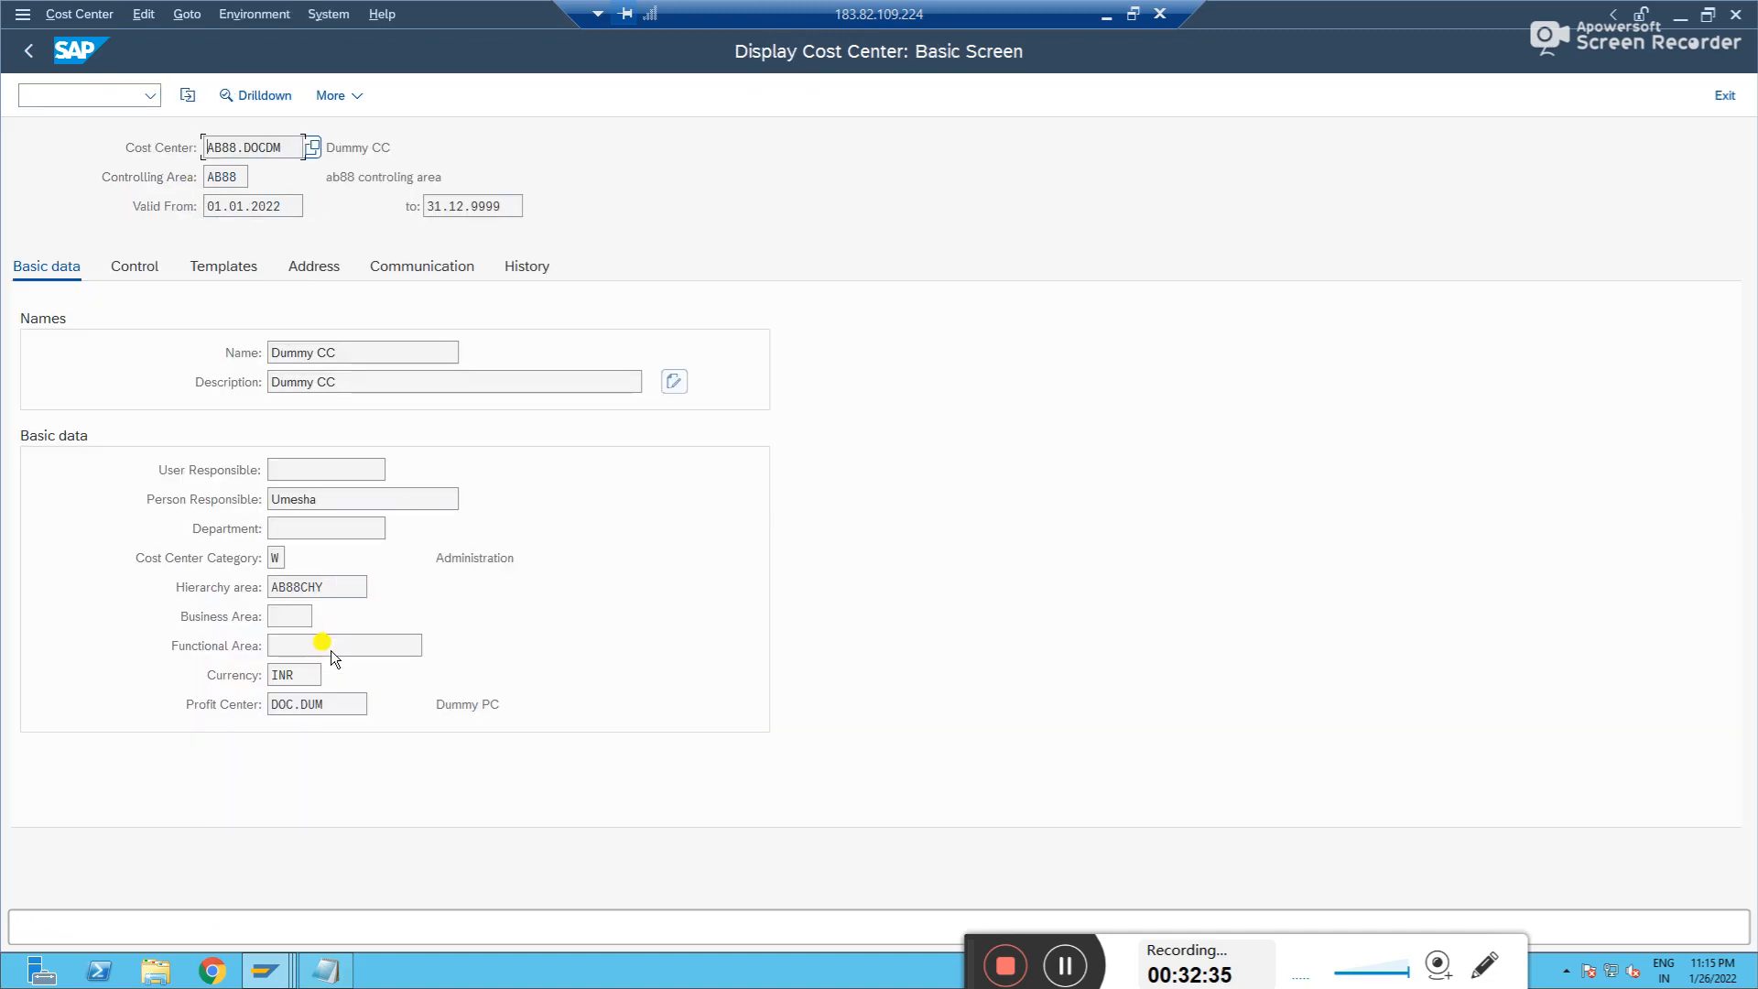
pyautogui.moveTo(335, 712); pyautogui.dragTo(235, 709)
pyautogui.hotkey('ctrl', 'c')
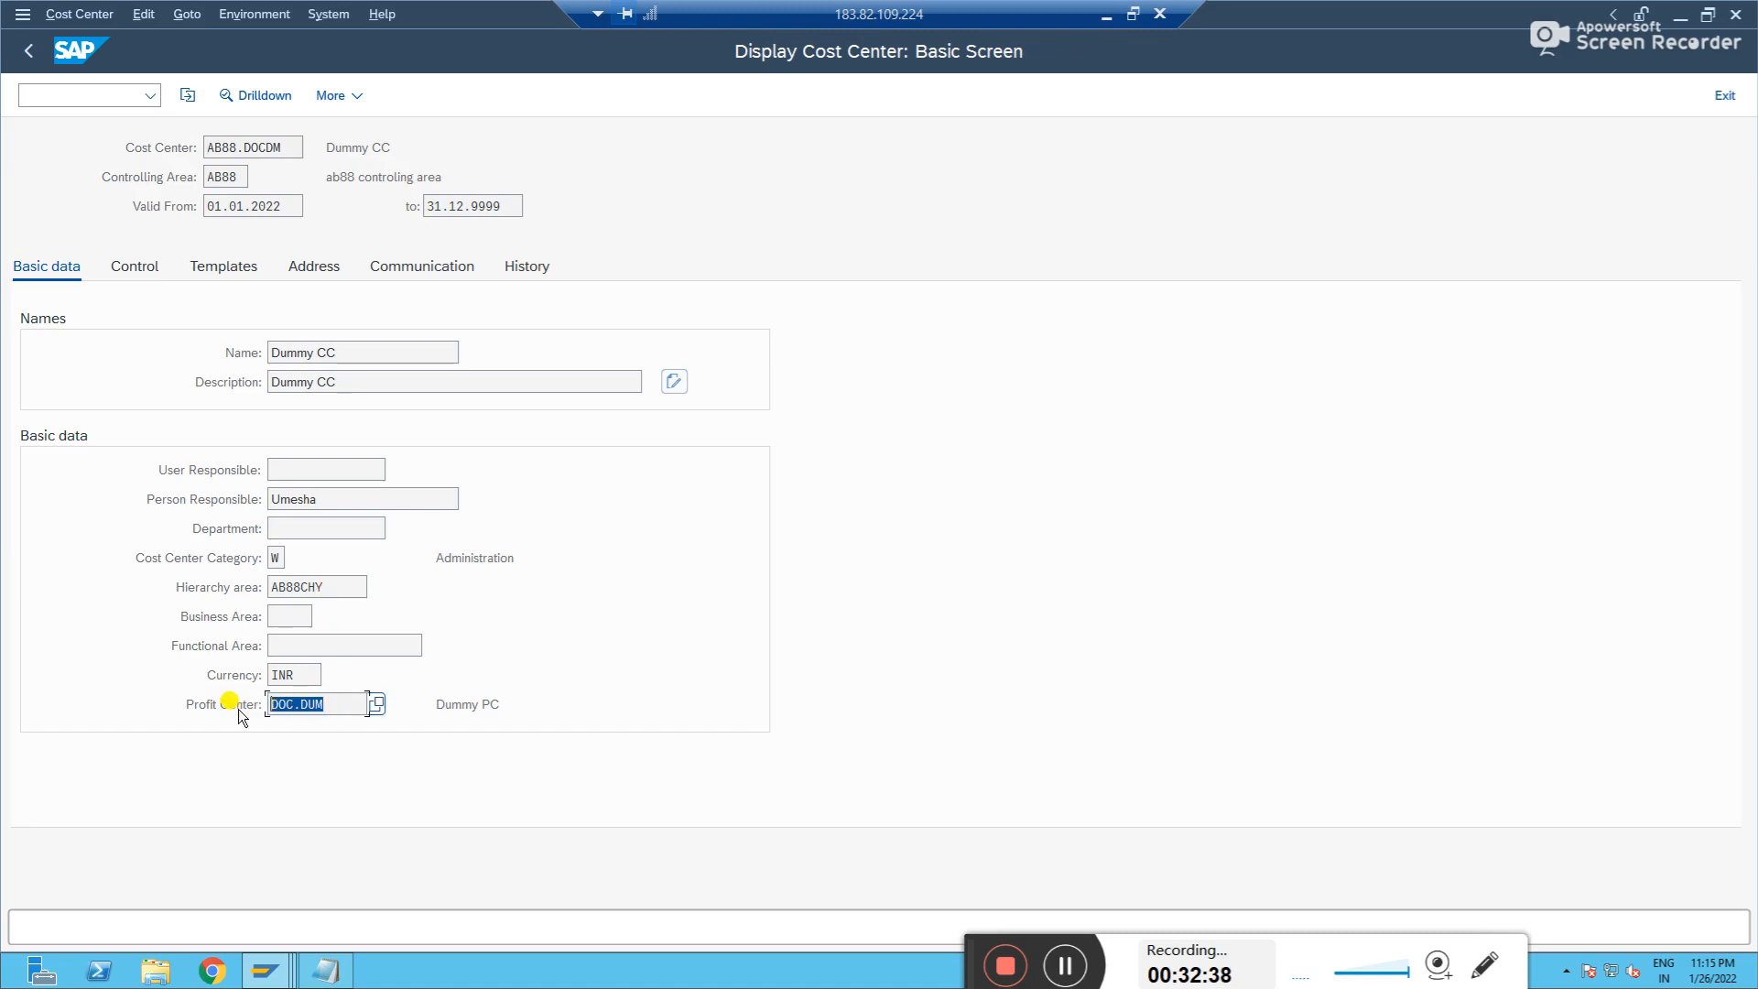
# - Return to the IMG from the splitting characteristics session and open Edit Constant for Nonassigned Processes
pyautogui.click(252, 970)
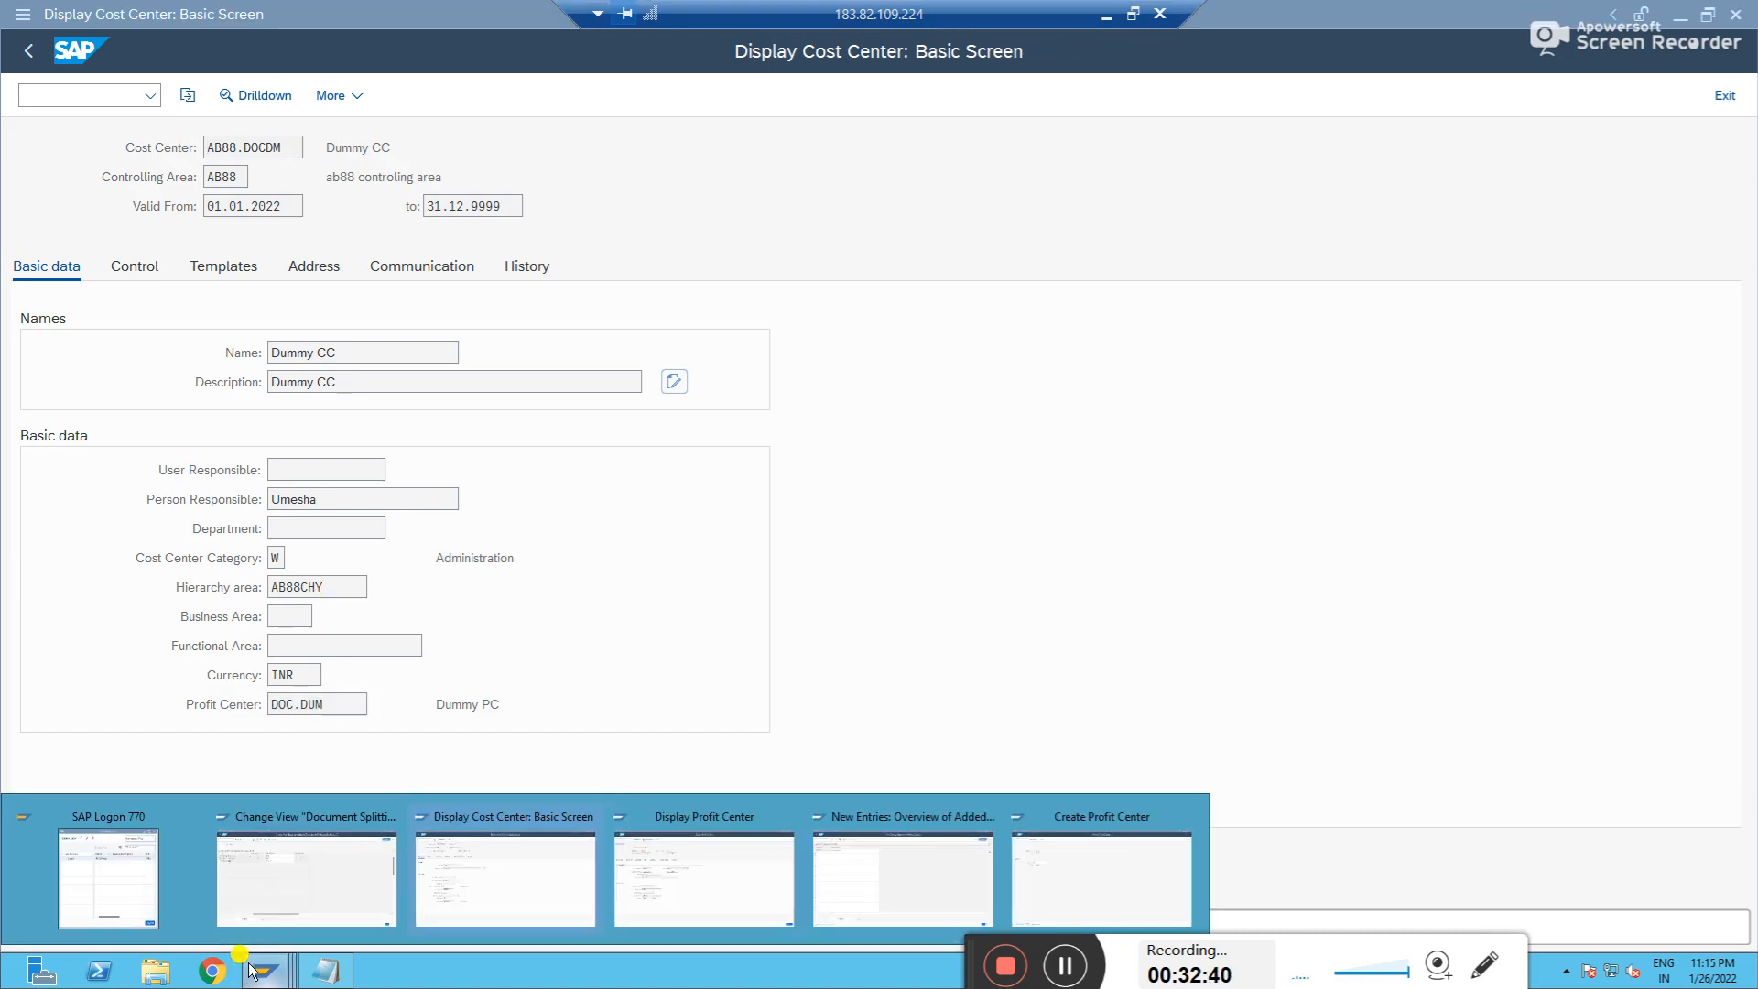
pyautogui.click(320, 874)
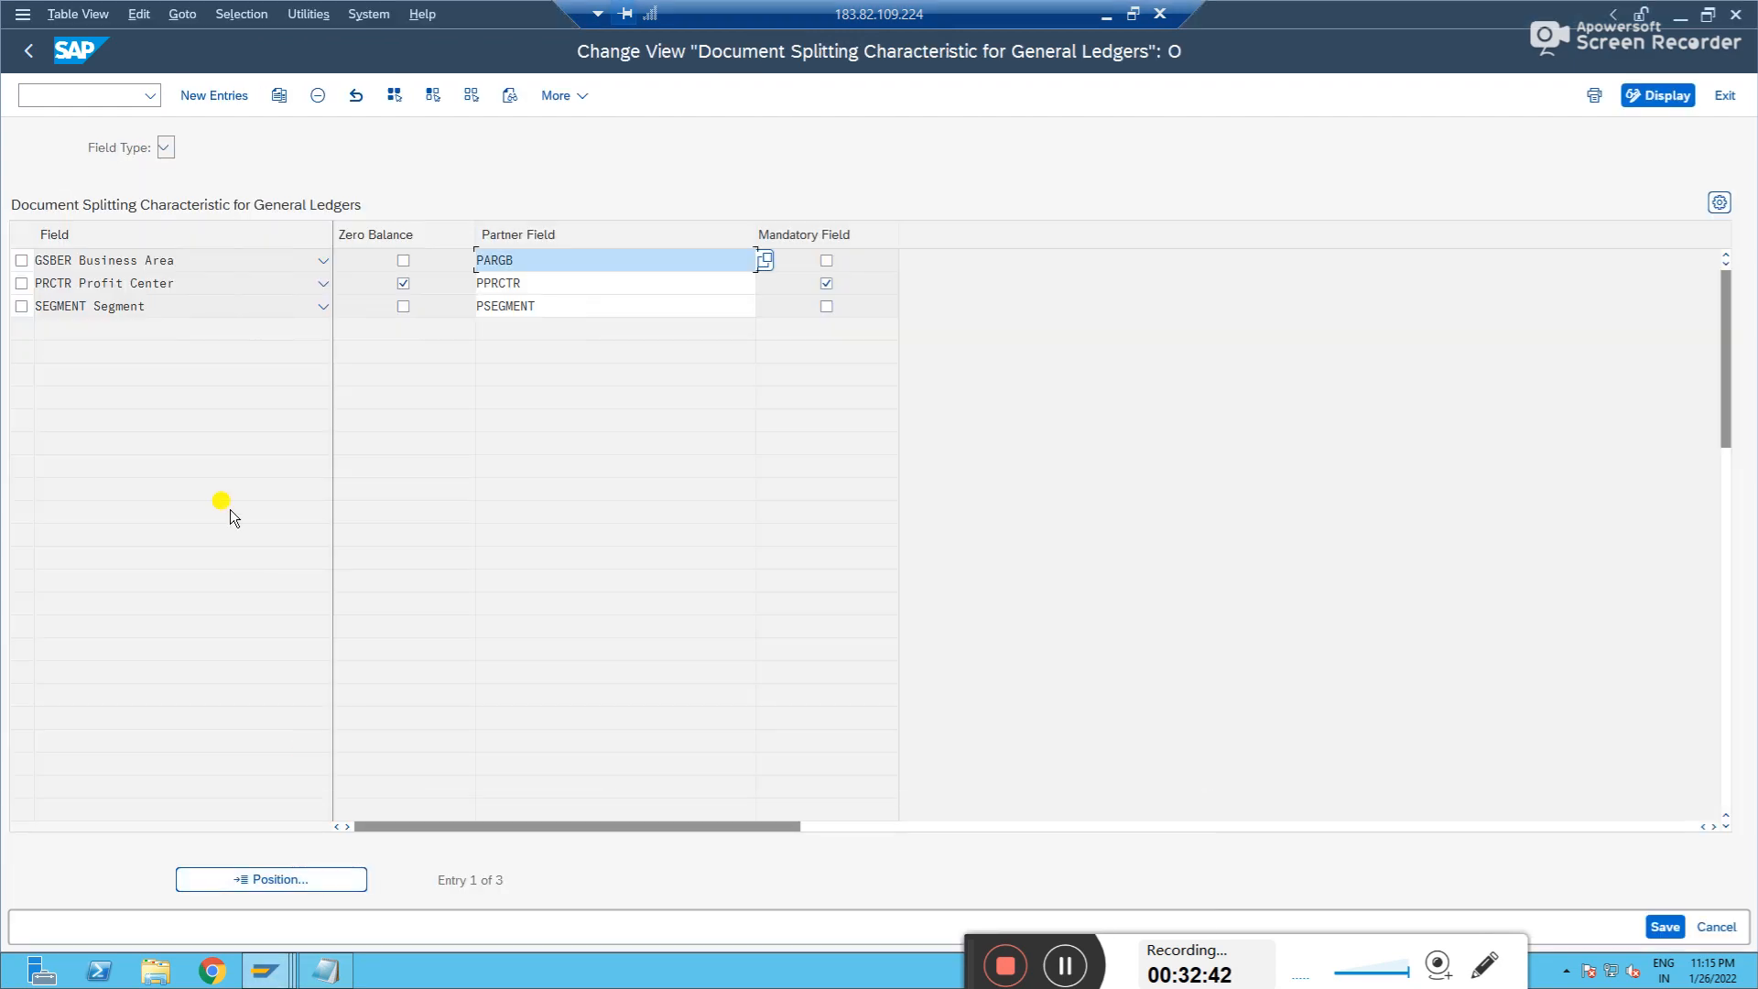
pyautogui.click(31, 57)
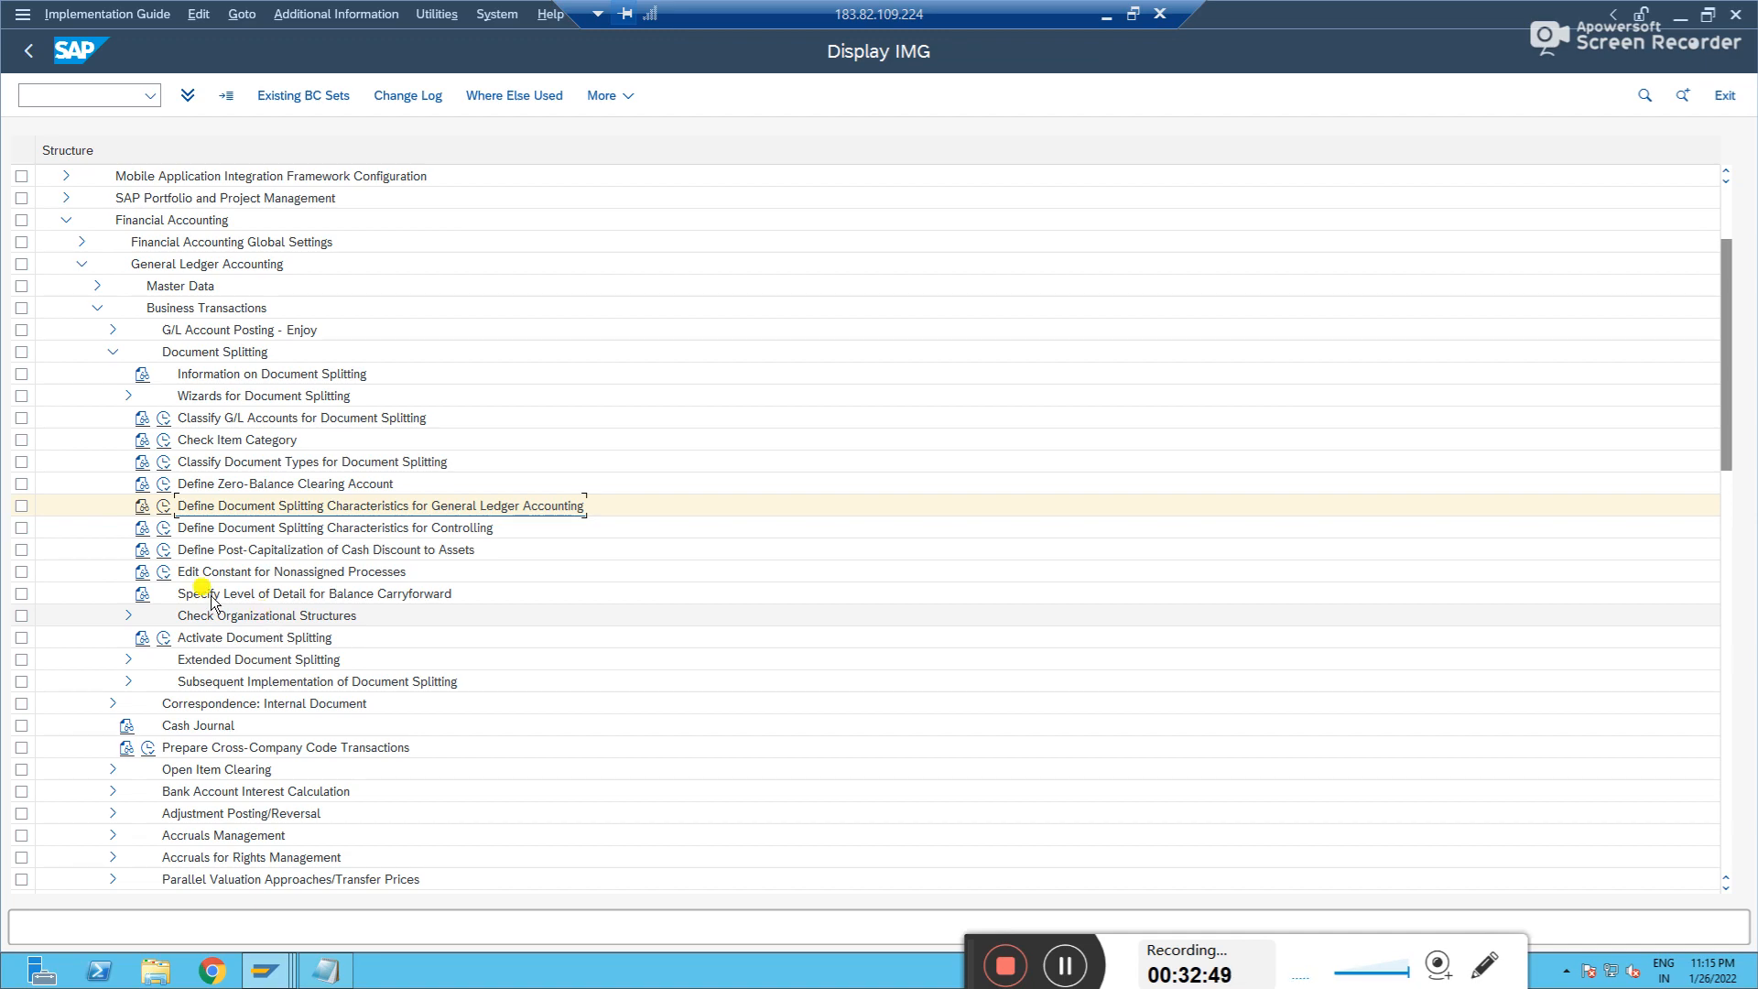
pyautogui.click(163, 572)
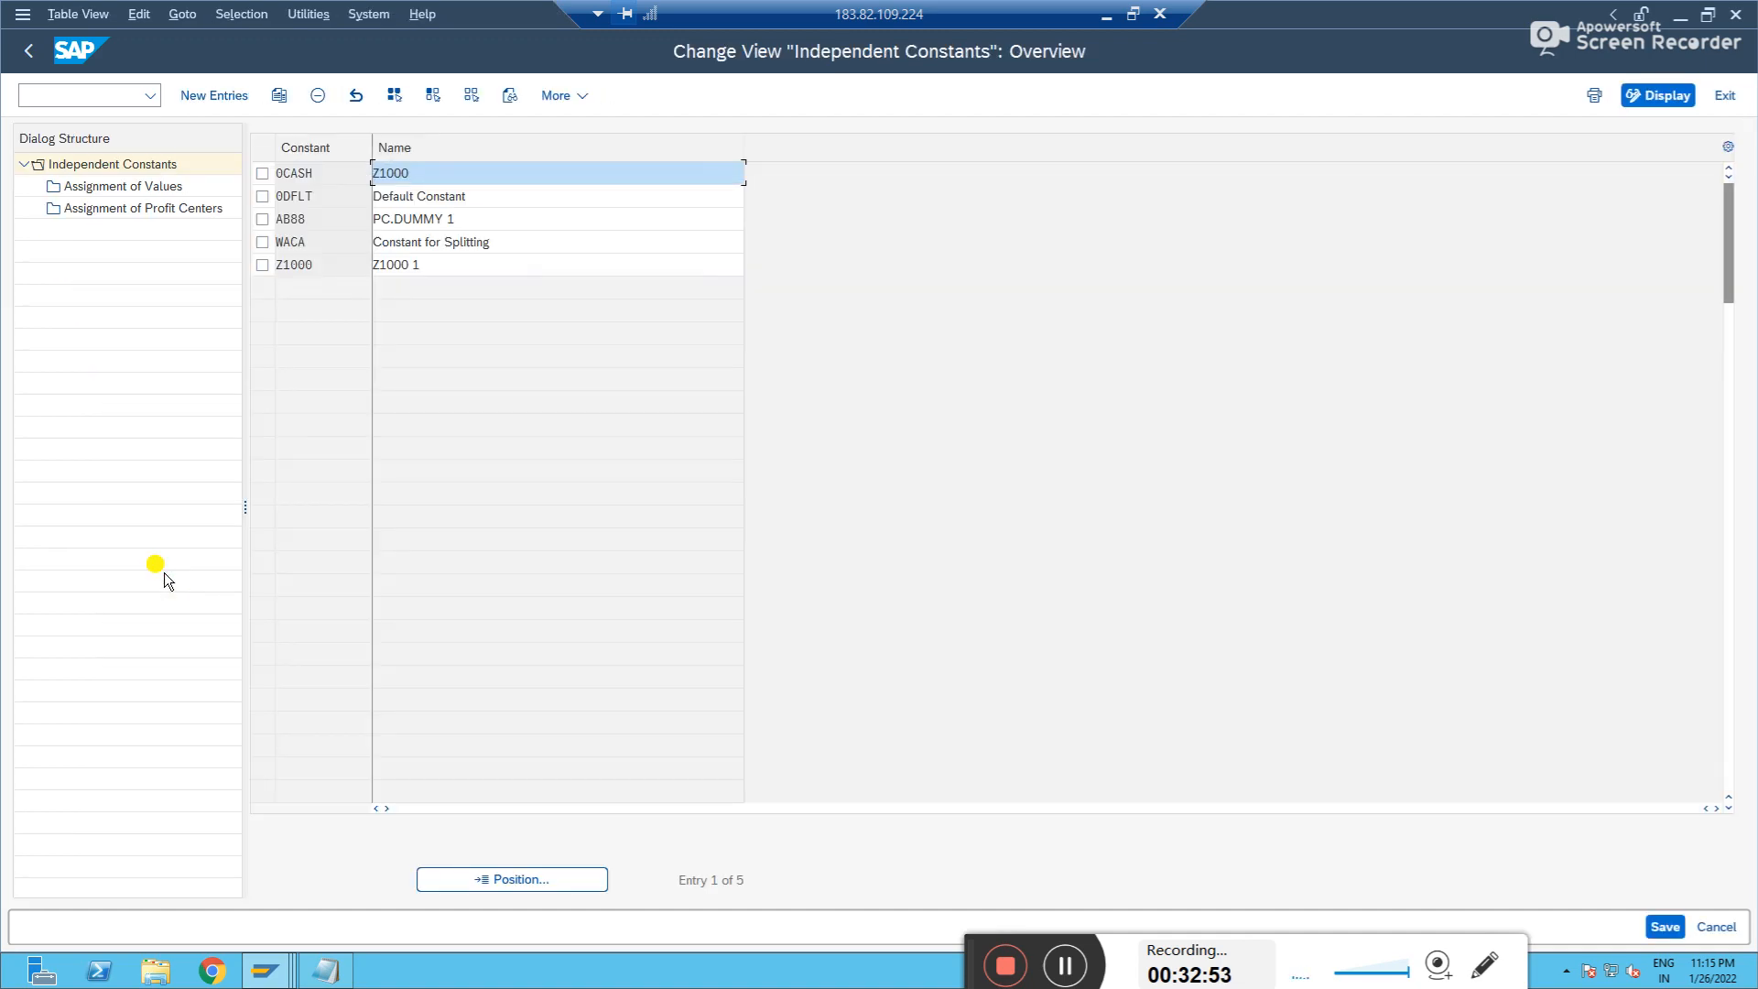
# - Try to assign segment DUMSEG as the segment value of constant Z1000
pyautogui.click(263, 266)
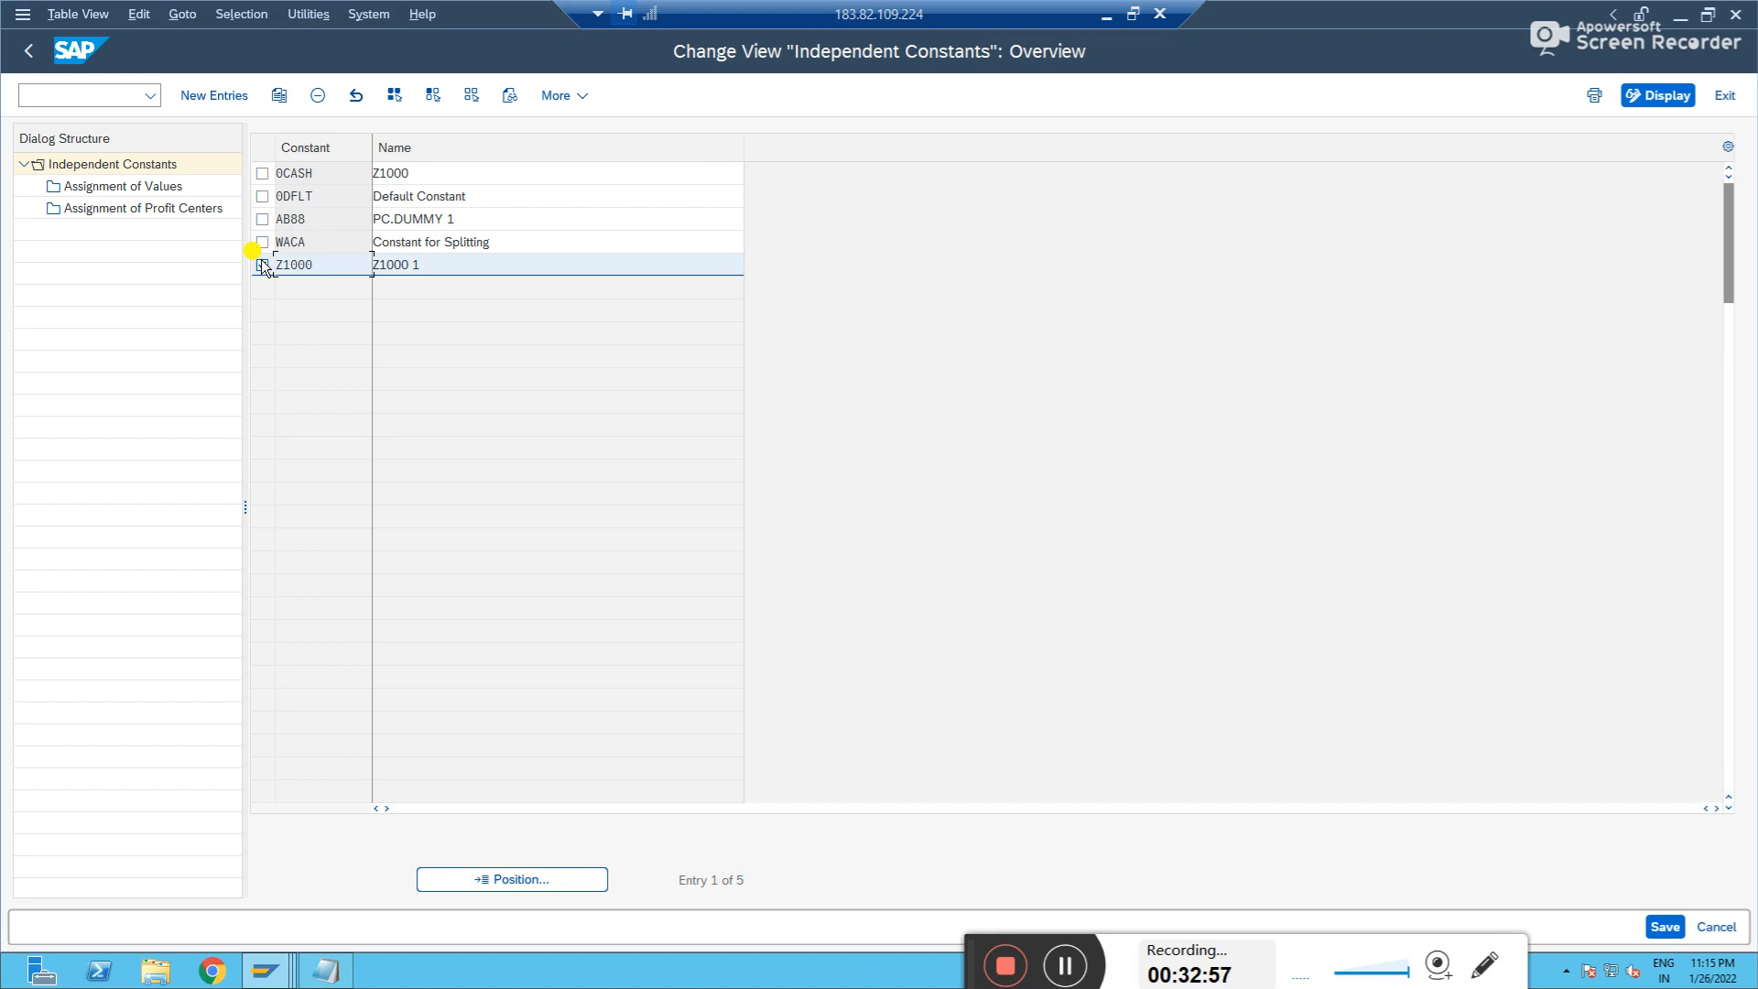
pyautogui.doubleClick(138, 187)
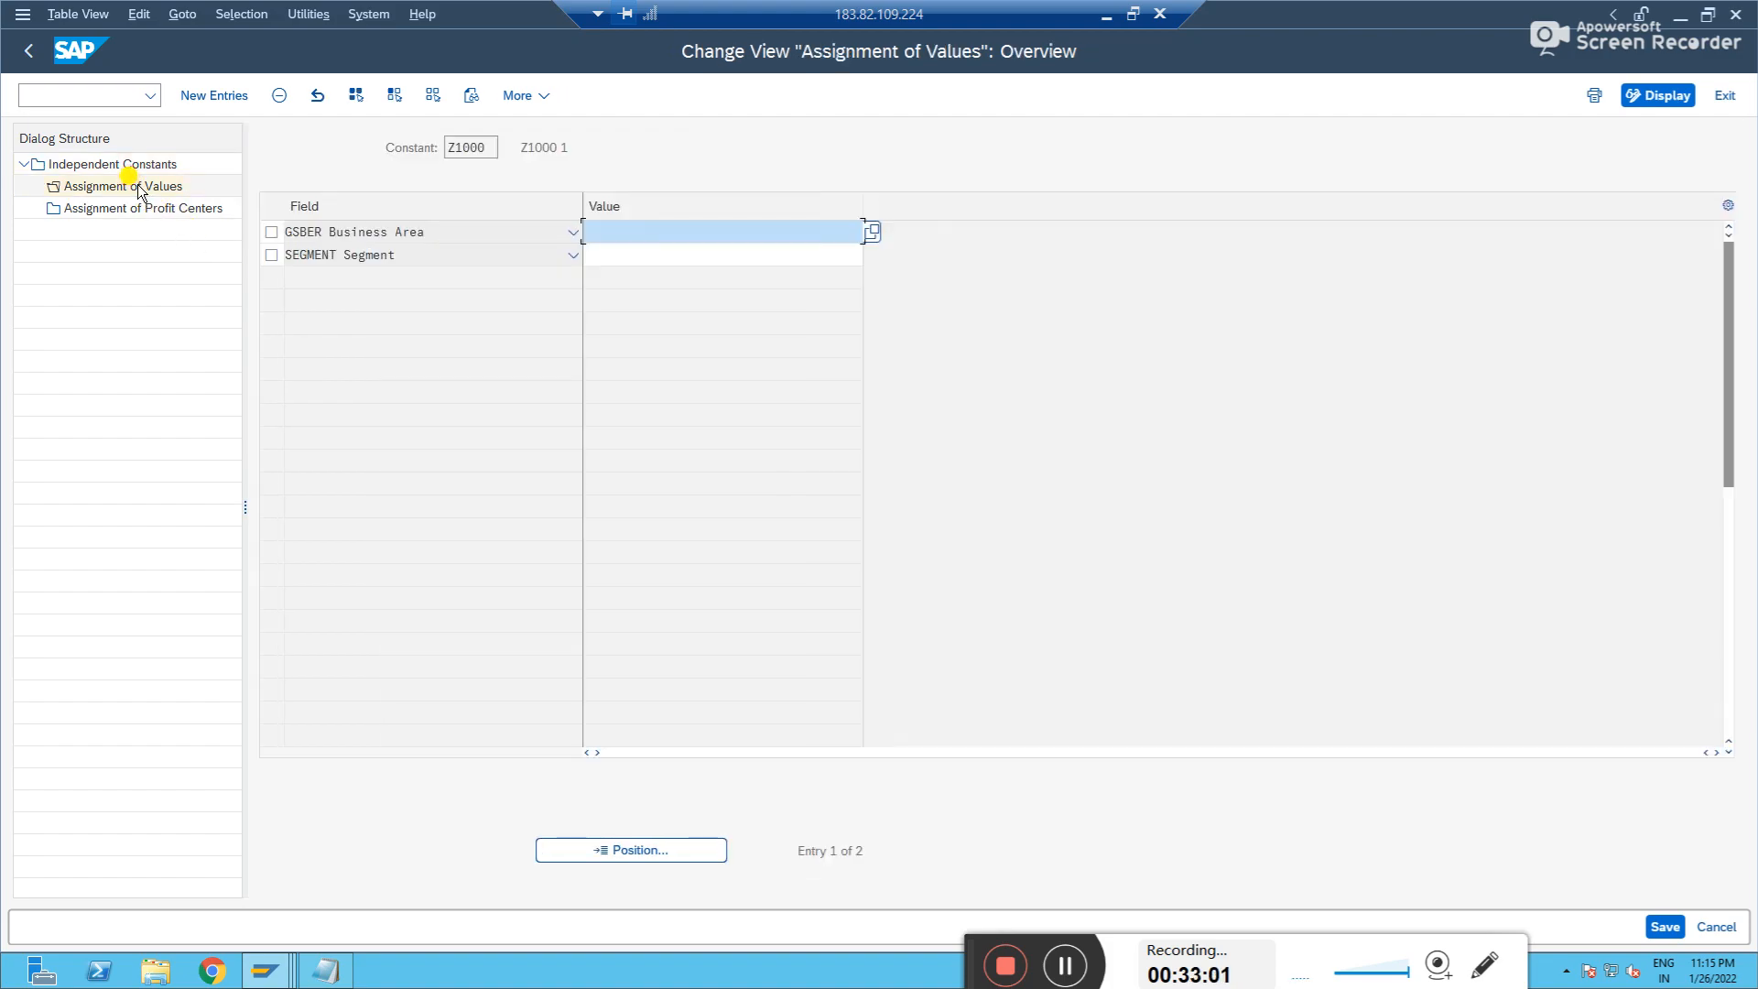
pyautogui.click(641, 255)
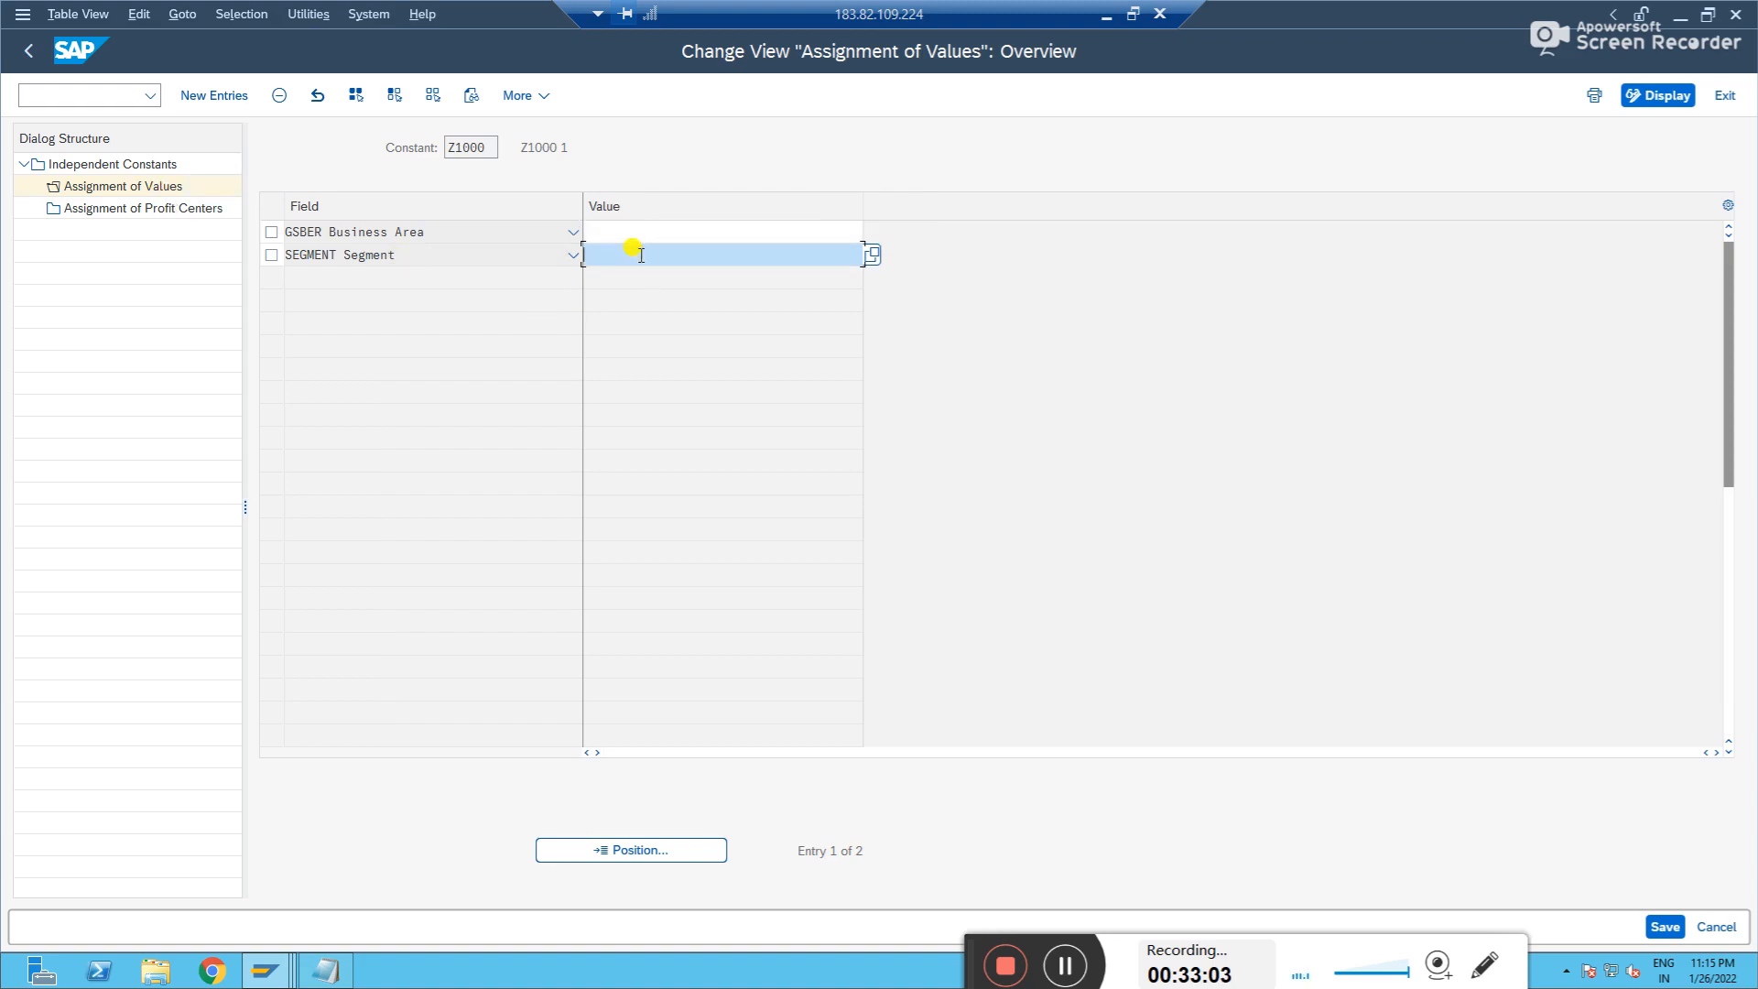
pyautogui.hotkey('alt', 'Tab')
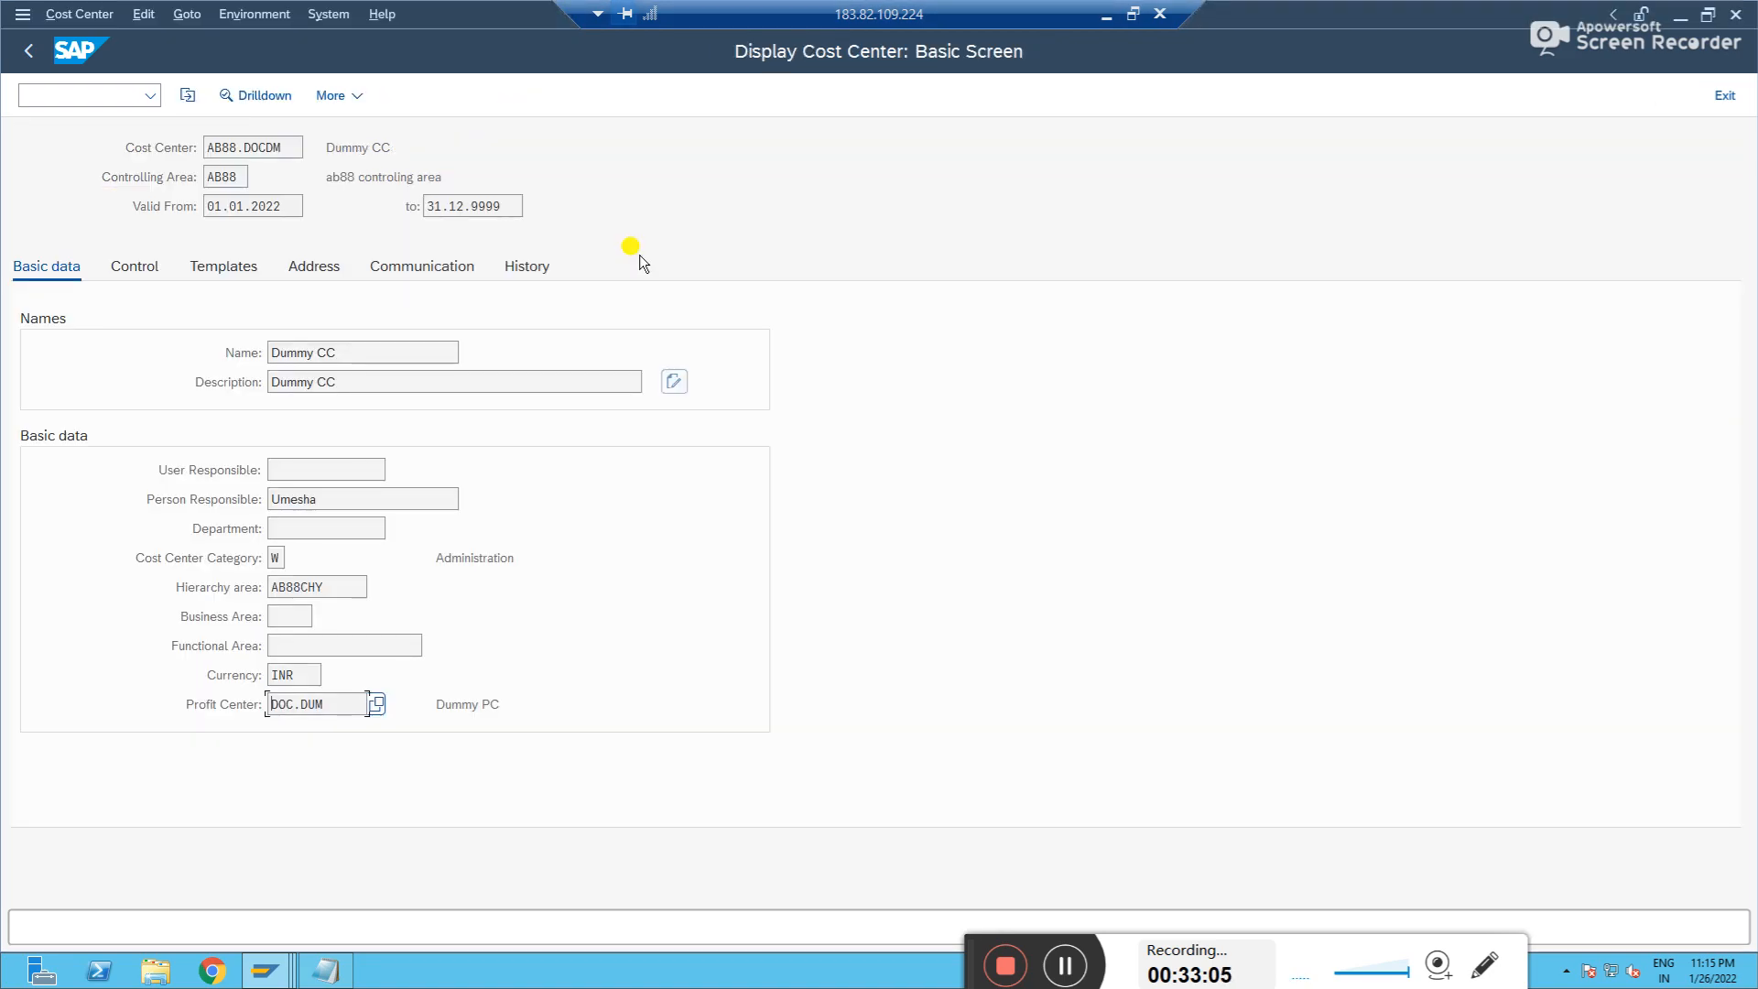
pyautogui.hotkey('alt', 'Tab')
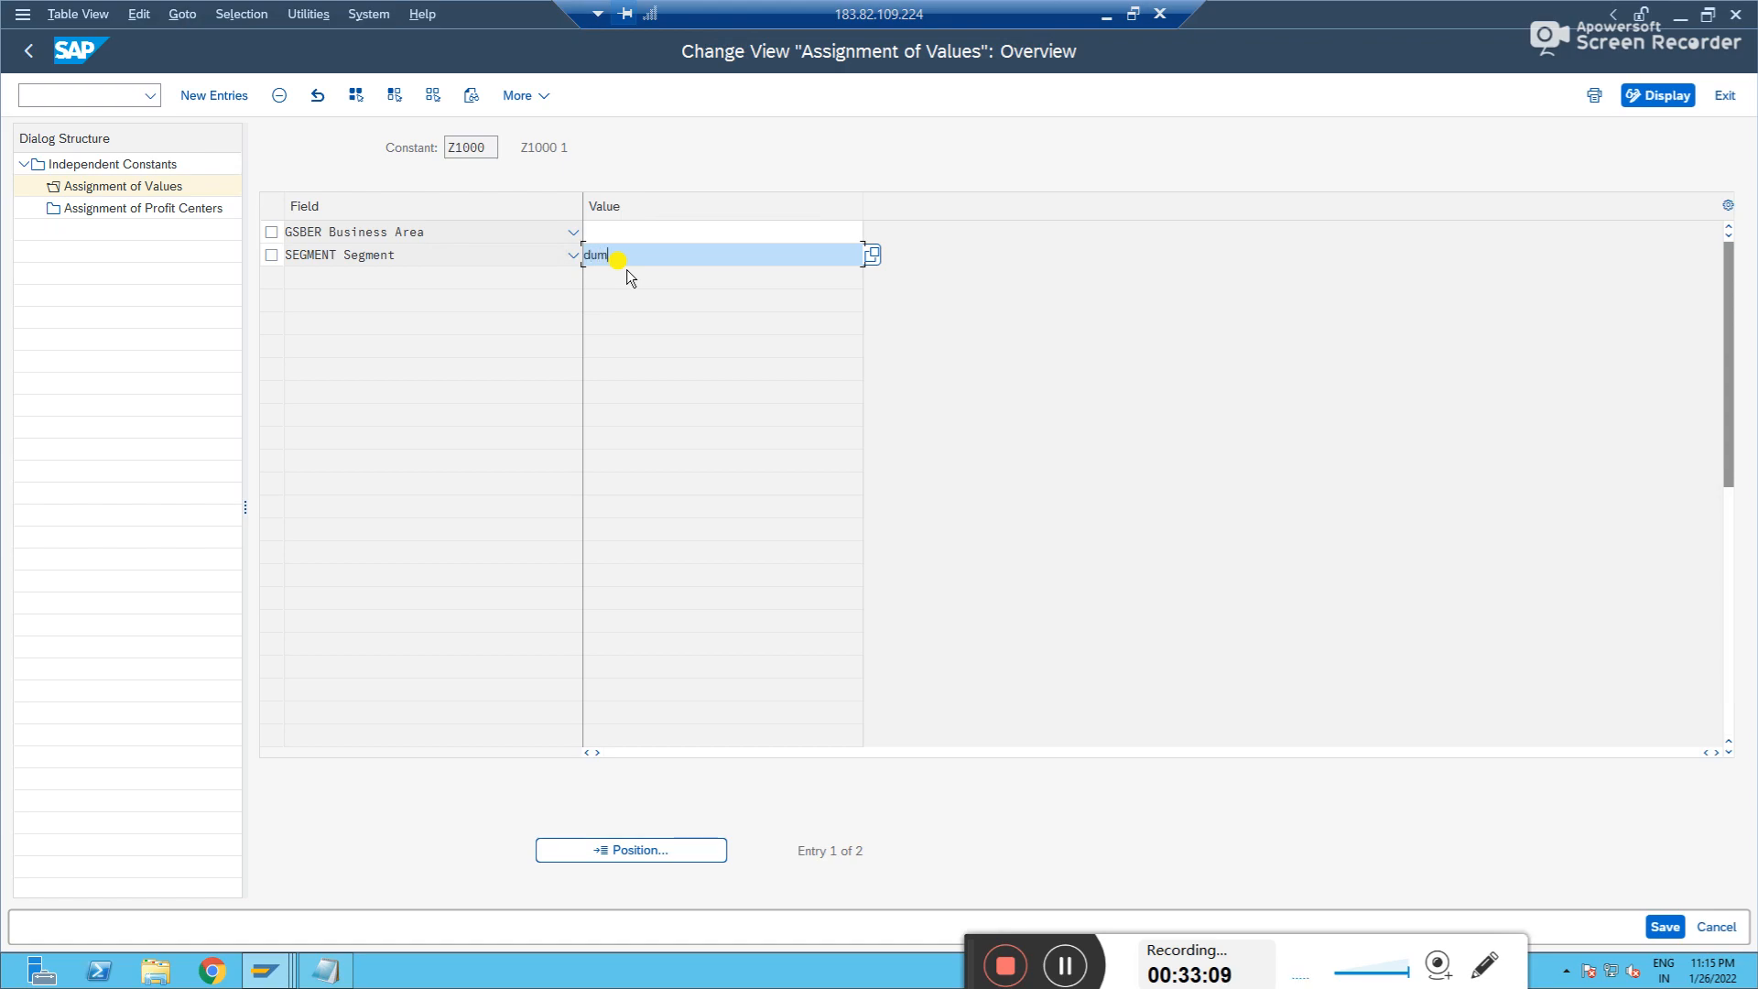
pyautogui.write('seg')
pyautogui.press('Return')
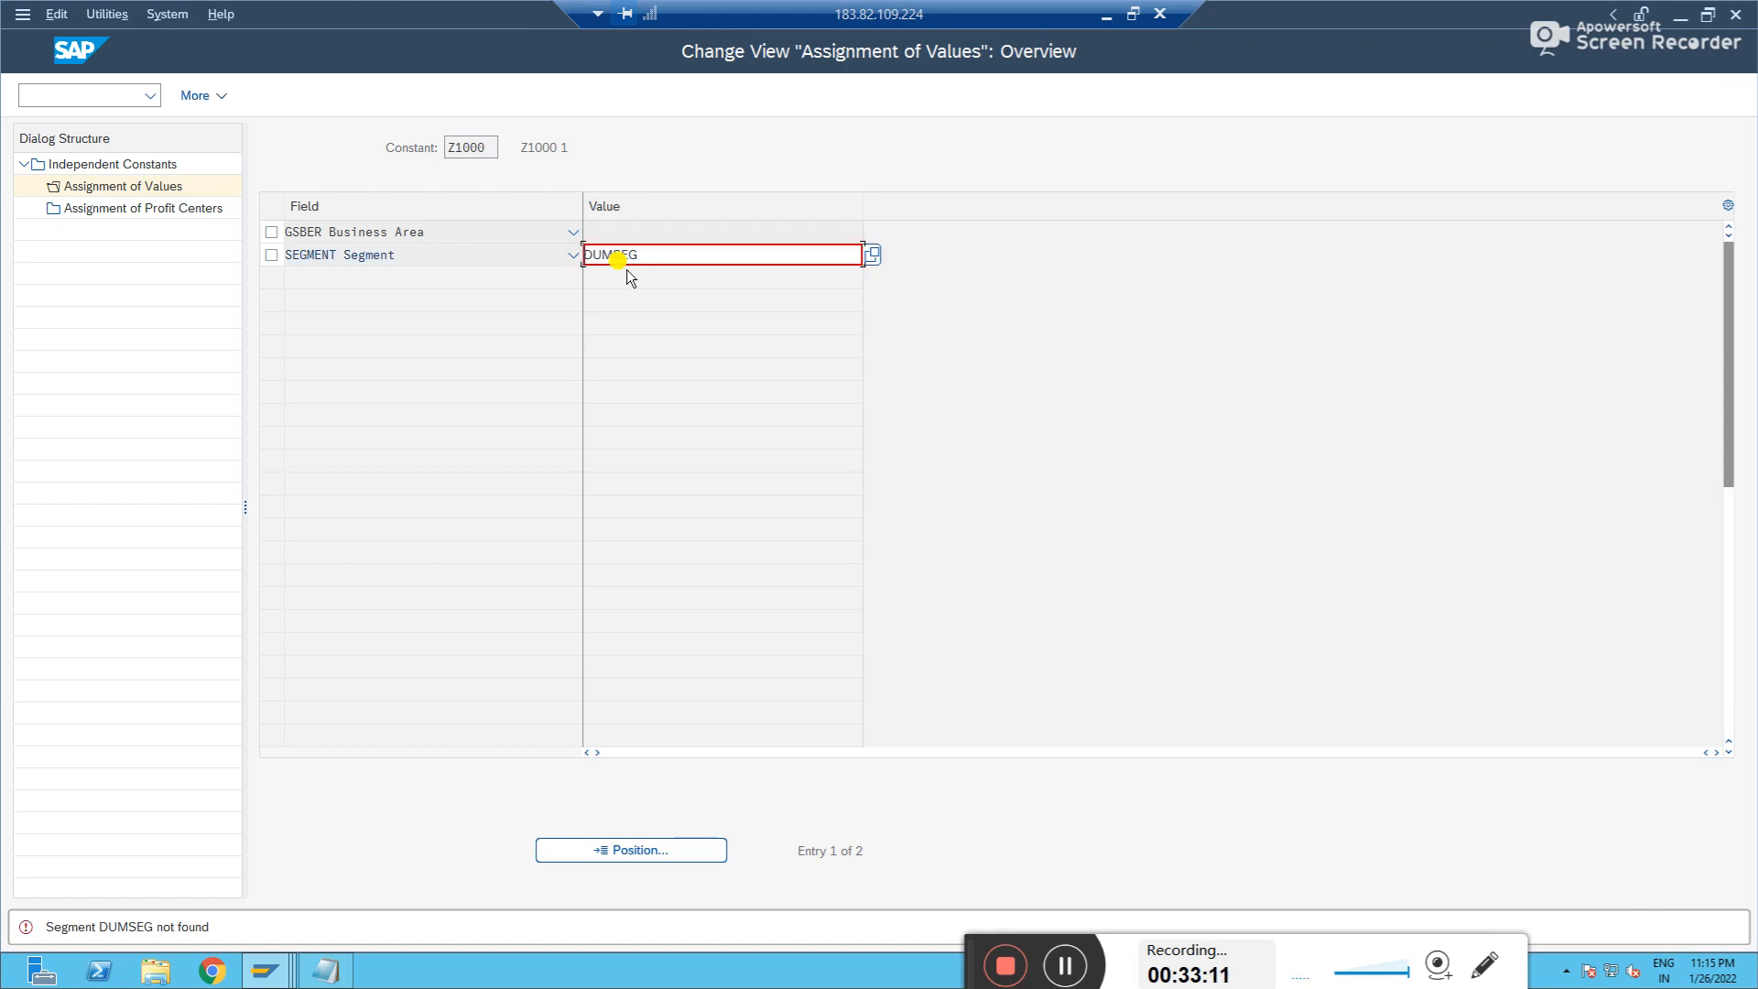
# - Clear the segment value of constant Z1000 and go back to the independent constants overview
pyautogui.doubleClick(618, 257)
pyautogui.press('BackSpace')
pyautogui.click(144, 208)
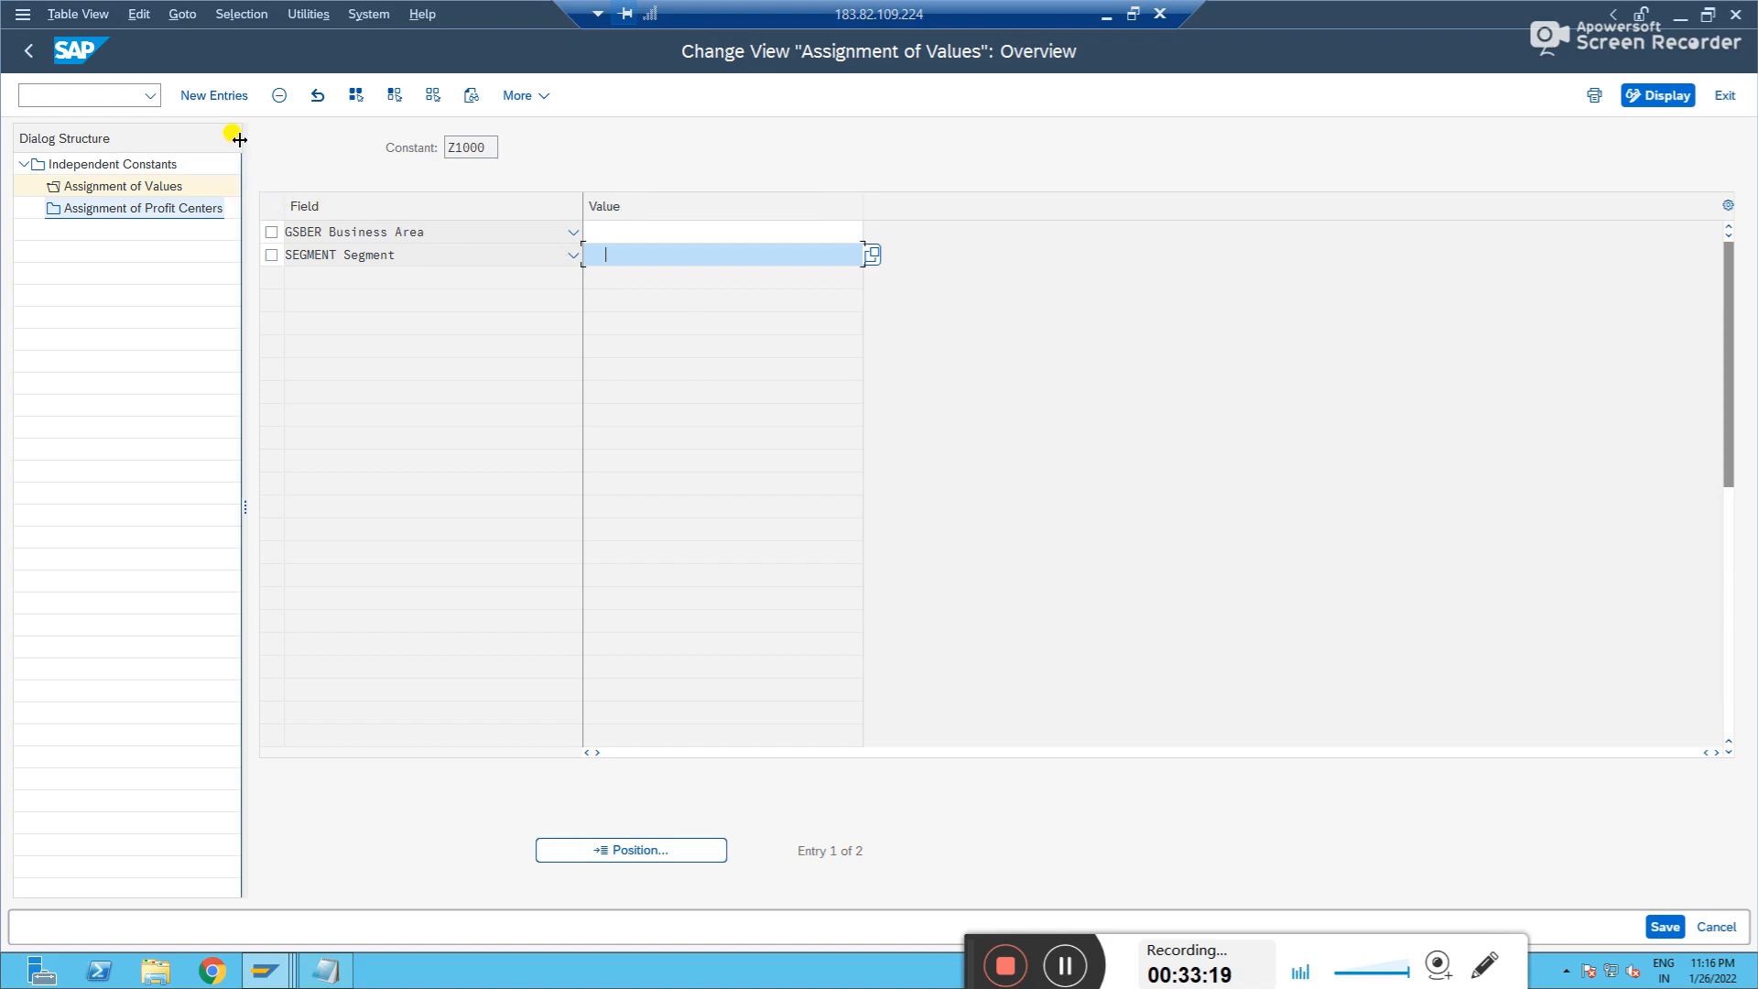
pyautogui.click(620, 254)
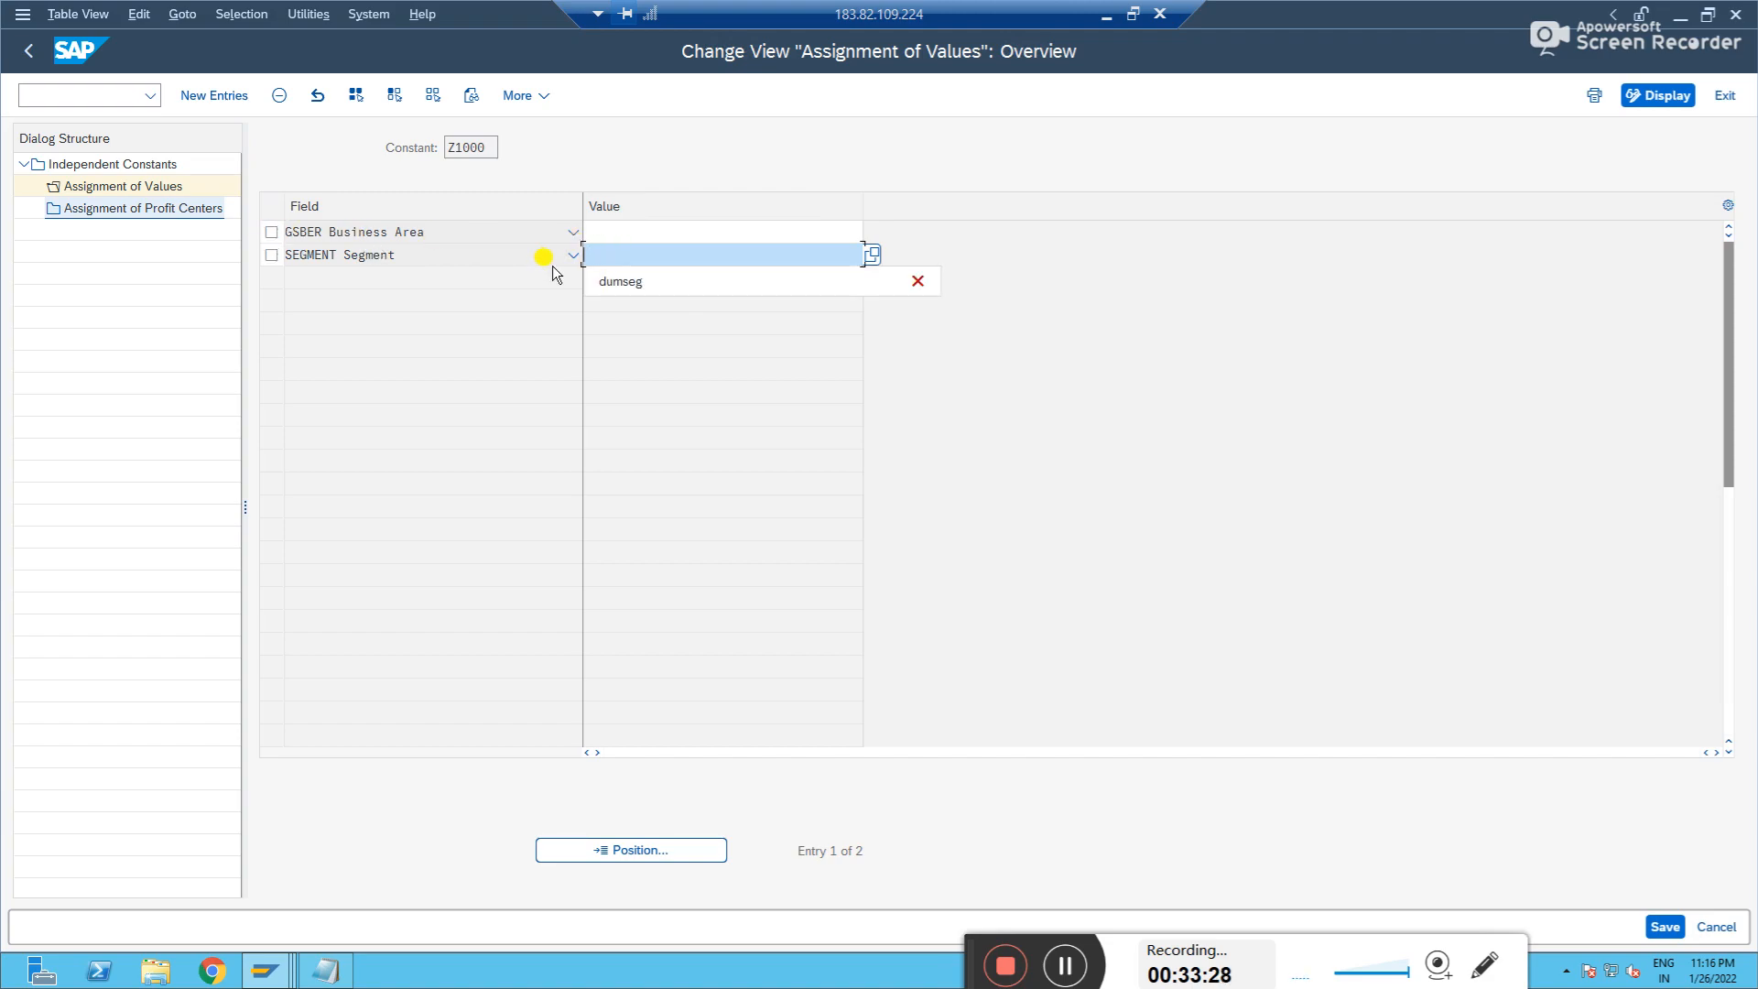
pyautogui.click(31, 51)
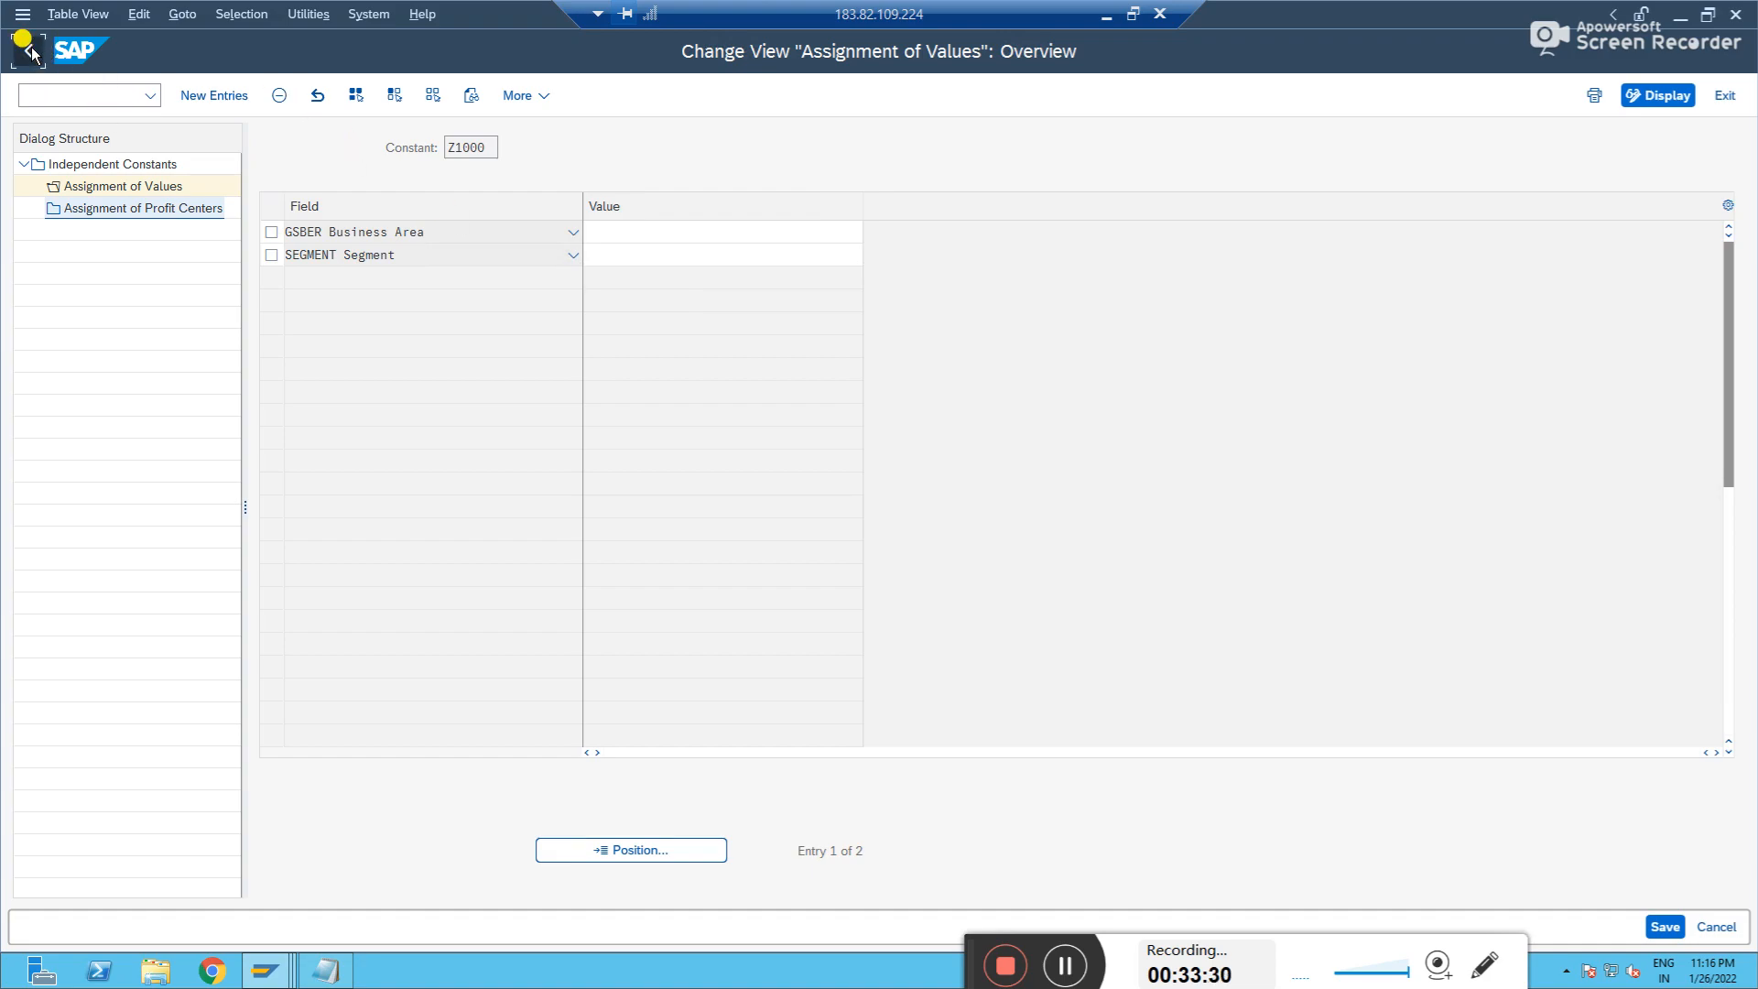
# - Add a profit center assignment to constant Z1000 with CO area AB88 and default profit center DOC.DUM
pyautogui.click(262, 266)
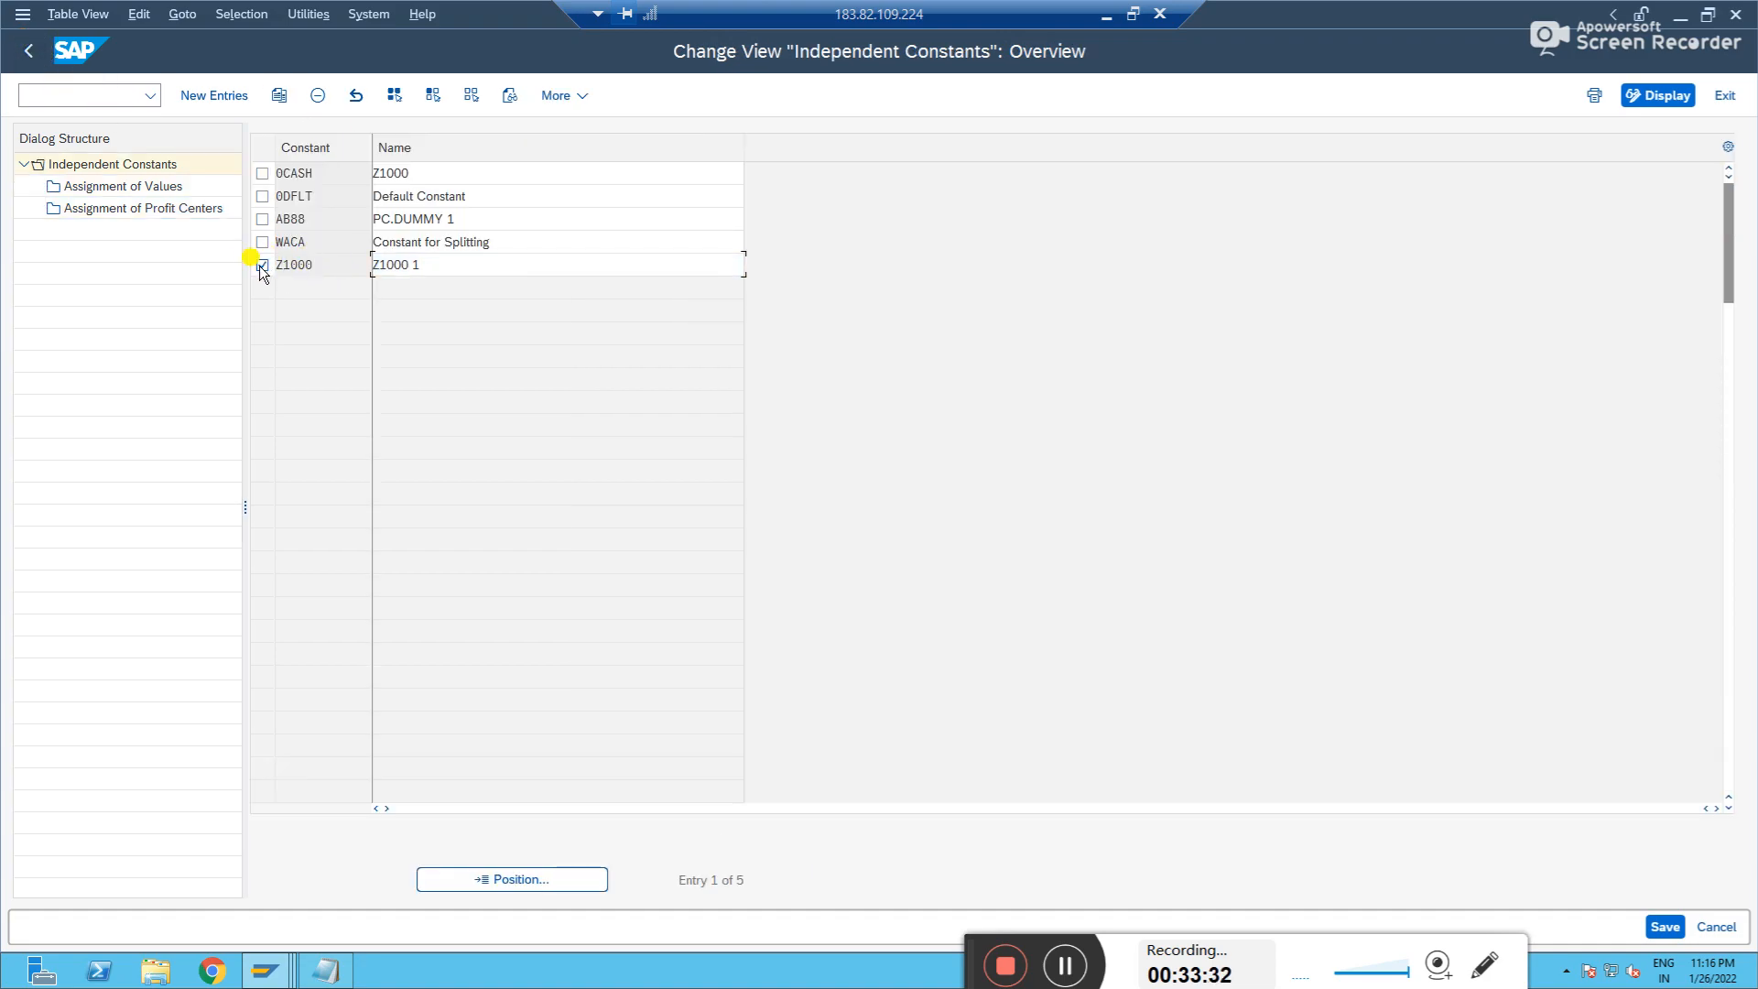
pyautogui.click(147, 208)
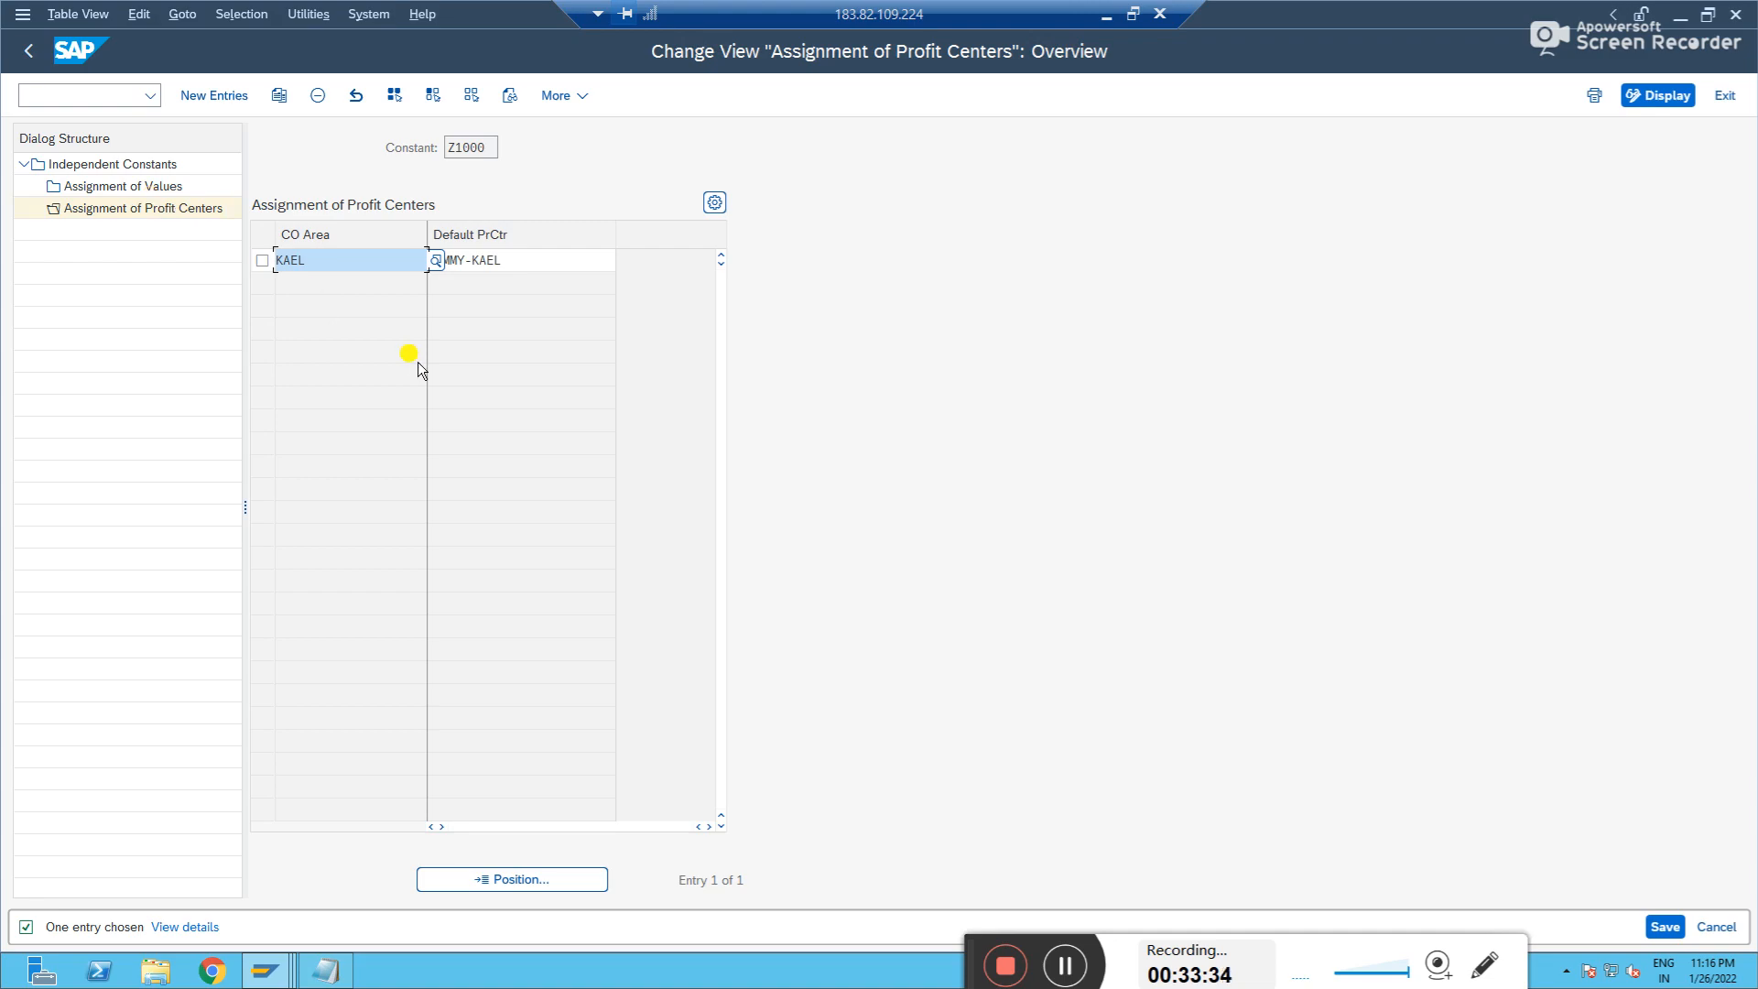
pyautogui.click(213, 95)
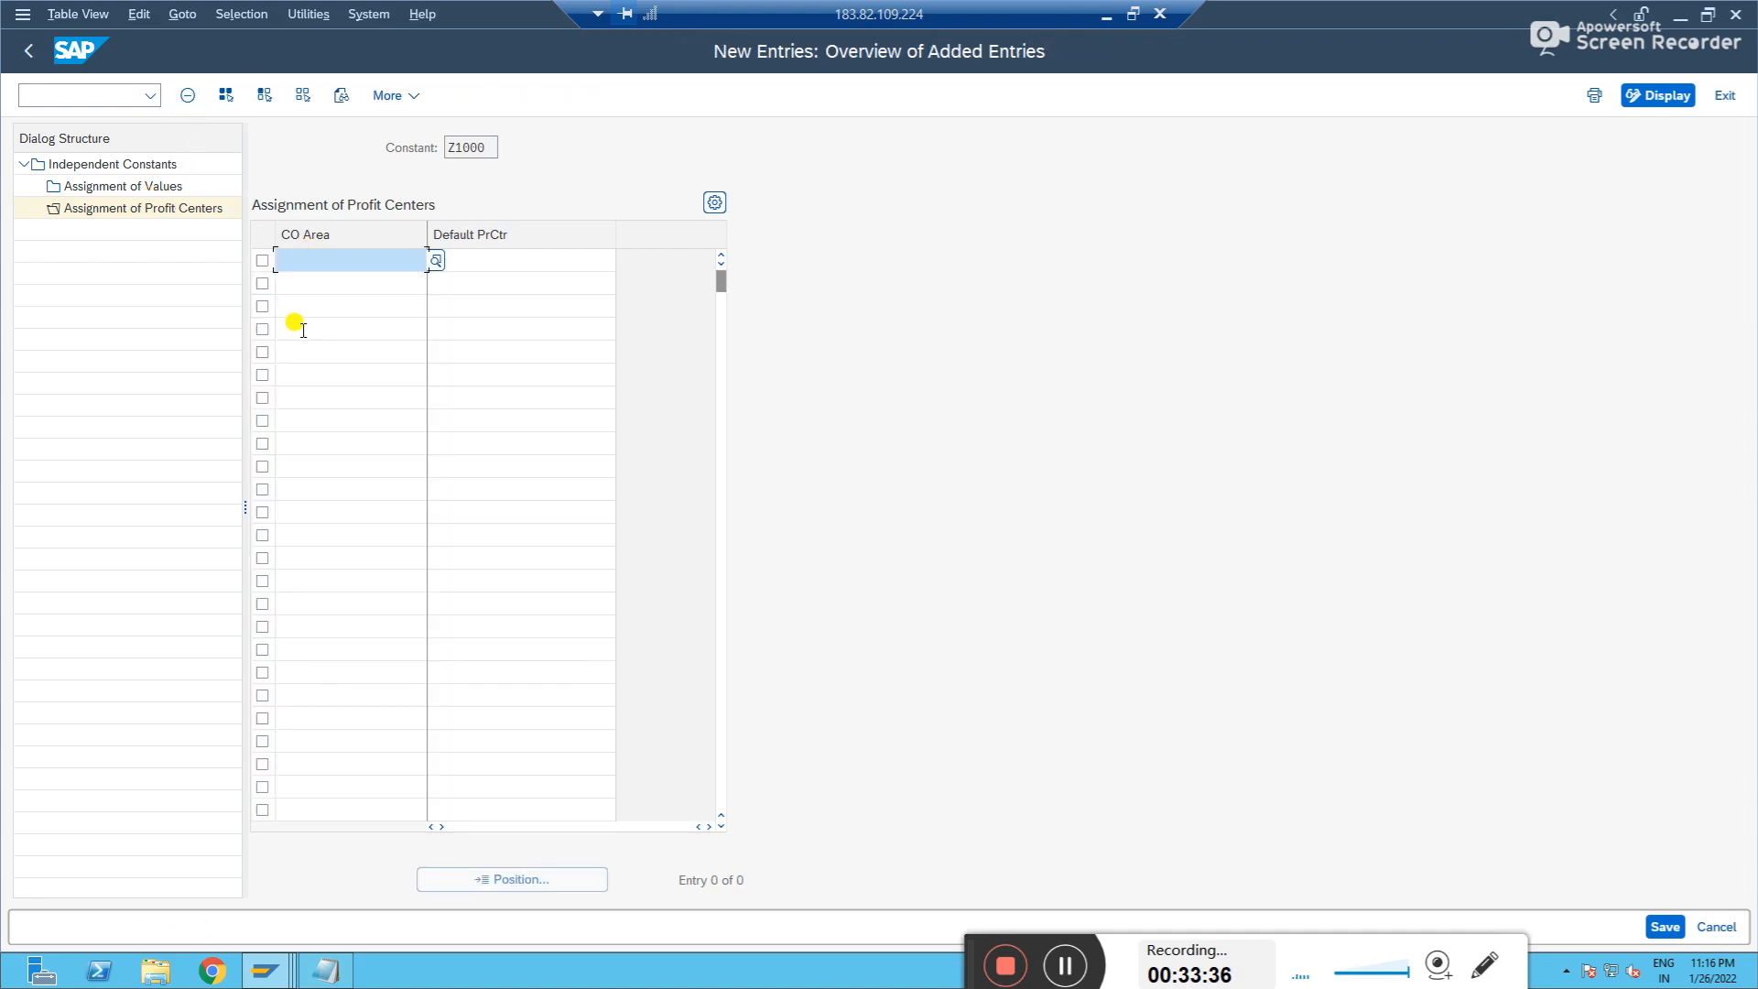
pyautogui.write('AB88')
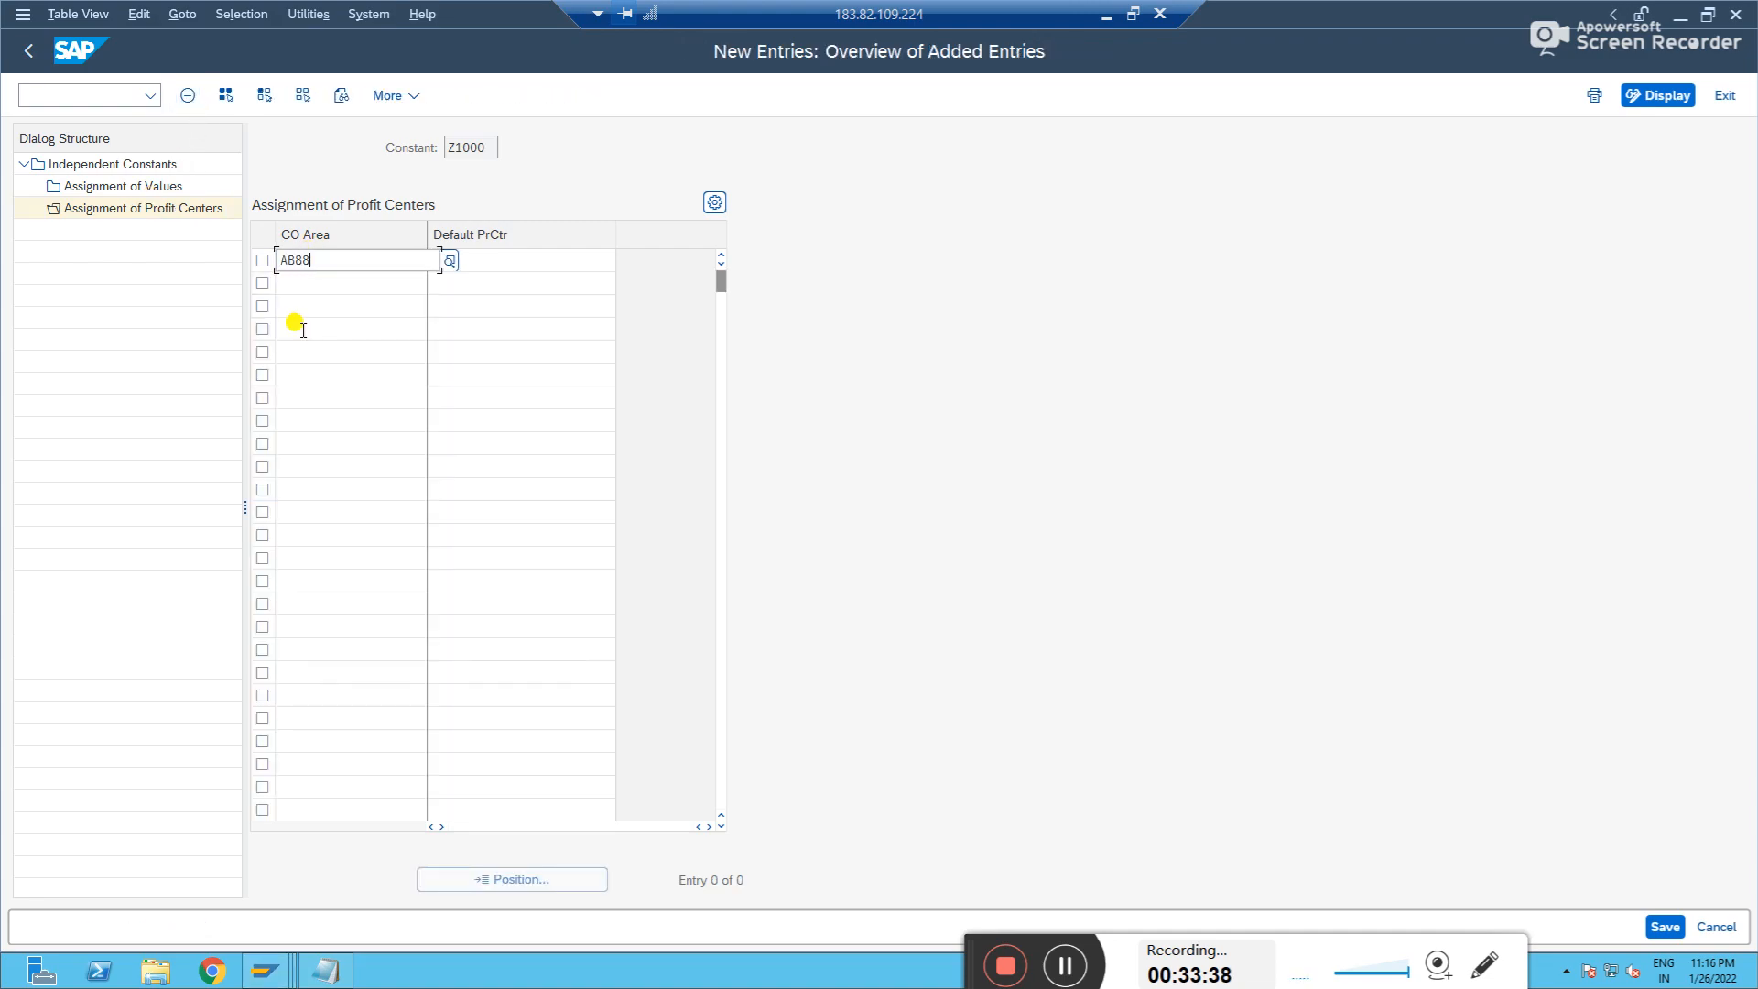
pyautogui.press('Tab')
pyautogui.hotkey('ctrl', 'v')
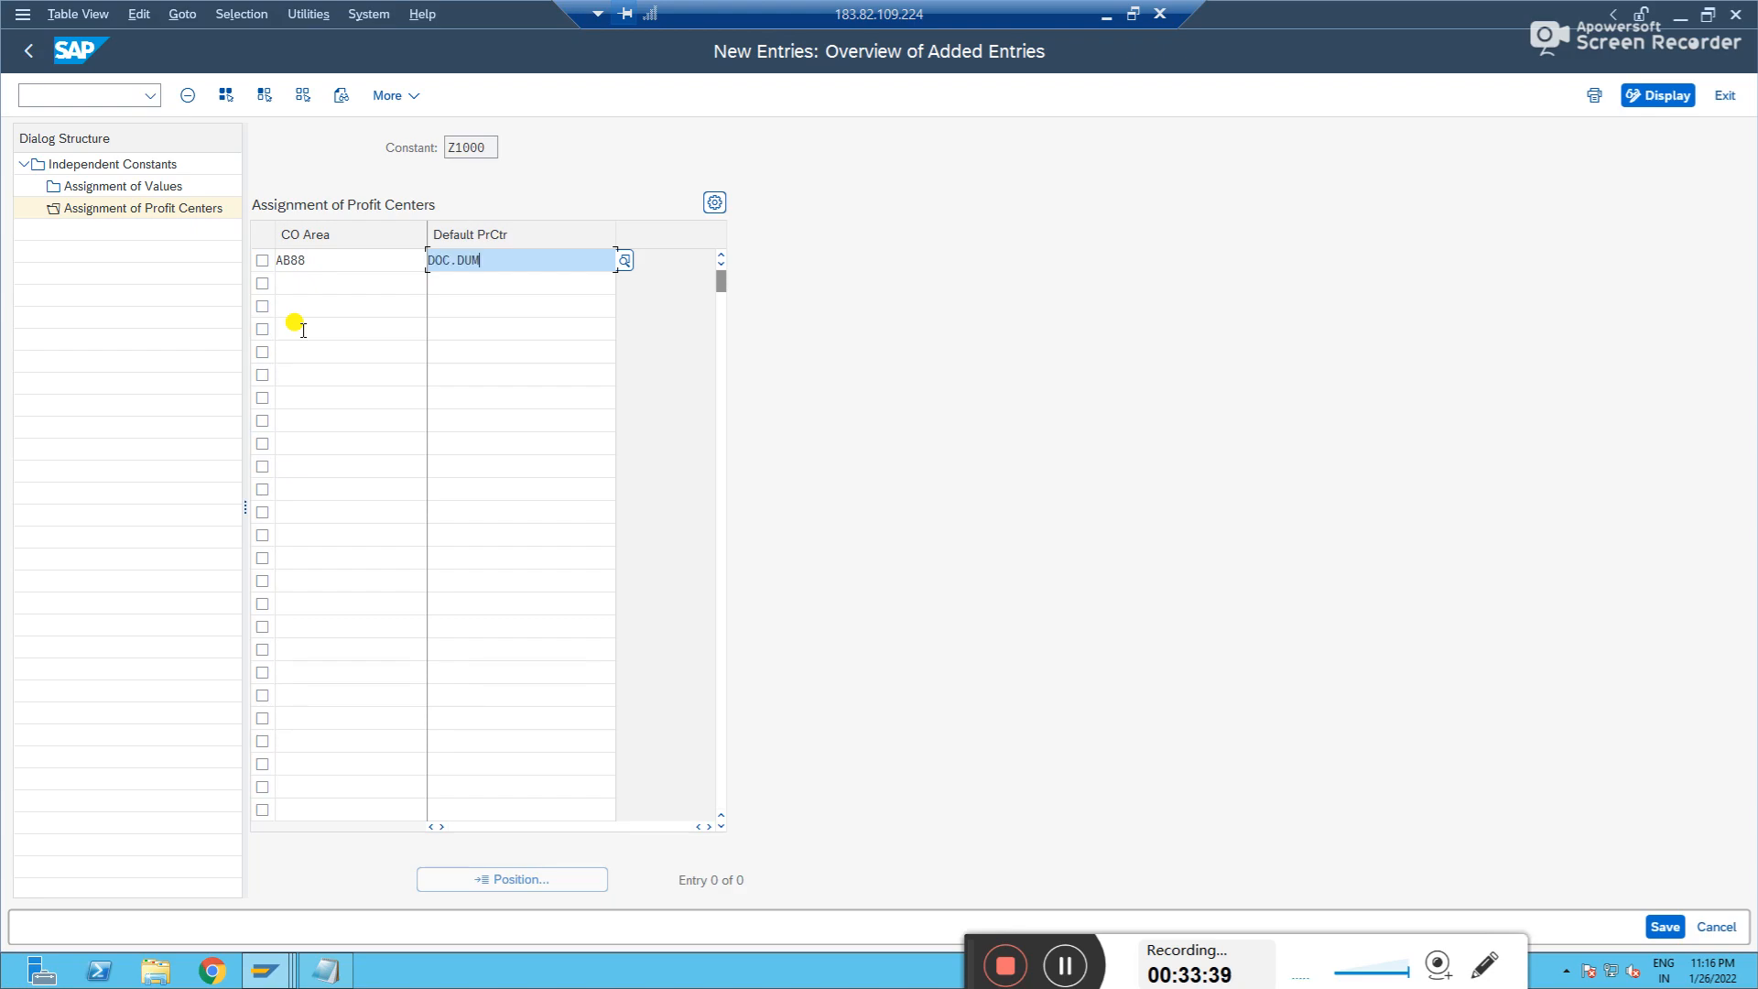
# - Save the profit center assignment of constant Z1000 to the customizing request and check the constant's business area and segment values
pyautogui.press('Return')
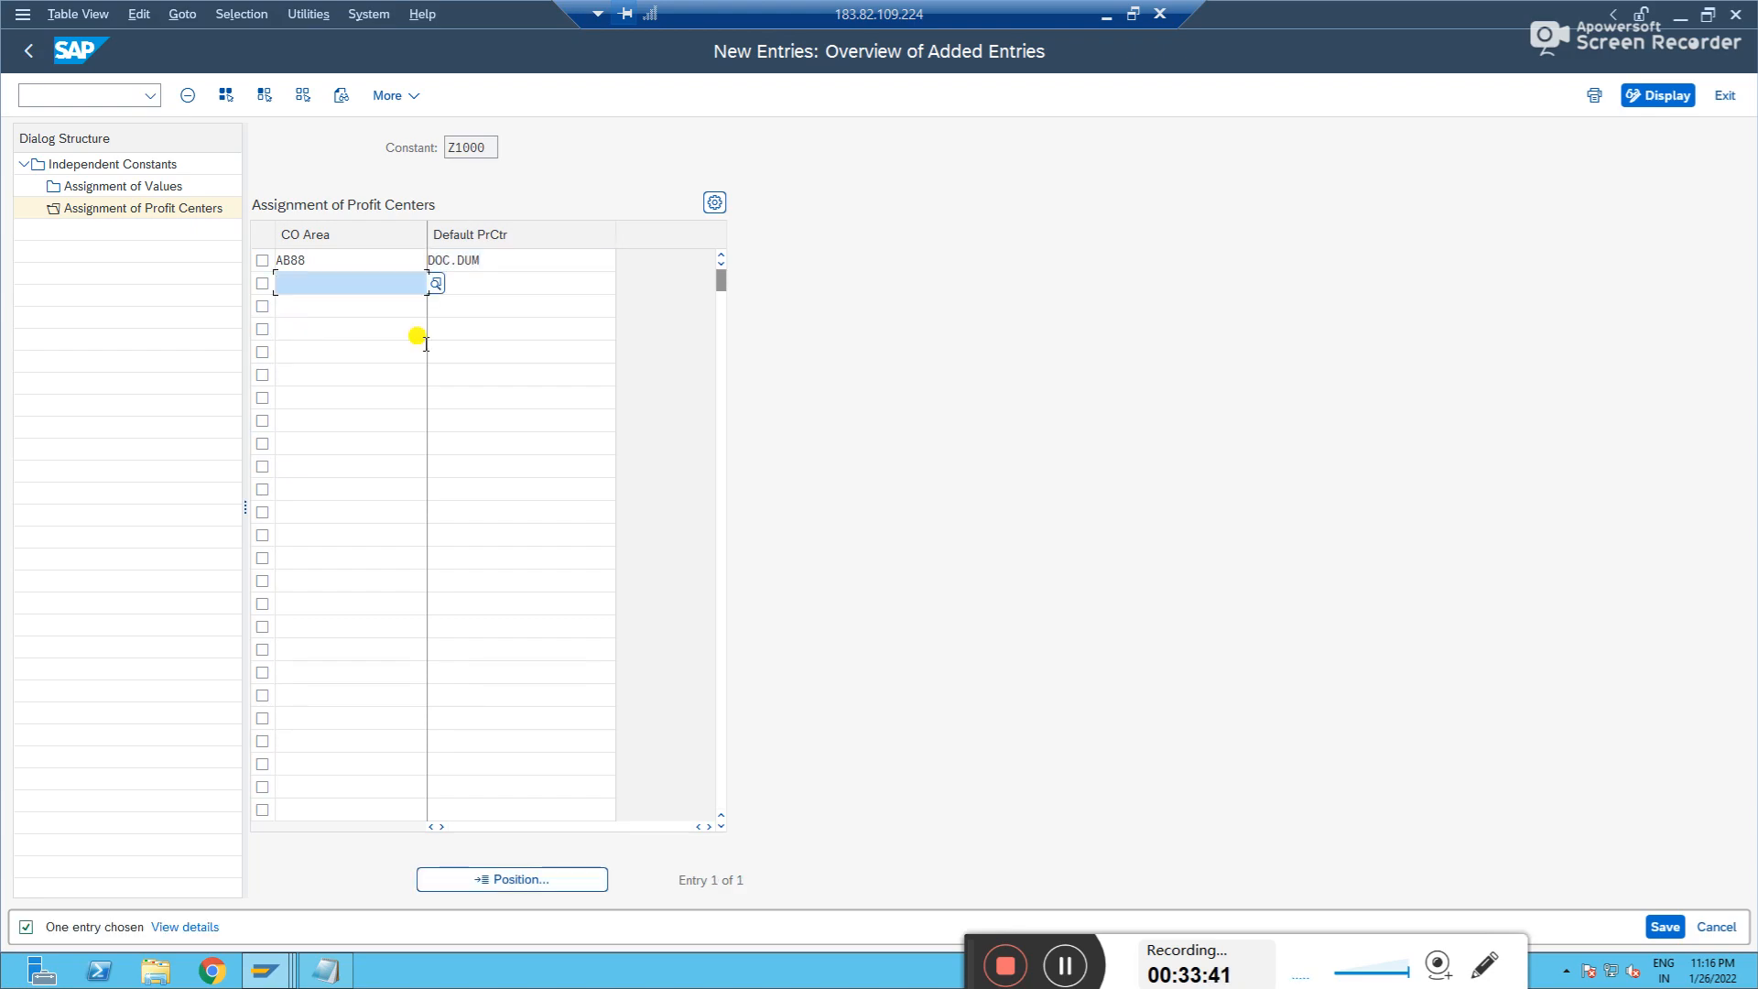
pyautogui.click(1662, 928)
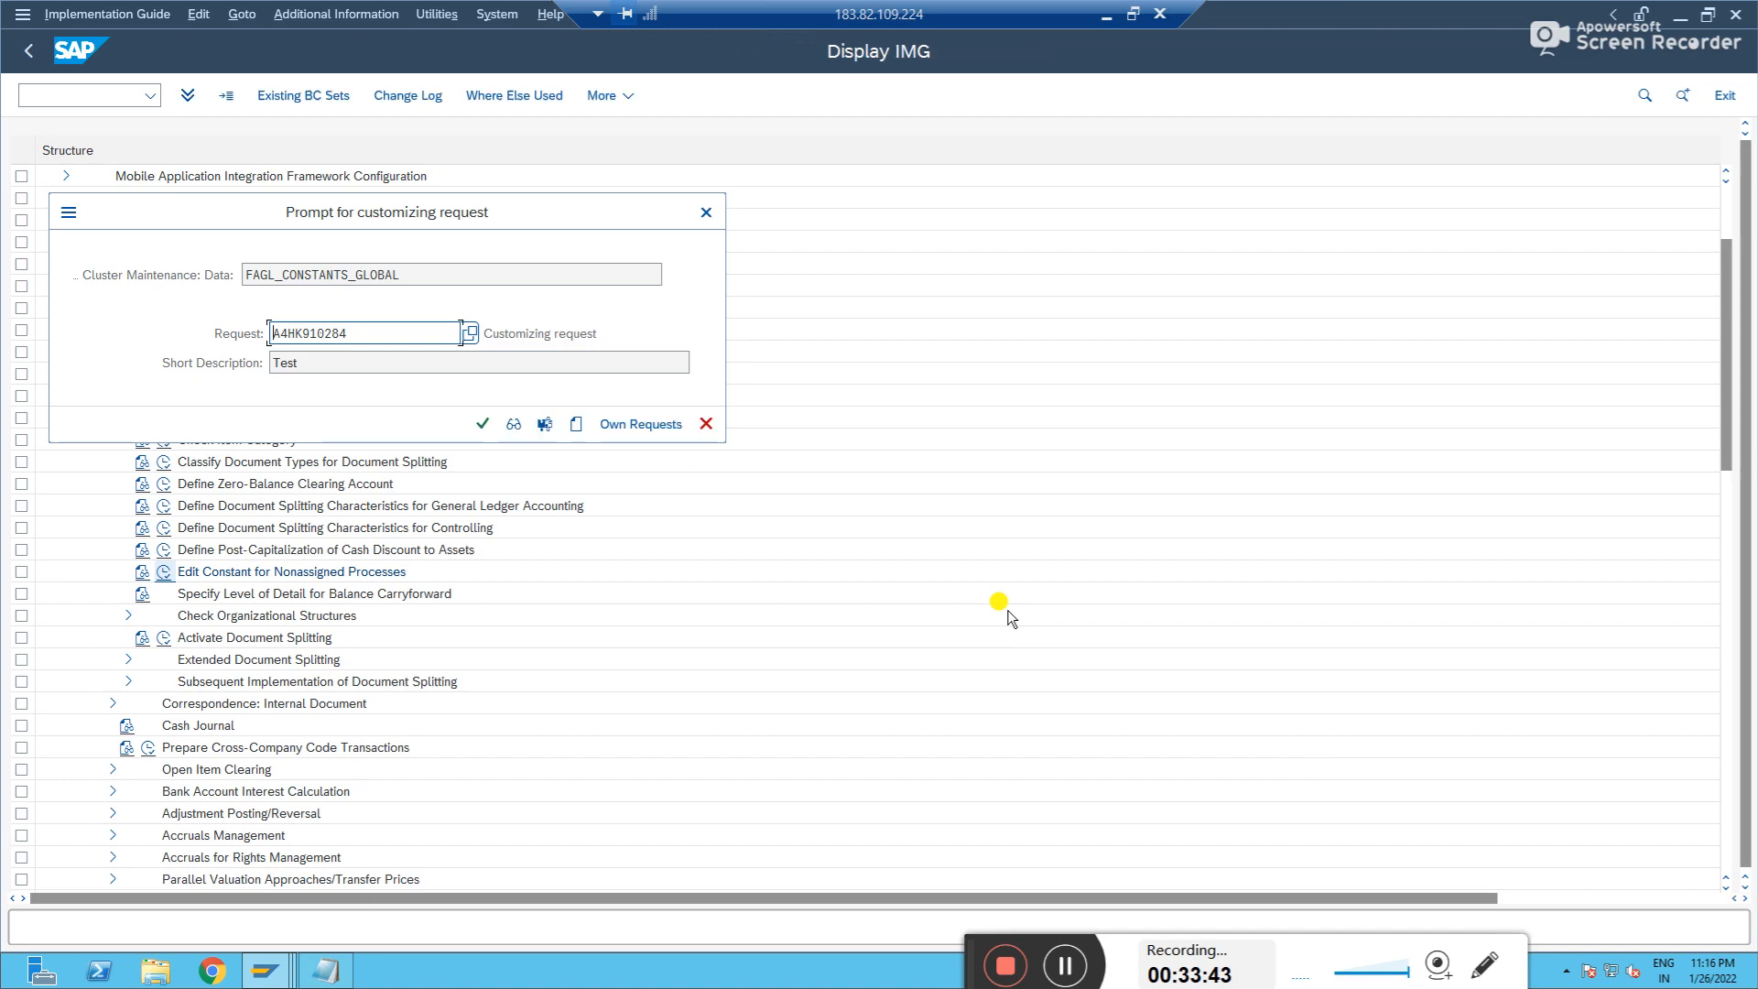
pyautogui.click(481, 424)
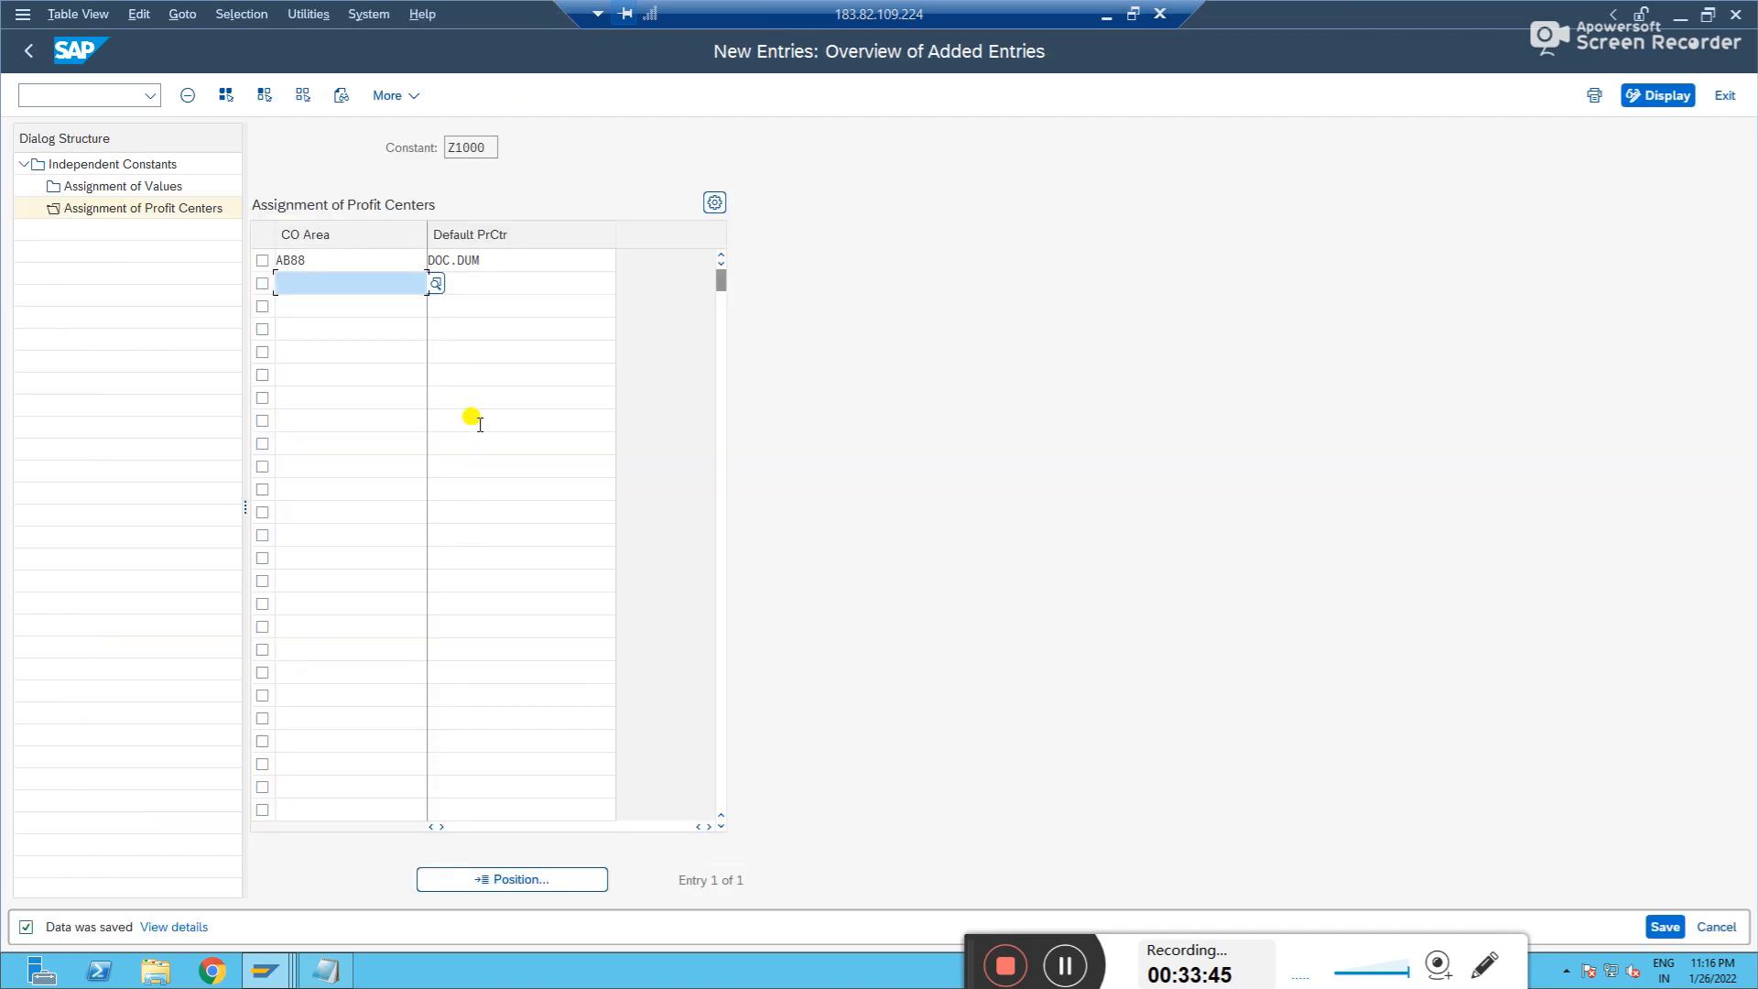
pyautogui.doubleClick(106, 188)
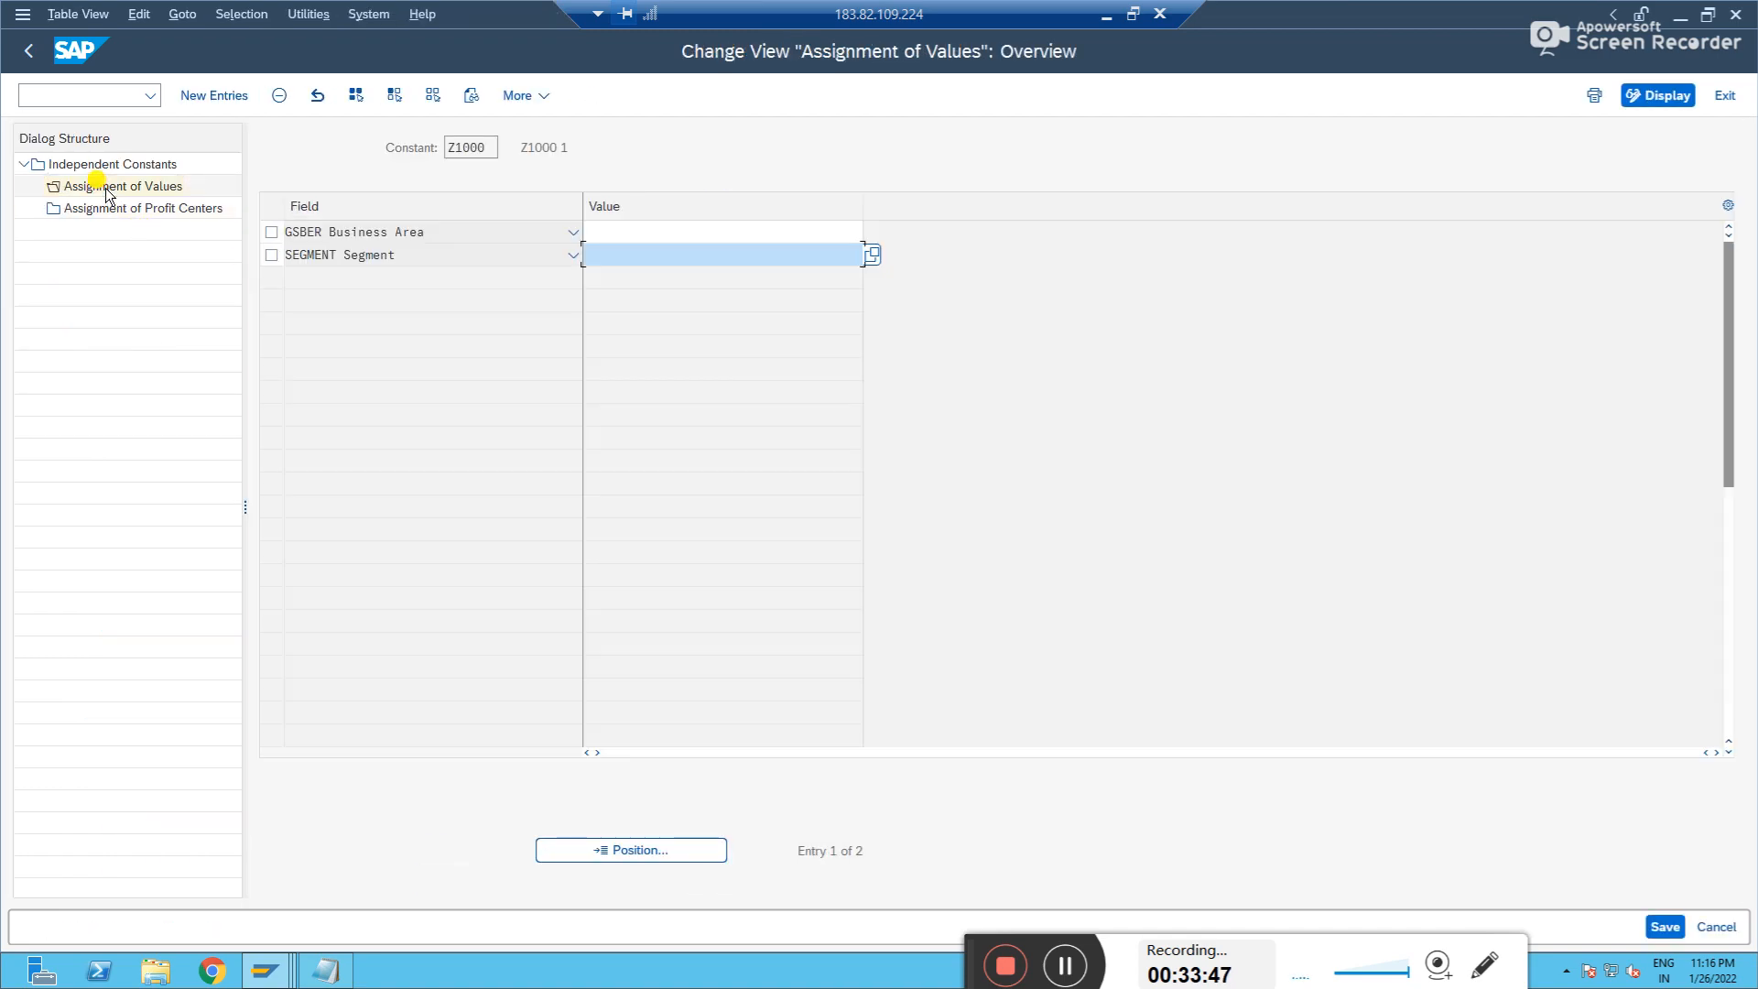
pyautogui.click(633, 235)
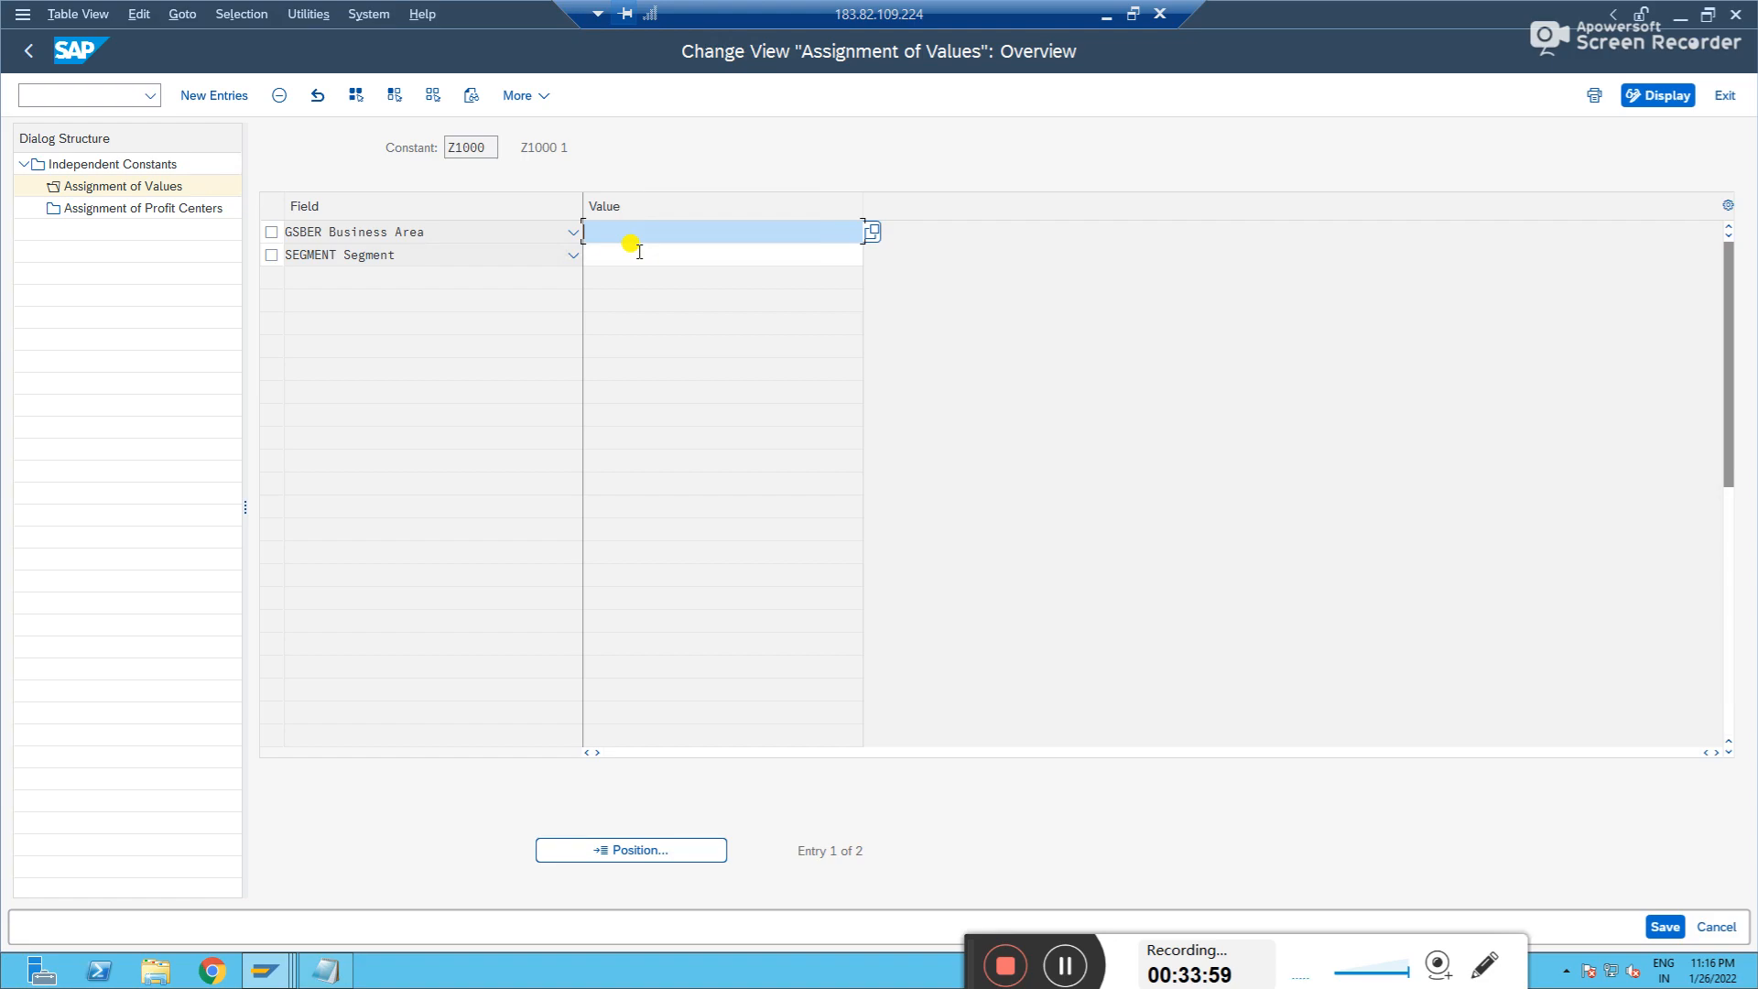
pyautogui.click(638, 256)
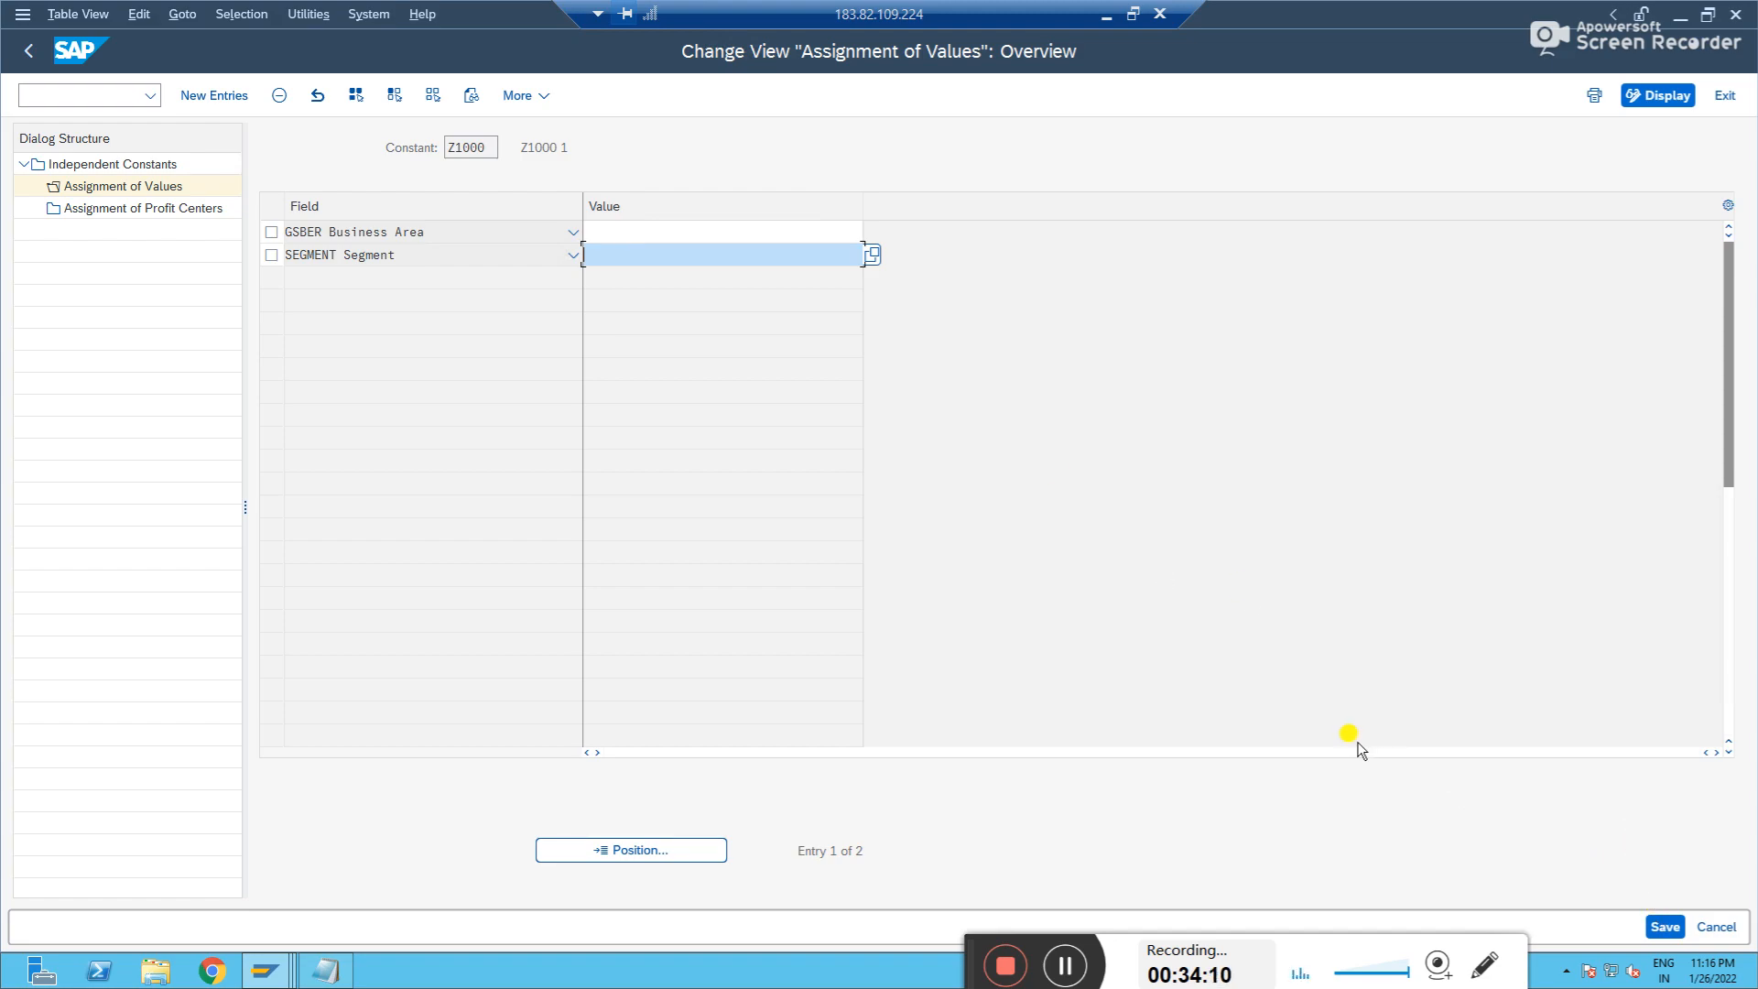
# - Switch to the Display Profit Center session and start transaction F-02 for G/L account posting
pyautogui.hotkey('alt', 'Tab')
pyautogui.hotkey('alt', 'Tab')
pyautogui.hotkey('alt', 'Tab')
pyautogui.click(73, 94)
pyautogui.write('/nf-02')
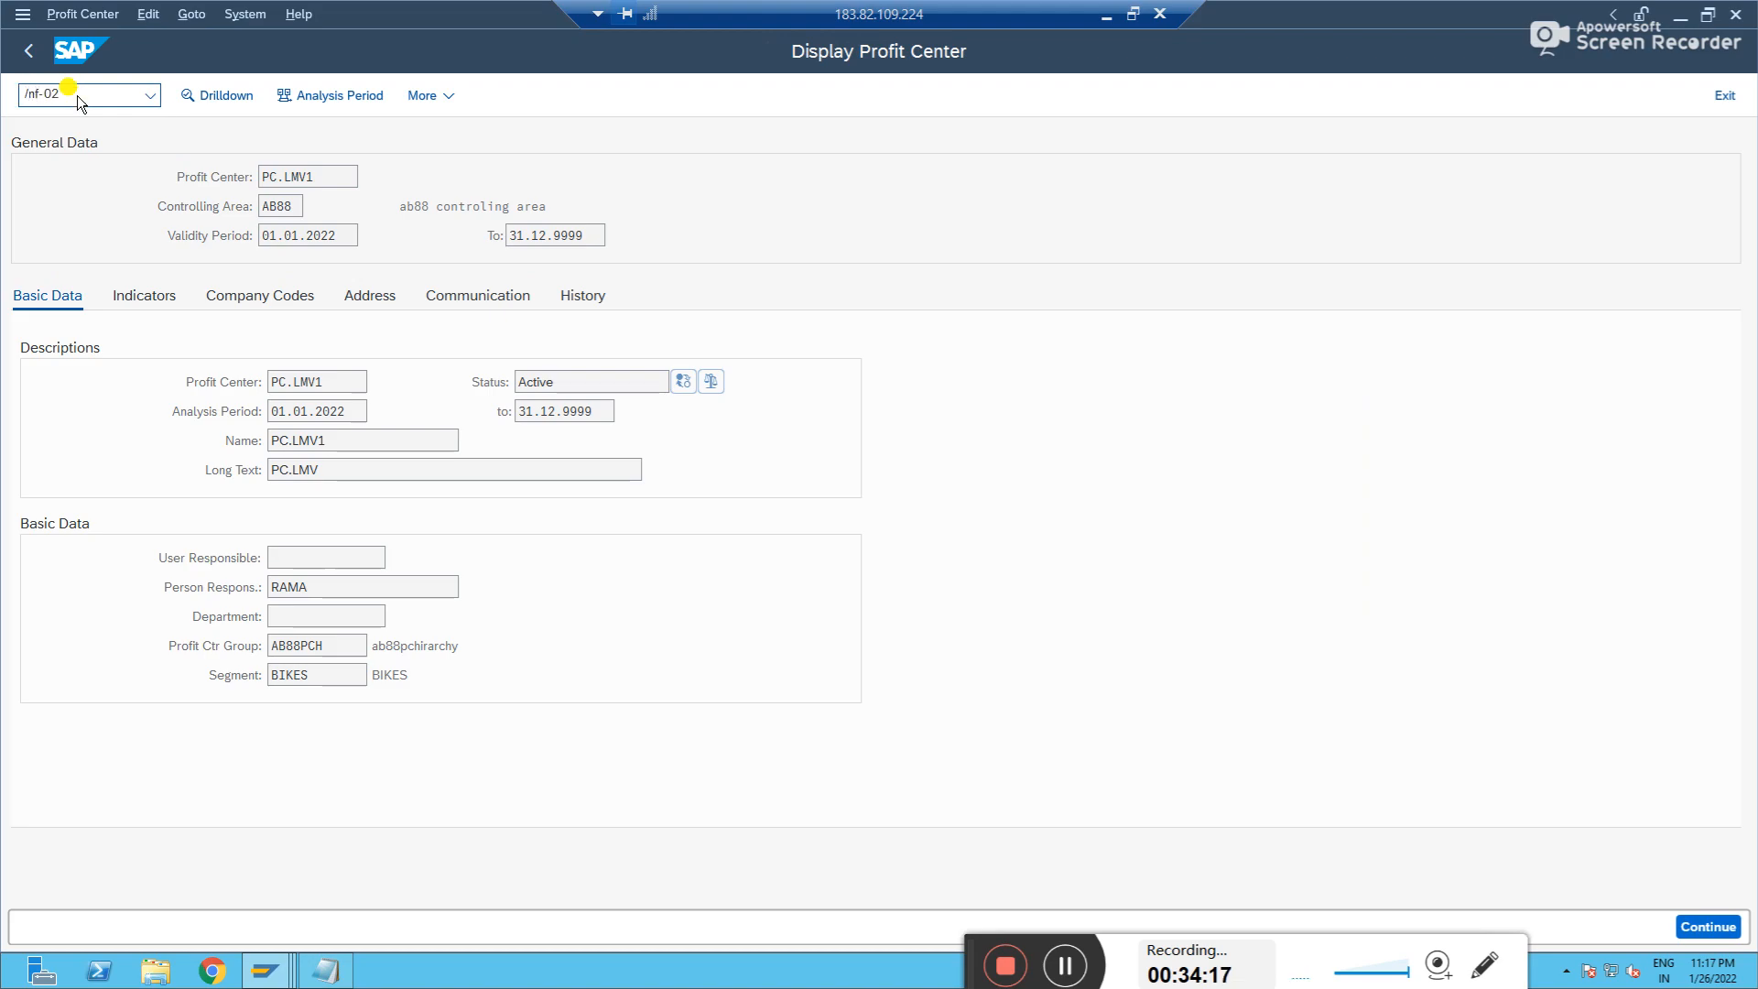
pyautogui.press('Return')
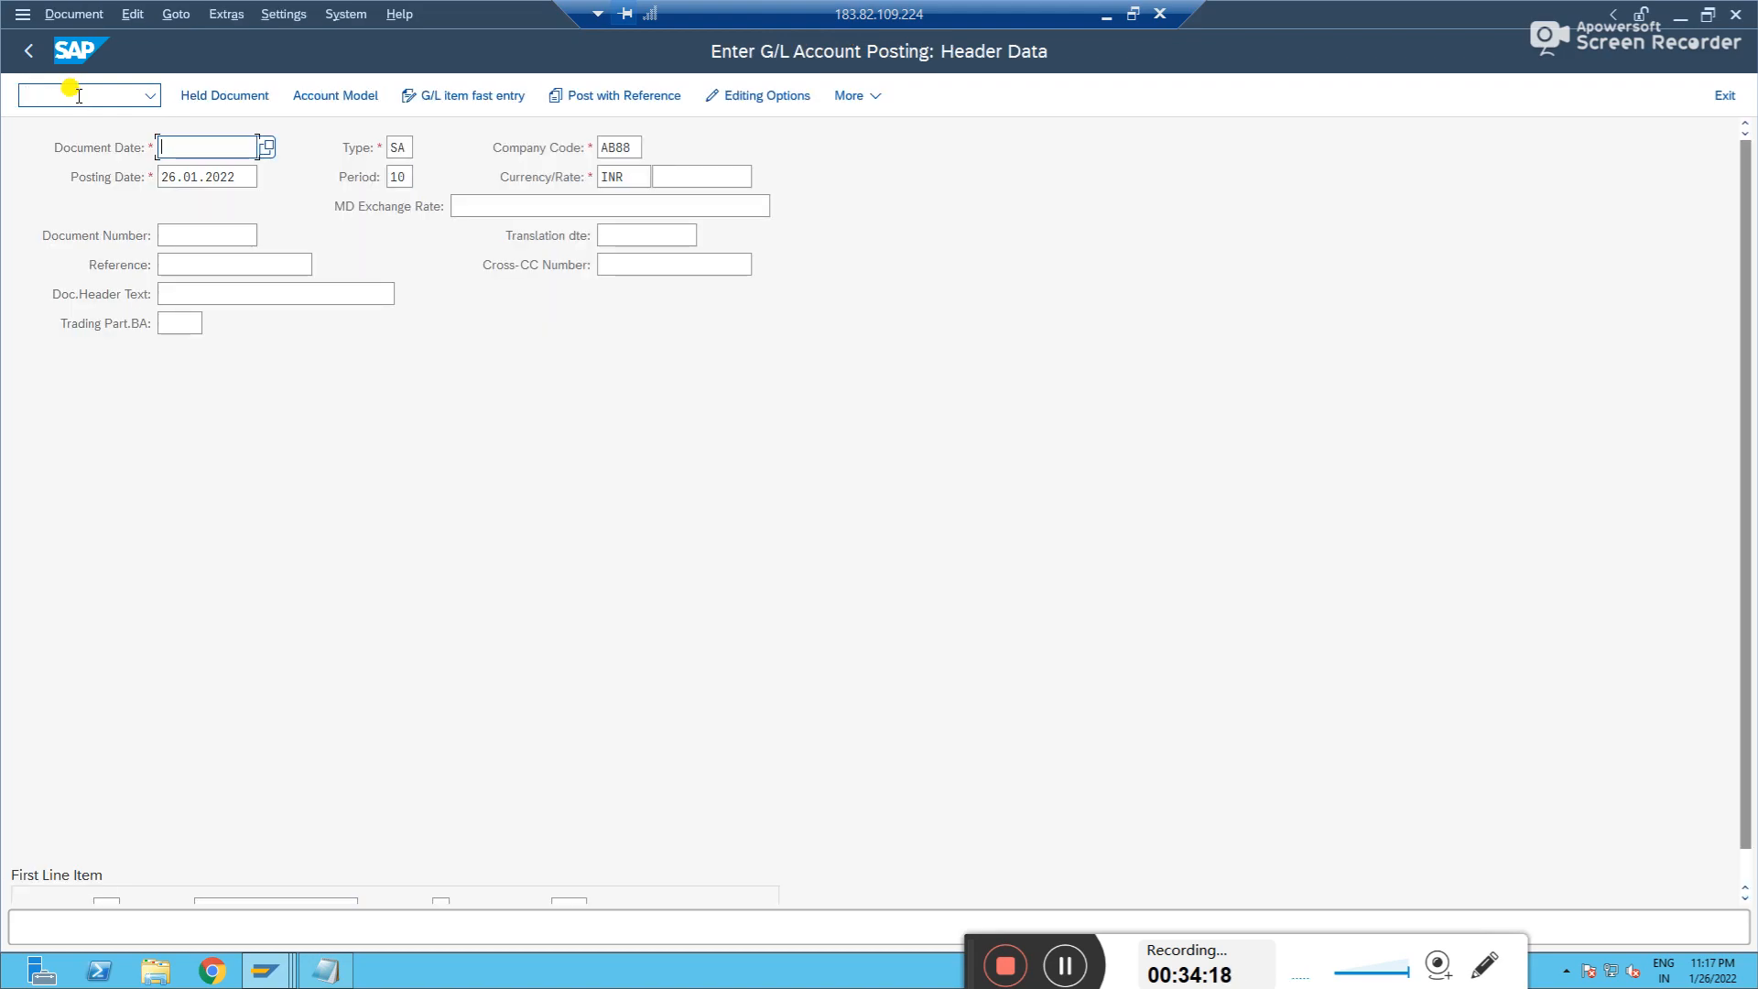
# - Set the document date to 26.01.2022 and start the first line item with posting key 40 and G/L account 200014
pyautogui.write('26012022')
pyautogui.press('Tab')
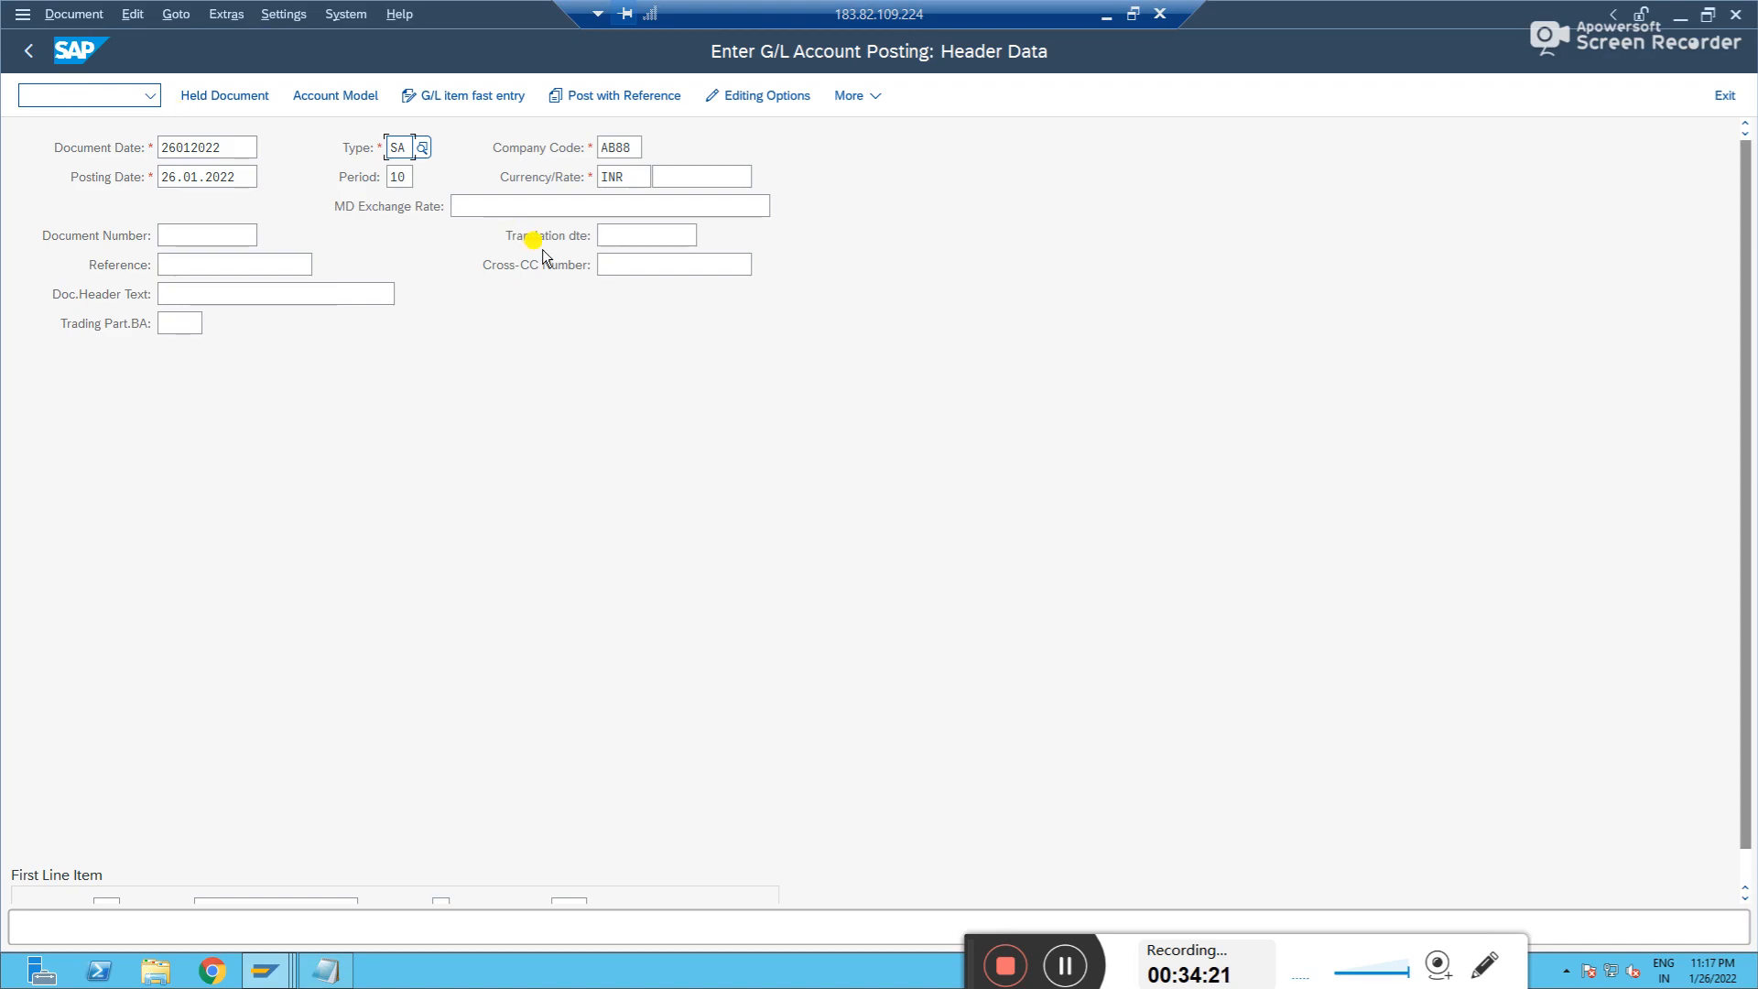
pyautogui.scroll(-1, 1746, 367)
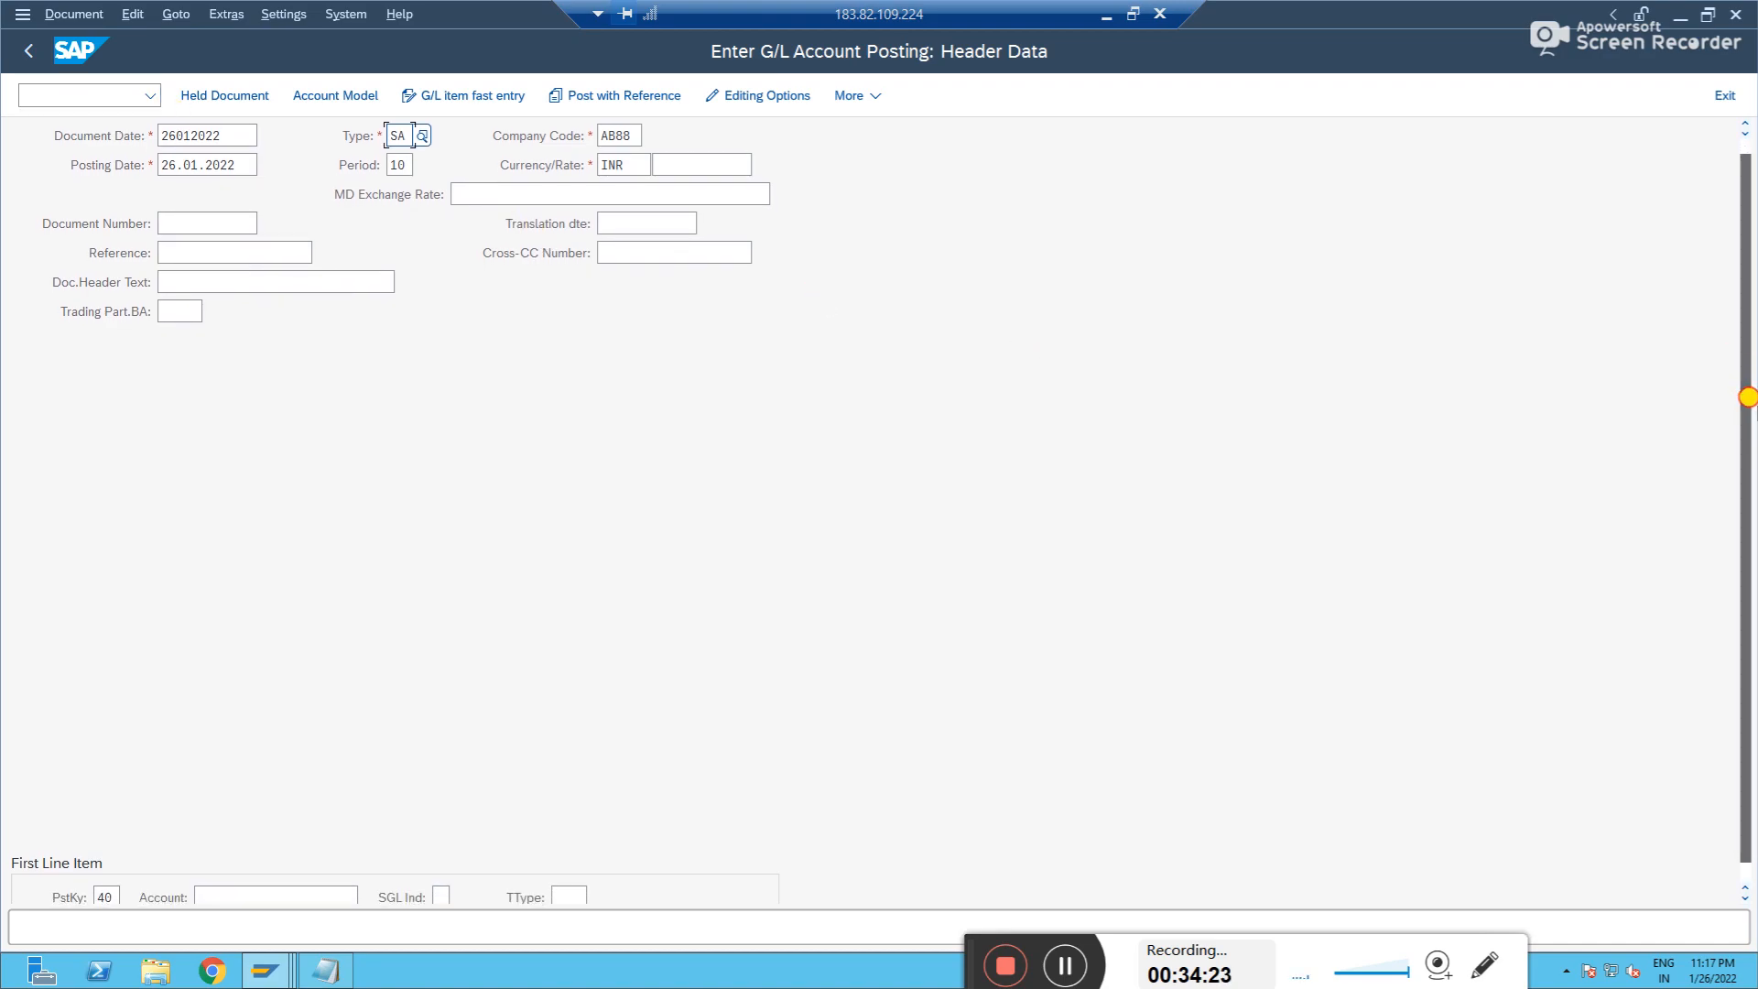
pyautogui.click(284, 873)
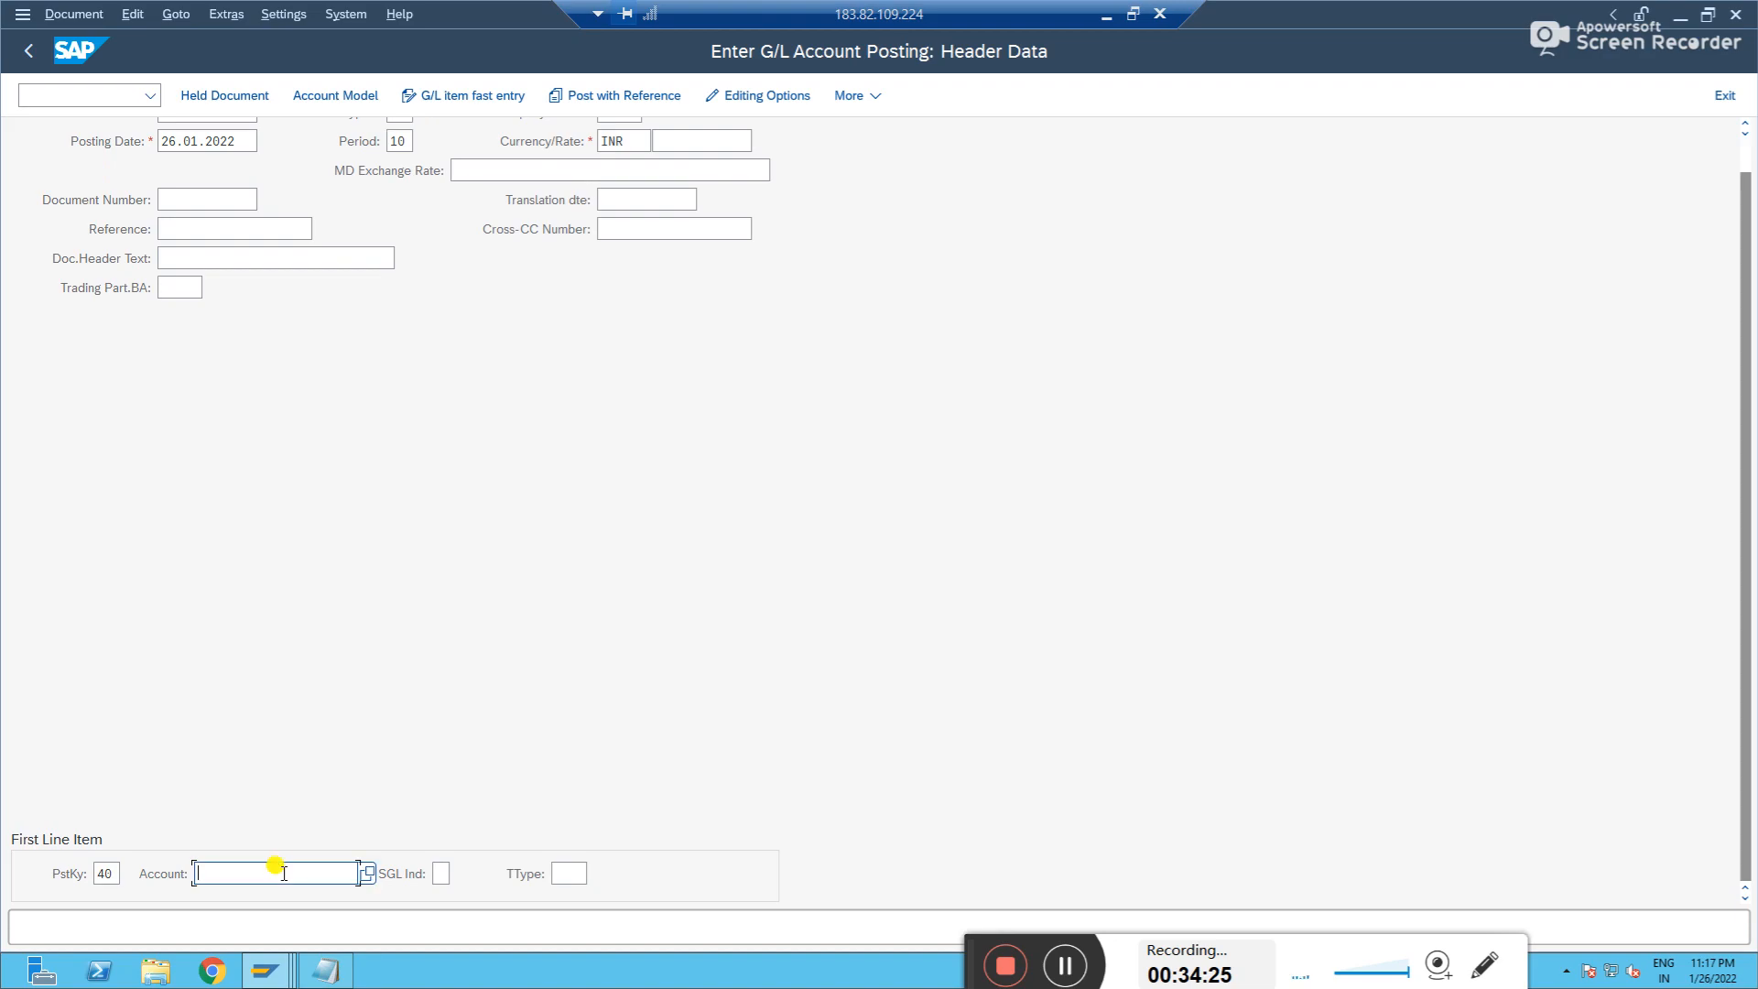
pyautogui.press('Down')
pyautogui.press('Down')
pyautogui.press('Down')
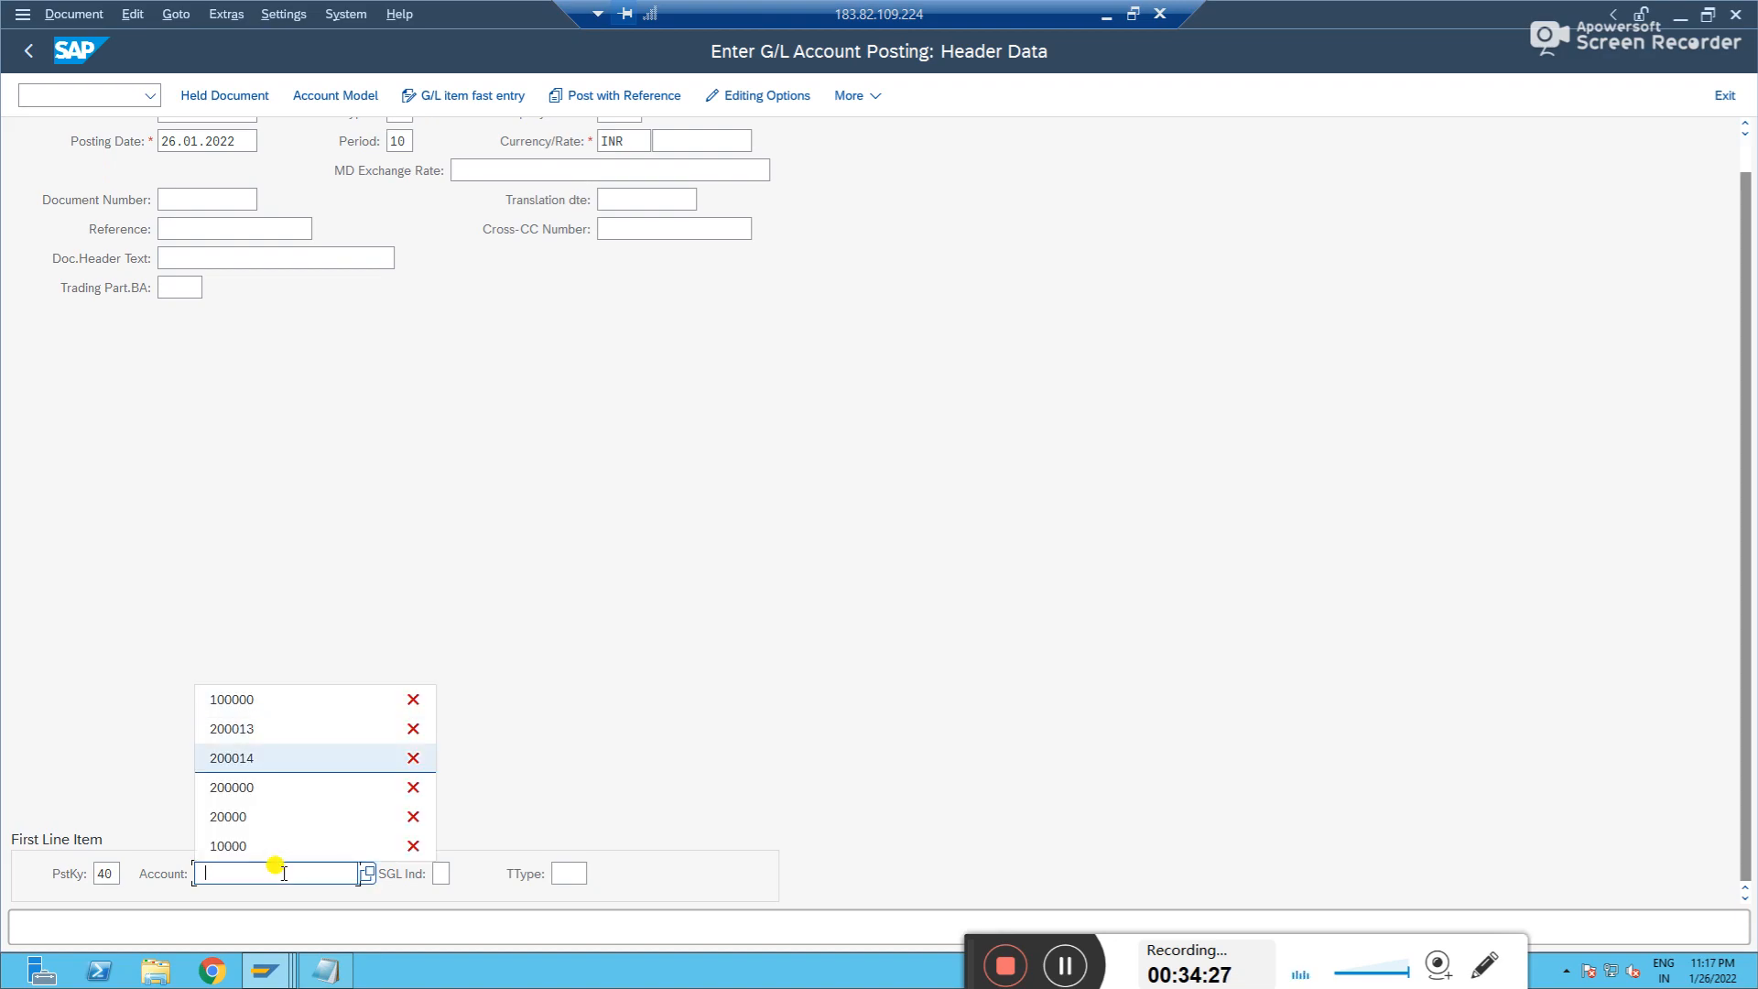
pyautogui.press('Return')
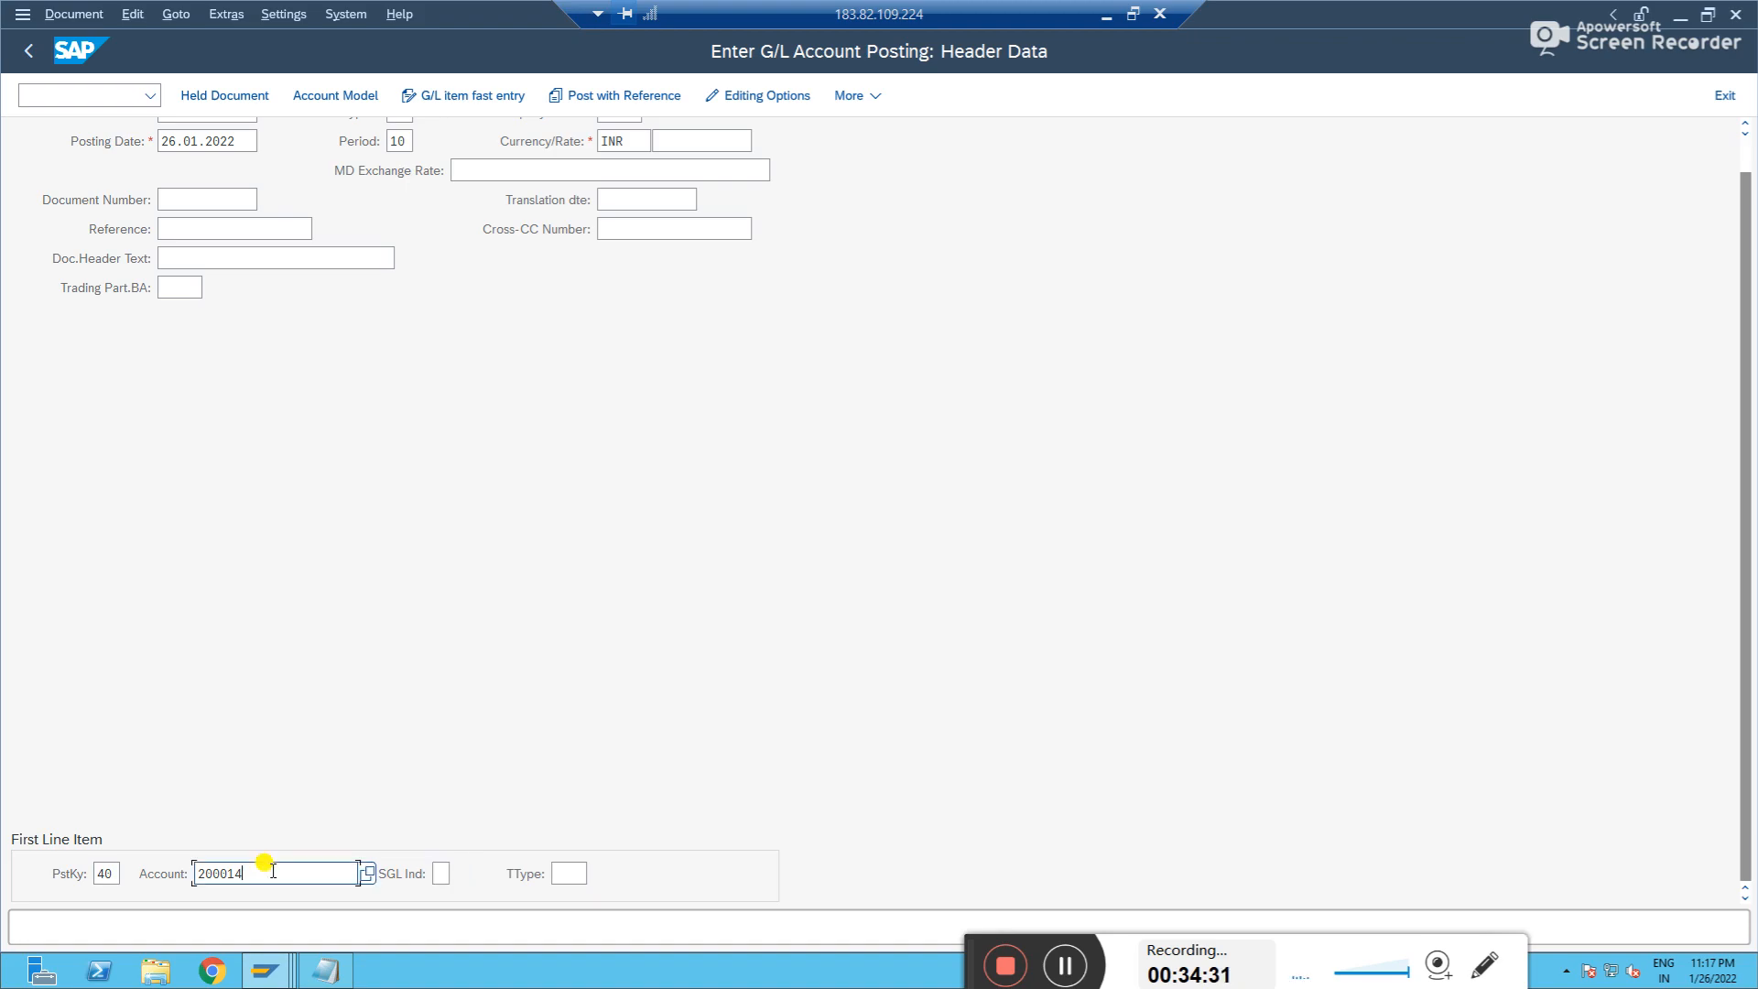
pyautogui.press('Return')
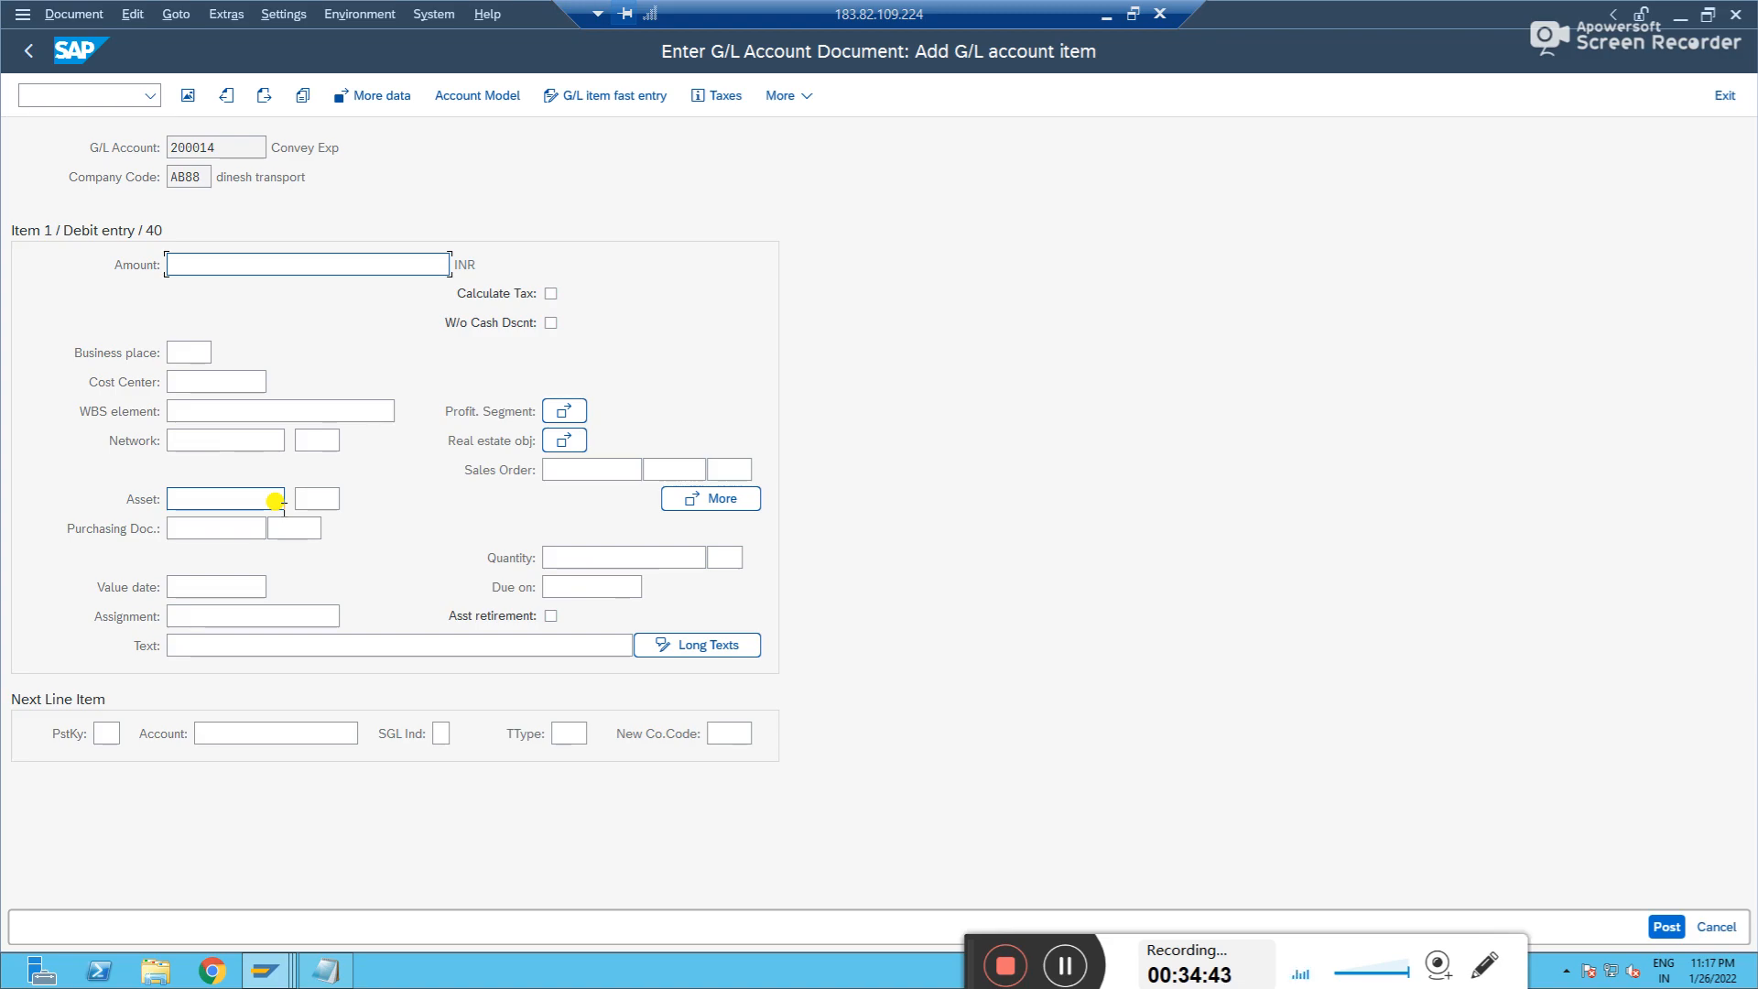
# - Enter an amount of 20000 INR and the text "test" for the debit item
pyautogui.write('20000')
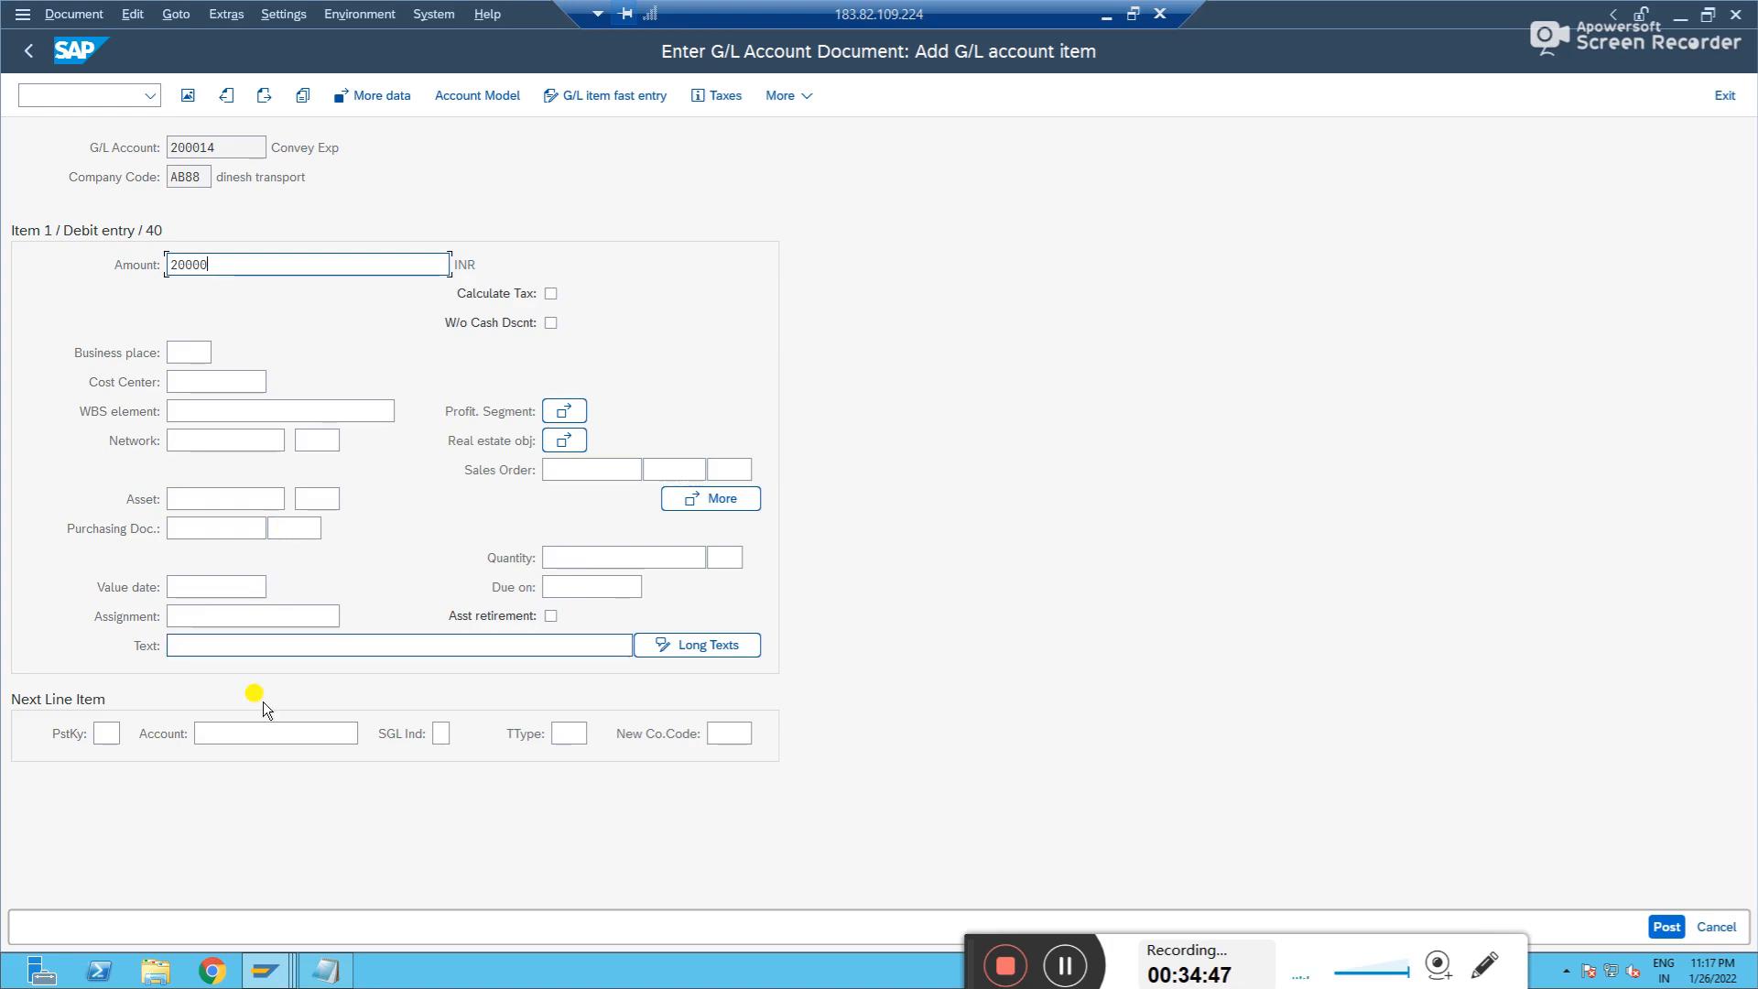
pyautogui.click(236, 645)
pyautogui.write('test')
pyautogui.press('Tab')
# - Add a credit line item with posting key 50 and G/L account 100000
pyautogui.click(107, 732)
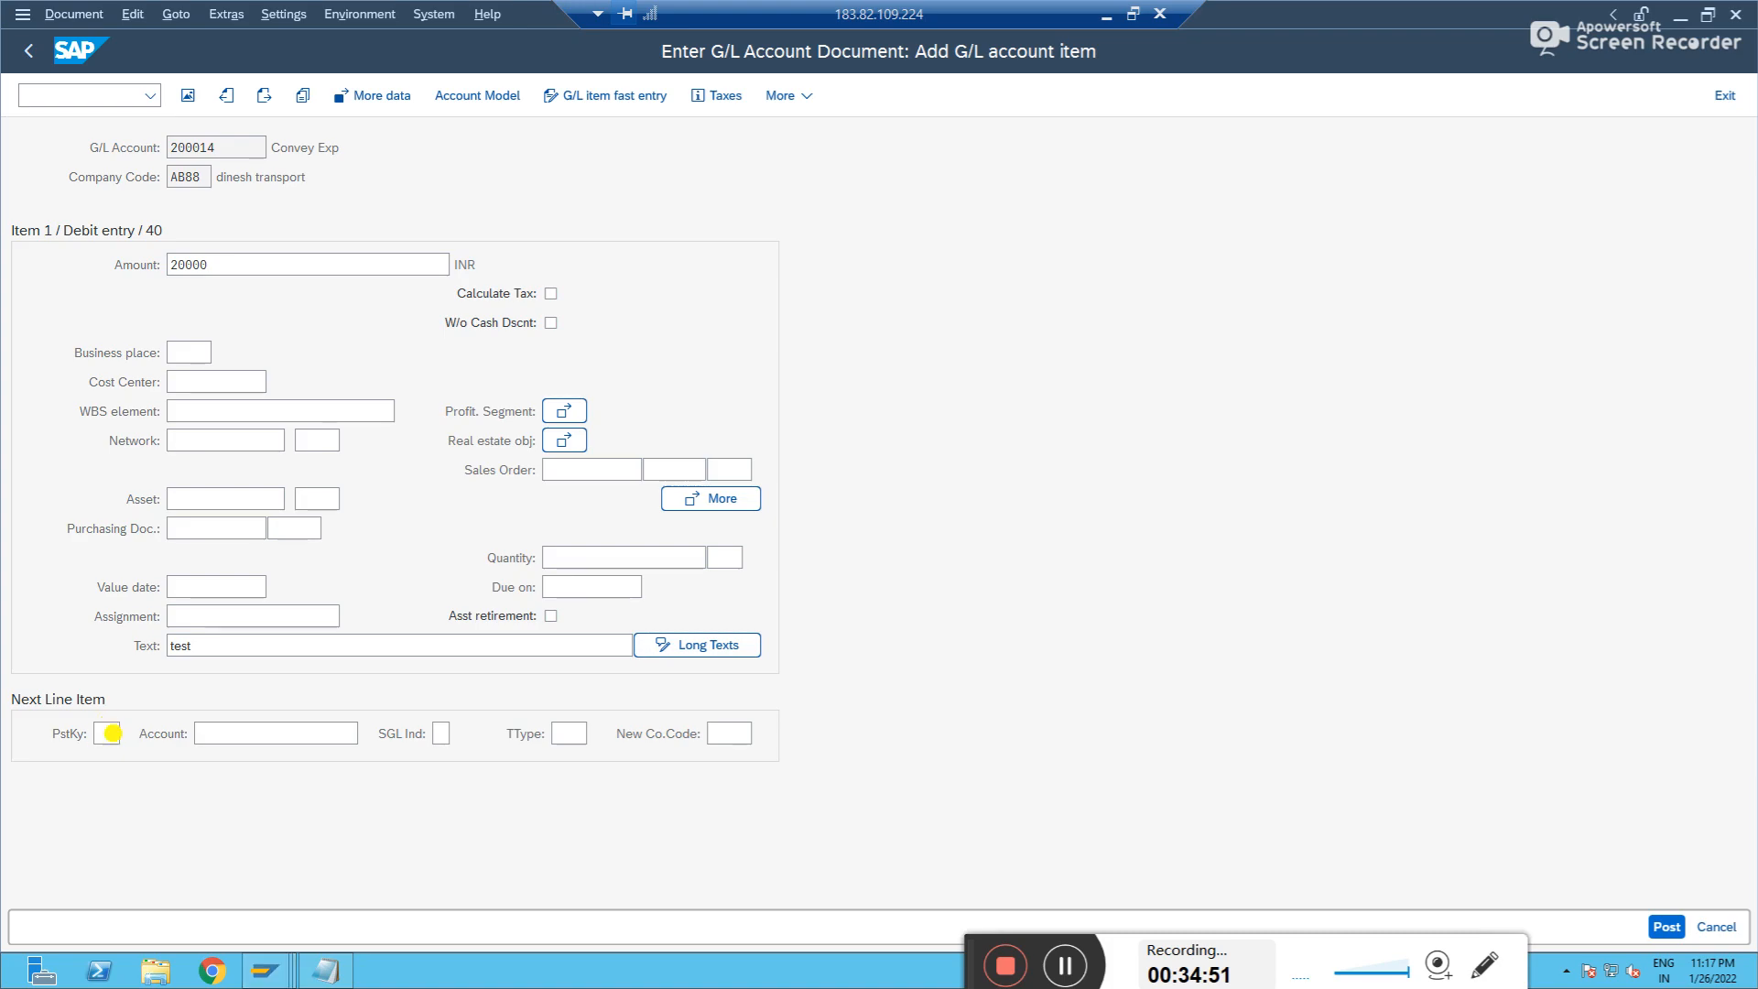
pyautogui.write('50')
pyautogui.press('Tab')
pyautogui.press('Down')
pyautogui.press('Return')
pyautogui.press('Return')
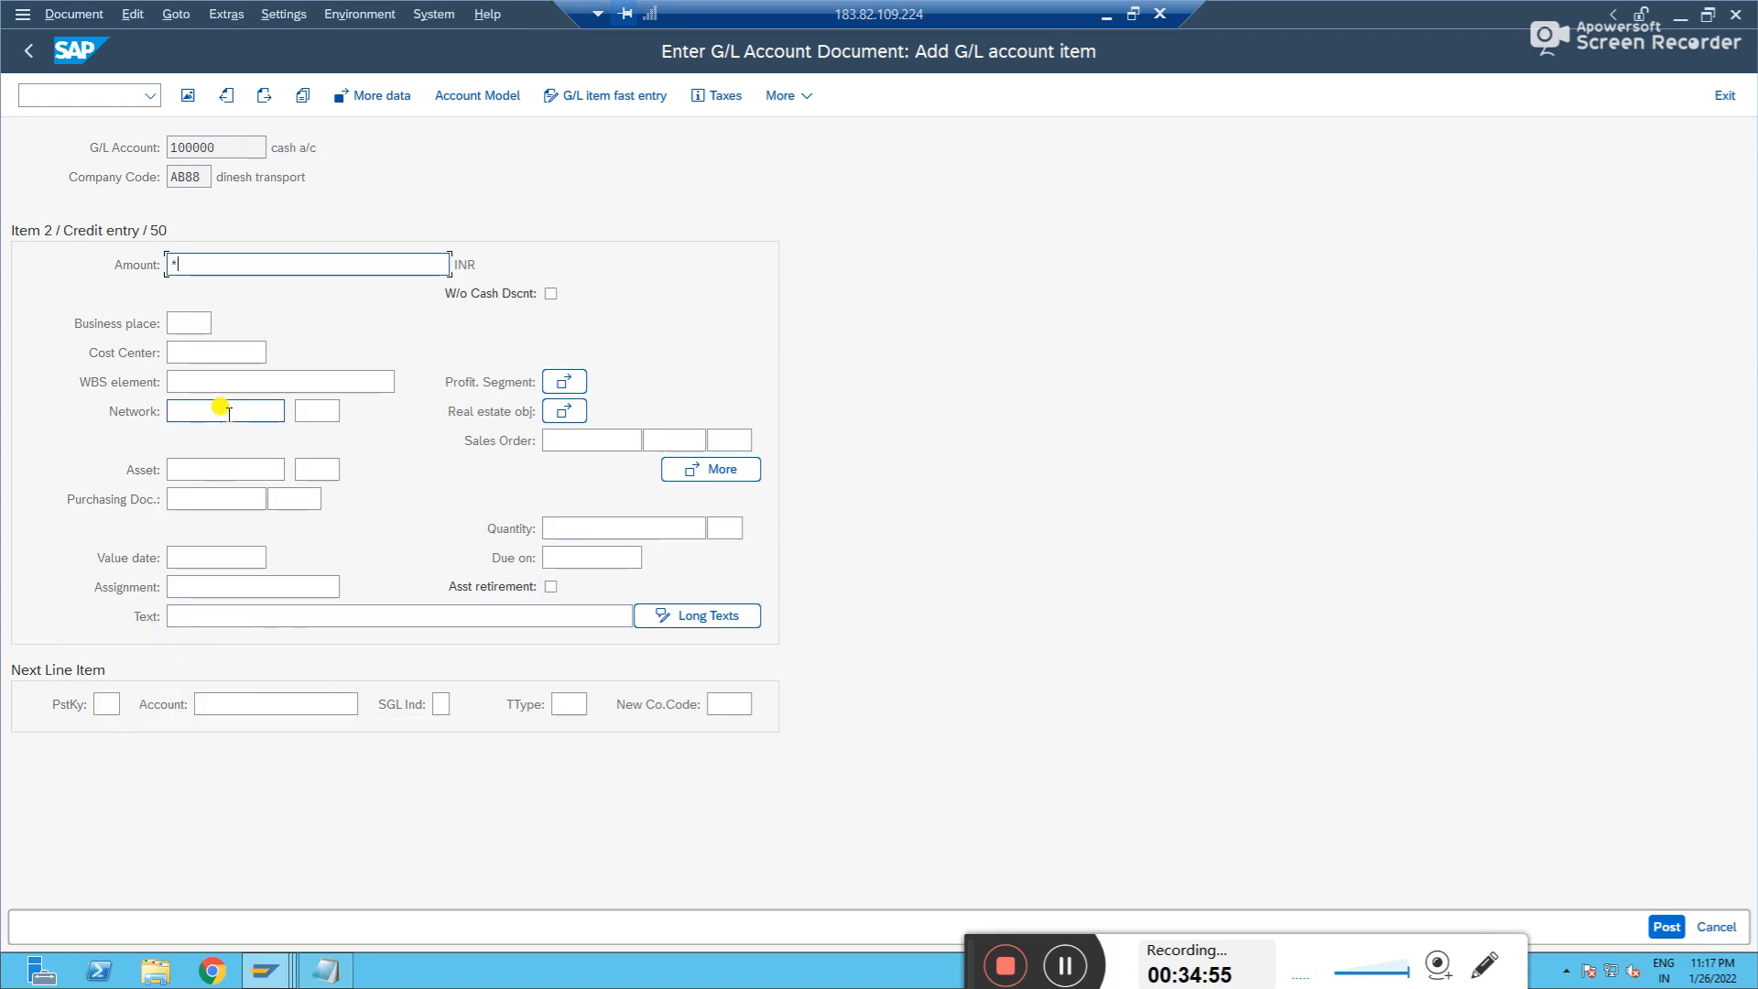
# - Give the credit item the balancing amount and the text "test", review the document overview and post the document
pyautogui.press('Return')
pyautogui.click(225, 612)
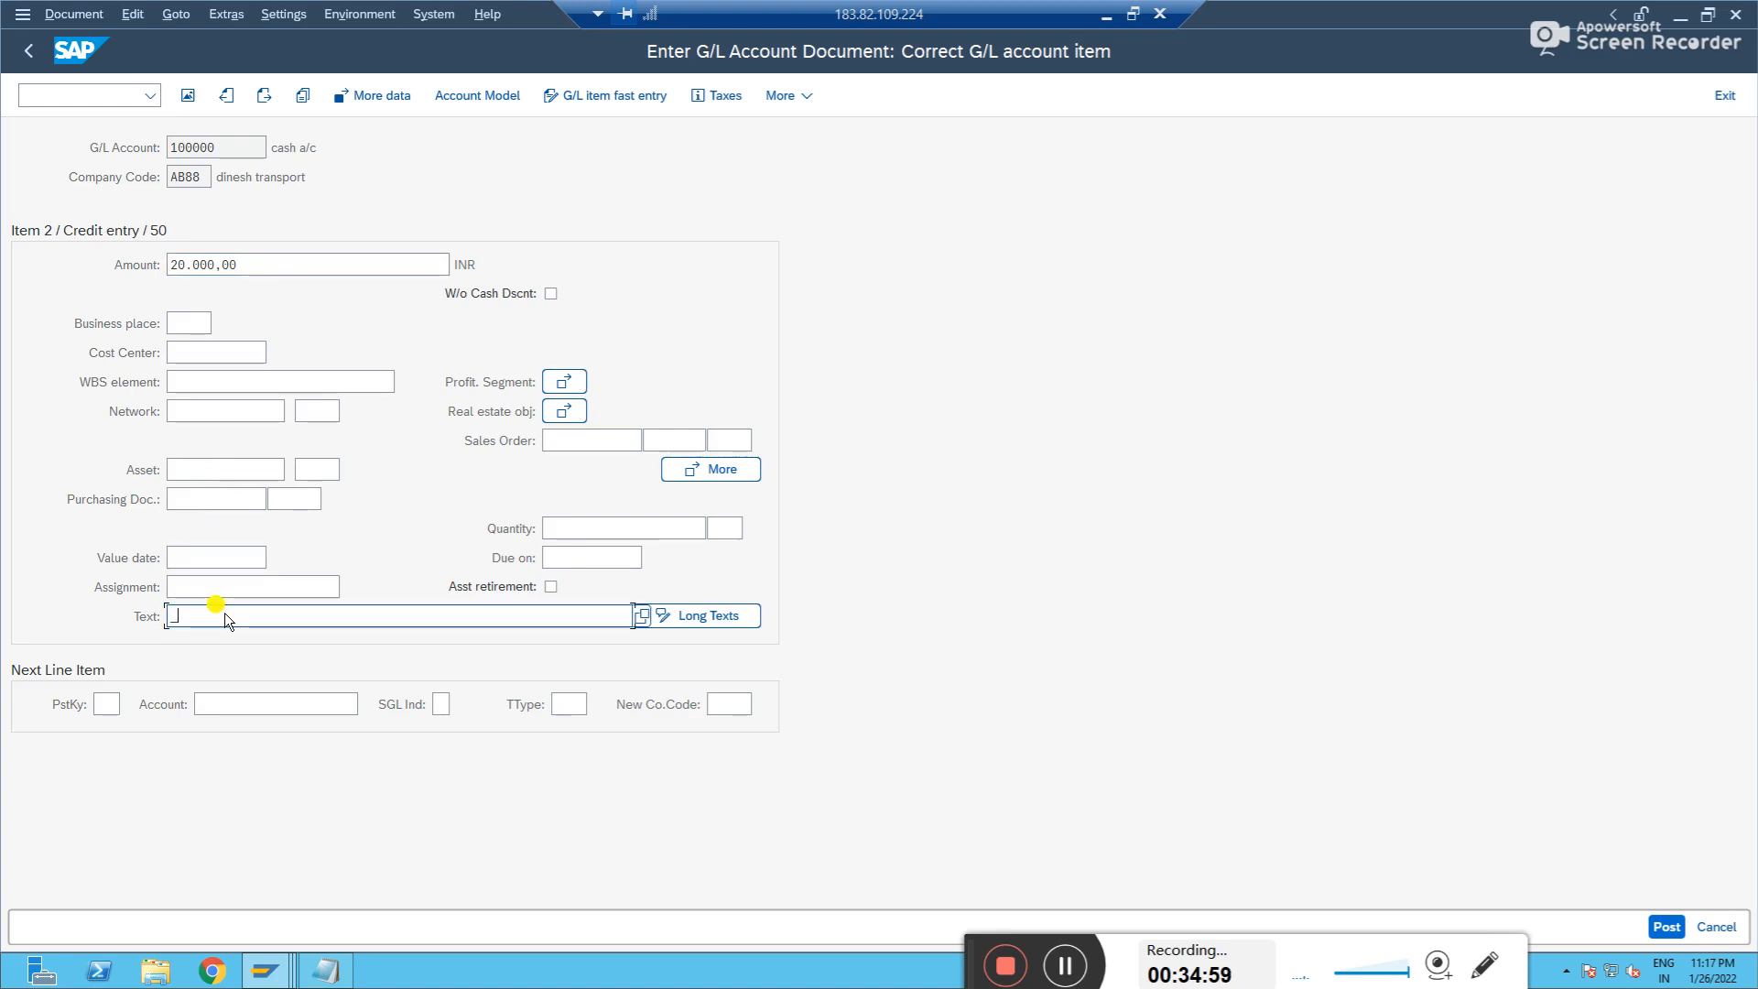
pyautogui.click(226, 614)
pyautogui.click(226, 614)
pyautogui.write('+')
pyautogui.press('Return')
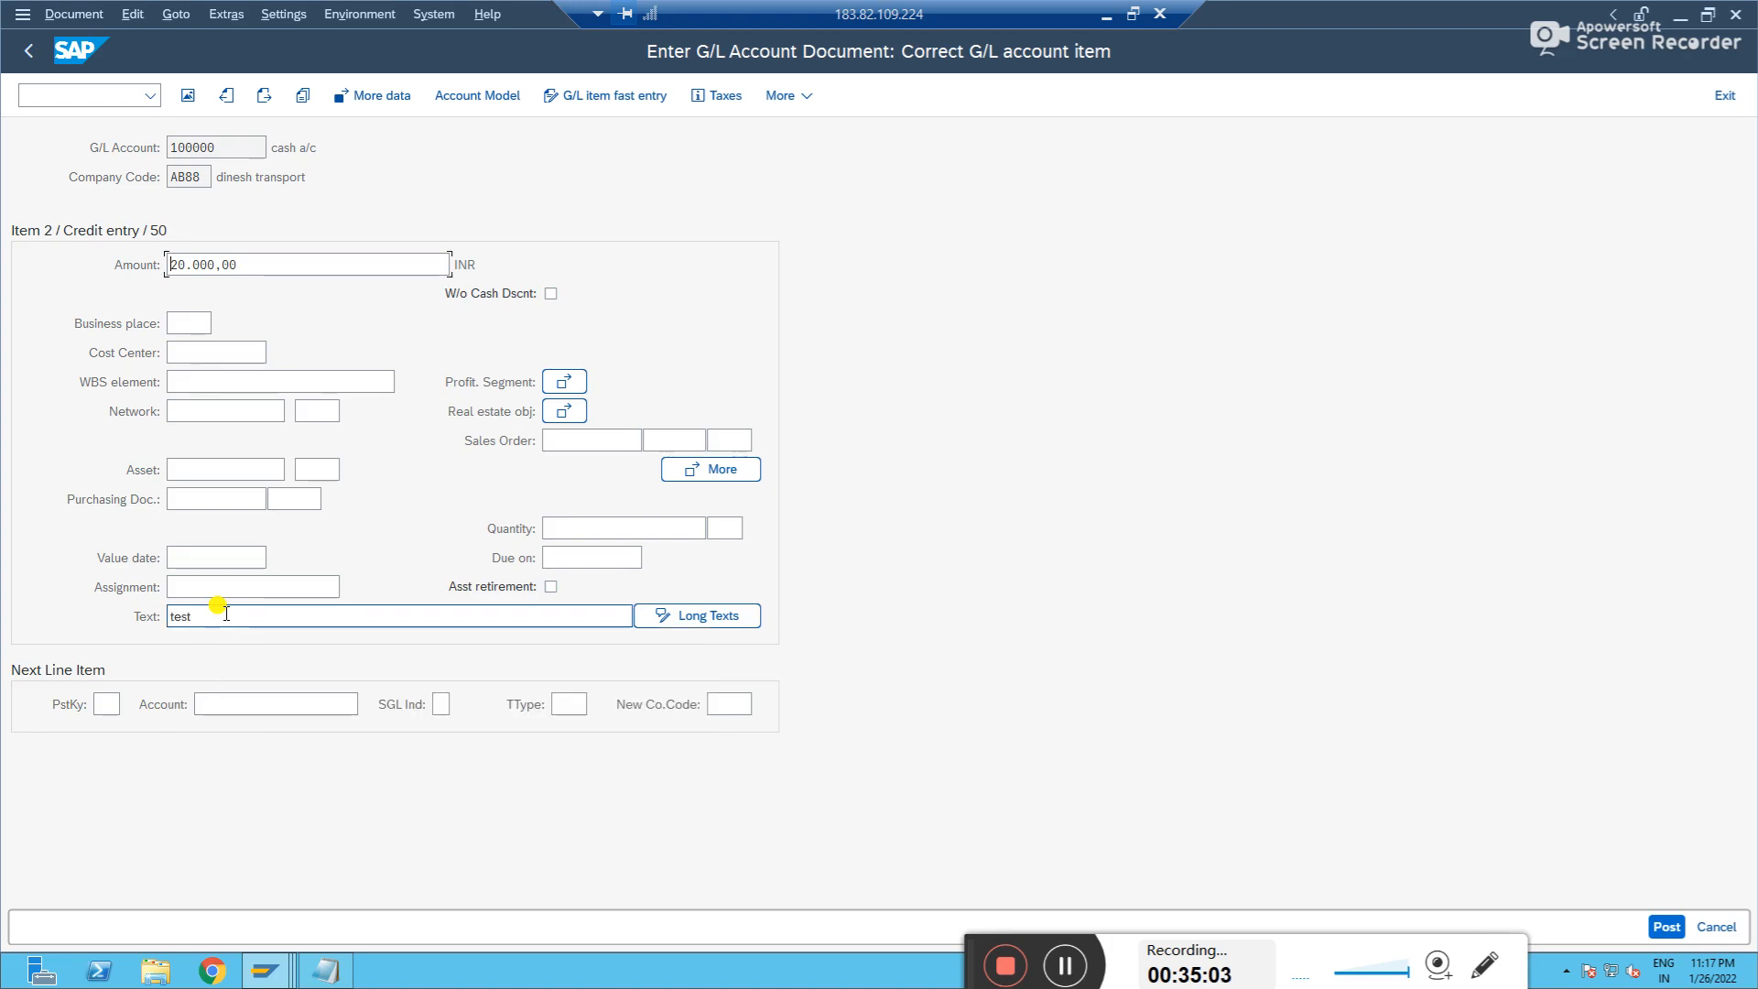
pyautogui.click(187, 95)
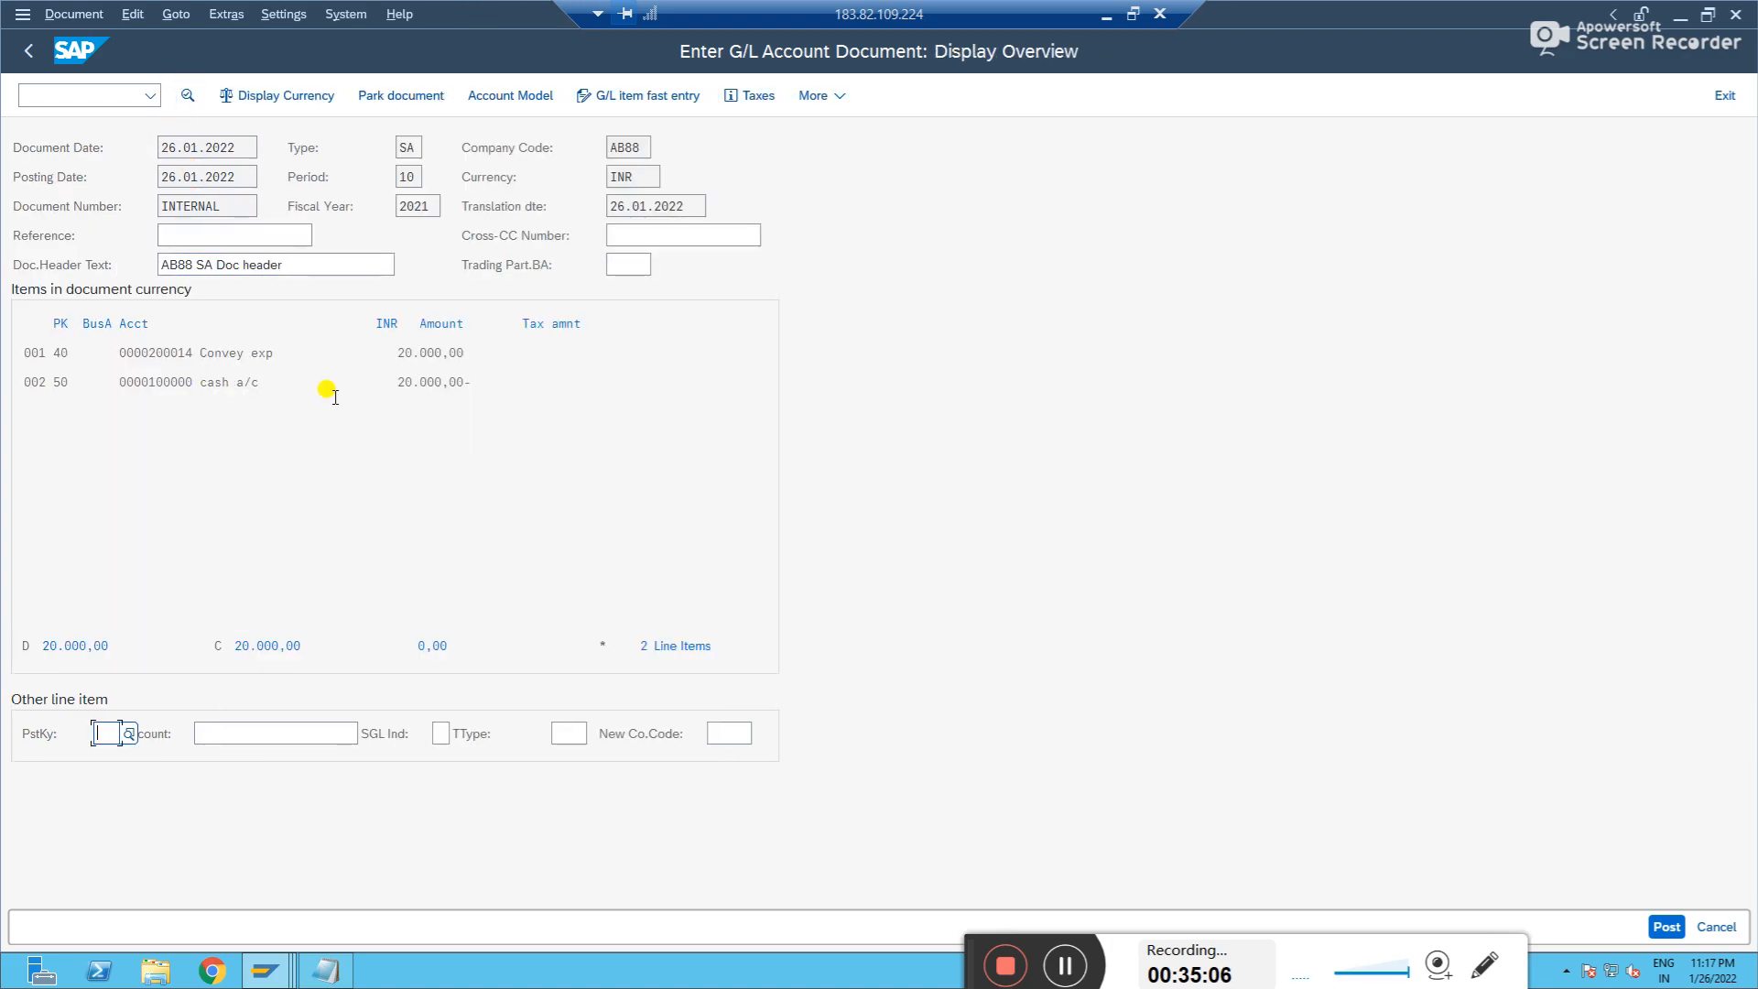
pyautogui.click(1661, 925)
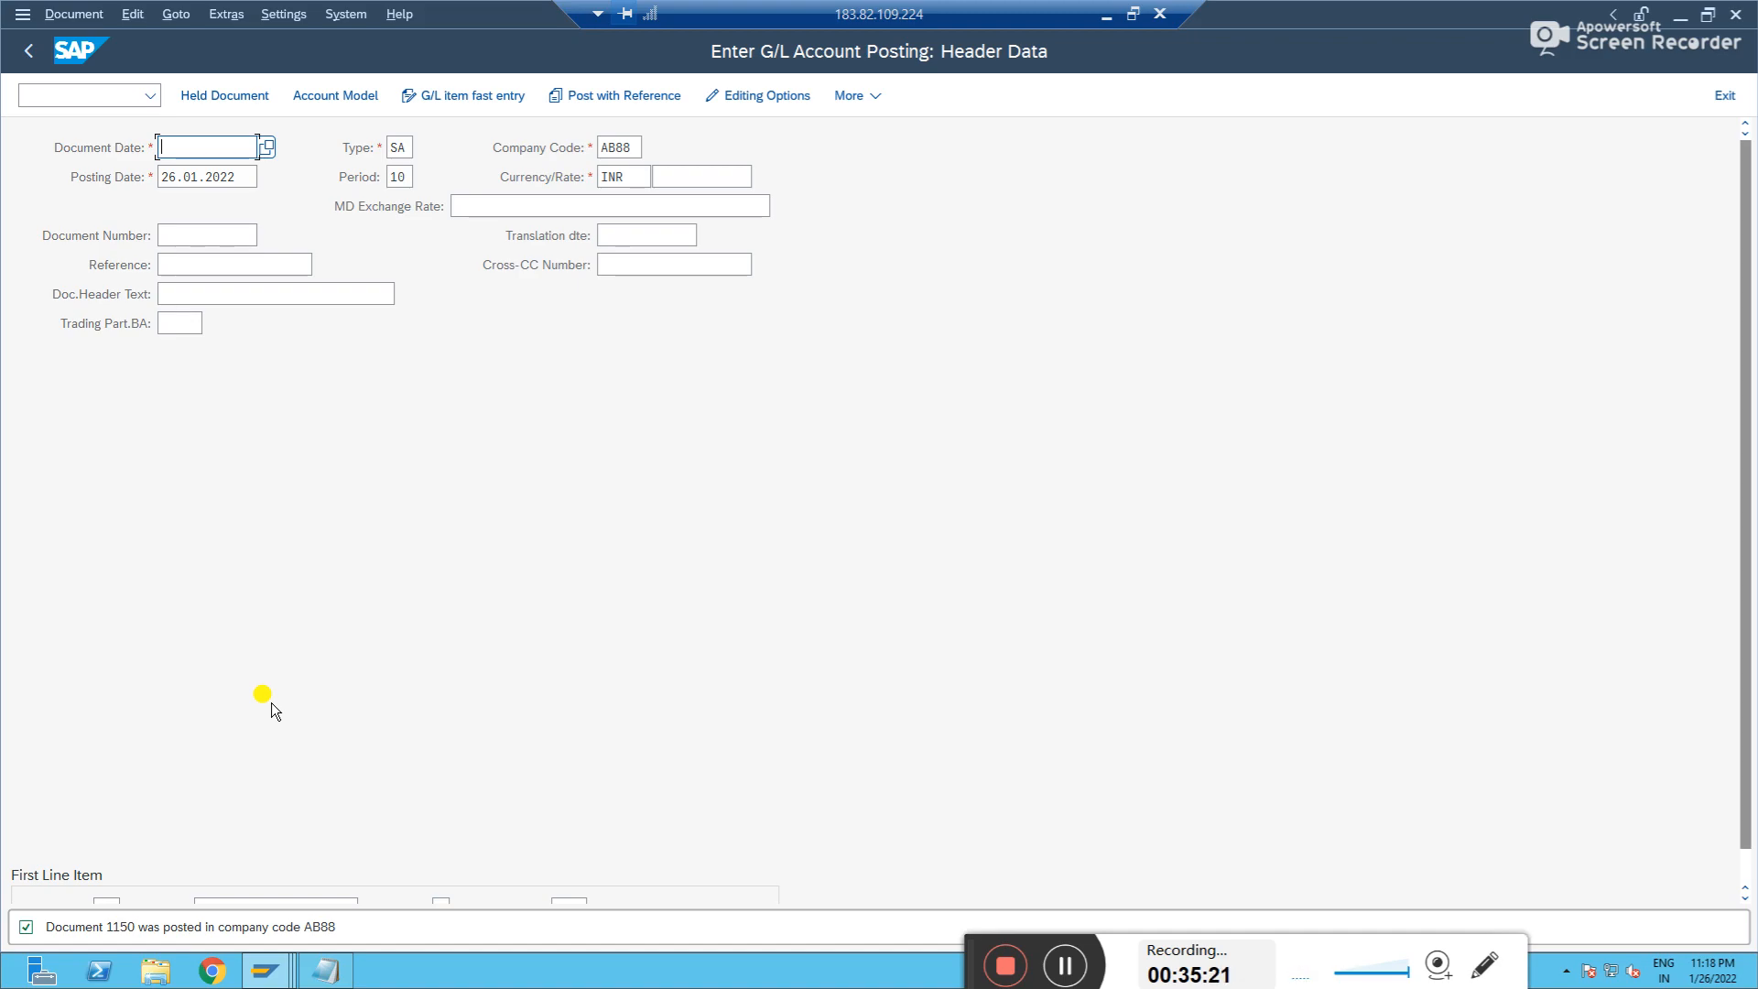
# - Switch to the constants session, reopen Edit Constant for Nonassigned Processes from the IMG and check the profit center assignments of constant Z1000
pyautogui.hotkey('alt', 'Tab')
pyautogui.hotkey('alt', 'Tab')
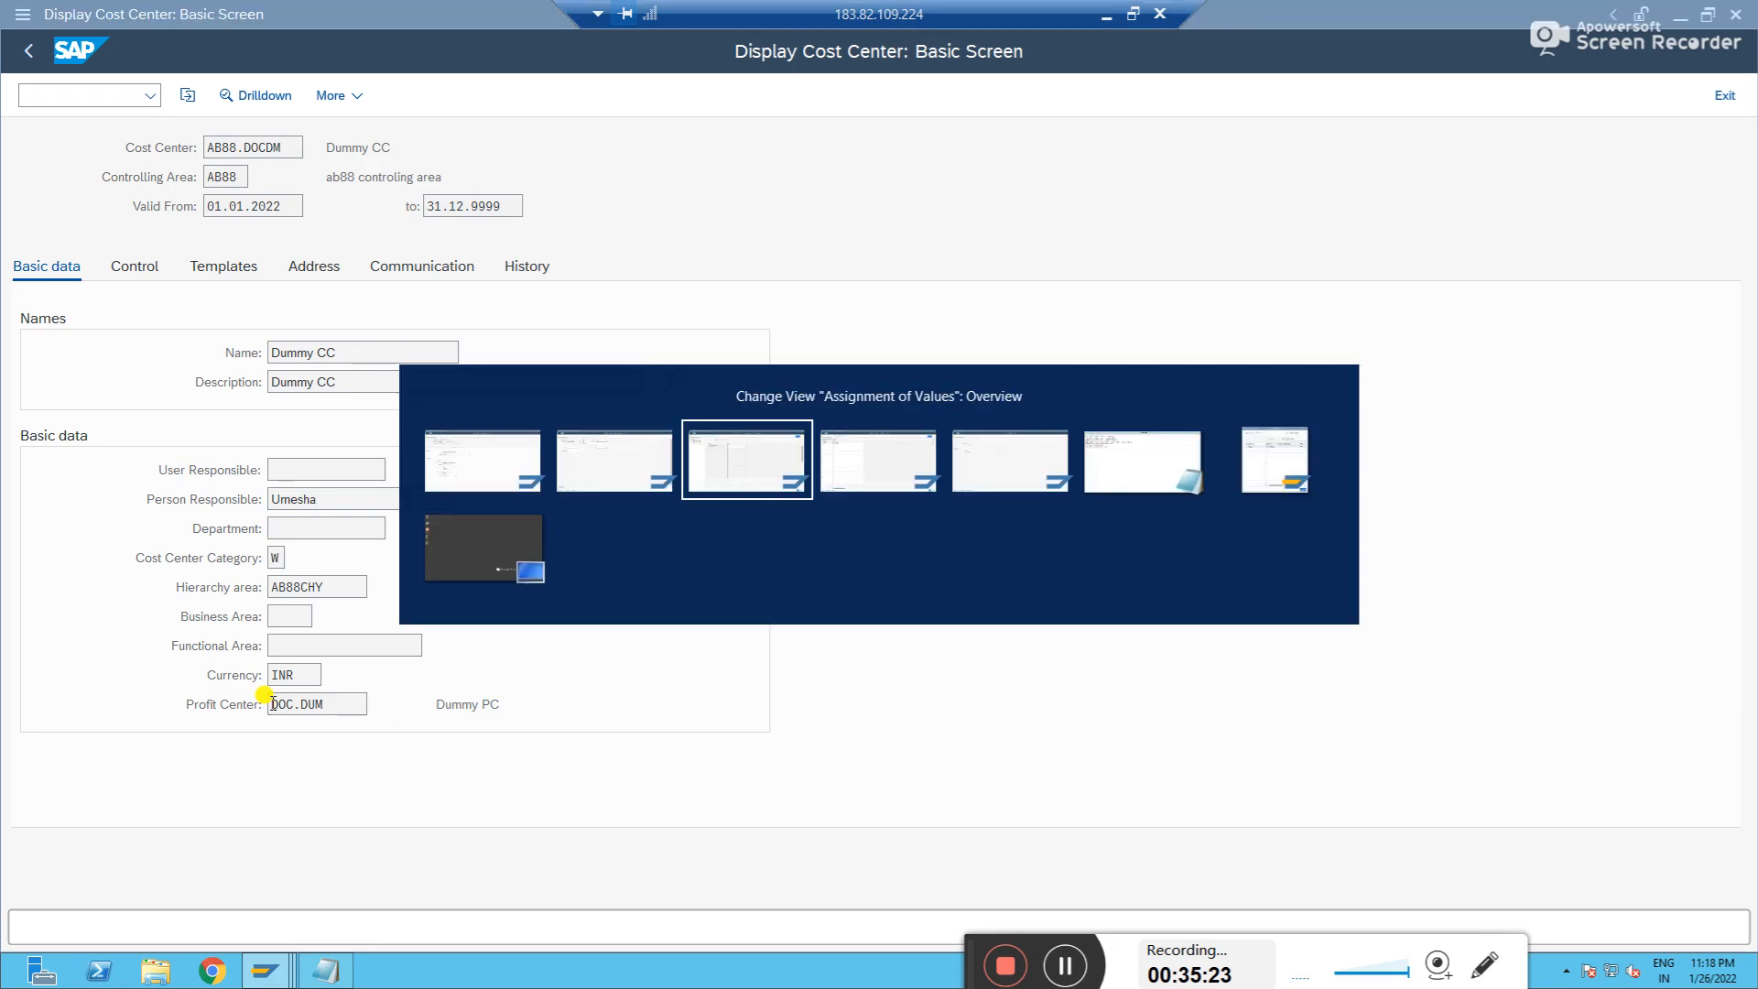
pyautogui.click(25, 58)
pyautogui.click(24, 58)
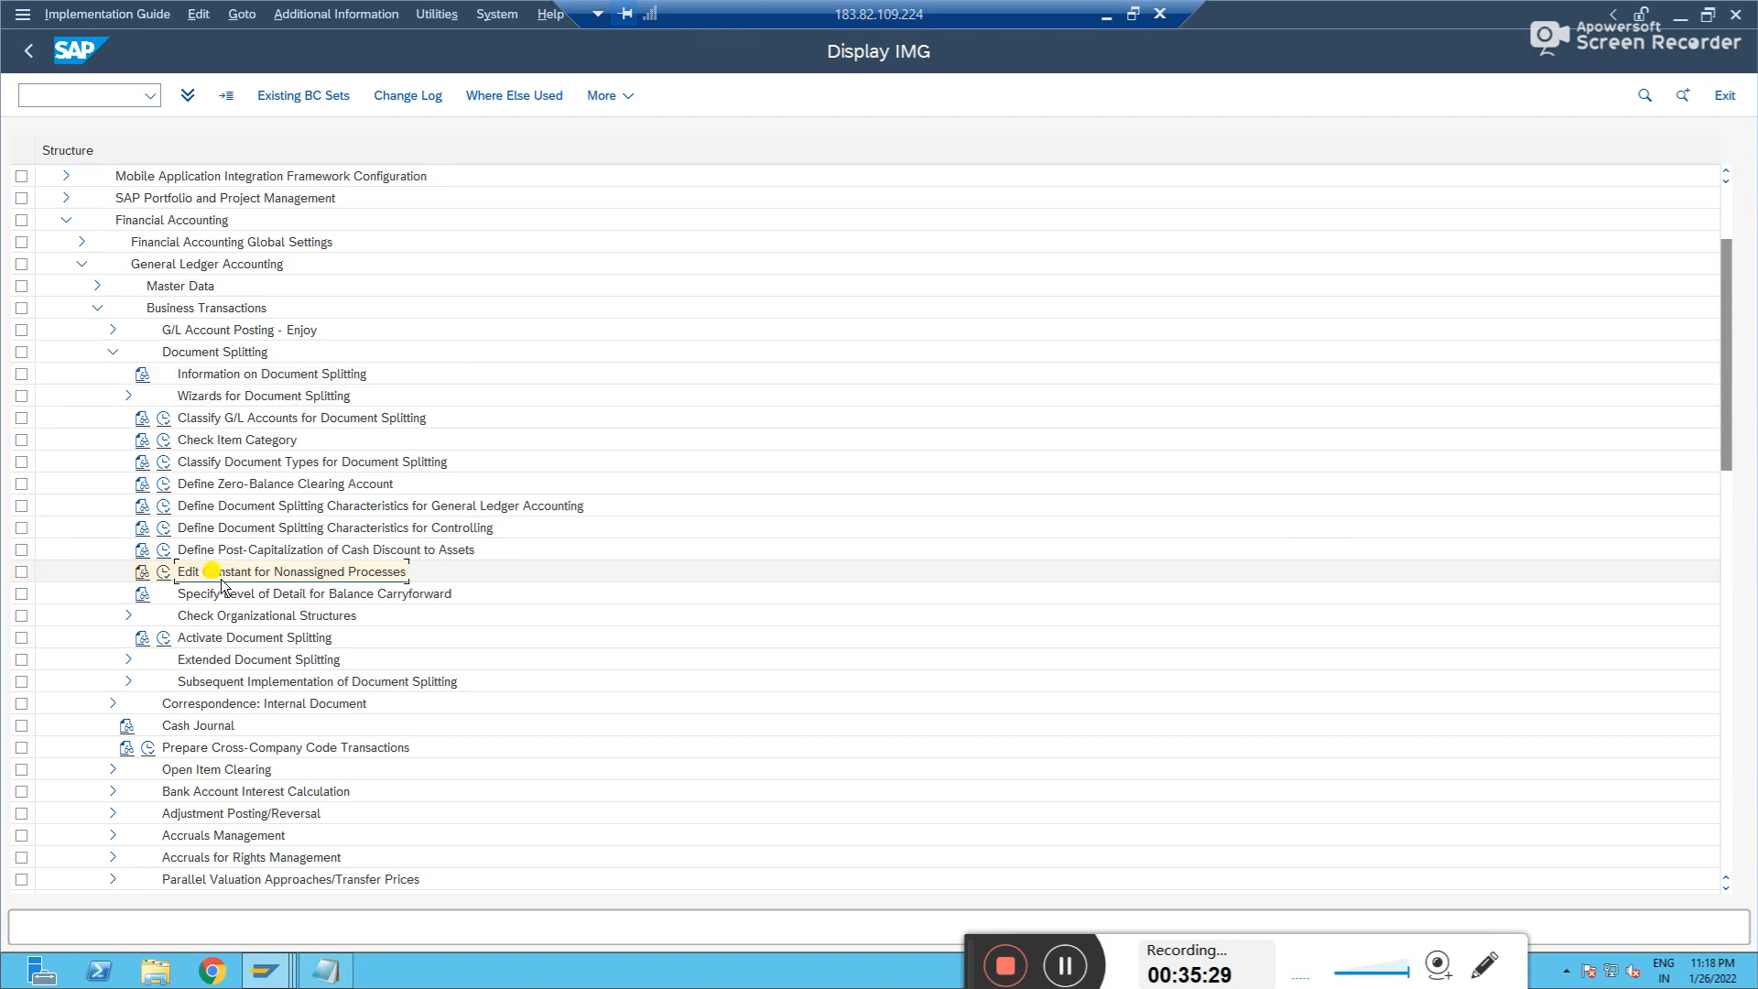
pyautogui.click(164, 572)
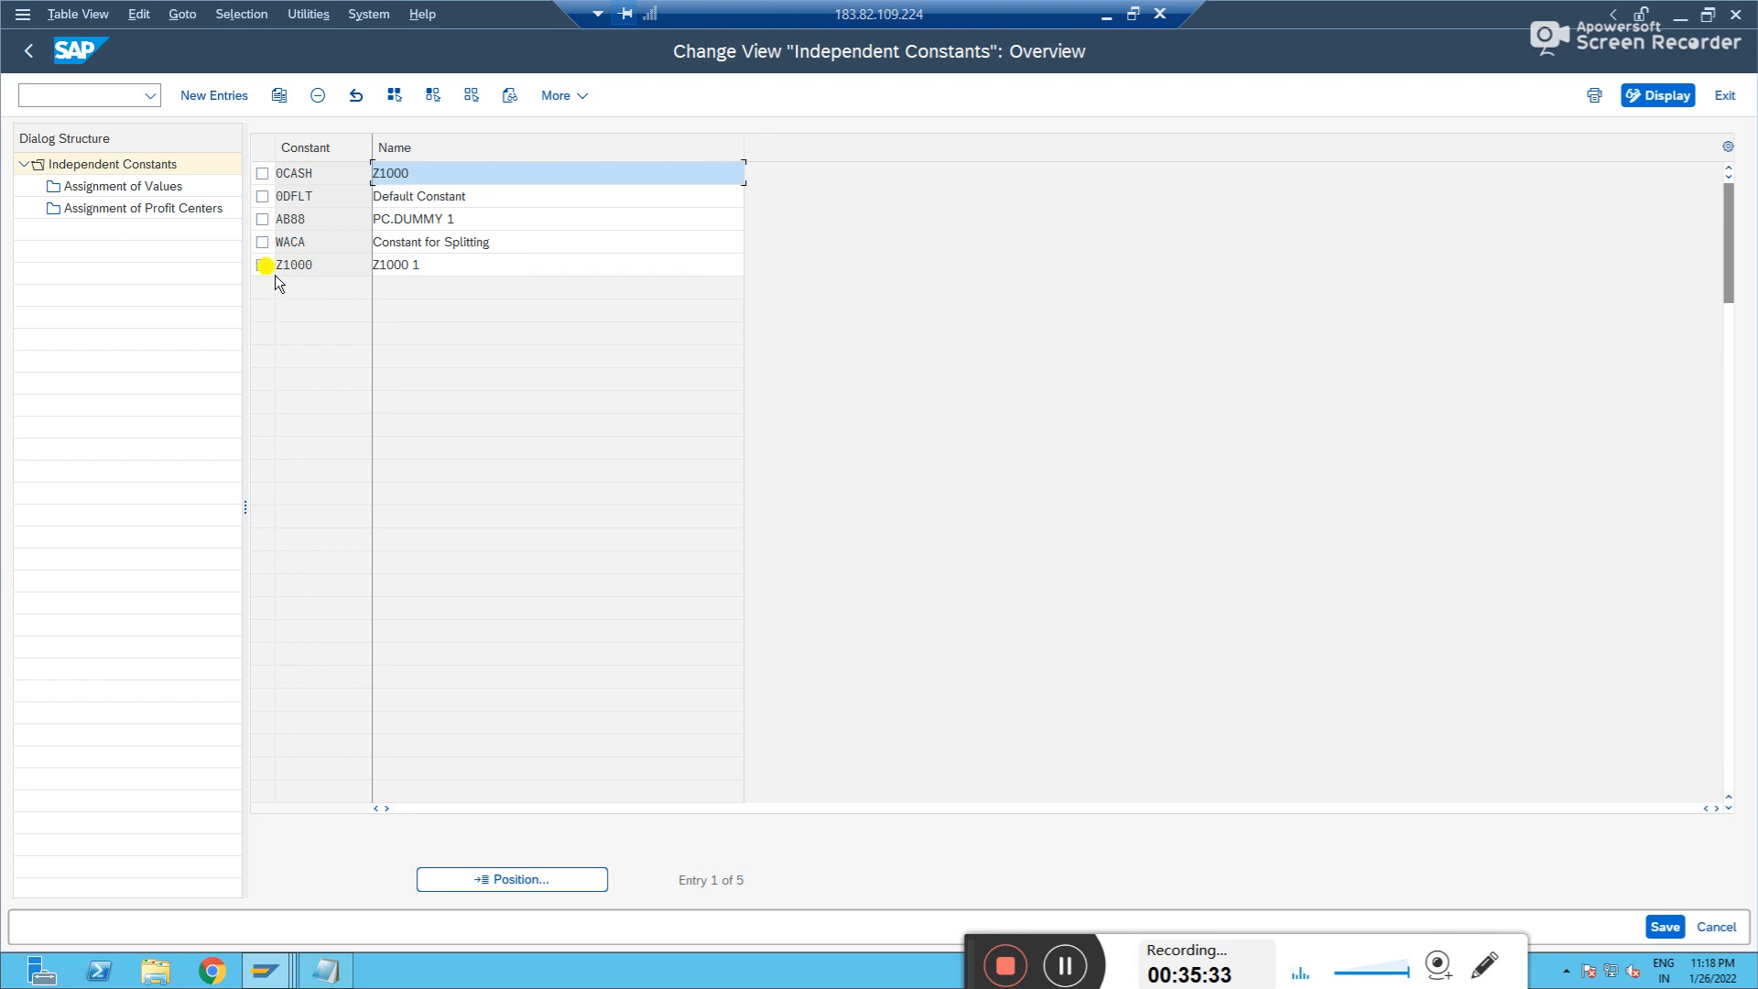
pyautogui.click(263, 264)
pyautogui.click(158, 207)
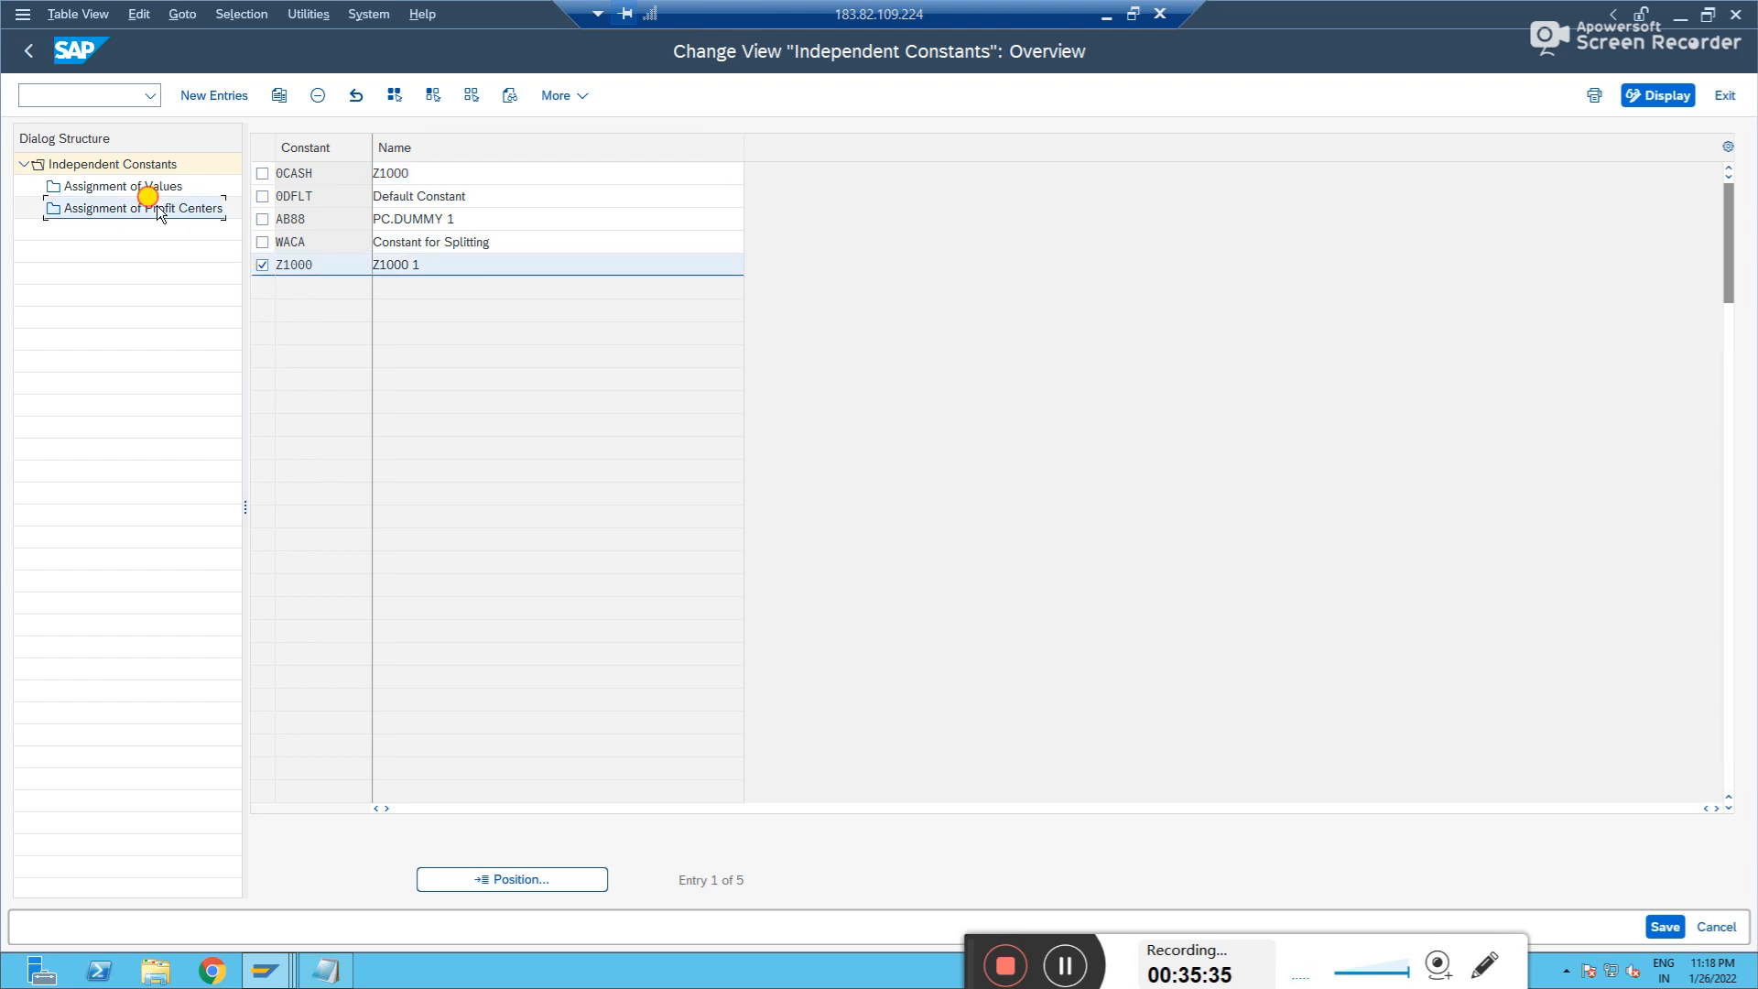
pyautogui.click(531, 265)
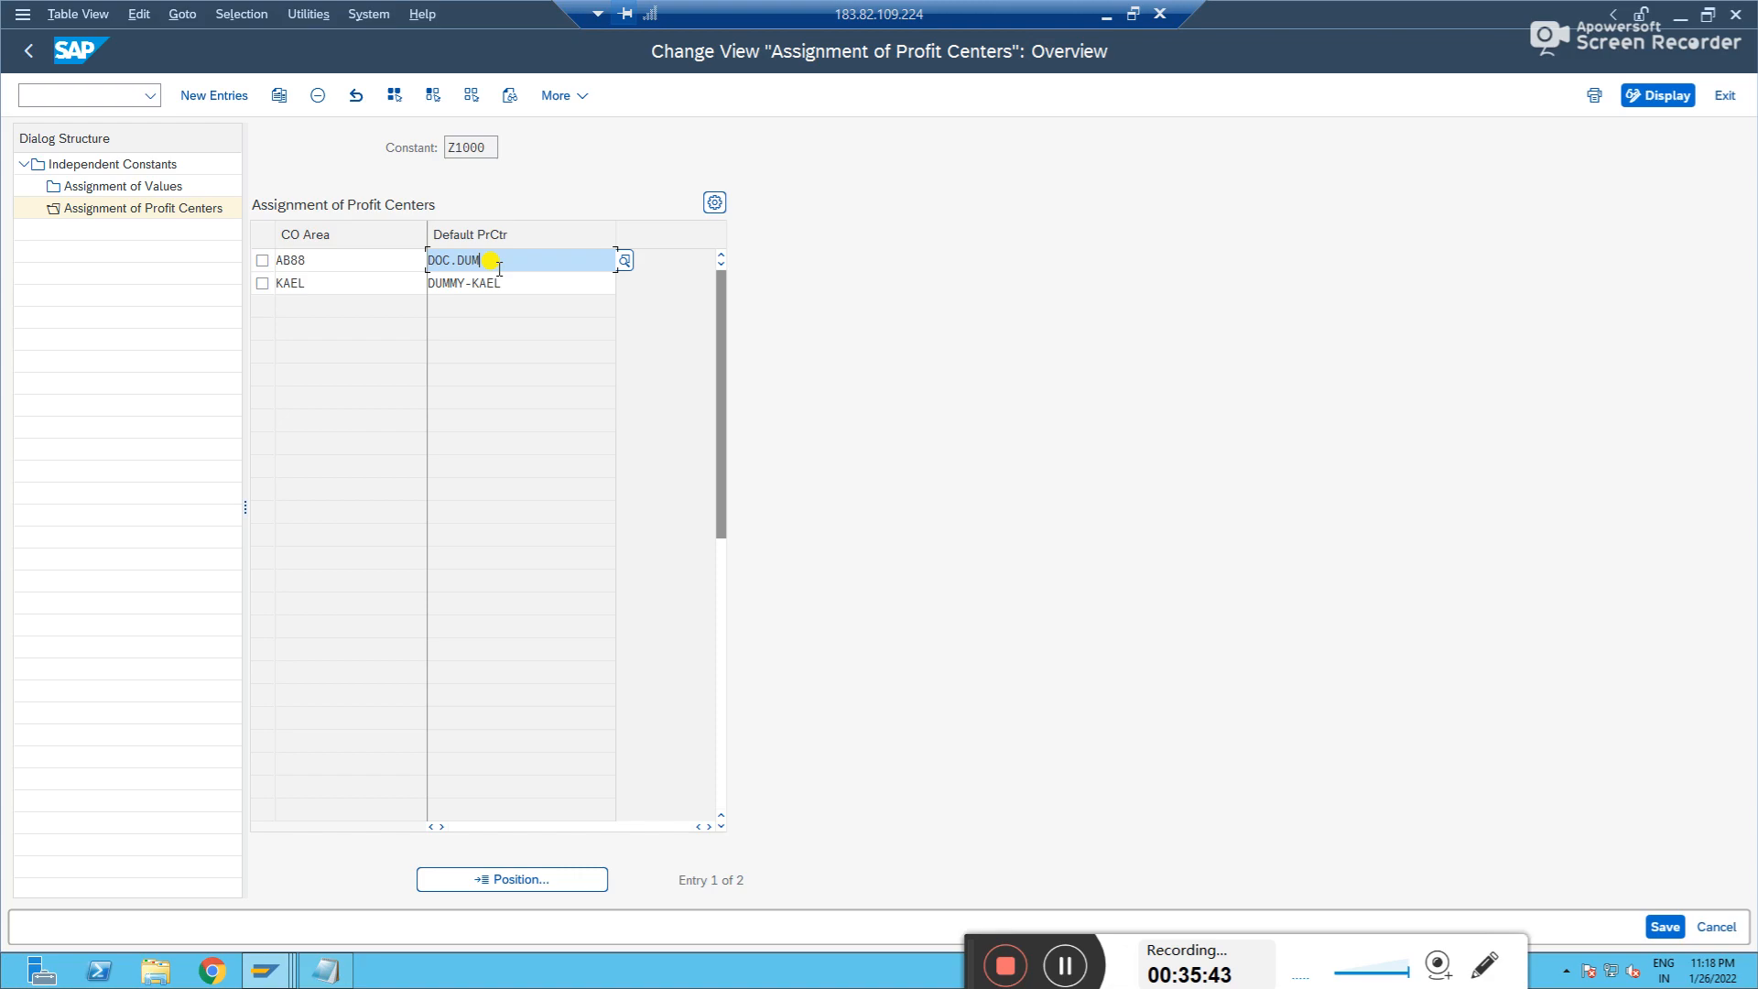
# - Return to the IMG and open Activate Document Splitting to check the constant used for standard account assignment
pyautogui.click(27, 58)
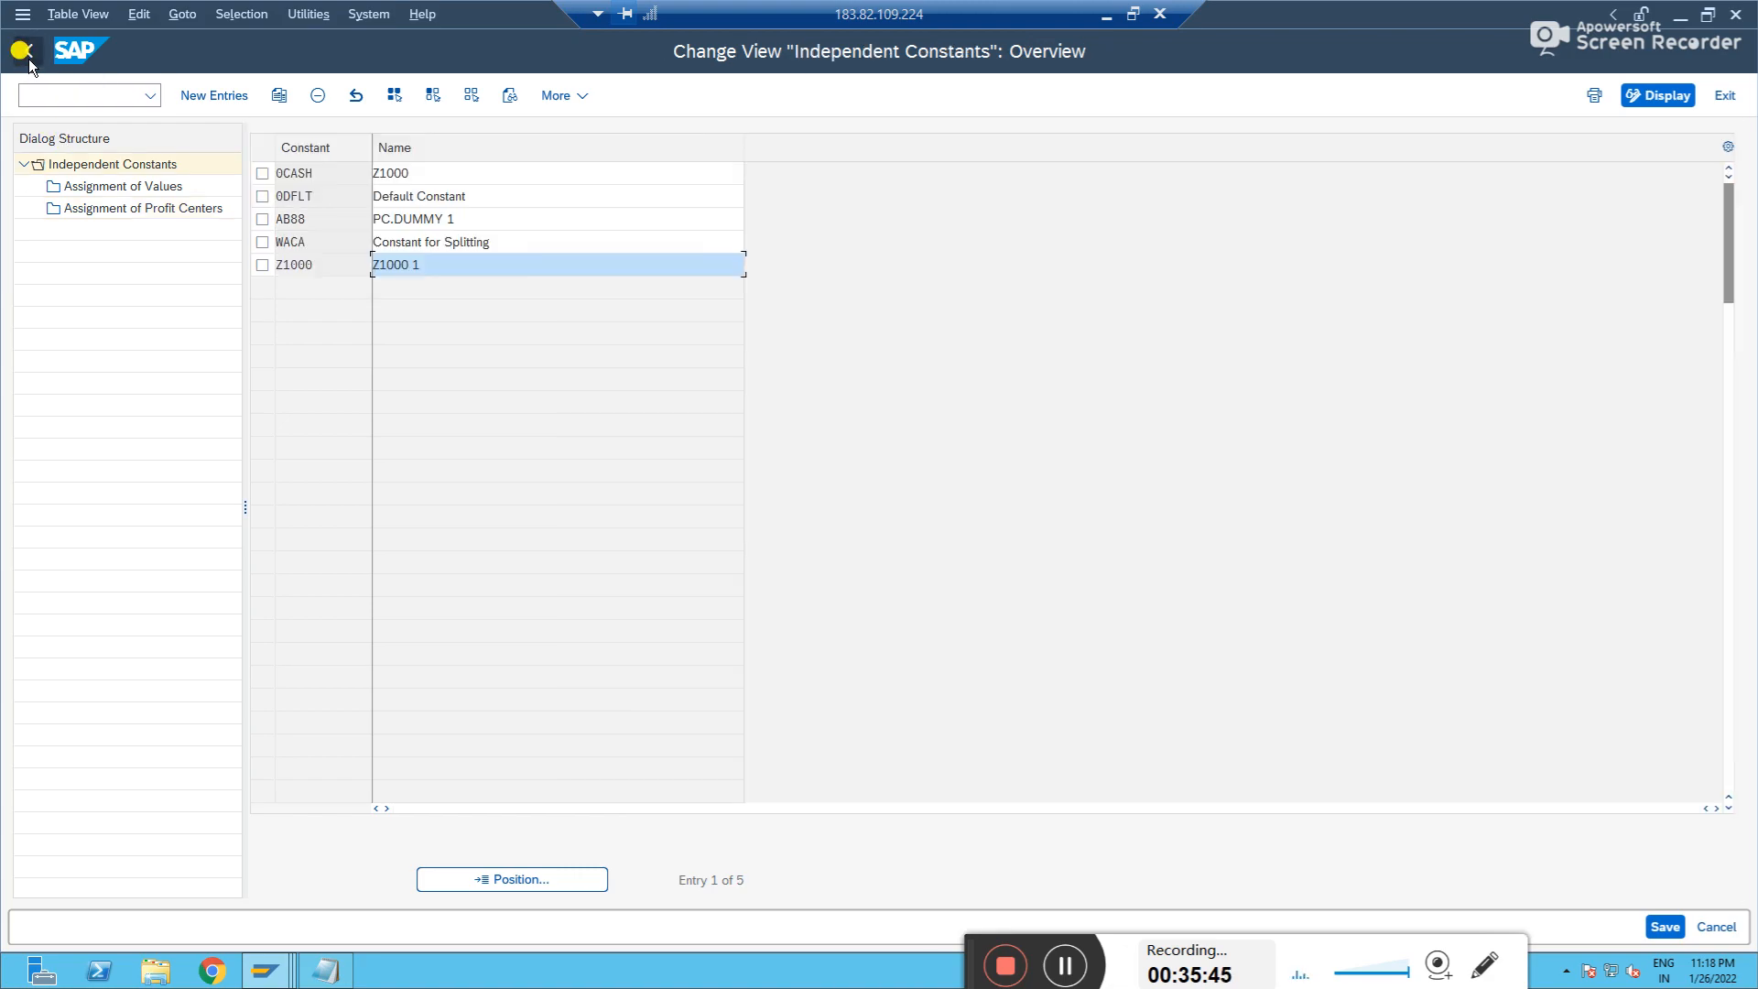
pyautogui.click(30, 58)
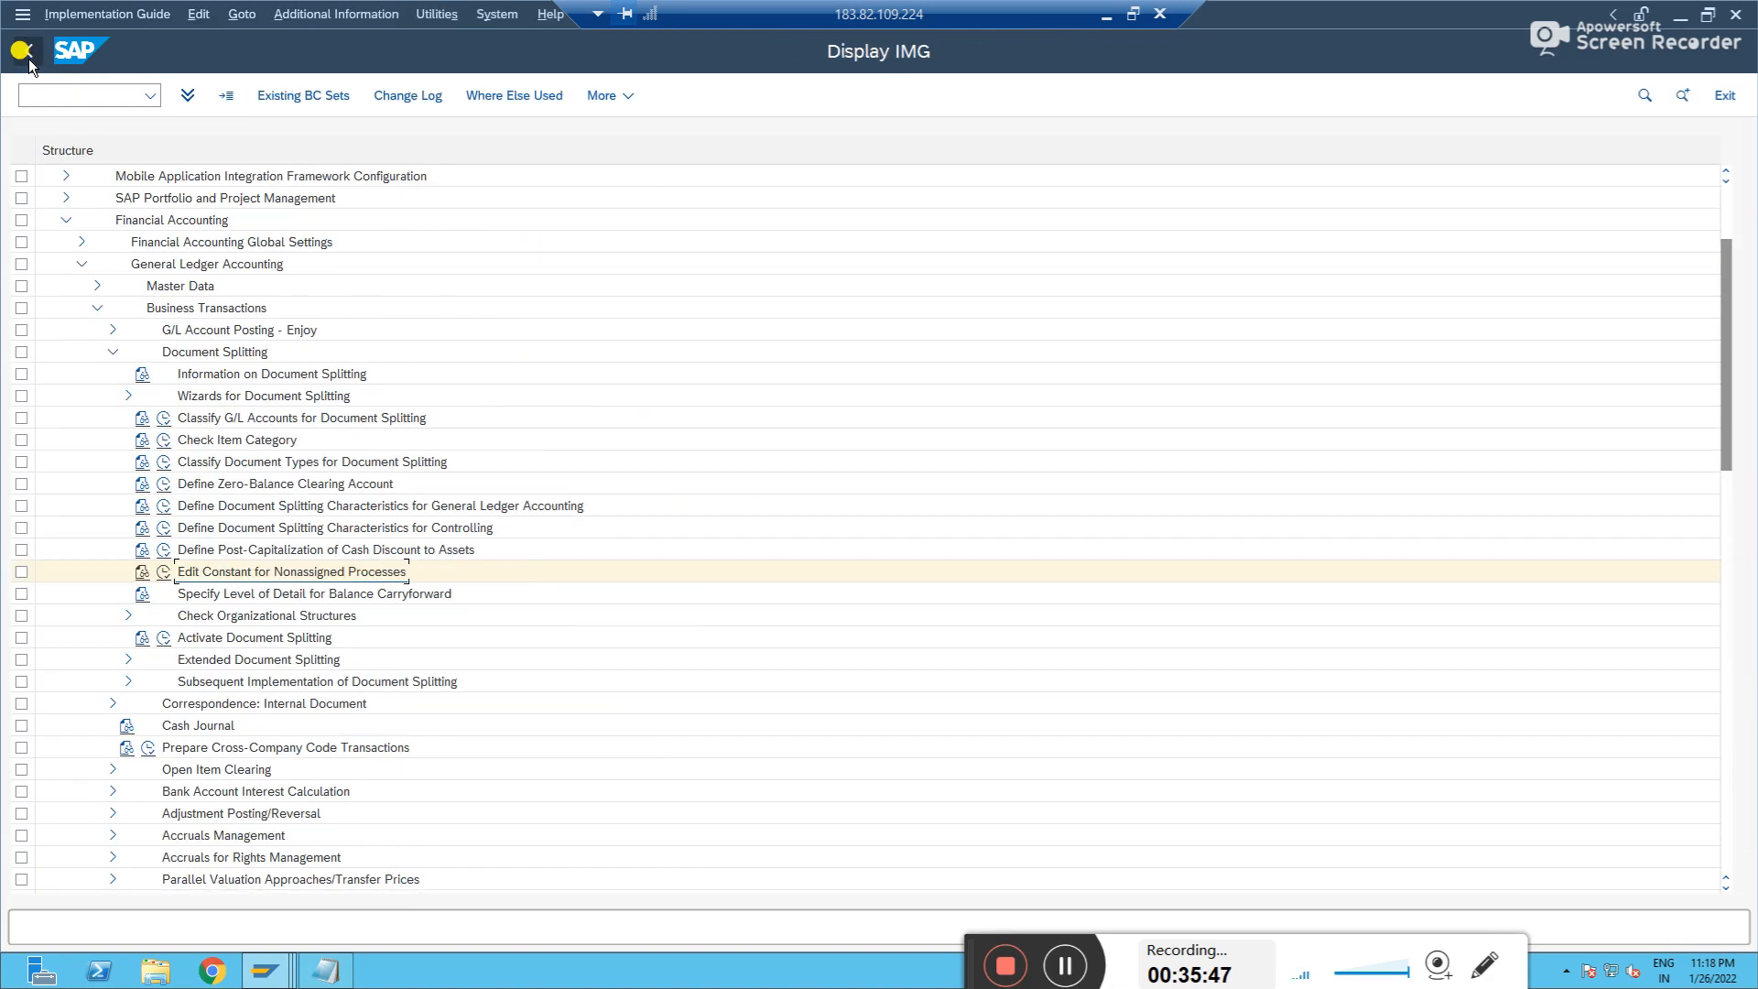
pyautogui.click(165, 639)
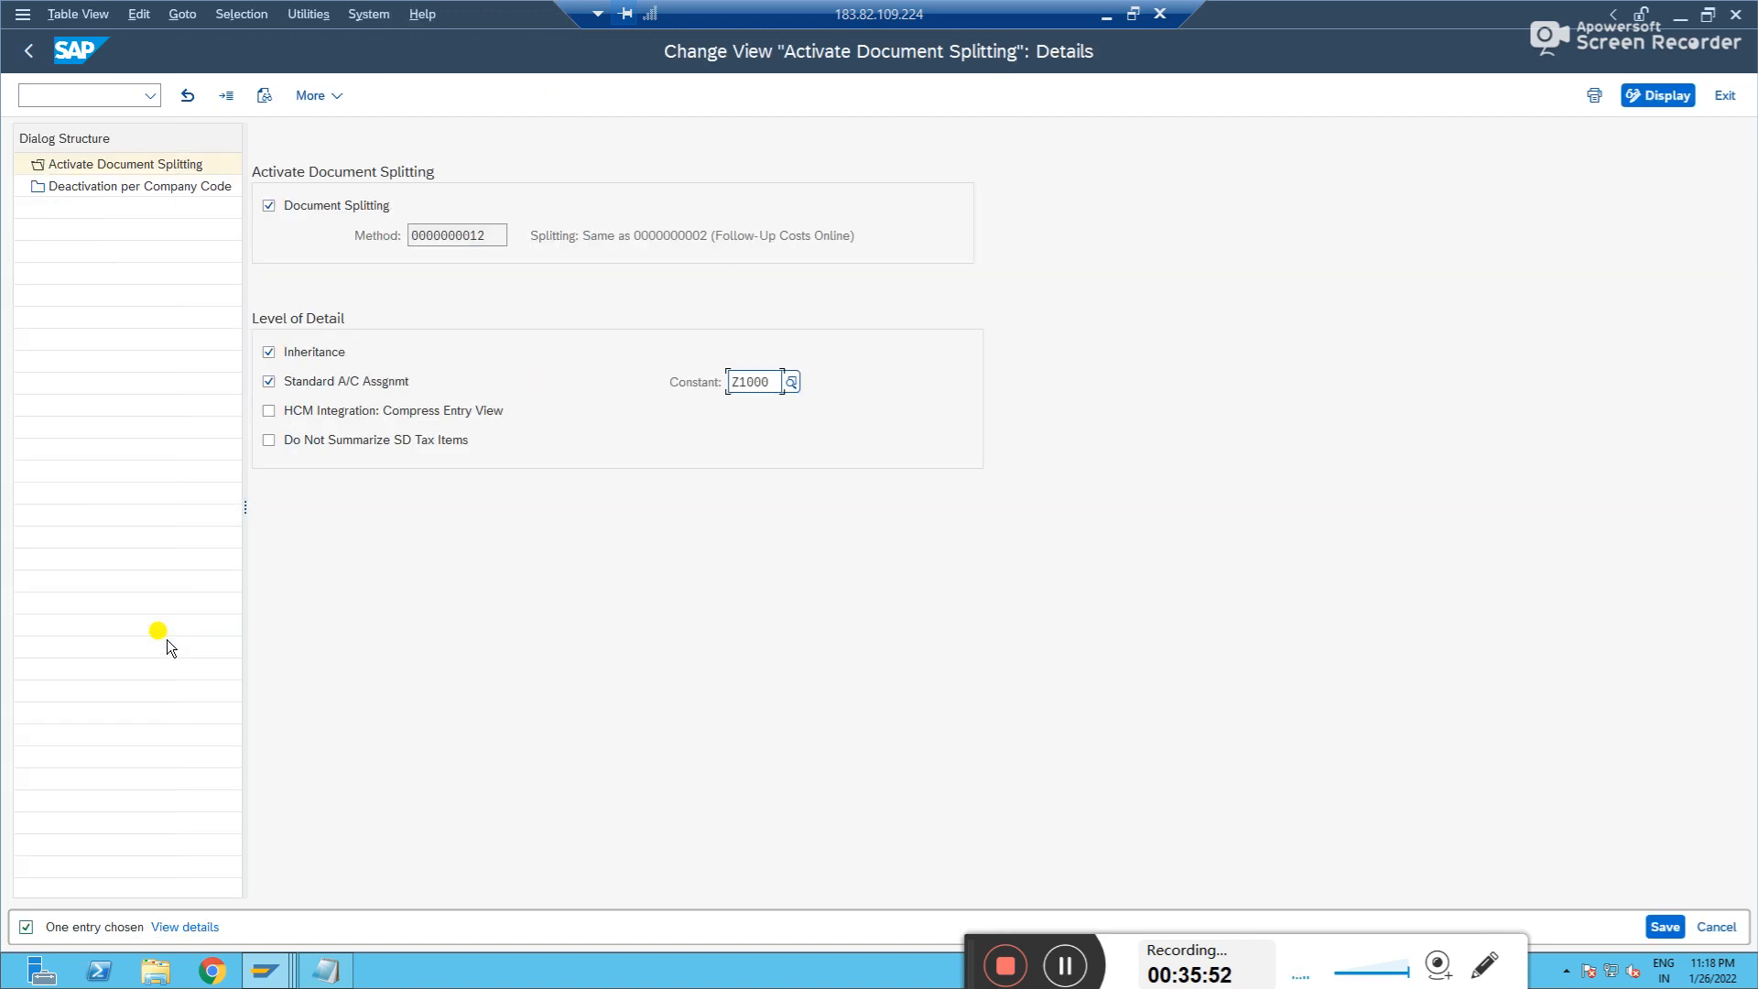
pyautogui.moveTo(774, 381); pyautogui.dragTo(658, 394)
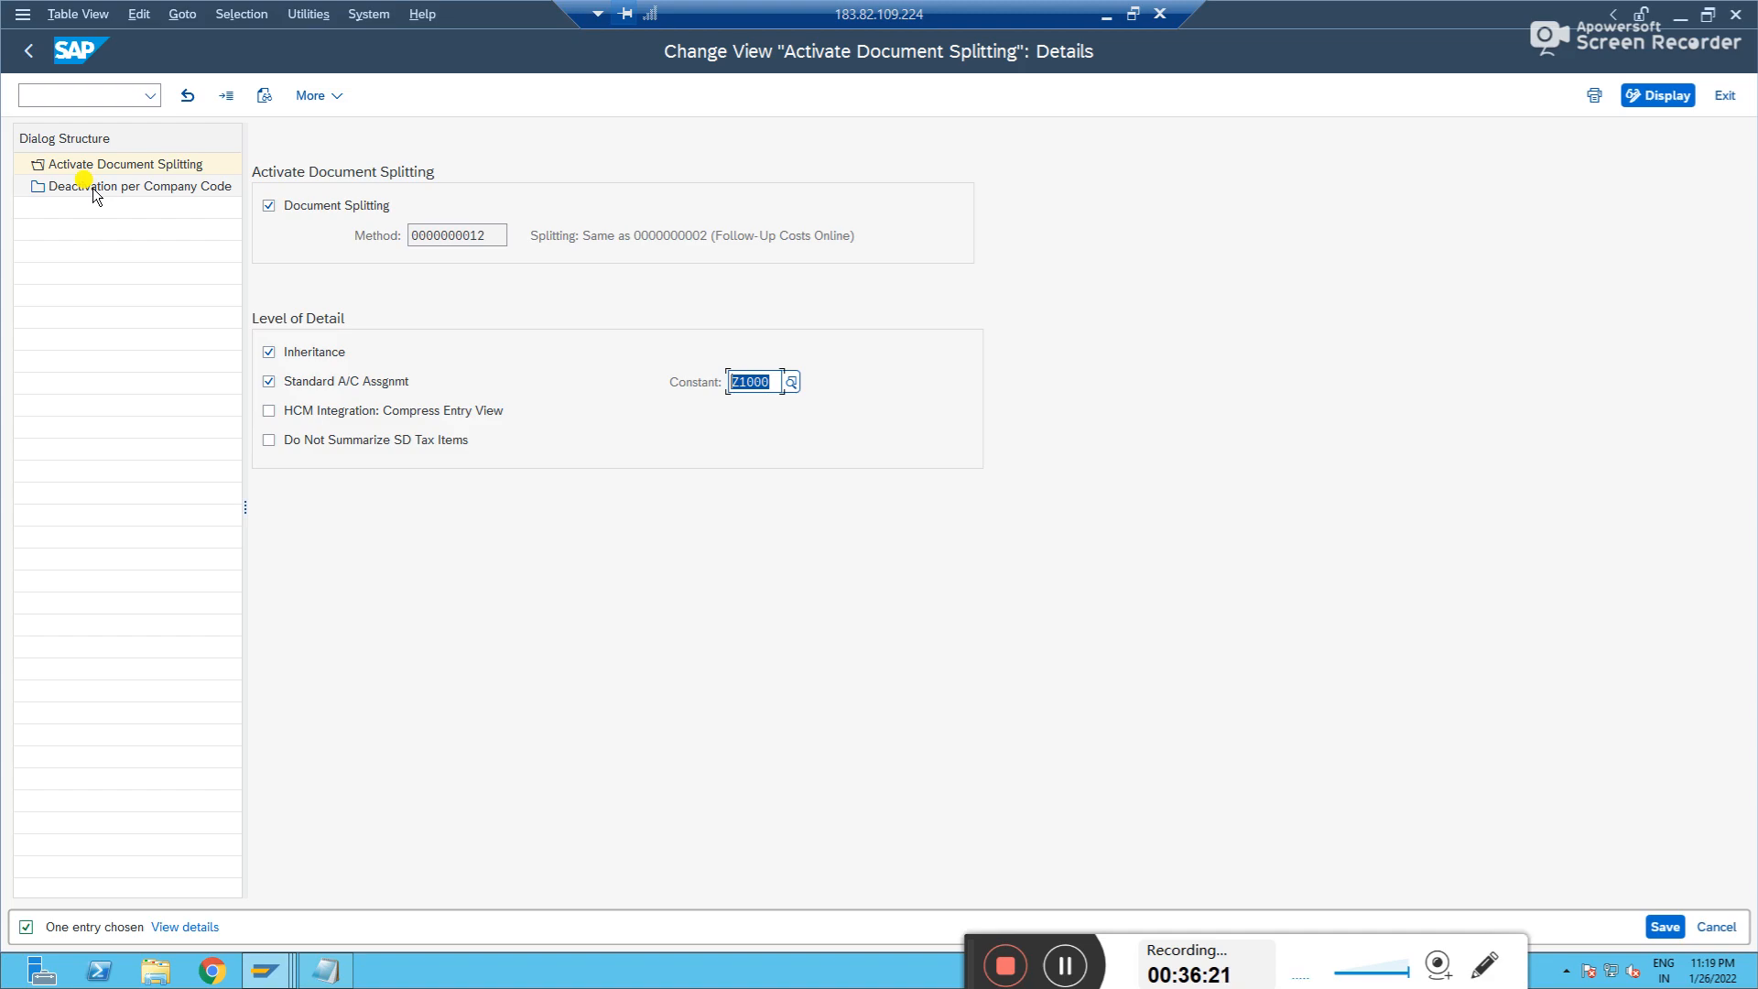
# - Switch to the G/L posting session and display the document just posted
pyautogui.hotkey('alt', 'Tab')
pyautogui.hotkey('alt', 'Tab')
pyautogui.press('Tab')
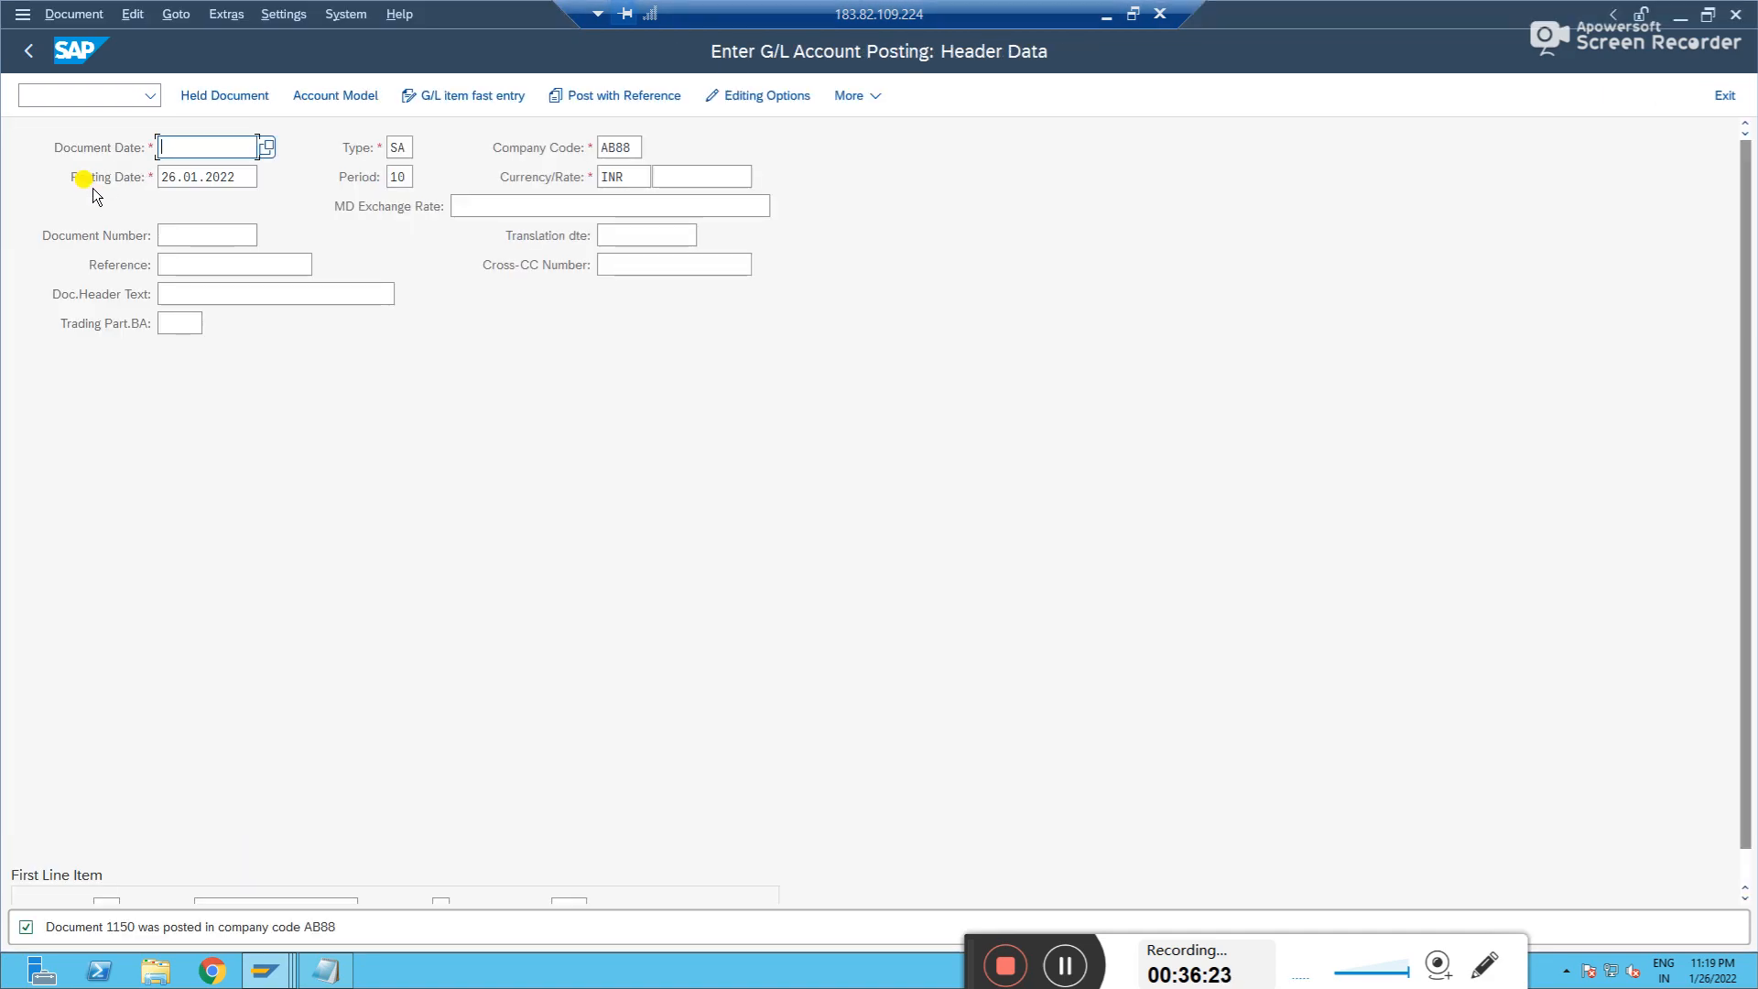
pyautogui.click(75, 24)
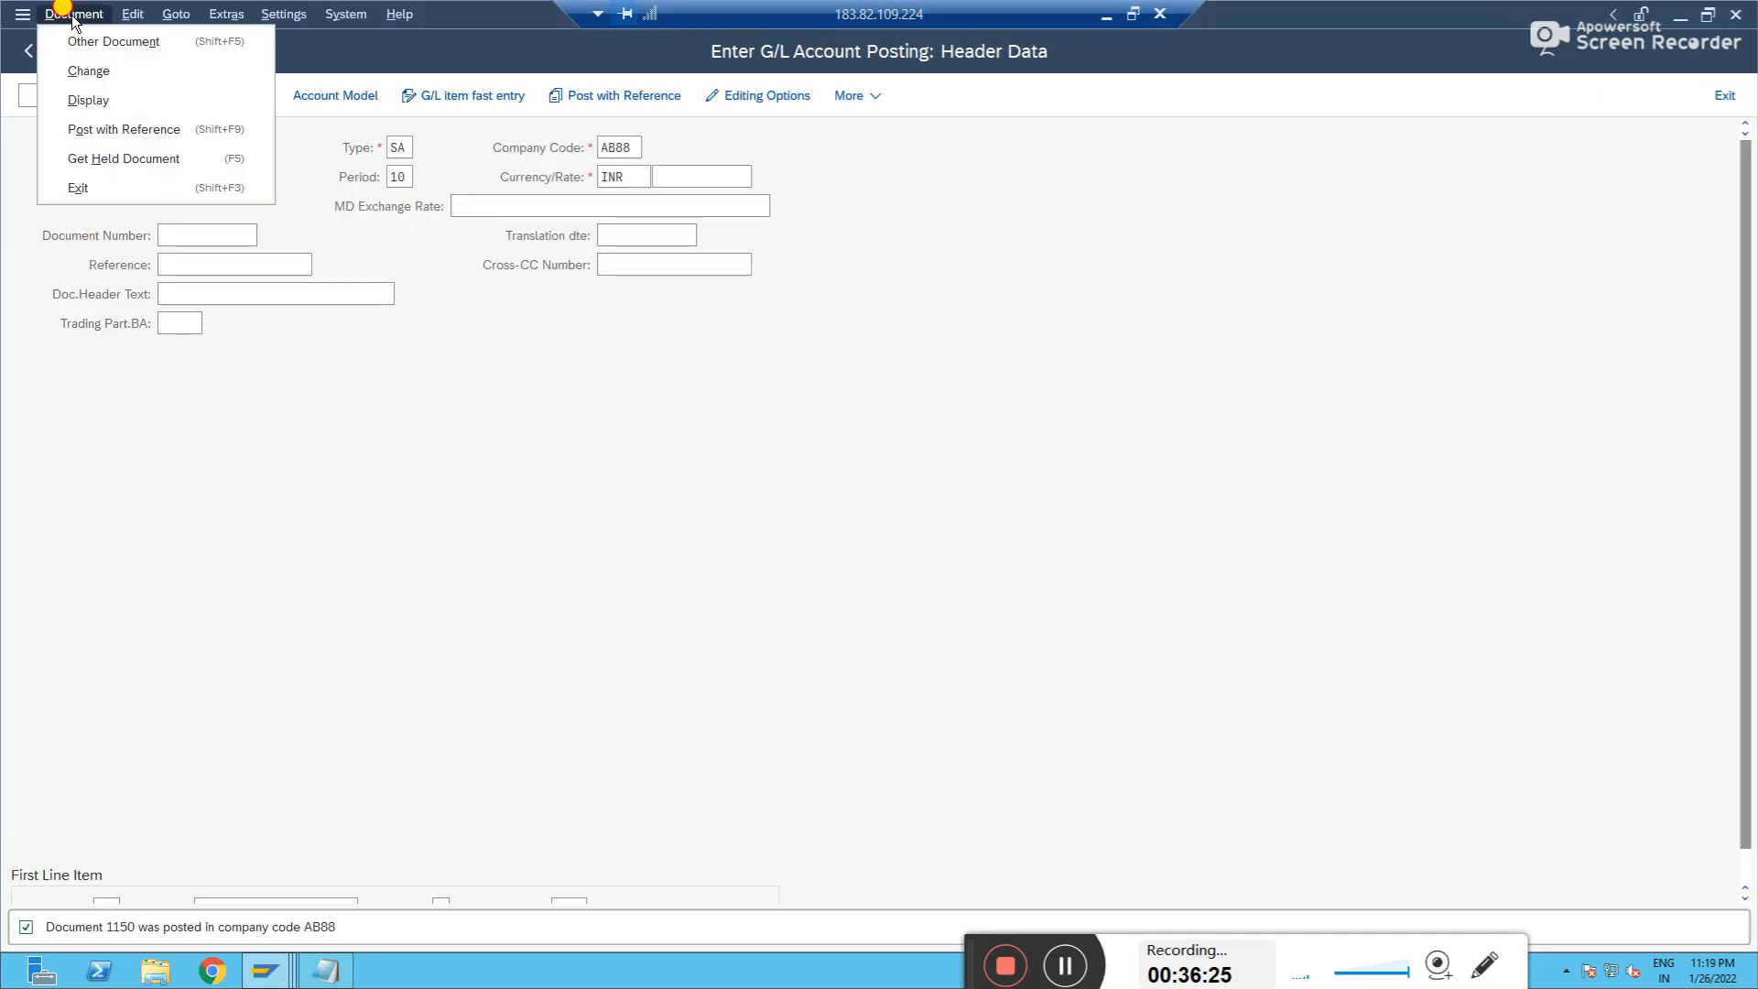
pyautogui.click(89, 102)
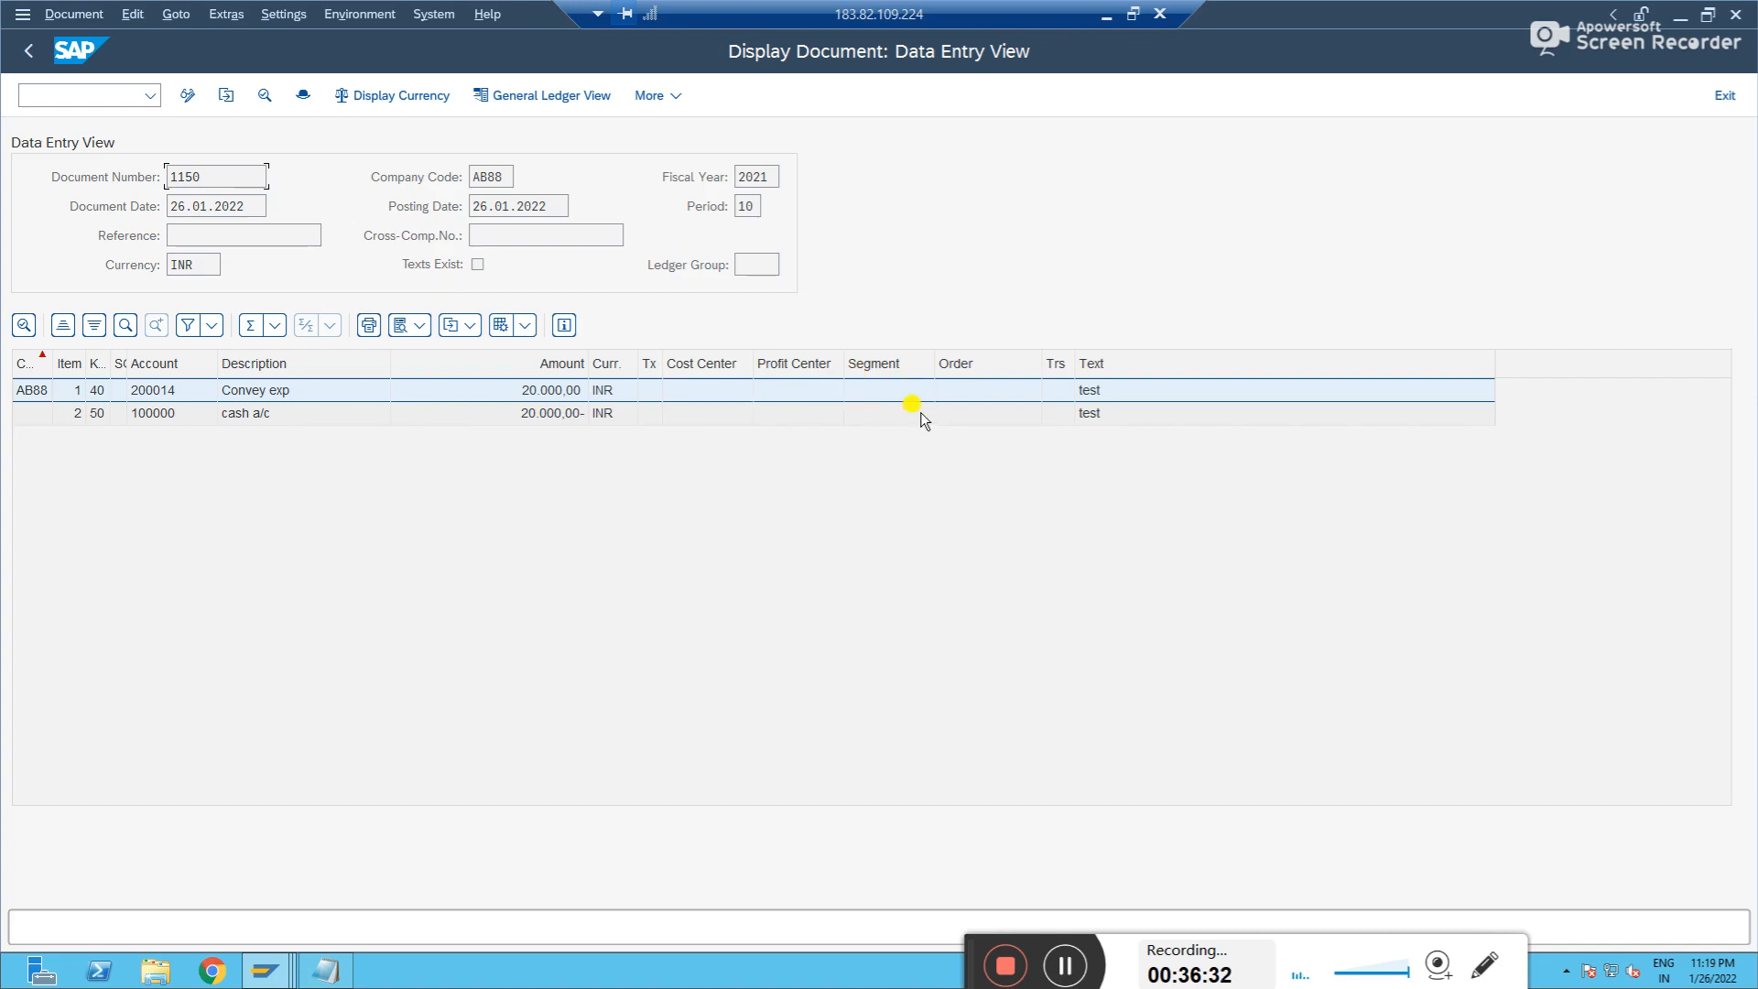
# - Open the document's General Ledger View and examine the profit center and segment of both line items
pyautogui.click(535, 95)
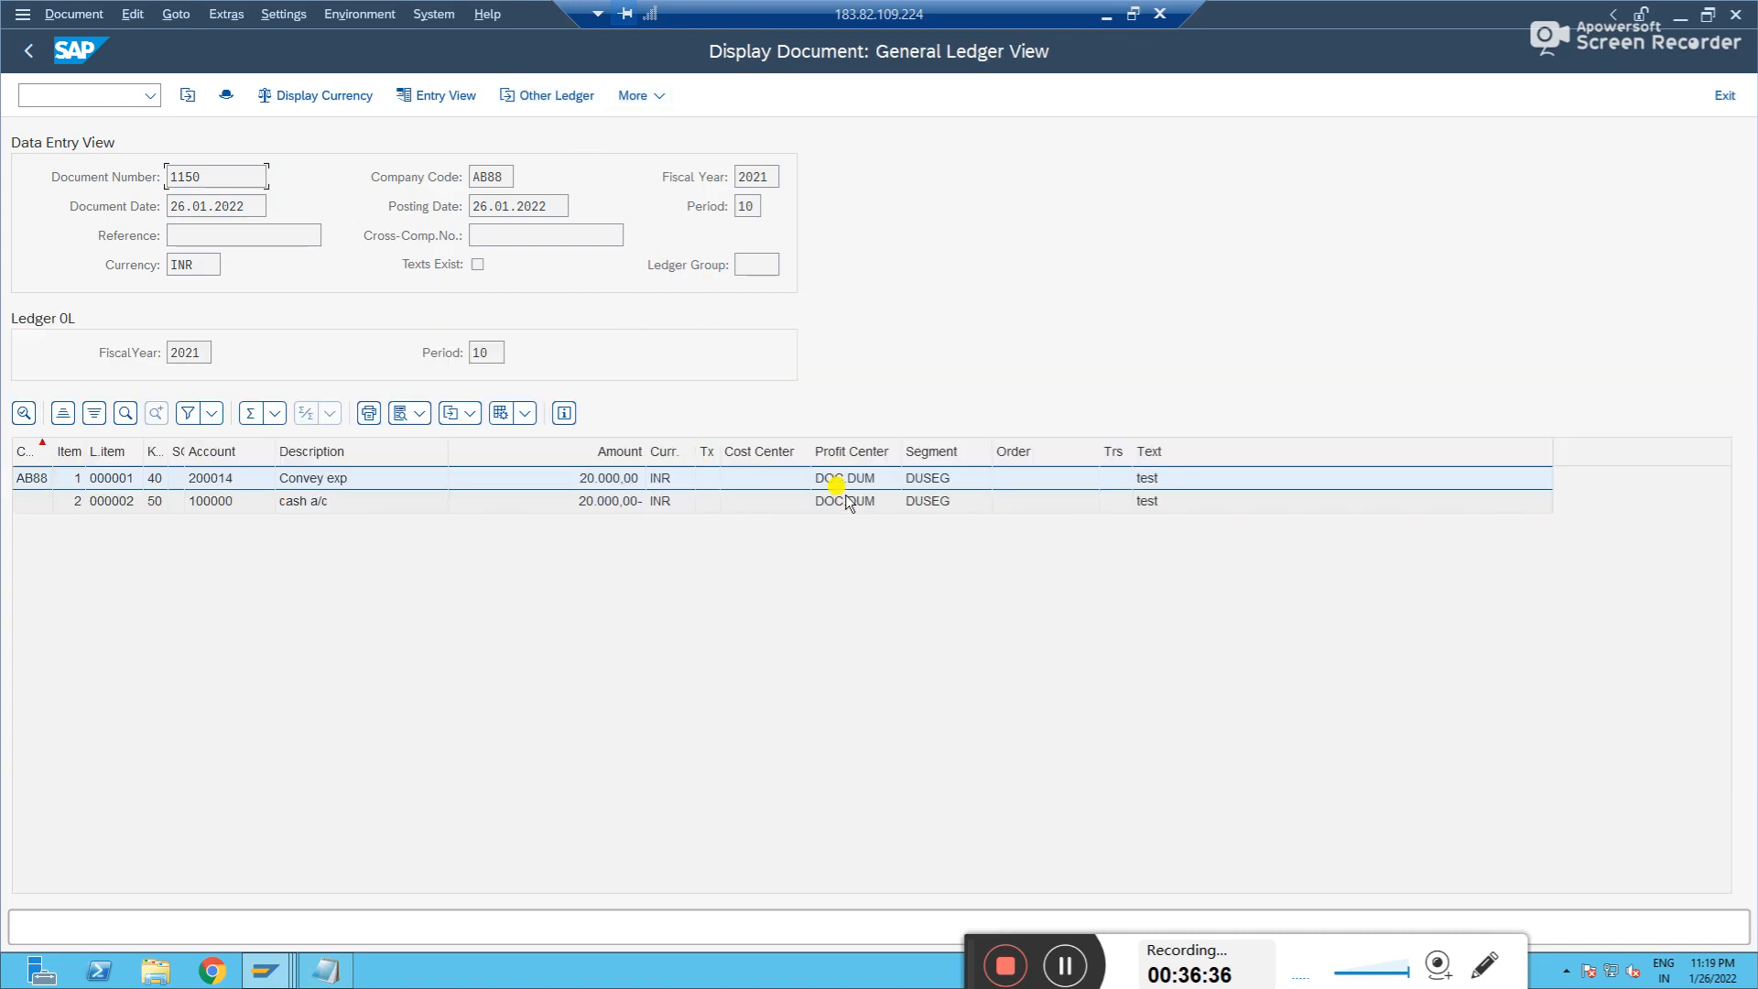
pyautogui.click(827, 477)
pyautogui.click(838, 504)
pyautogui.click(943, 477)
# - Switch to the Activate Document Splitting session, go back to the IMG and open the value assignments of constant Z1000
pyautogui.hotkey('alt', 'Tab')
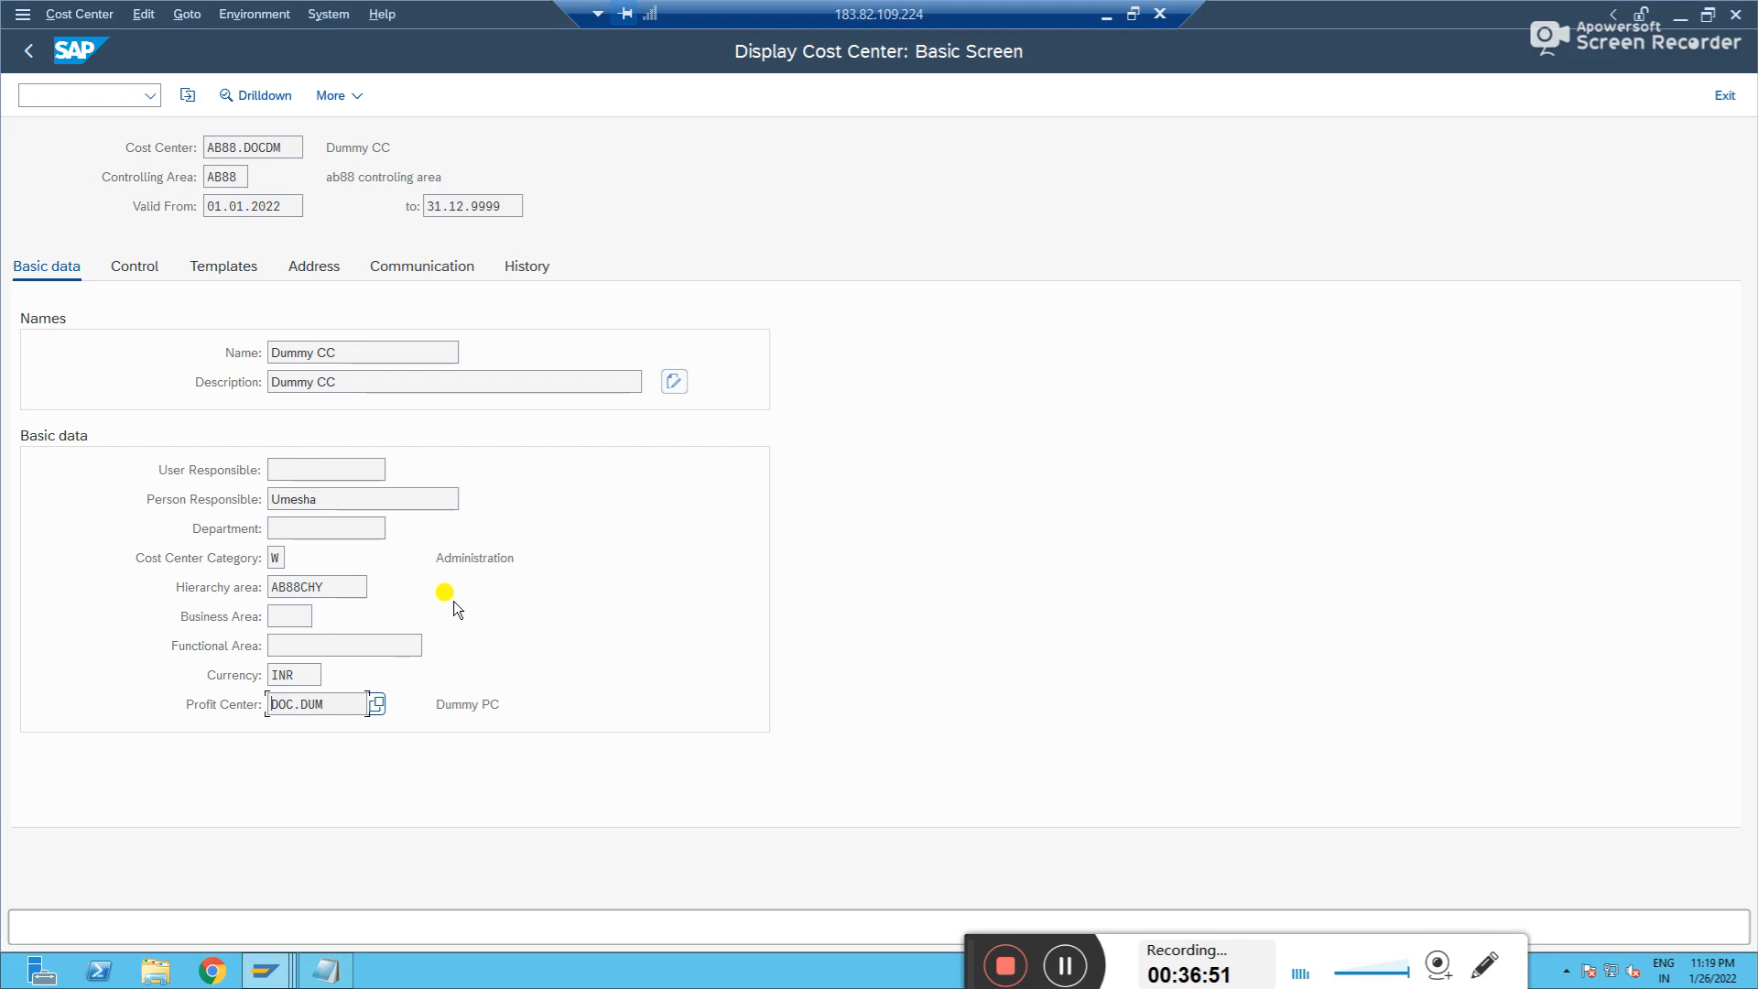
pyautogui.hotkey('alt', 'Tab')
pyautogui.hotkey('alt', 'Tab')
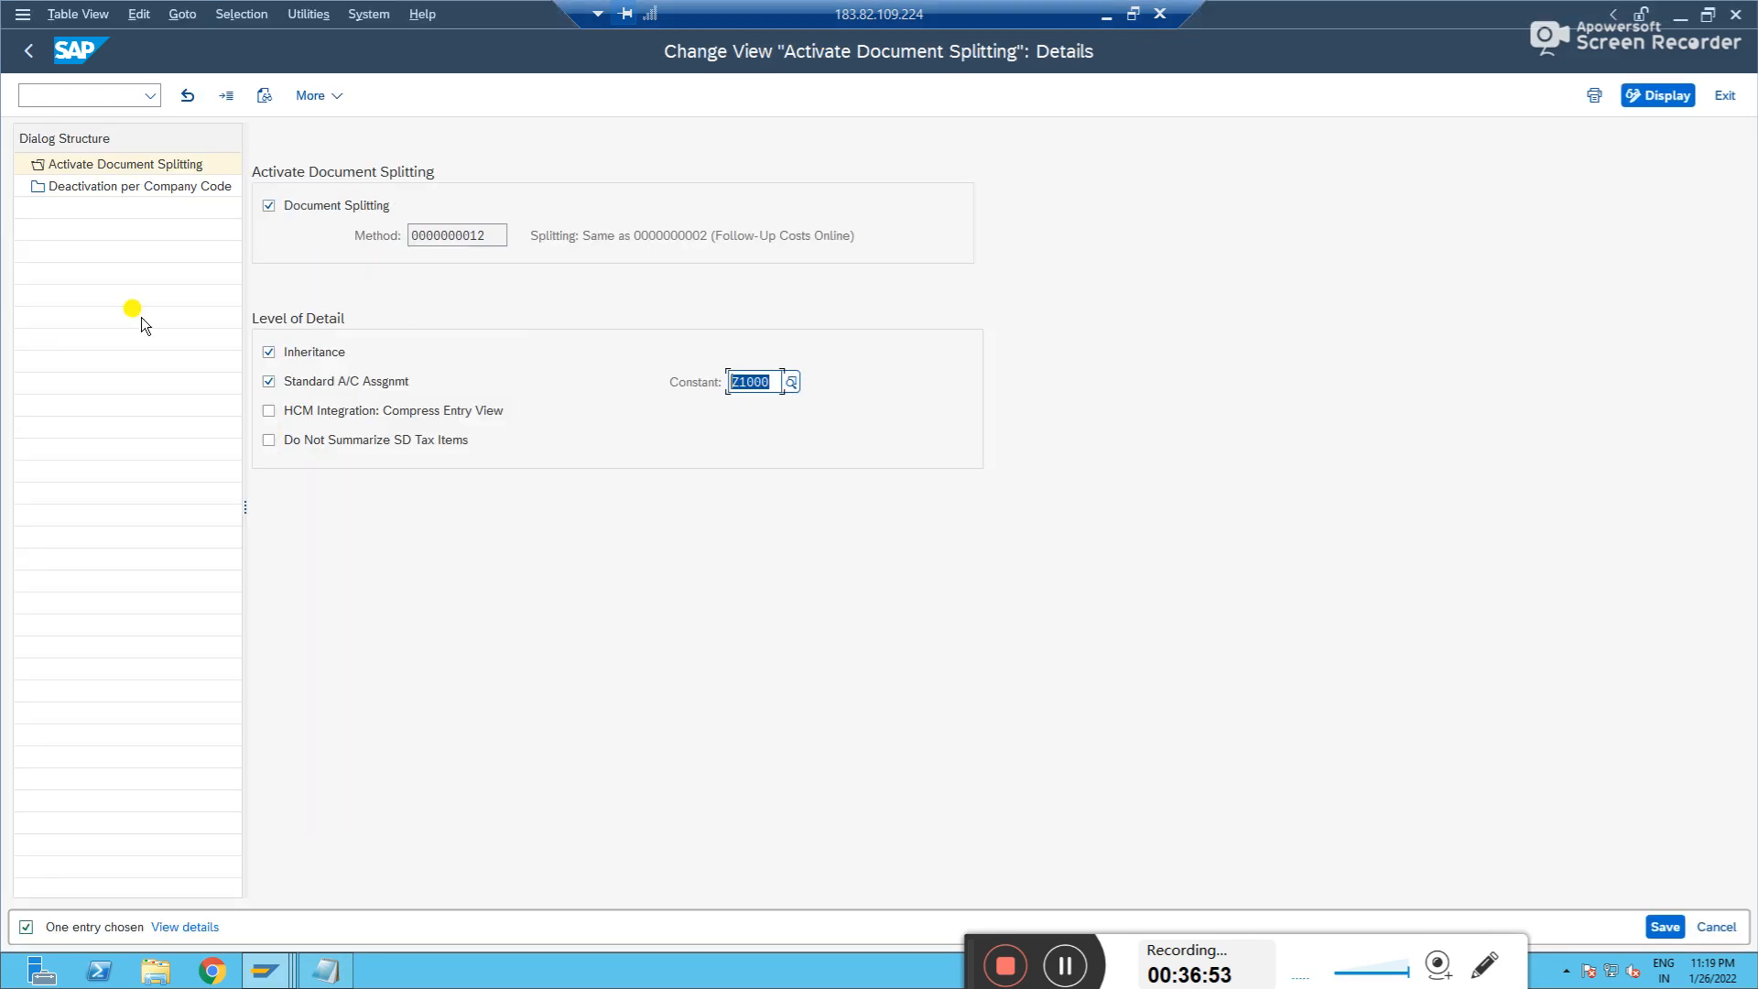
pyautogui.click(29, 51)
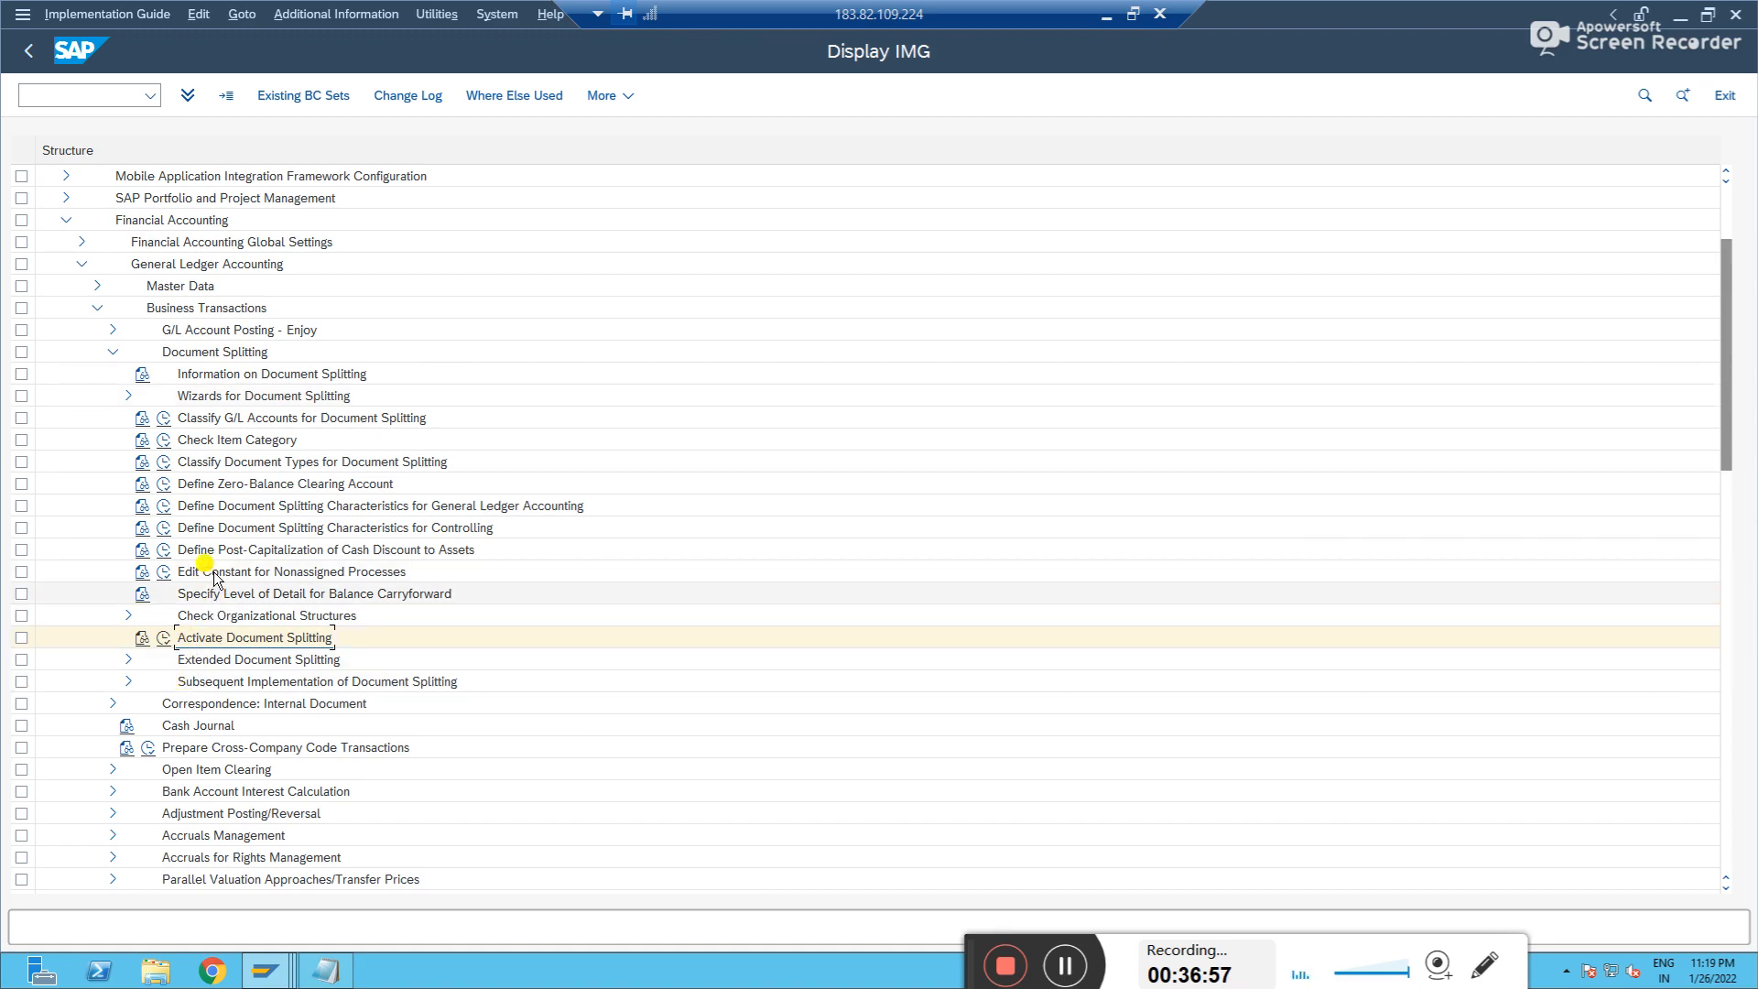
pyautogui.click(162, 573)
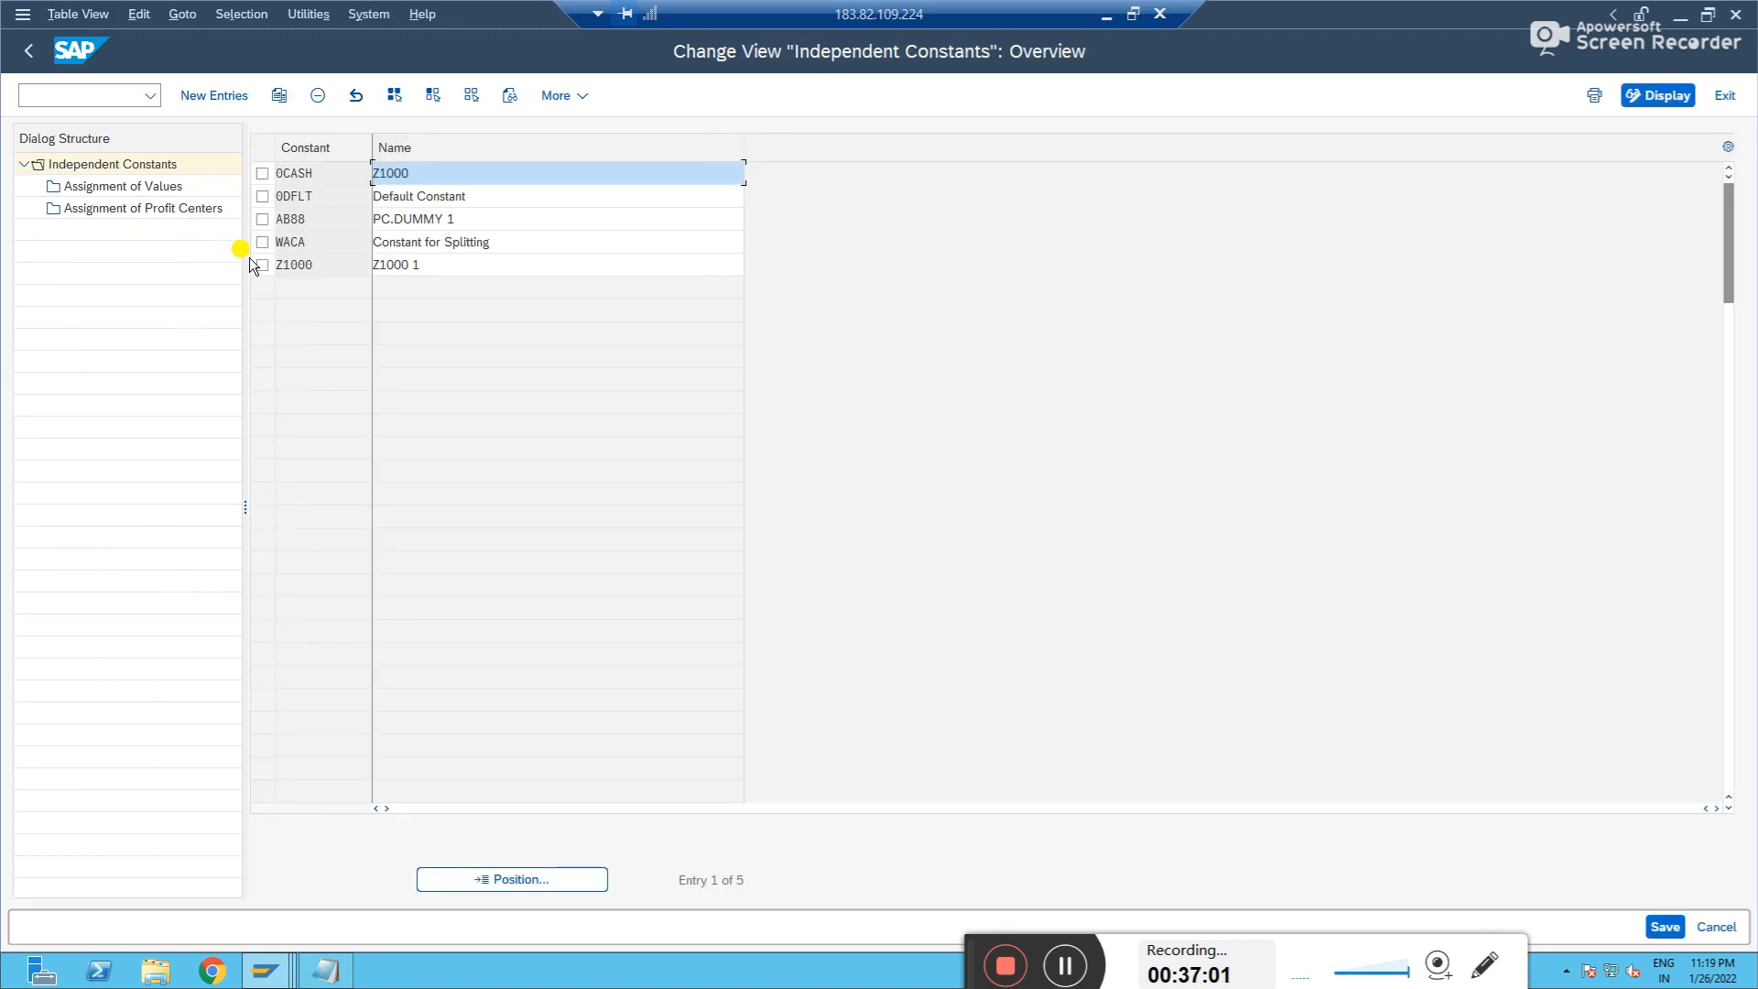
pyautogui.click(260, 266)
pyautogui.doubleClick(121, 188)
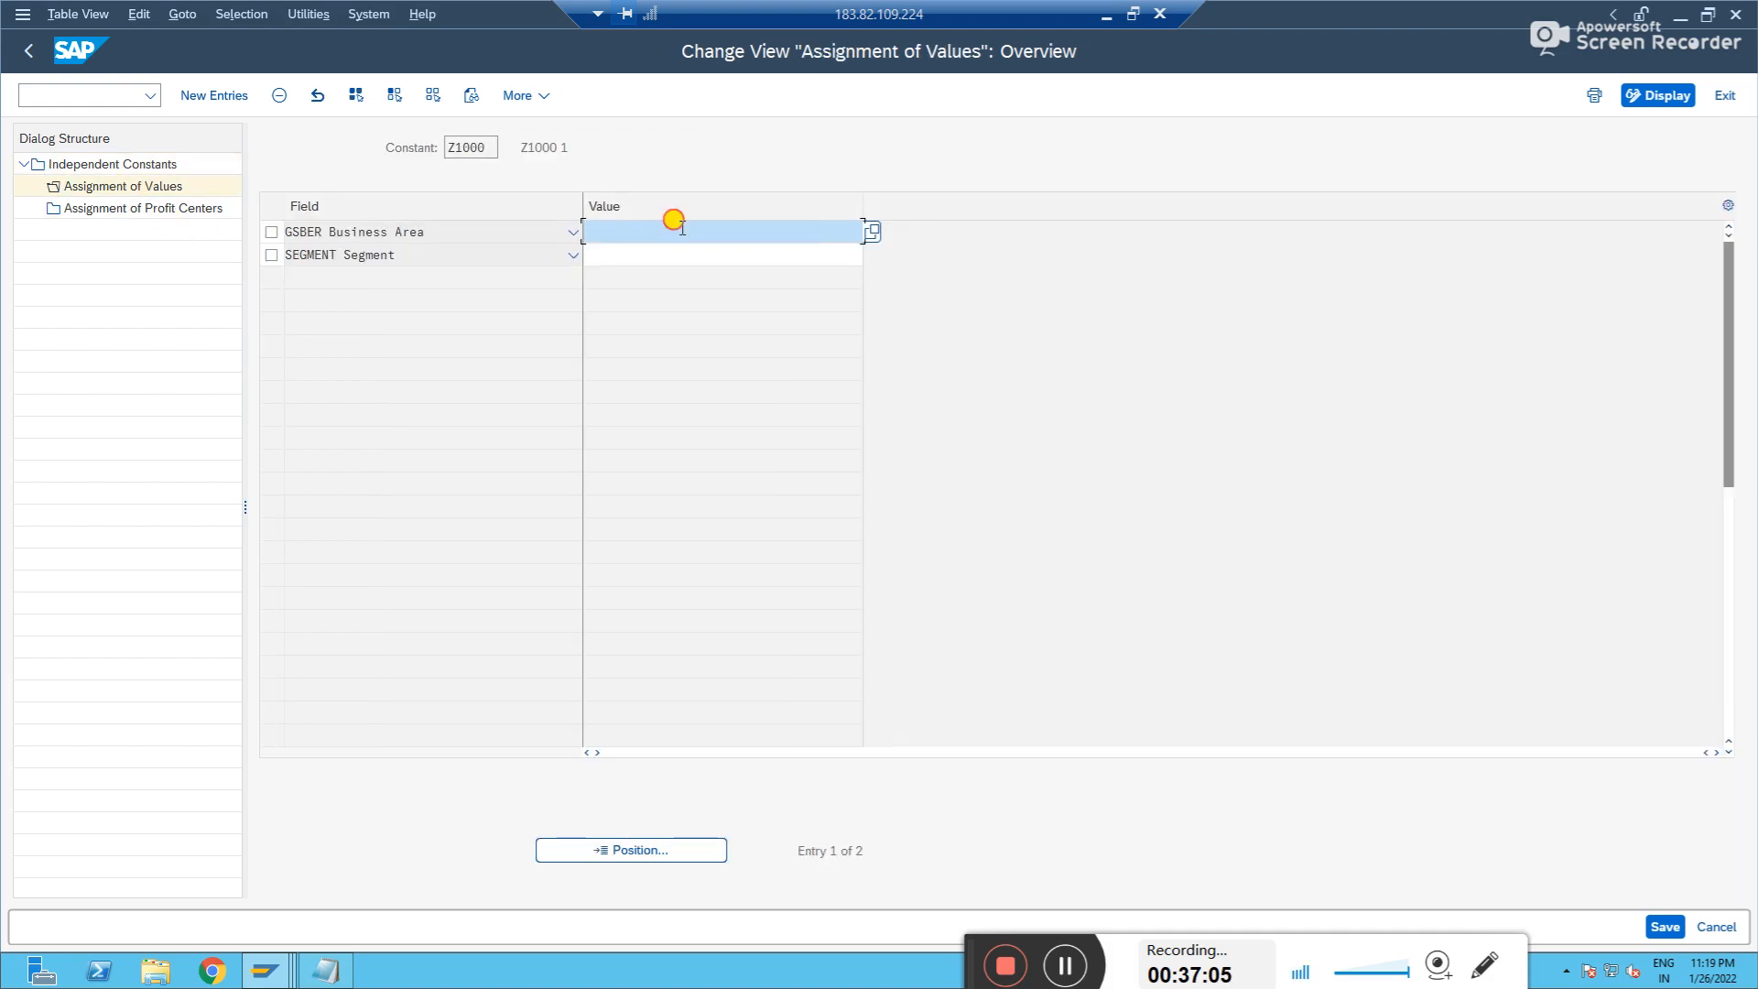